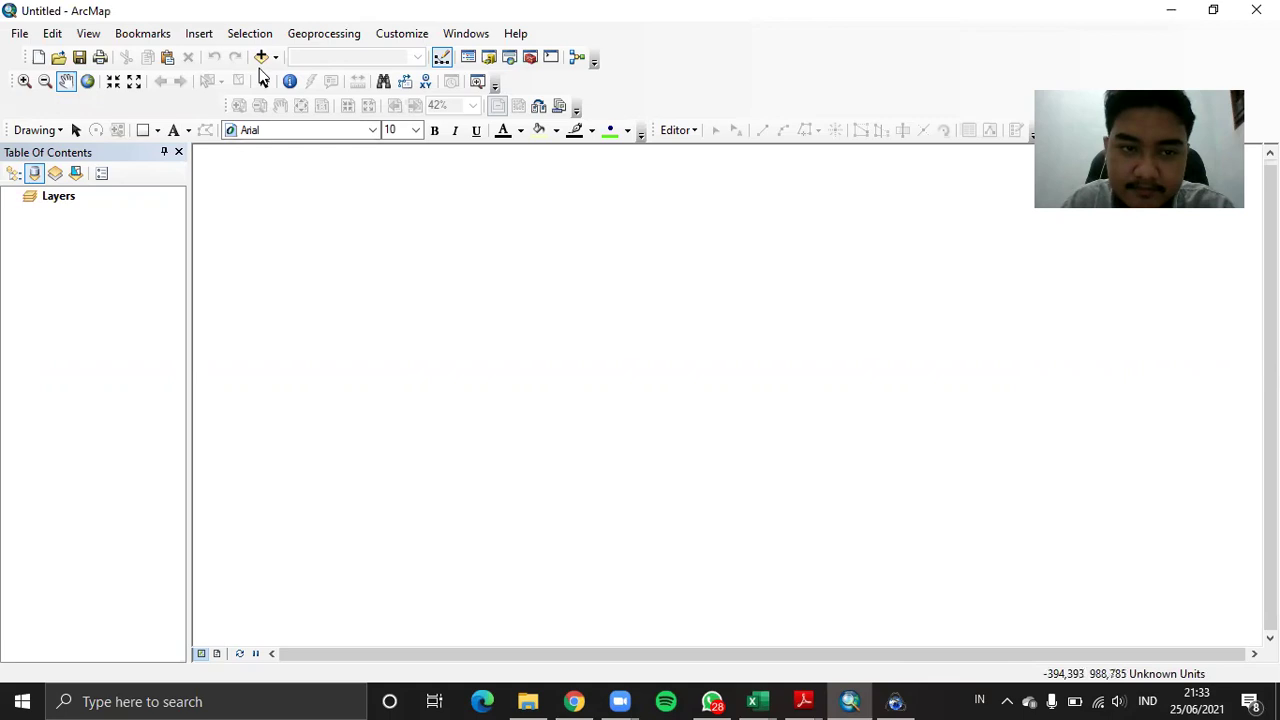
Add the shapefile Administrasi Desa Pecangaan Kulon.shp from the SHP File Desa Pecangaan Kulon folder to the map
{"action": "left_click", "coordinate": [260, 57]}
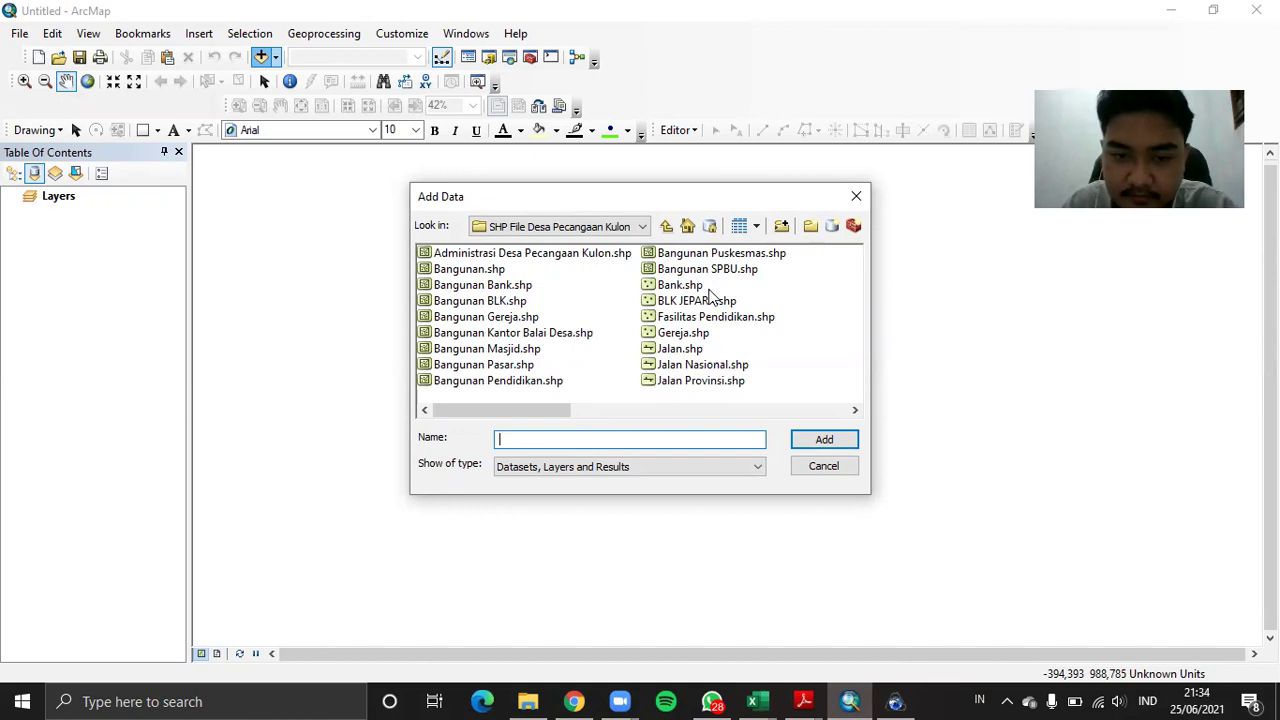
{"action": "left_click", "coordinate": [518, 256]}
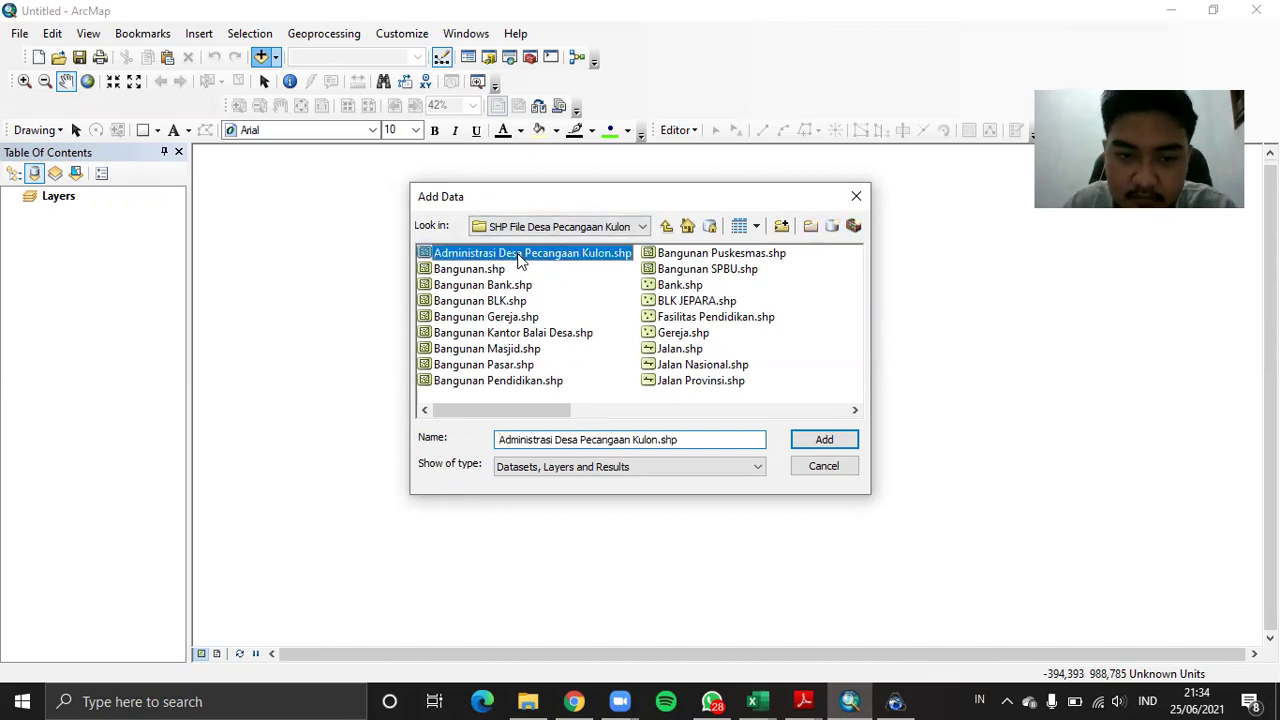
{"action": "left_click", "coordinate": [823, 438]}
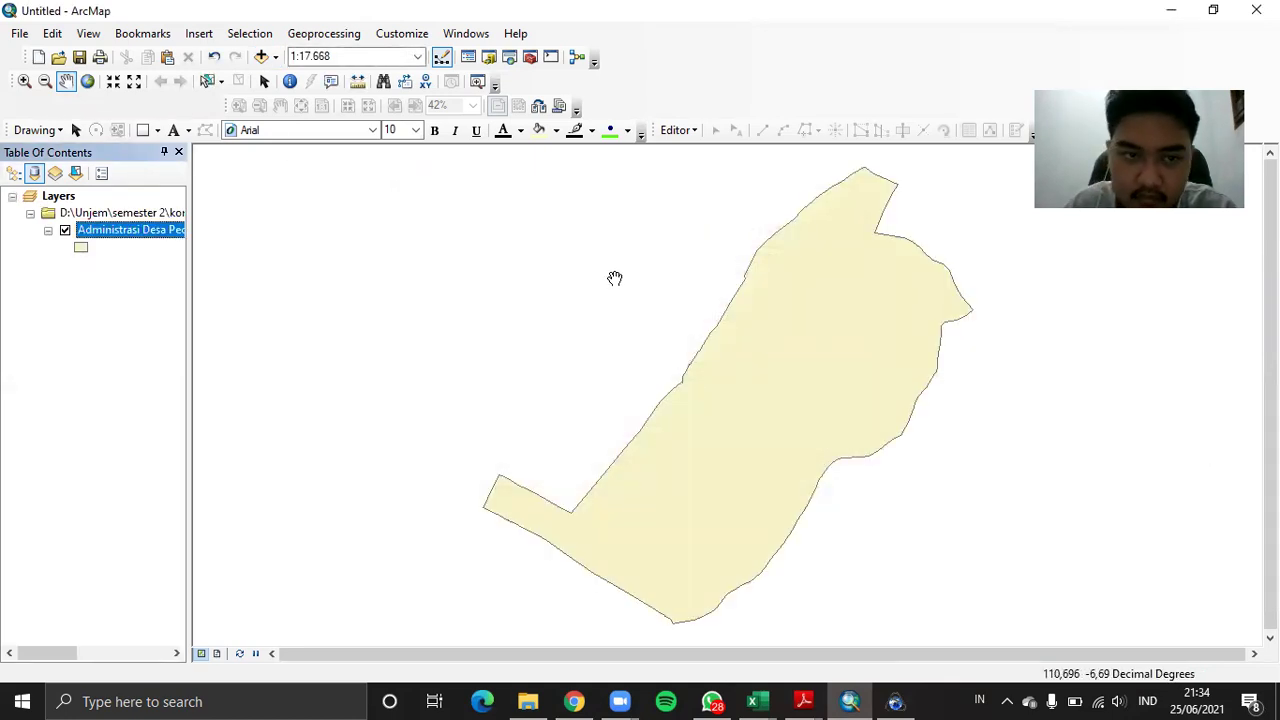
{"action": "left_click_drag", "start_coordinate": [883, 367], "coordinate": [804, 377]}
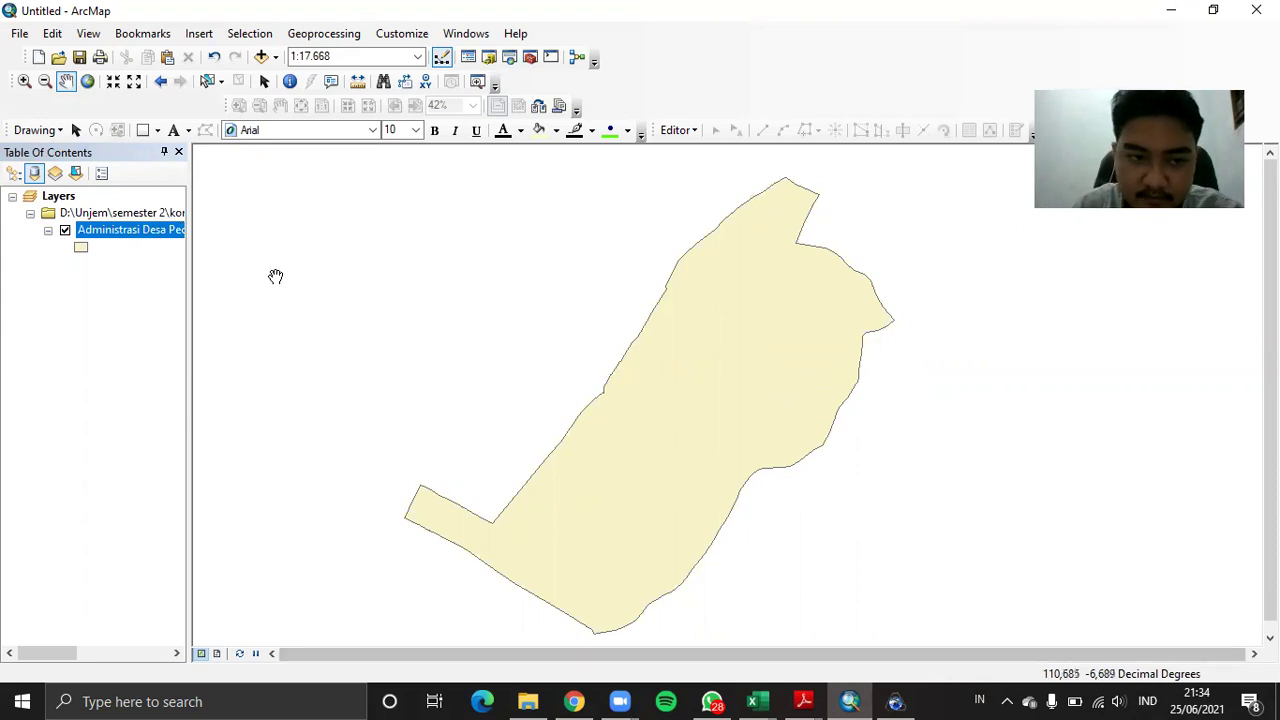
Change the symbol of the Administrasi Desa Pecangaan Kulon layer to Hollow
{"action": "left_click", "coordinate": [84, 250]}
{"action": "left_click", "coordinate": [463, 318]}
{"action": "left_click", "coordinate": [750, 547]}
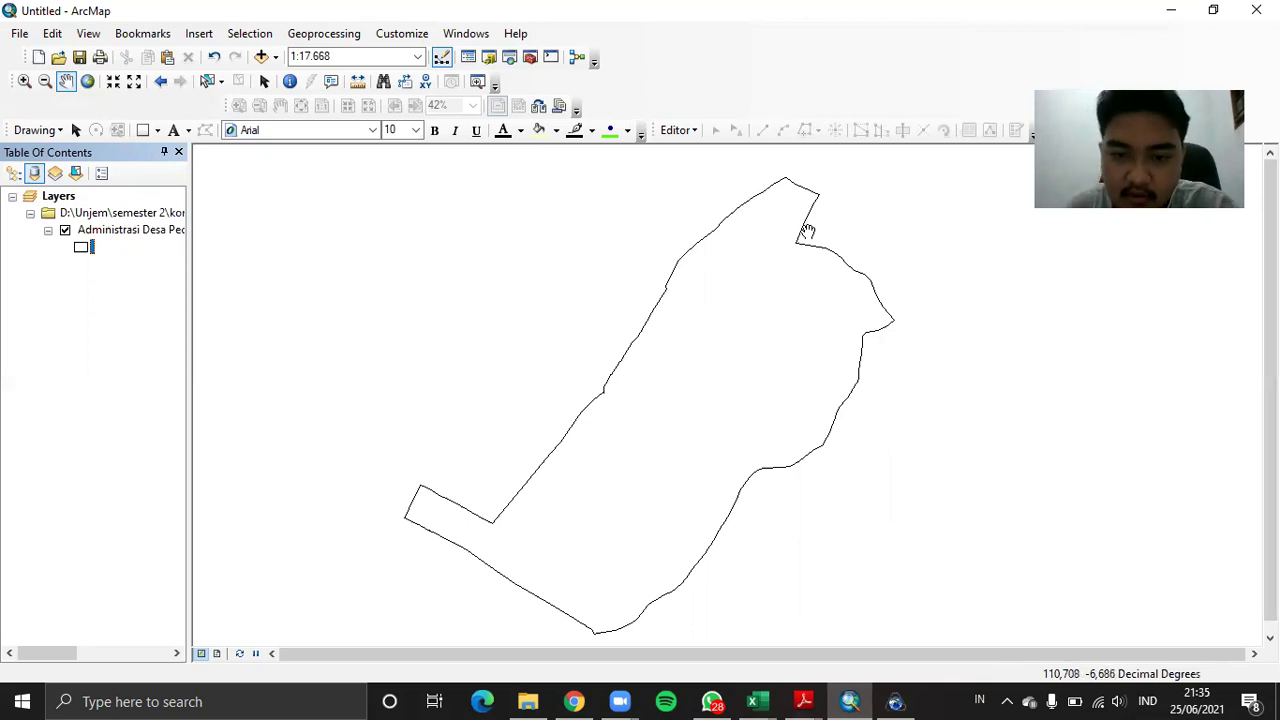
{"action": "left_click", "coordinate": [275, 59]}
{"action": "left_click", "coordinate": [292, 100]}
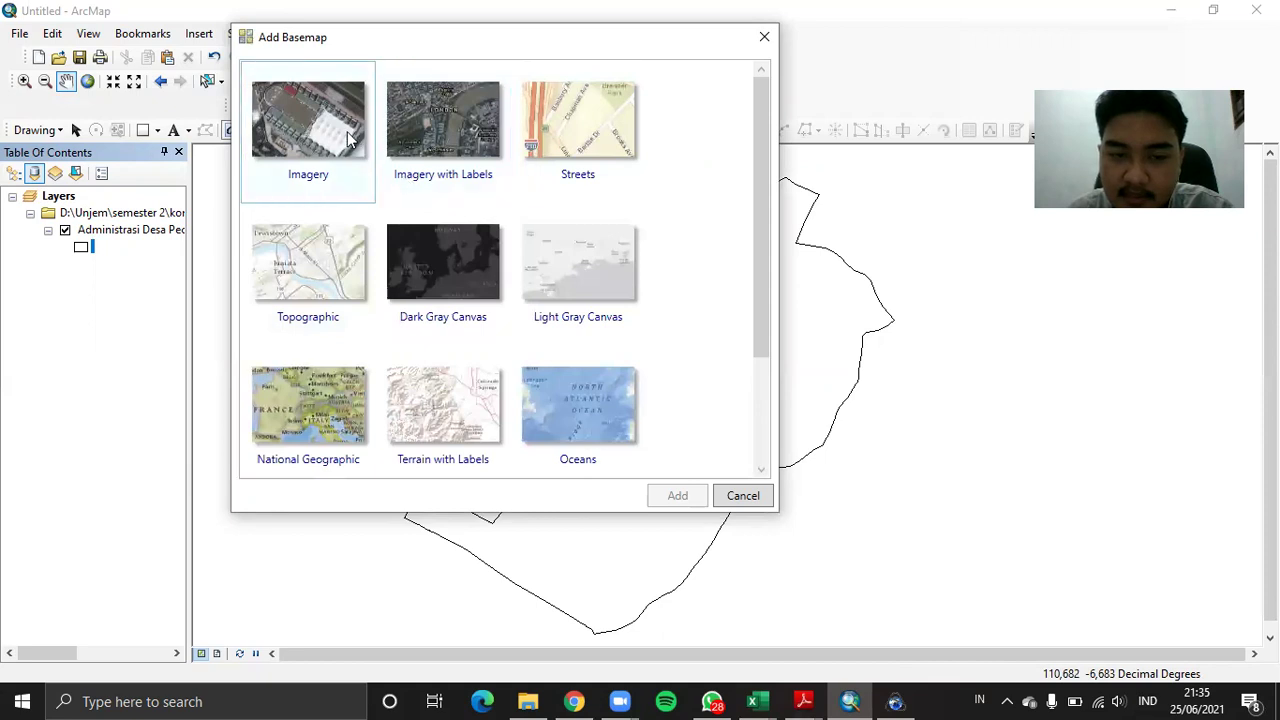
{"action": "left_click", "coordinate": [740, 496]}
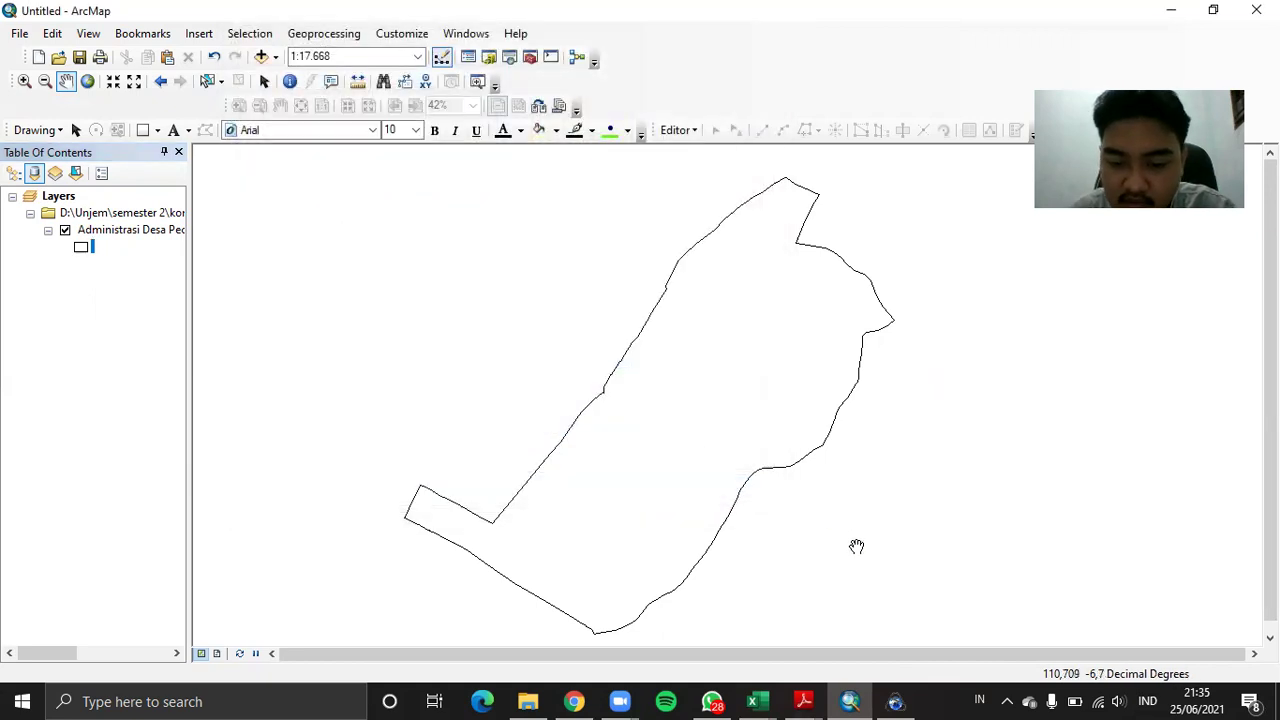
Switch to SAS.Planet to view the satellite imagery inside the selected area, and return to ArcMap
{"action": "left_click", "coordinate": [900, 700]}
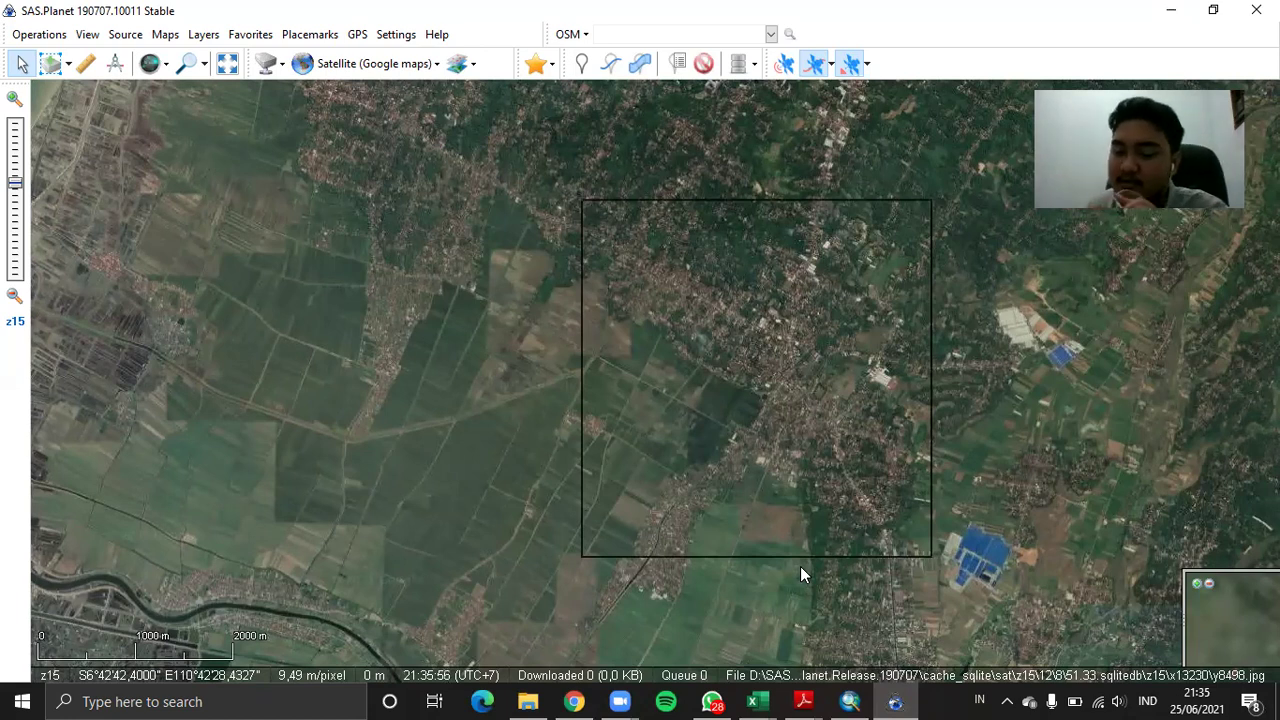
{"action": "left_click", "coordinate": [849, 701]}
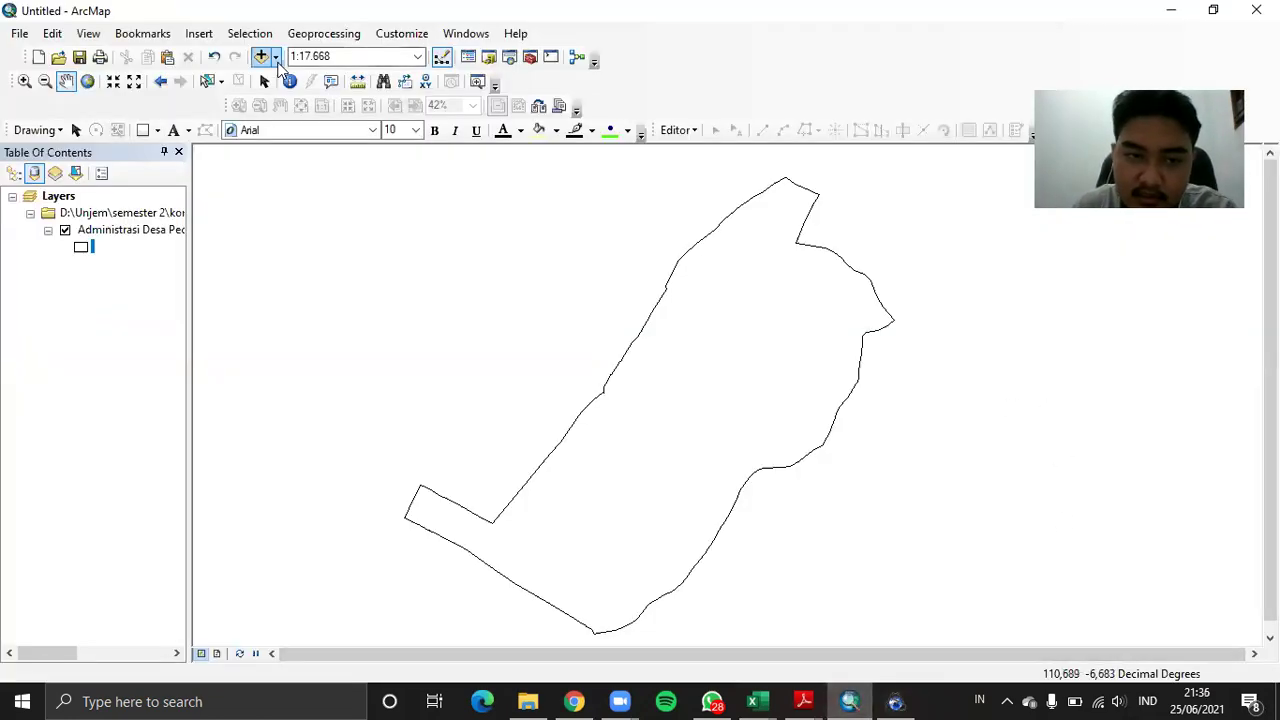
Add the satellite image pcg2.ecw from the folder connection D:\Unjem\semester 2\komper\Komper tasks\UAS to the map
{"action": "left_click", "coordinate": [276, 57]}
{"action": "left_click", "coordinate": [295, 77]}
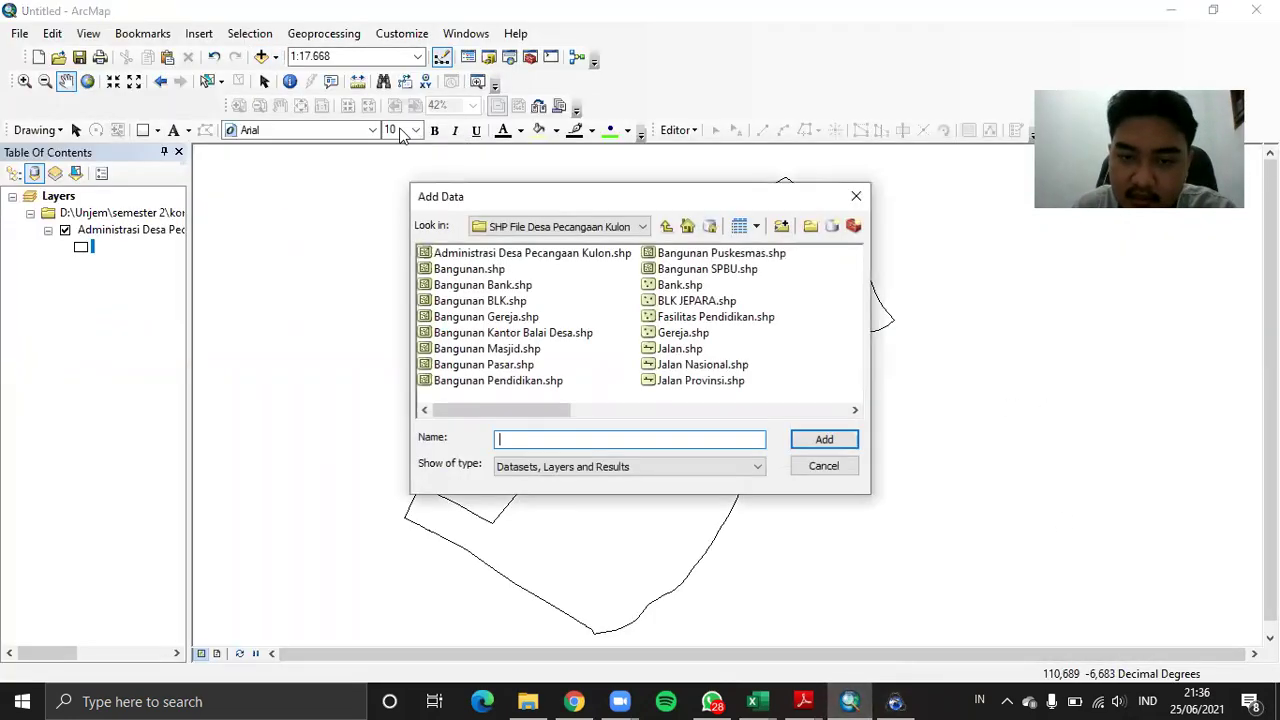
{"action": "left_click", "coordinate": [615, 227]}
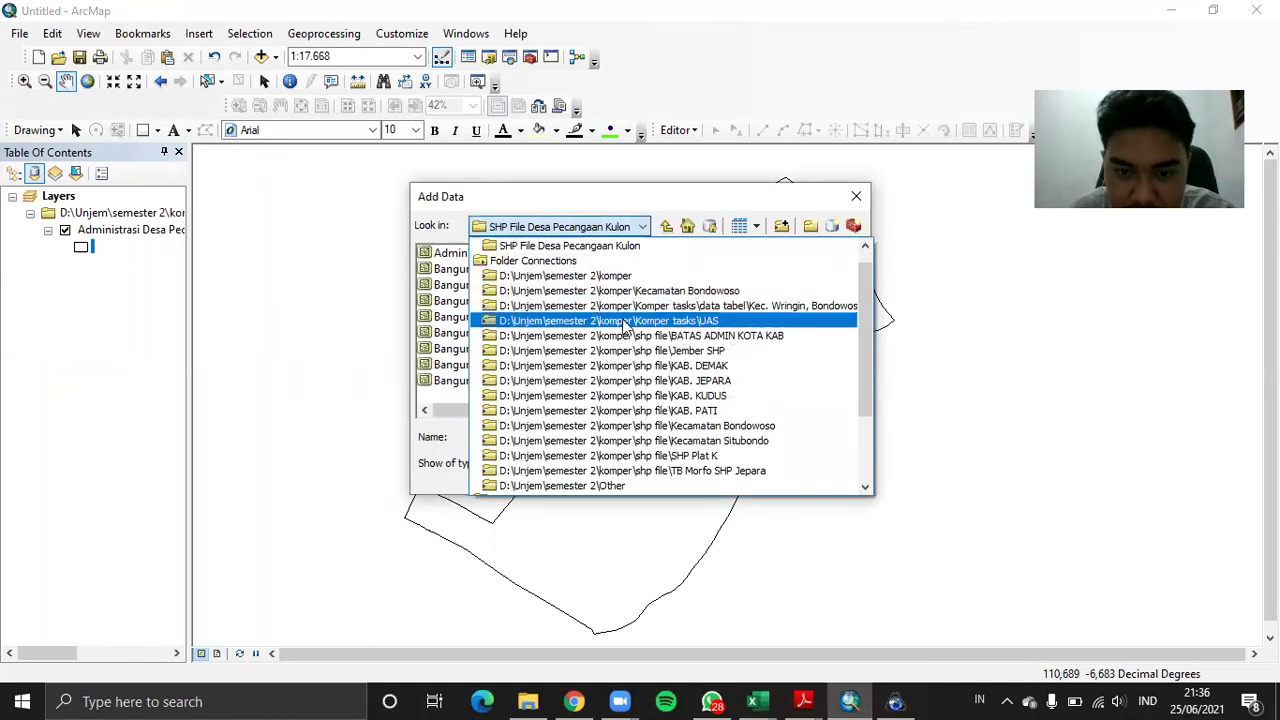
{"action": "left_click", "coordinate": [668, 328]}
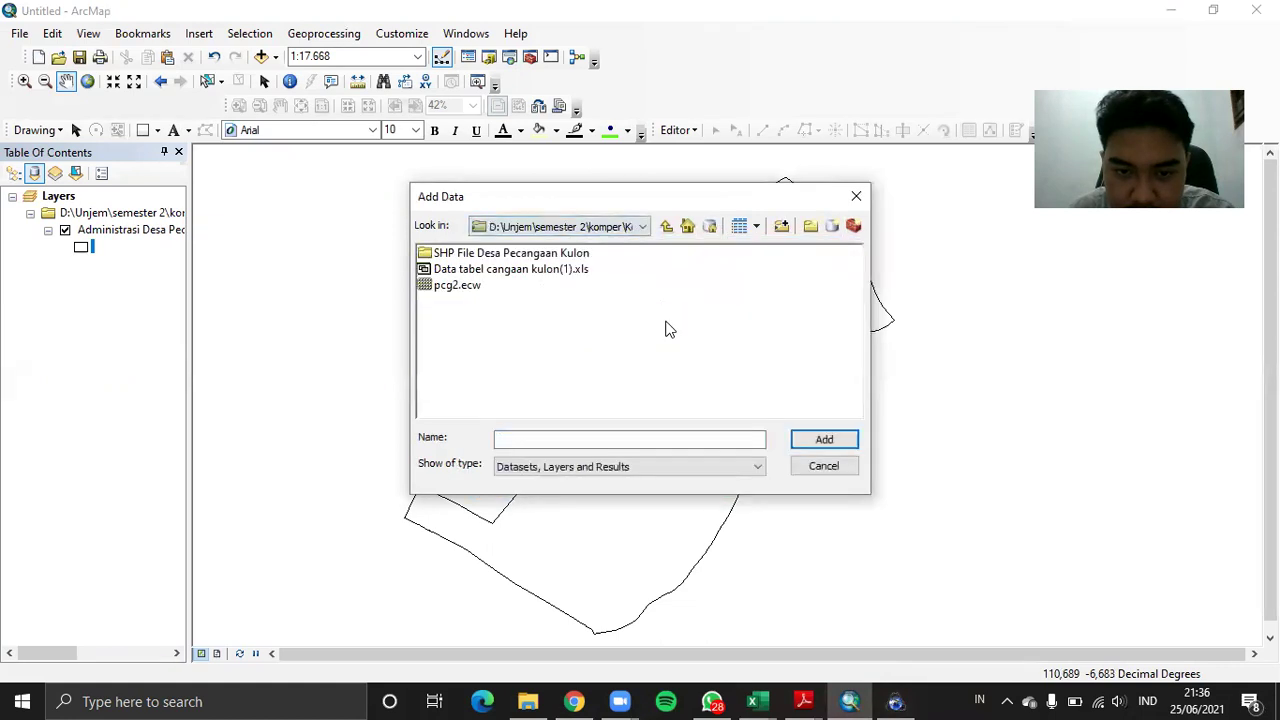
{"action": "left_click", "coordinate": [462, 286]}
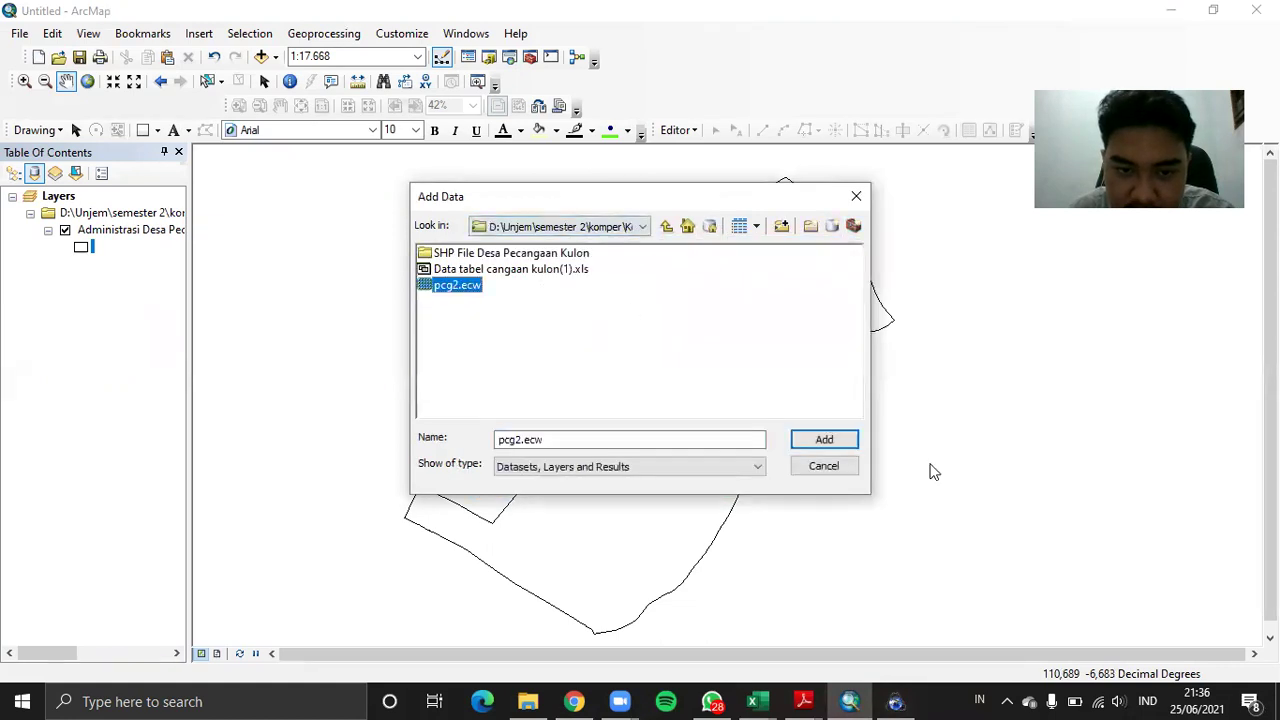
{"action": "left_click", "coordinate": [822, 441]}
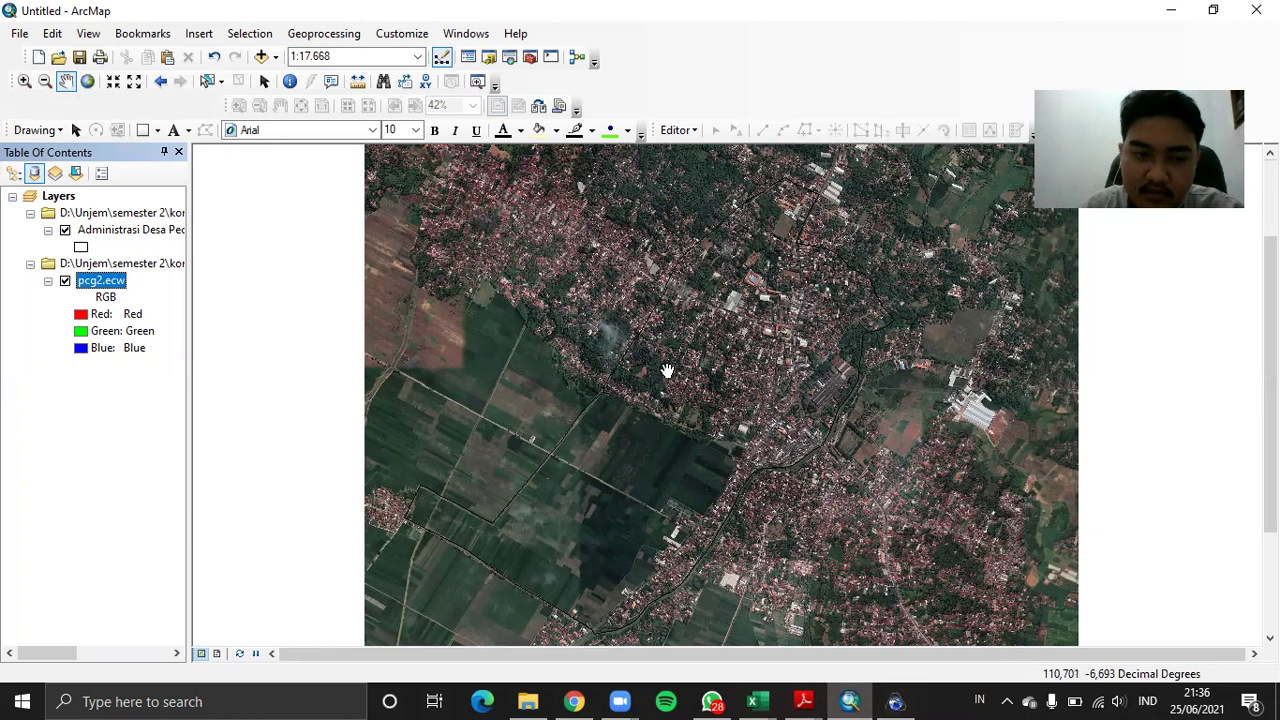
Give the village administration boundary a red outline with a width of 2
{"action": "left_click", "coordinate": [82, 247]}
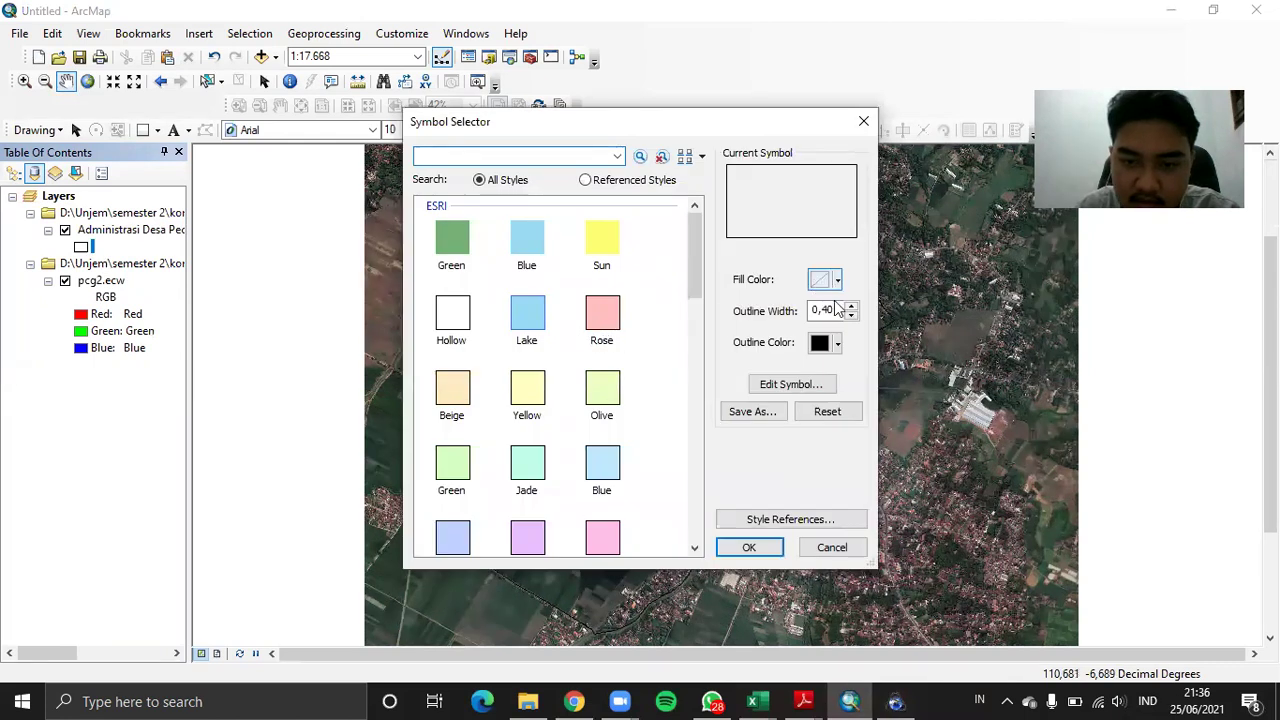
{"action": "left_click", "coordinate": [837, 343]}
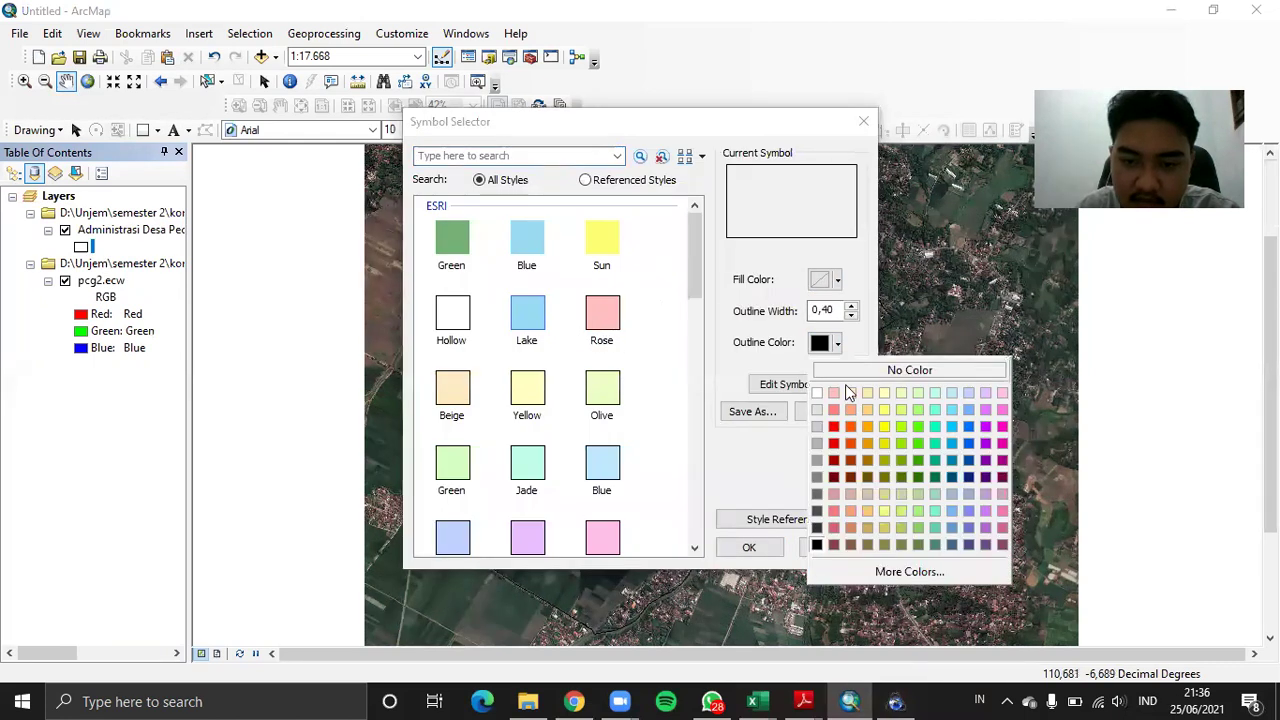
{"action": "left_click", "coordinate": [834, 443]}
{"action": "left_click_drag", "start_coordinate": [840, 311], "coordinate": [808, 316]}
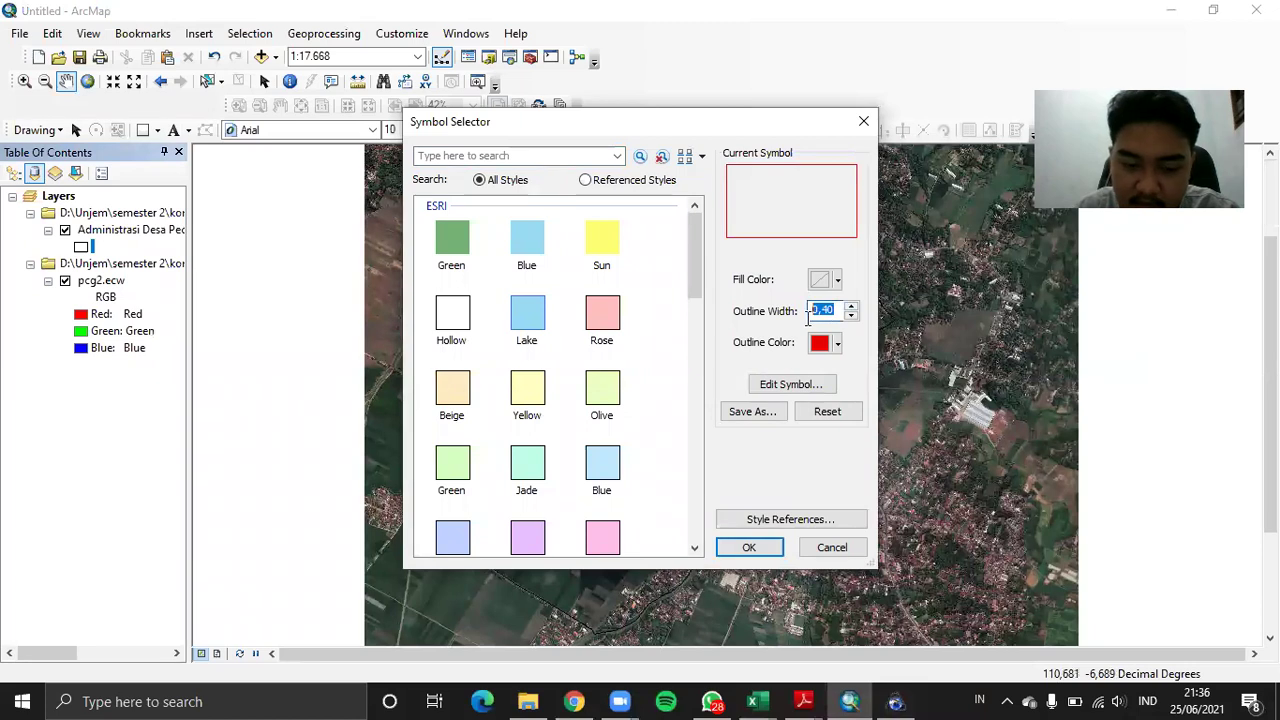
{"action": "type", "text": "2"}
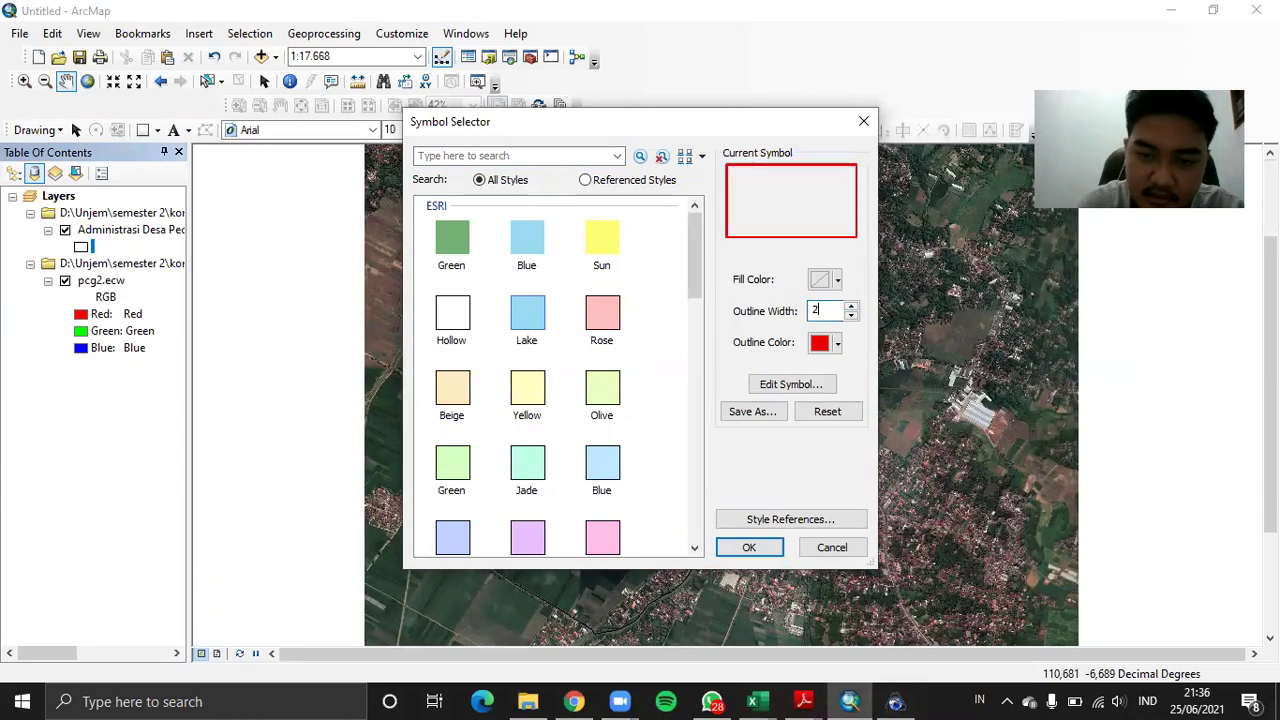
{"action": "left_click", "coordinate": [737, 547]}
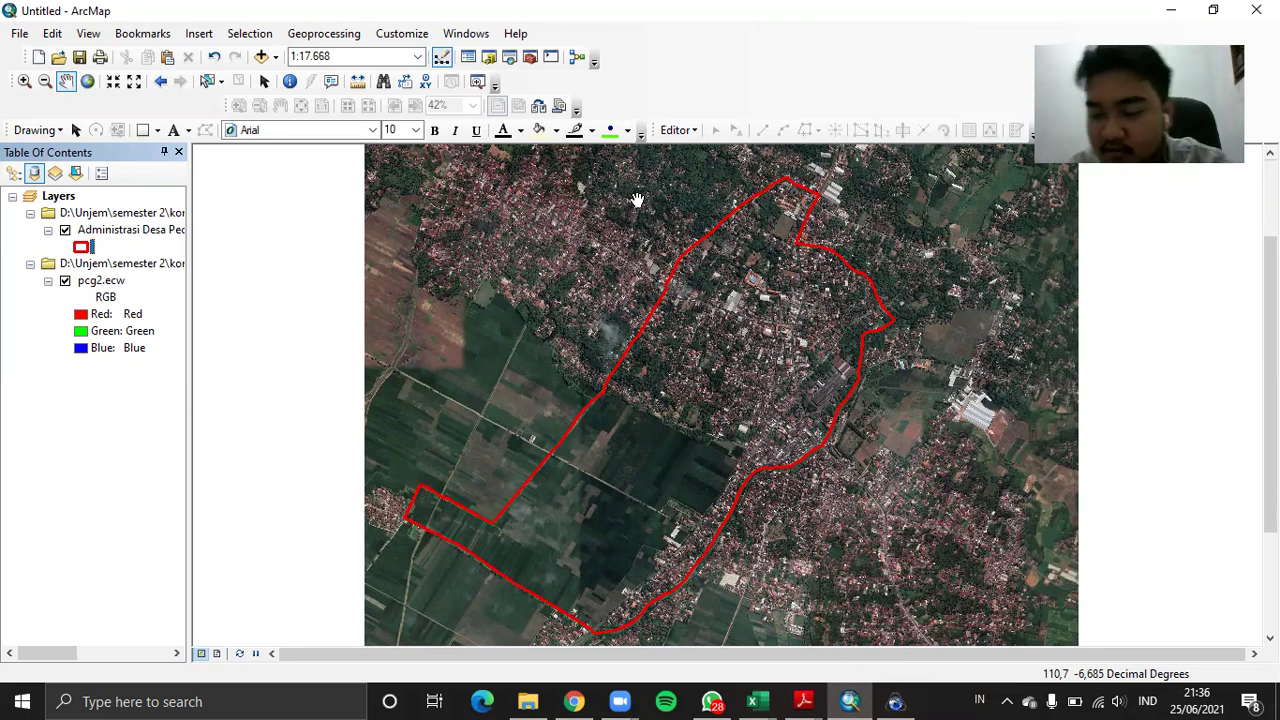
{"action": "scroll", "coordinate": [694, 303], "scroll_direction": "up", "scroll_amount": 2}
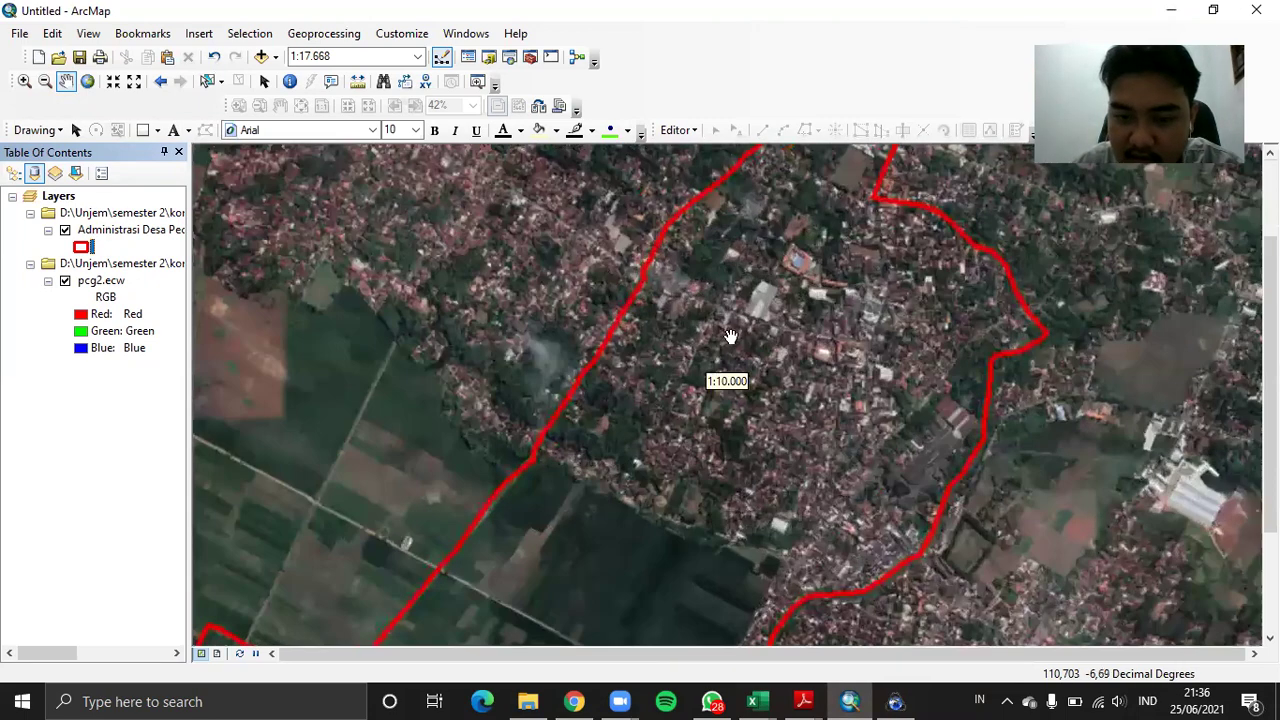
{"action": "scroll", "coordinate": [786, 365], "scroll_direction": "up", "scroll_amount": 1}
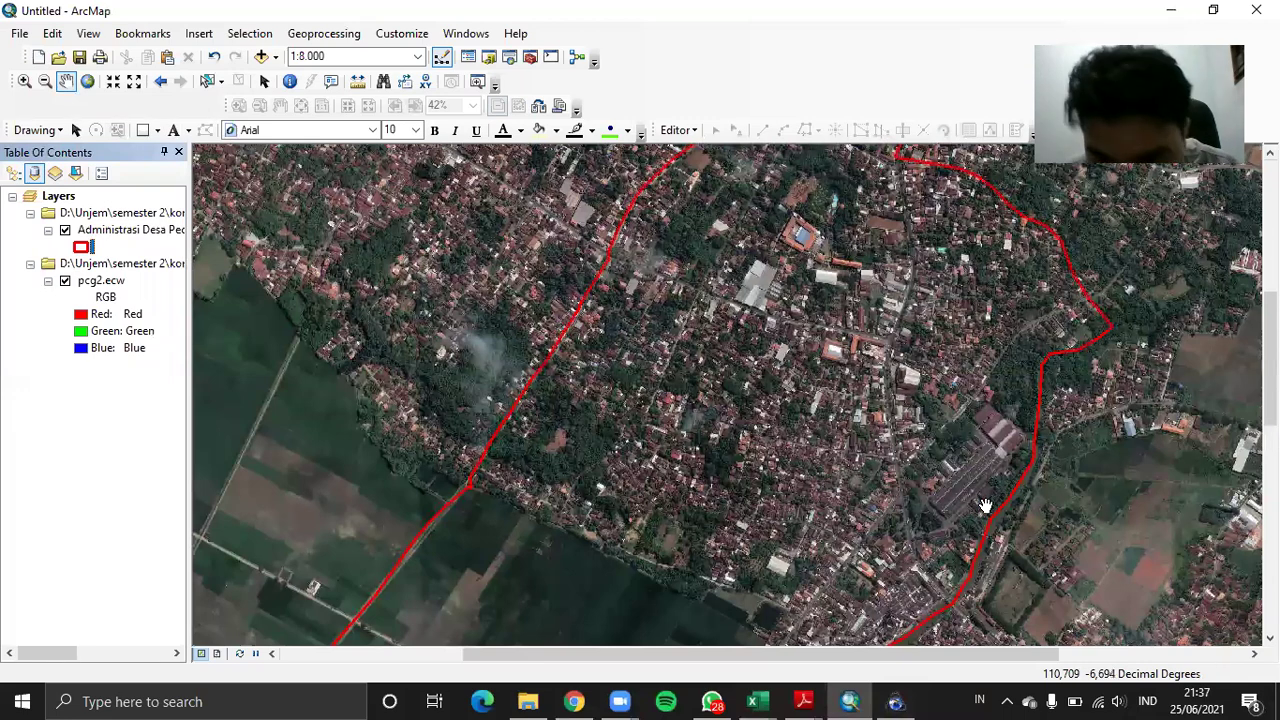
{"action": "scroll", "coordinate": [985, 505], "scroll_direction": "down", "scroll_amount": 2}
{"action": "scroll", "coordinate": [901, 454], "scroll_direction": "up", "scroll_amount": 1}
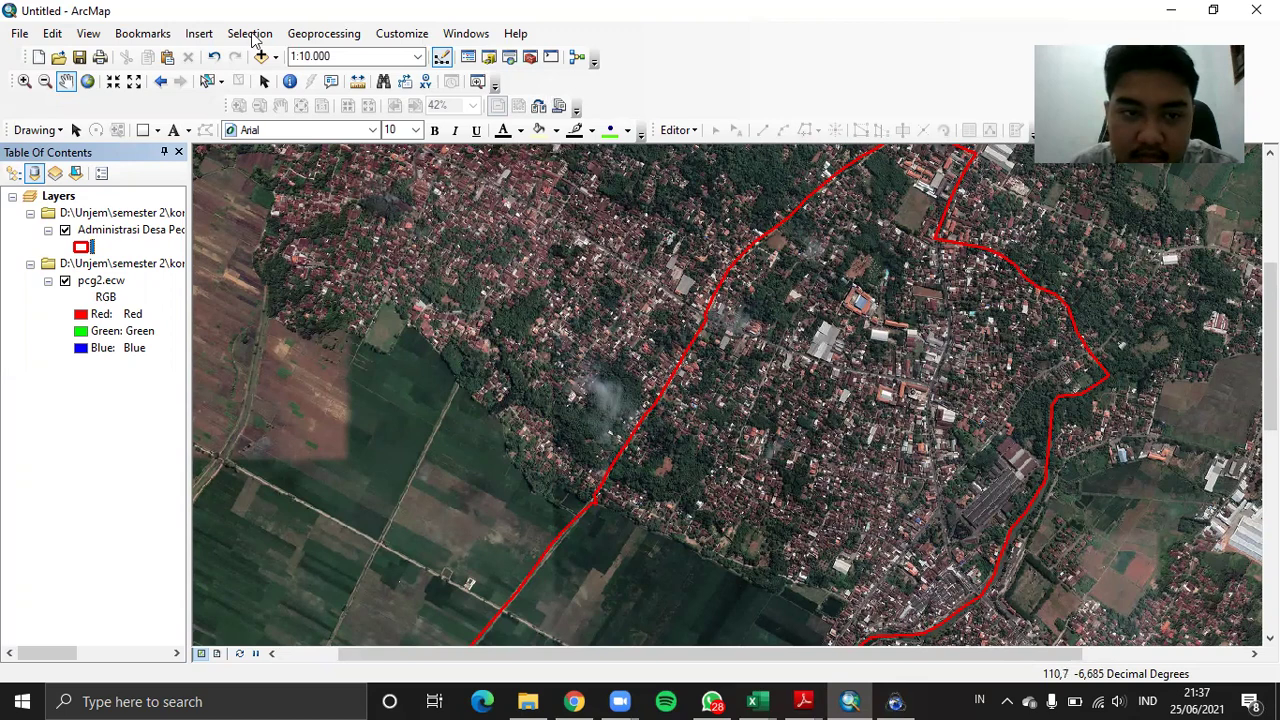
{"action": "left_click", "coordinate": [1172, 9]}
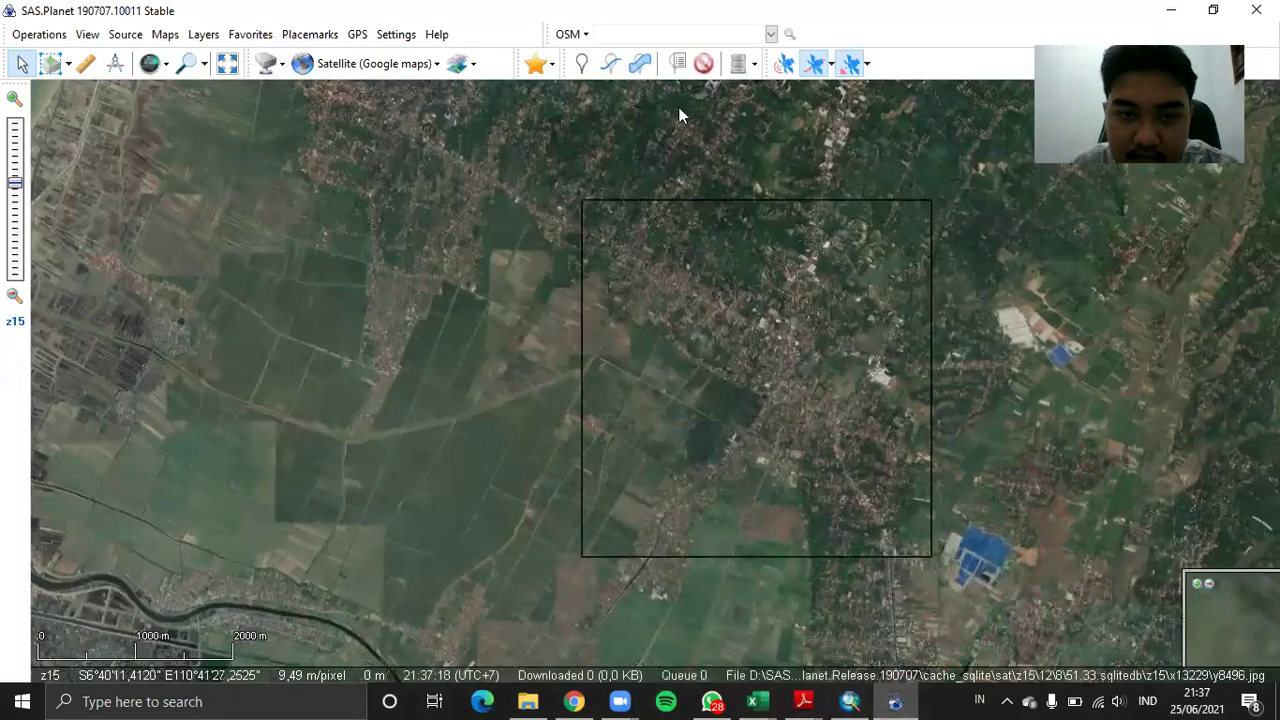
{"action": "left_click", "coordinate": [1168, 12]}
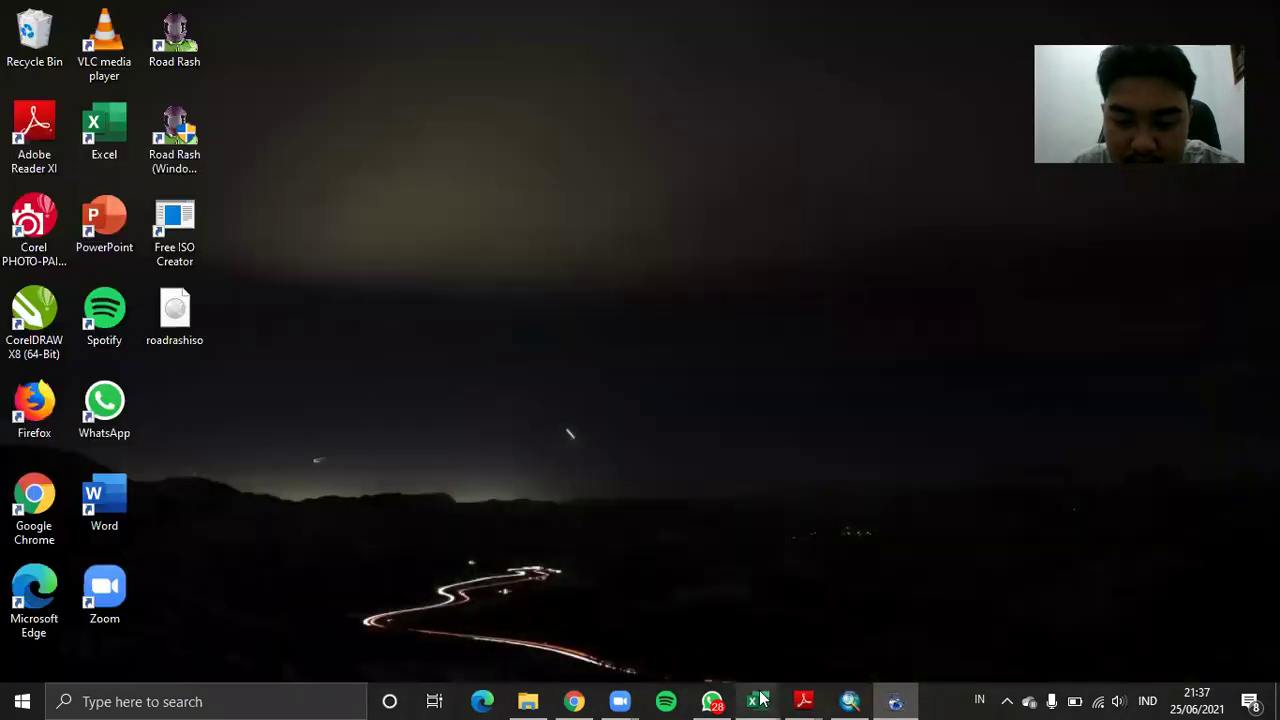
{"action": "left_click", "coordinate": [849, 701]}
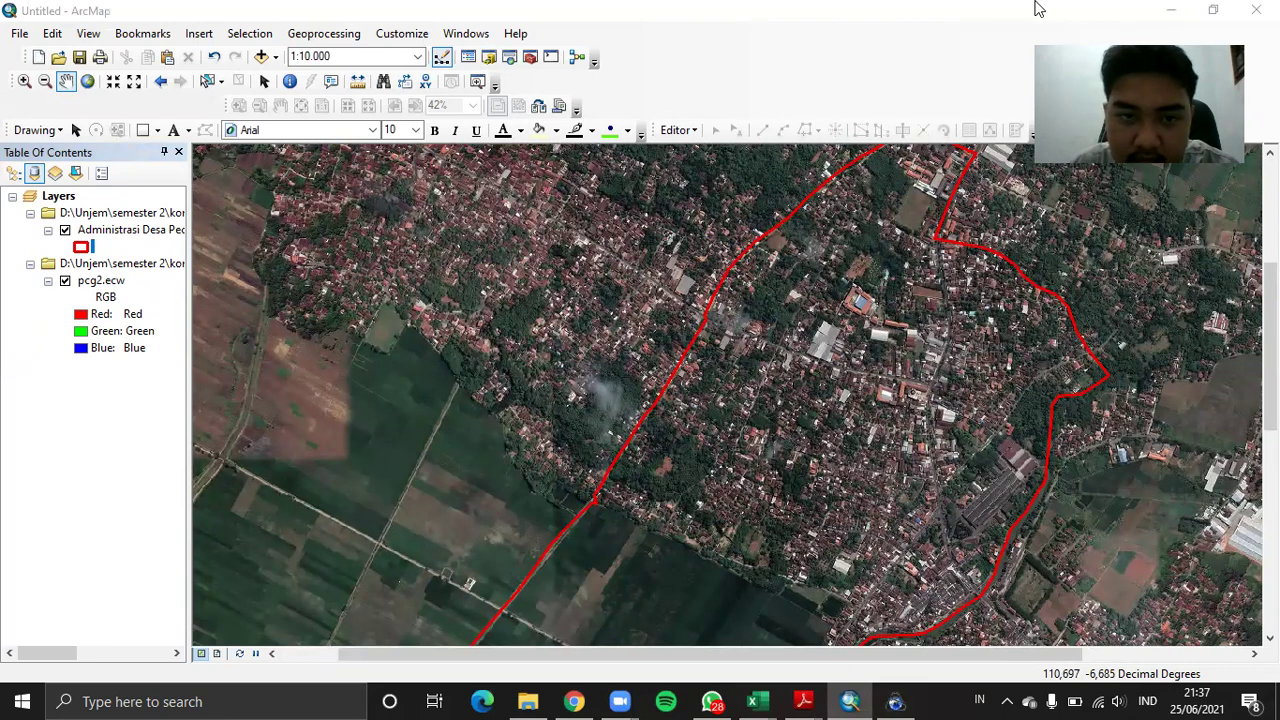
Show the Catalog and expand the folder connection D:\Unjem\semester 2\komper\Komper tasks\UAS
{"action": "left_click", "coordinate": [466, 36]}
{"action": "left_click", "coordinate": [480, 35]}
{"action": "left_click", "coordinate": [480, 35]}
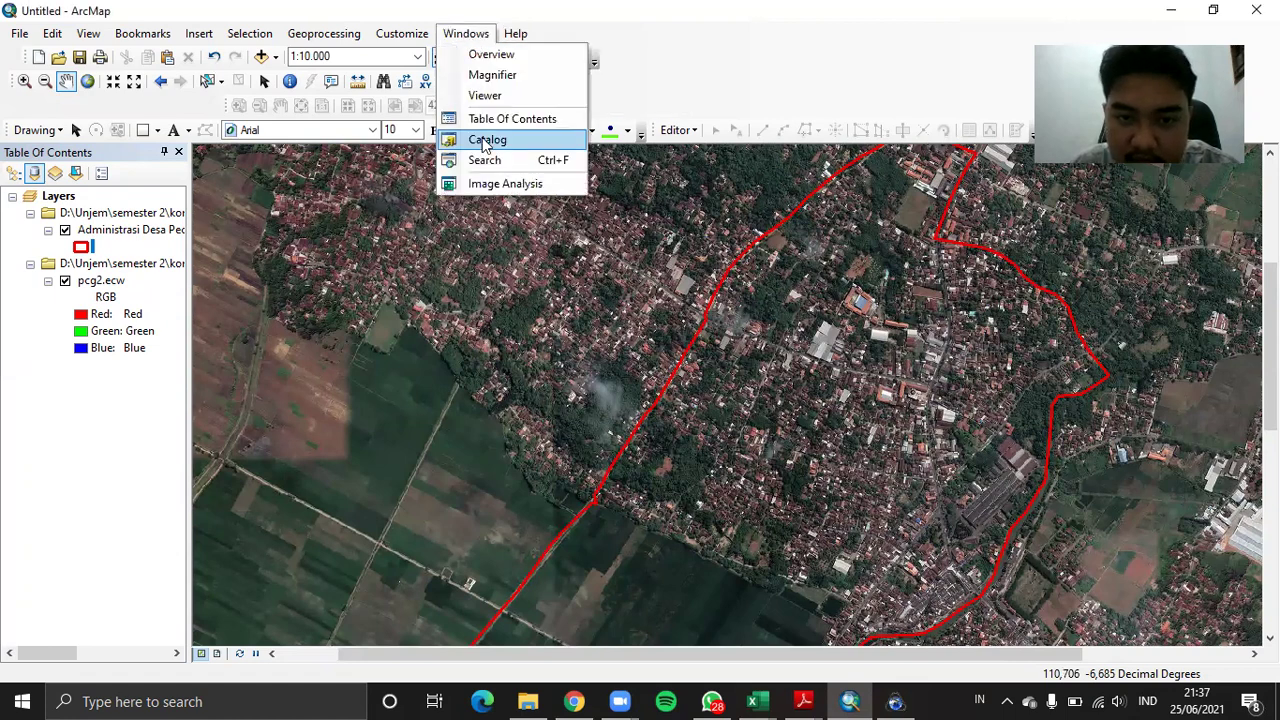
{"action": "left_click", "coordinate": [485, 143]}
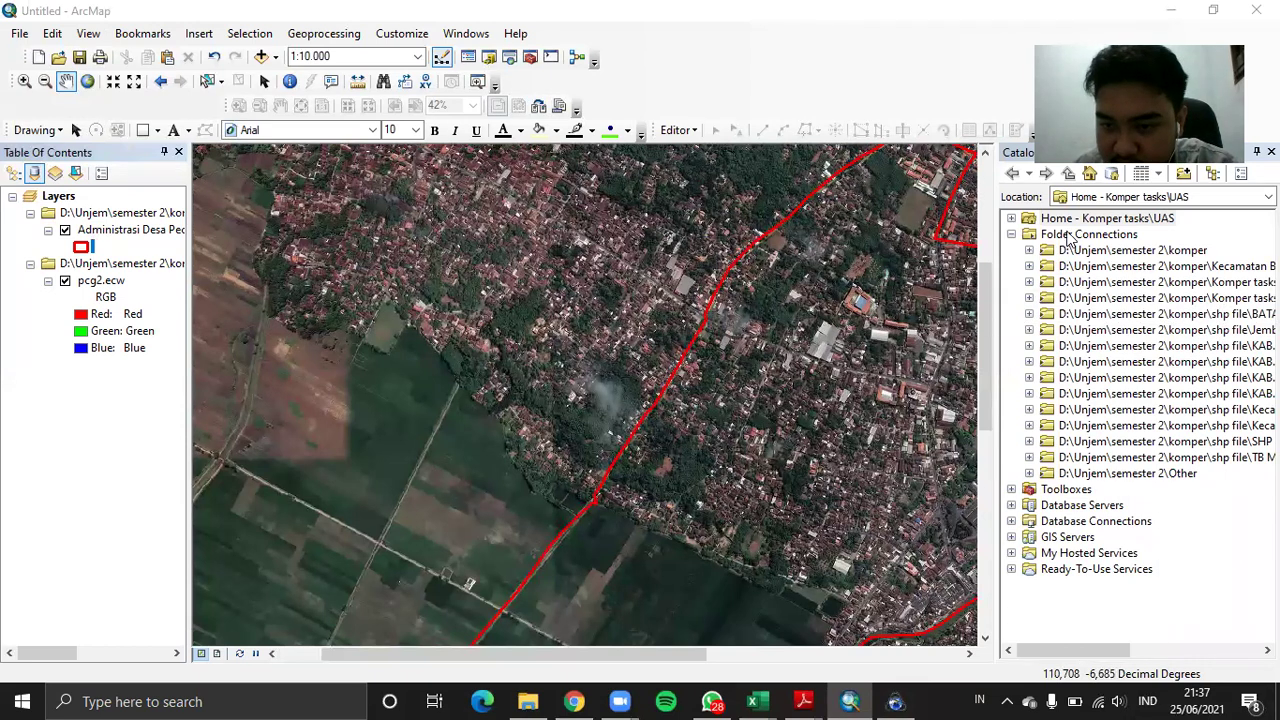
{"action": "right_click", "coordinate": [1078, 238]}
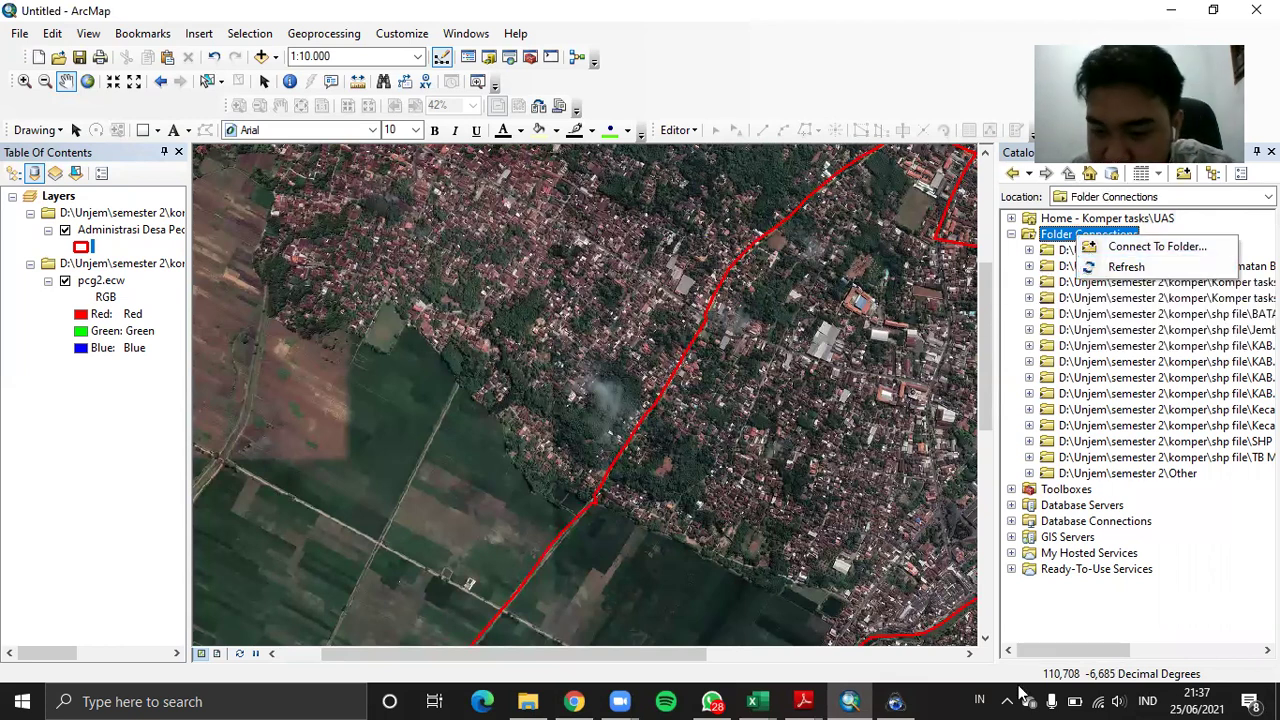
{"action": "left_click", "coordinate": [1069, 659]}
{"action": "left_click_drag", "start_coordinate": [1071, 662], "coordinate": [1080, 662]}
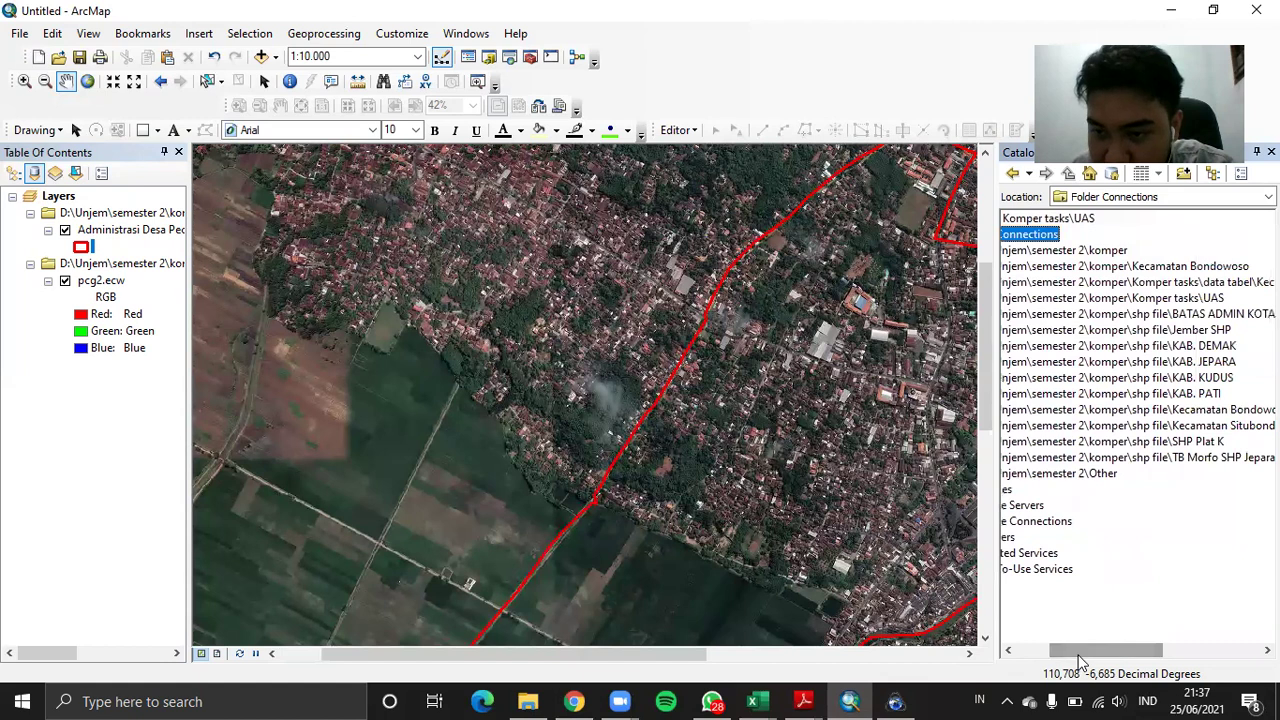
{"action": "double_click", "coordinate": [1100, 305]}
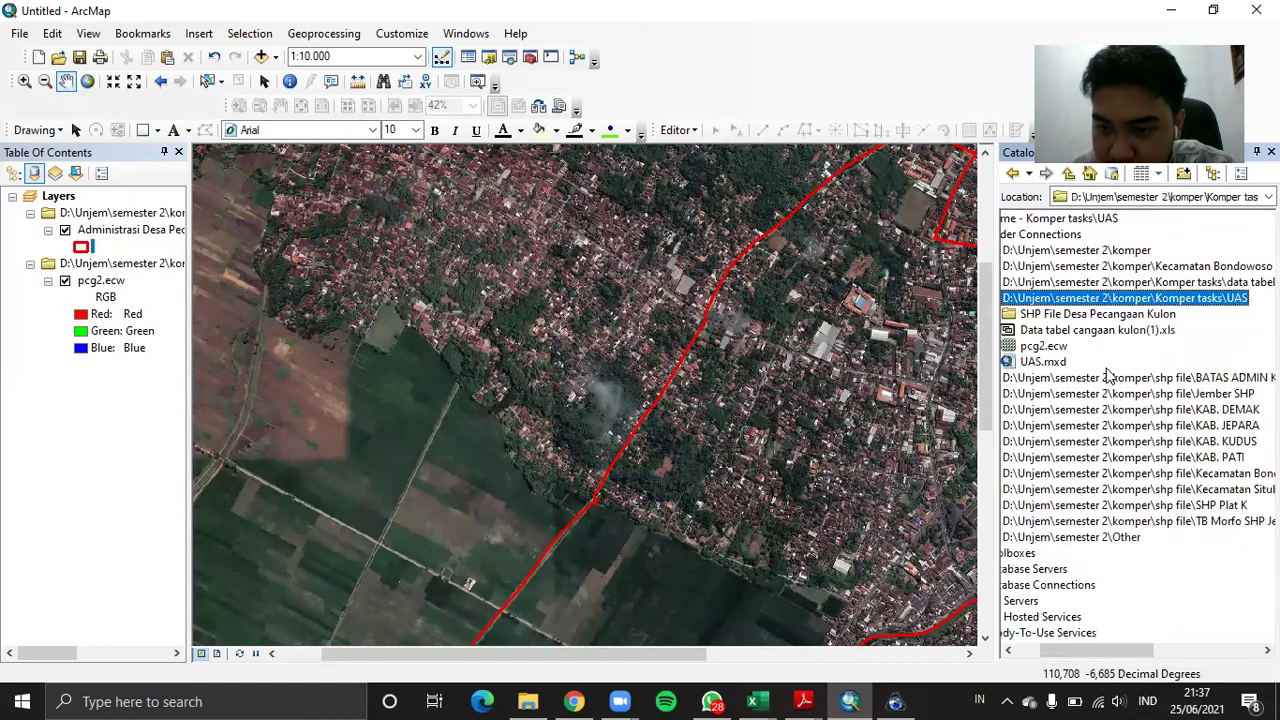
Create a folder named SHP File Pecangaan Kulon inside the folder connection D:\Unjem\semester 2\komper\Komper tasks\UAS
{"action": "right_click", "coordinate": [1133, 302]}
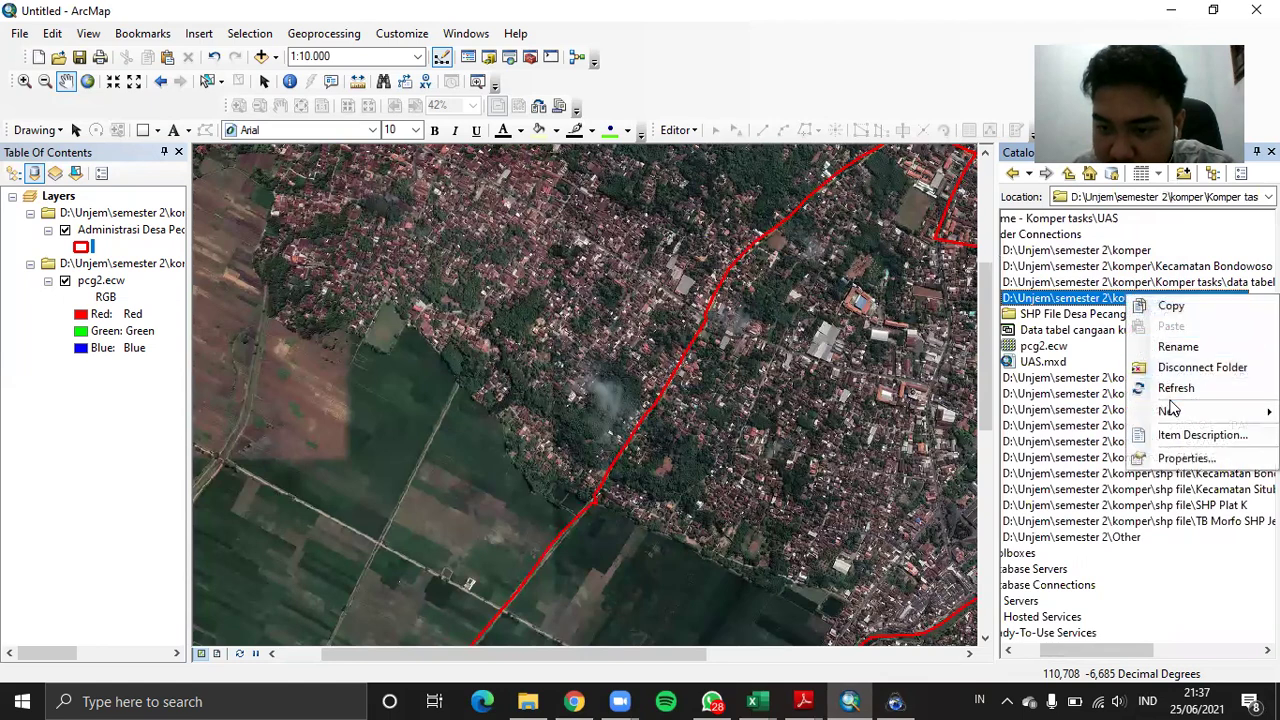
{"action": "mouse_move", "coordinate": [1170, 413]}
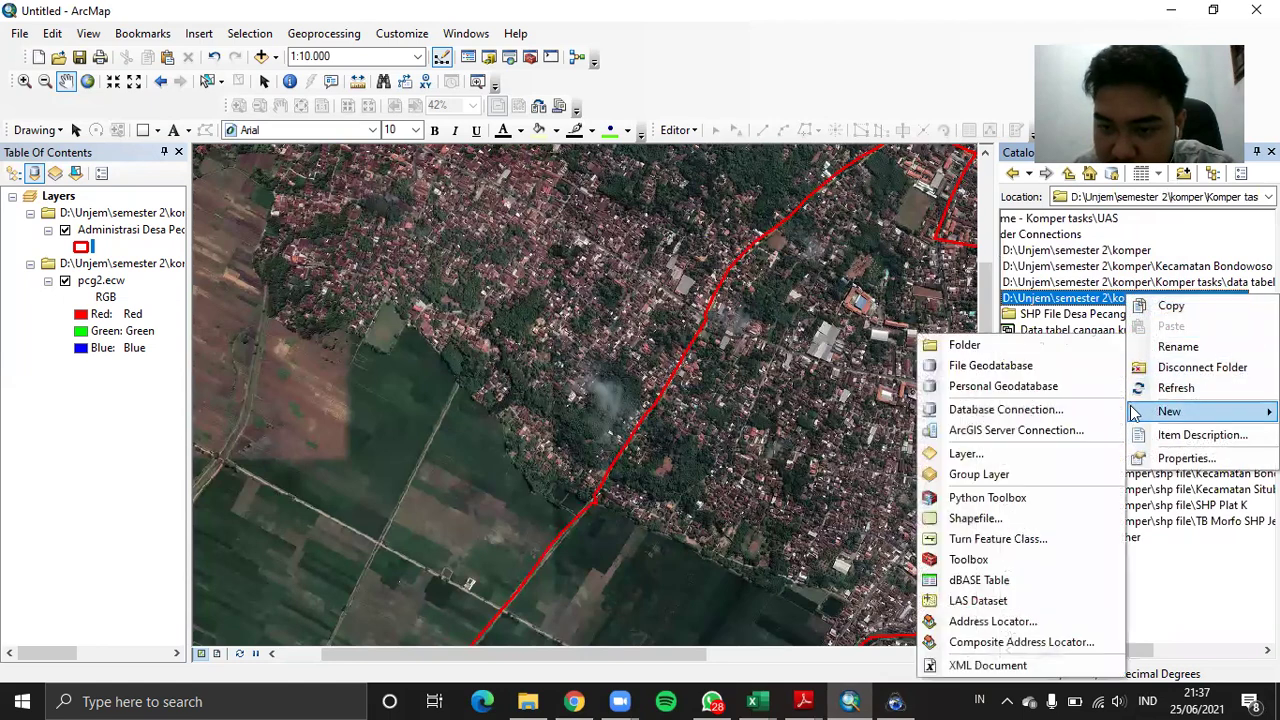
{"action": "left_click", "coordinate": [1062, 350]}
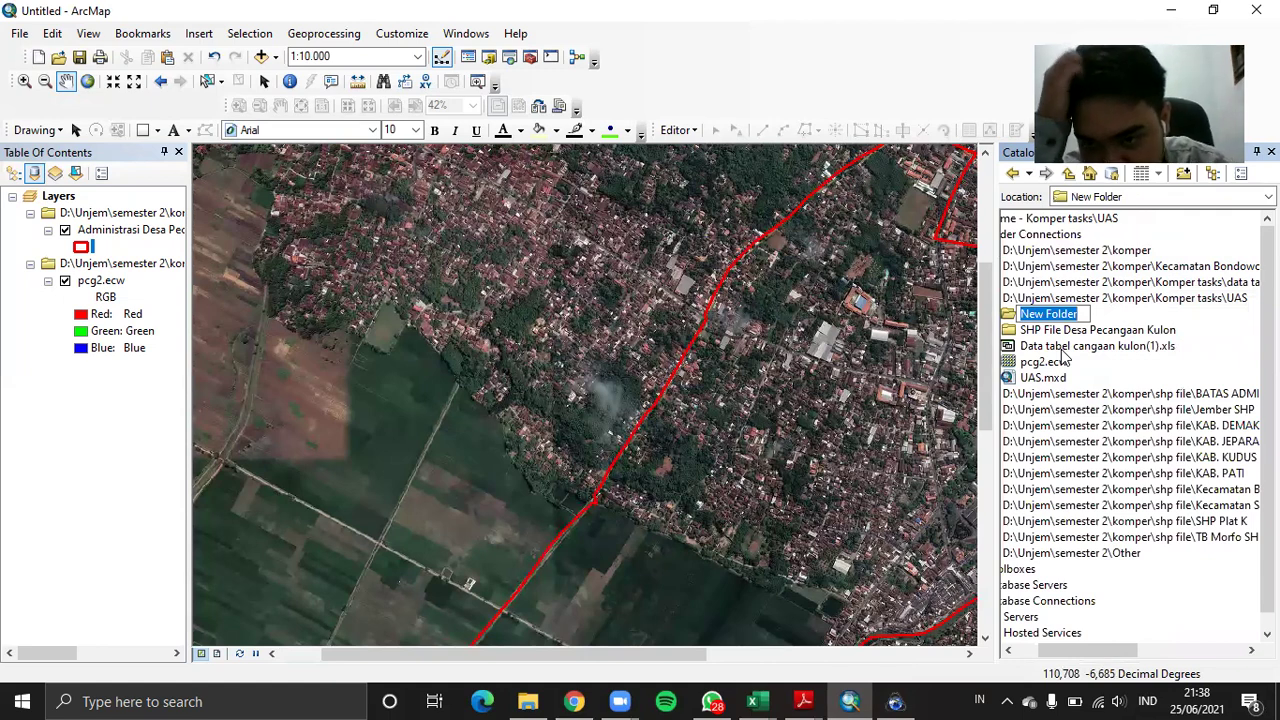
{"action": "type", "text": "SHP File"}
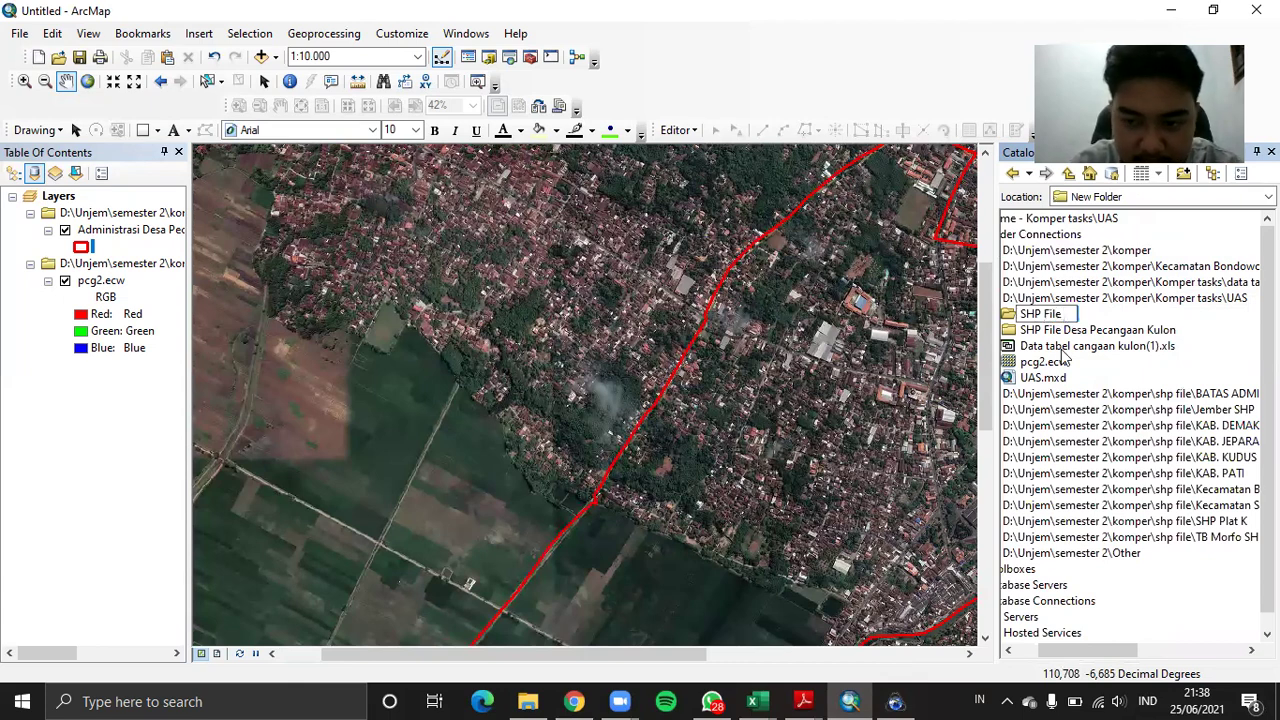
{"action": "type", "text": " Pecang"}
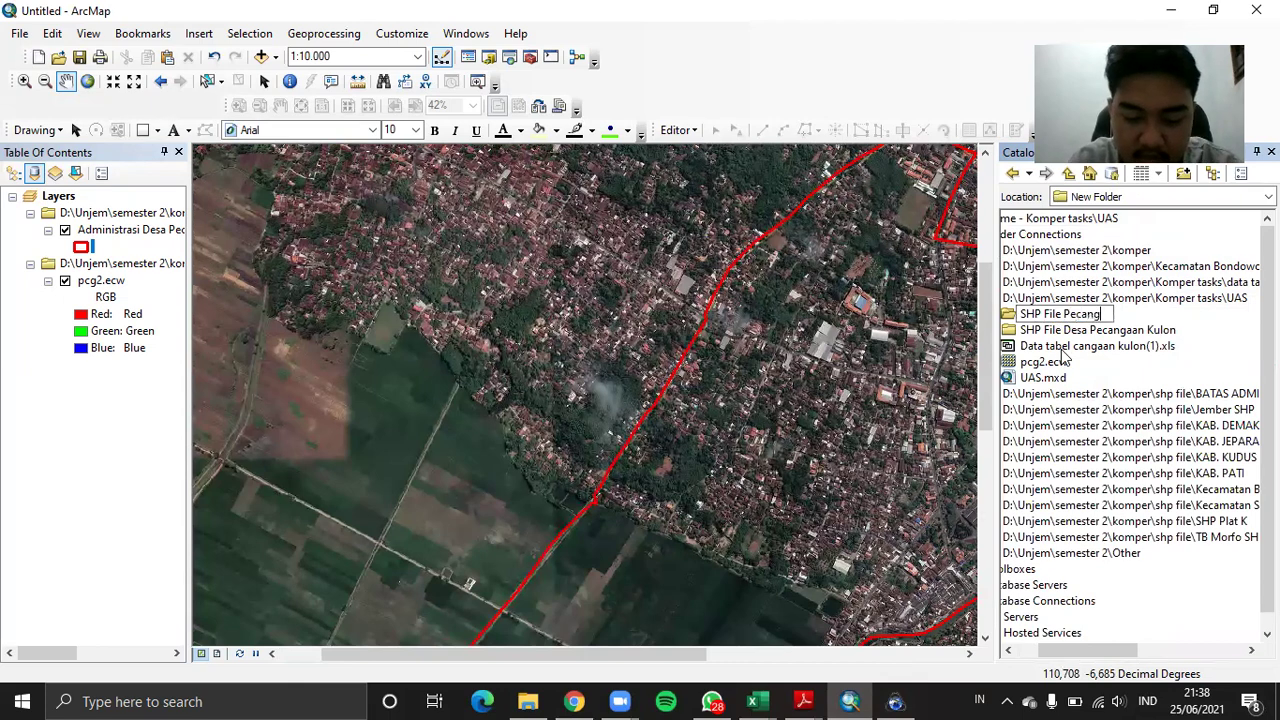
{"action": "type", "text": "aan Kulon"}
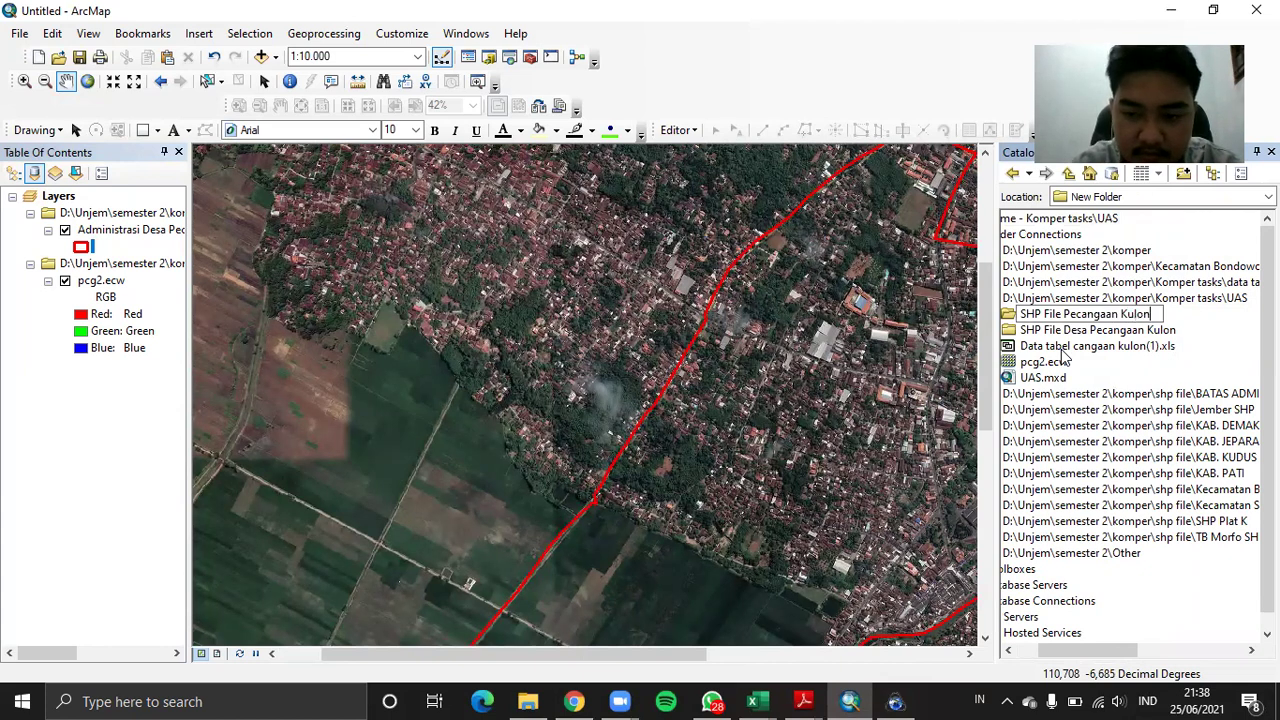
{"action": "key", "text": "Return"}
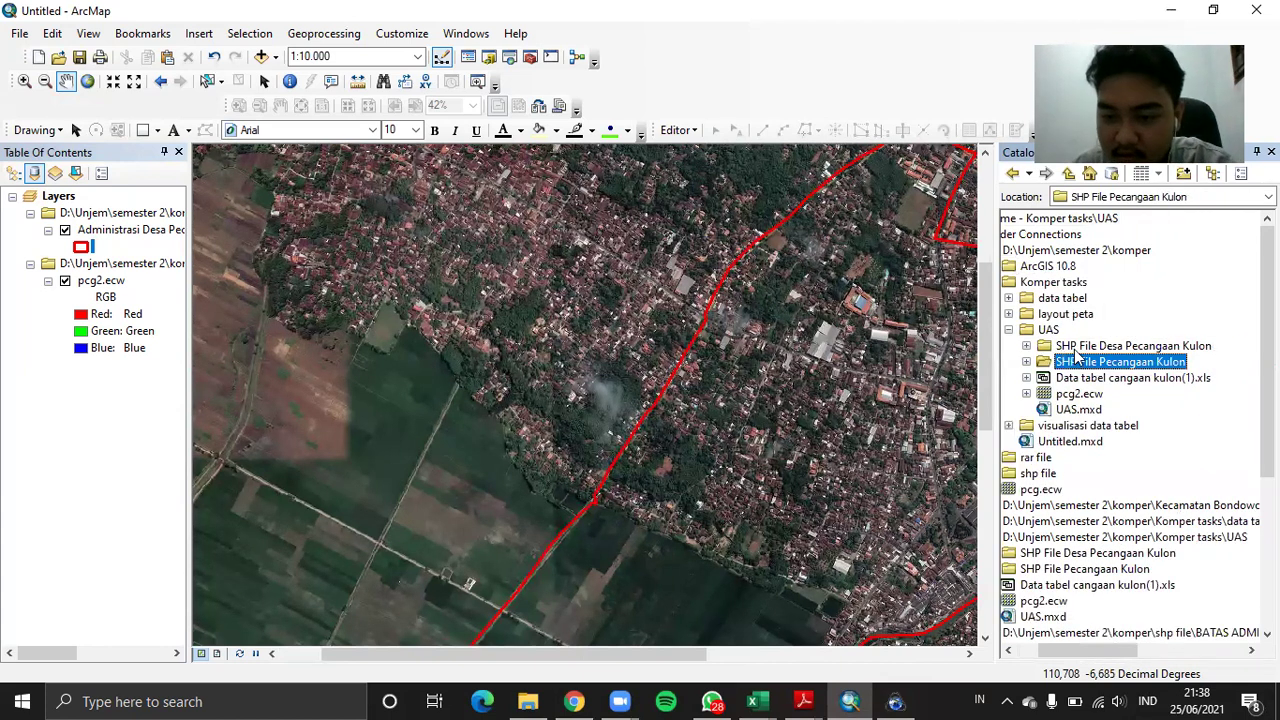
Start a new shapefile in the SHP File Pecangaan Kulon folder, named Jaringan Jalan with feature type Polyline
{"action": "right_click", "coordinate": [1082, 364]}
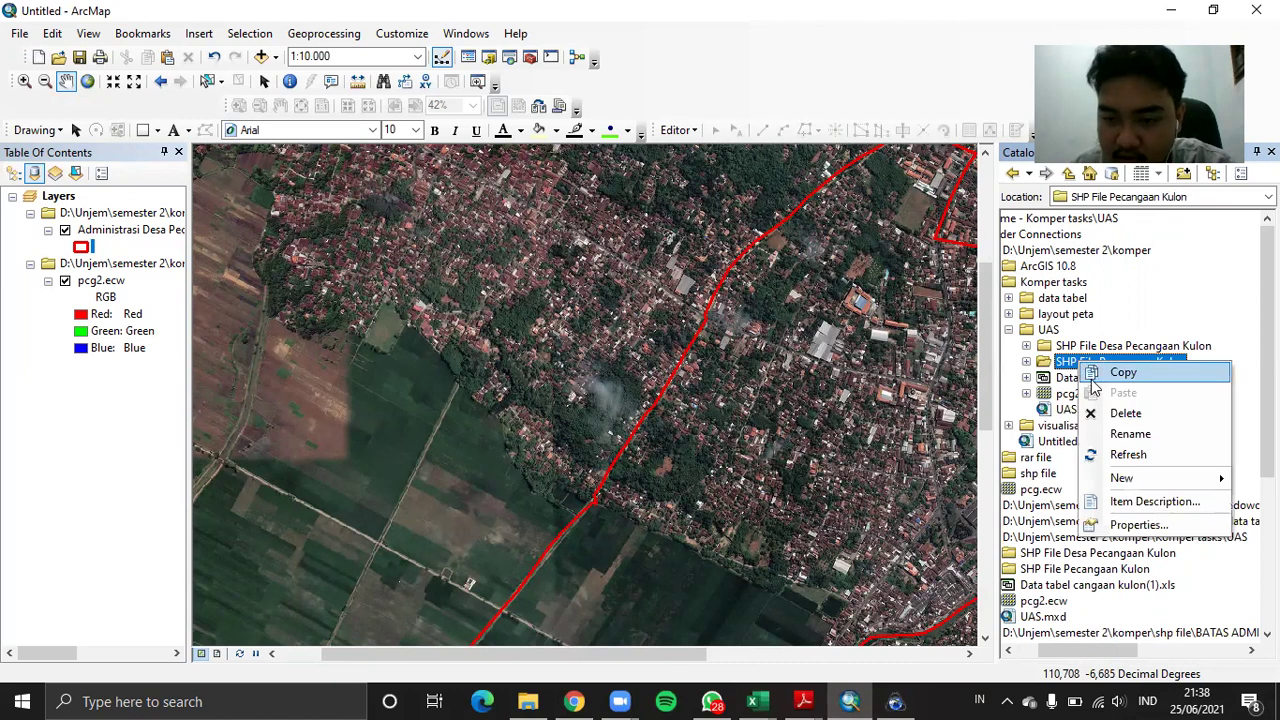
{"action": "mouse_move", "coordinate": [1145, 485]}
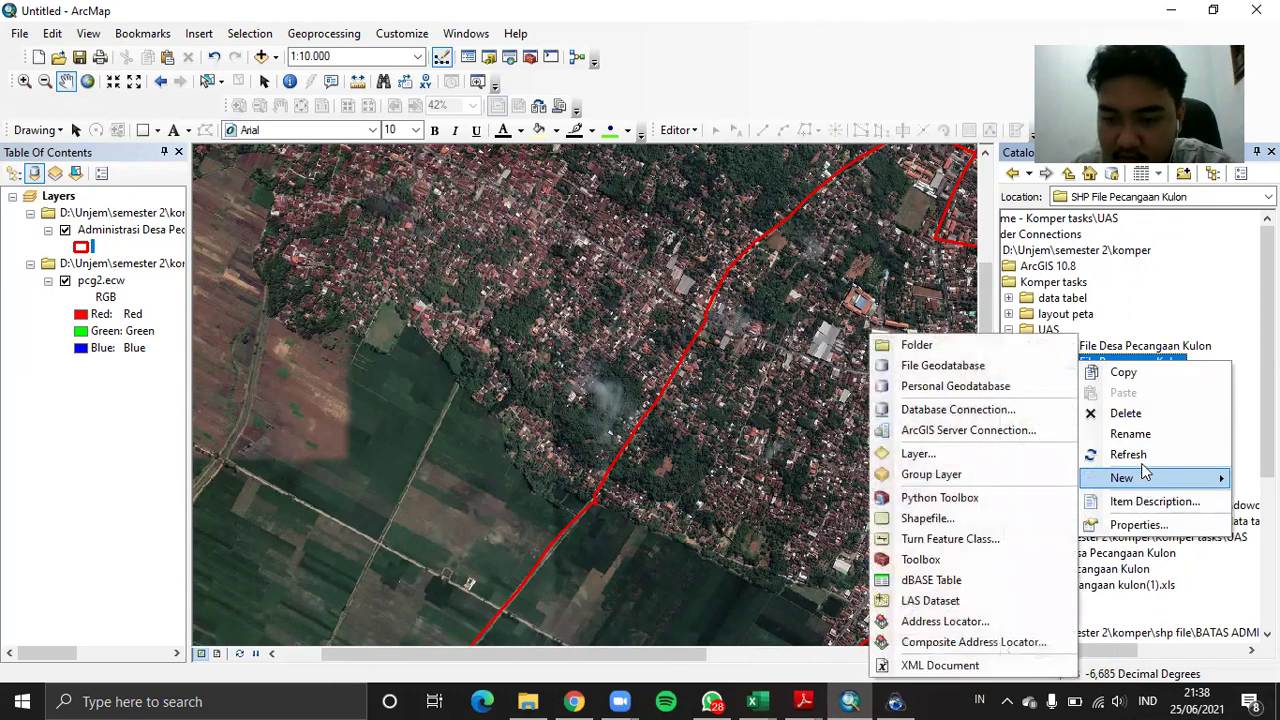
{"action": "left_click", "coordinate": [930, 518]}
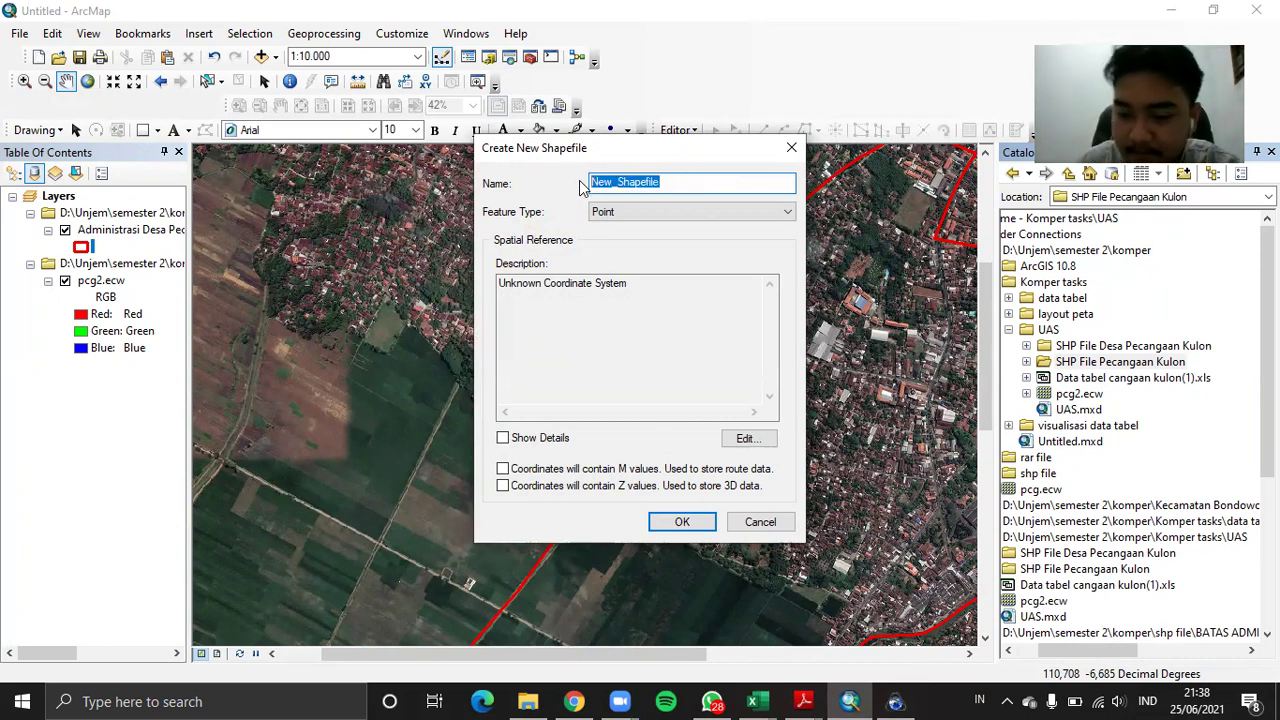
{"action": "key", "text": "BackSpace"}
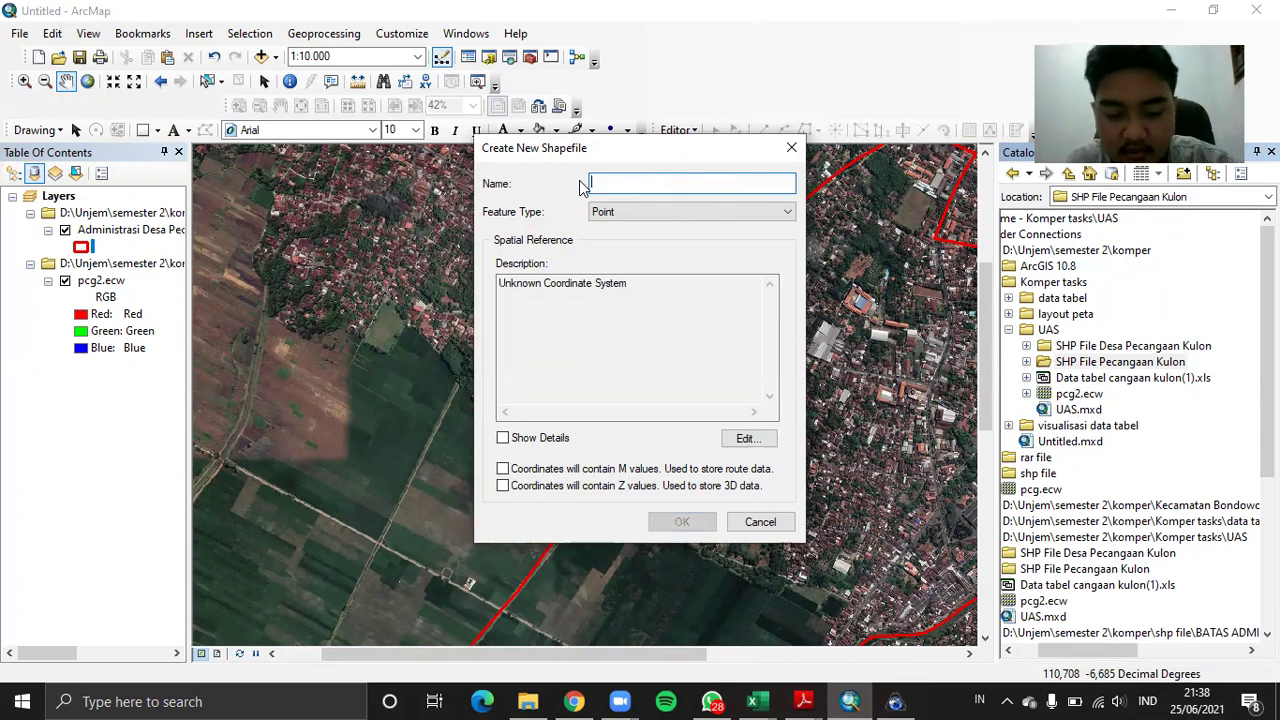
{"action": "type", "text": "Jari"}
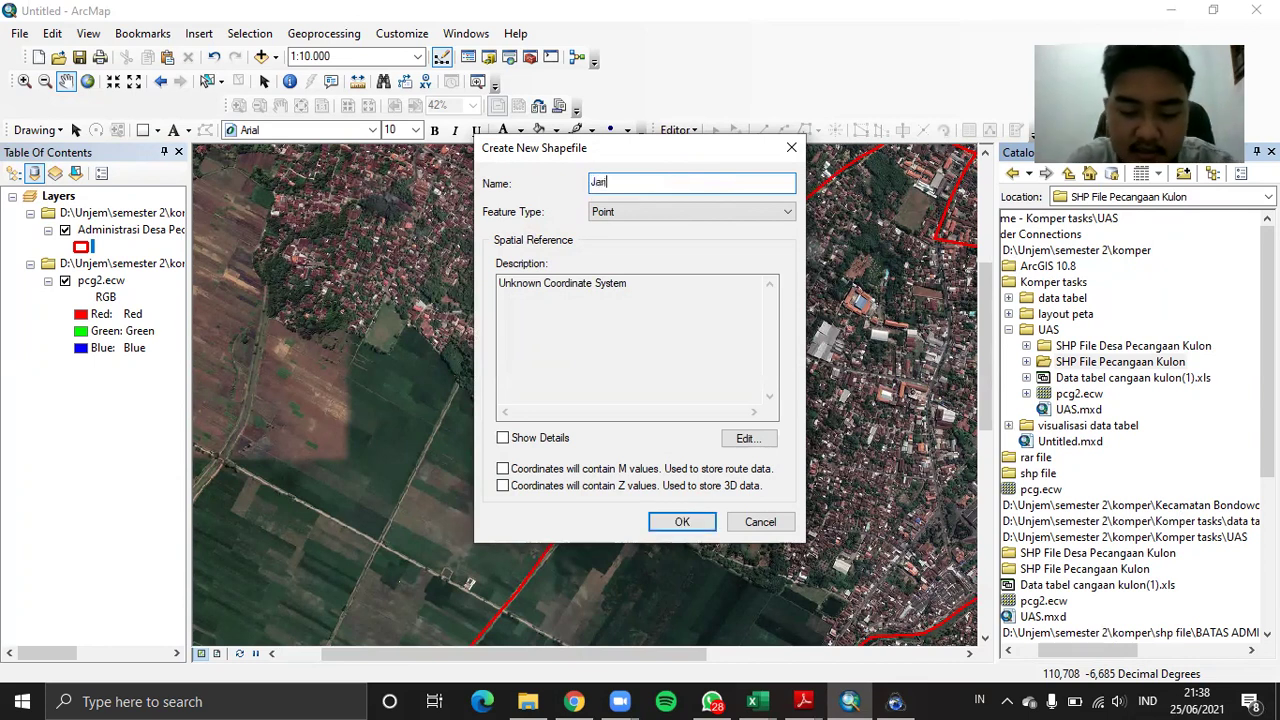
{"action": "type", "text": "ngan jala"}
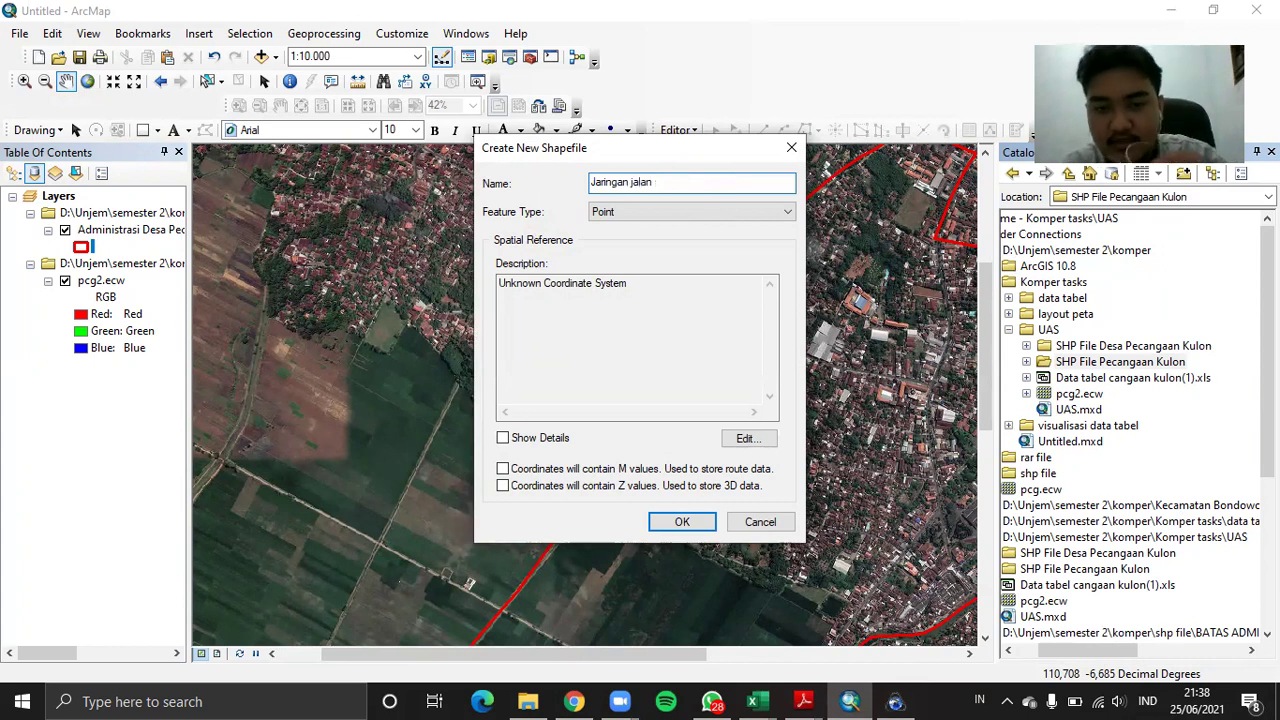
{"action": "type", "text": "n"}
{"action": "key", "text": "BackSpace"}
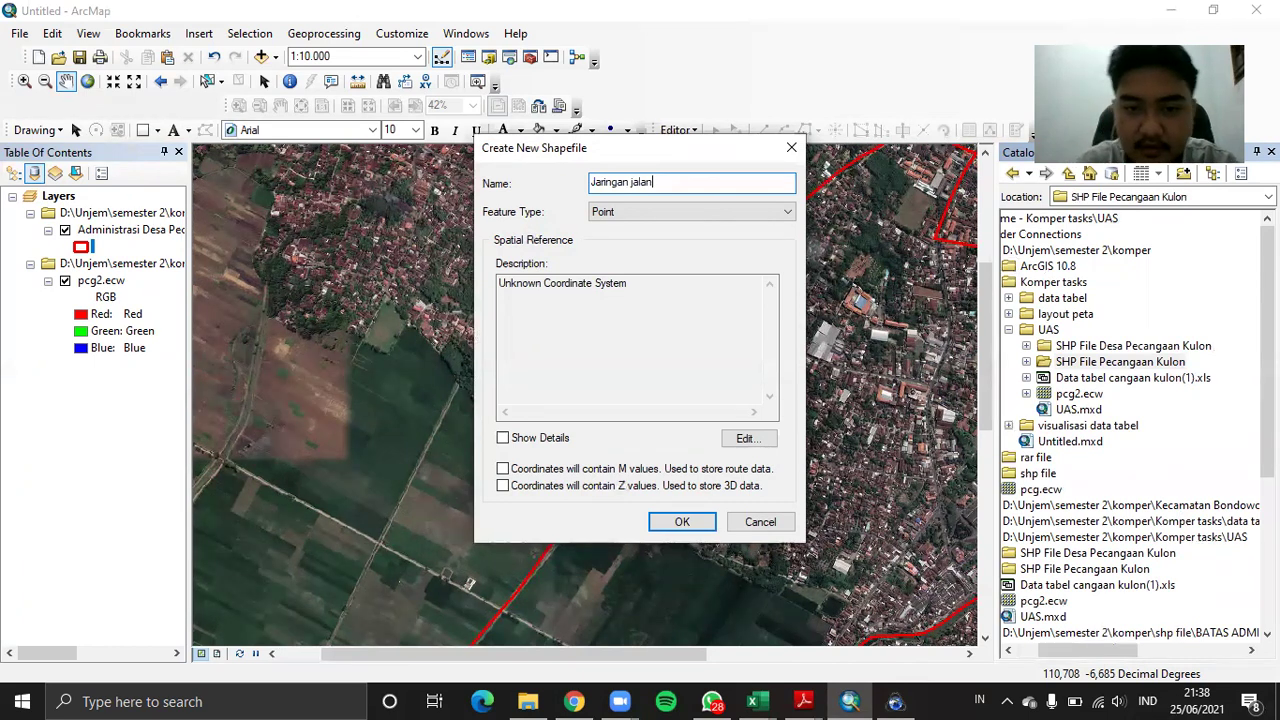
{"action": "left_click", "coordinate": [632, 184]}
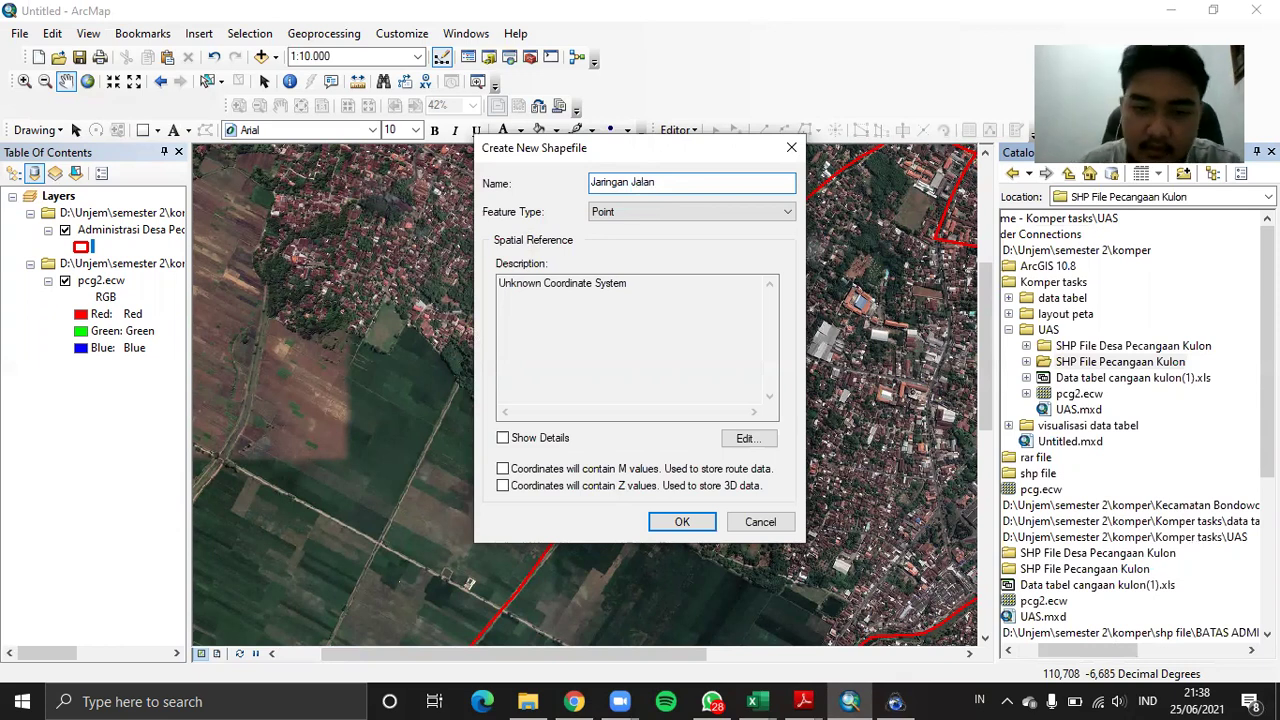
{"action": "left_click", "coordinate": [699, 215]}
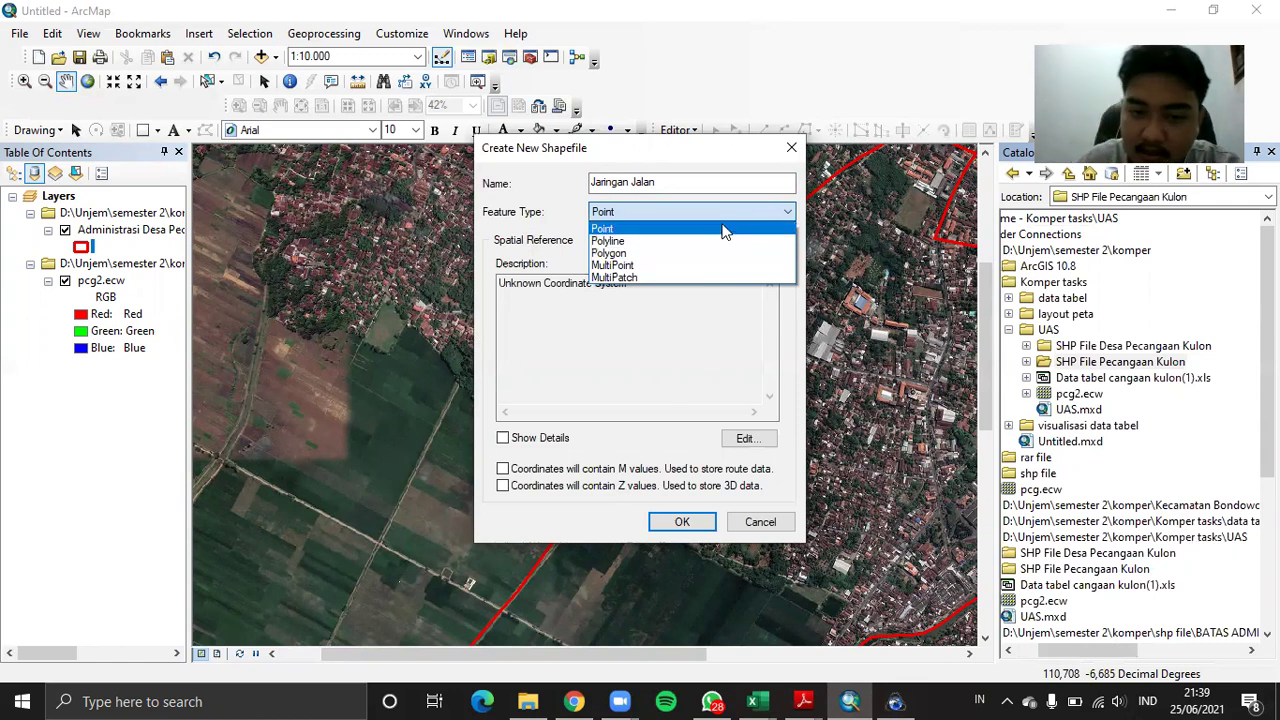
{"action": "left_click", "coordinate": [701, 241]}
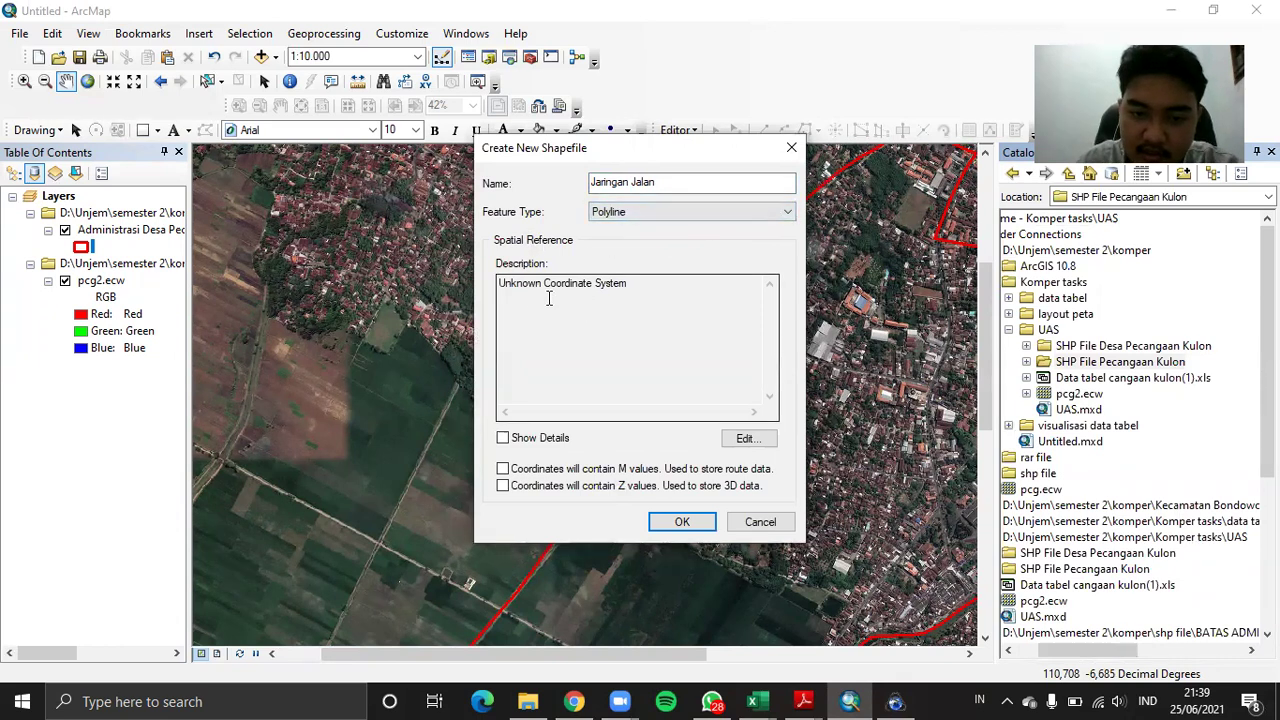
Assign the projected coordinate system WGS 1984 UTM Zone 49S to the new shapefile and create it
{"action": "left_click", "coordinate": [745, 440]}
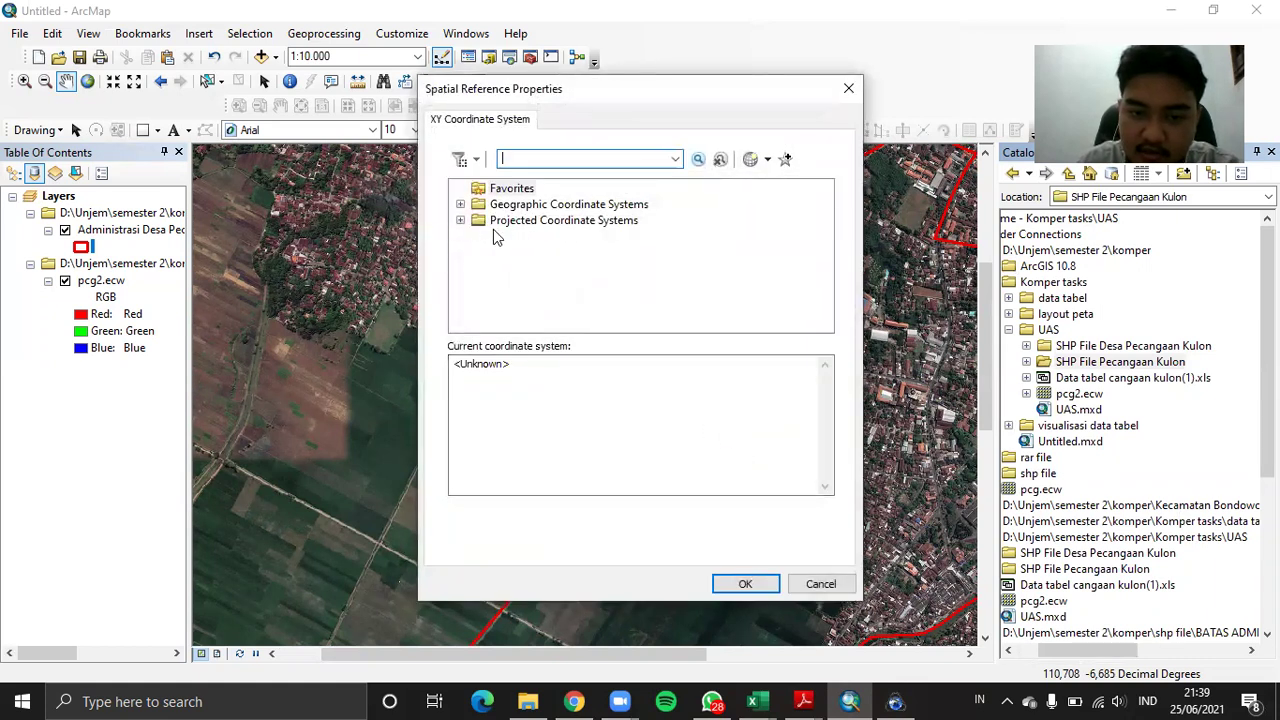
{"action": "left_click", "coordinate": [461, 220]}
{"action": "scroll", "coordinate": [472, 260], "scroll_direction": "down", "scroll_amount": 1}
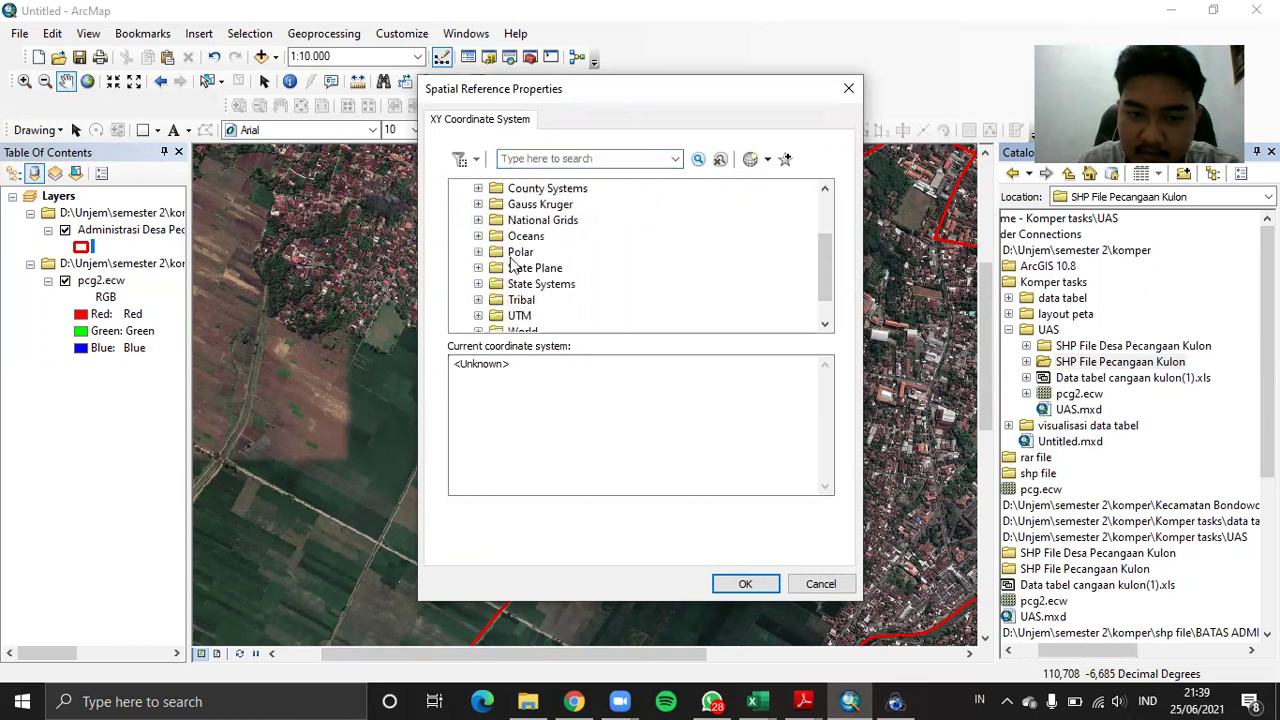
{"action": "left_click", "coordinate": [478, 315]}
{"action": "scroll", "coordinate": [523, 270], "scroll_direction": "down", "scroll_amount": 1}
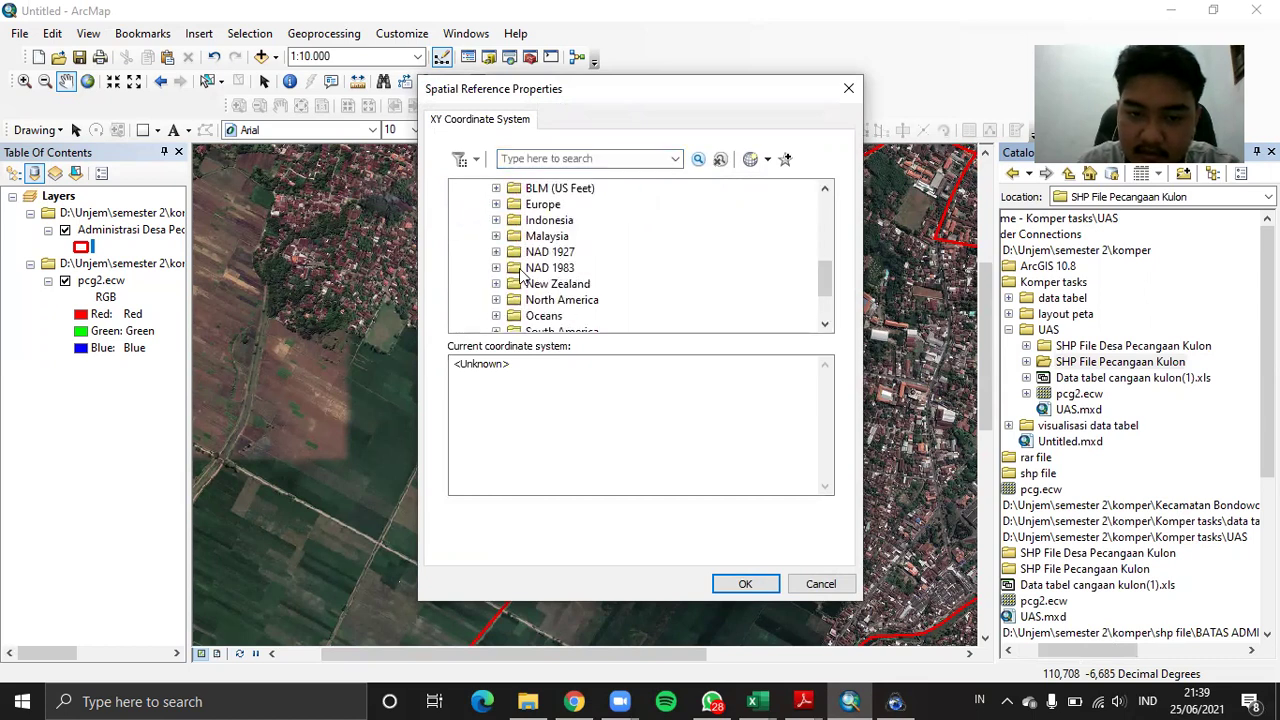
{"action": "scroll", "coordinate": [527, 285], "scroll_direction": "down", "scroll_amount": 1}
{"action": "scroll", "coordinate": [530, 288], "scroll_direction": "up", "scroll_amount": 1}
{"action": "scroll", "coordinate": [530, 290], "scroll_direction": "down", "scroll_amount": 1}
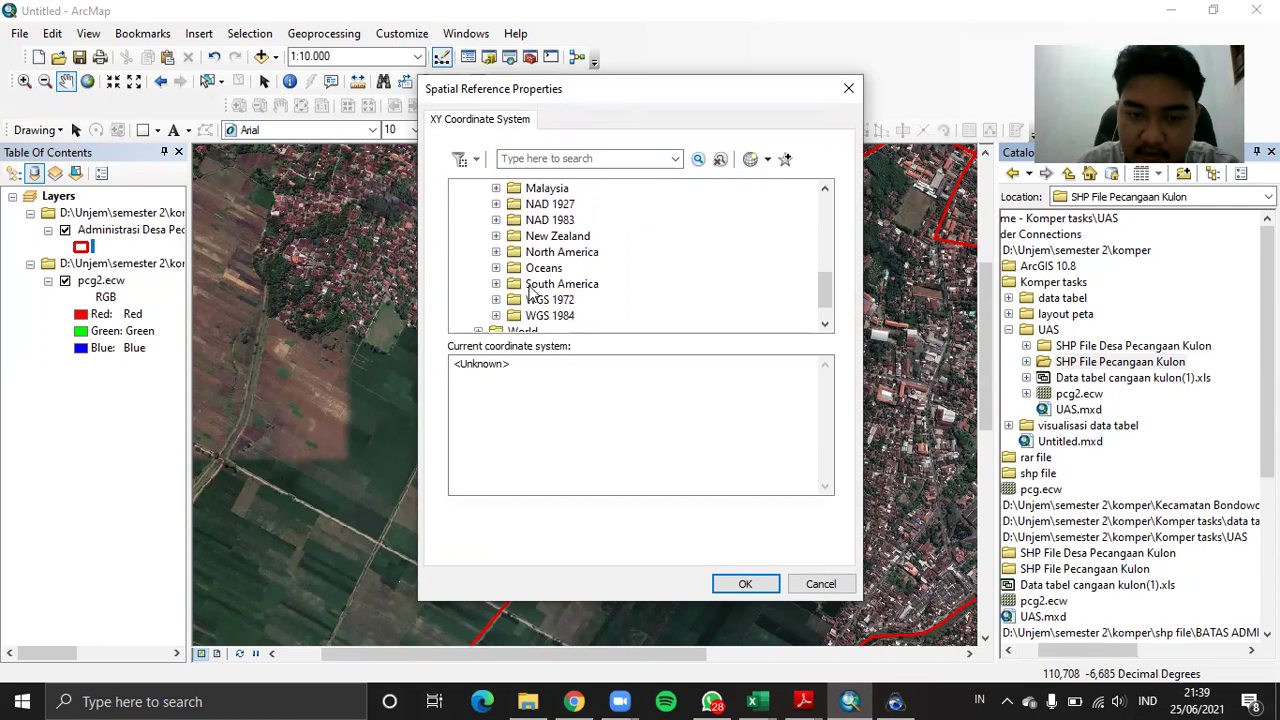
{"action": "scroll", "coordinate": [500, 320], "scroll_direction": "down", "scroll_amount": 1}
{"action": "double_click", "coordinate": [530, 285]}
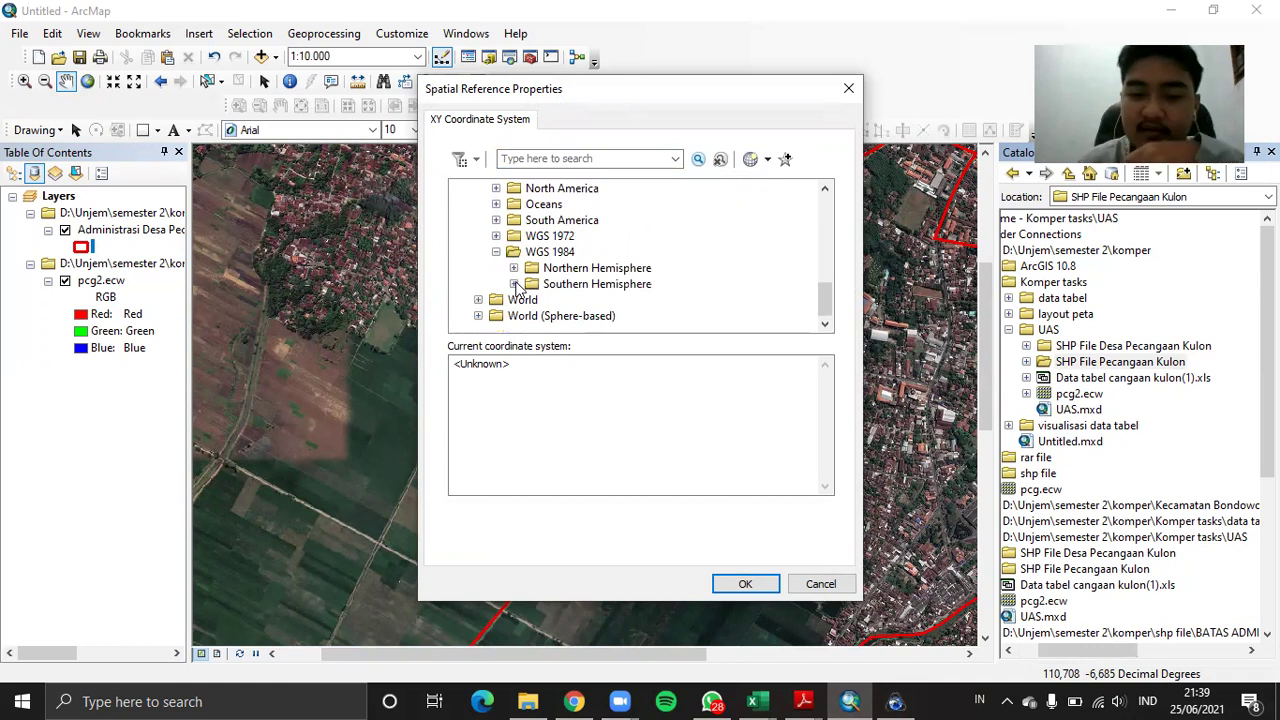
{"action": "left_click", "coordinate": [514, 285]}
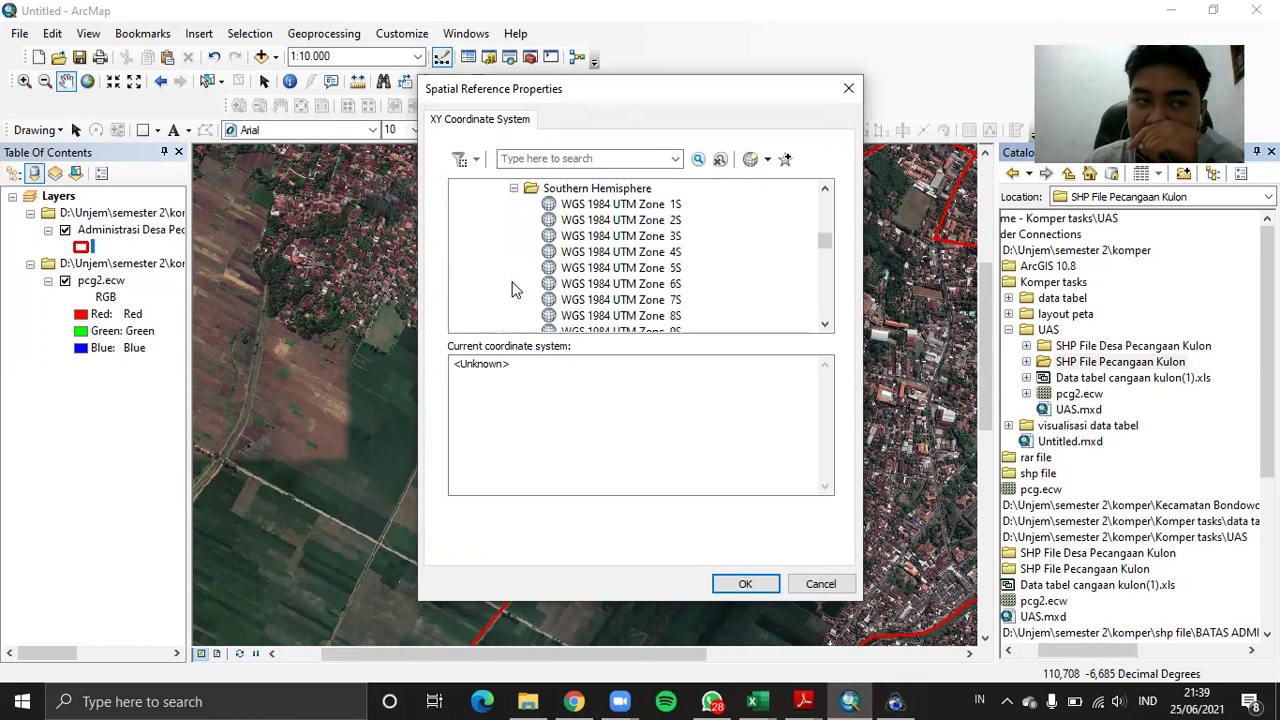
{"action": "scroll", "coordinate": [575, 272], "scroll_direction": "down", "scroll_amount": 2}
{"action": "scroll", "coordinate": [580, 272], "scroll_direction": "down", "scroll_amount": 1}
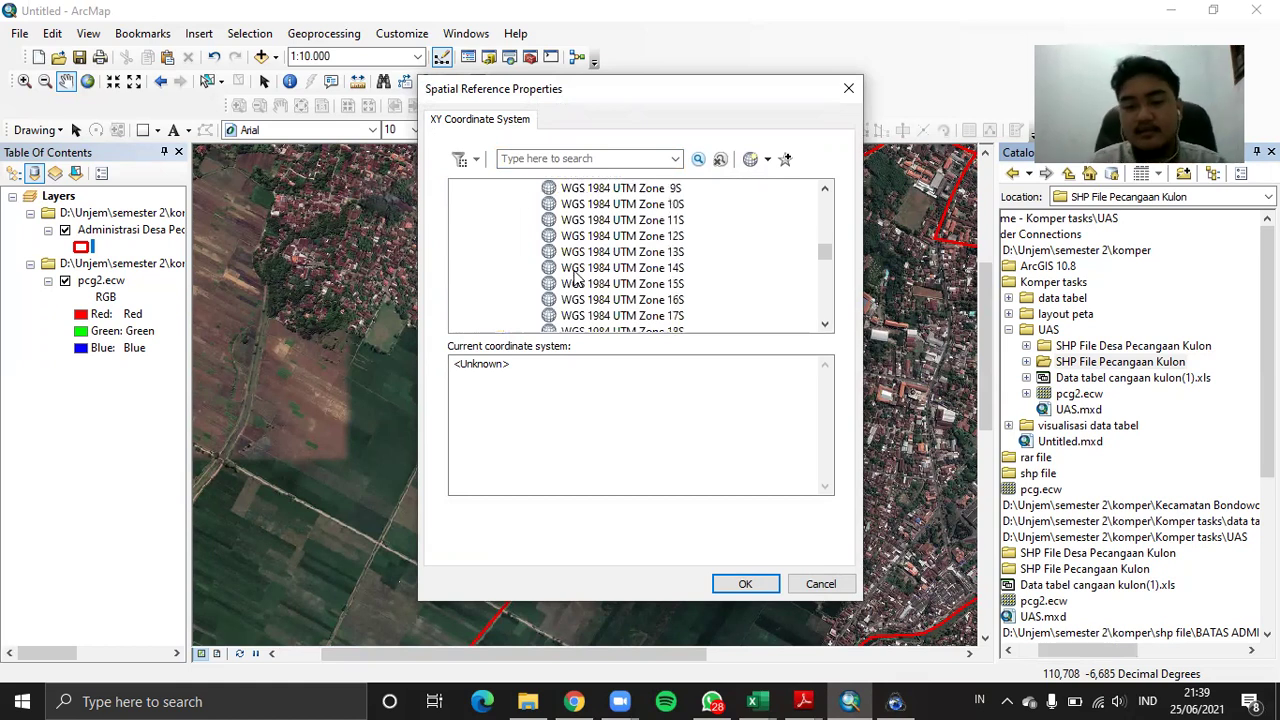
{"action": "scroll", "coordinate": [580, 268], "scroll_direction": "down", "scroll_amount": 6}
{"action": "scroll", "coordinate": [622, 282], "scroll_direction": "down", "scroll_amount": 1}
{"action": "scroll", "coordinate": [672, 288], "scroll_direction": "down", "scroll_amount": 4}
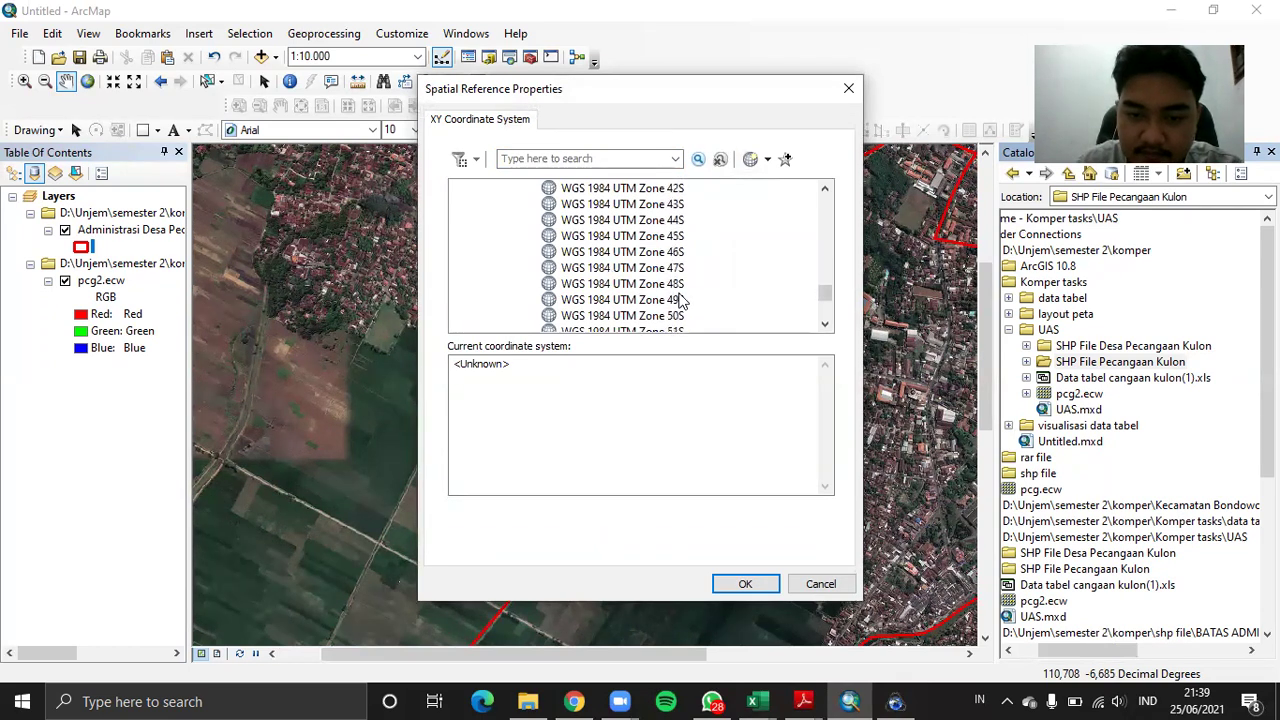
{"action": "left_click", "coordinate": [679, 300]}
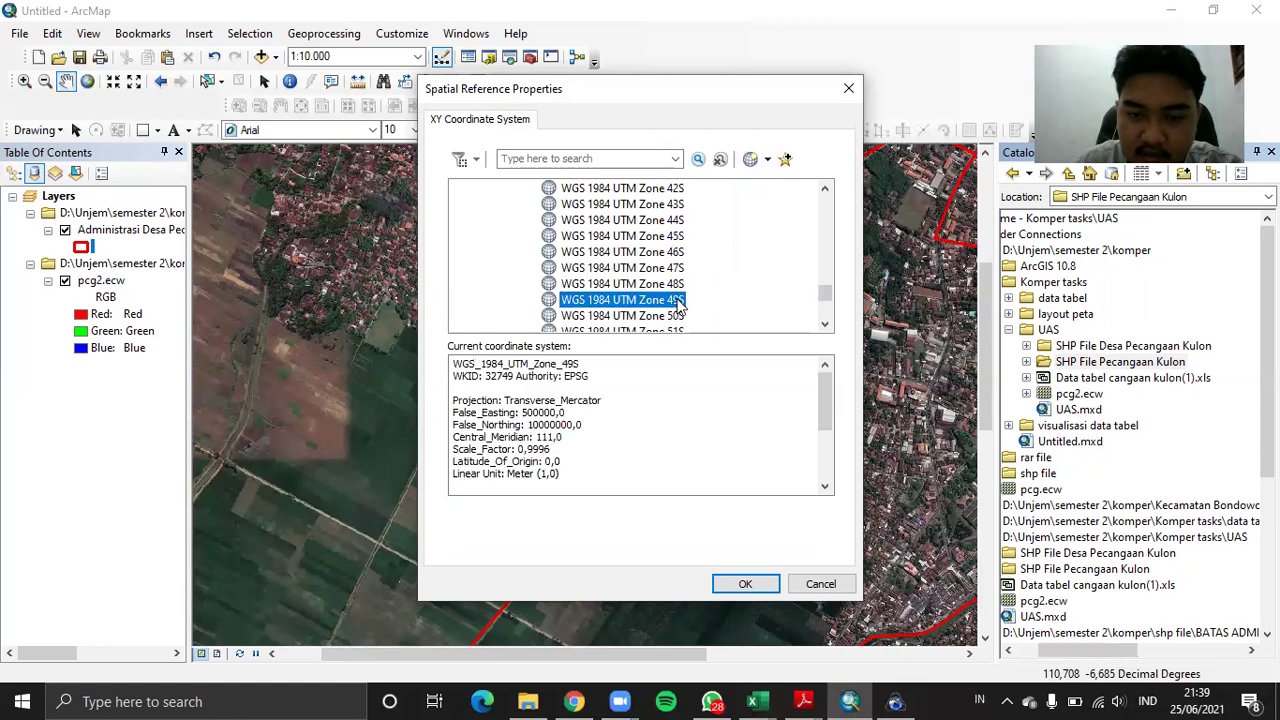
{"action": "left_click", "coordinate": [746, 585]}
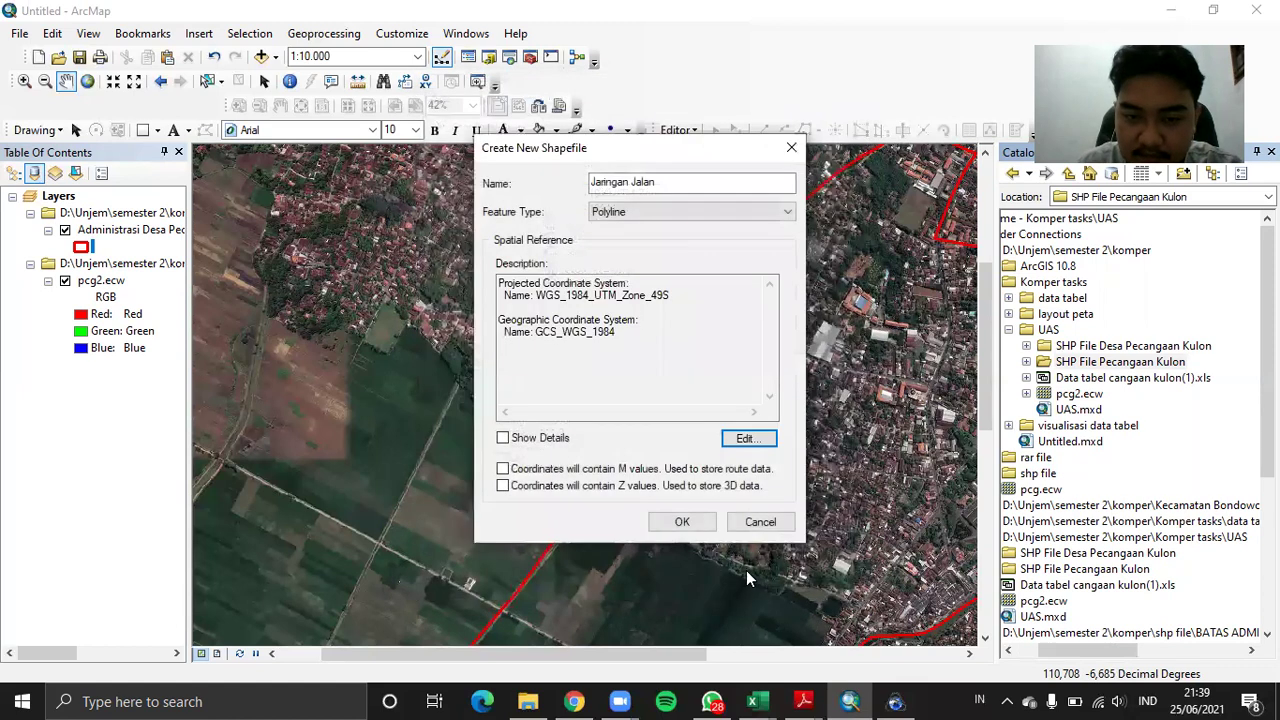
{"action": "left_click", "coordinate": [680, 522]}
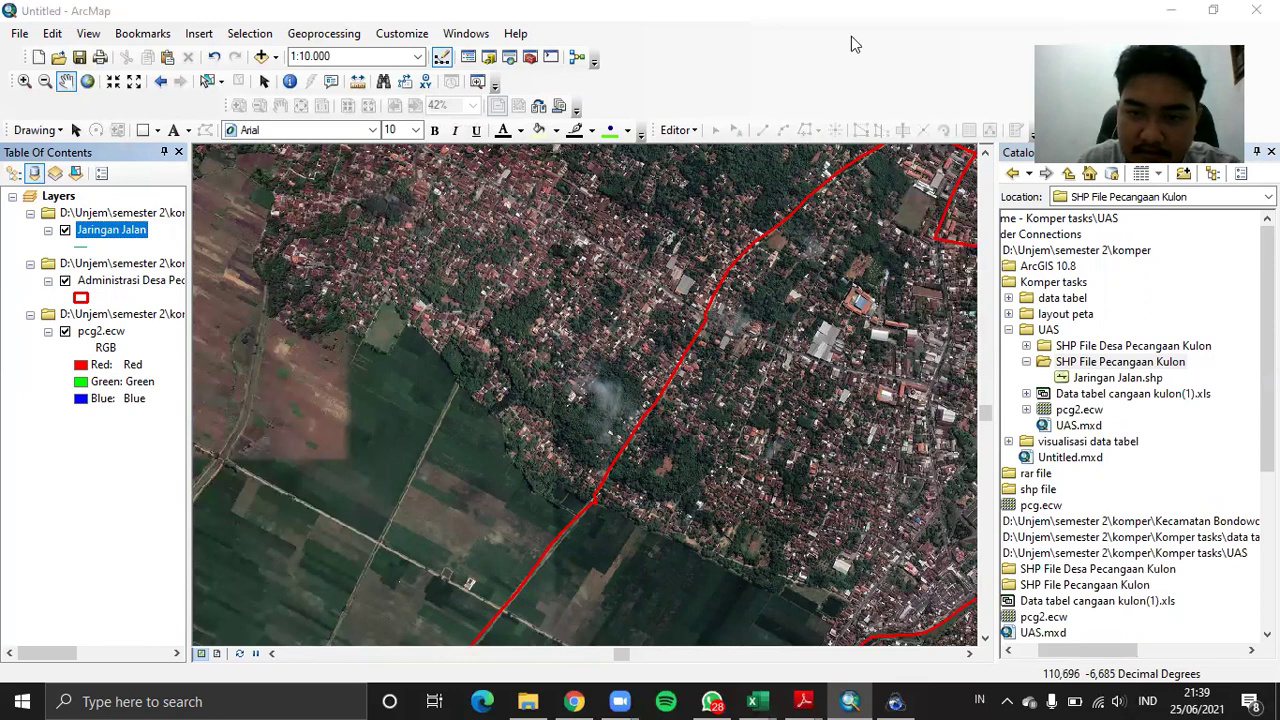
Start an editing session on the Jaringan Jalan layer, continuing past the spatial reference warning
{"action": "left_click", "coordinate": [678, 131]}
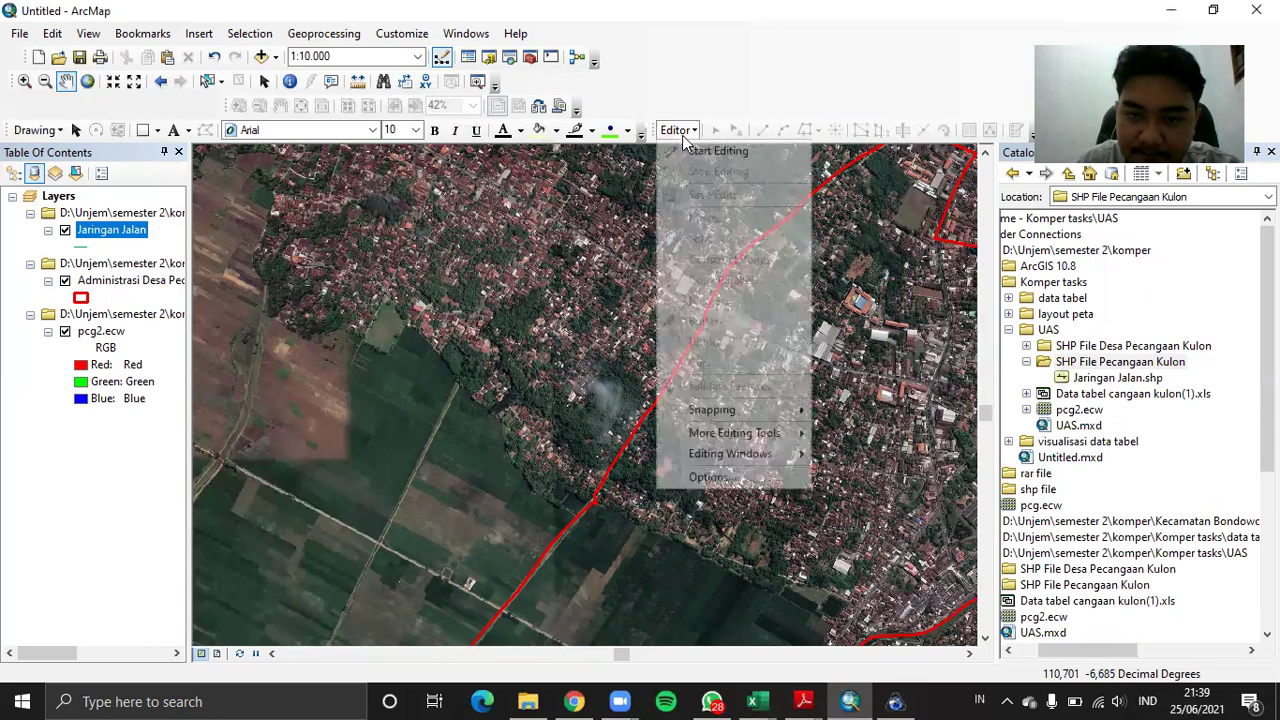
{"action": "left_click", "coordinate": [690, 150]}
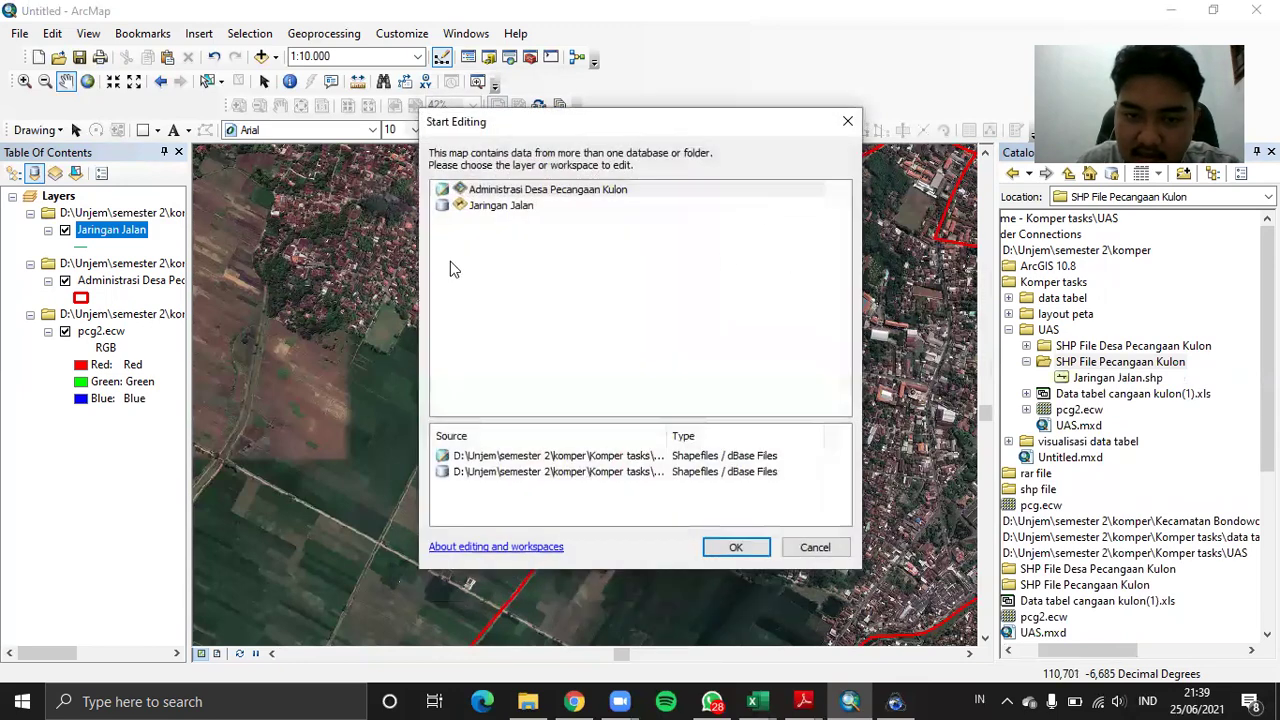
{"action": "left_click", "coordinate": [502, 208]}
{"action": "left_click", "coordinate": [745, 551]}
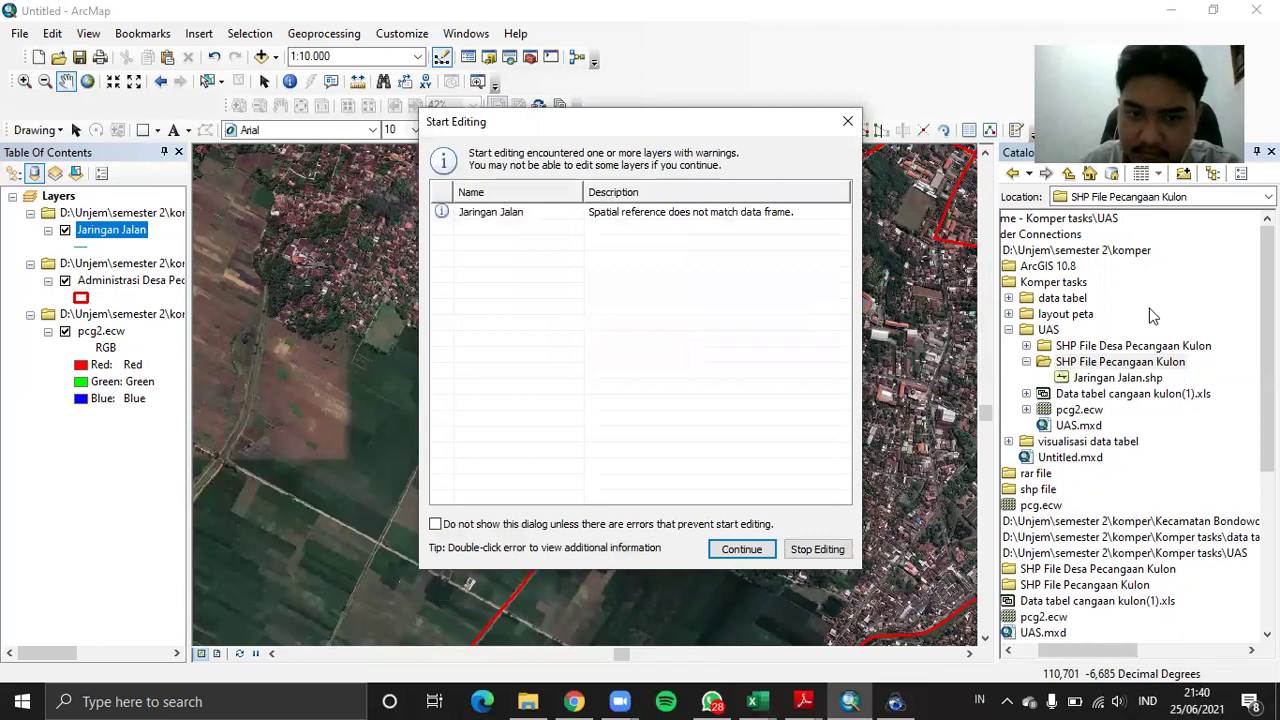
{"action": "left_click", "coordinate": [736, 553]}
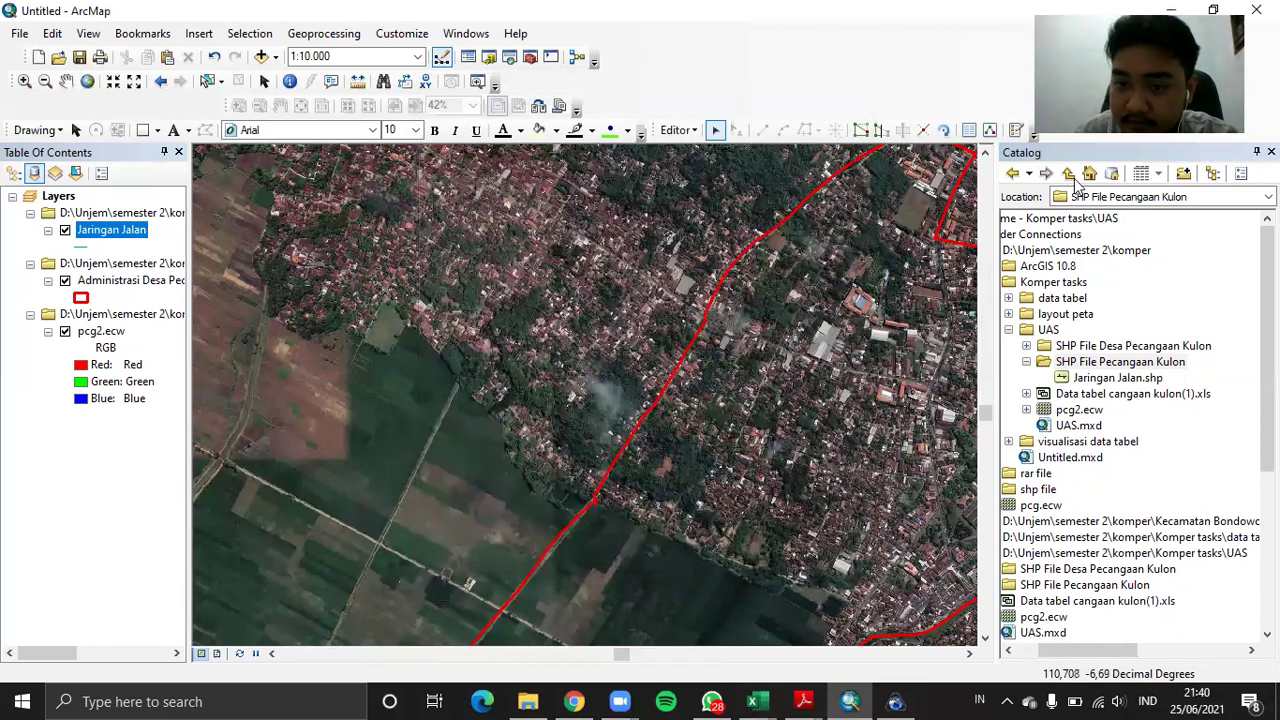
Show the Create Features window in place of the Catalog and choose the Jaringan Jalan template for drawing lines
{"action": "left_click", "coordinate": [1015, 131]}
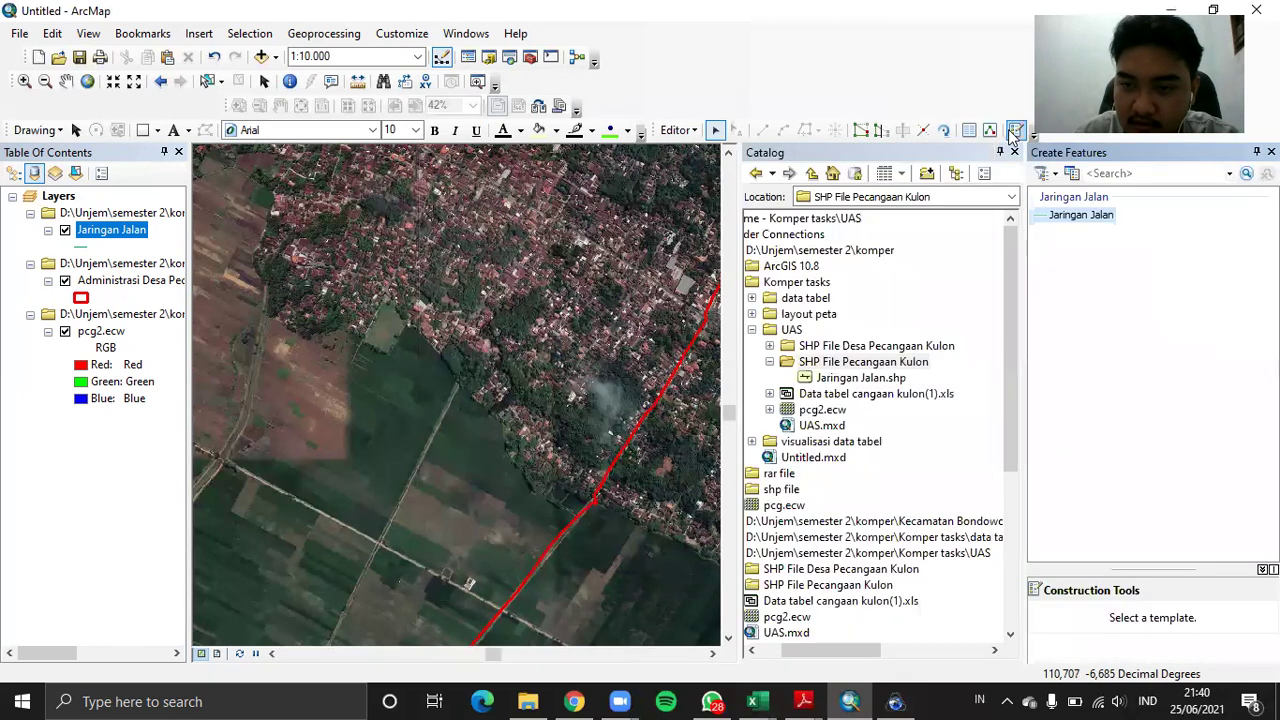
{"action": "left_click", "coordinate": [1015, 152]}
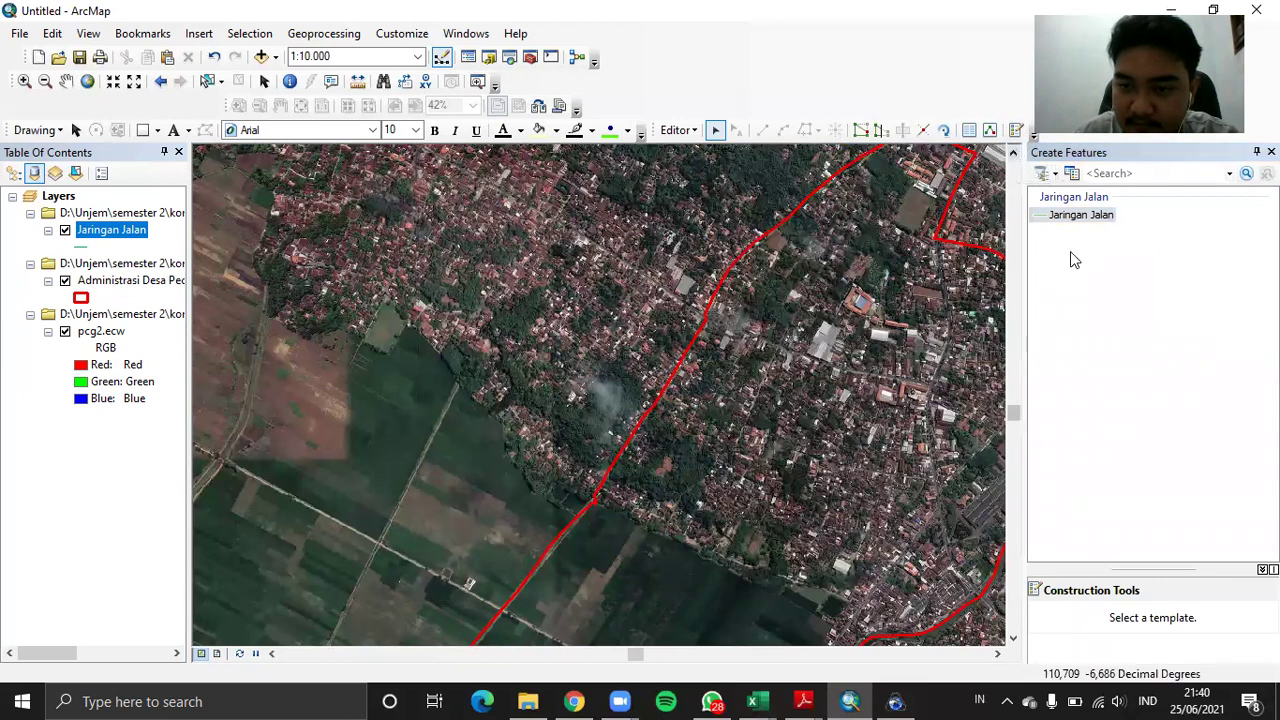
{"action": "left_click", "coordinate": [1078, 216]}
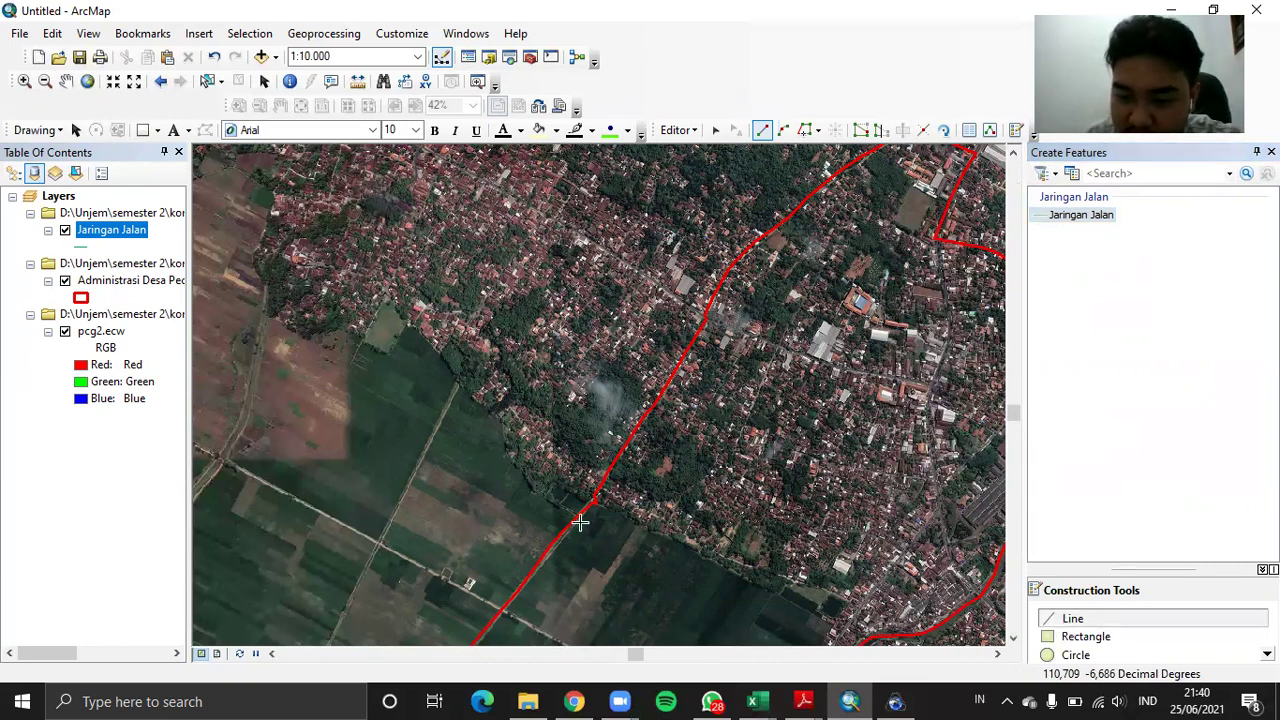
Start a Jaringan Jalan line where the main road crosses the southeastern village boundary and trace it north past the large factory
{"action": "left_click", "coordinate": [66, 82]}
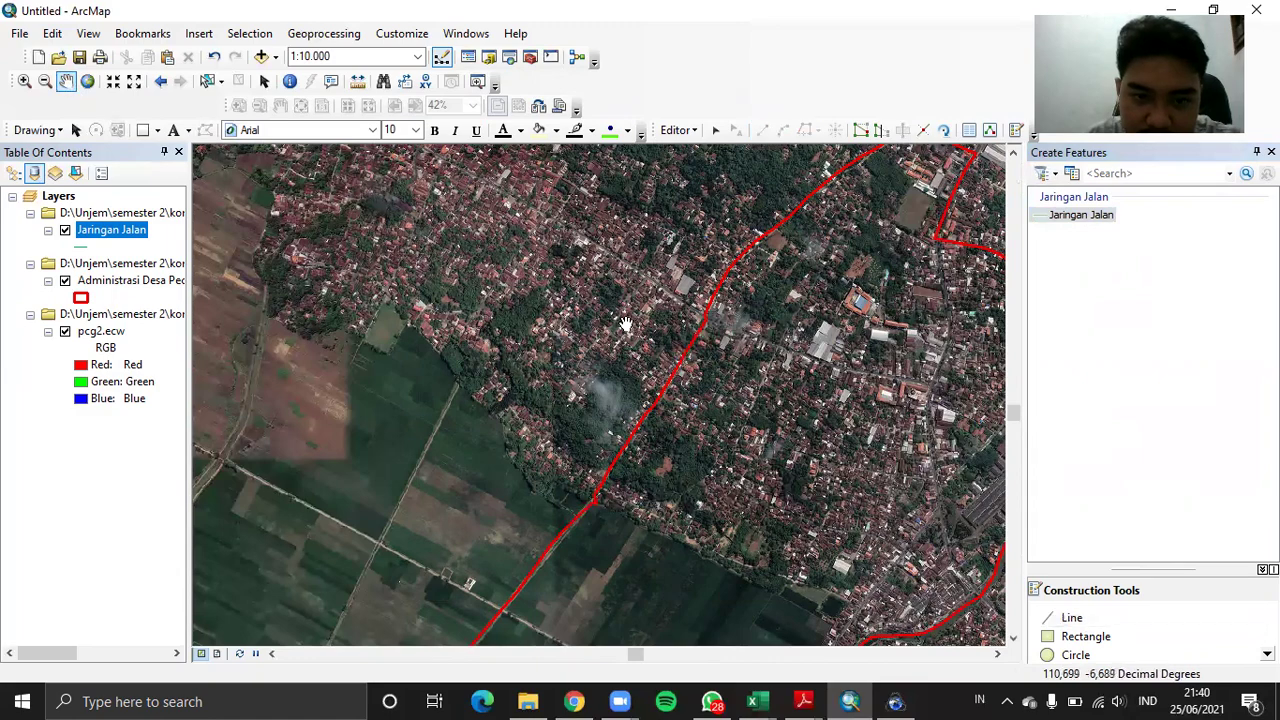
{"action": "left_click_drag", "start_coordinate": [796, 359], "coordinate": [578, 327]}
{"action": "scroll", "coordinate": [726, 390], "scroll_direction": "up", "scroll_amount": 4}
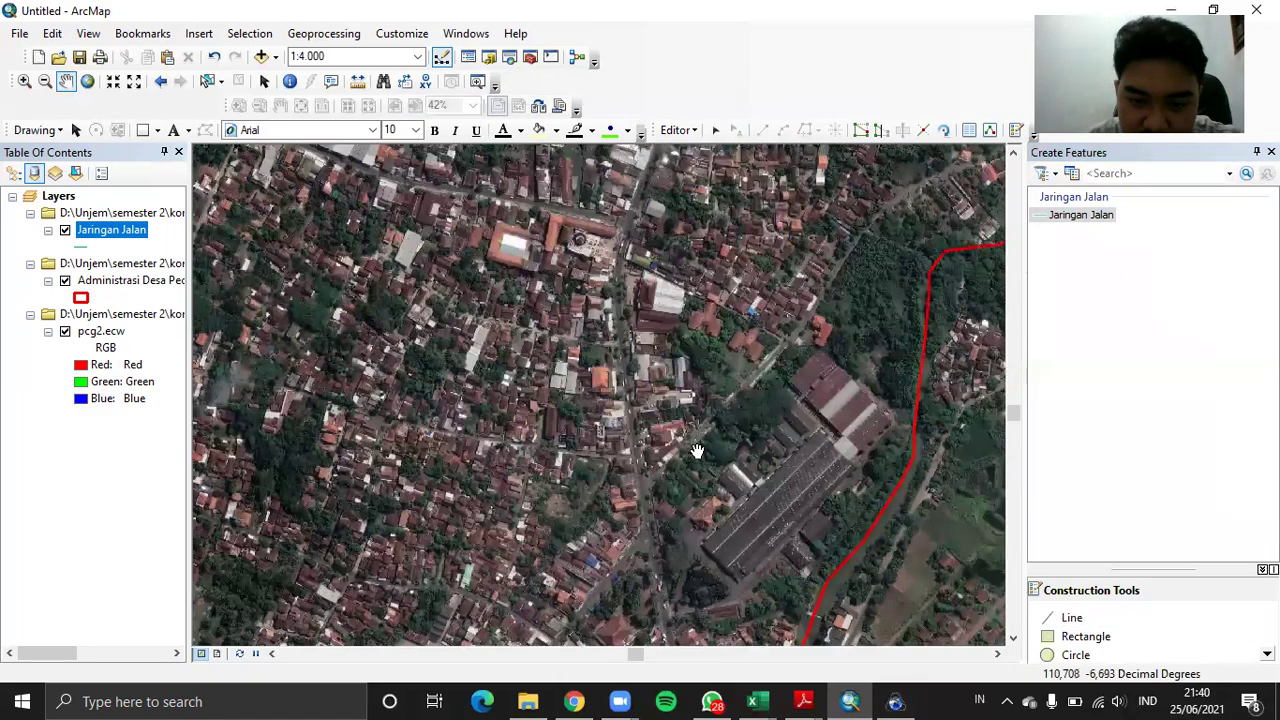
{"action": "left_click_drag", "start_coordinate": [697, 450], "coordinate": [705, 310]}
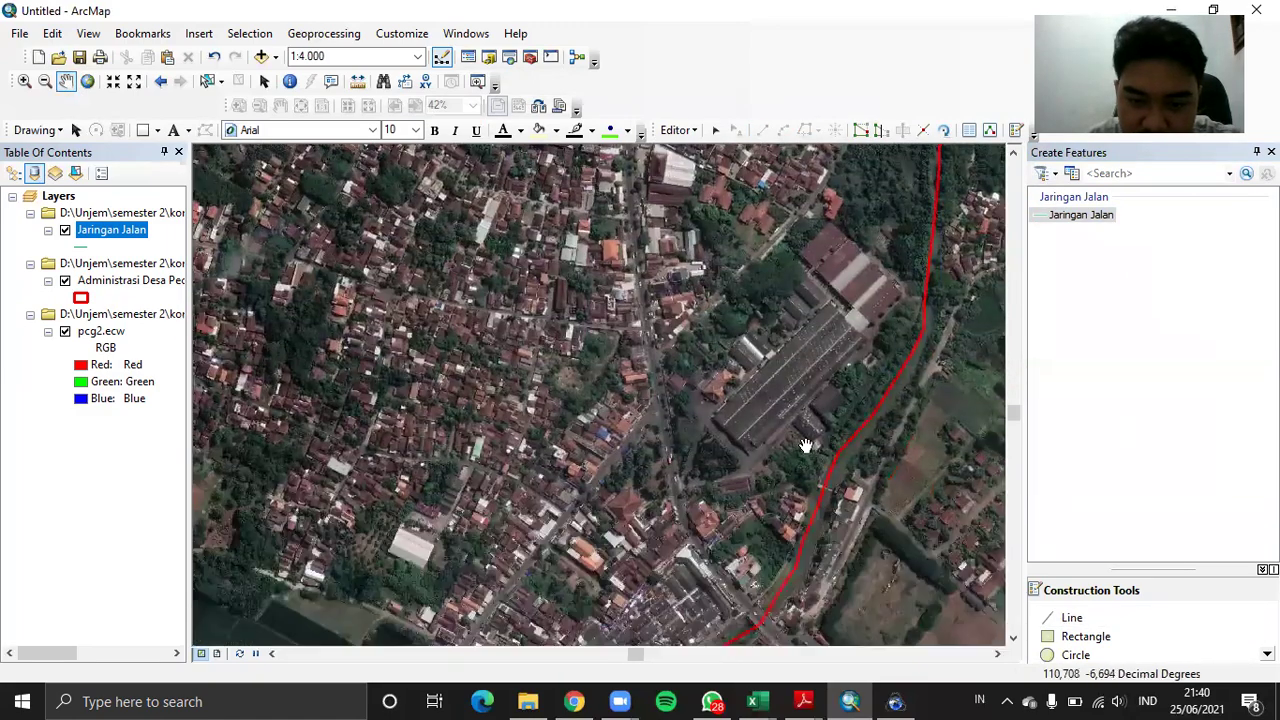
{"action": "left_click", "coordinate": [1066, 618]}
{"action": "left_click", "coordinate": [760, 621]}
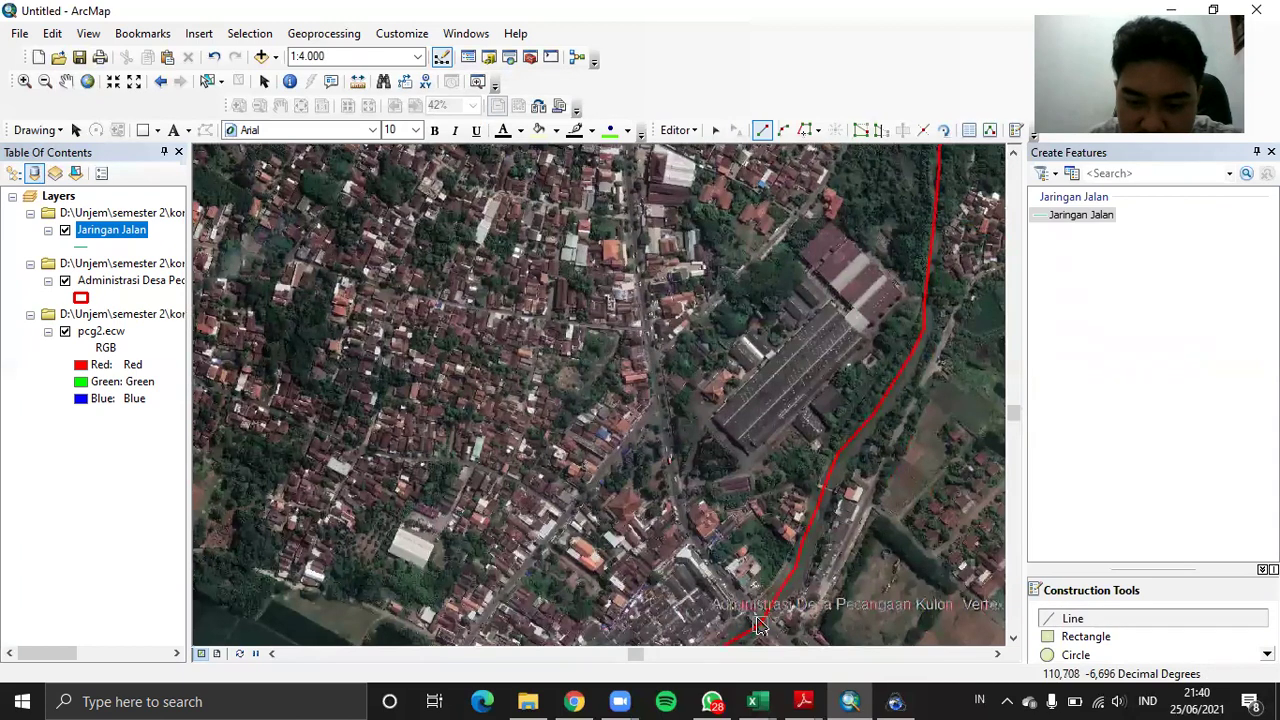
{"action": "left_click", "coordinate": [699, 547]}
{"action": "left_click", "coordinate": [670, 505]}
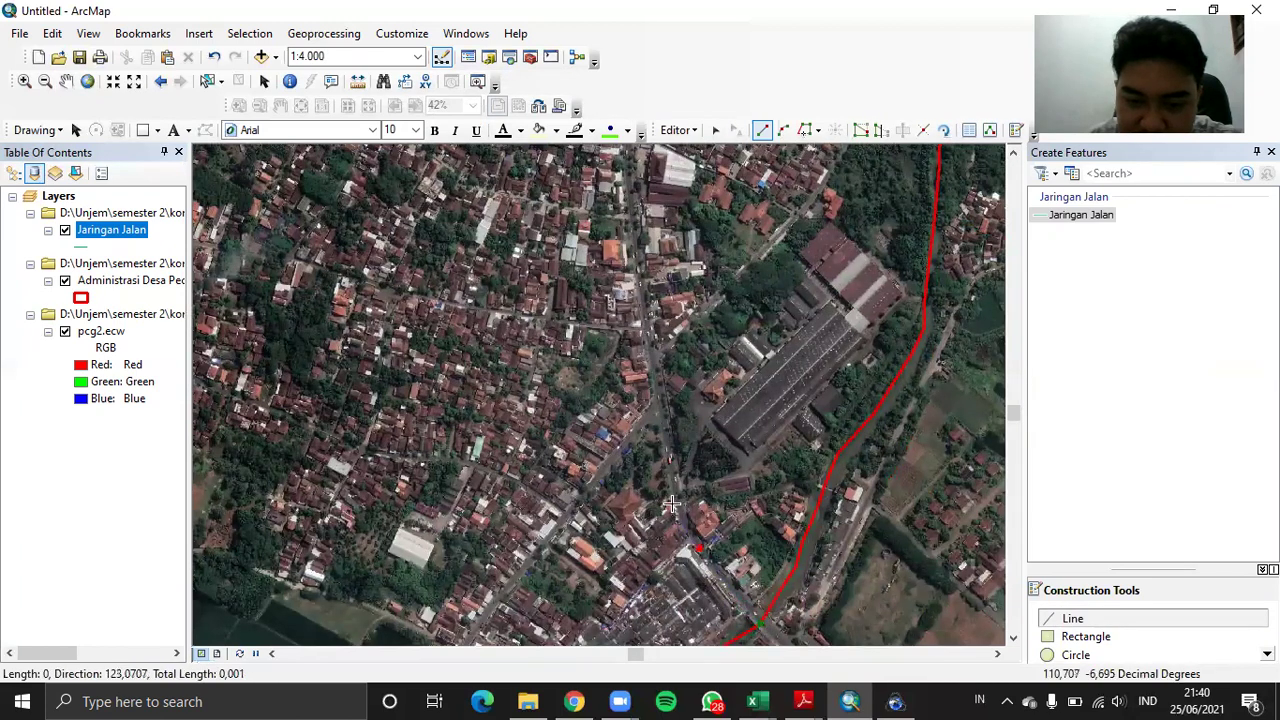
{"action": "left_click", "coordinate": [655, 371]}
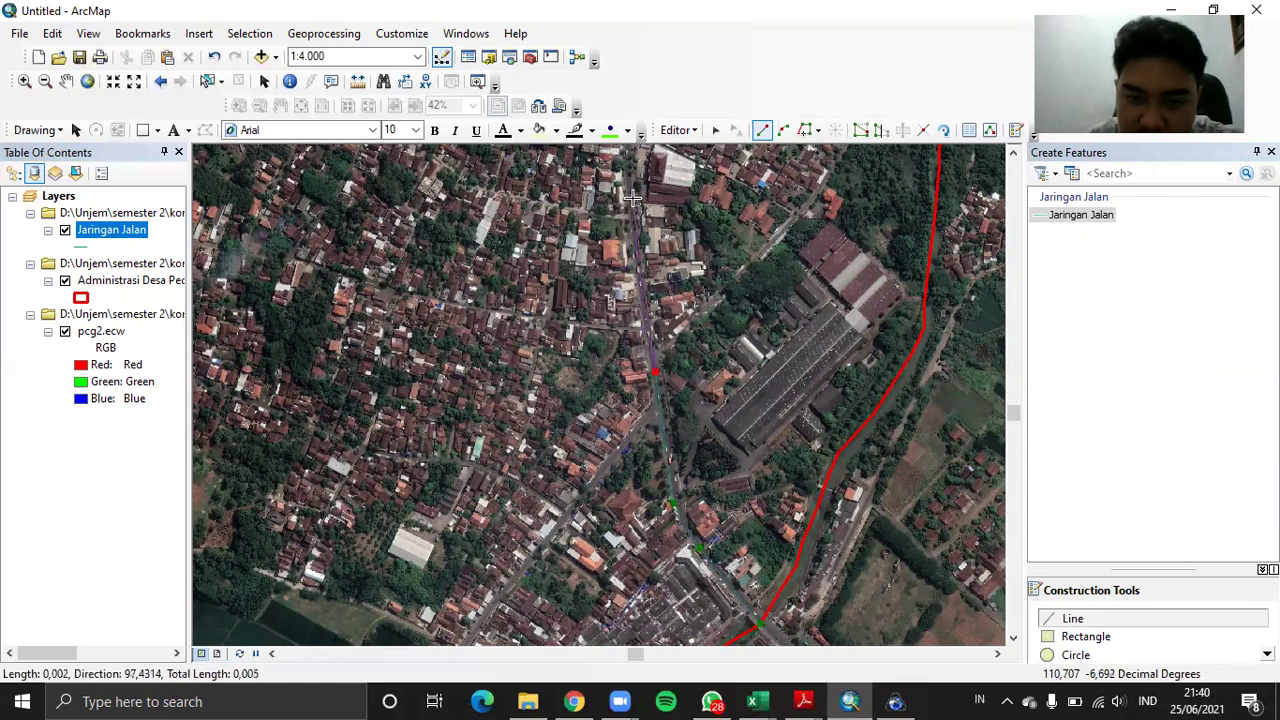
{"action": "left_click", "coordinate": [632, 199]}
Continue the main road line north through the junction with the western road, following the bend between the houses
{"action": "left_click", "coordinate": [66, 81]}
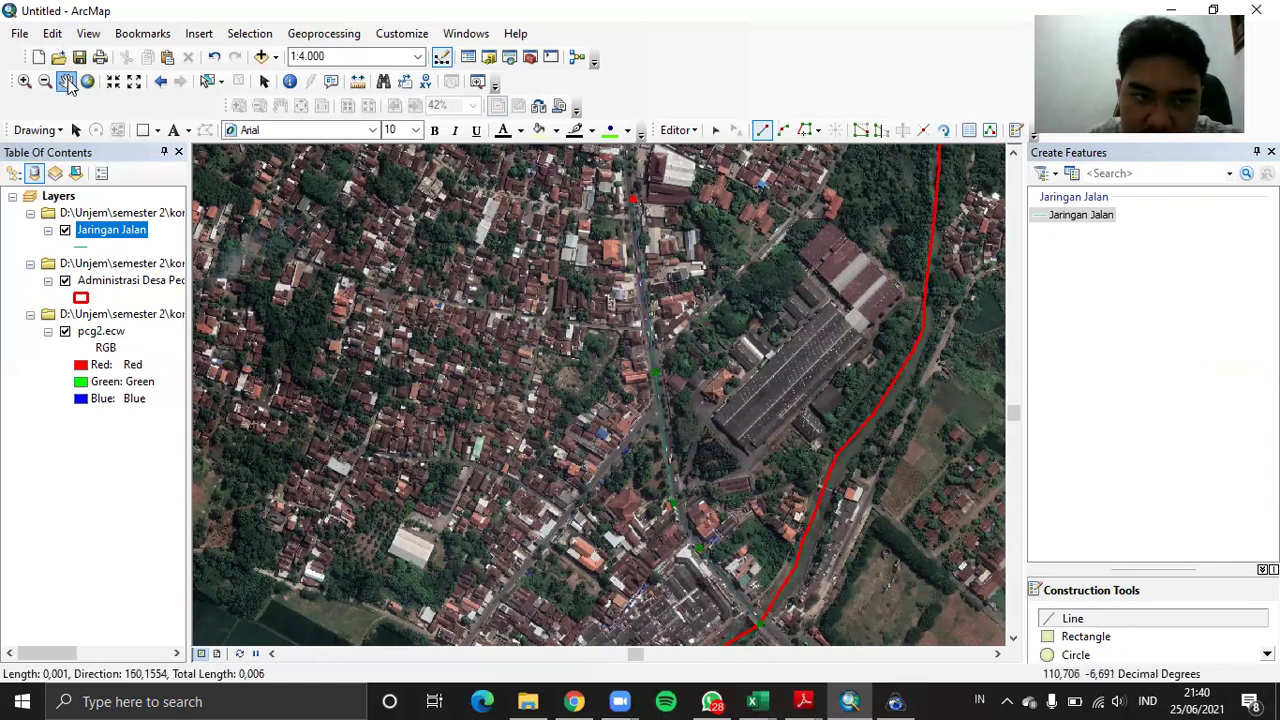
{"action": "left_click_drag", "start_coordinate": [453, 258], "coordinate": [464, 552]}
{"action": "left_click", "coordinate": [1072, 618]}
{"action": "left_click", "coordinate": [638, 447]}
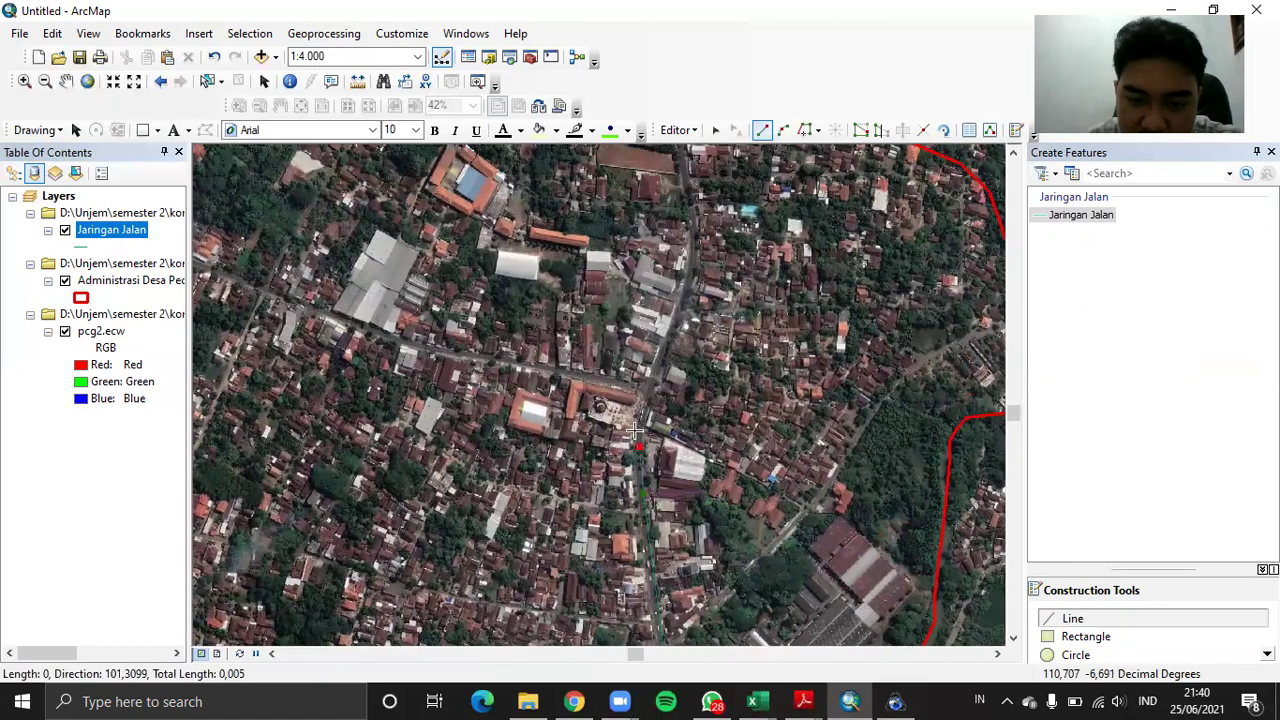
{"action": "left_click", "coordinate": [646, 377]}
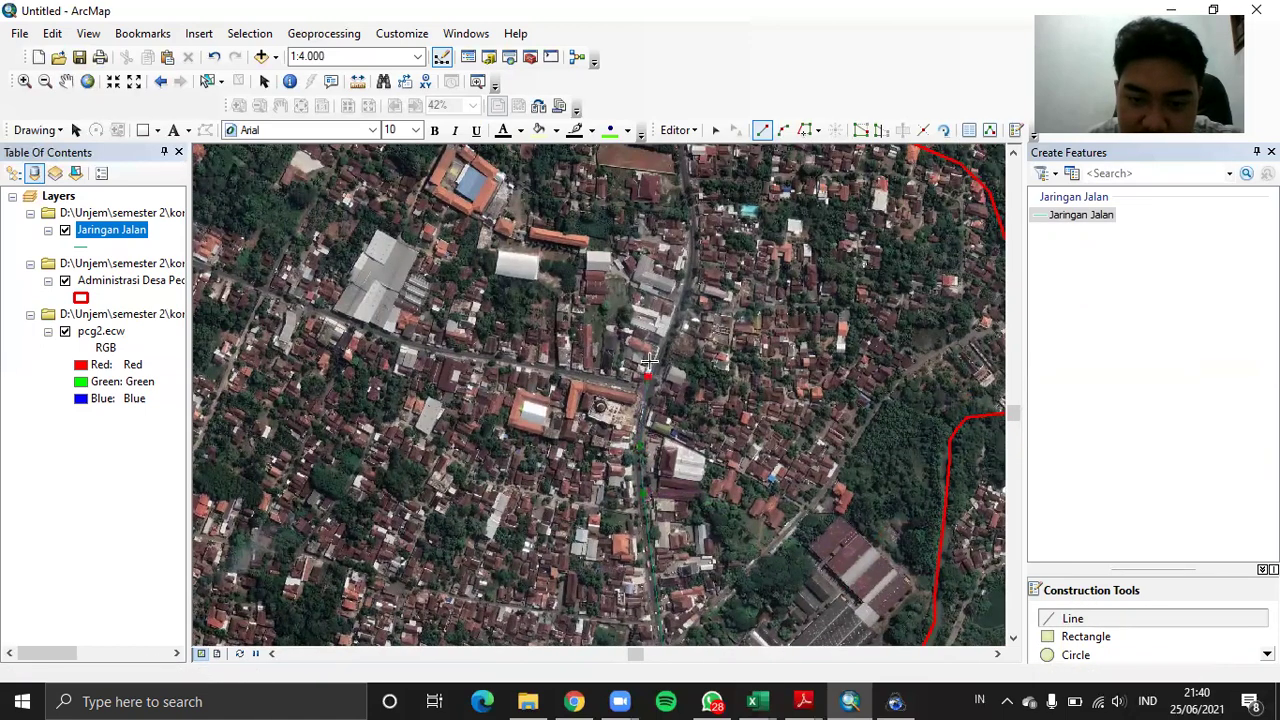
{"action": "left_click", "coordinate": [686, 281]}
{"action": "left_click", "coordinate": [692, 240]}
{"action": "left_click", "coordinate": [686, 183]}
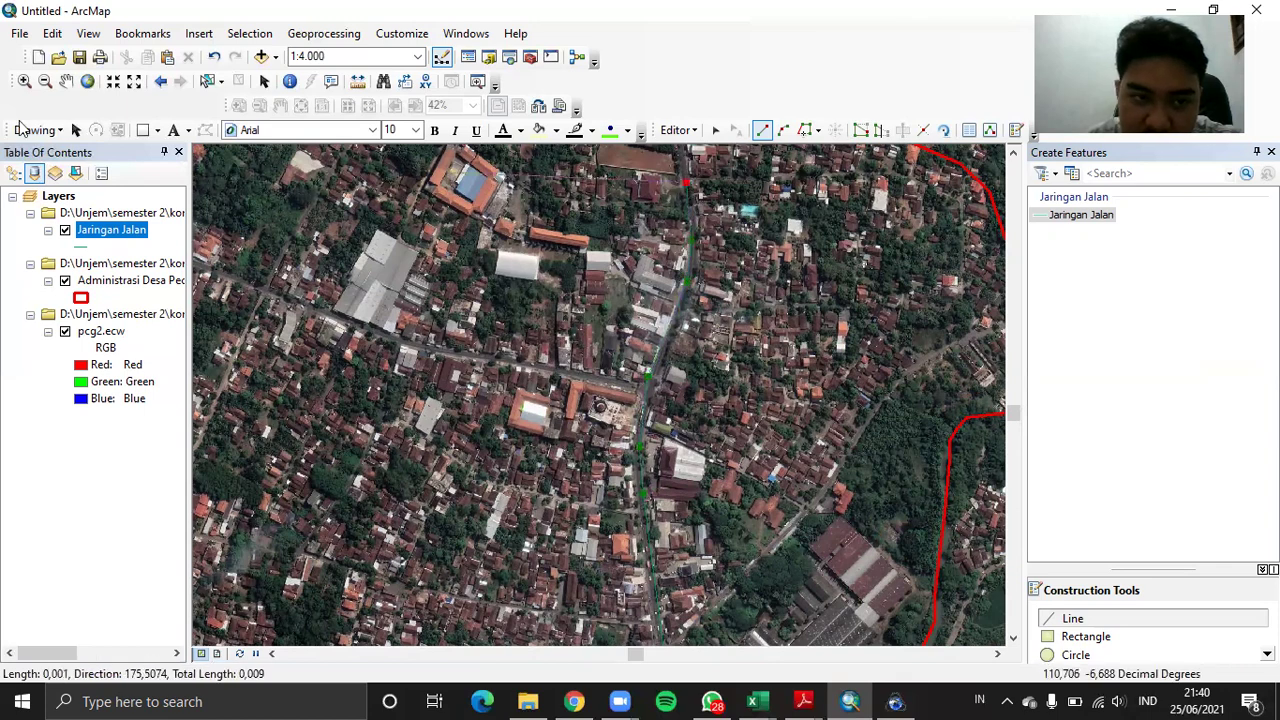
Extend the main road line north to the boundary corner beside the sports field and on along the boundary edge
{"action": "left_click", "coordinate": [66, 81]}
{"action": "mouse_move", "coordinate": [563, 182]}
{"action": "left_mouse_down"}
{"action": "mouse_move", "coordinate": [513, 447]}
{"action": "mouse_move", "coordinate": [526, 474]}
{"action": "left_mouse_up"}
{"action": "left_click", "coordinate": [1075, 618]}
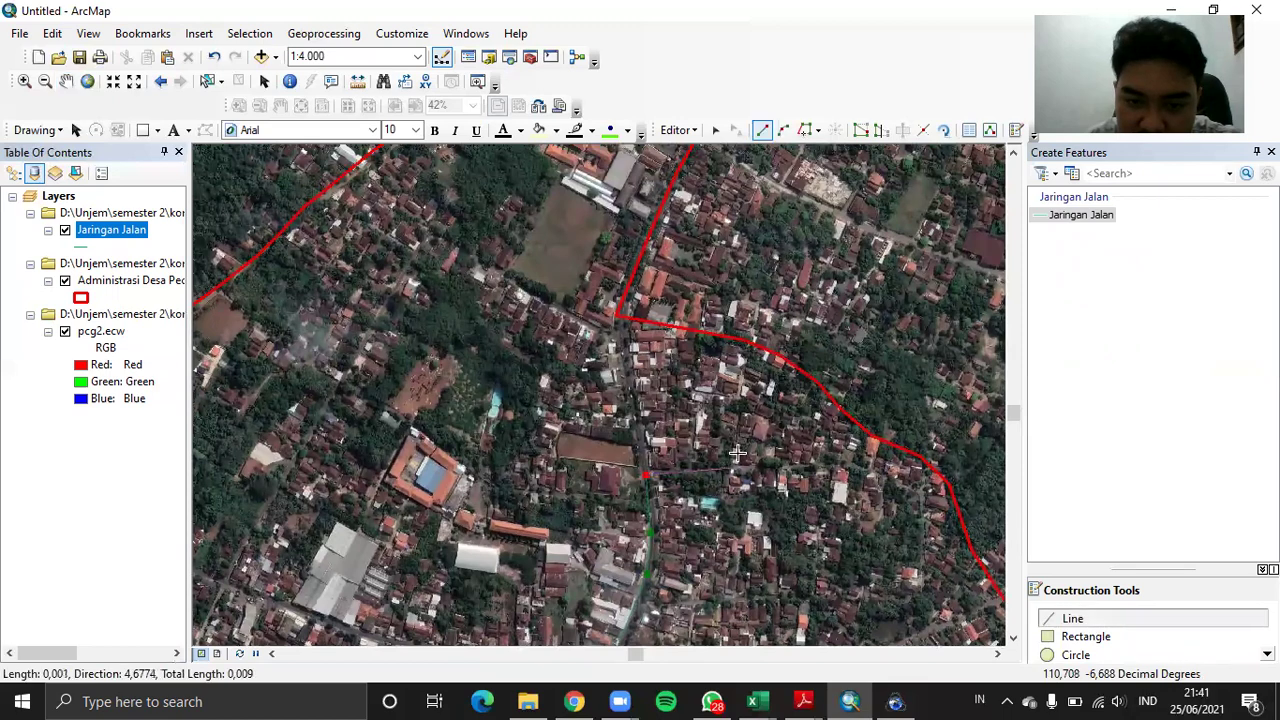
{"action": "left_click", "coordinate": [629, 390]}
{"action": "left_click", "coordinate": [621, 320]}
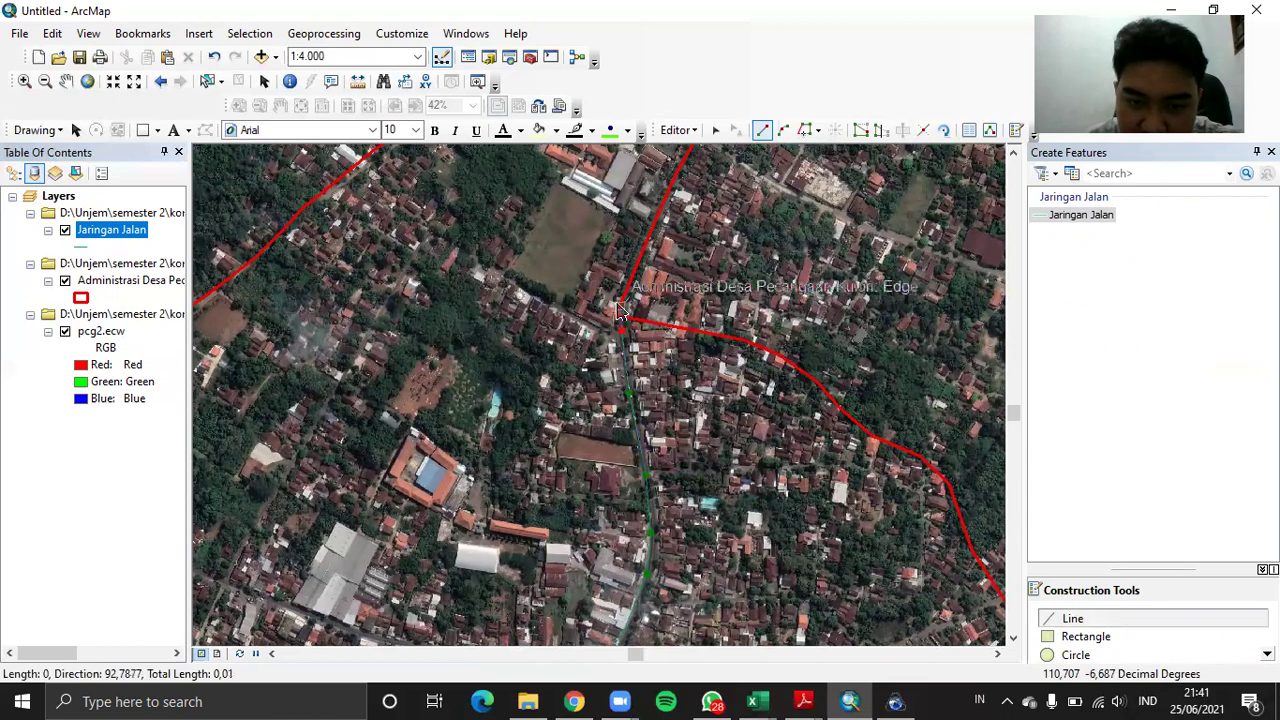
{"action": "left_click", "coordinate": [663, 200]}
Trace the last stretch of the main road to the northern boundary corner near the warehouses and finish the line
{"action": "left_click", "coordinate": [65, 81]}
{"action": "left_click_drag", "start_coordinate": [716, 241], "coordinate": [639, 433]}
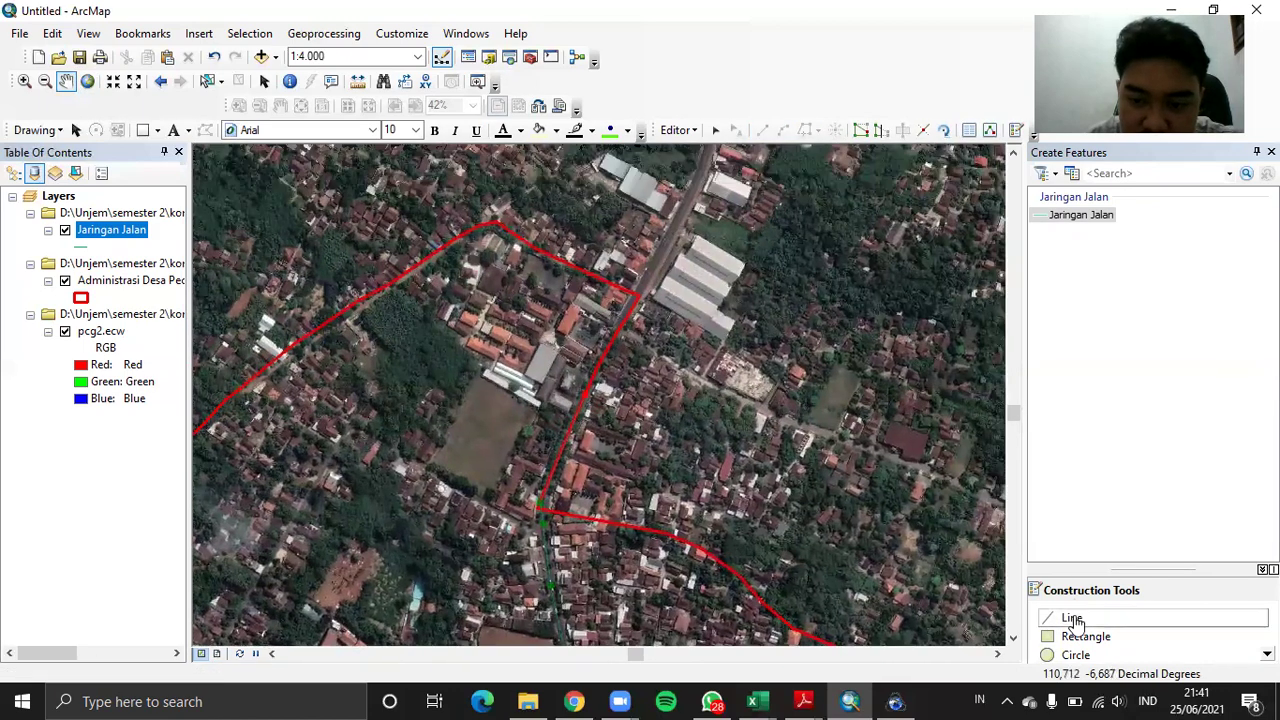
{"action": "left_click", "coordinate": [1075, 620]}
{"action": "left_click", "coordinate": [621, 330]}
{"action": "left_click", "coordinate": [635, 298]}
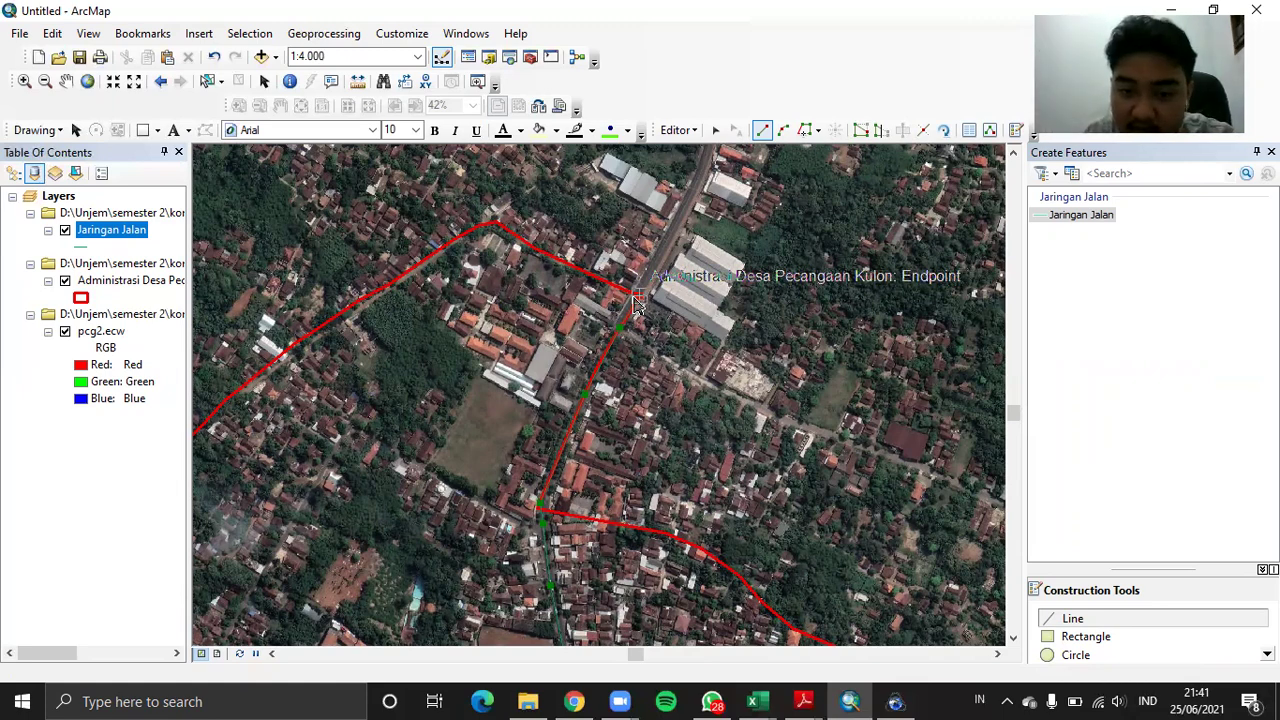
{"action": "double_click", "coordinate": [636, 303]}
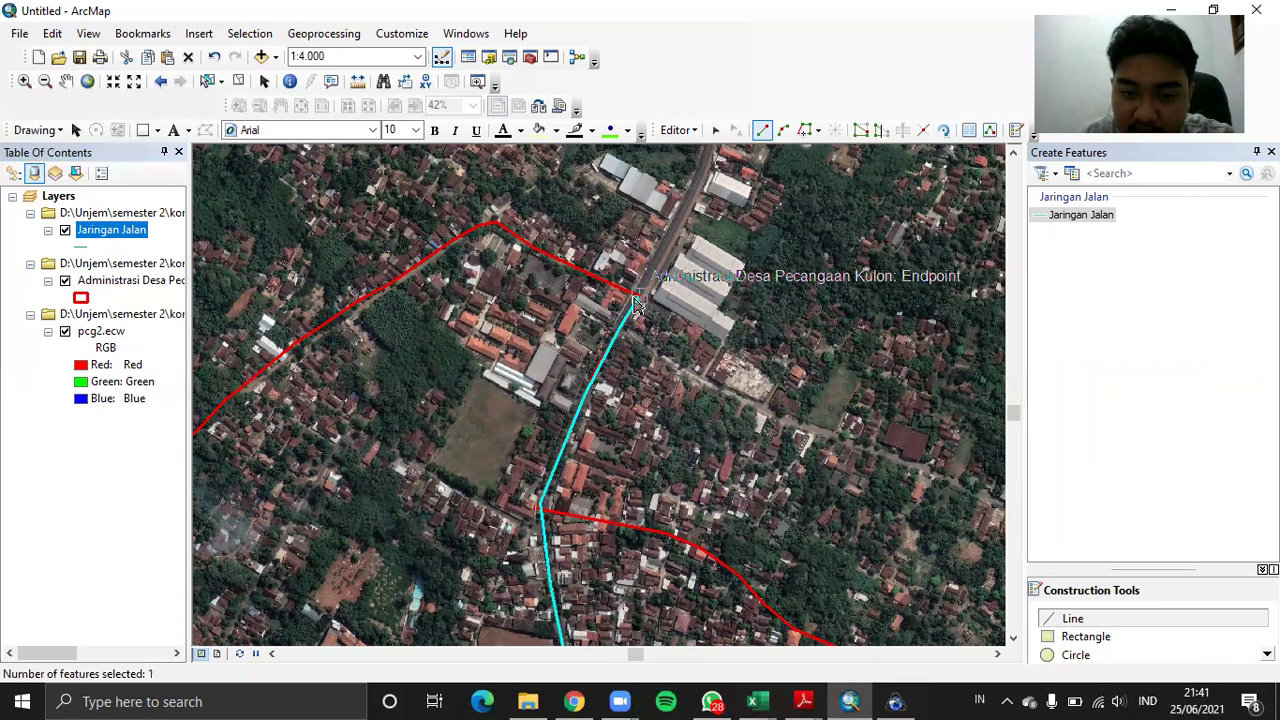
Leave line drawing and save the edits made to the Jaringan Jalan layer
{"action": "right_click", "coordinate": [636, 303]}
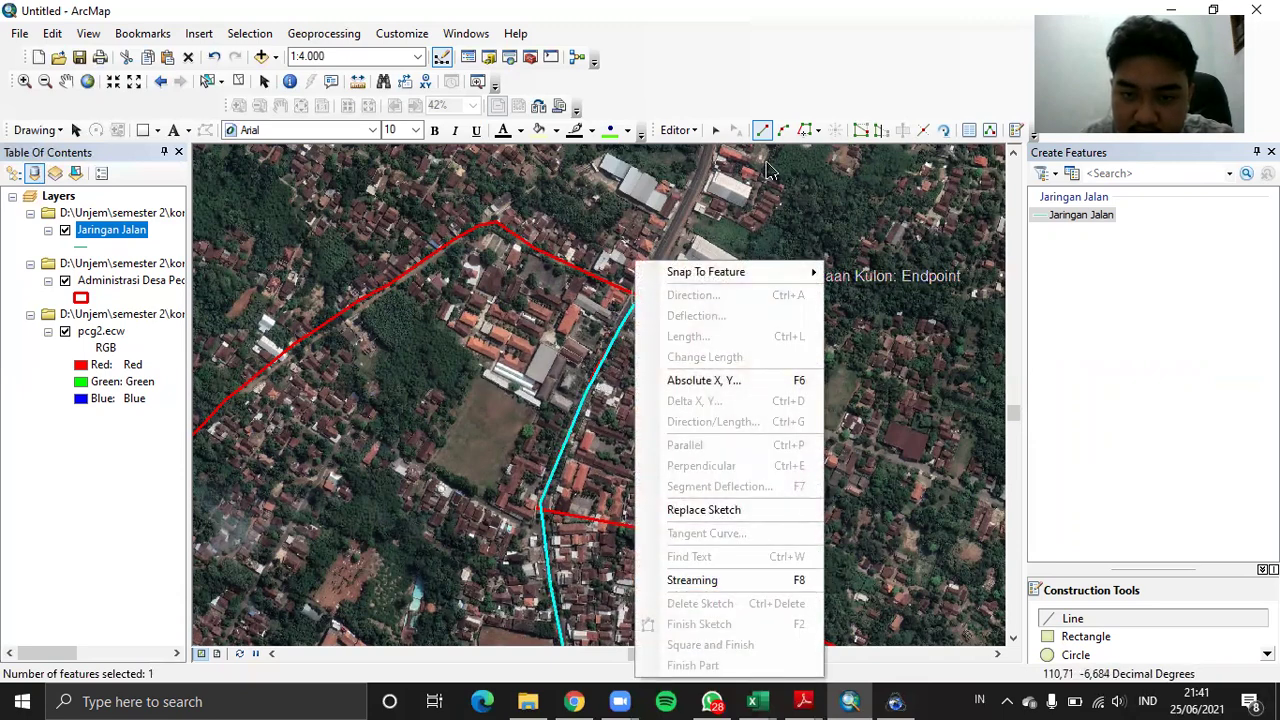
{"action": "left_click", "coordinate": [715, 130]}
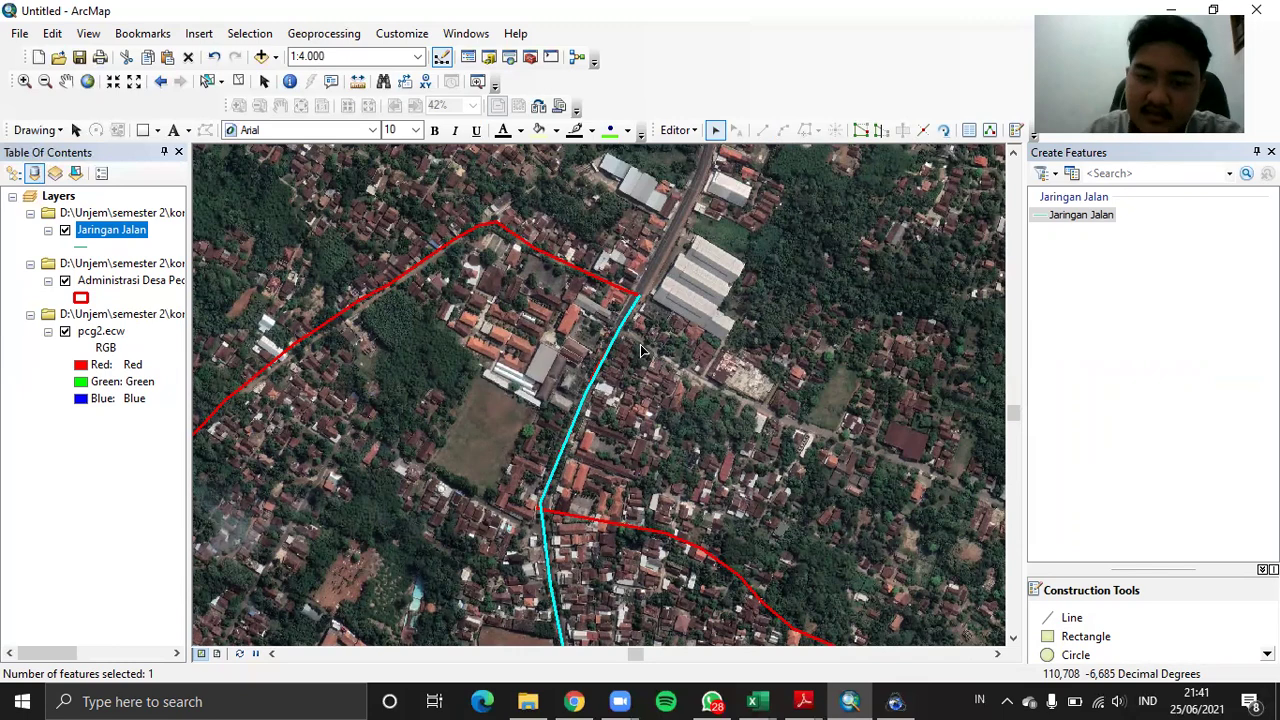
{"action": "left_click", "coordinate": [688, 133]}
{"action": "left_click", "coordinate": [693, 195]}
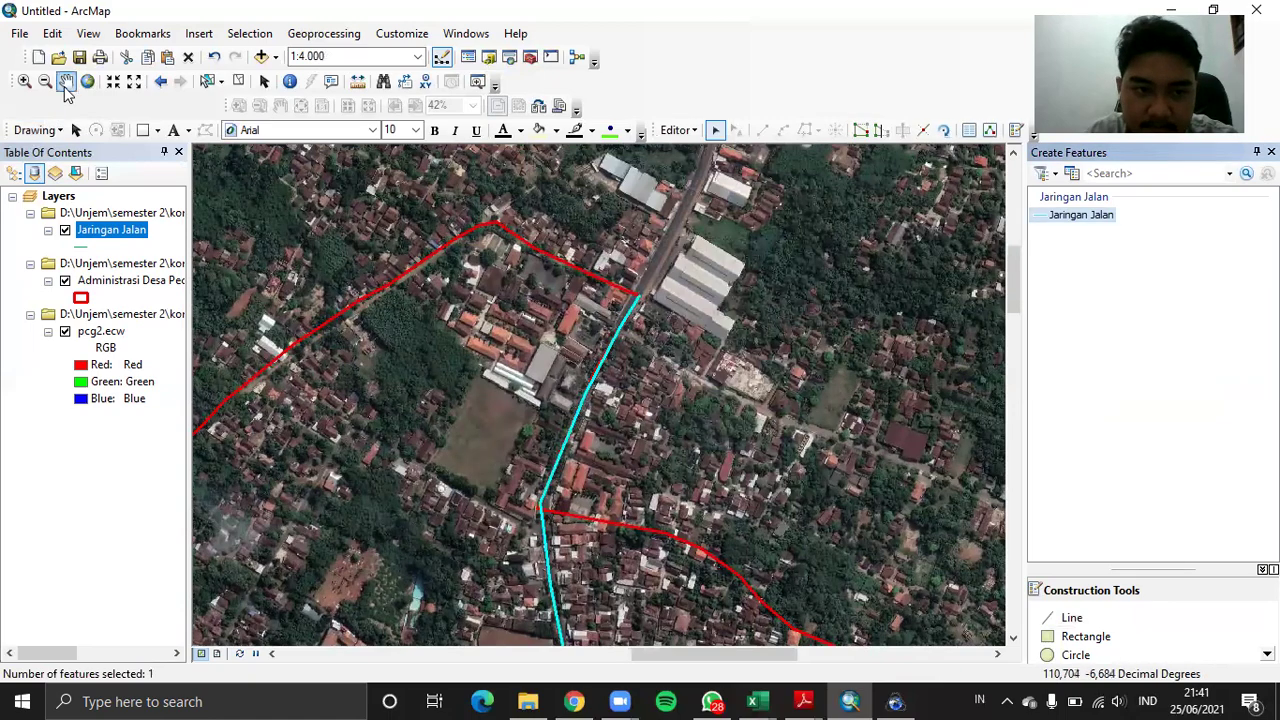
Start a second road line at the main road junction and trace the branch road west past the large grey-roofed building
{"action": "left_click", "coordinate": [64, 86]}
{"action": "left_click_drag", "start_coordinate": [700, 450], "coordinate": [720, 200]}
{"action": "left_click_drag", "start_coordinate": [690, 620], "coordinate": [703, 379]}
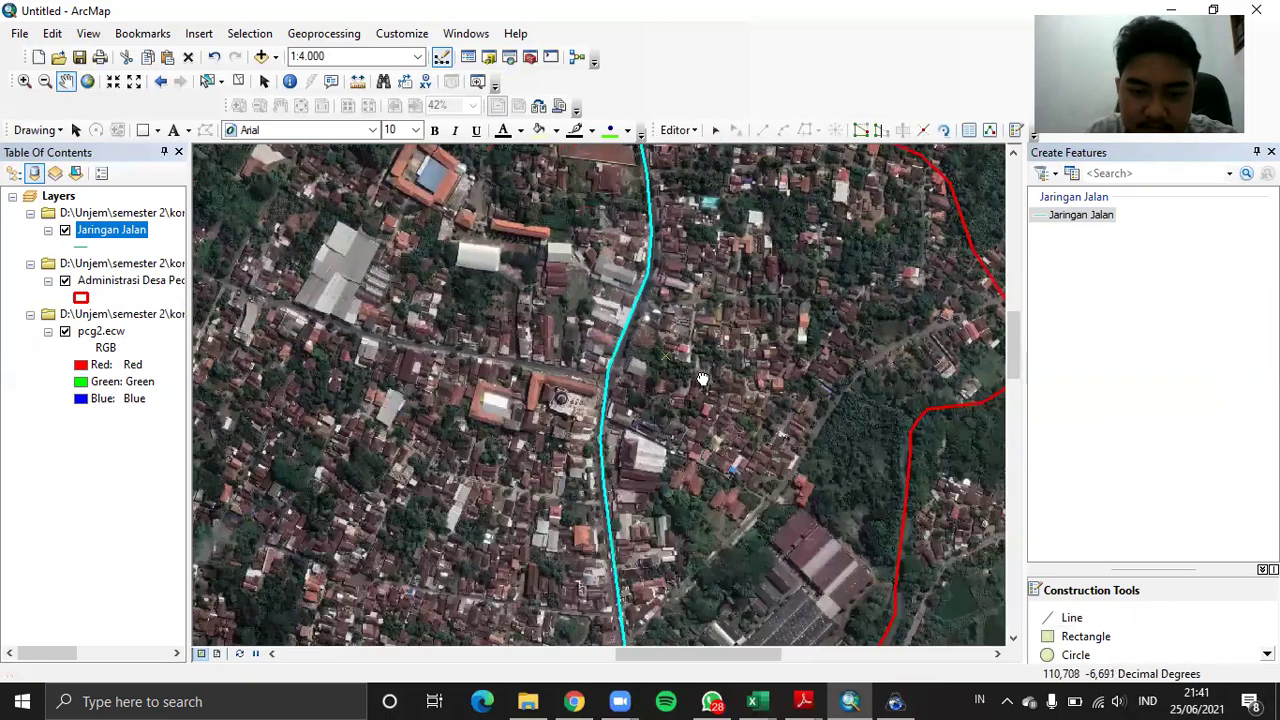
{"action": "left_click", "coordinate": [1062, 618]}
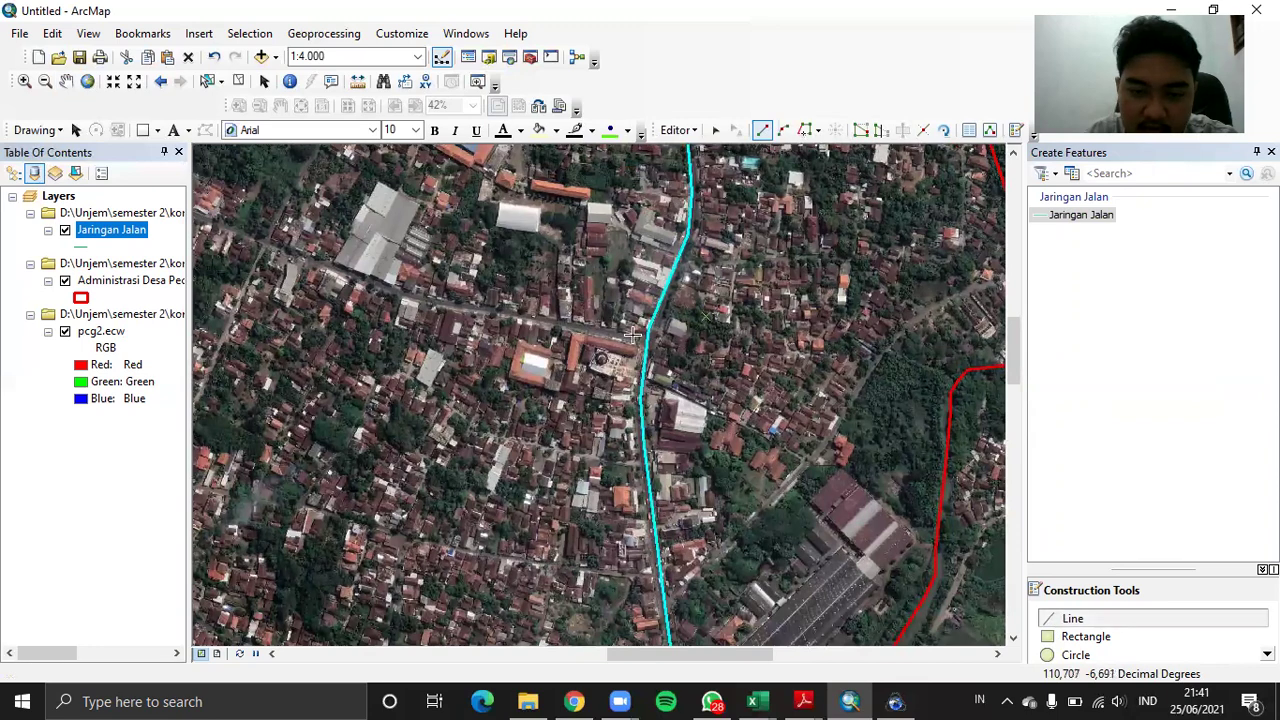
{"action": "left_click", "coordinate": [647, 341]}
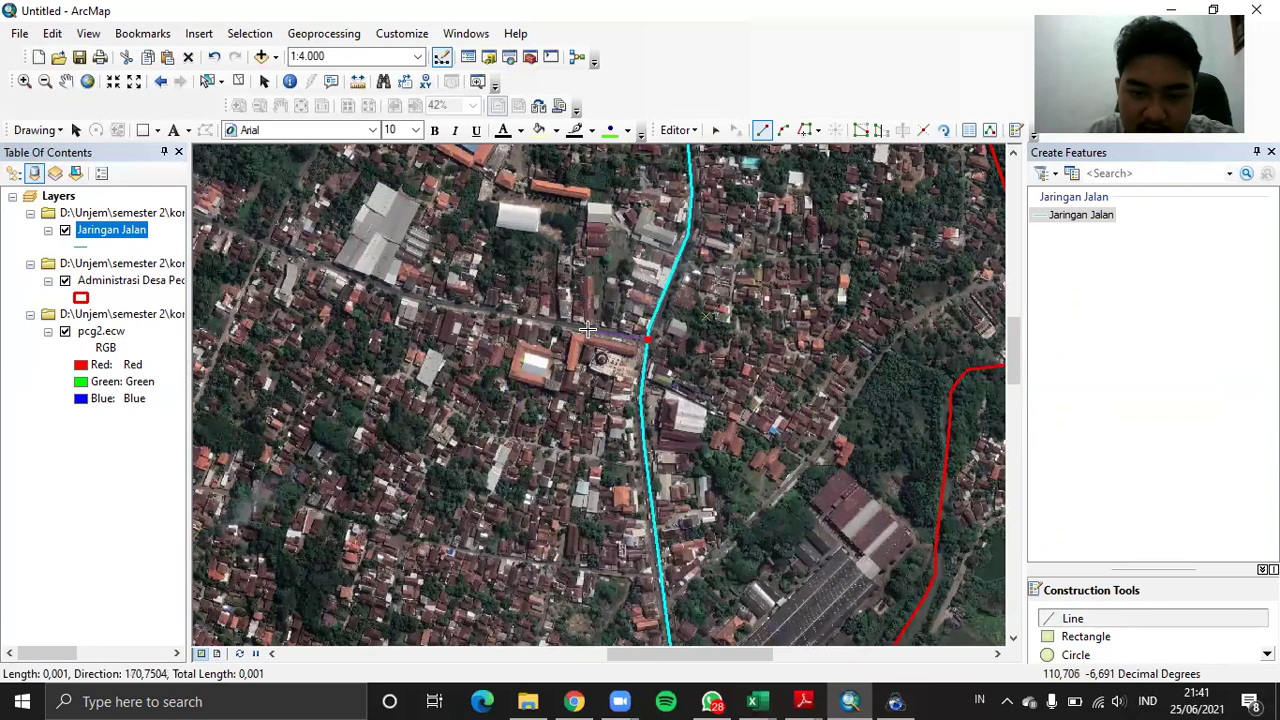
{"action": "left_click", "coordinate": [478, 312]}
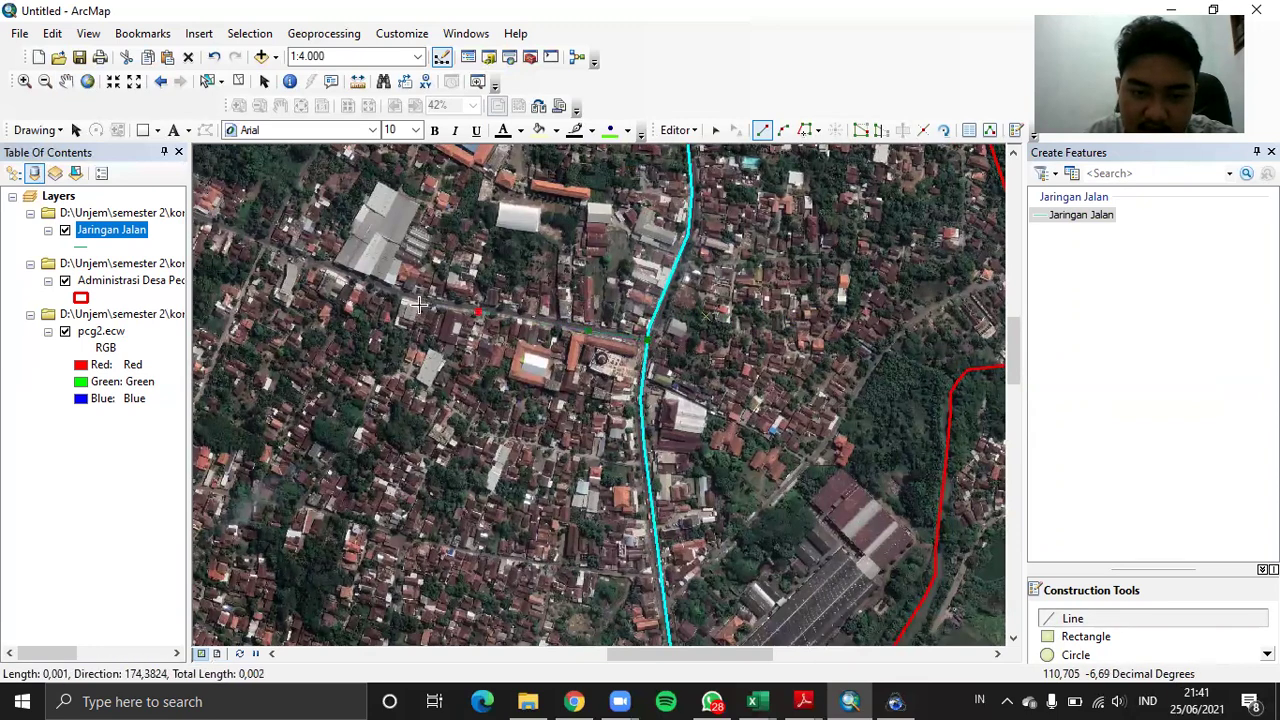
{"action": "left_click", "coordinate": [409, 298]}
{"action": "left_click", "coordinate": [298, 258]}
{"action": "left_click", "coordinate": [236, 232]}
Continue the branch road line west to the vertex on the western village boundary and finish the sketch
{"action": "left_click", "coordinate": [66, 82]}
{"action": "left_click_drag", "start_coordinate": [255, 291], "coordinate": [624, 517]}
{"action": "left_click", "coordinate": [1072, 618]}
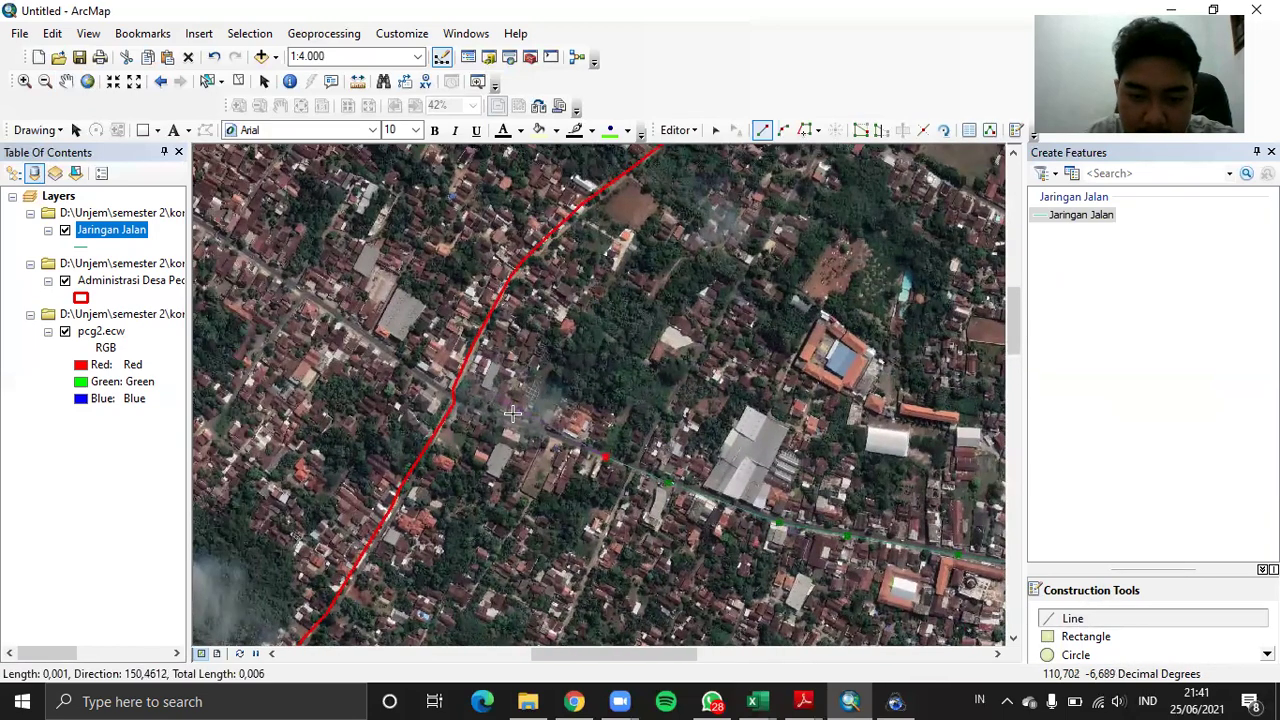
{"action": "left_click", "coordinate": [545, 433]}
{"action": "left_click", "coordinate": [489, 412]}
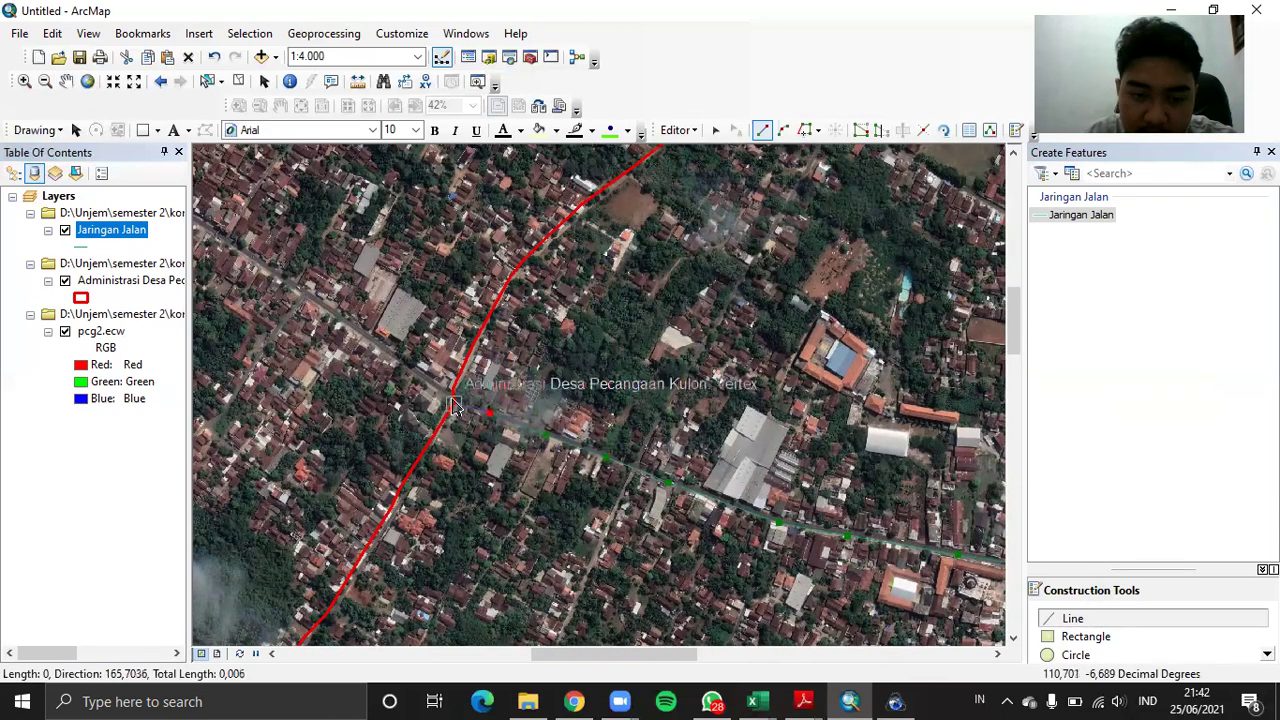
{"action": "left_click", "coordinate": [453, 405]}
{"action": "right_click", "coordinate": [453, 405]}
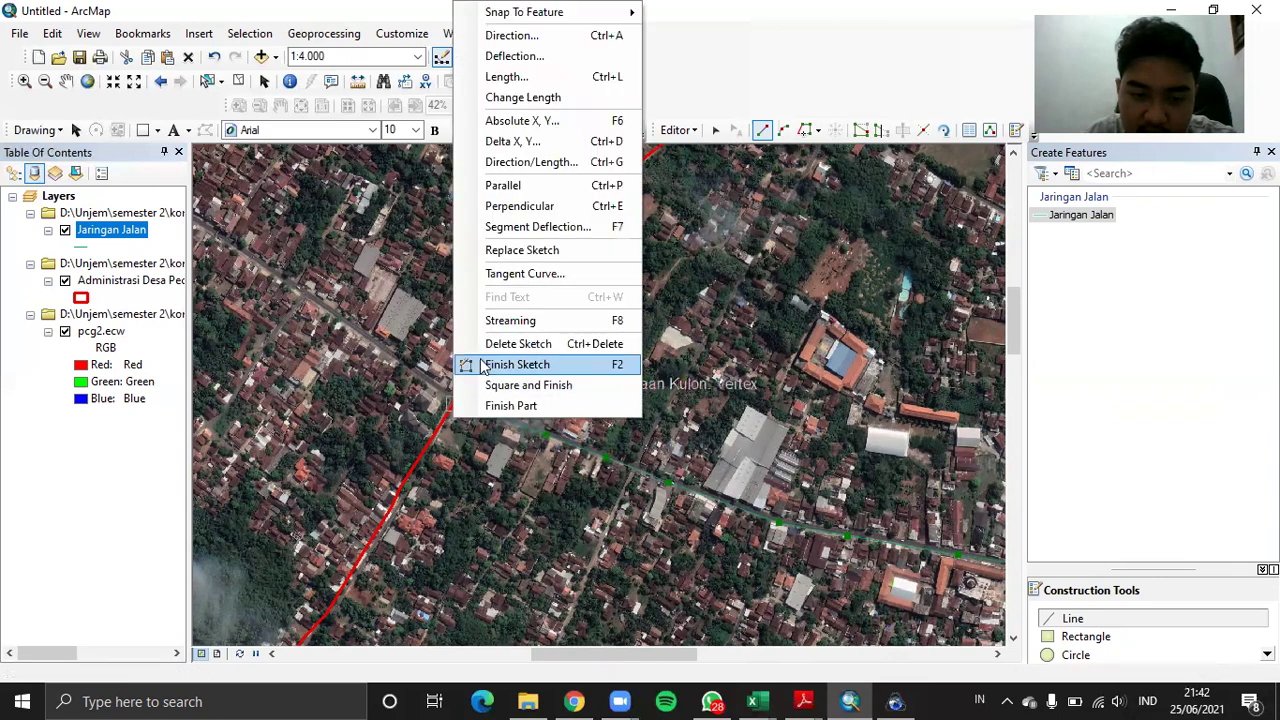
{"action": "left_click", "coordinate": [515, 364]}
Save the road edits and stop the editing session
{"action": "left_click", "coordinate": [689, 134]}
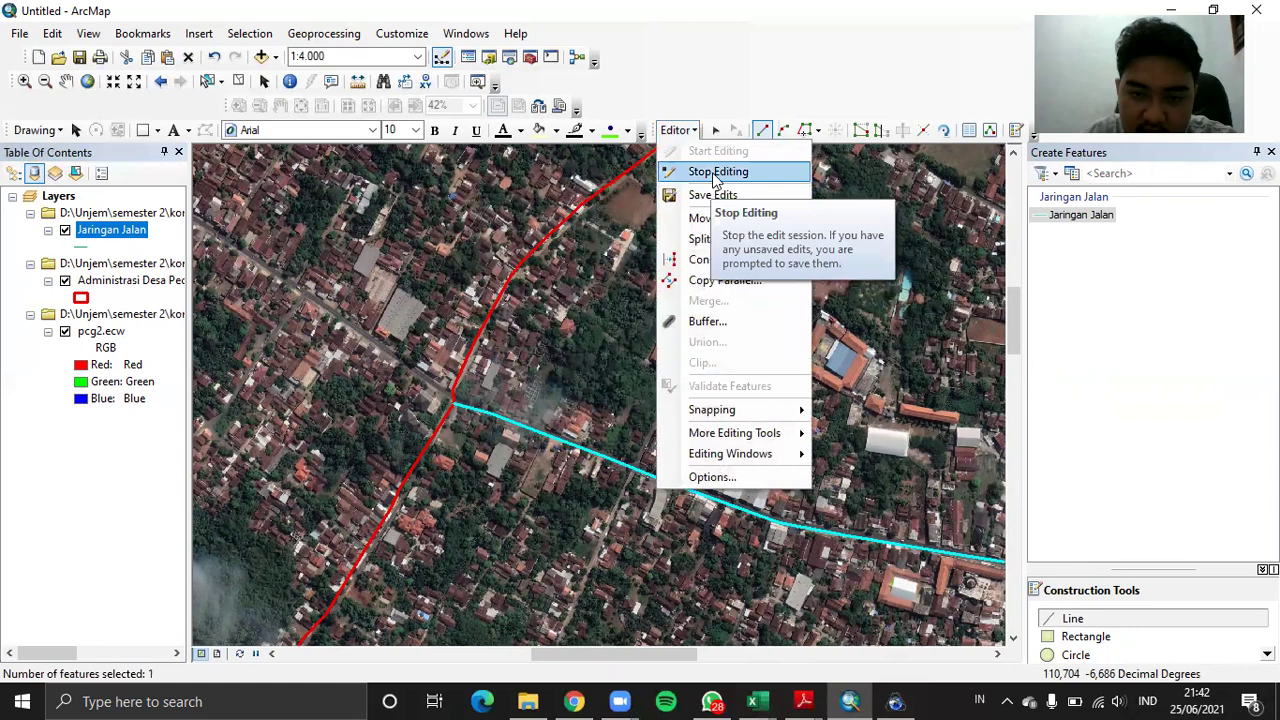
{"action": "left_click", "coordinate": [712, 194]}
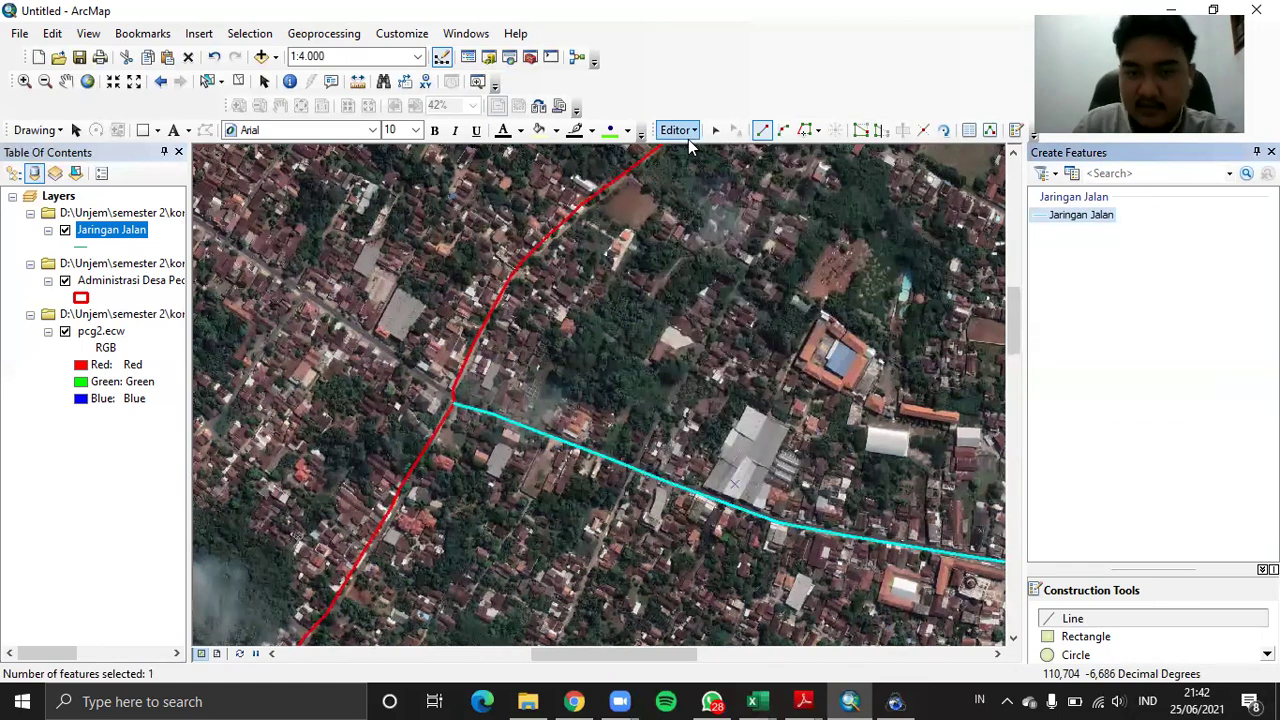
{"action": "left_click", "coordinate": [688, 136]}
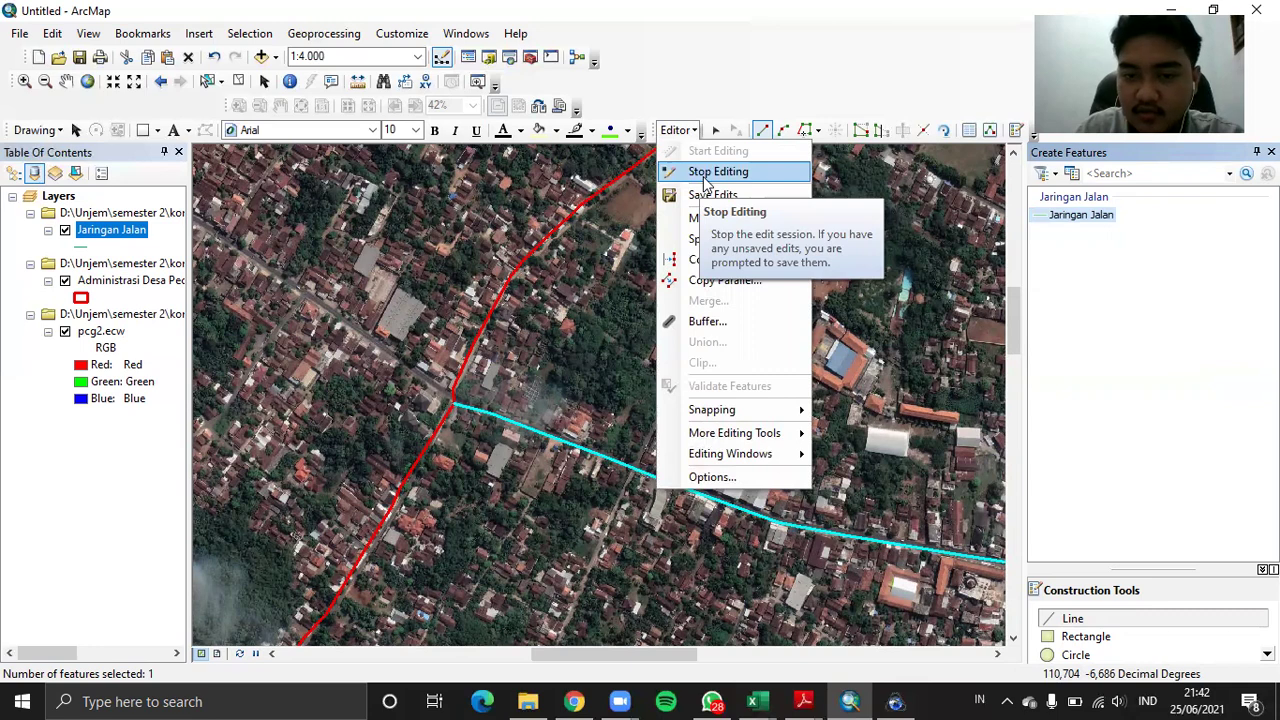
{"action": "left_click", "coordinate": [705, 176]}
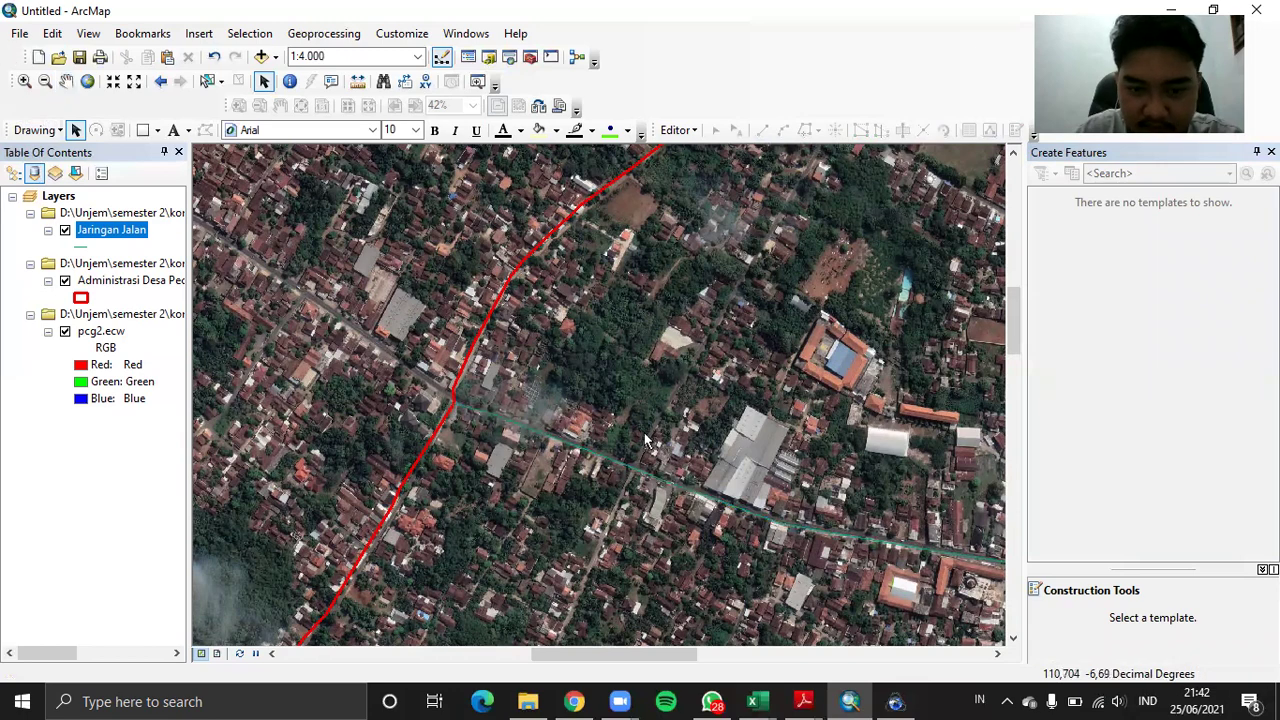
{"action": "left_click", "coordinate": [65, 81]}
{"action": "left_click_drag", "start_coordinate": [712, 515], "coordinate": [644, 432]}
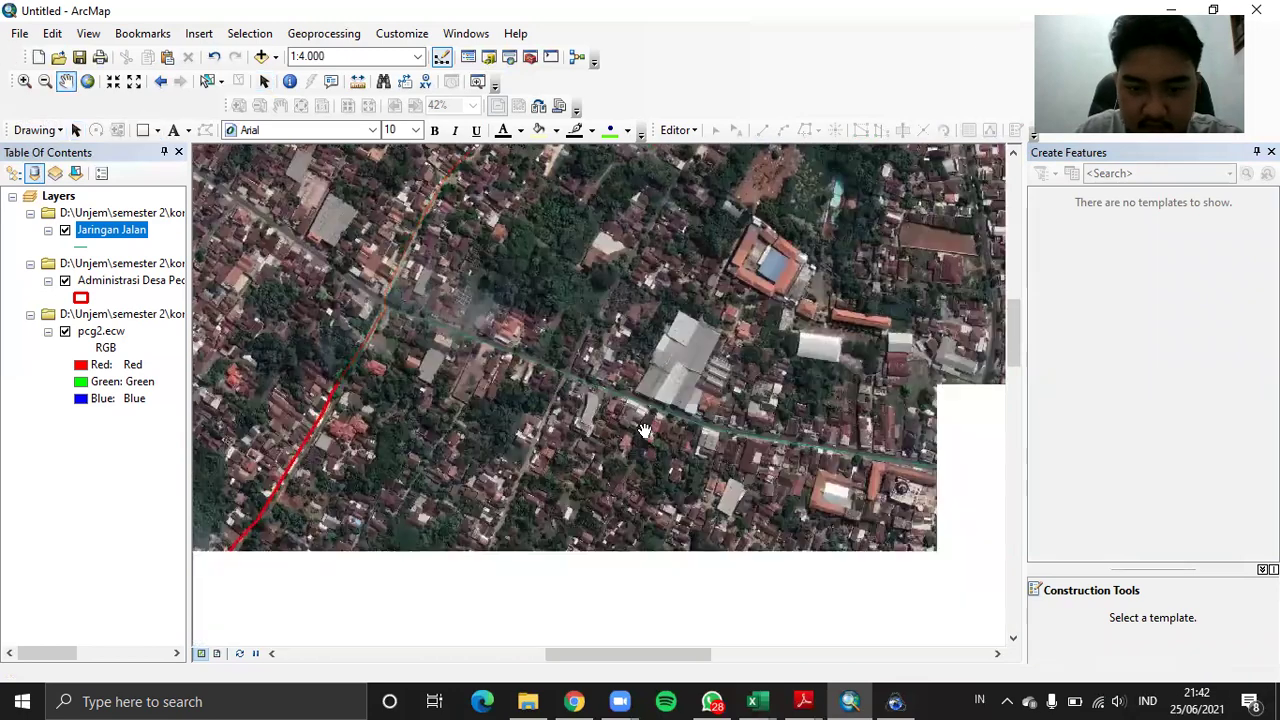
{"action": "scroll", "coordinate": [644, 431], "scroll_direction": "down", "scroll_amount": 3}
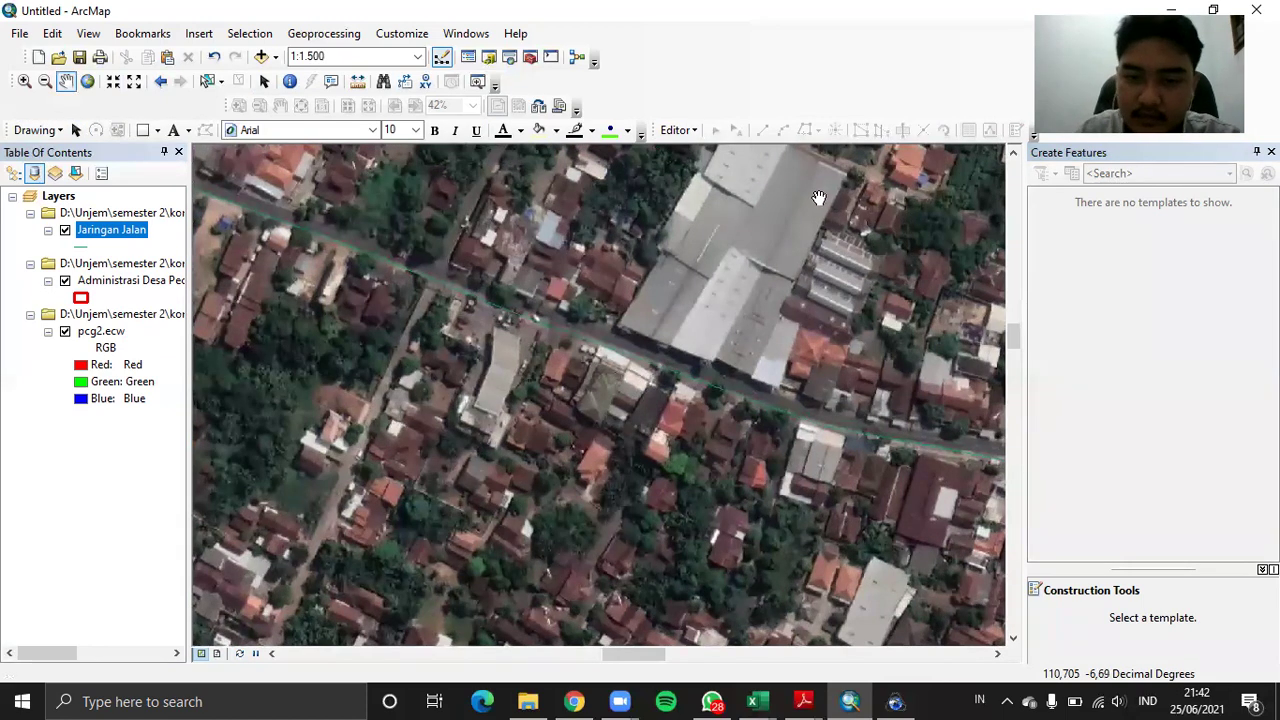
{"action": "left_click", "coordinate": [678, 130]}
{"action": "left_click", "coordinate": [713, 153]}
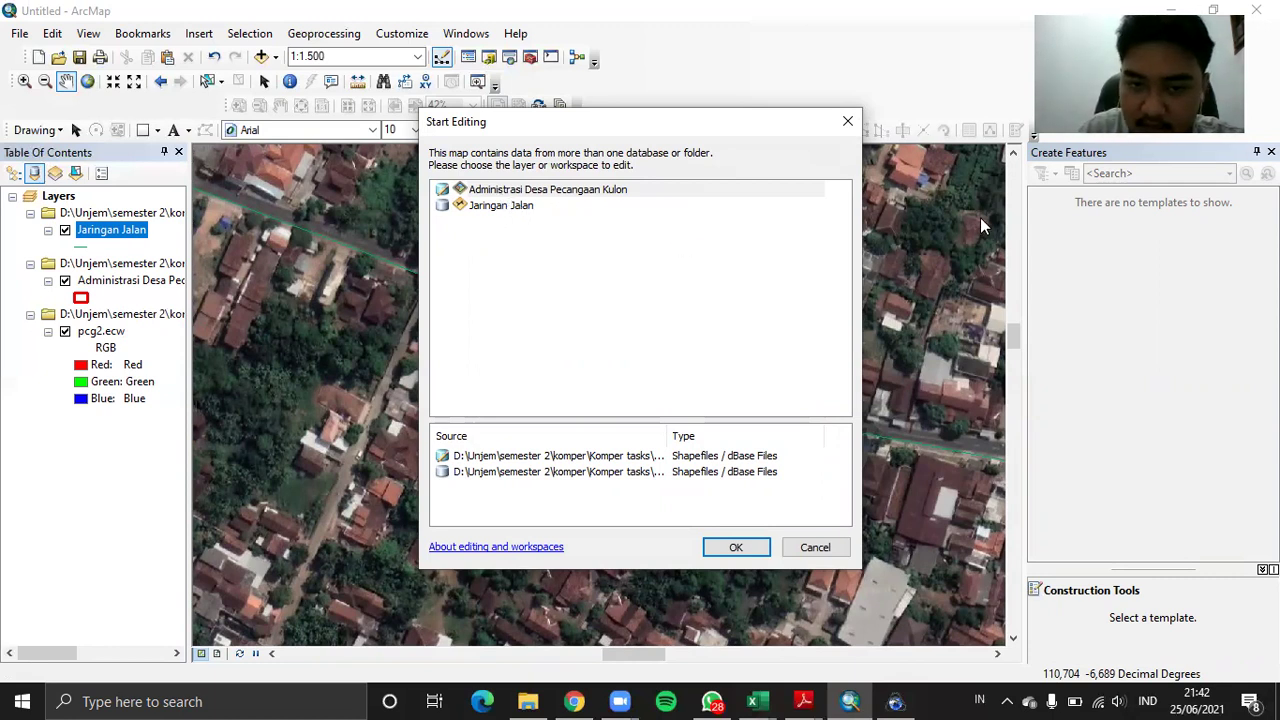
{"action": "left_click", "coordinate": [847, 121]}
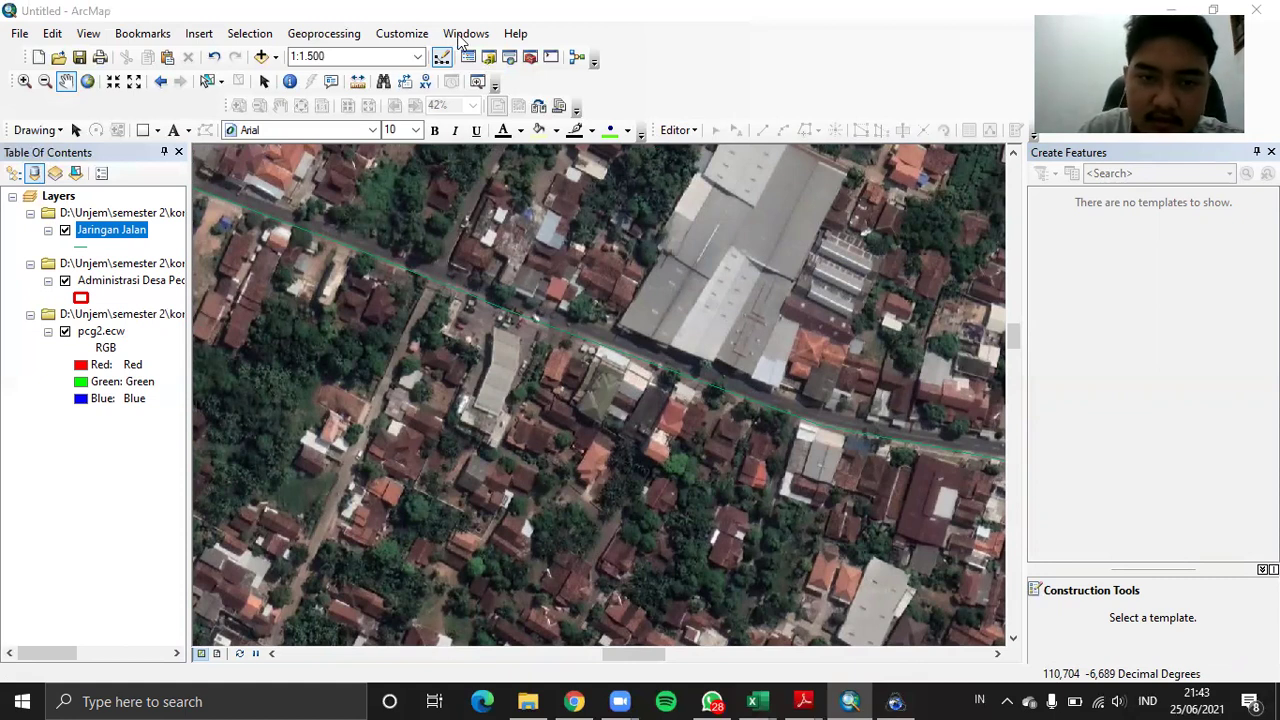
Start a new point shapefile named SPBU in the SHP File Pecangaan Kulon folder
{"action": "left_click", "coordinate": [462, 38]}
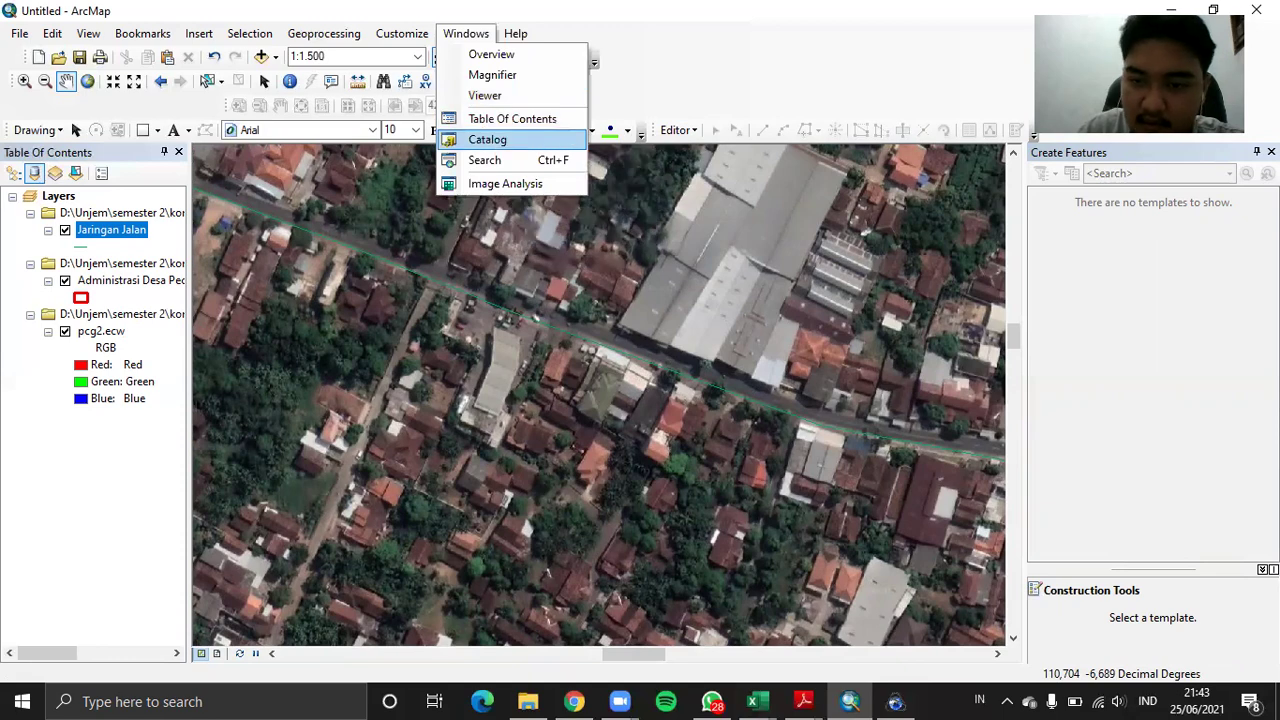
{"action": "left_click", "coordinate": [490, 140]}
{"action": "right_click", "coordinate": [834, 365]}
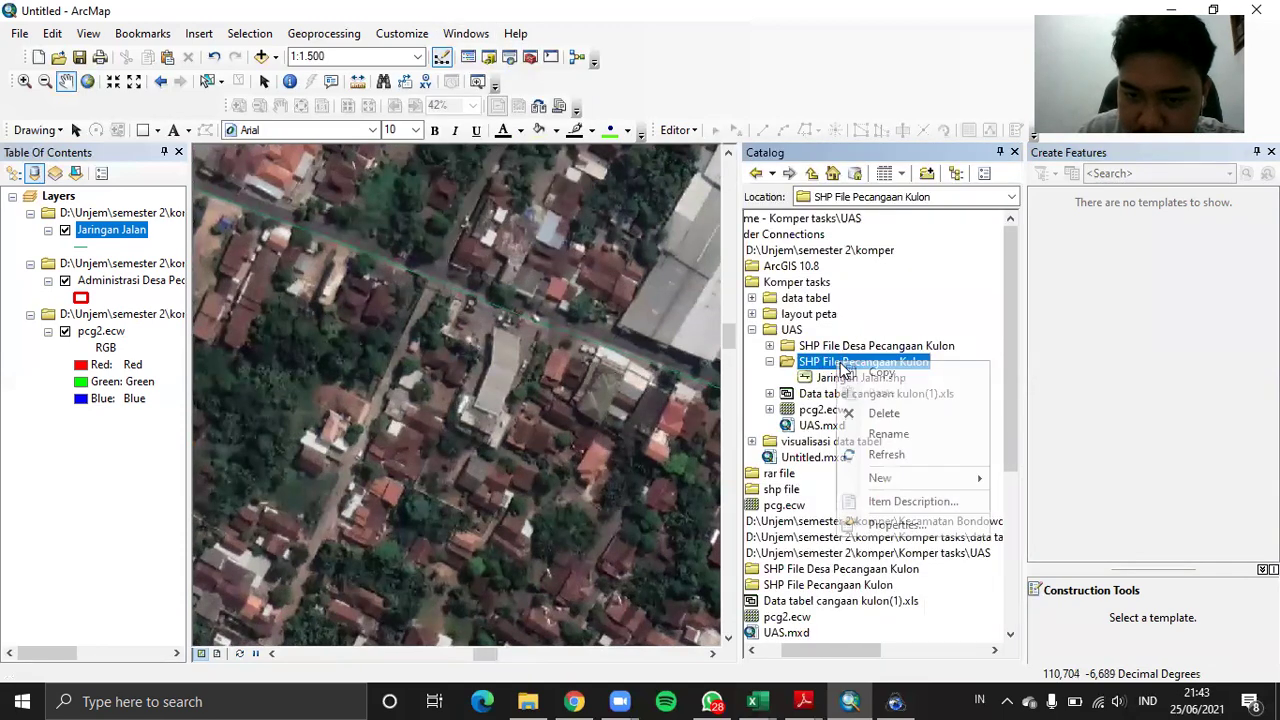
{"action": "mouse_move", "coordinate": [883, 481]}
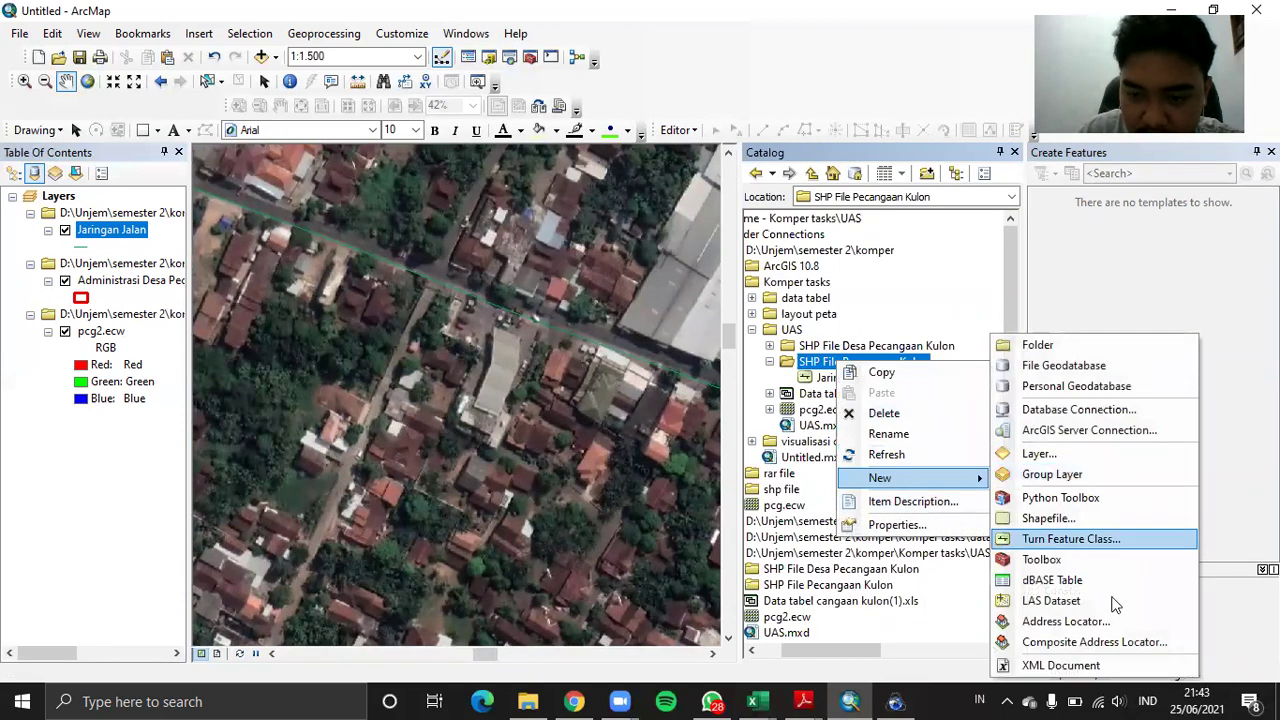
{"action": "left_click", "coordinate": [1052, 522]}
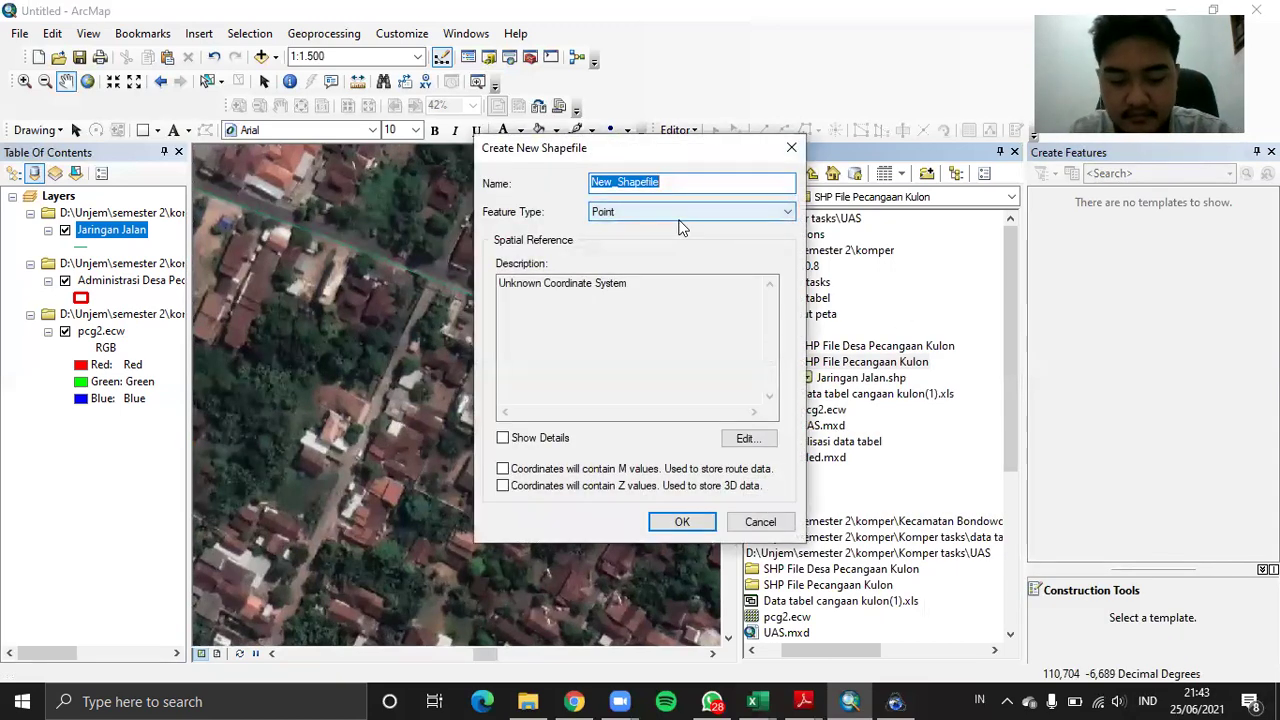
{"action": "type", "text": "SPBU"}
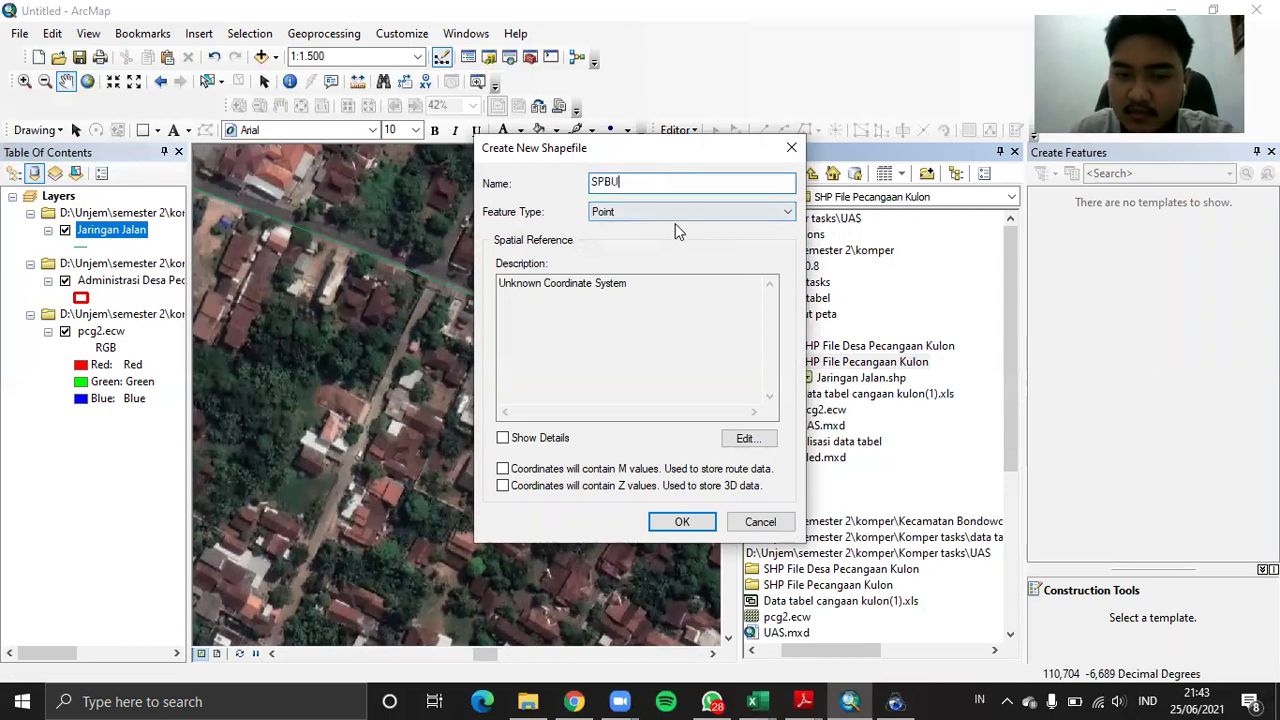
Assign the WGS 1984 UTM Zone 49S coordinate system to the SPBU shapefile and create it
{"action": "left_click", "coordinate": [758, 438]}
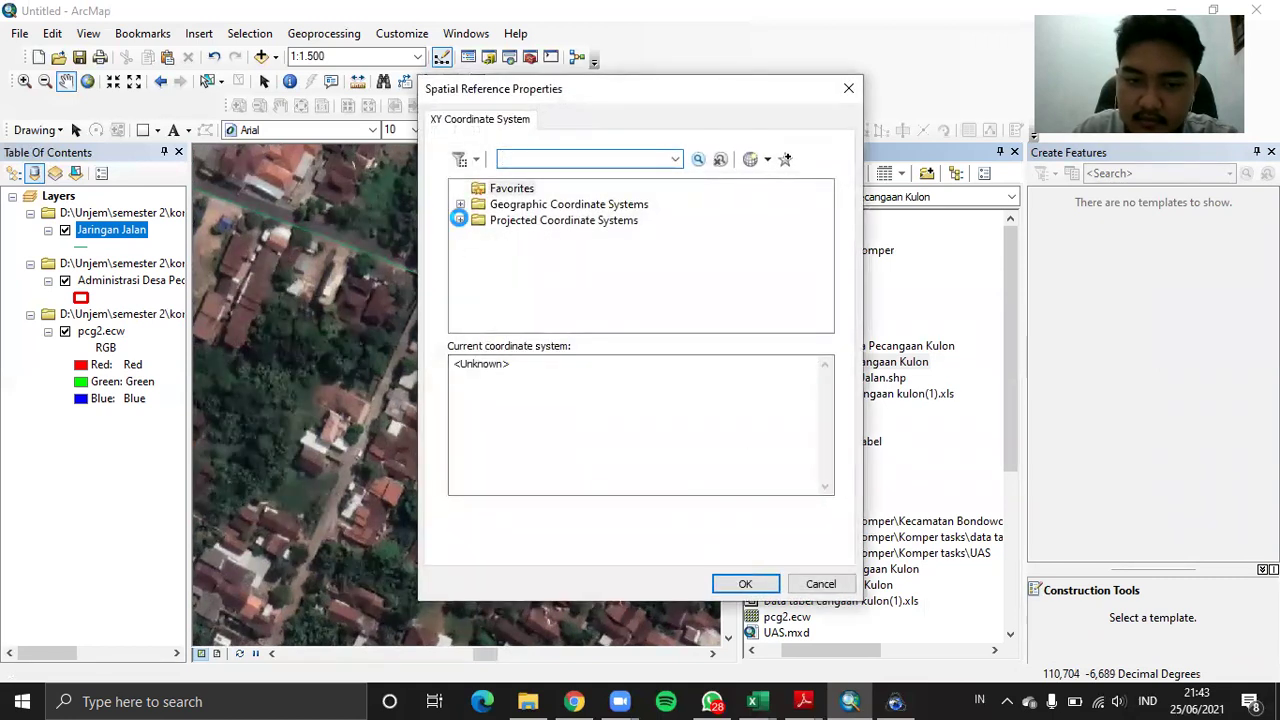
{"action": "left_click", "coordinate": [463, 222]}
{"action": "scroll", "coordinate": [558, 265], "scroll_direction": "down", "scroll_amount": 2}
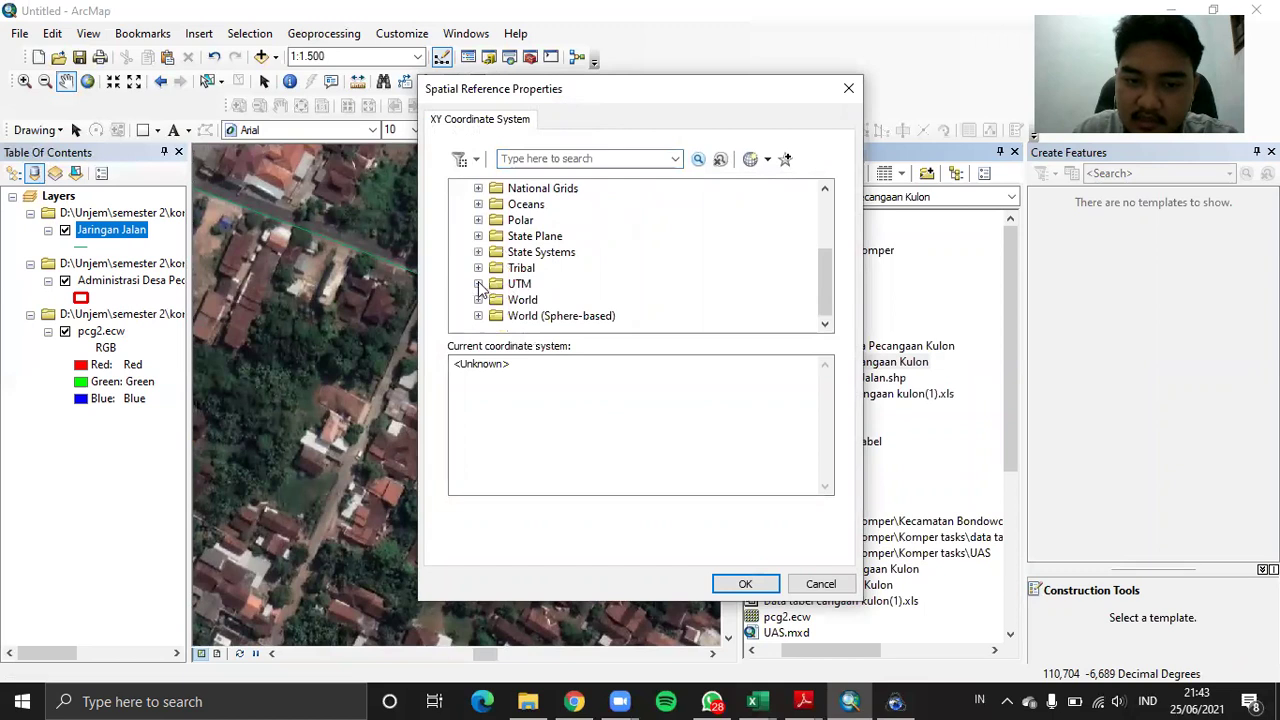
{"action": "left_click", "coordinate": [478, 283]}
{"action": "scroll", "coordinate": [545, 288], "scroll_direction": "down", "scroll_amount": 1}
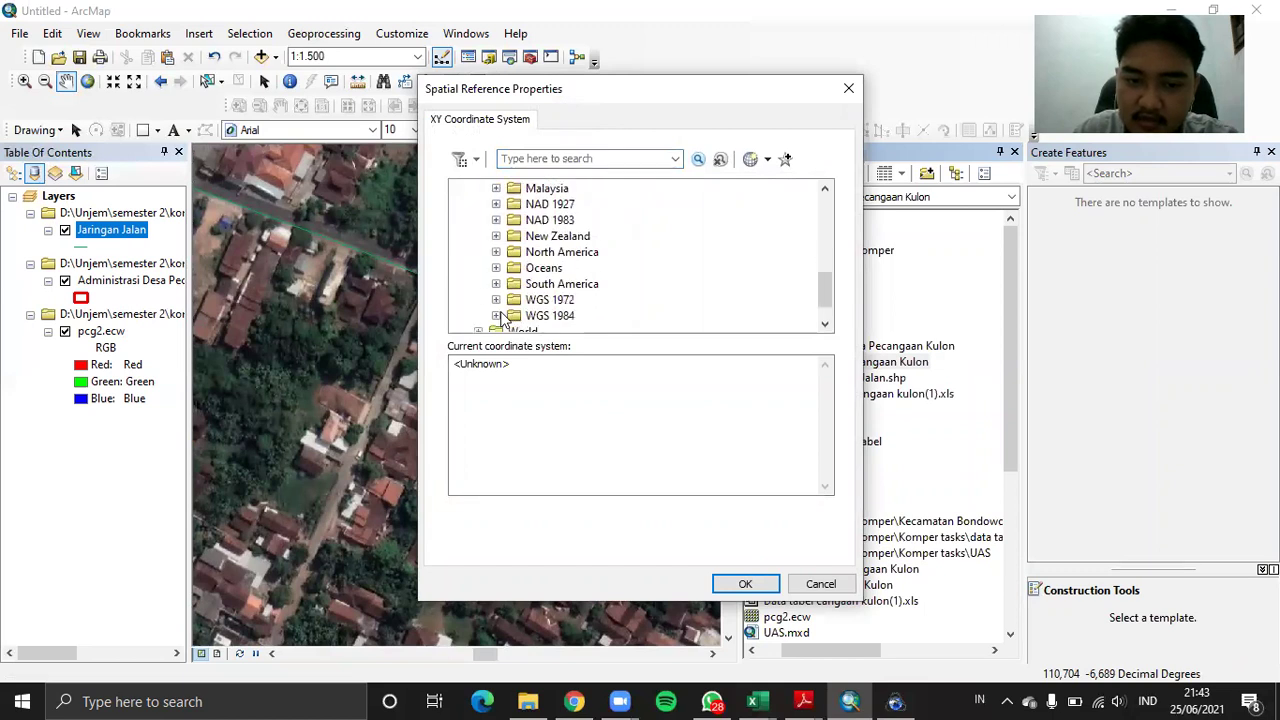
{"action": "left_click", "coordinate": [498, 315]}
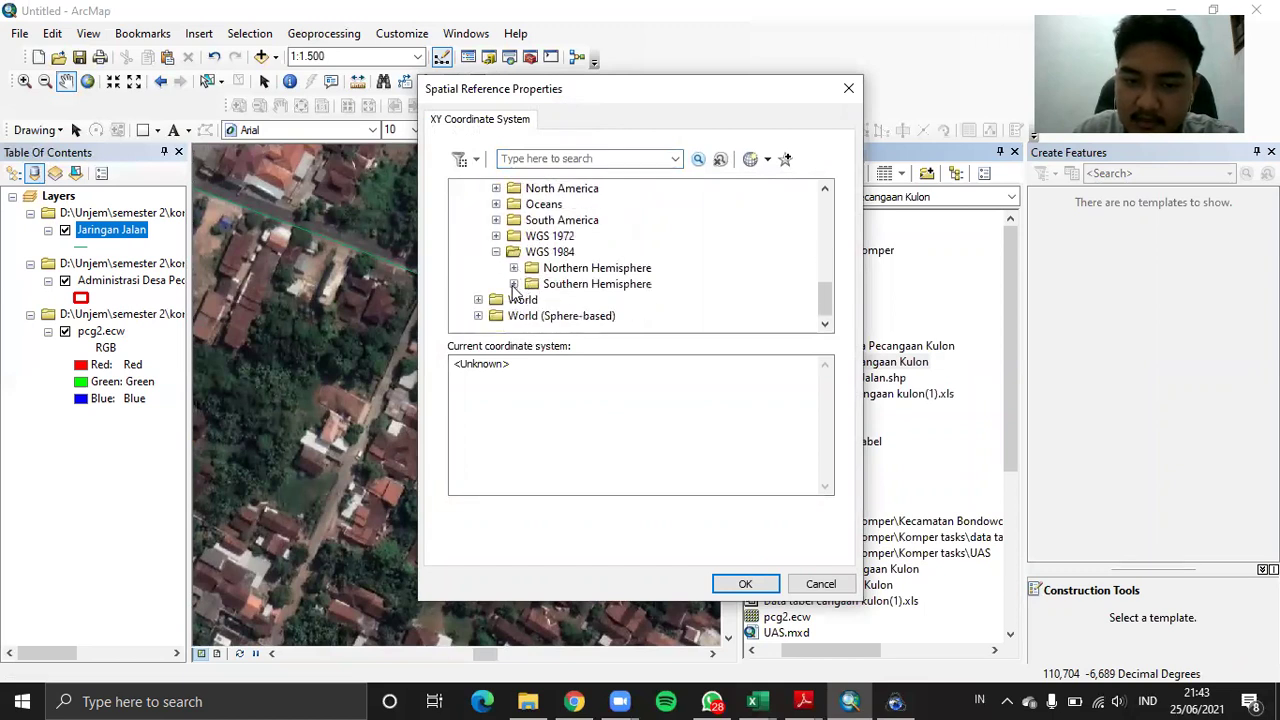
{"action": "left_click", "coordinate": [513, 285]}
{"action": "scroll", "coordinate": [540, 289], "scroll_direction": "down", "scroll_amount": 13}
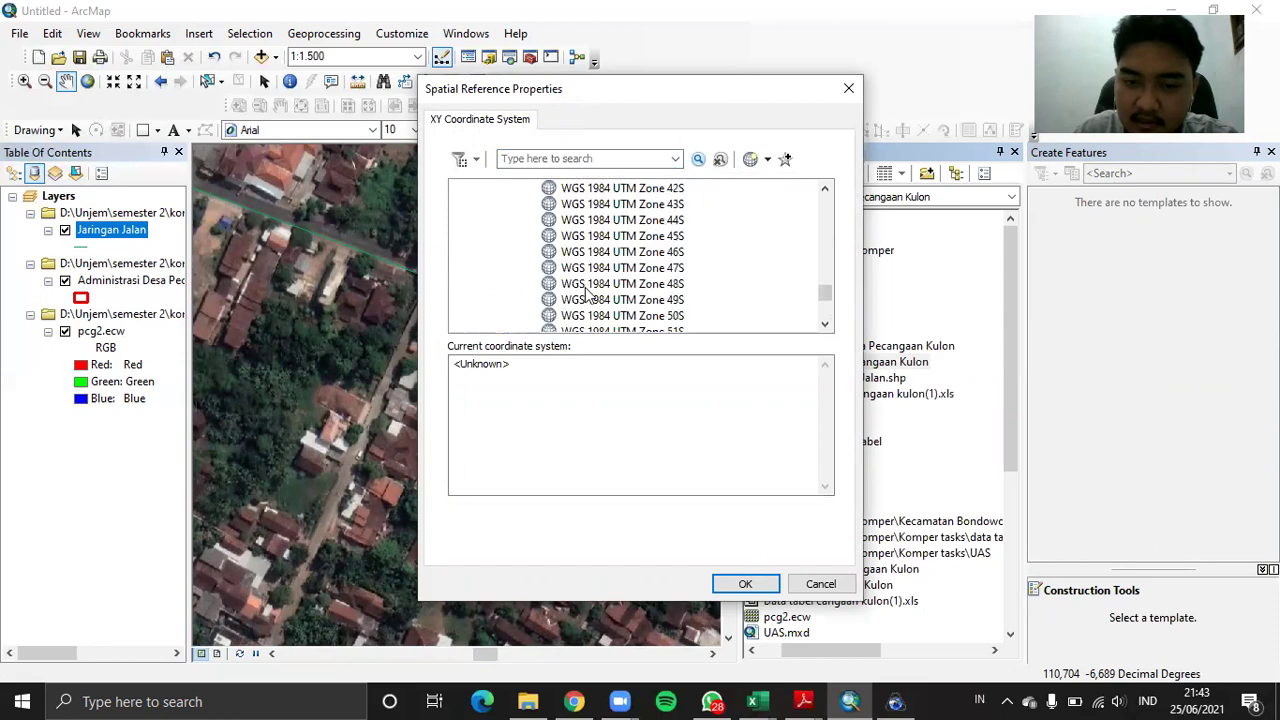
{"action": "left_click", "coordinate": [676, 300]}
{"action": "left_click", "coordinate": [742, 584]}
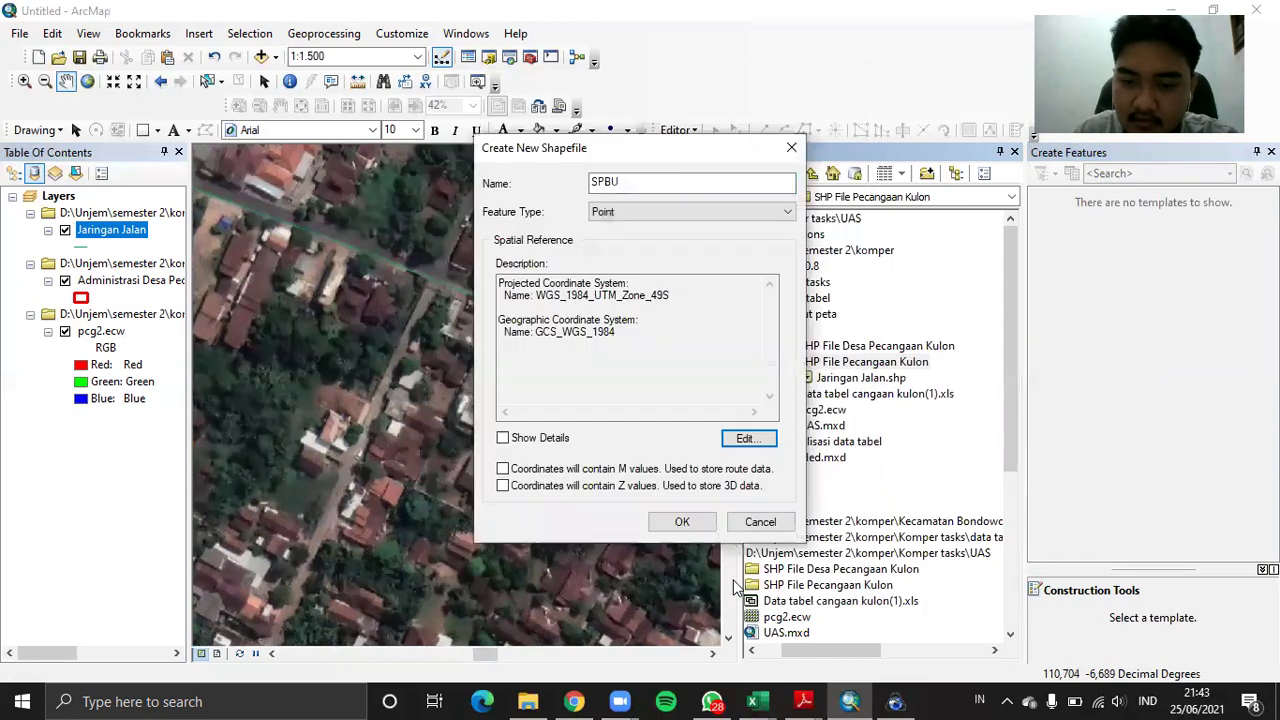
{"action": "left_click", "coordinate": [690, 522]}
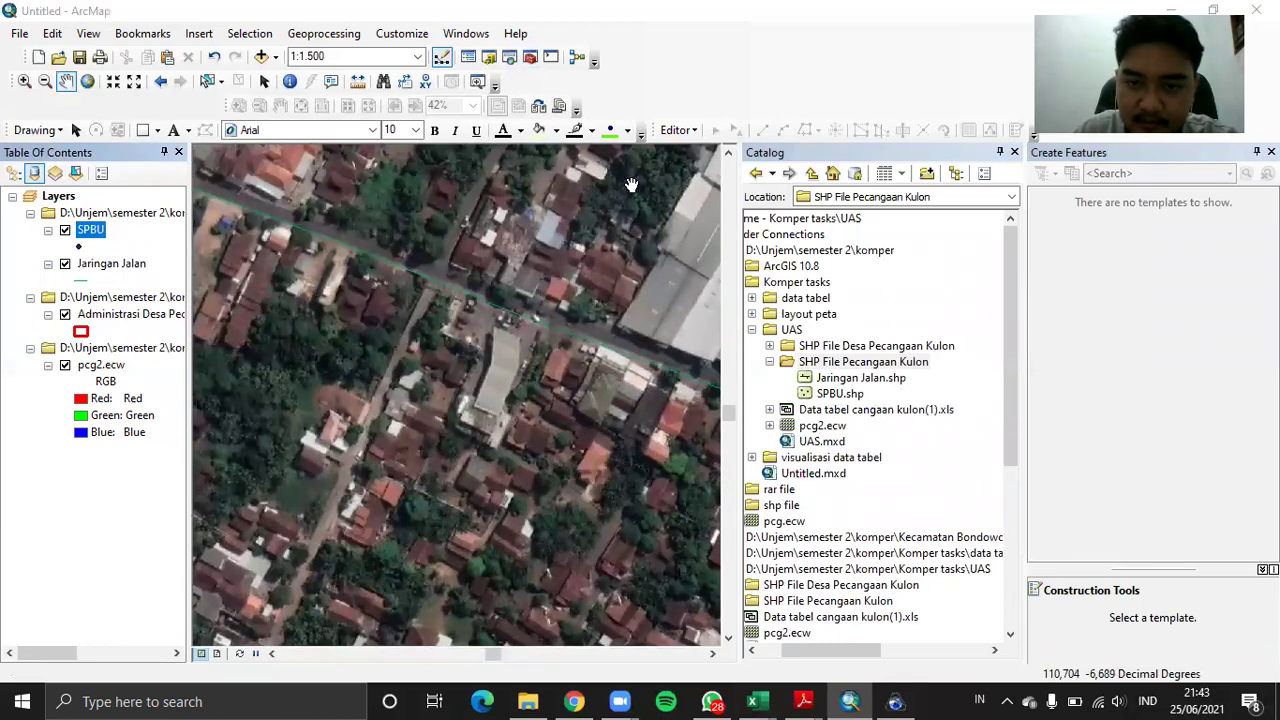
Start an editing session on the SPBU layer
{"action": "left_click", "coordinate": [695, 133]}
{"action": "left_click", "coordinate": [700, 152]}
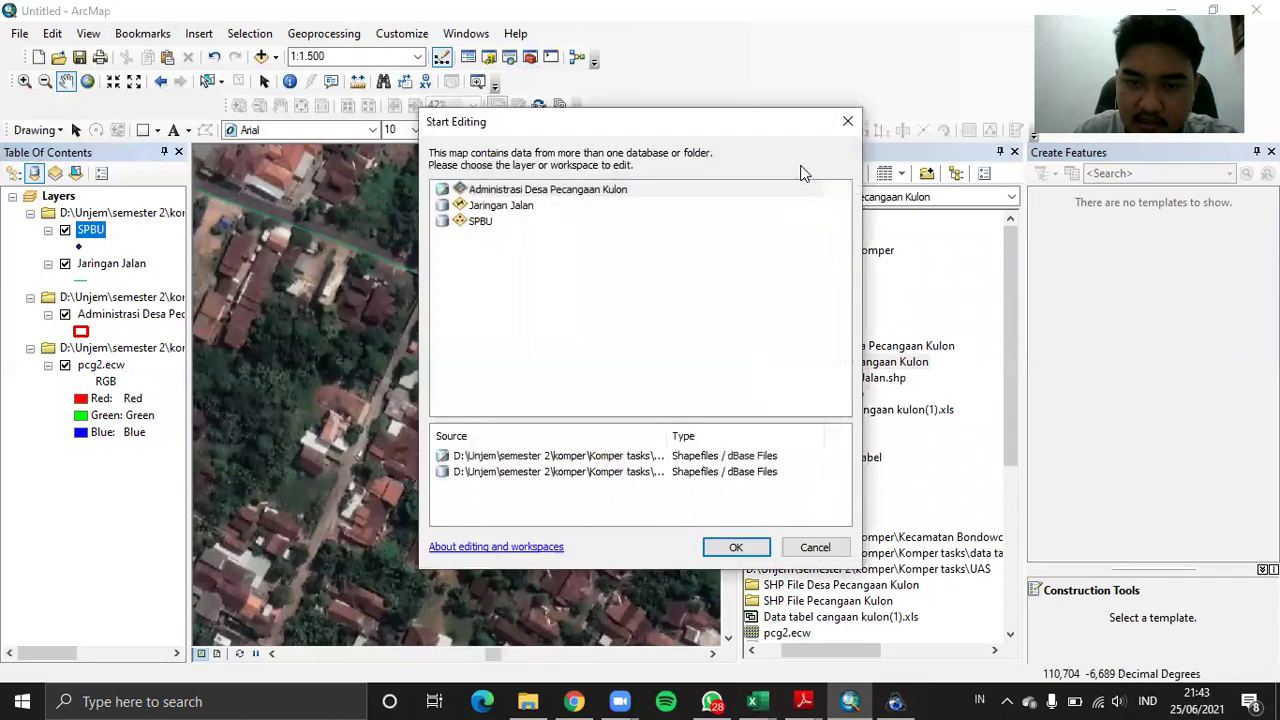
{"action": "left_click", "coordinate": [482, 221]}
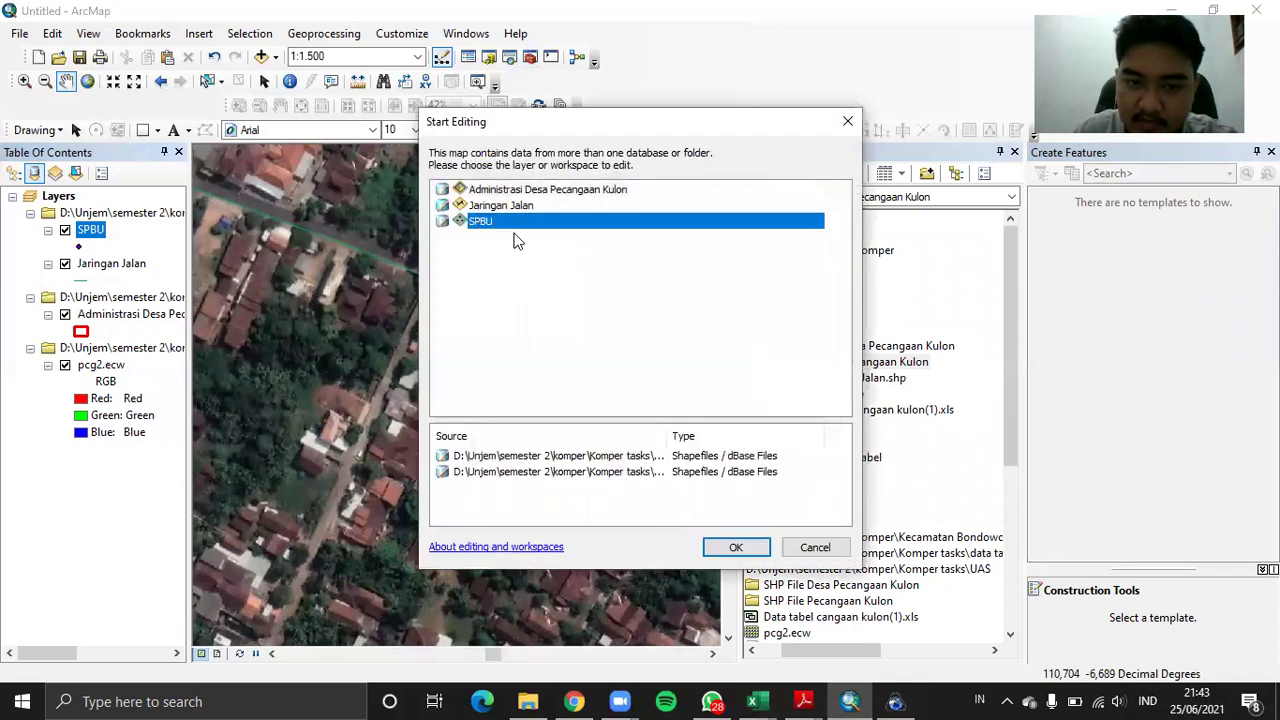
{"action": "left_click", "coordinate": [750, 547]}
{"action": "left_click", "coordinate": [750, 550]}
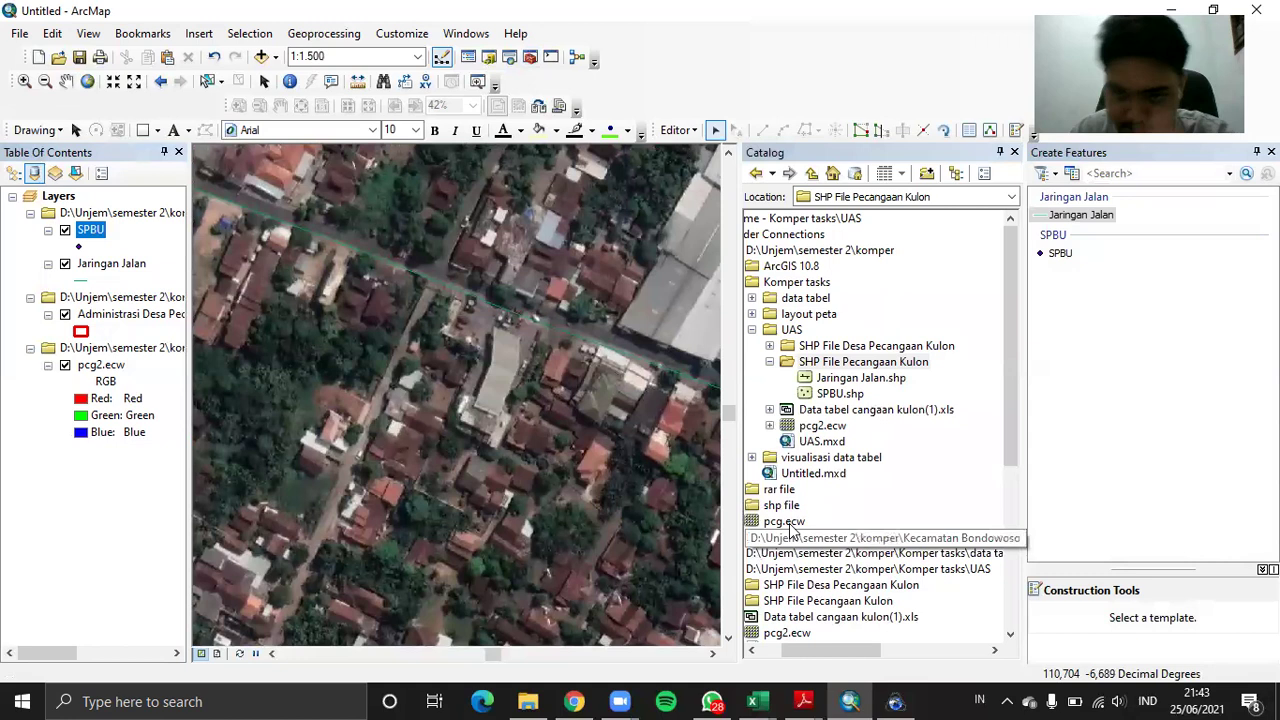
Place an SPBU point on the long grey-roofed building just south of the main road
{"action": "left_click", "coordinate": [1060, 252]}
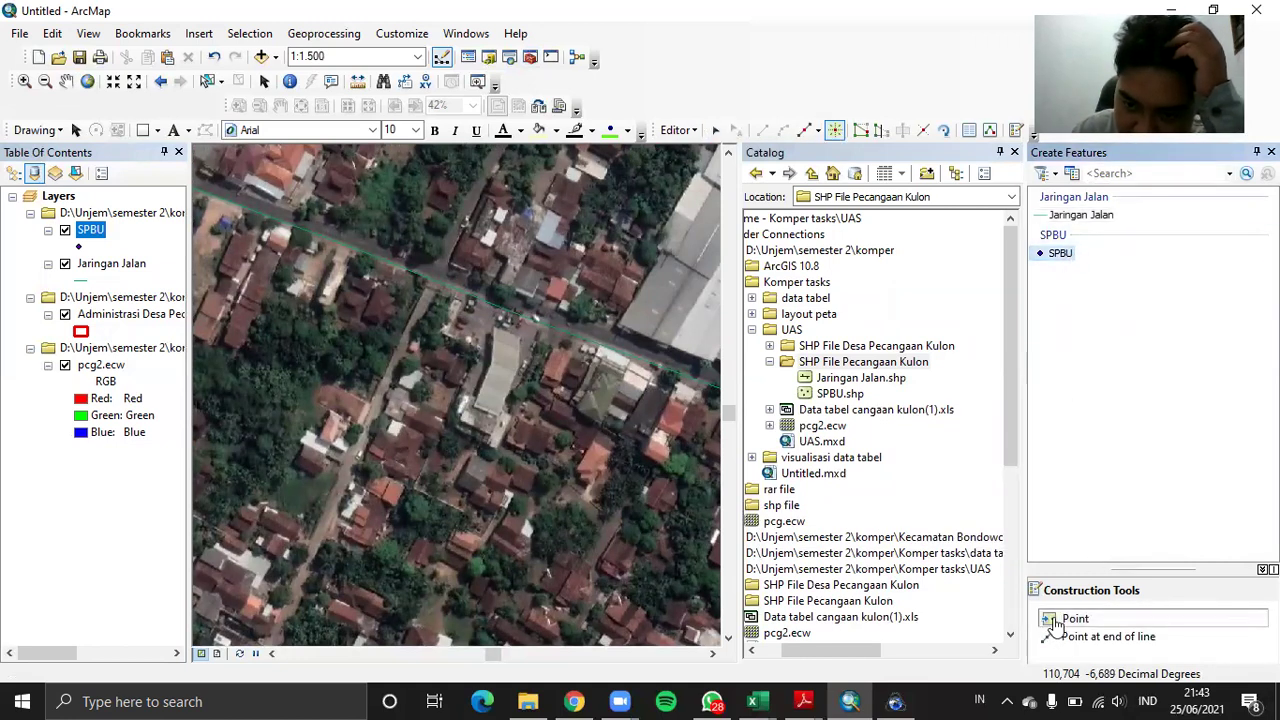
{"action": "left_click", "coordinate": [66, 81]}
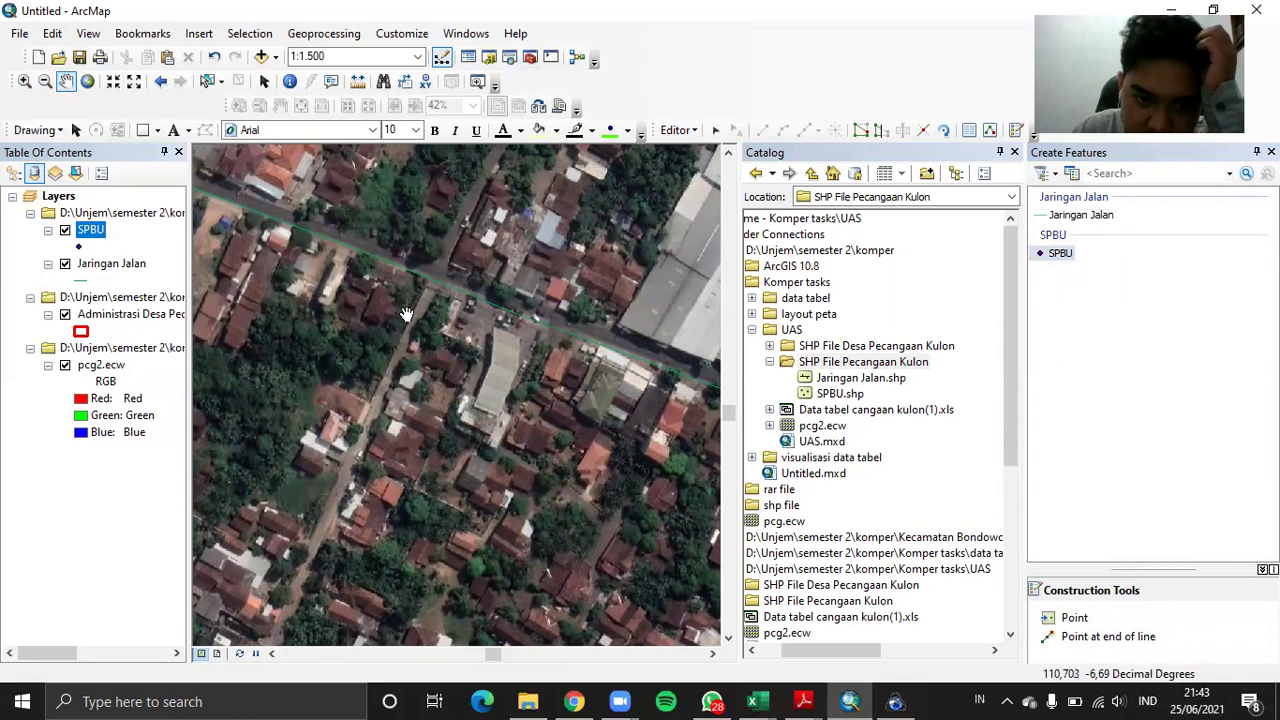
{"action": "left_click_drag", "start_coordinate": [477, 317], "coordinate": [365, 232]}
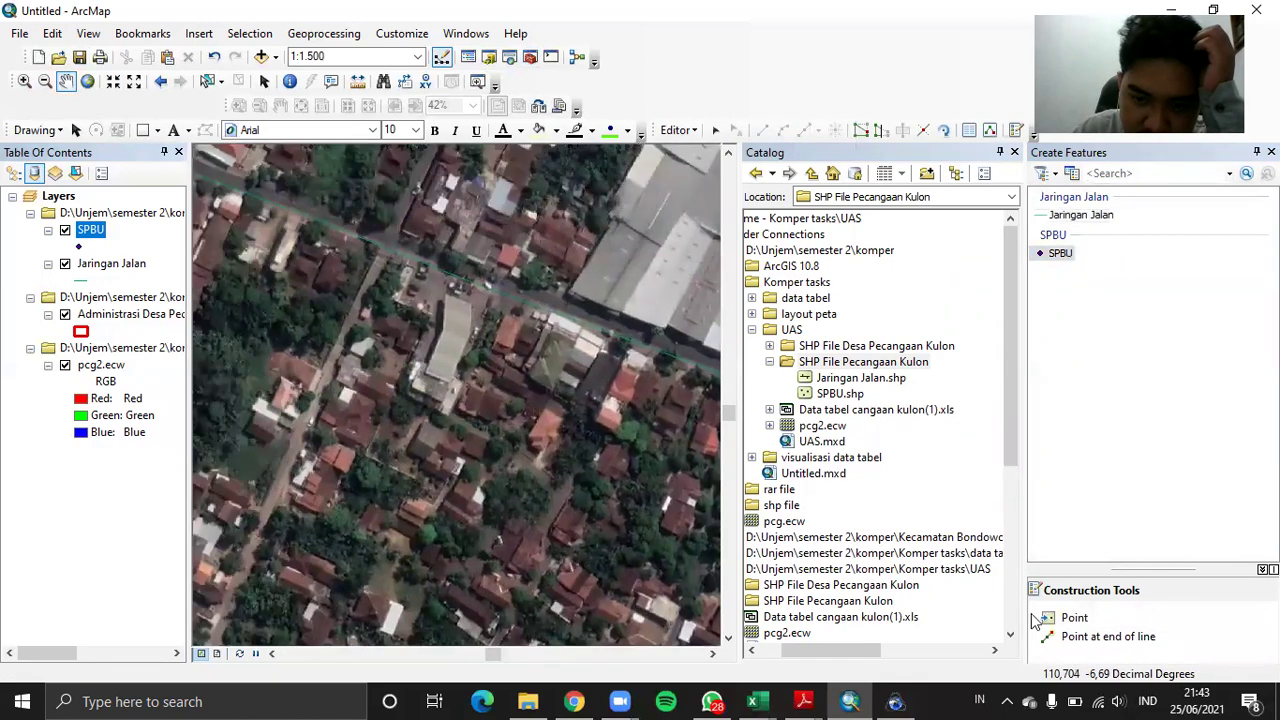
{"action": "left_click", "coordinate": [1093, 621]}
{"action": "left_click", "coordinate": [452, 340]}
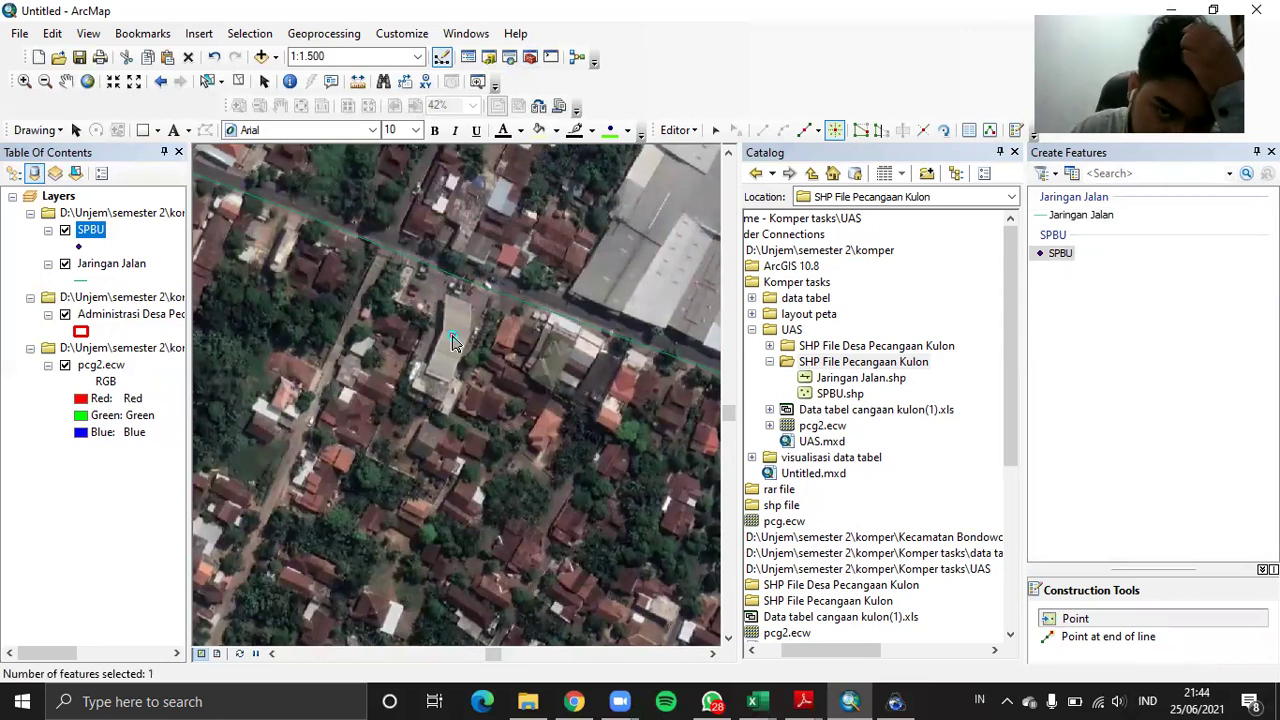
Save the SPBU point edits and stop the editing session
{"action": "left_click", "coordinate": [675, 130]}
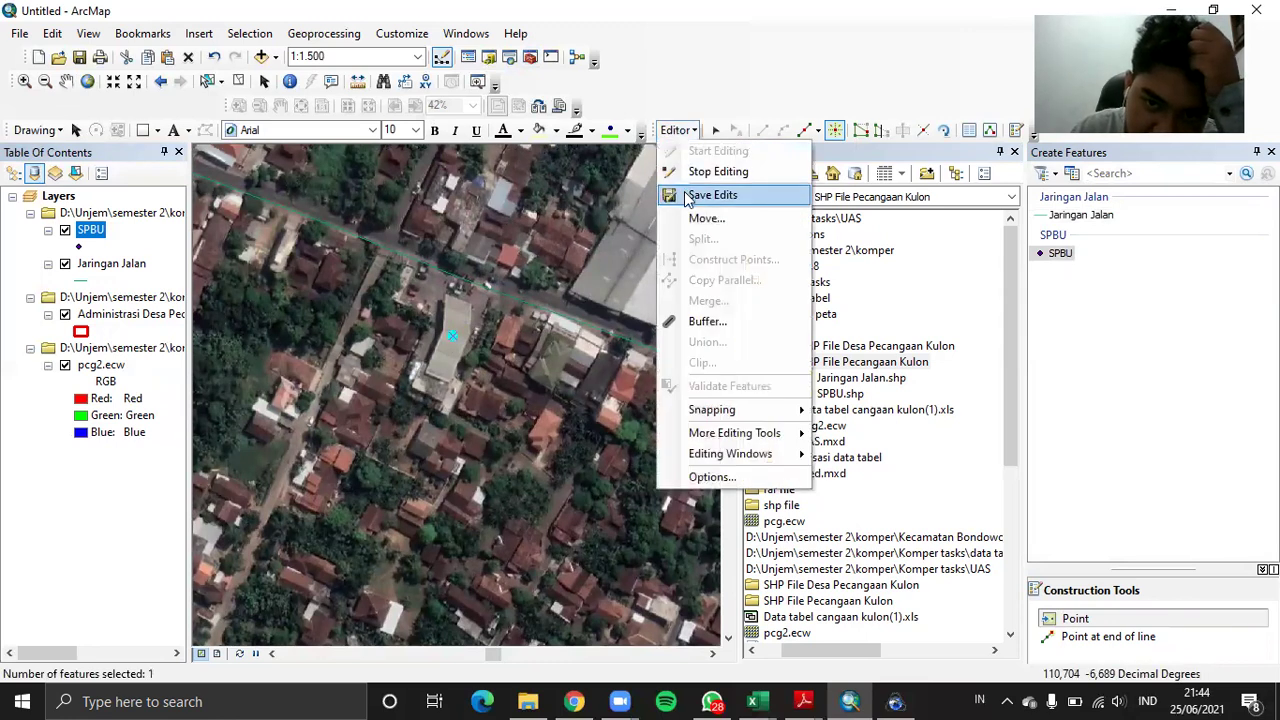
{"action": "left_click", "coordinate": [710, 195]}
{"action": "left_click", "coordinate": [675, 130]}
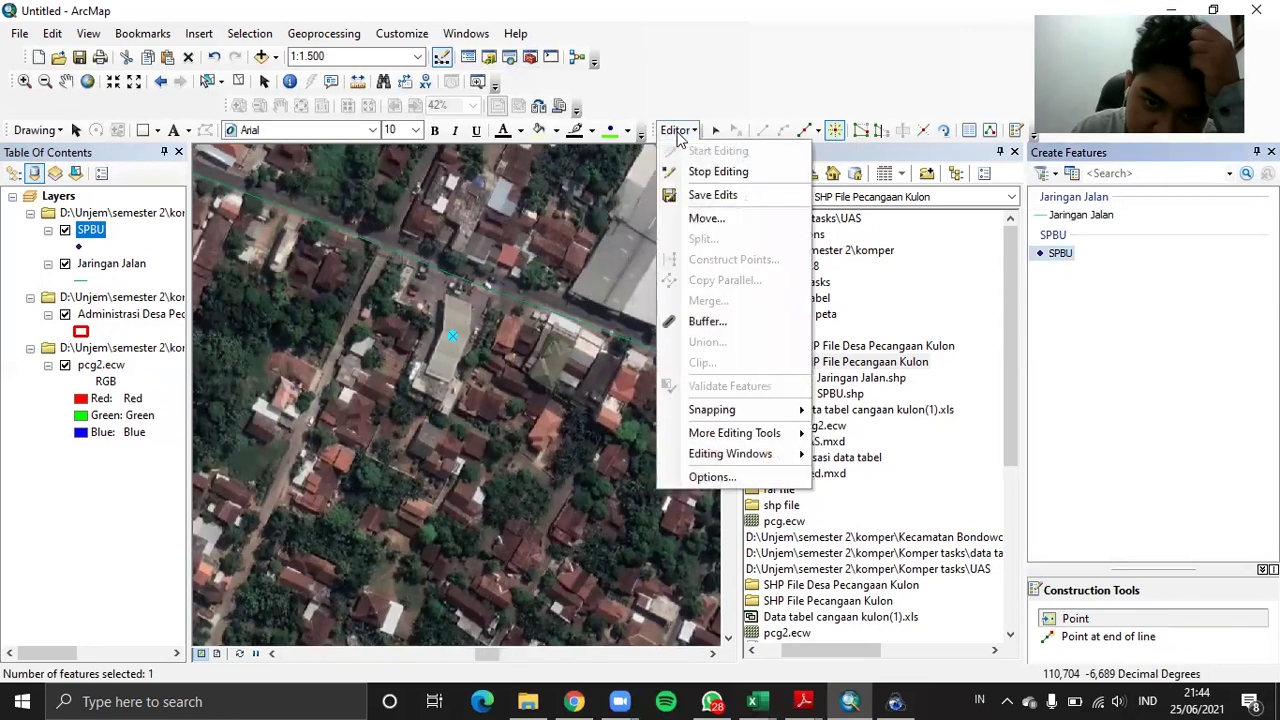
{"action": "left_click", "coordinate": [718, 172]}
{"action": "scroll", "coordinate": [446, 318], "scroll_direction": "down", "scroll_amount": 2}
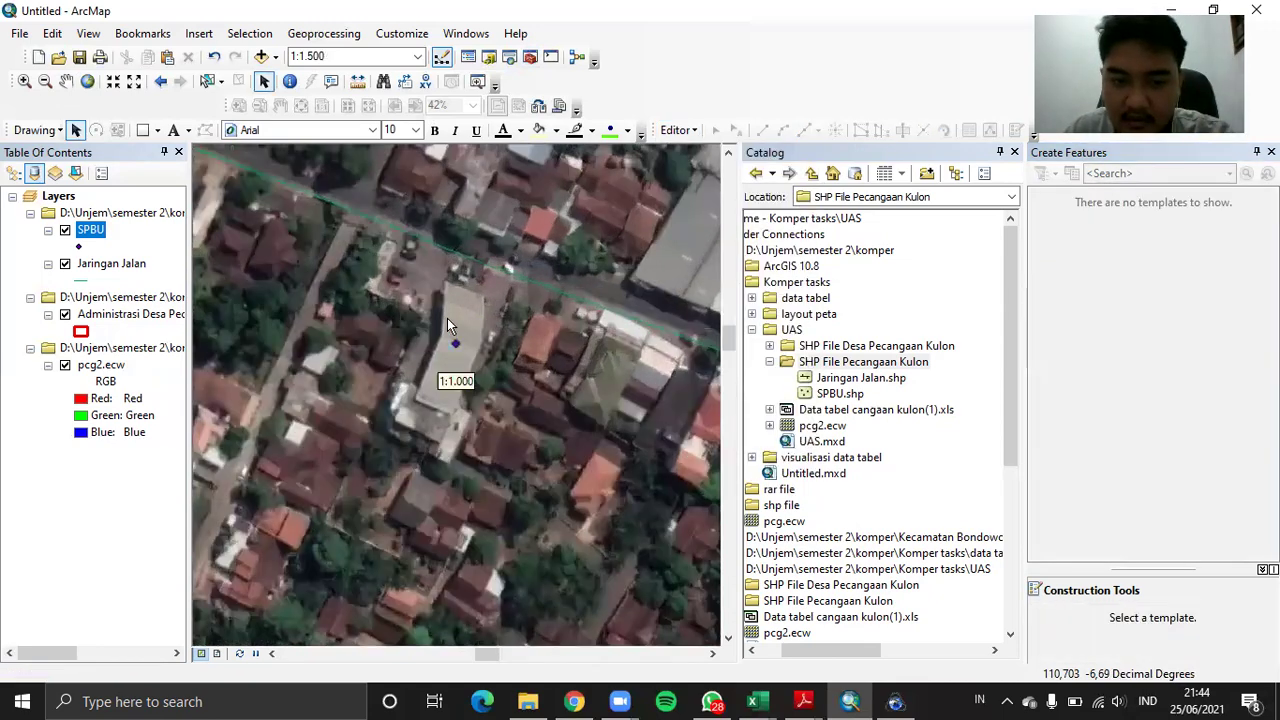
{"action": "scroll", "coordinate": [447, 318], "scroll_direction": "down", "scroll_amount": 1}
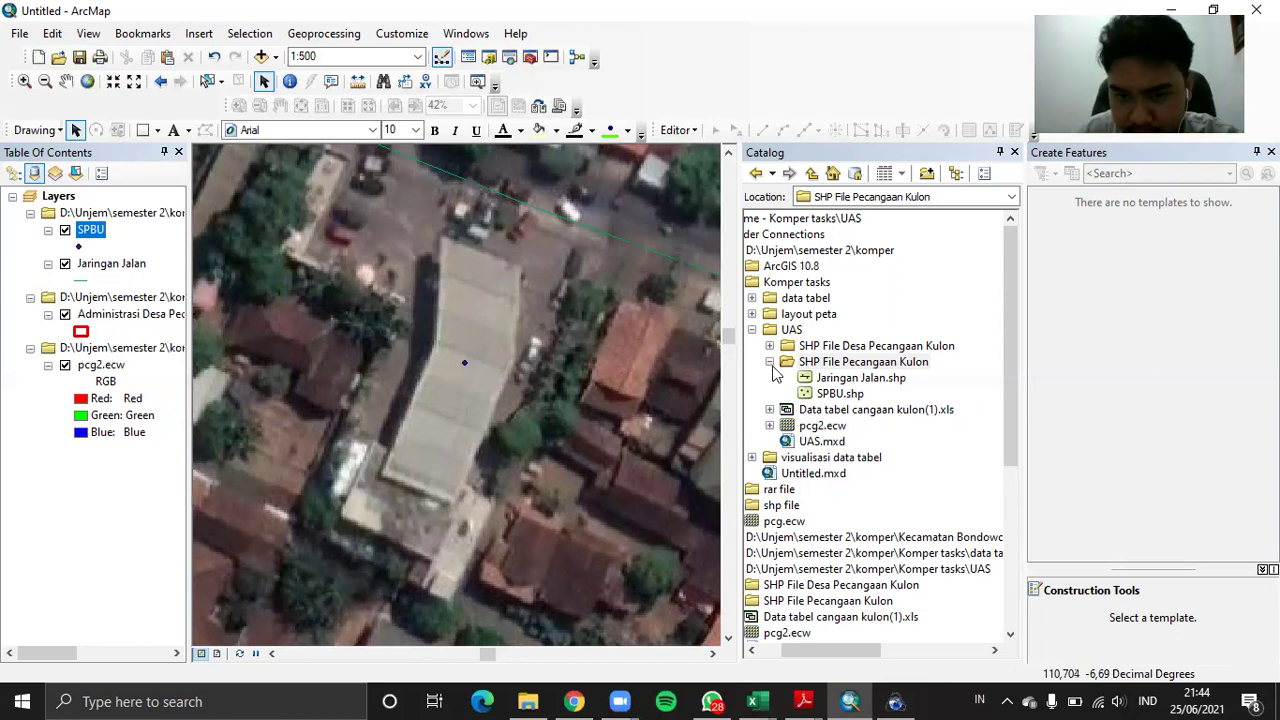
Start a new polygon shapefile named Bangunan SPBU in the SHP File Pecangaan Kulon folder
{"action": "right_click", "coordinate": [845, 366]}
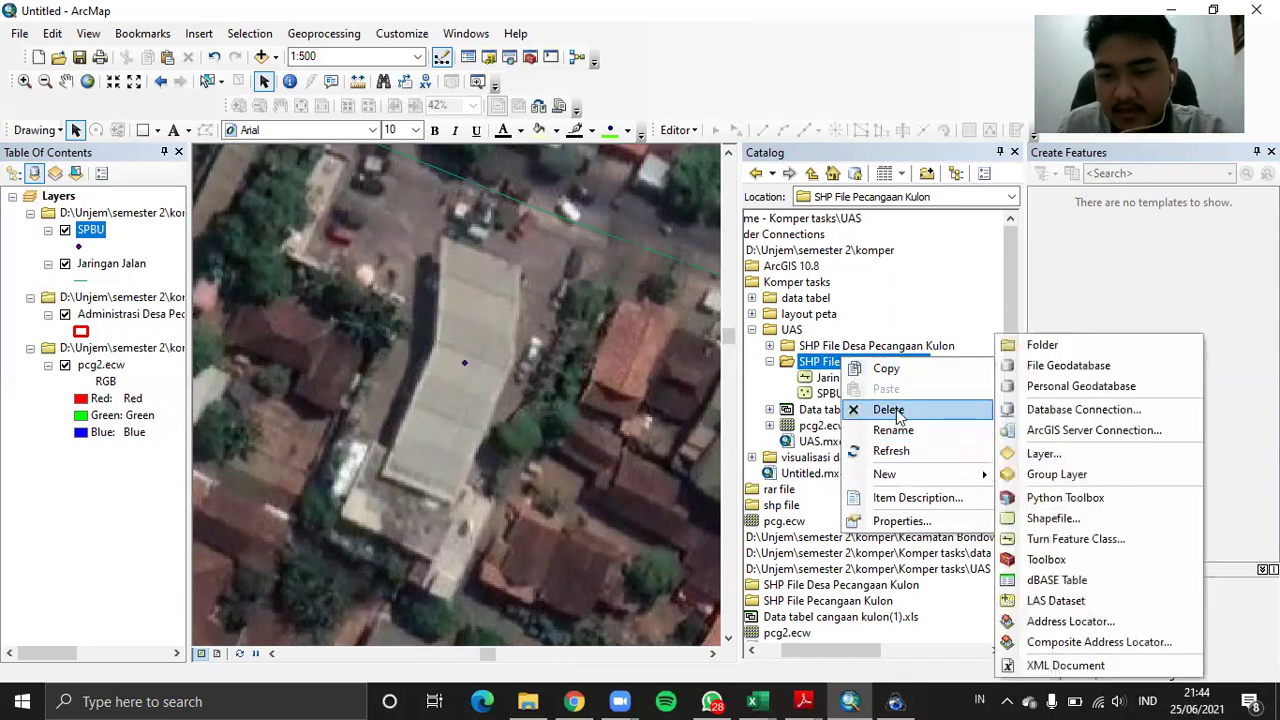
{"action": "left_click", "coordinate": [1040, 520]}
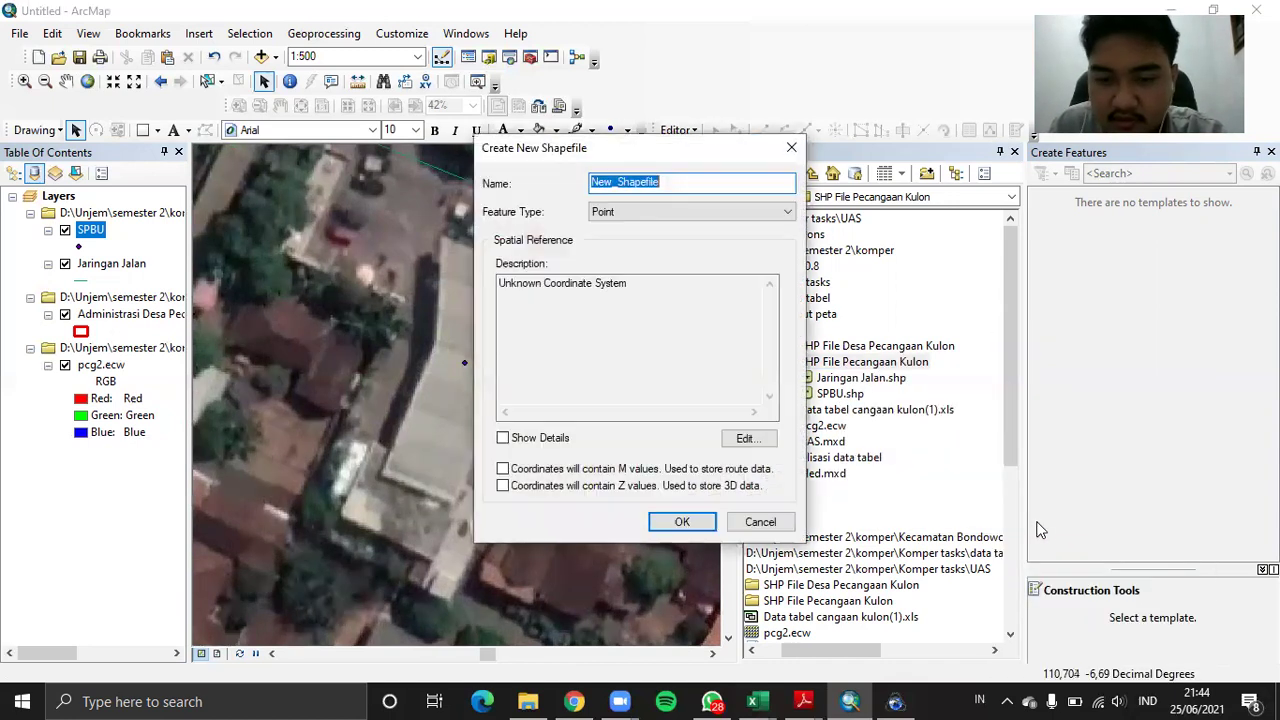
{"action": "left_click", "coordinate": [703, 210]}
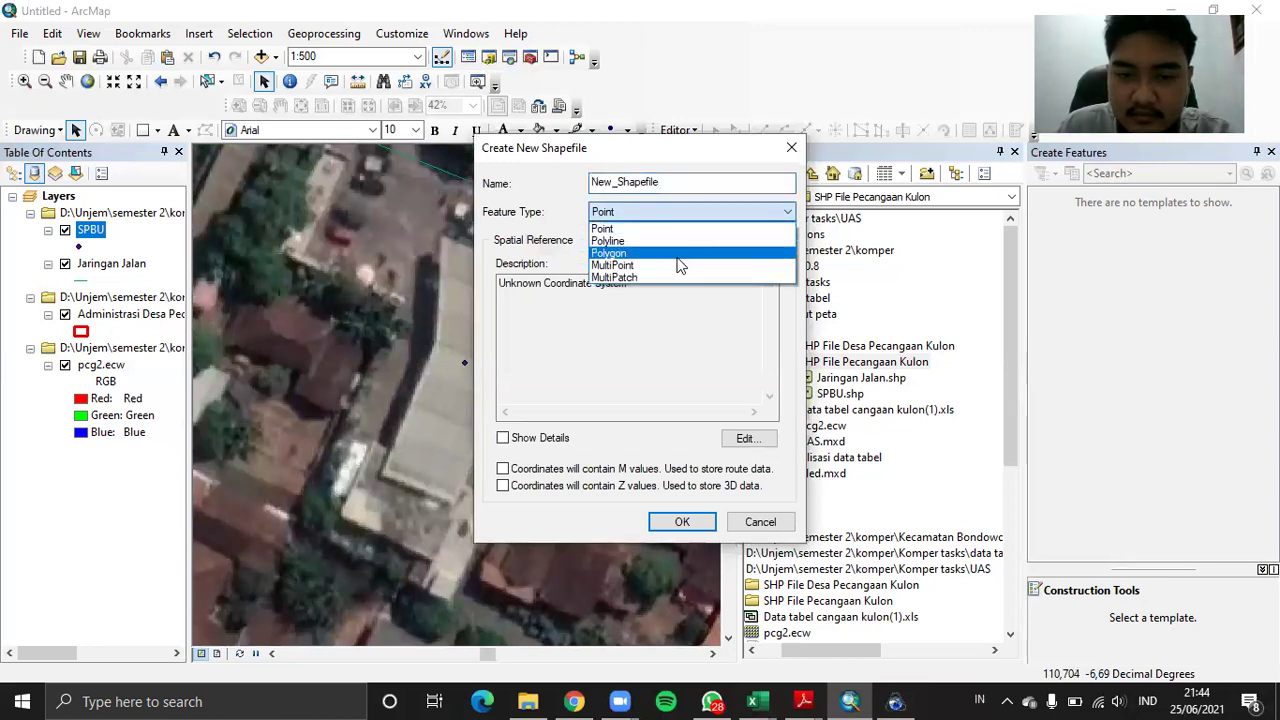
{"action": "left_click", "coordinate": [678, 256]}
{"action": "left_click", "coordinate": [682, 181]}
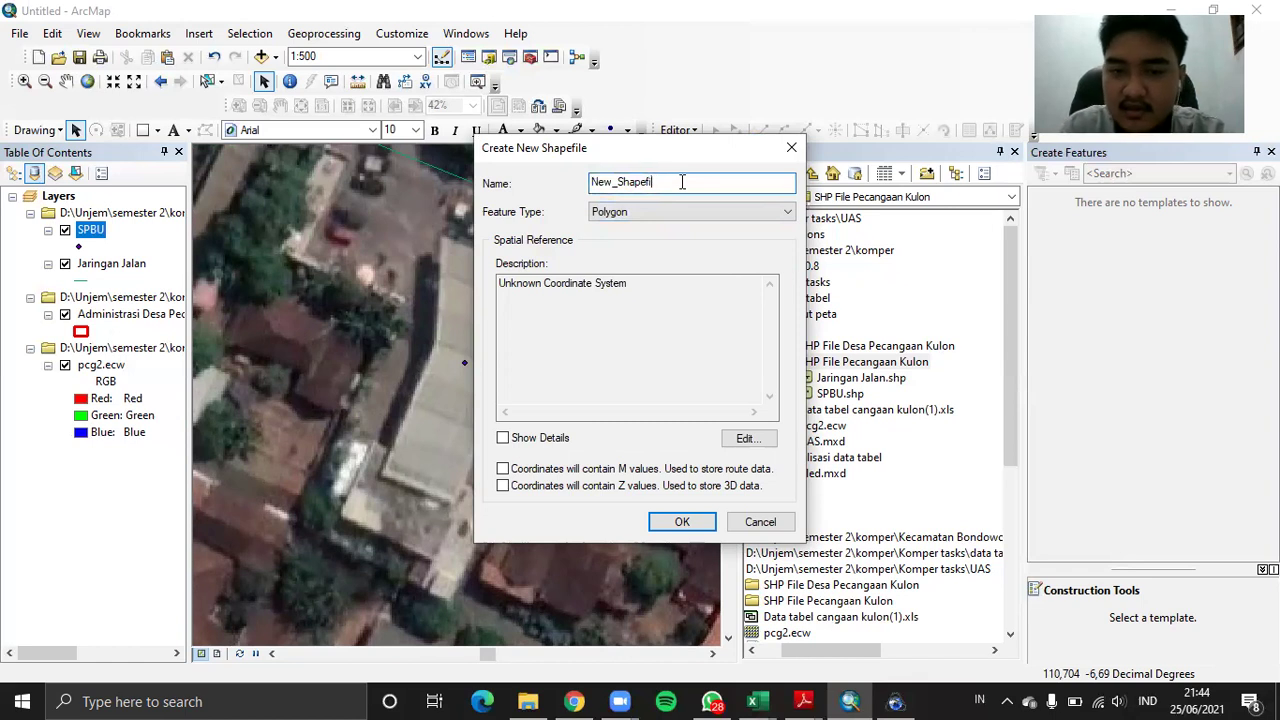
{"action": "key", "text": "BackSpace"}
{"action": "key", "text": "BackSpace"}
{"action": "key", "text": "BackSpace"}
{"action": "key", "text": "BackSpace"}
{"action": "key", "text": "BackSpace"}
{"action": "key", "text": "BackSpace"}
{"action": "key", "text": "BackSpace"}
{"action": "key", "text": "BackSpace"}
{"action": "key", "text": "BackSpace"}
{"action": "key", "text": "BackSpace"}
{"action": "key", "text": "BackSpace"}
{"action": "type", "text": "Bangunan SPBU"}
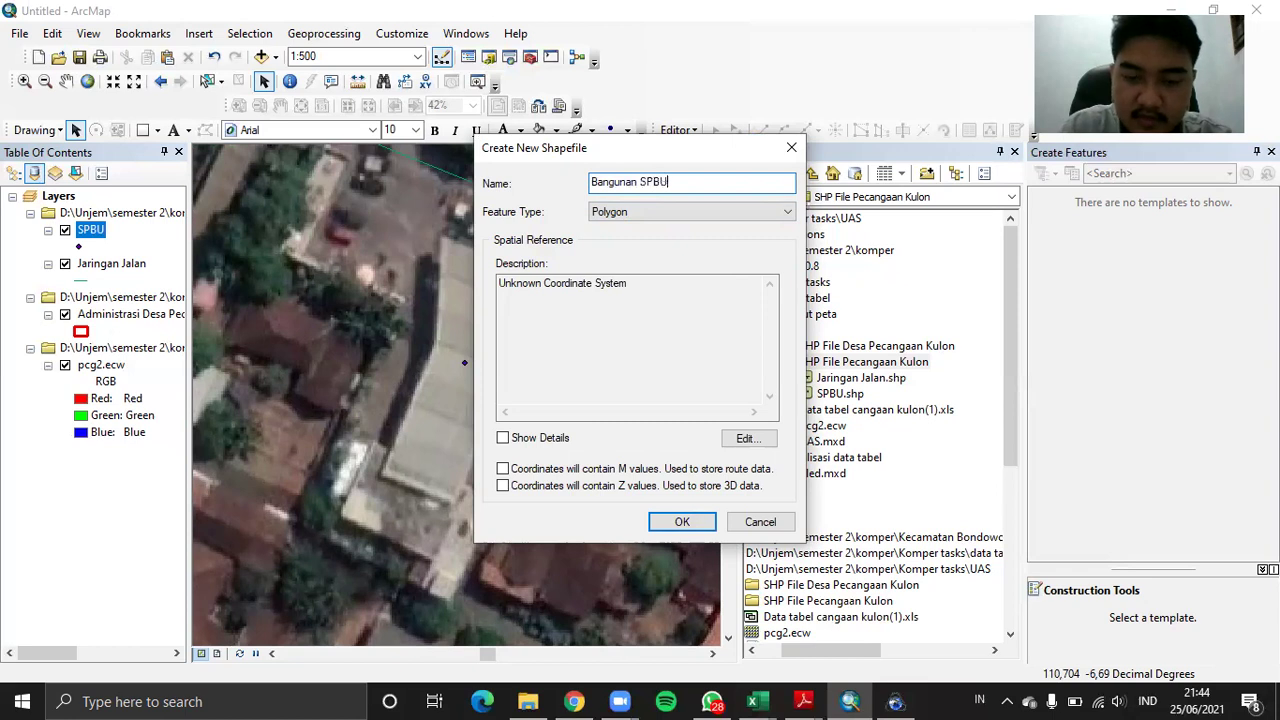
Assign WGS 1984 UTM Zone 49S to the Bangunan SPBU shapefile and create it
{"action": "left_click", "coordinate": [748, 438]}
{"action": "left_click", "coordinate": [460, 220]}
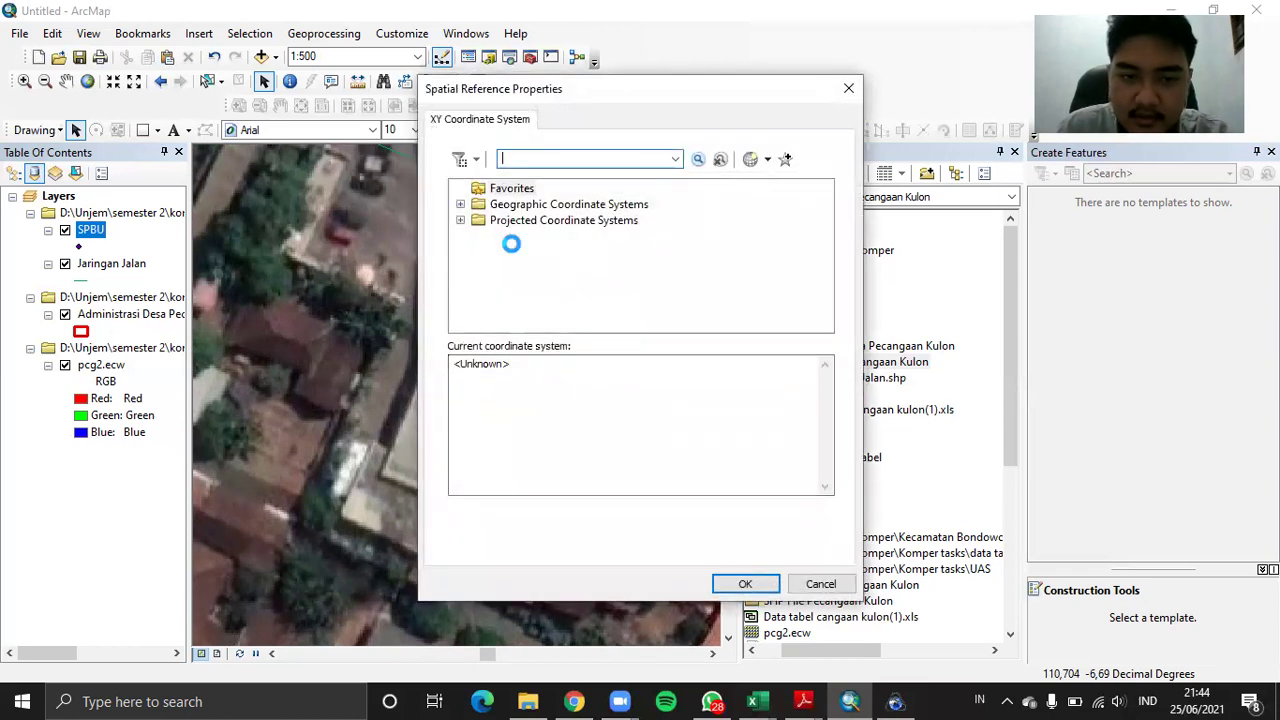
{"action": "scroll", "coordinate": [457, 300], "scroll_direction": "down", "scroll_amount": 1}
{"action": "left_click", "coordinate": [477, 316]}
{"action": "scroll", "coordinate": [480, 318], "scroll_direction": "down", "scroll_amount": 1}
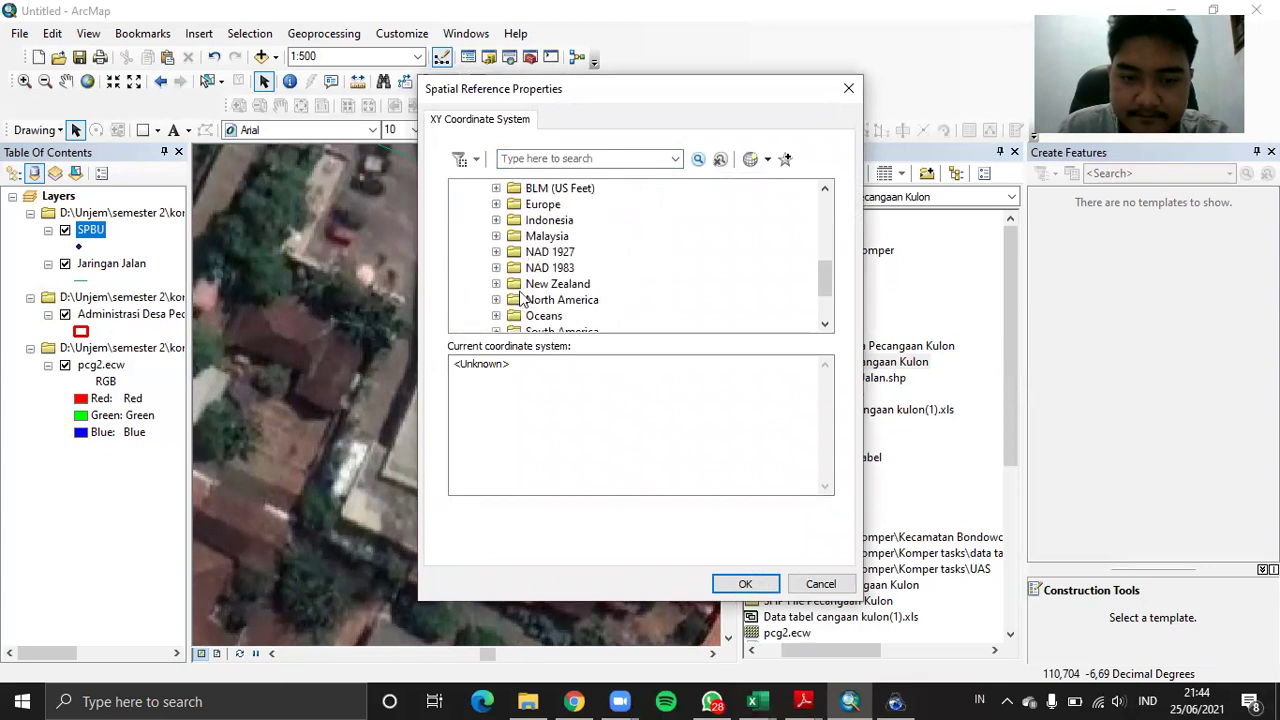
{"action": "scroll", "coordinate": [494, 318], "scroll_direction": "down", "scroll_amount": 1}
{"action": "left_click", "coordinate": [496, 316]}
{"action": "scroll", "coordinate": [527, 303], "scroll_direction": "down", "scroll_amount": 1}
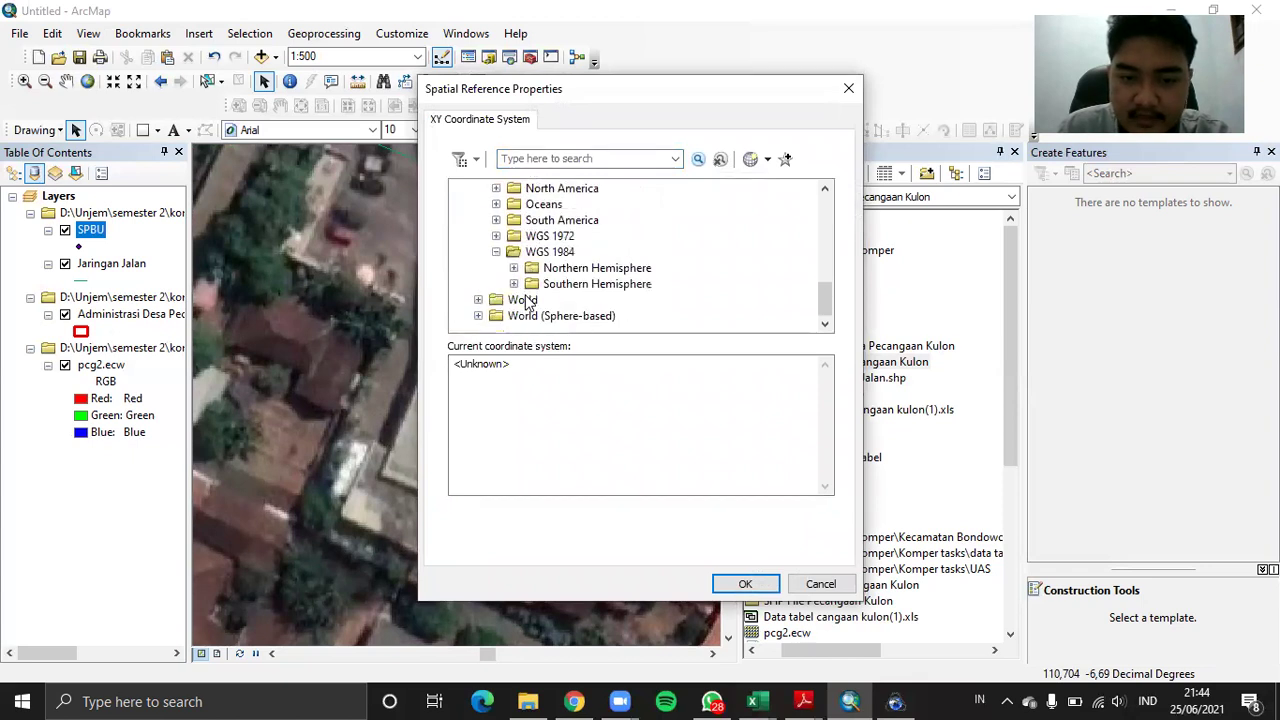
{"action": "left_click", "coordinate": [514, 285]}
{"action": "scroll", "coordinate": [592, 300], "scroll_direction": "down", "scroll_amount": 12}
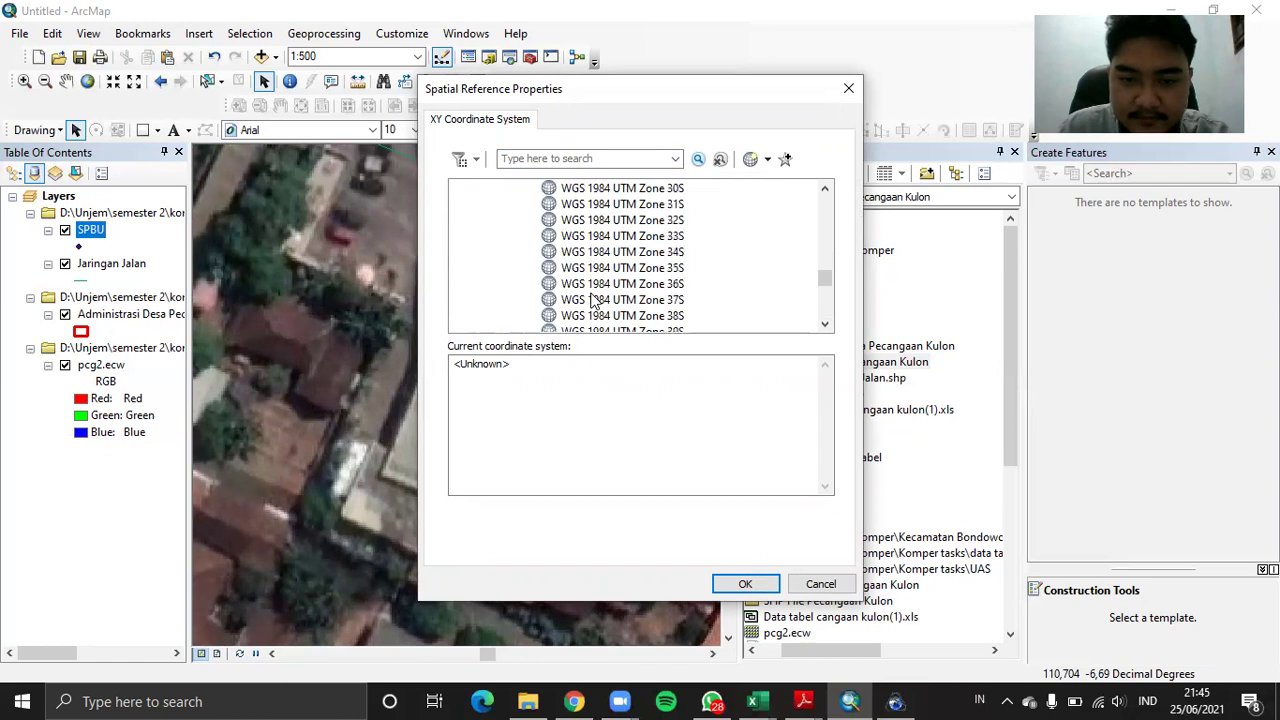
{"action": "scroll", "coordinate": [592, 300], "scroll_direction": "down", "scroll_amount": 3}
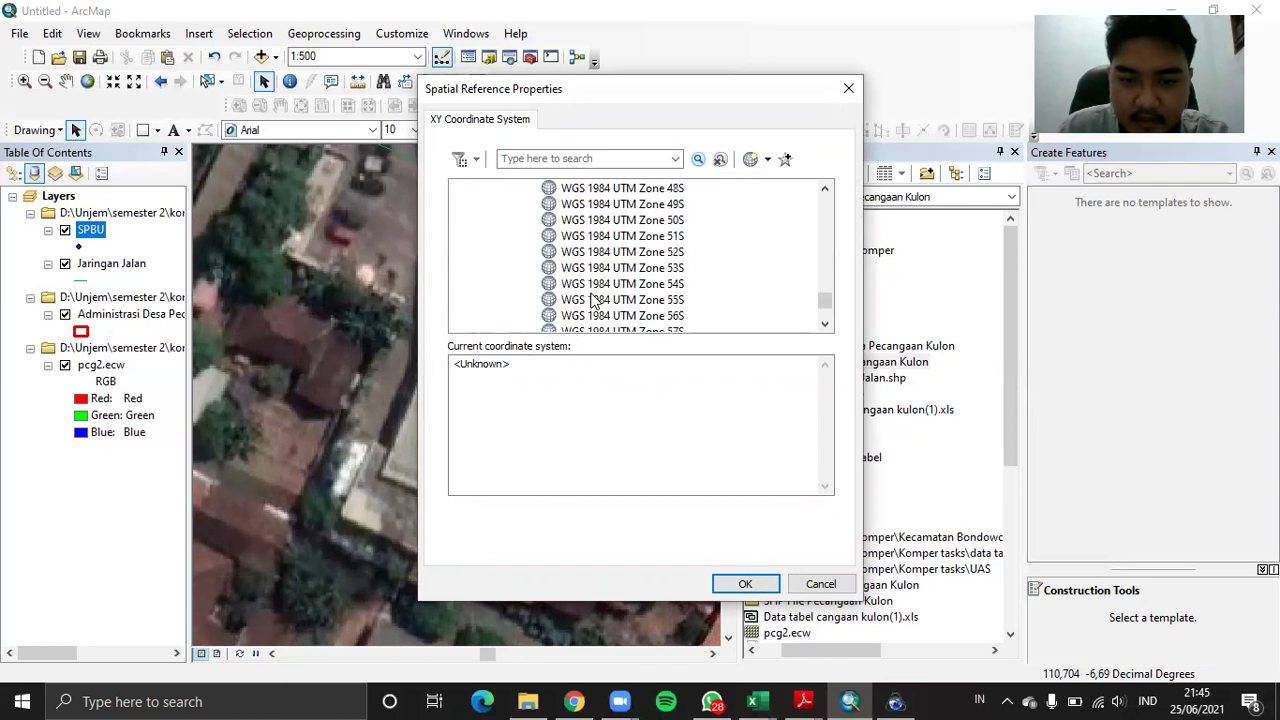
{"action": "left_click", "coordinate": [655, 205]}
{"action": "left_click", "coordinate": [743, 583]}
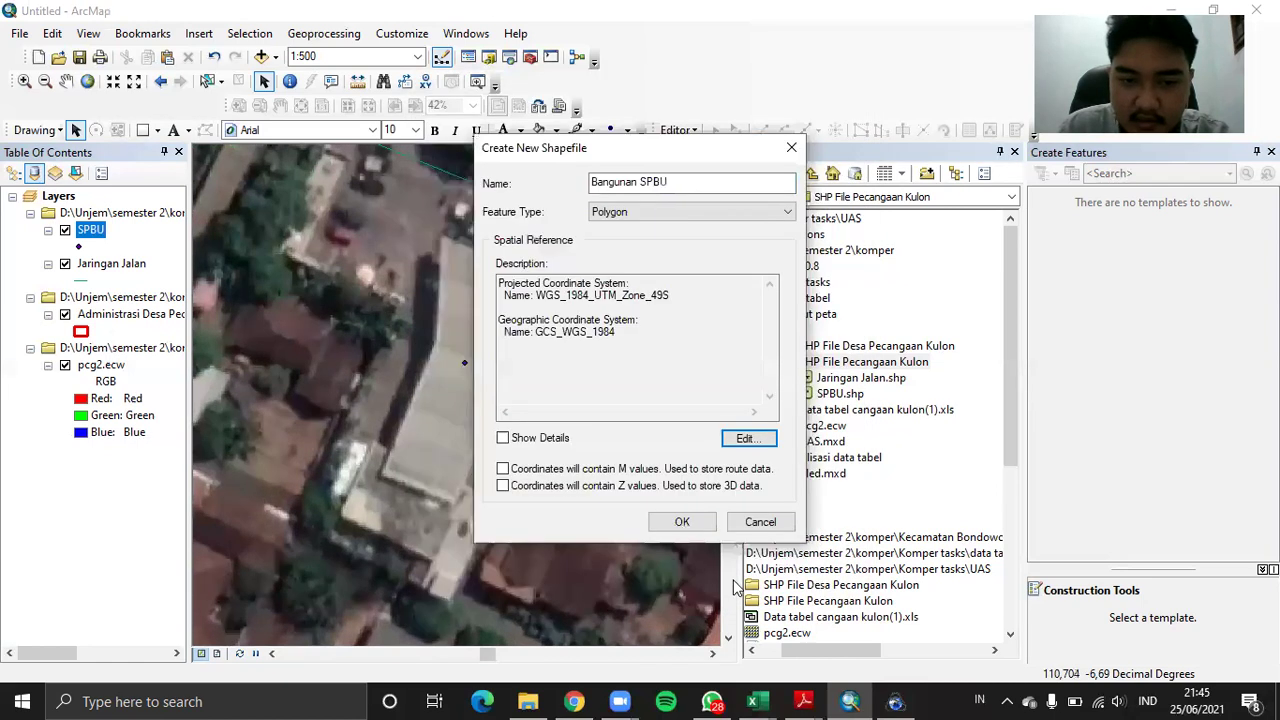
{"action": "left_click", "coordinate": [678, 523]}
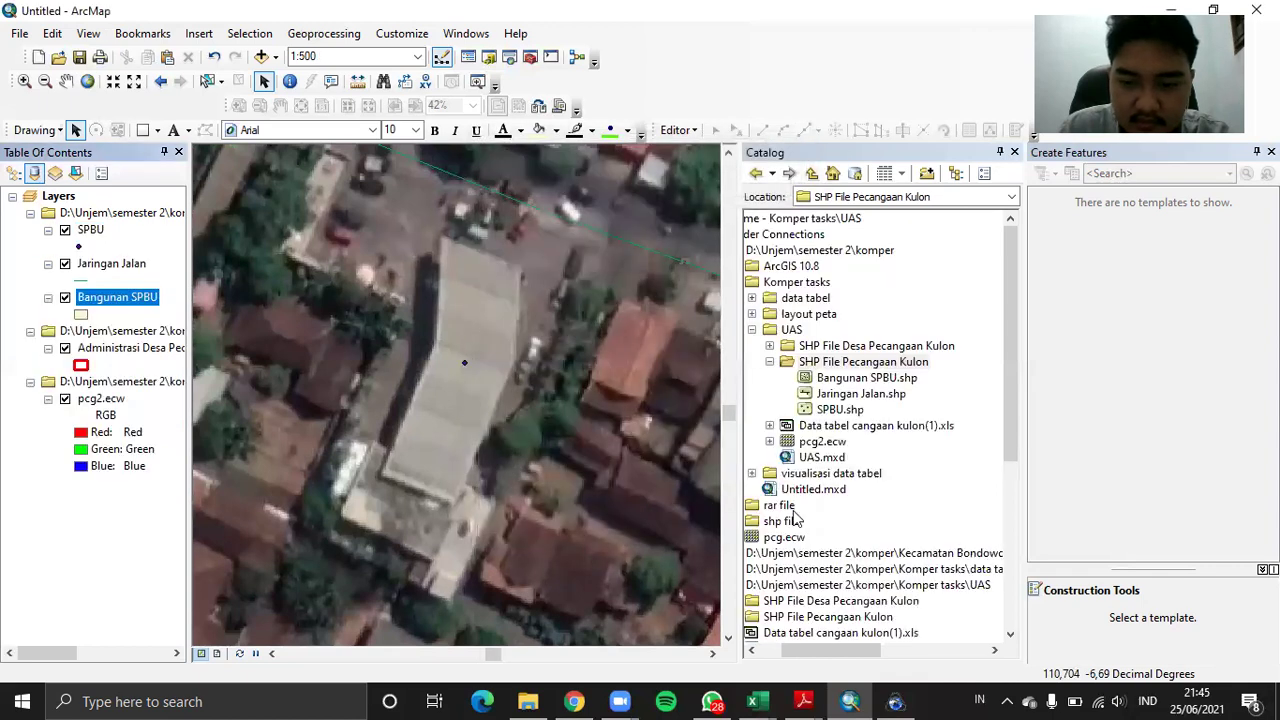
Start an editing session on the Bangunan SPBU layer, continuing past the spatial reference warnings
{"action": "left_click", "coordinate": [676, 130]}
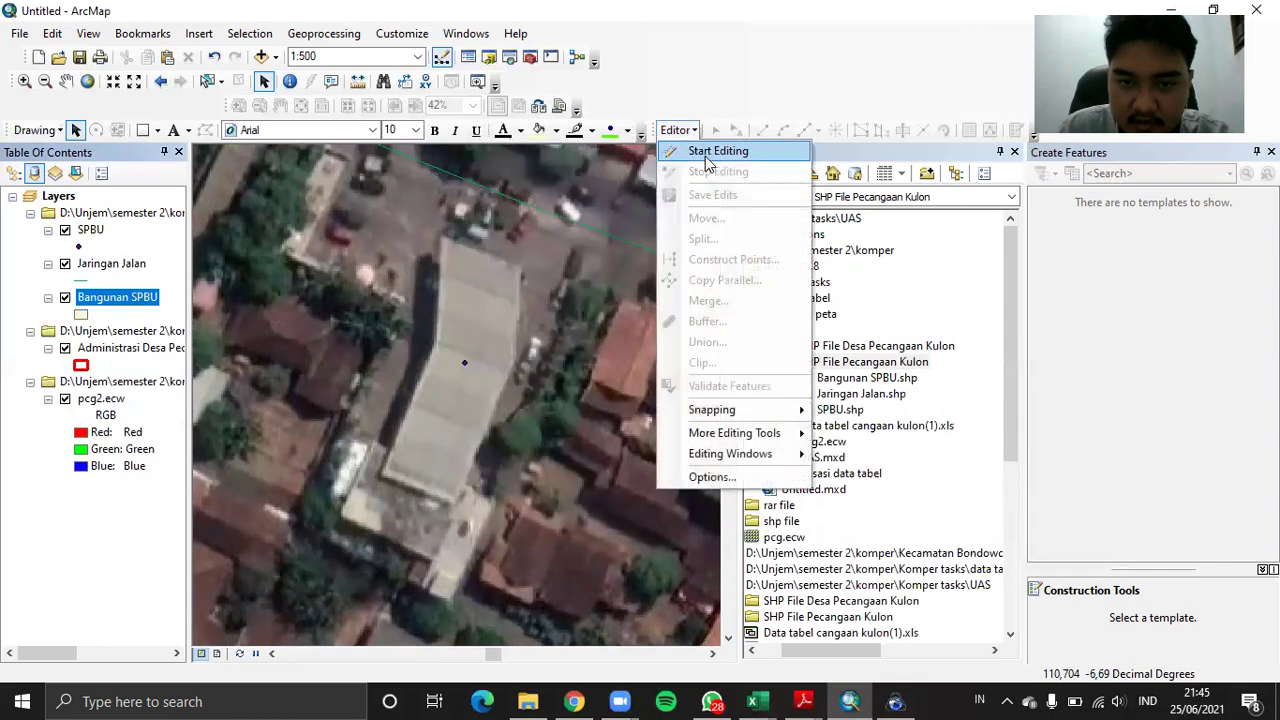
{"action": "left_click", "coordinate": [712, 164]}
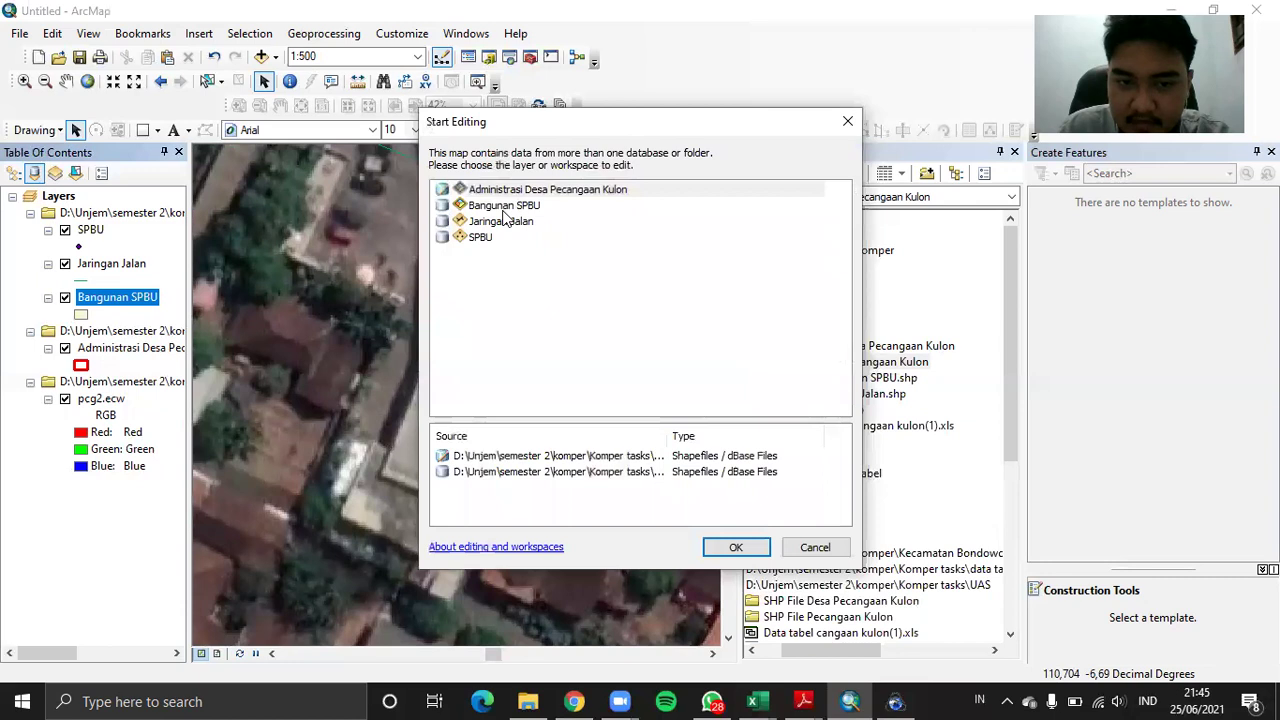
{"action": "left_click", "coordinate": [503, 210]}
{"action": "left_click", "coordinate": [735, 547]}
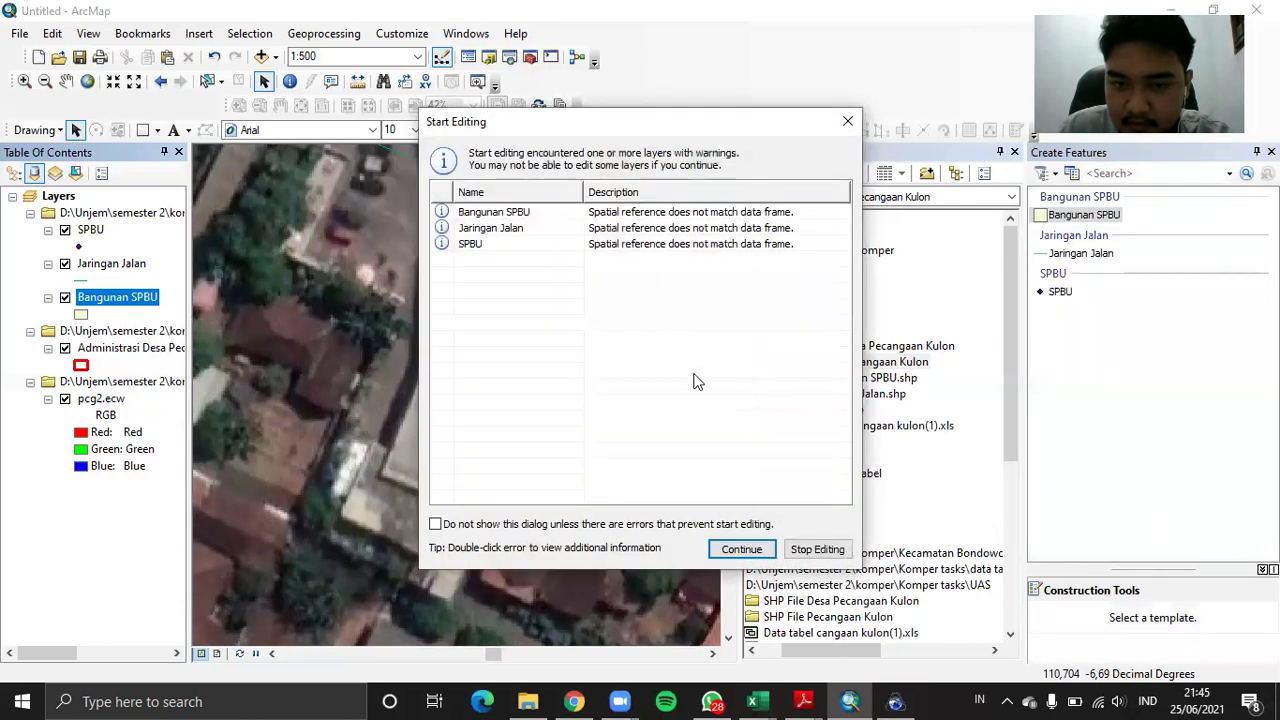
{"action": "left_click", "coordinate": [745, 550]}
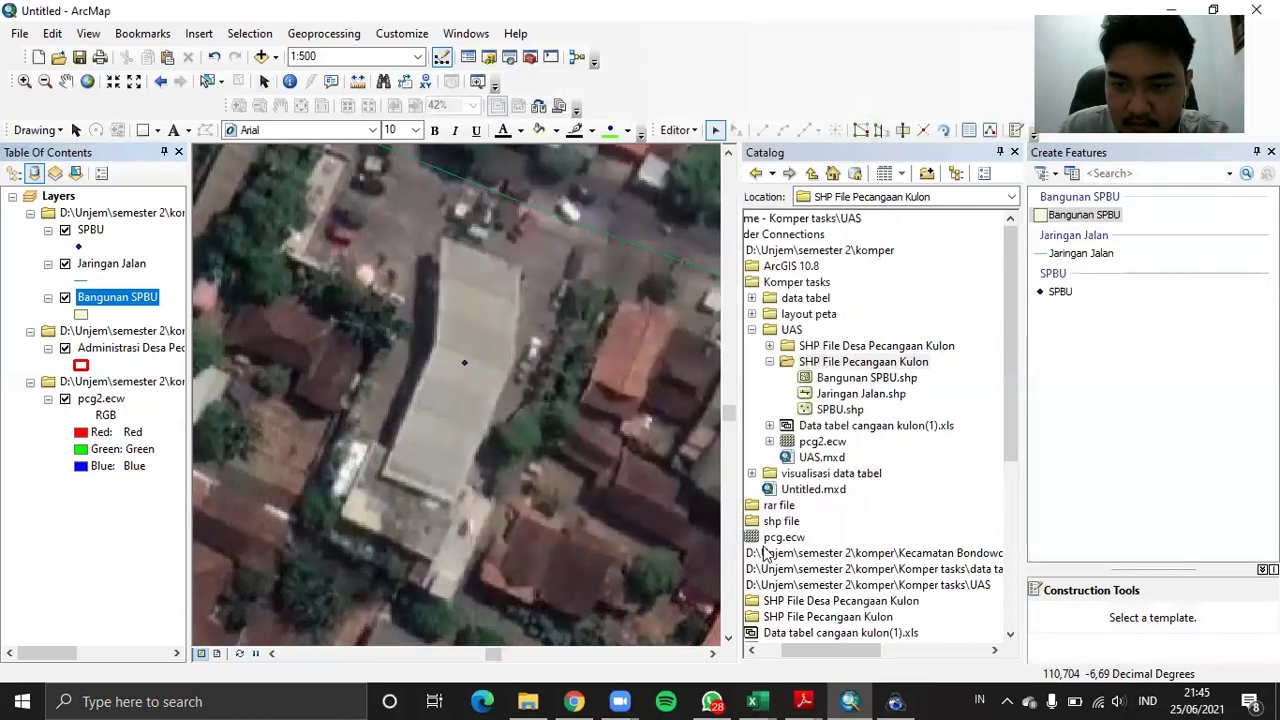
Digitize a six-corner Bangunan SPBU polygon around the long grey-roofed building just south of the main road
{"action": "left_click", "coordinate": [1085, 214]}
{"action": "left_click", "coordinate": [1074, 618]}
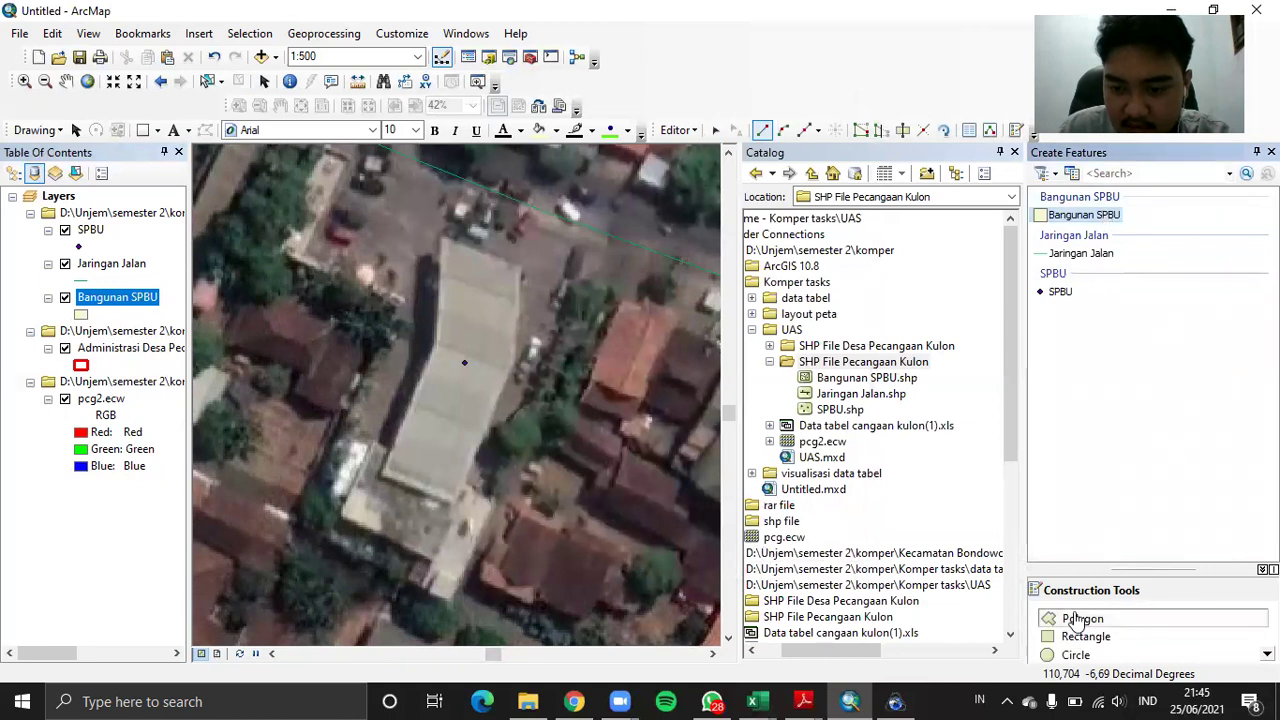
{"action": "left_click", "coordinate": [441, 242]}
{"action": "left_click", "coordinate": [521, 268]}
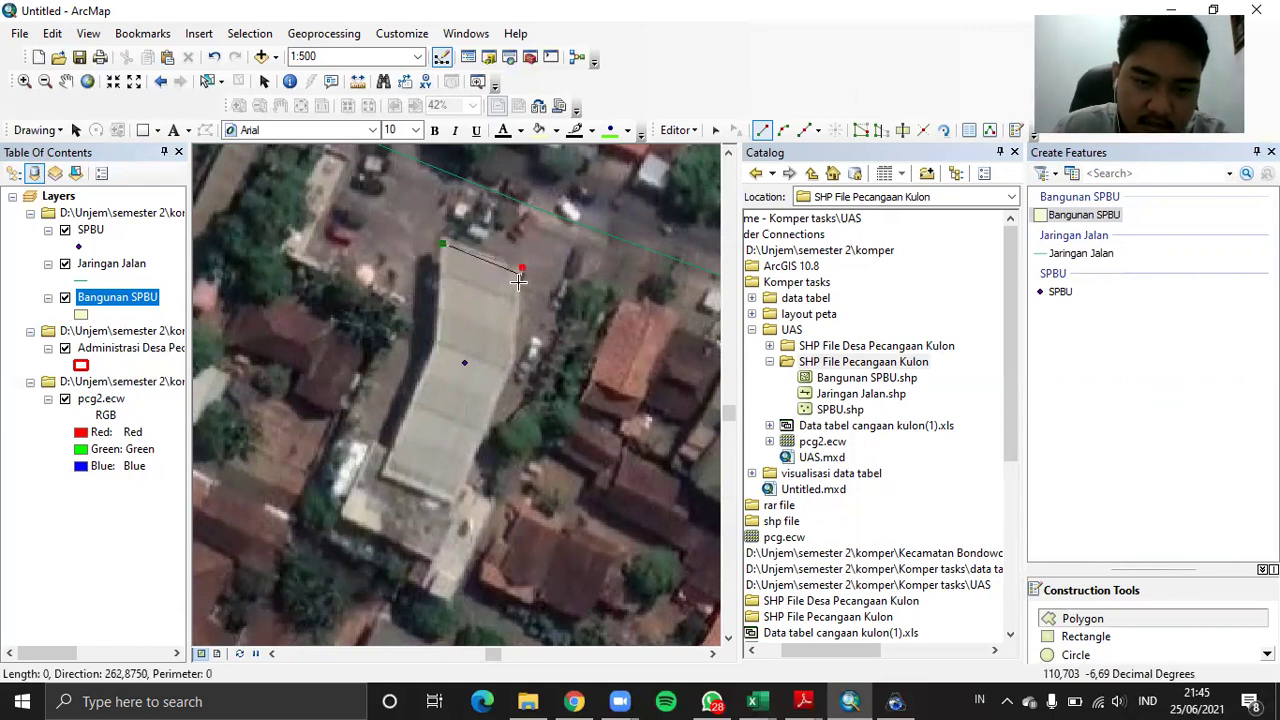
{"action": "left_click", "coordinate": [510, 371]}
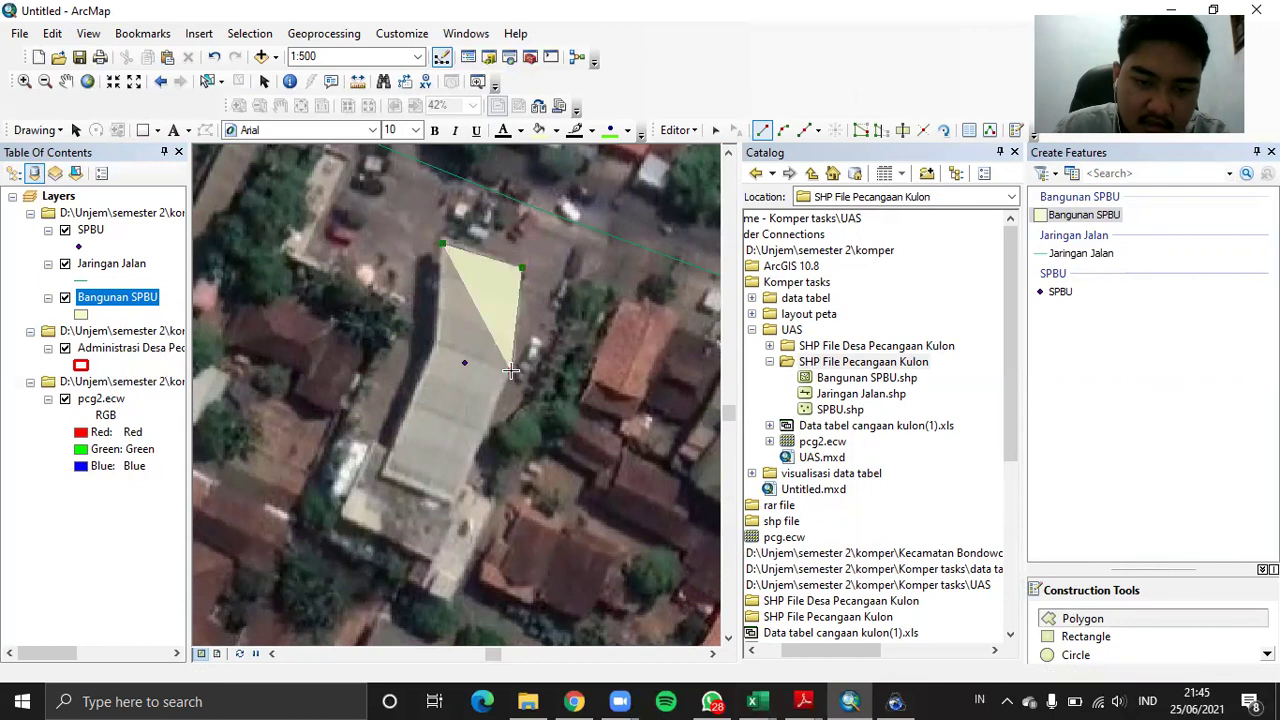
{"action": "left_click", "coordinate": [452, 499]}
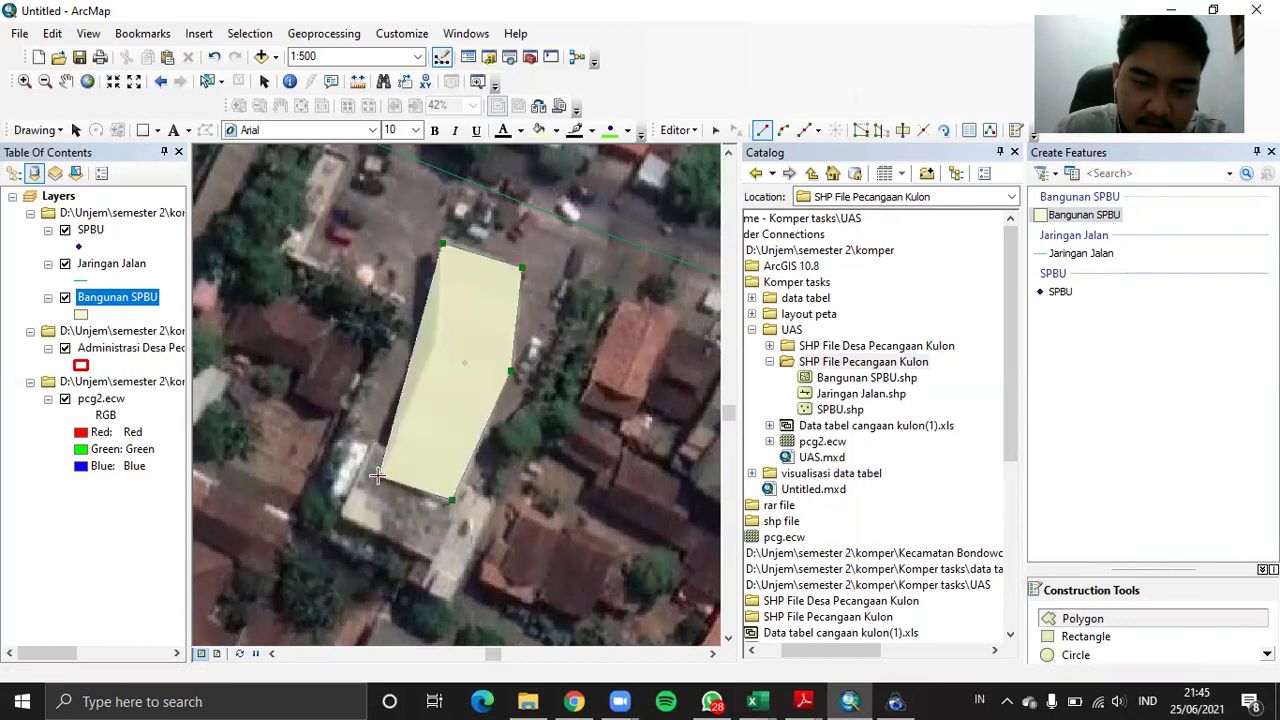
{"action": "left_click", "coordinate": [378, 475]}
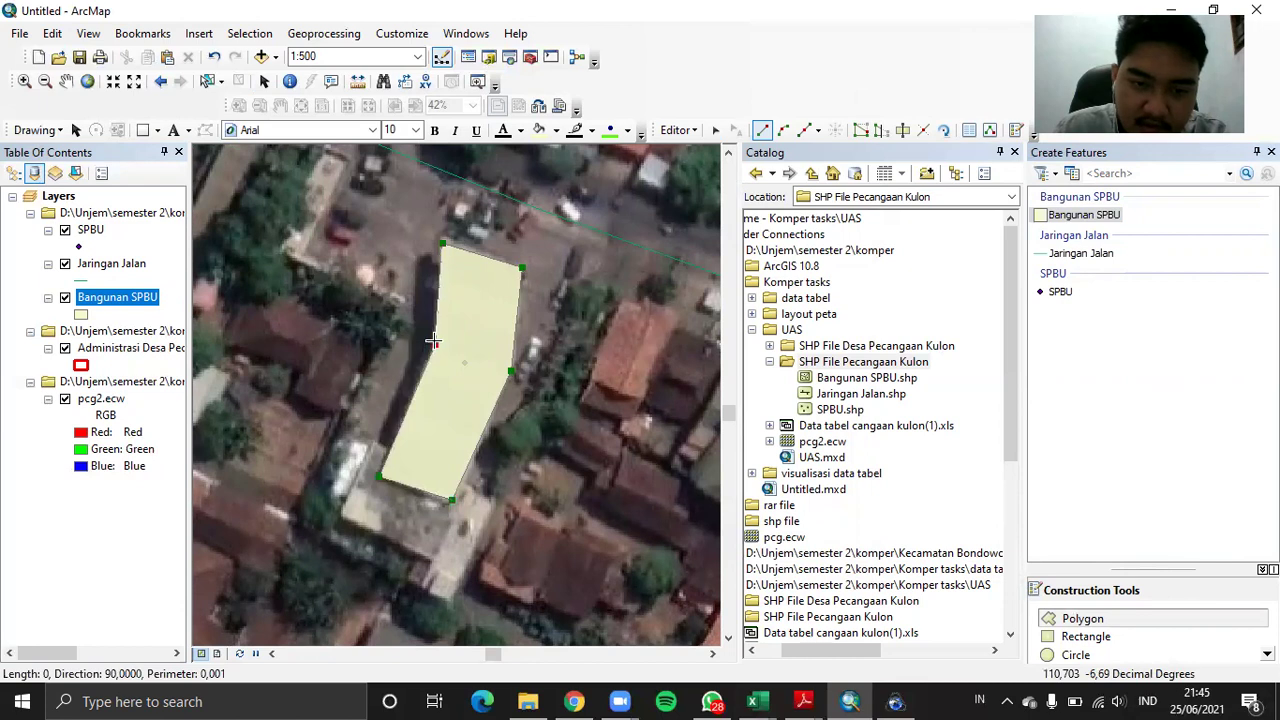
{"action": "double_click", "coordinate": [432, 341]}
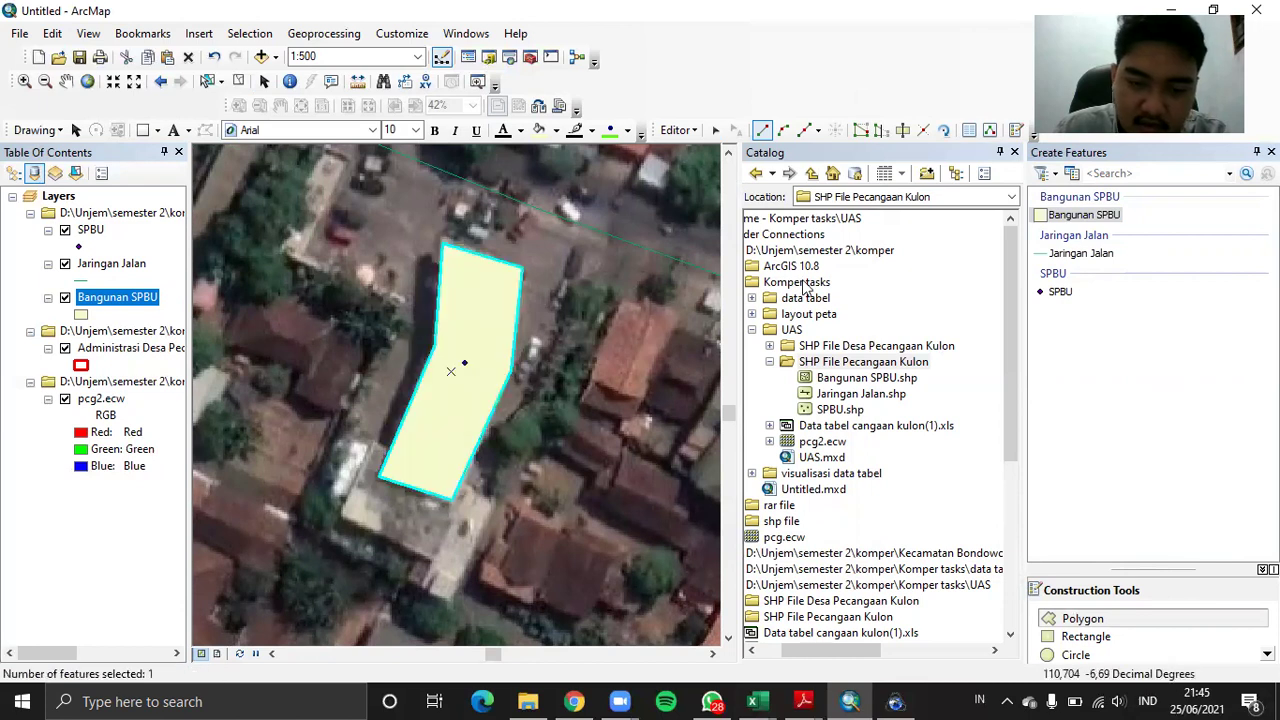
Digitize a second Bangunan SPBU polygon over the wider building adjoining the southern end of the long building
{"action": "left_click", "coordinate": [470, 490]}
{"action": "left_click", "coordinate": [498, 505]}
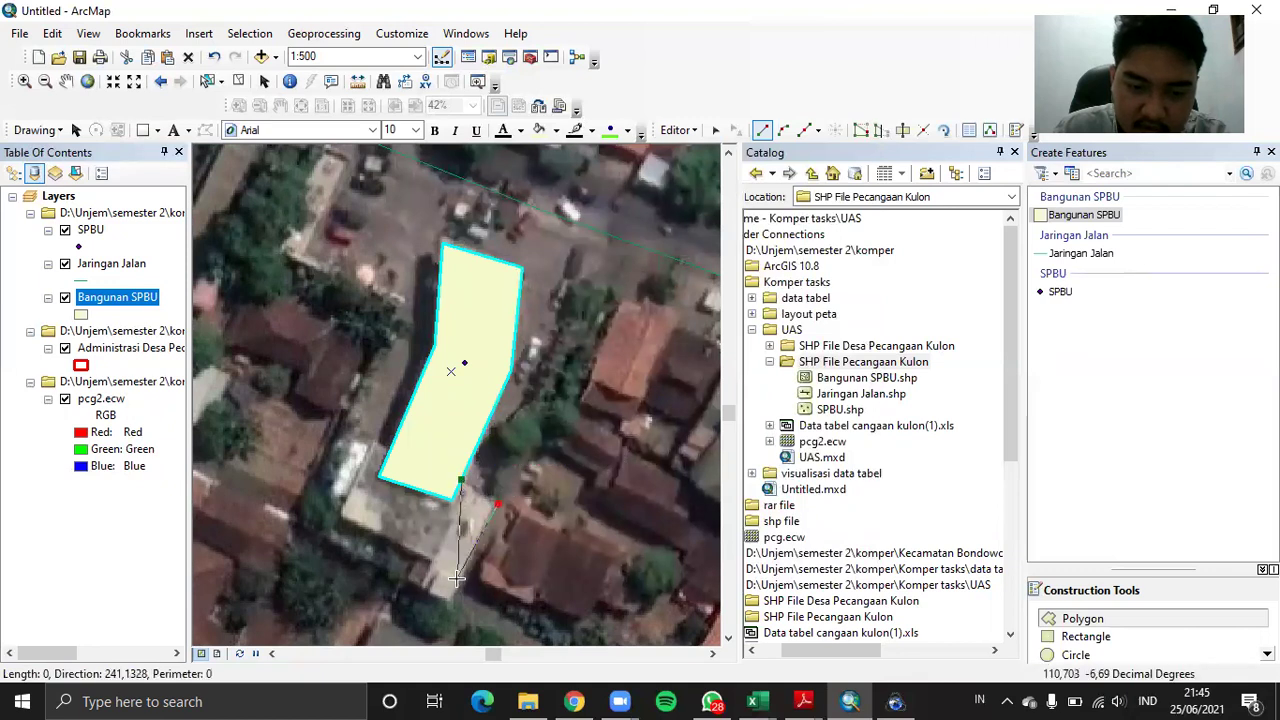
{"action": "left_click", "coordinate": [445, 598]}
{"action": "left_click", "coordinate": [332, 538]}
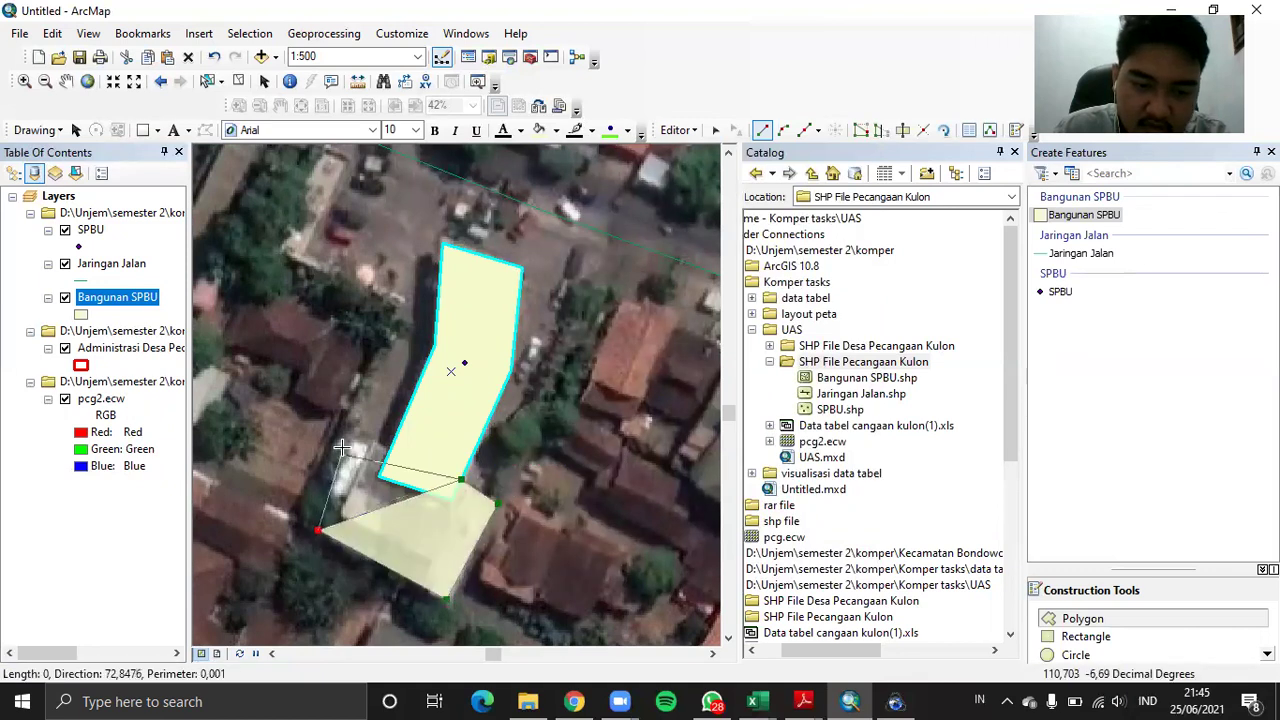
{"action": "left_click", "coordinate": [341, 434]}
{"action": "double_click", "coordinate": [383, 449]}
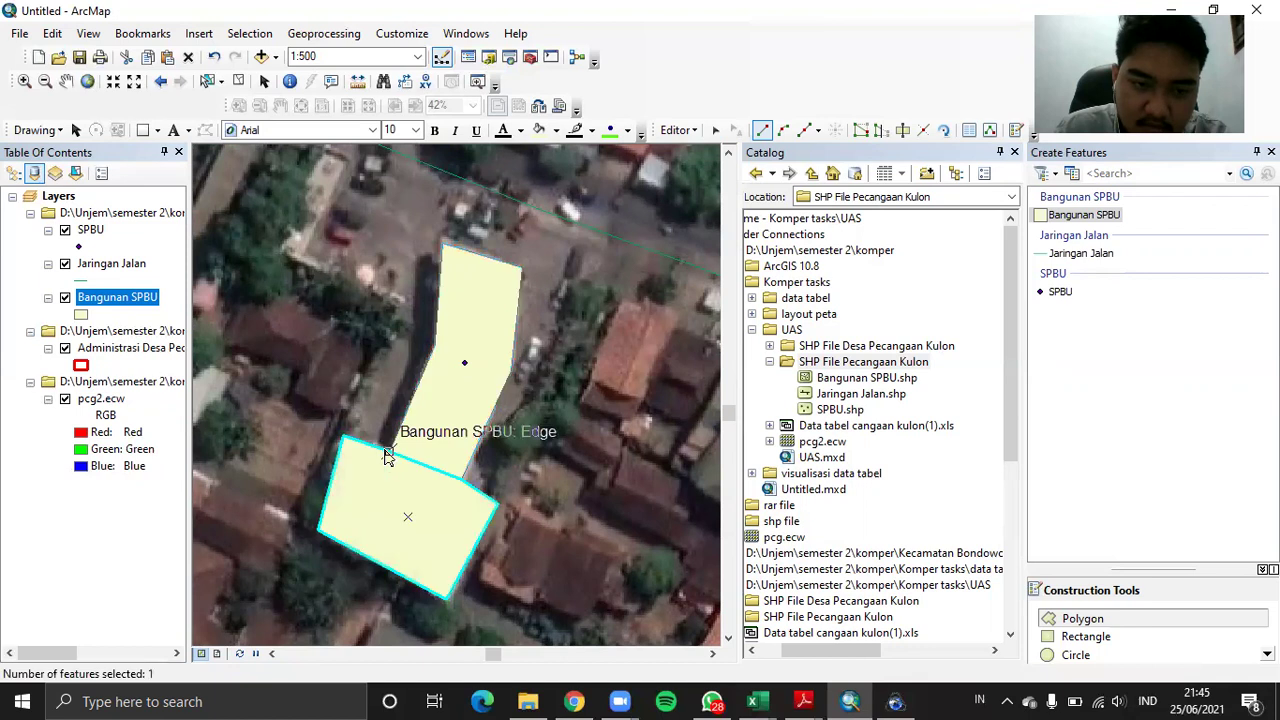
Digitize a small four-corner Bangunan SPBU polygon over the little structure west of the long building's northern end
{"action": "left_click", "coordinate": [334, 268]}
{"action": "left_click", "coordinate": [330, 286]}
{"action": "left_click", "coordinate": [373, 302]}
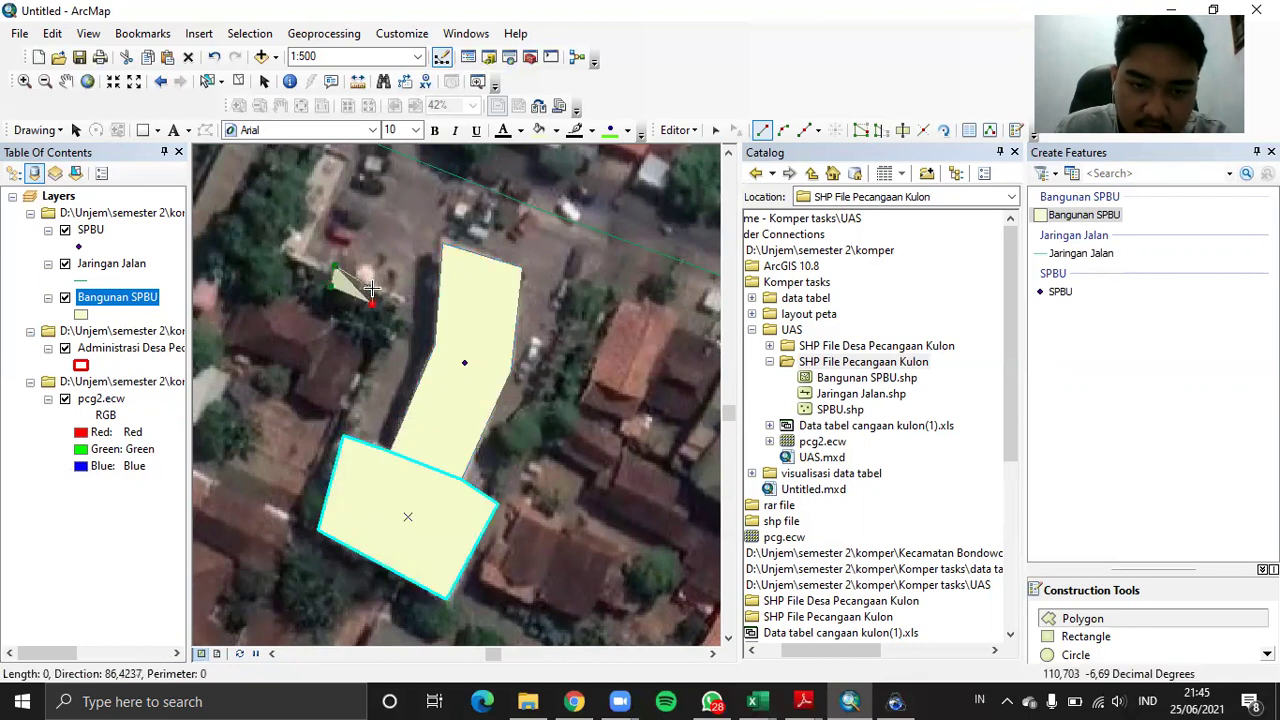
{"action": "double_click", "coordinate": [371, 283]}
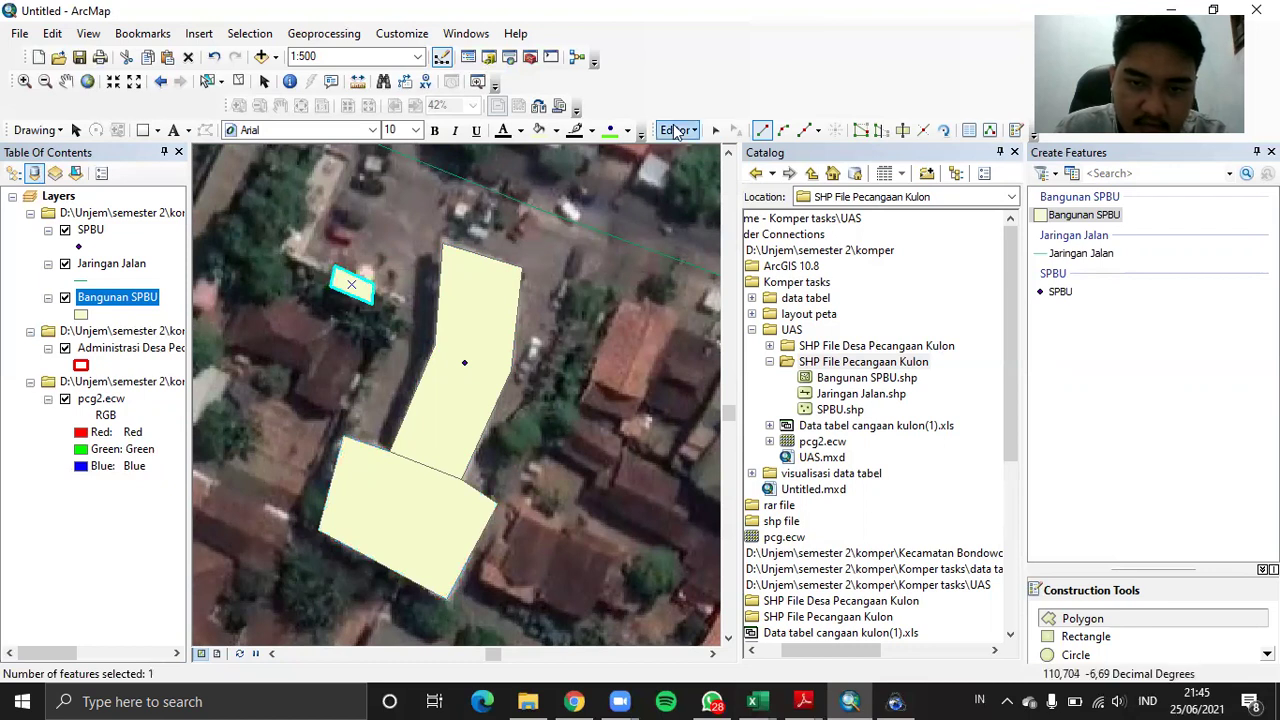
Save the Bangunan SPBU polygon edits and stop the editing session
{"action": "left_click", "coordinate": [678, 130]}
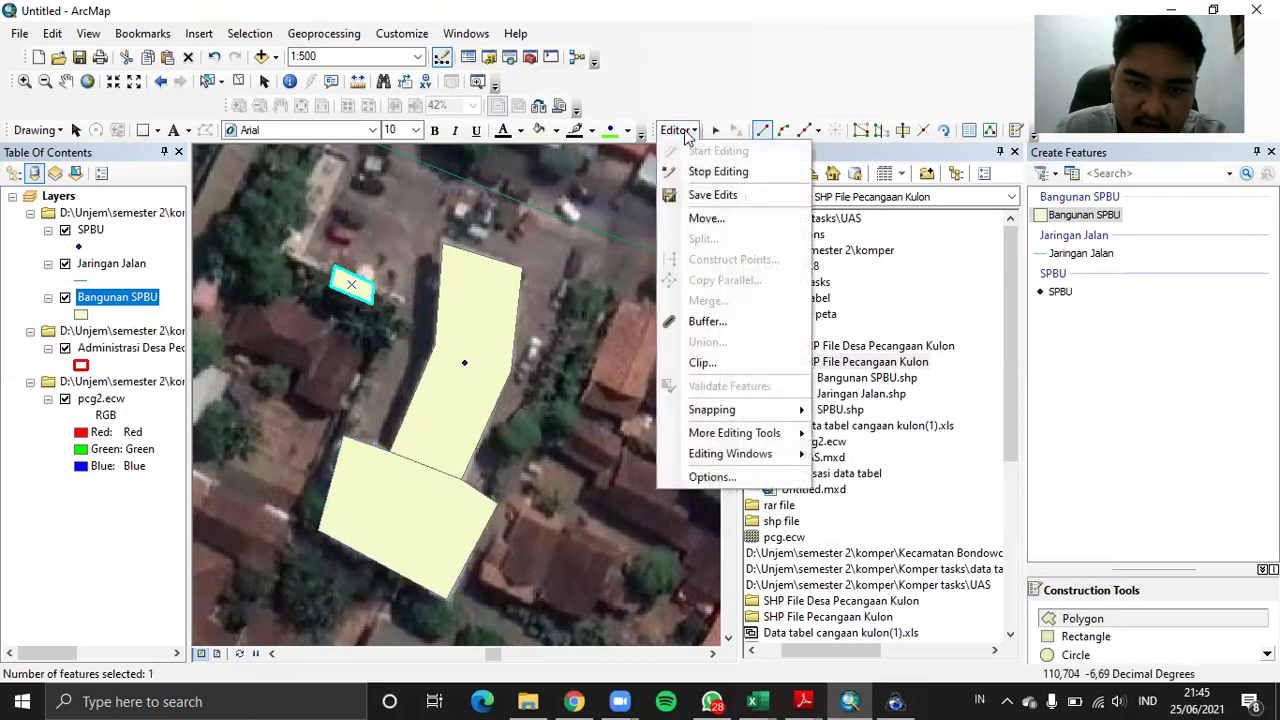
{"action": "left_click", "coordinate": [712, 195]}
{"action": "left_click", "coordinate": [678, 130]}
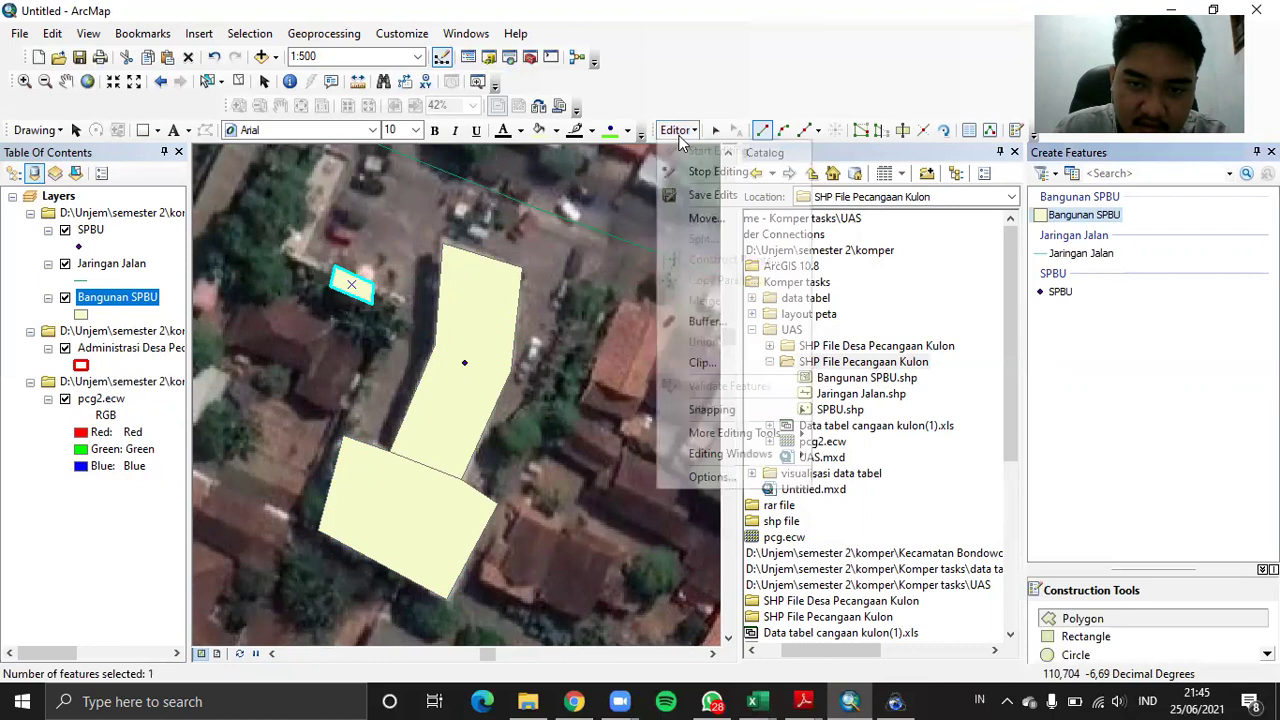
{"action": "left_click", "coordinate": [705, 172]}
{"action": "scroll", "coordinate": [544, 337], "scroll_direction": "down", "scroll_amount": 3}
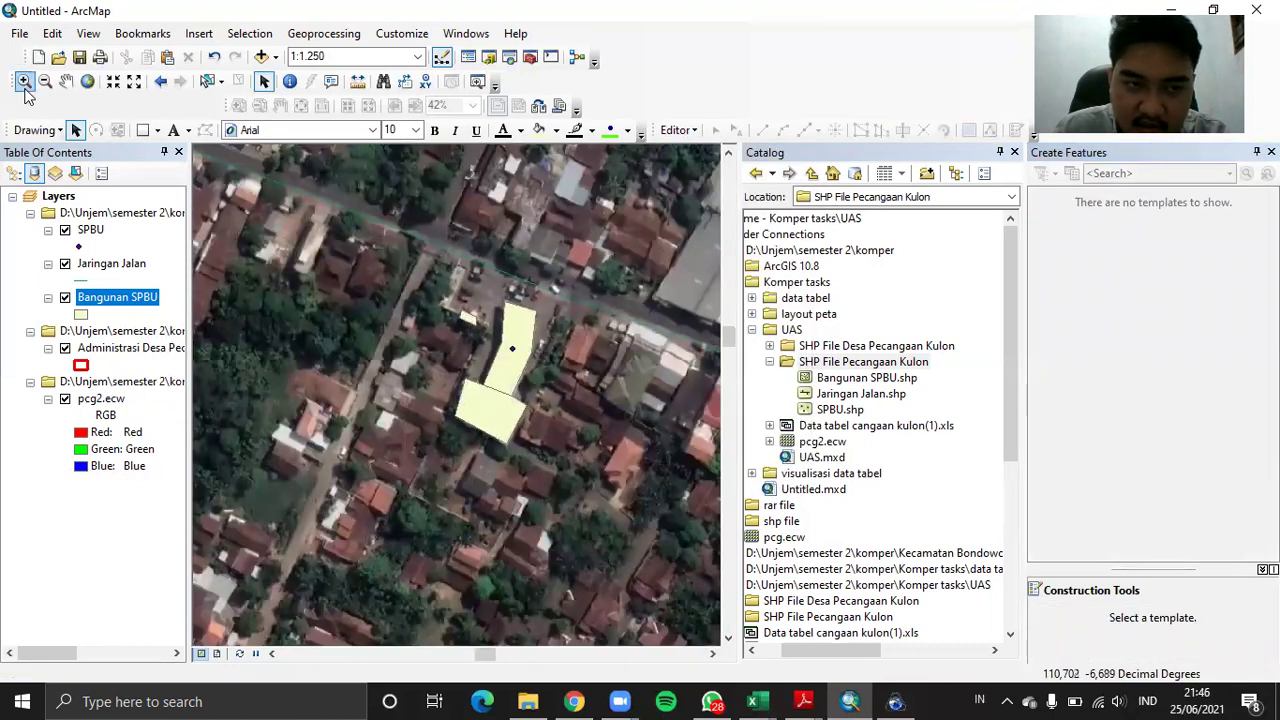
{"action": "left_click", "coordinate": [65, 81]}
{"action": "left_click_drag", "start_coordinate": [580, 376], "coordinate": [467, 334]}
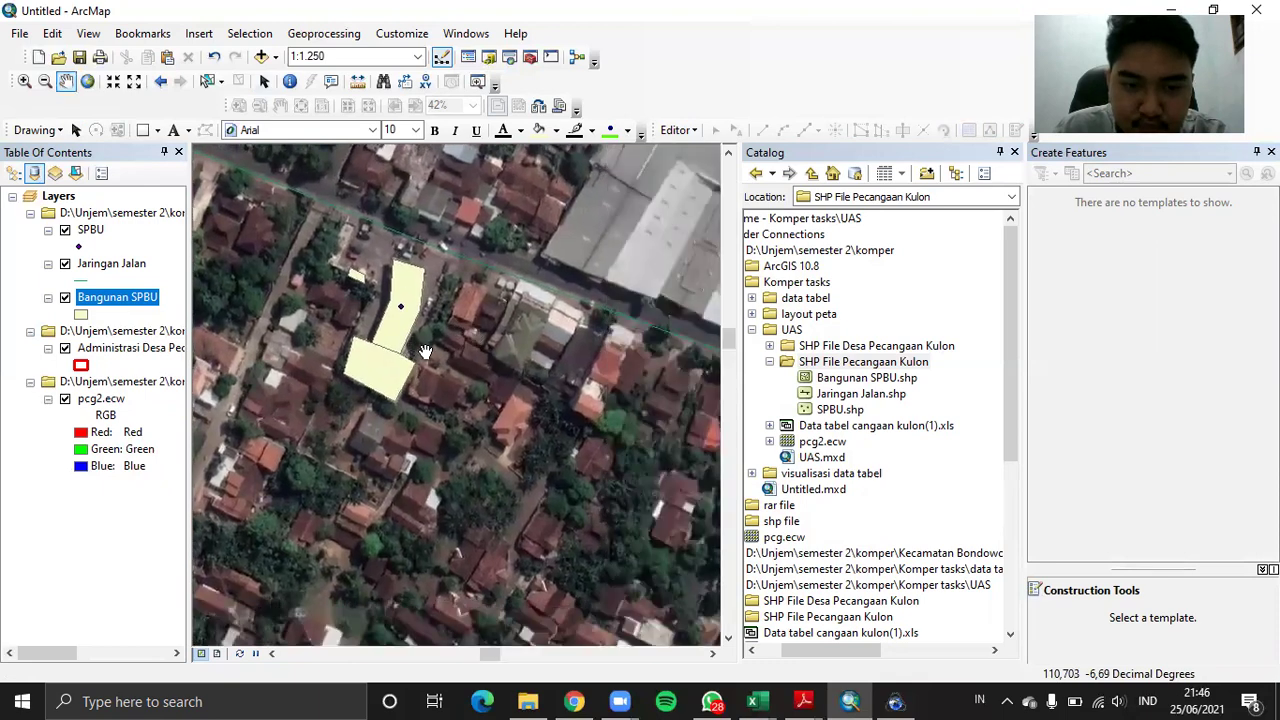
{"action": "scroll", "coordinate": [459, 360], "scroll_direction": "down", "scroll_amount": 2}
{"action": "scroll", "coordinate": [459, 360], "scroll_direction": "up", "scroll_amount": 4}
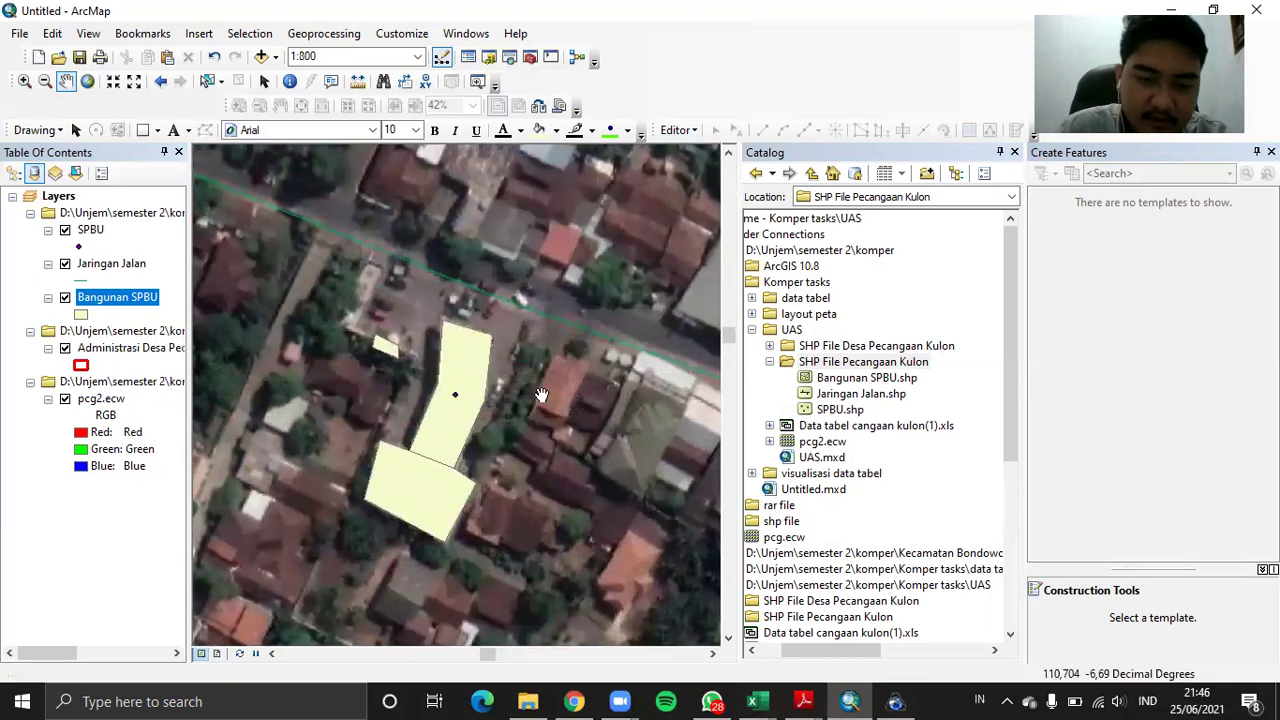
Set the fill color of the Bangunan SPBU layer's polygon symbol to red
{"action": "left_click", "coordinate": [80, 314]}
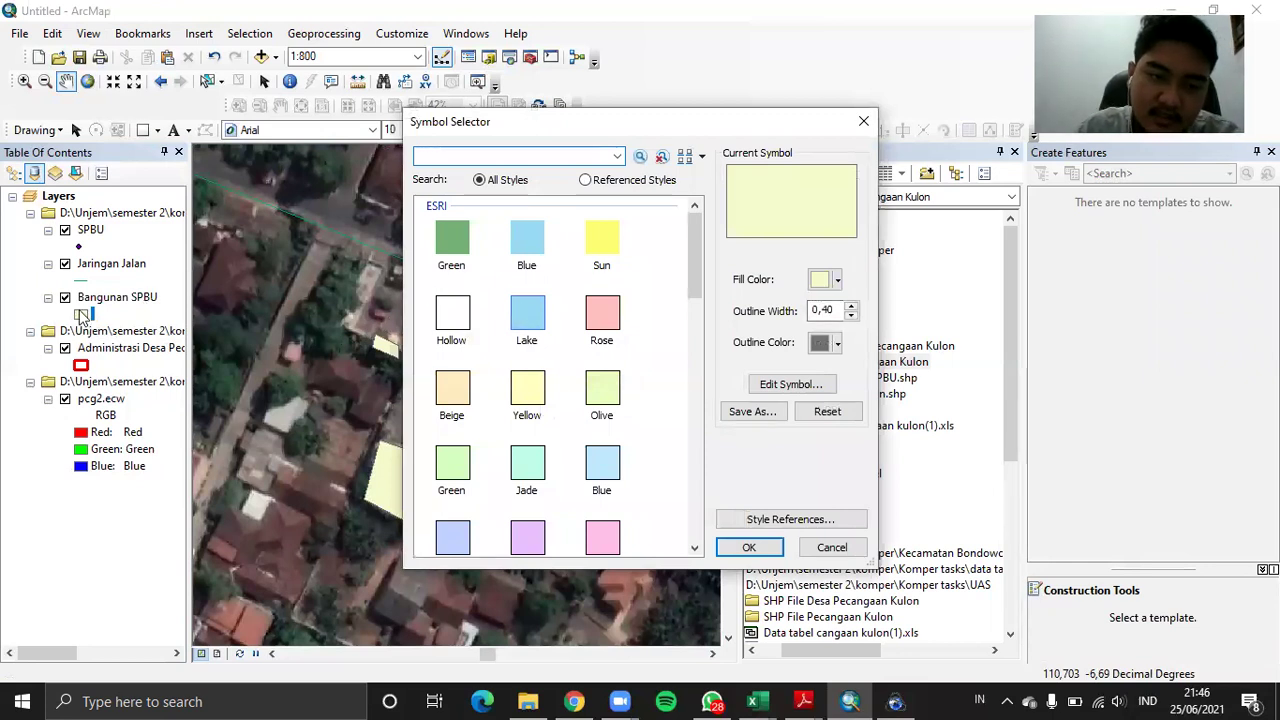
{"action": "left_click", "coordinate": [863, 121]}
{"action": "left_click", "coordinate": [84, 314]}
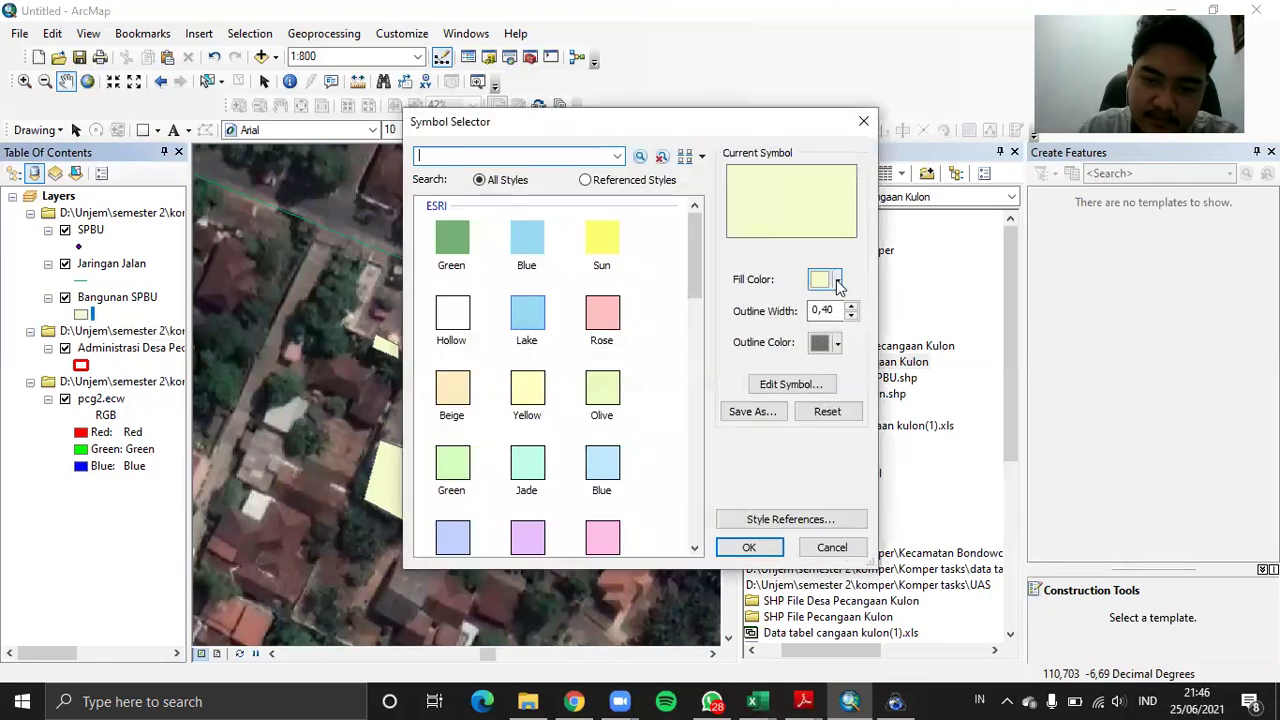
{"action": "left_click", "coordinate": [837, 281]}
{"action": "left_click", "coordinate": [835, 364]}
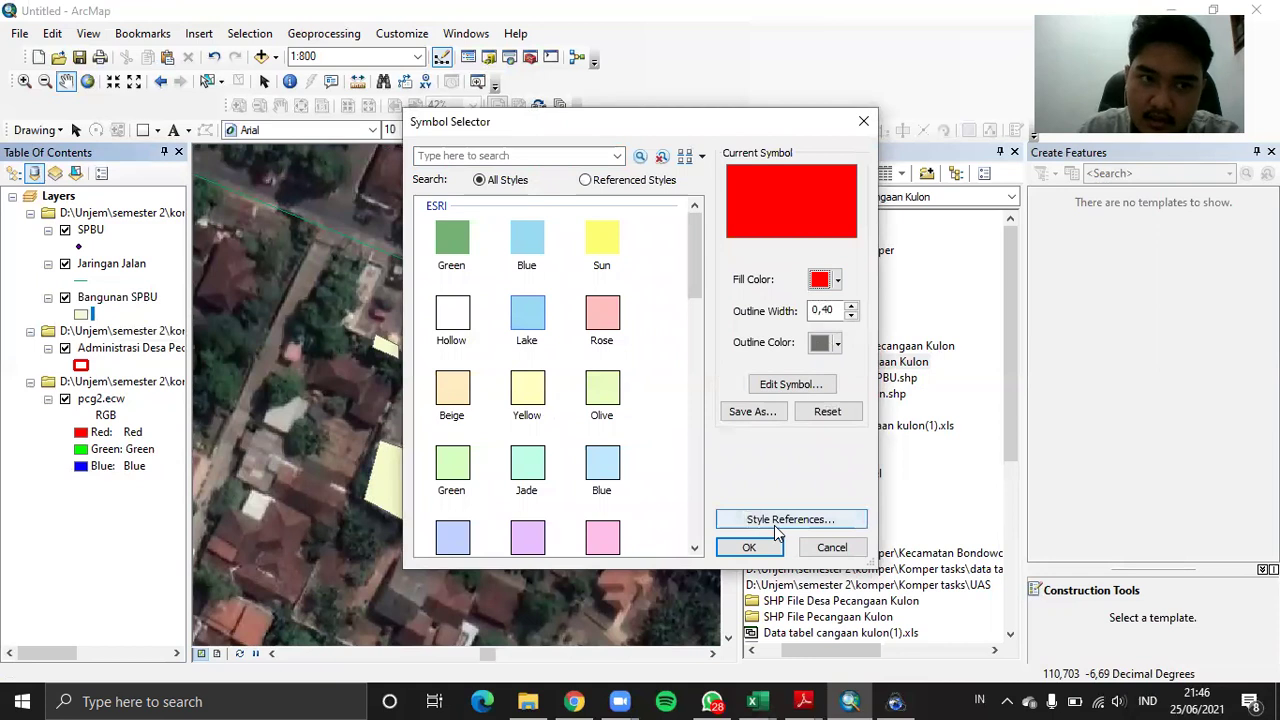
{"action": "left_click", "coordinate": [749, 547]}
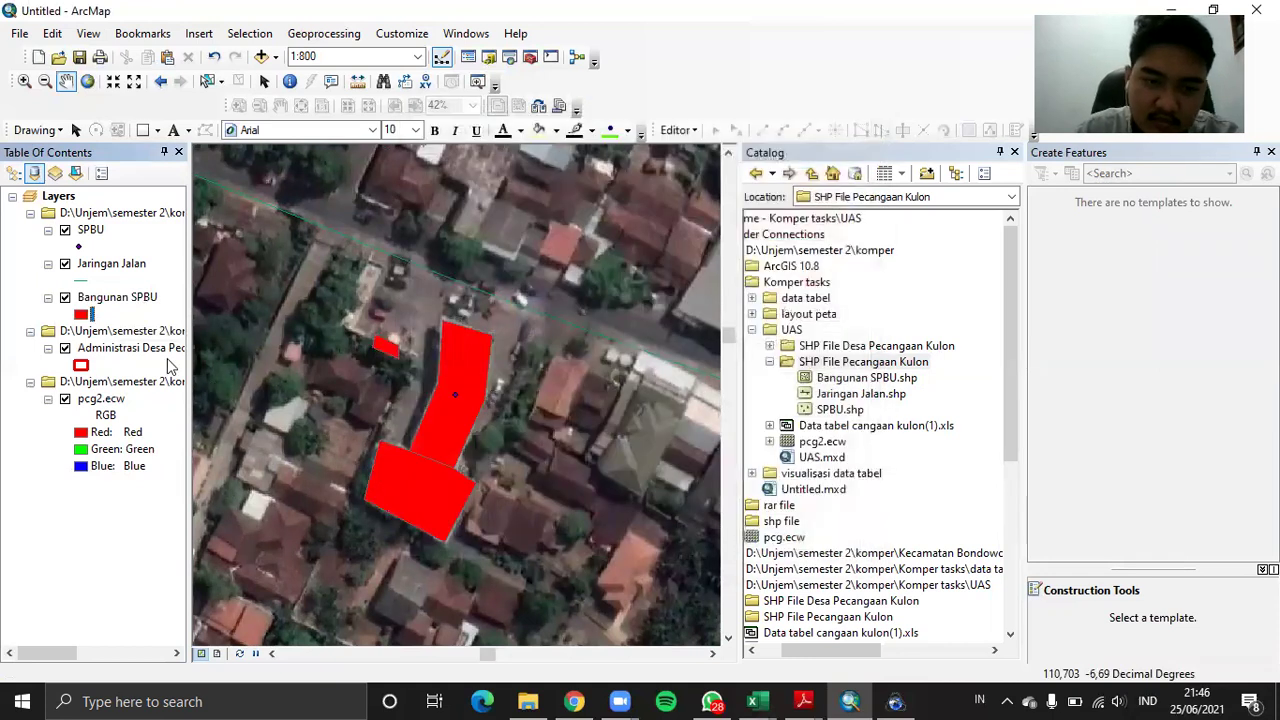
Set the SPBU layer's point marker size to 5
{"action": "left_click", "coordinate": [79, 247]}
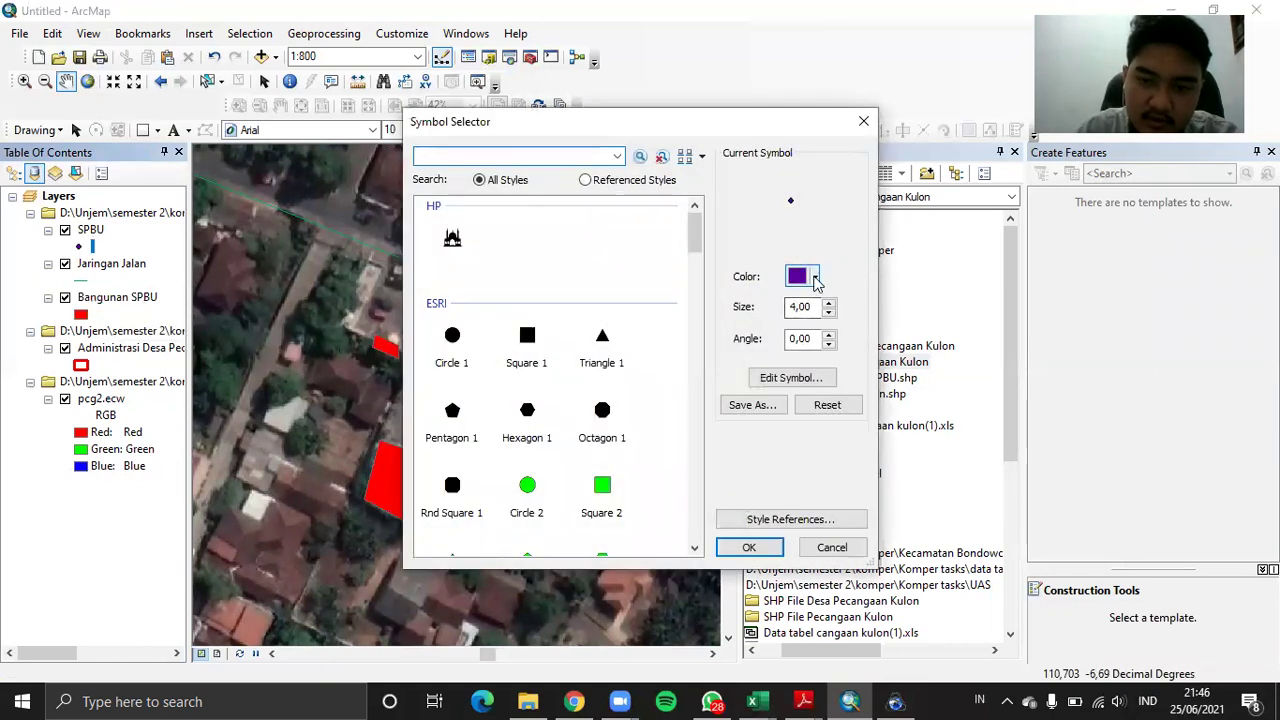
{"action": "left_click_drag", "start_coordinate": [818, 307], "coordinate": [765, 322]}
{"action": "type", "text": "8"}
{"action": "left_click", "coordinate": [749, 547]}
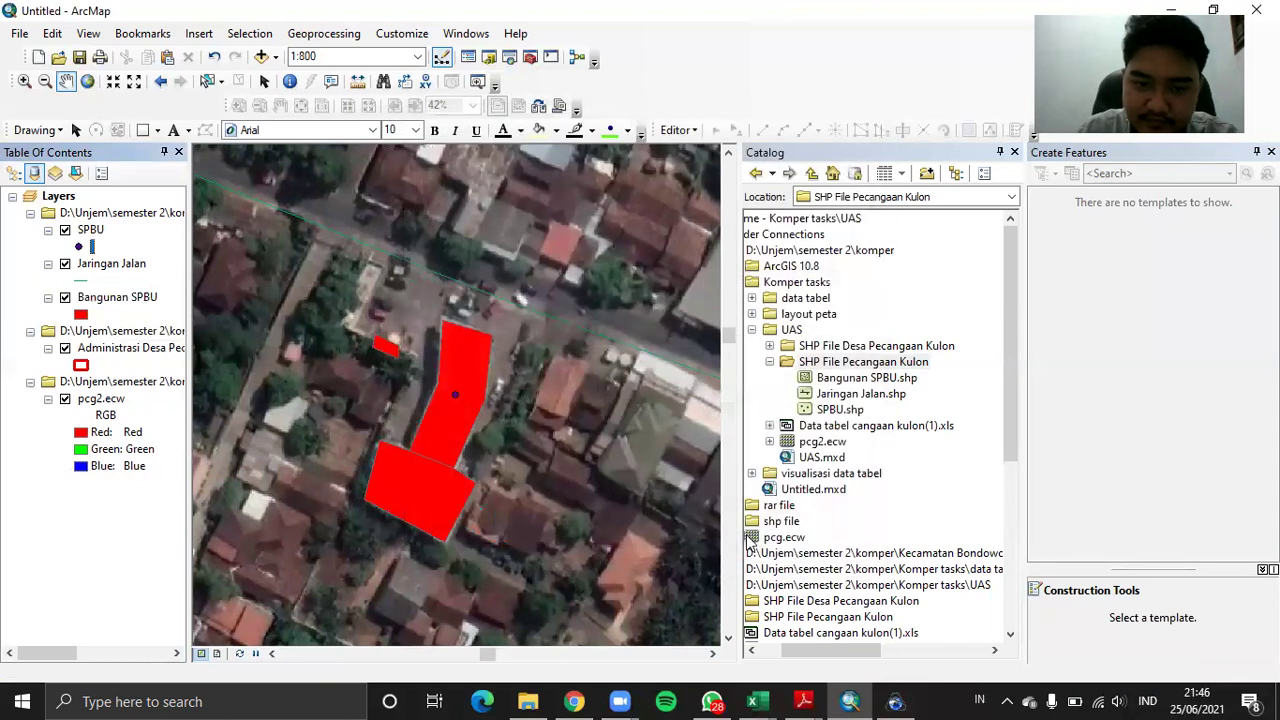
Change the SPBU layer's marker type to Character Marker Symbol and browse the ESRI Default Marker characters
{"action": "left_click", "coordinate": [79, 247]}
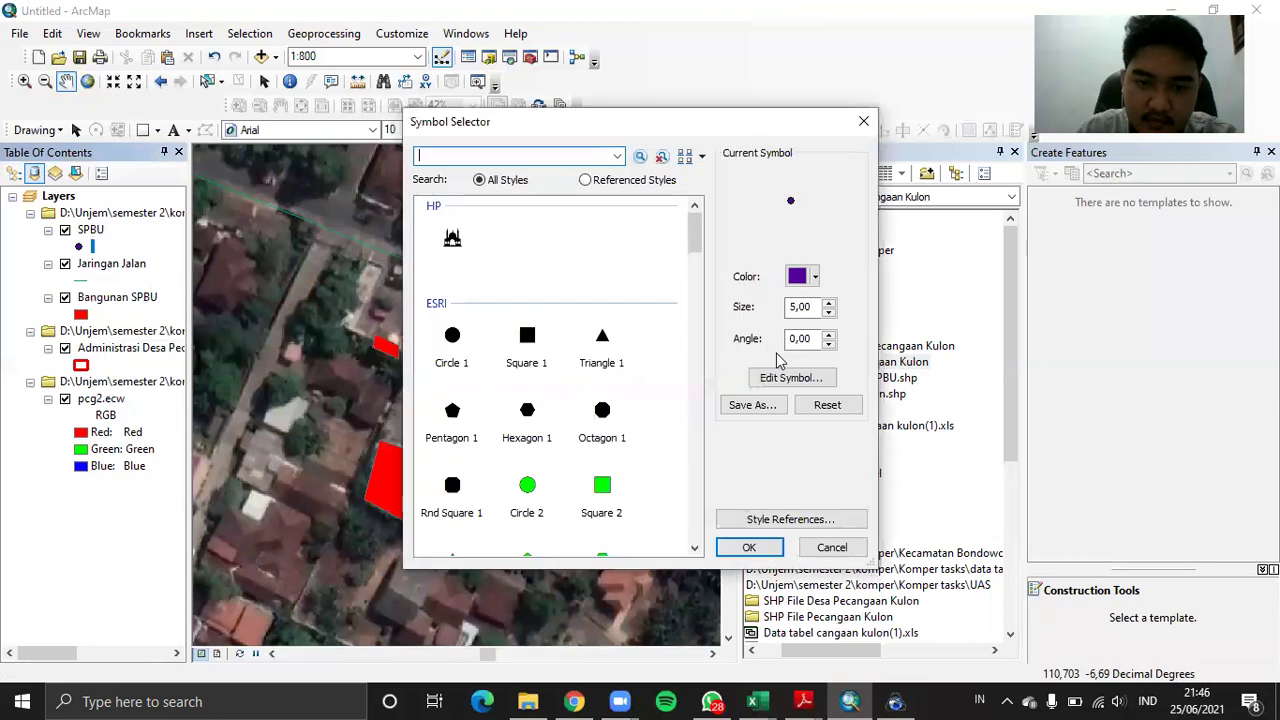
{"action": "left_click", "coordinate": [790, 378]}
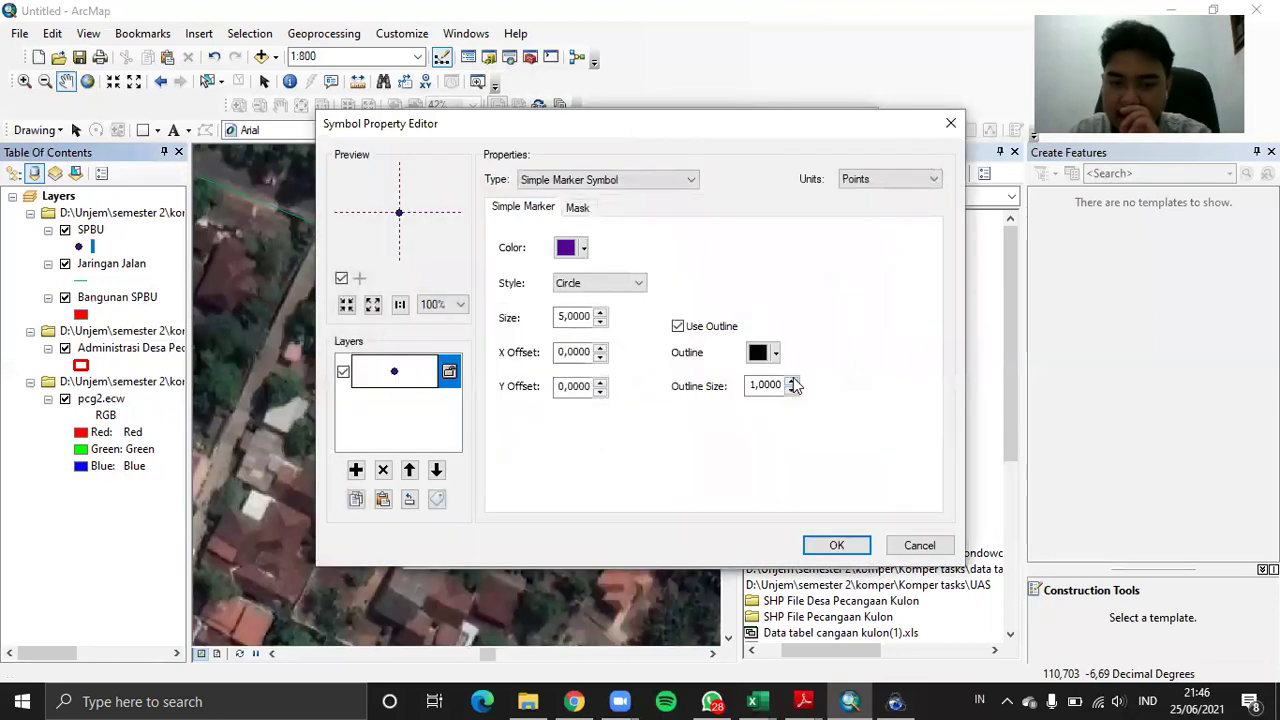
{"action": "left_click", "coordinate": [686, 180]}
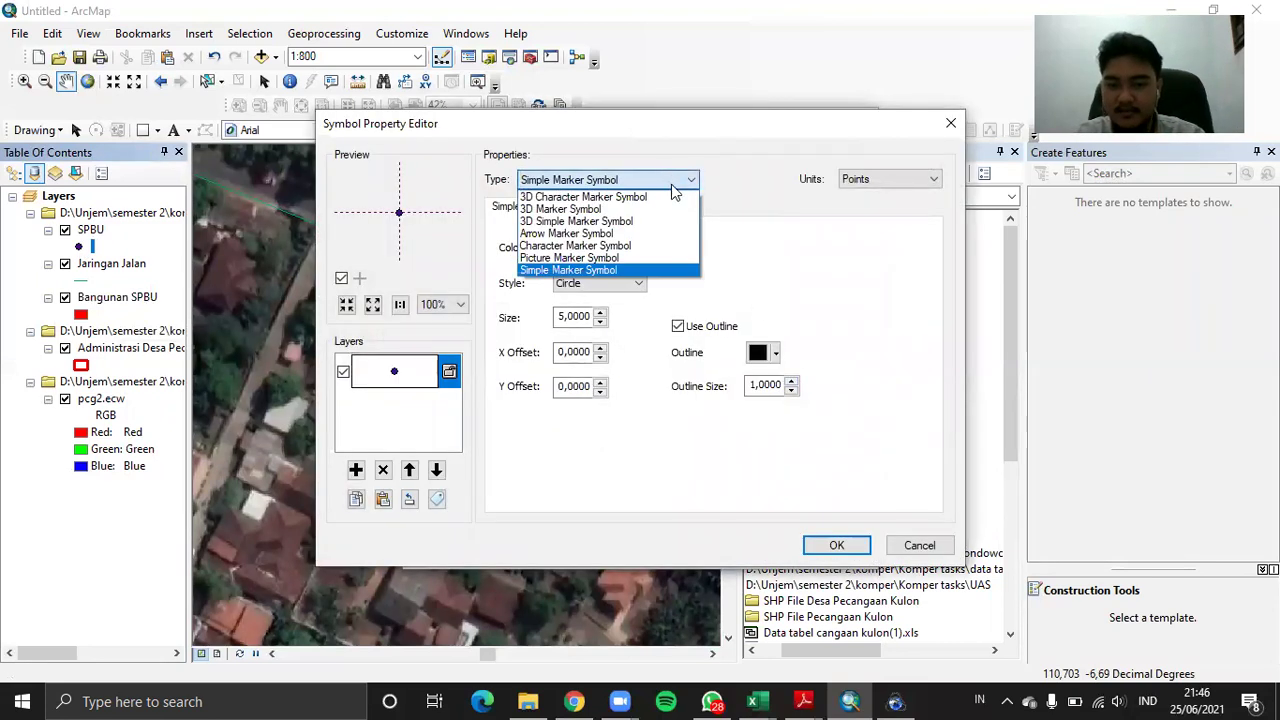
{"action": "left_click", "coordinate": [643, 250]}
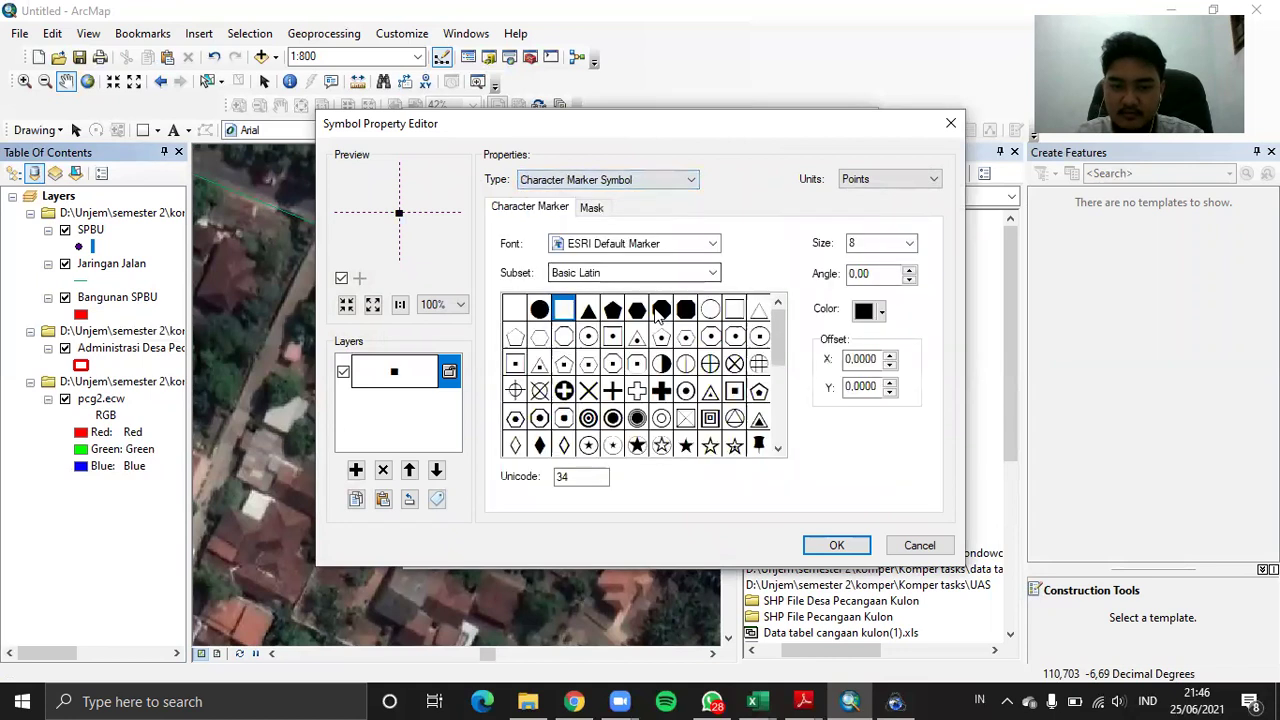
{"action": "scroll", "coordinate": [685, 370], "scroll_direction": "down", "scroll_amount": 3}
{"action": "scroll", "coordinate": [685, 370], "scroll_direction": "up", "scroll_amount": 3}
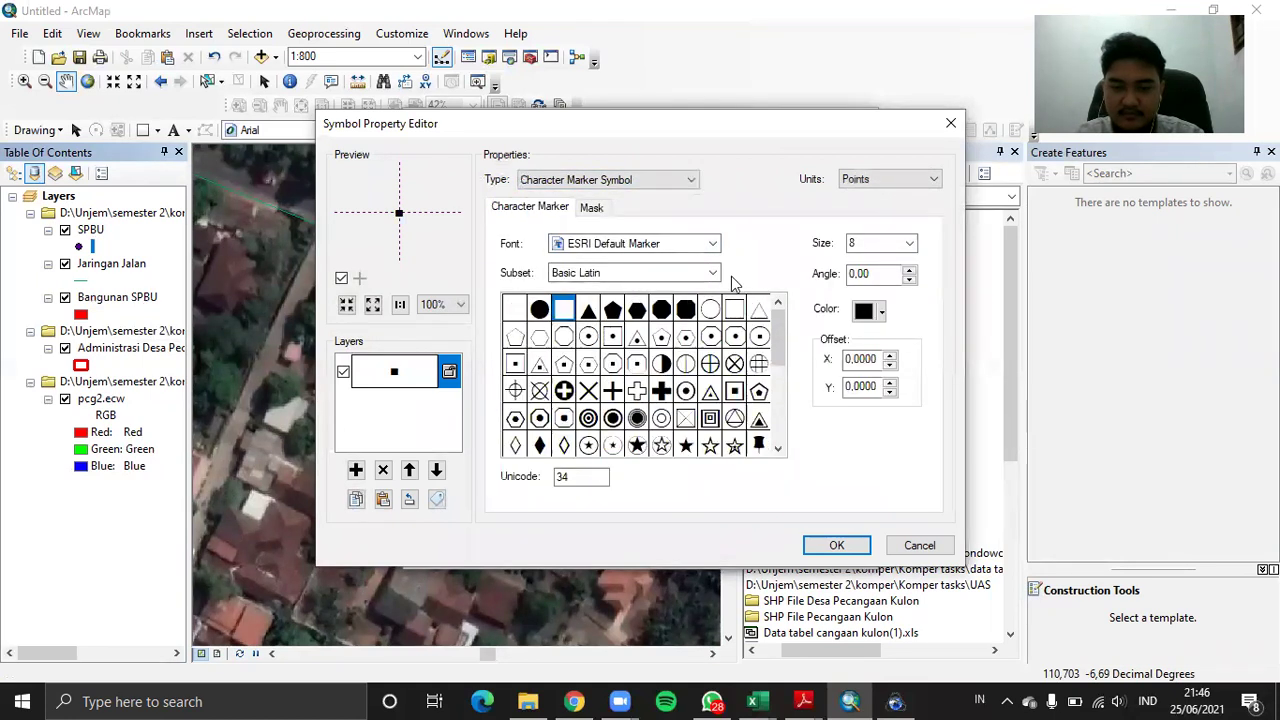
Set the SPBU character marker's font to ESRI Commodities, look through its characters and apply the symbol properties
{"action": "left_click", "coordinate": [706, 245]}
{"action": "scroll", "coordinate": [652, 312], "scroll_direction": "up", "scroll_amount": 2}
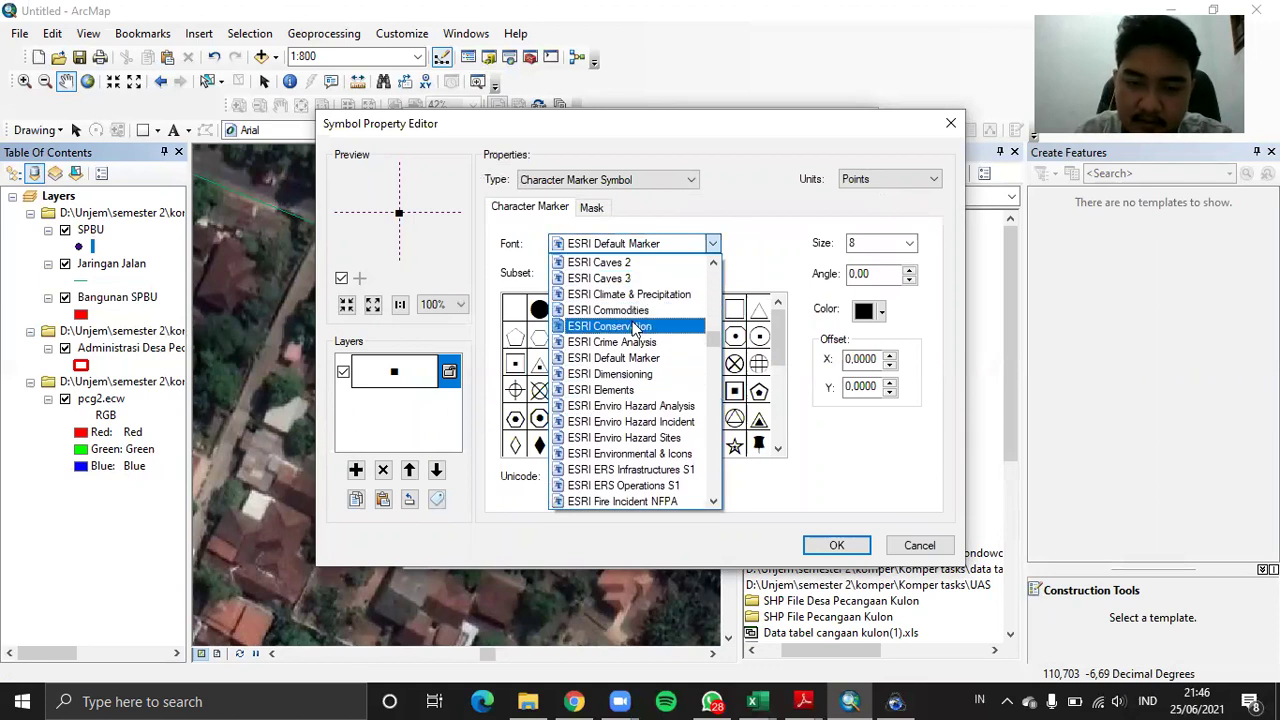
{"action": "left_click", "coordinate": [630, 310]}
{"action": "scroll", "coordinate": [636, 318], "scroll_direction": "down", "scroll_amount": 3}
{"action": "scroll", "coordinate": [636, 318], "scroll_direction": "up", "scroll_amount": 3}
{"action": "scroll", "coordinate": [636, 320], "scroll_direction": "up", "scroll_amount": 2}
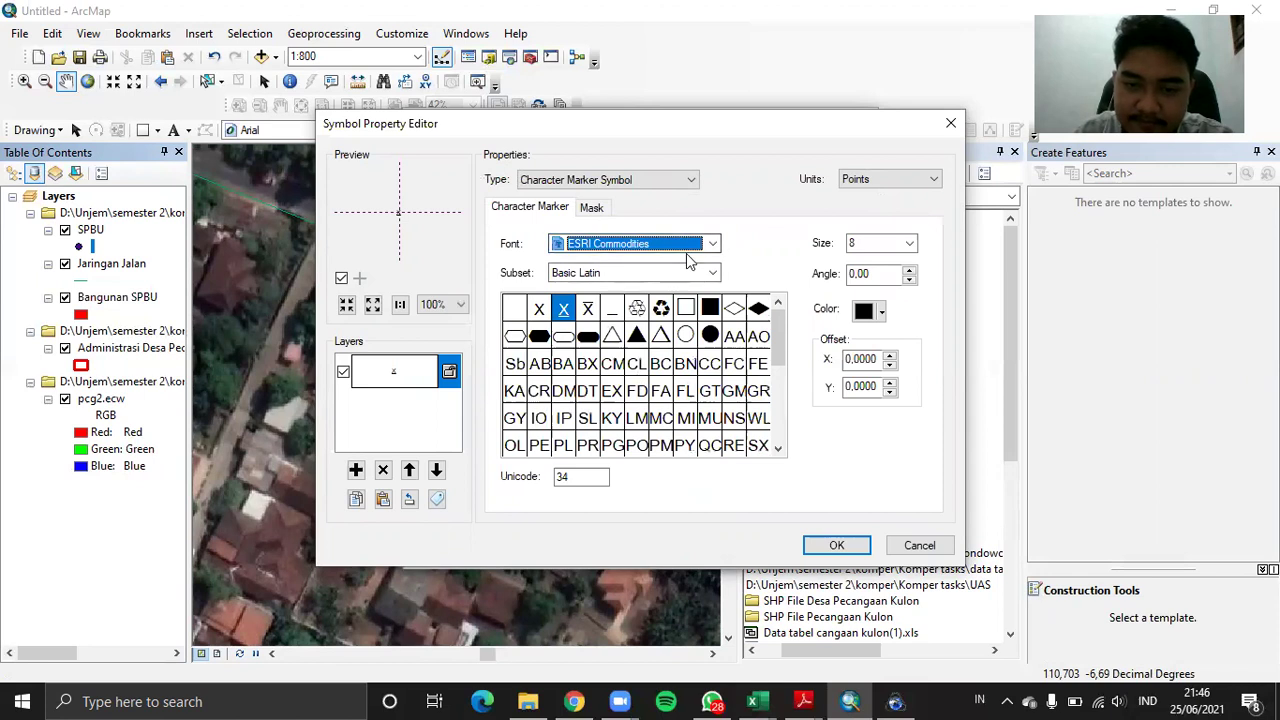
{"action": "left_click", "coordinate": [688, 244]}
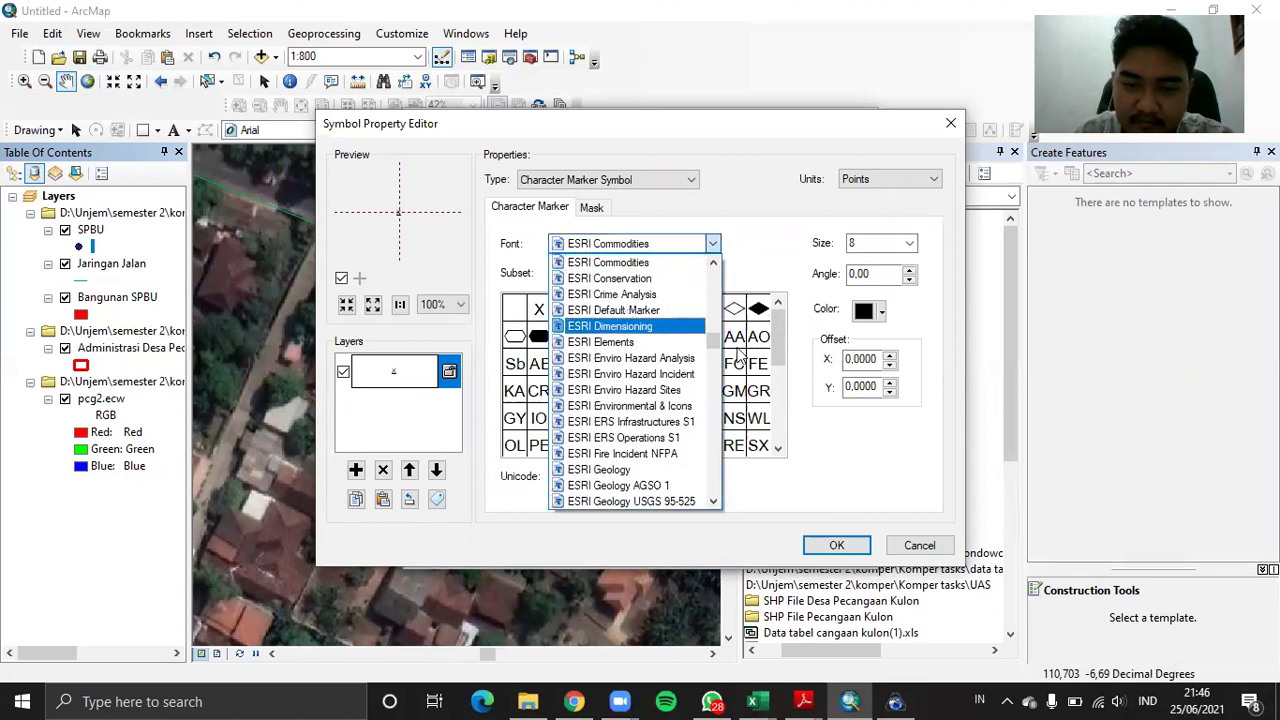
{"action": "left_click", "coordinate": [837, 545]}
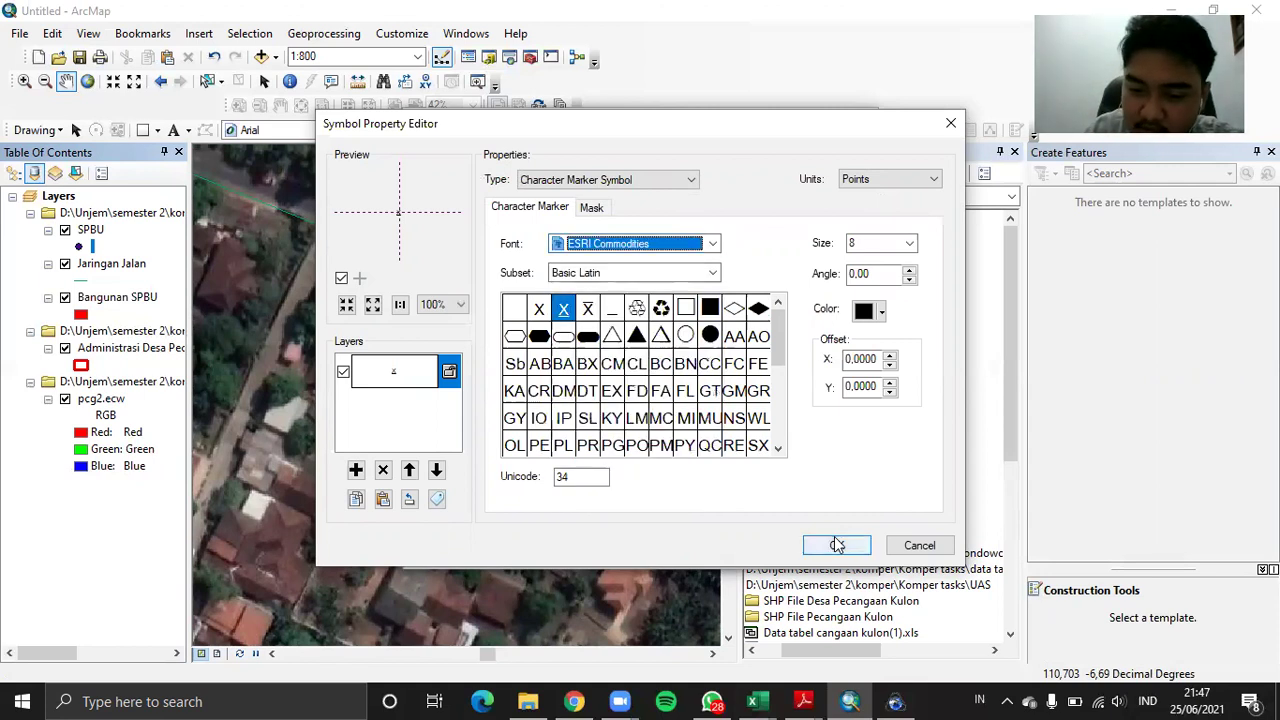
Discard the pending SPBU marker symbol change and close the Catalog window
{"action": "left_click", "coordinate": [837, 545]}
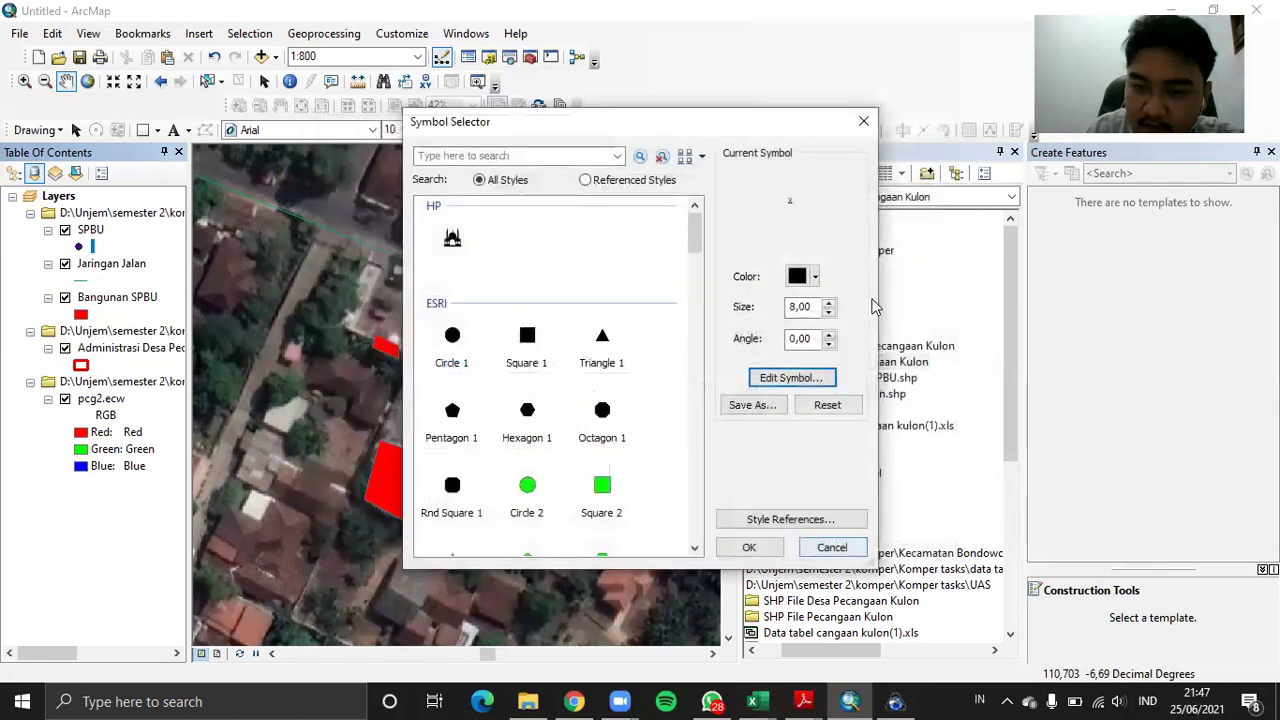
{"action": "left_click", "coordinate": [852, 121]}
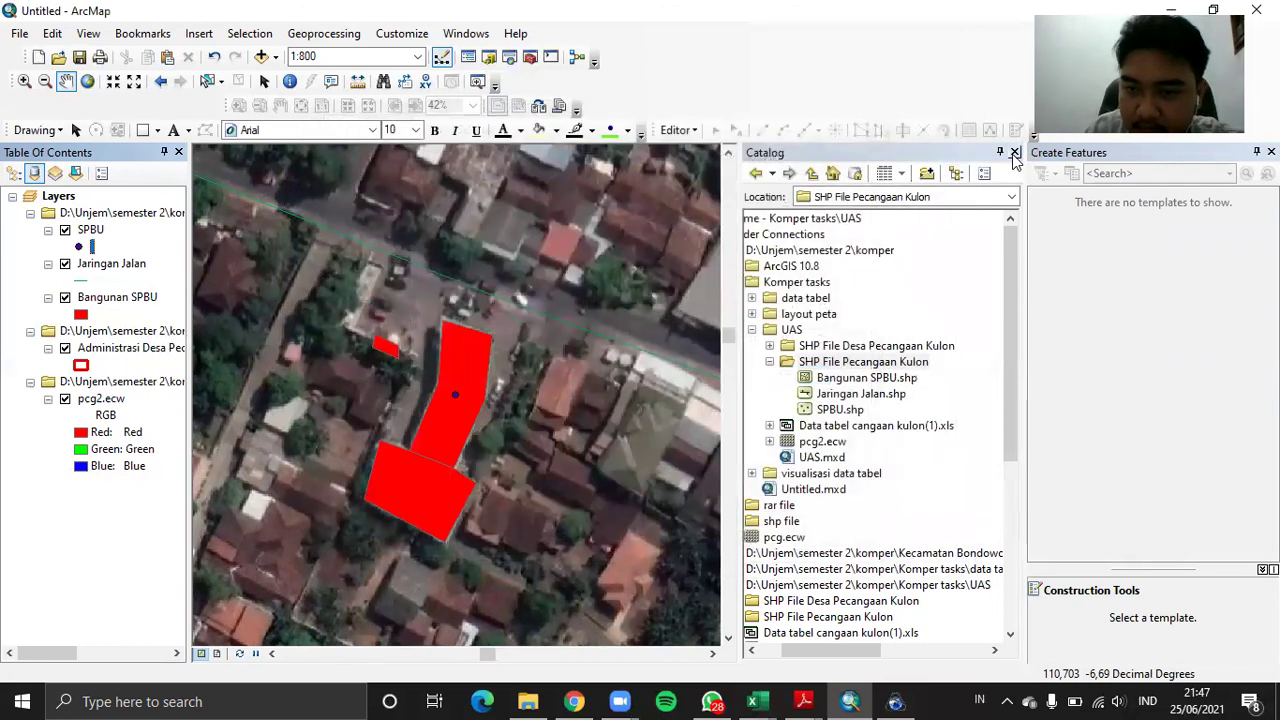
{"action": "left_click", "coordinate": [1014, 153]}
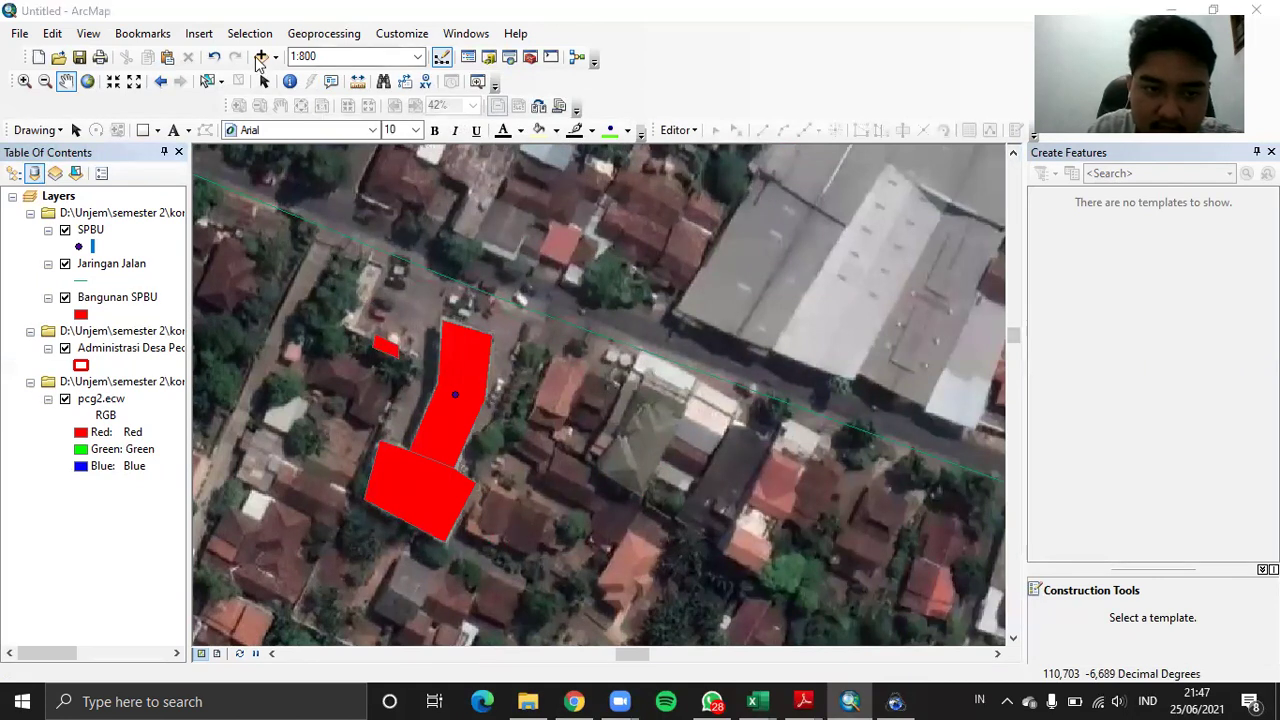
Add Bangunan.shp from the SHP File Desa Pecangaan Kulon folder to the map
{"action": "left_click", "coordinate": [261, 56]}
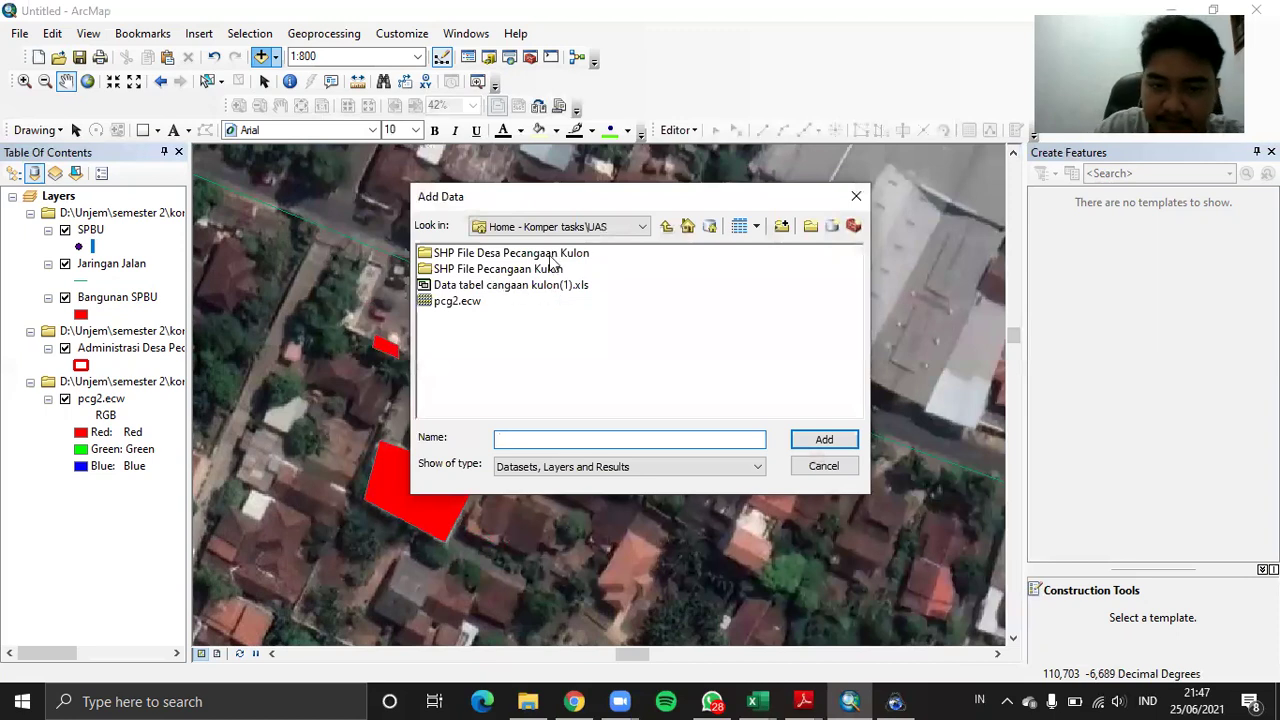
{"action": "double_click", "coordinate": [548, 254]}
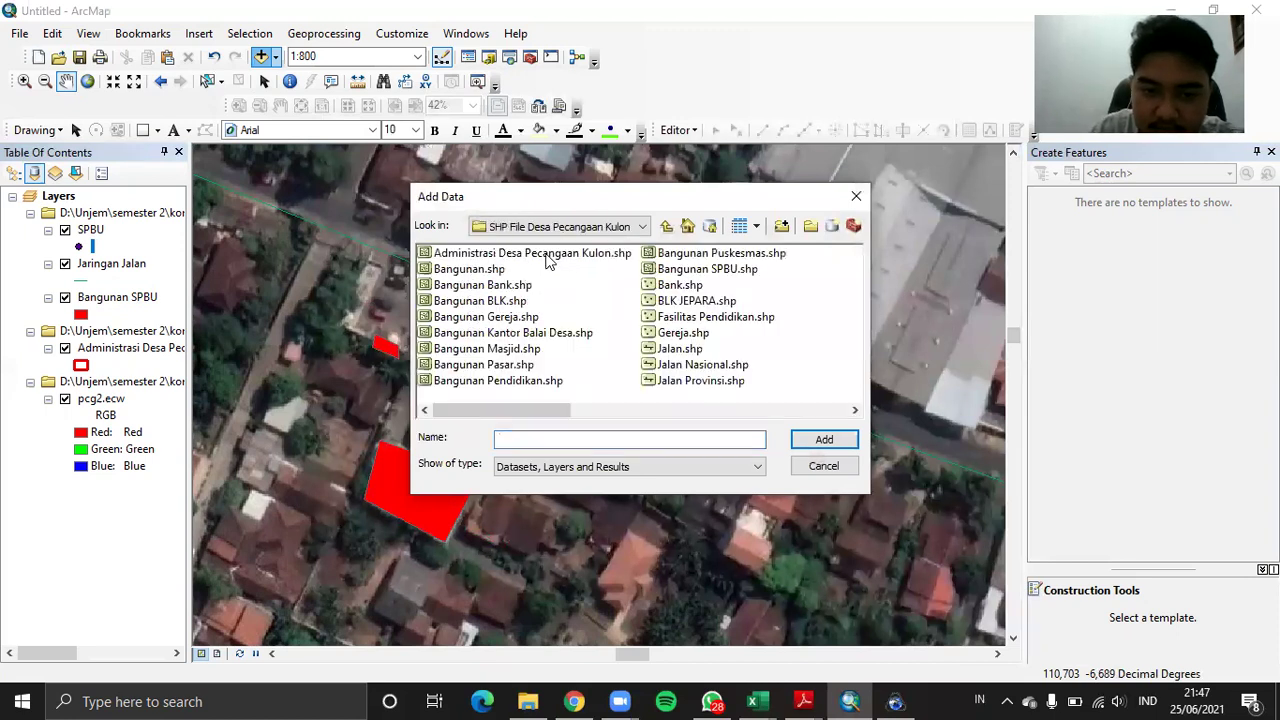
{"action": "left_click", "coordinate": [493, 270]}
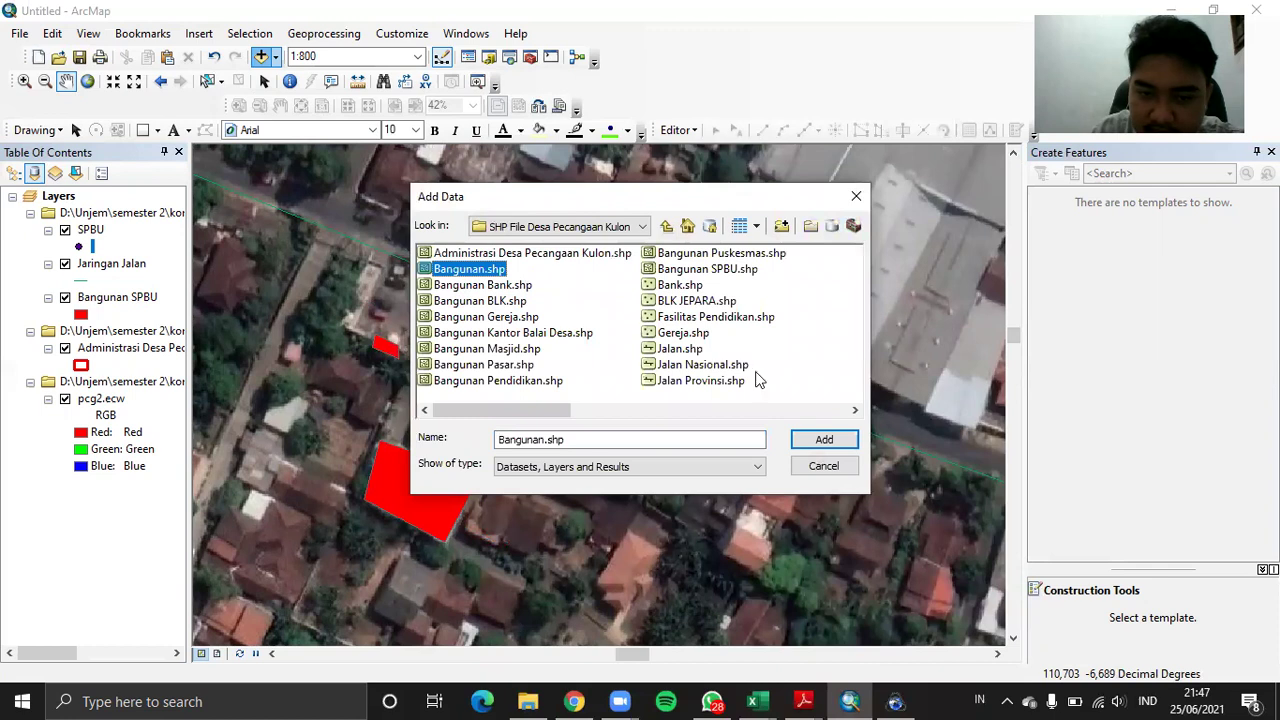
{"action": "left_click", "coordinate": [824, 441]}
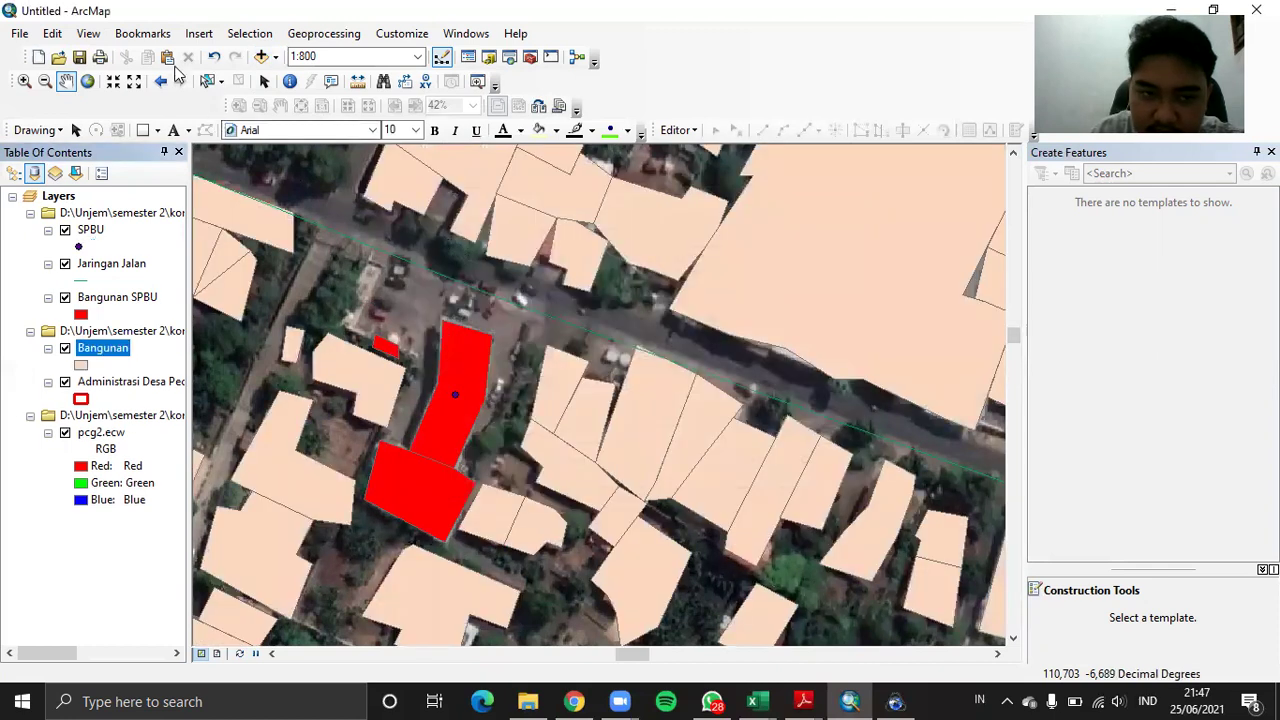
{"action": "left_click", "coordinate": [260, 57]}
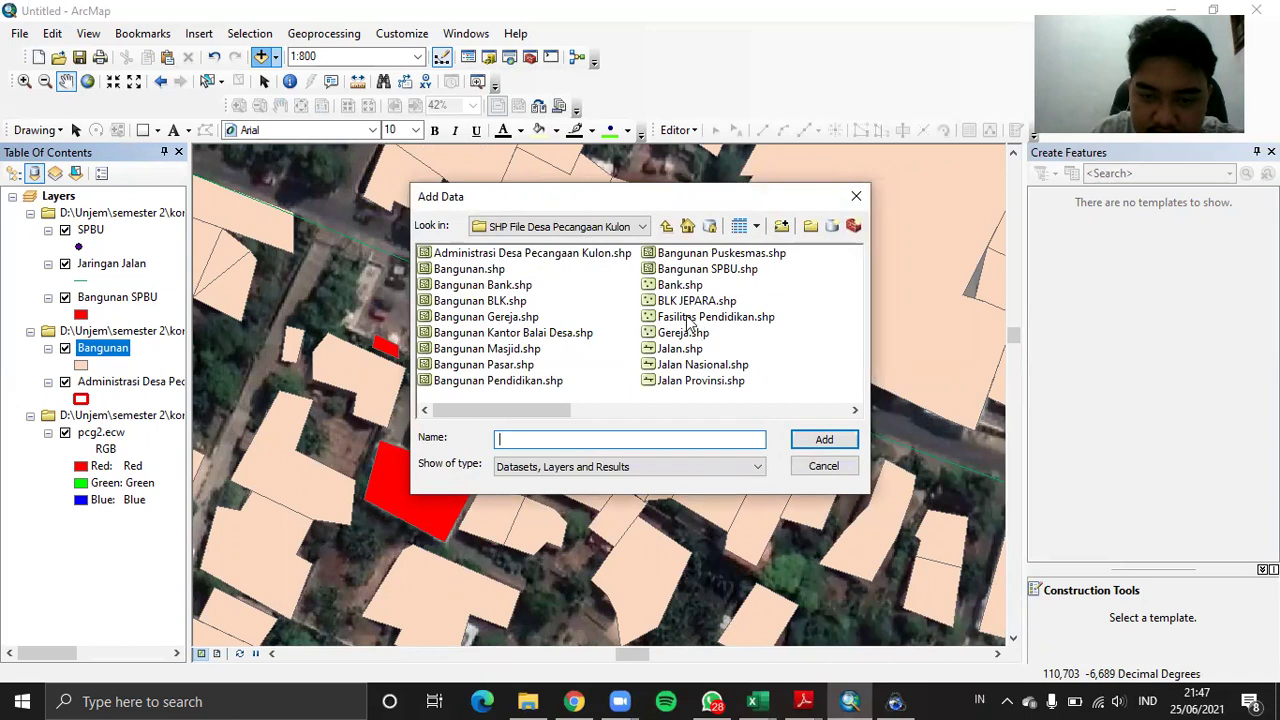
{"action": "left_click", "coordinate": [856, 196]}
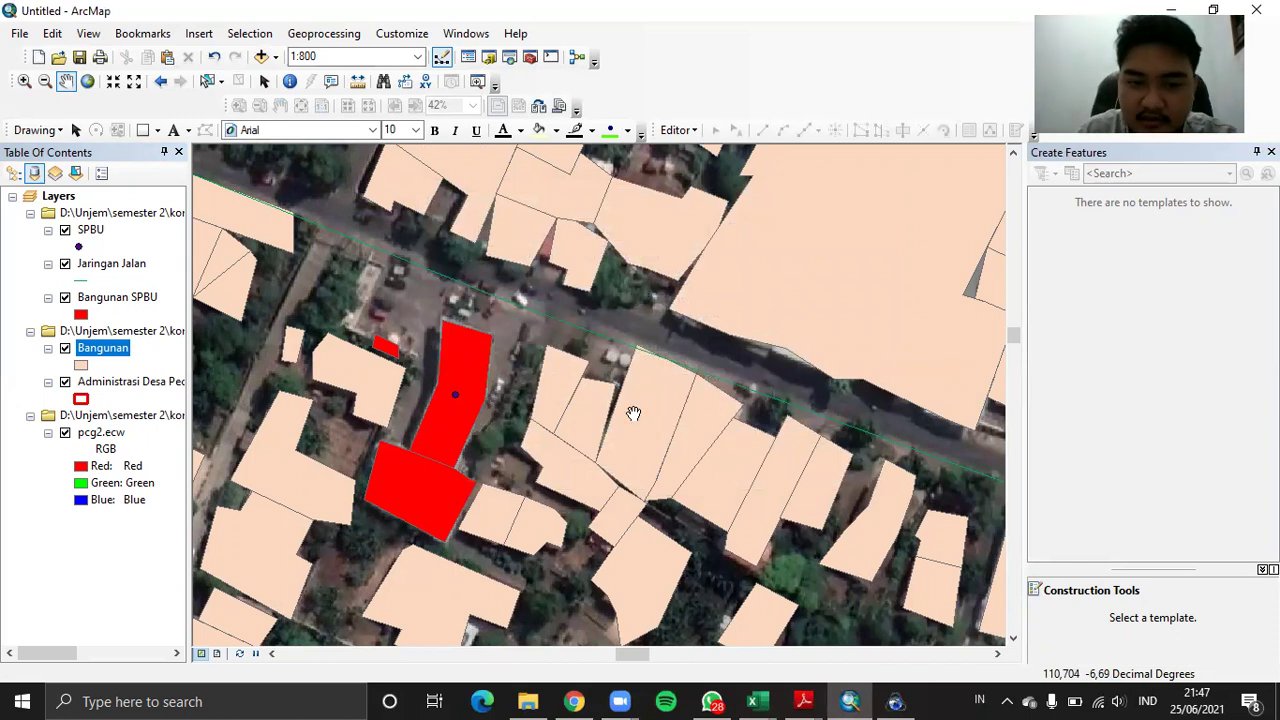
Show the village at a scale of 1:15.000 and hide the pcg2.ecw satellite image layer
{"action": "scroll", "coordinate": [633, 412], "scroll_direction": "down", "scroll_amount": 3}
{"action": "scroll", "coordinate": [633, 412], "scroll_direction": "down", "scroll_amount": 3}
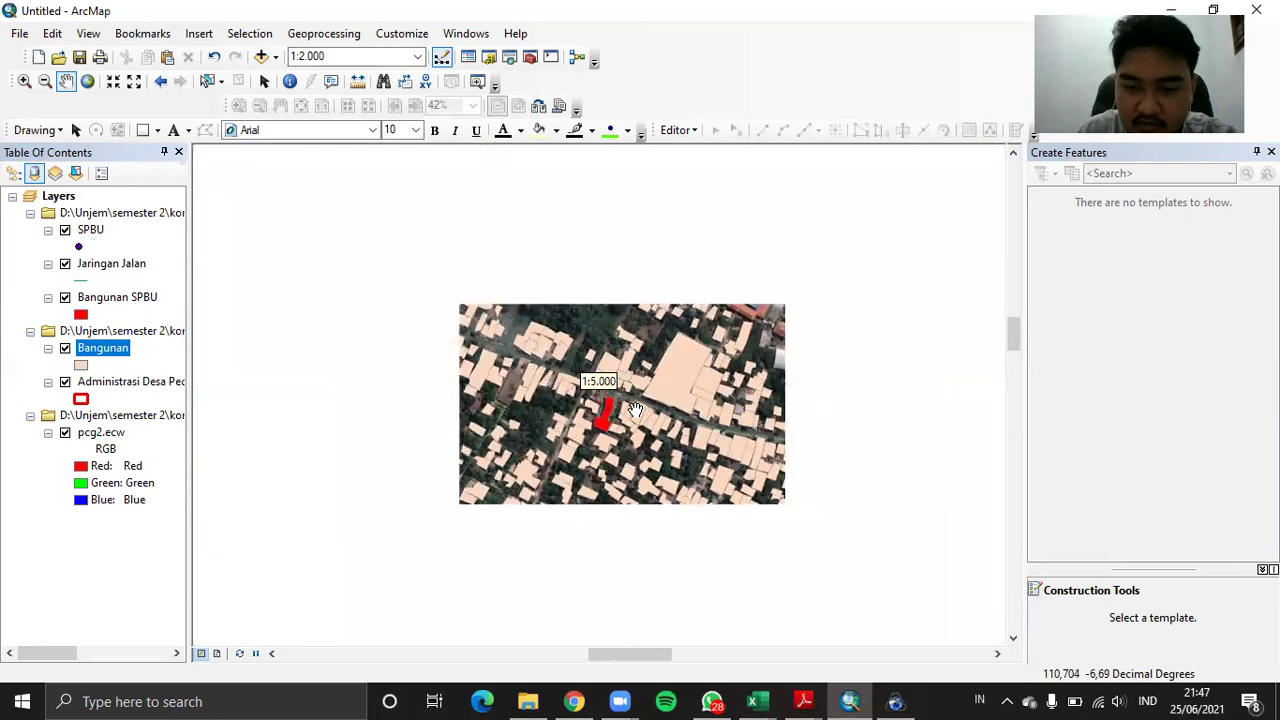
{"action": "scroll", "coordinate": [633, 412], "scroll_direction": "down", "scroll_amount": 2}
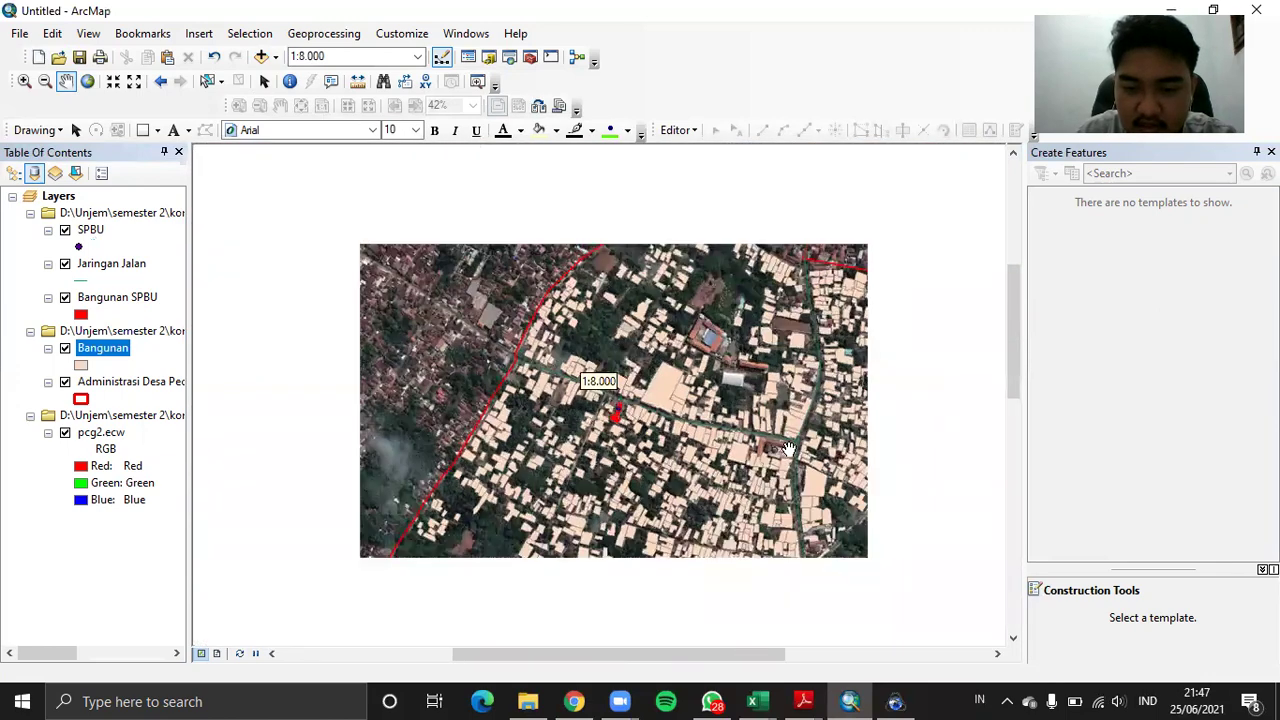
{"action": "scroll", "coordinate": [790, 465], "scroll_direction": "down", "scroll_amount": 3}
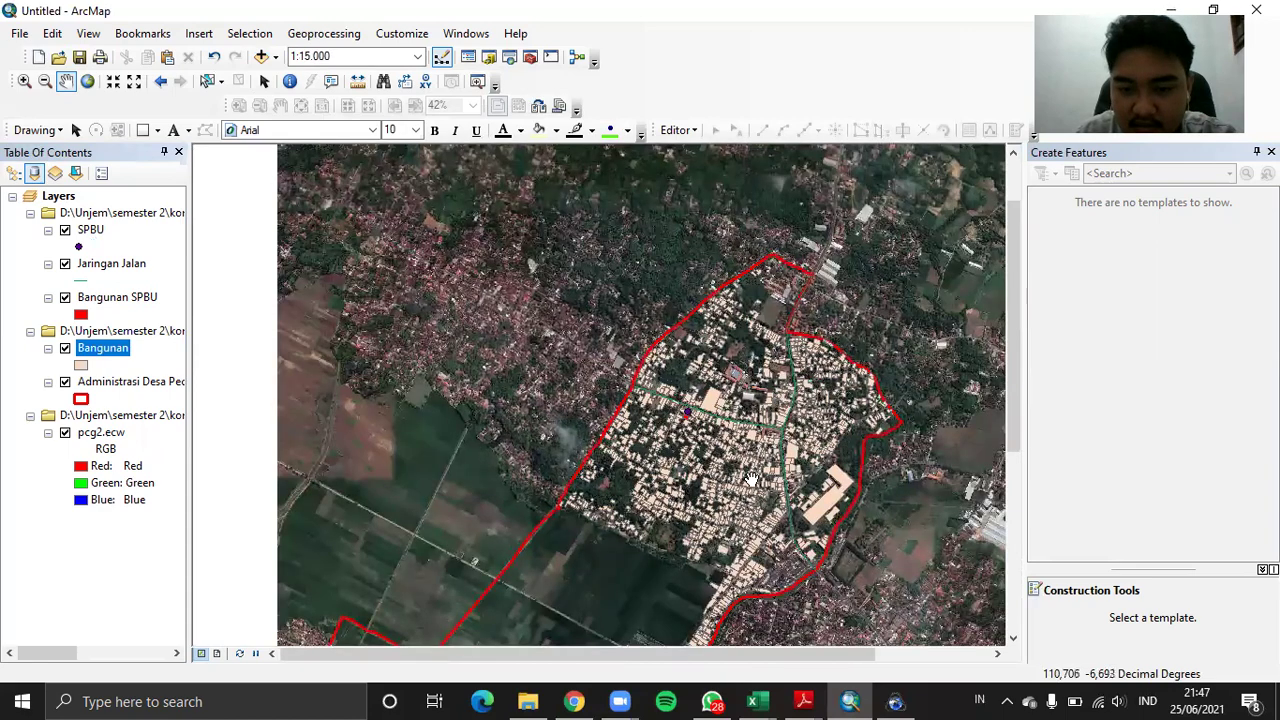
{"action": "left_click_drag", "start_coordinate": [758, 470], "coordinate": [785, 432]}
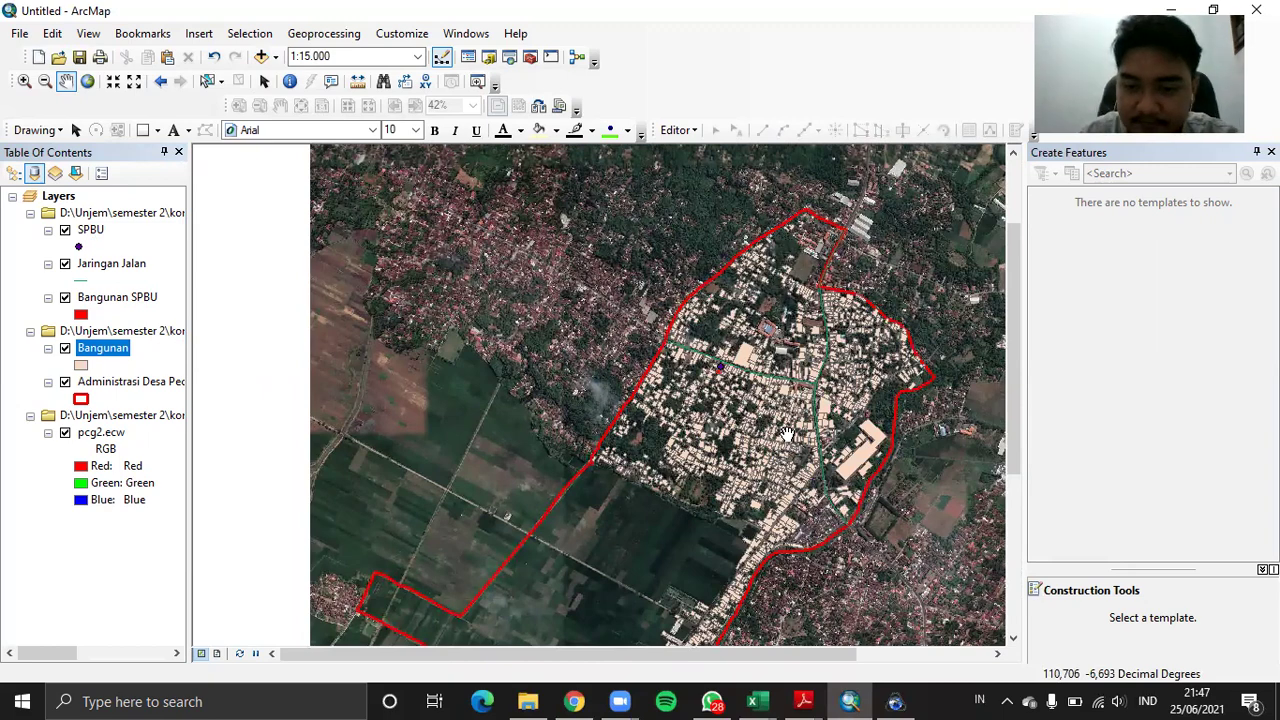
{"action": "left_click_drag", "start_coordinate": [790, 448], "coordinate": [831, 383]}
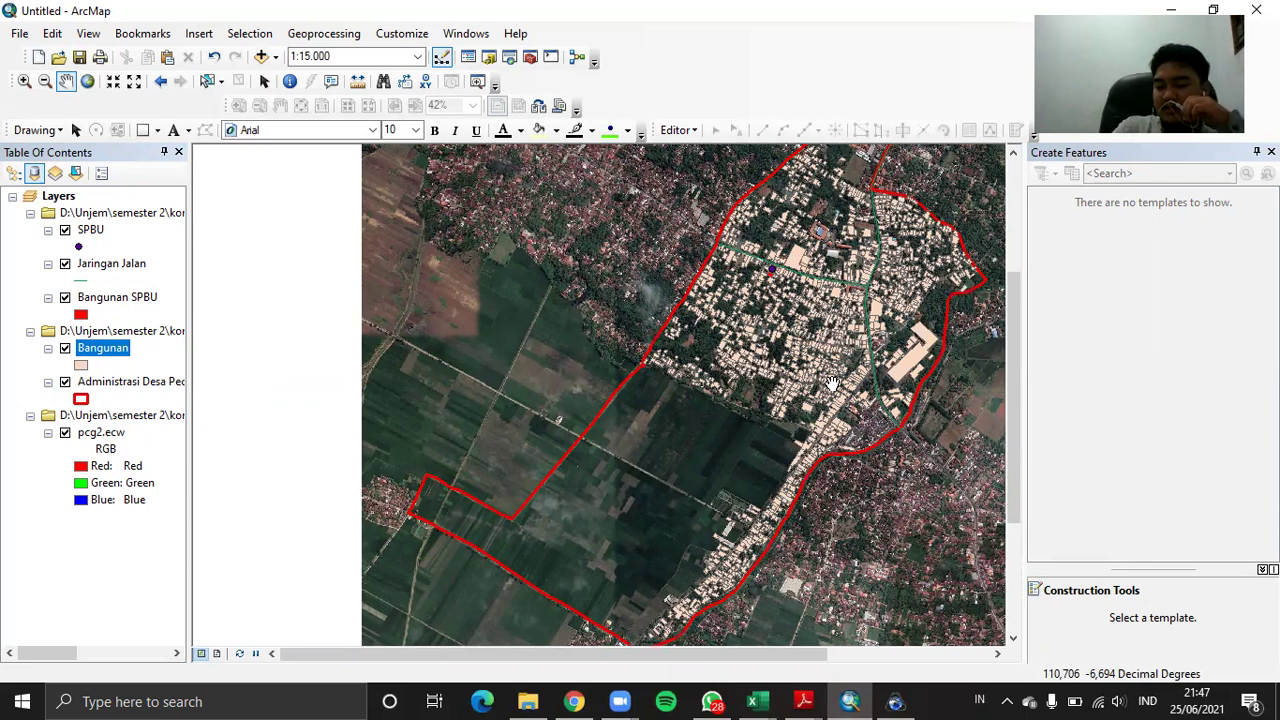
{"action": "left_click", "coordinate": [65, 433]}
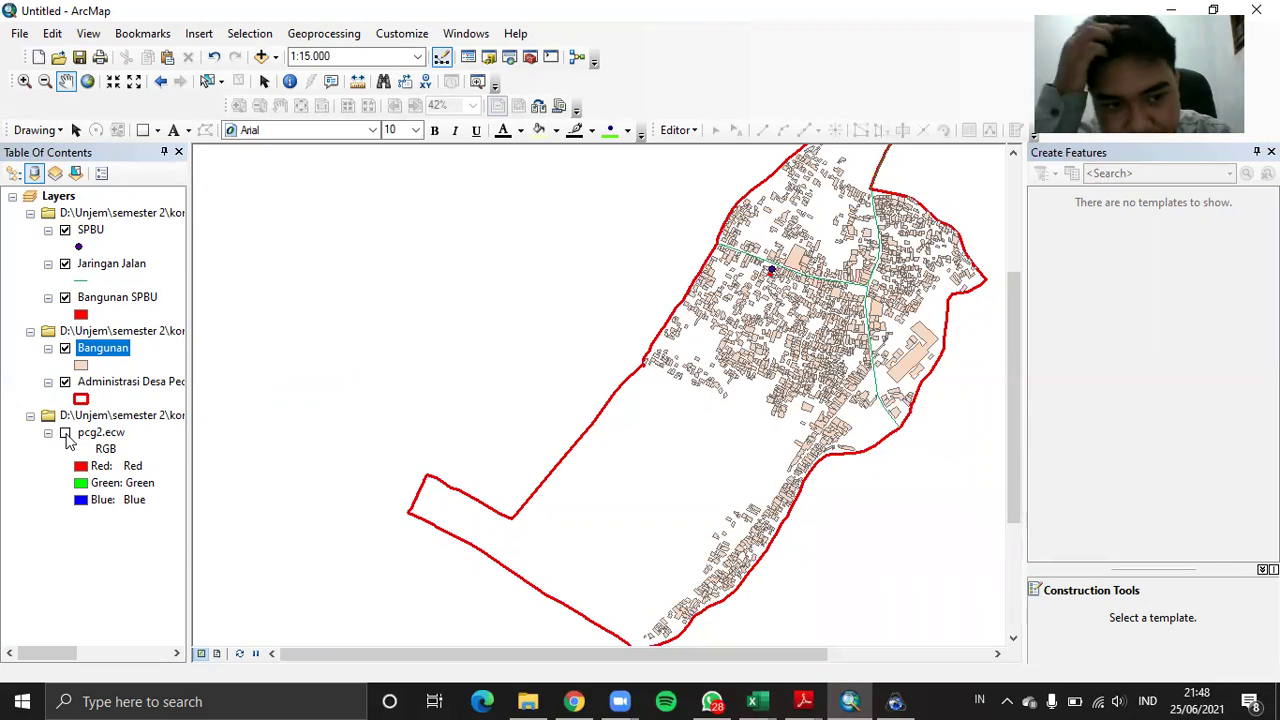
Change the Jaringan Jalan layer's line symbol to Major Road with an orange color
{"action": "left_click", "coordinate": [90, 288]}
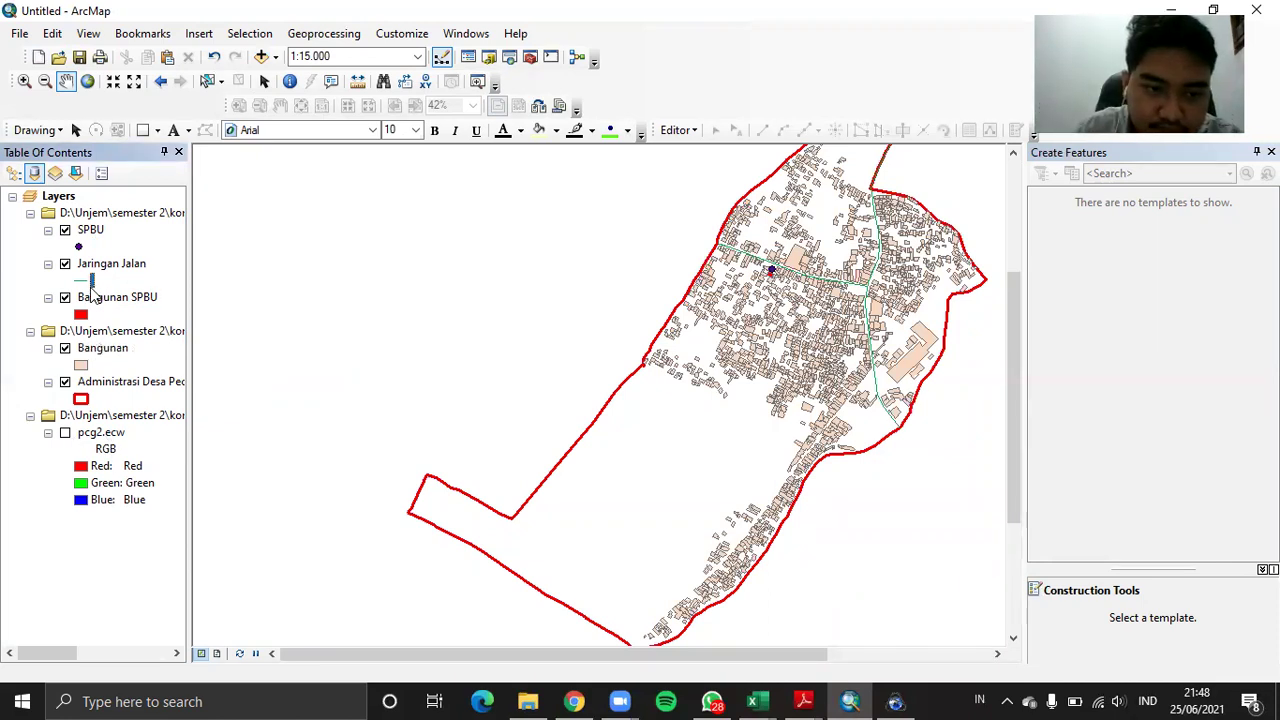
{"action": "left_click", "coordinate": [527, 328]}
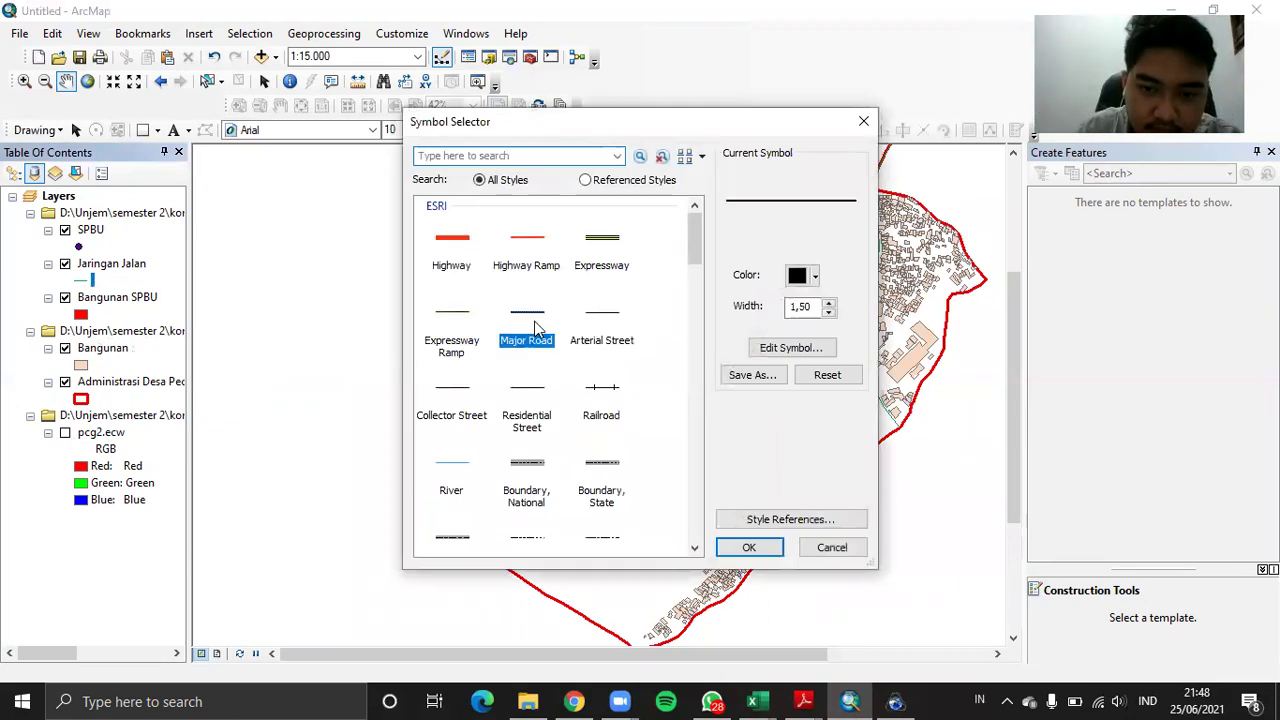
{"action": "left_click", "coordinate": [813, 282]}
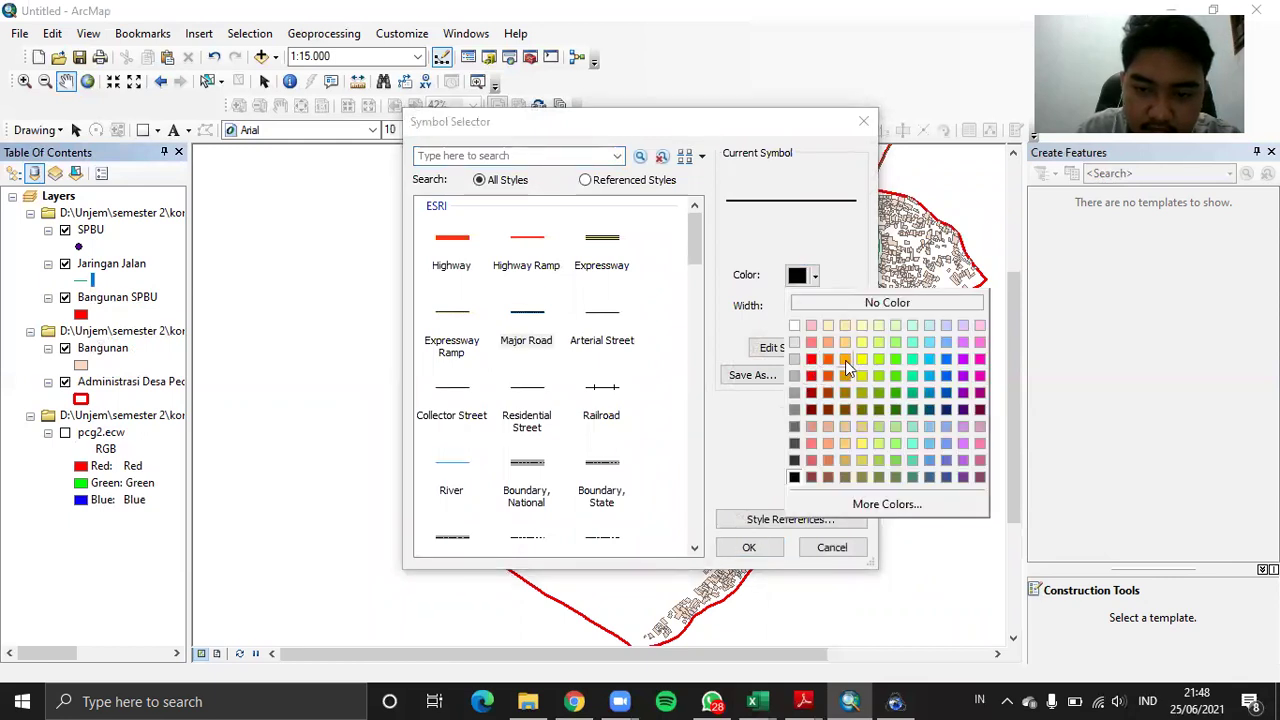
{"action": "left_click", "coordinate": [847, 375]}
{"action": "left_click", "coordinate": [750, 547]}
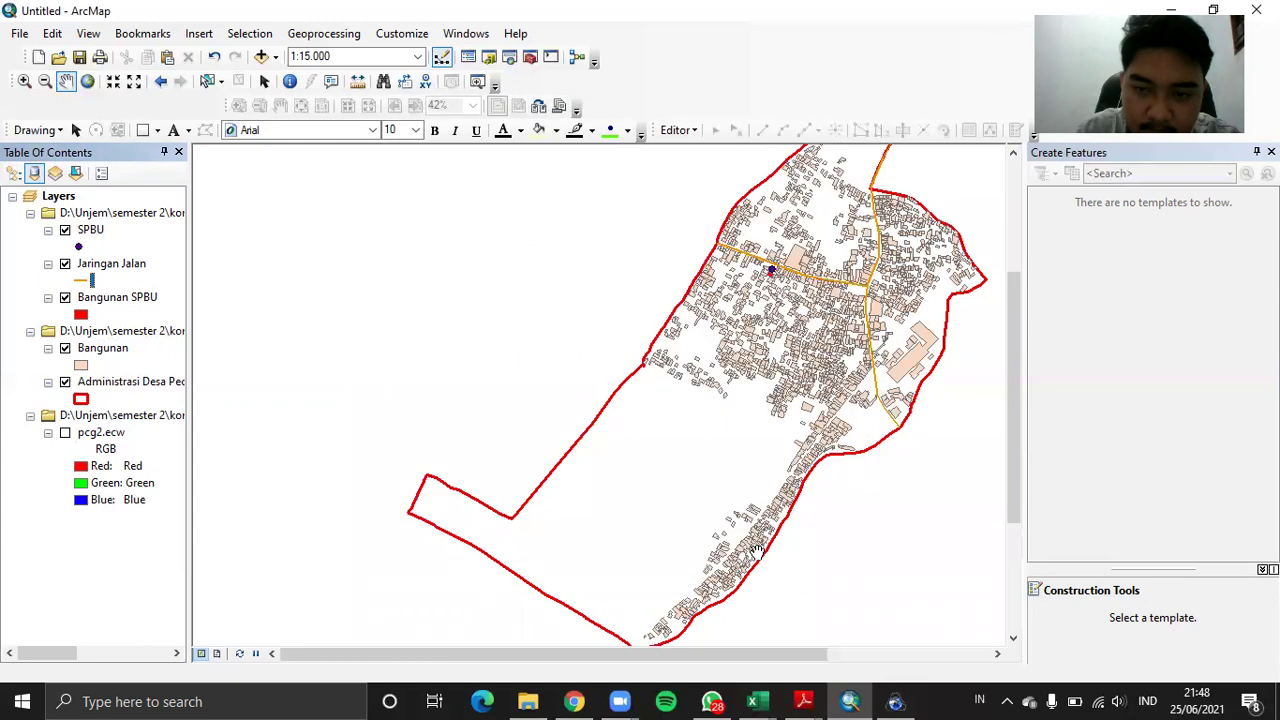
{"action": "left_click_drag", "start_coordinate": [815, 331], "coordinate": [691, 382]}
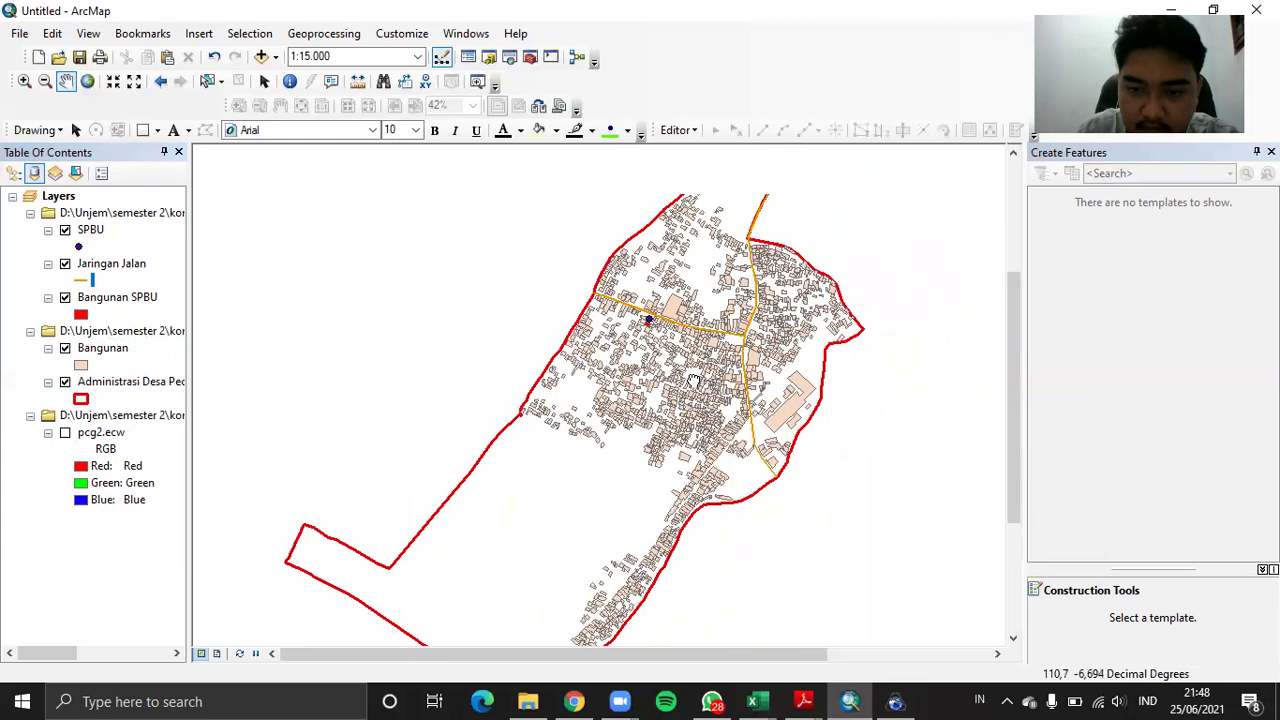
{"action": "left_click_drag", "start_coordinate": [660, 457], "coordinate": [711, 437]}
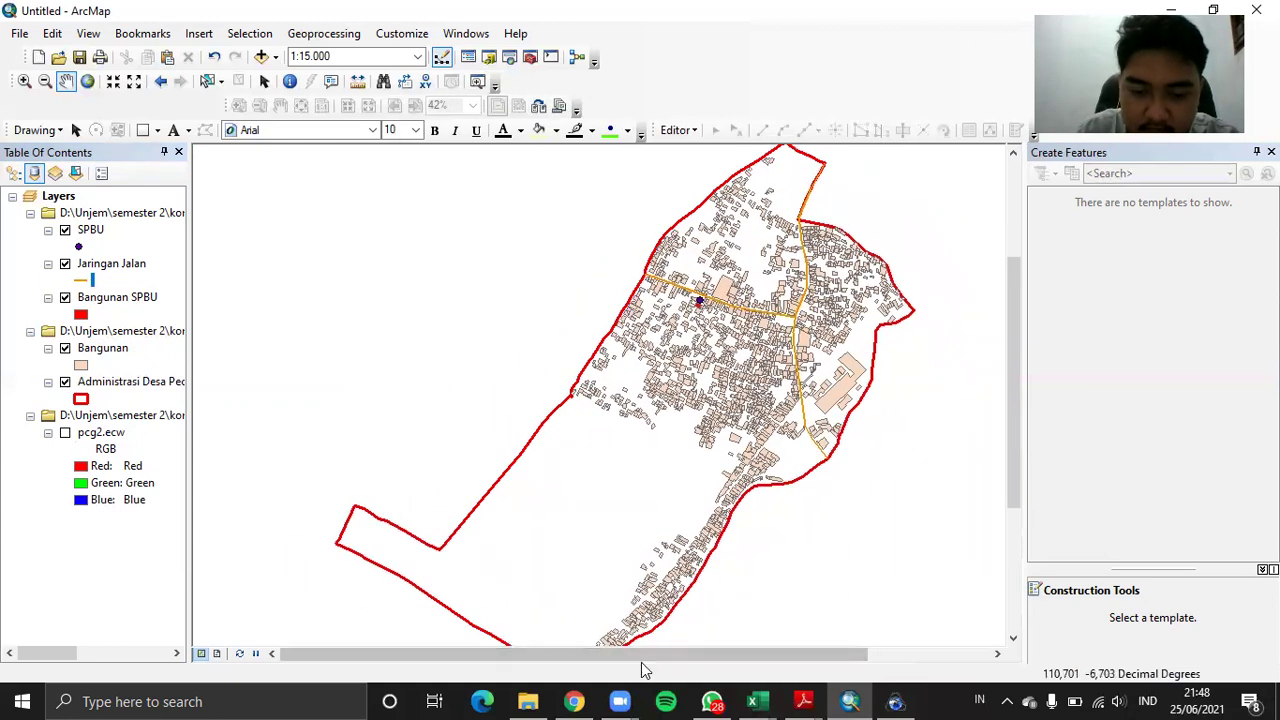
{"action": "left_click_drag", "start_coordinate": [709, 484], "coordinate": [714, 469]}
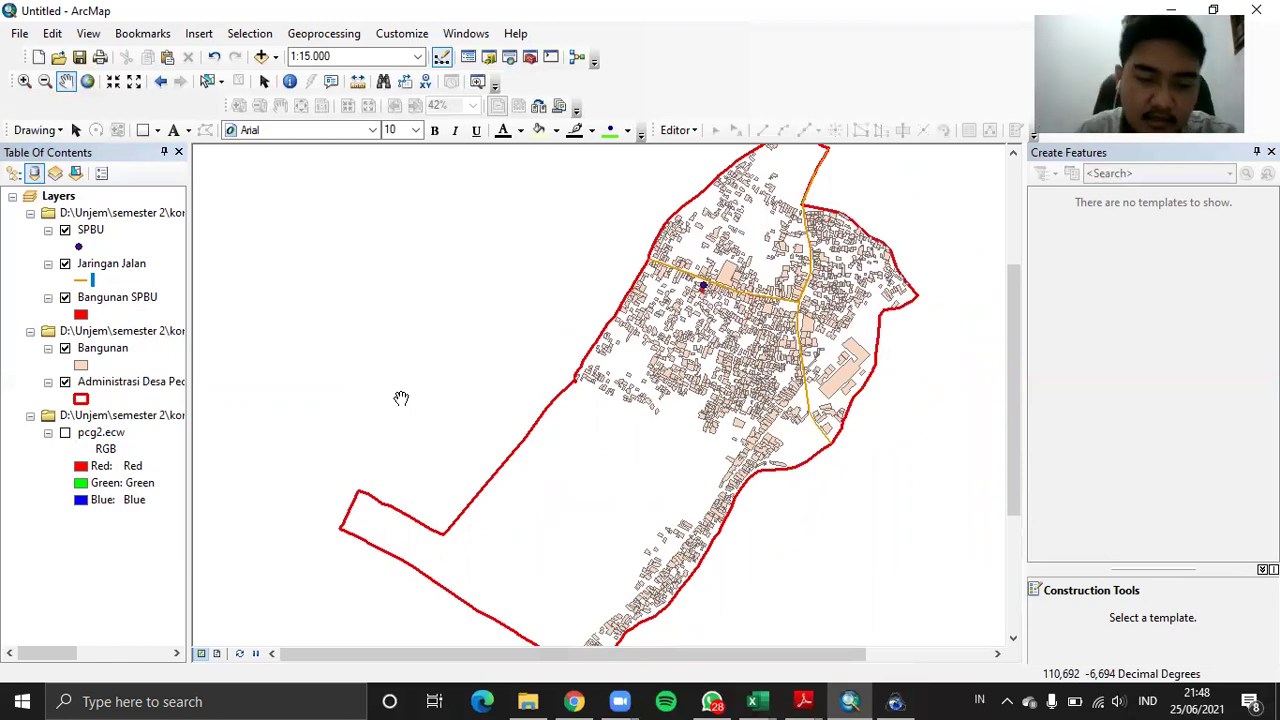
{"action": "right_click", "coordinate": [126, 384]}
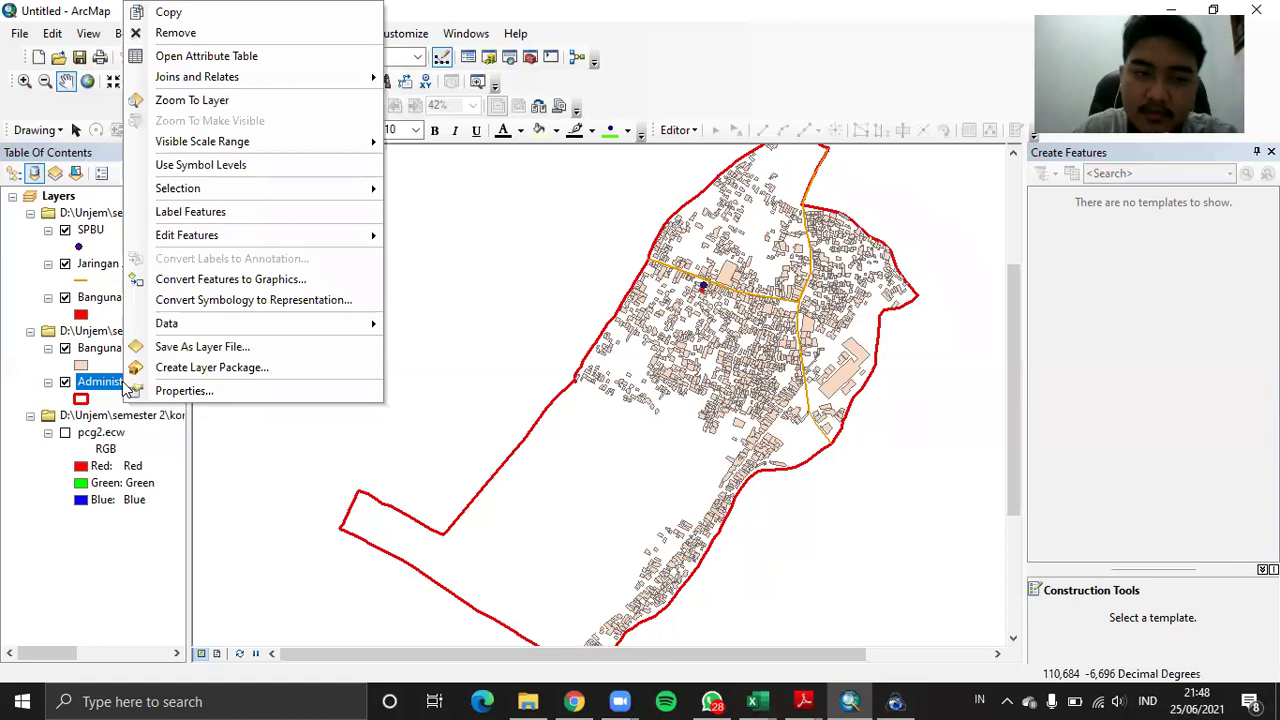
{"action": "mouse_move", "coordinate": [228, 86]}
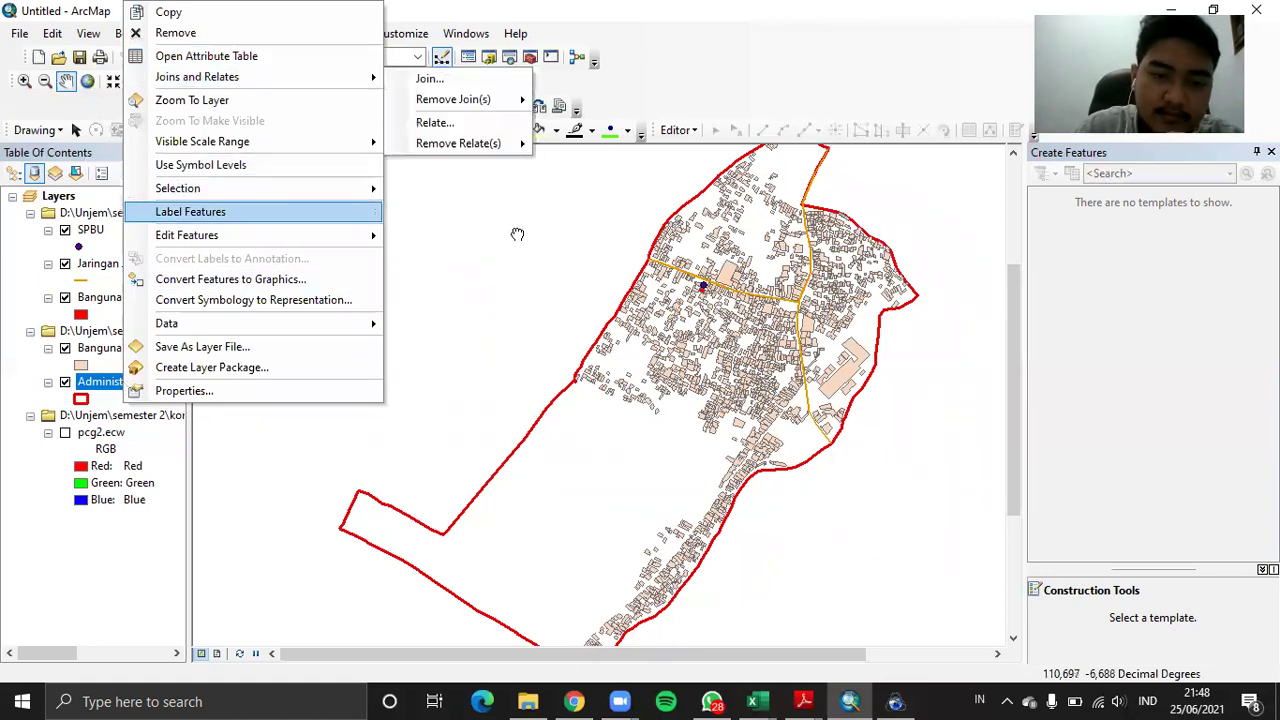
{"action": "left_click_drag", "start_coordinate": [517, 234], "coordinate": [600, 391]}
{"action": "left_click_drag", "start_coordinate": [852, 519], "coordinate": [760, 402]}
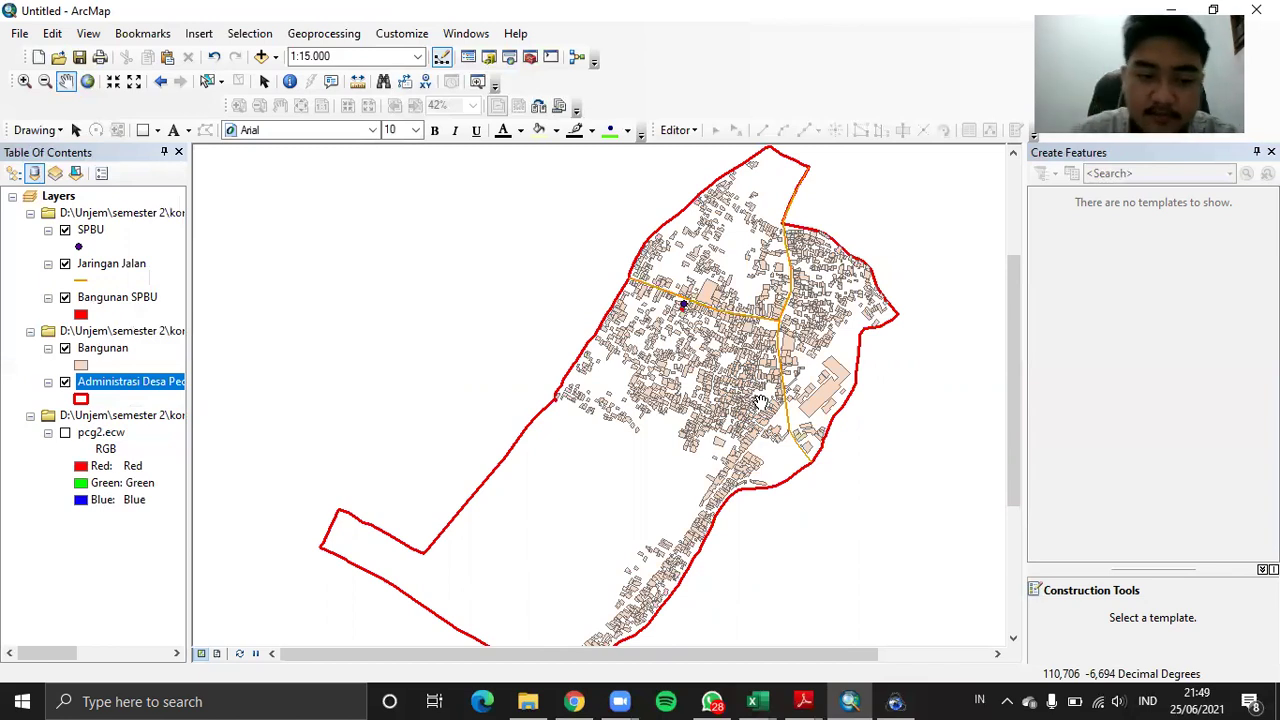
Examine the fields in the attribute table of the Administrasi Desa Pecangaan Kulon layer, and close the table
{"action": "right_click", "coordinate": [106, 386]}
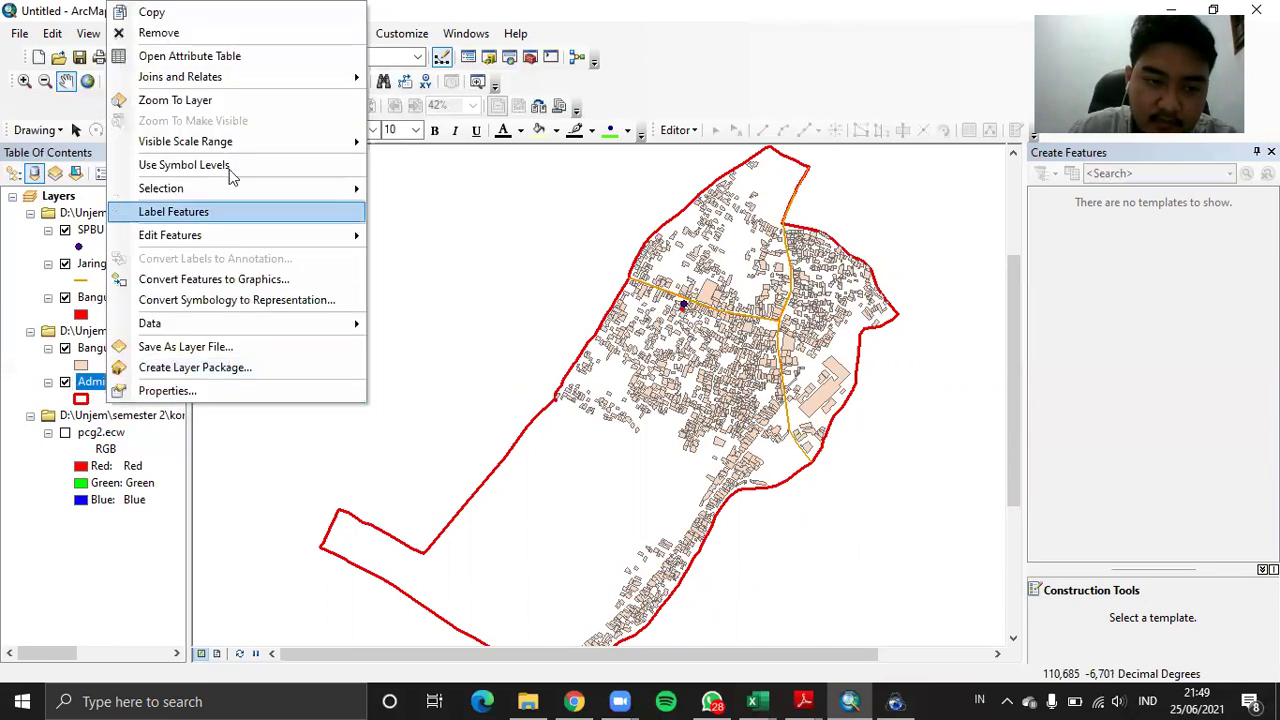
{"action": "left_click", "coordinate": [253, 56]}
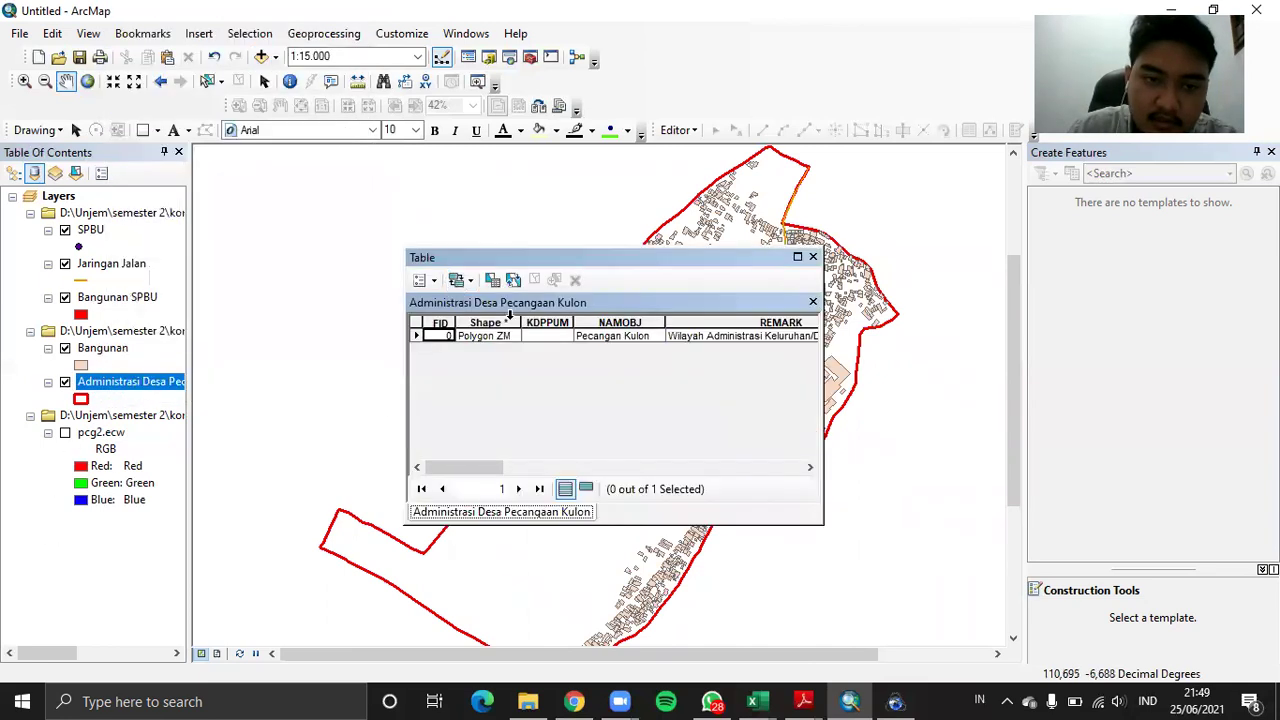
{"action": "left_click_drag", "start_coordinate": [460, 463], "coordinate": [444, 485]}
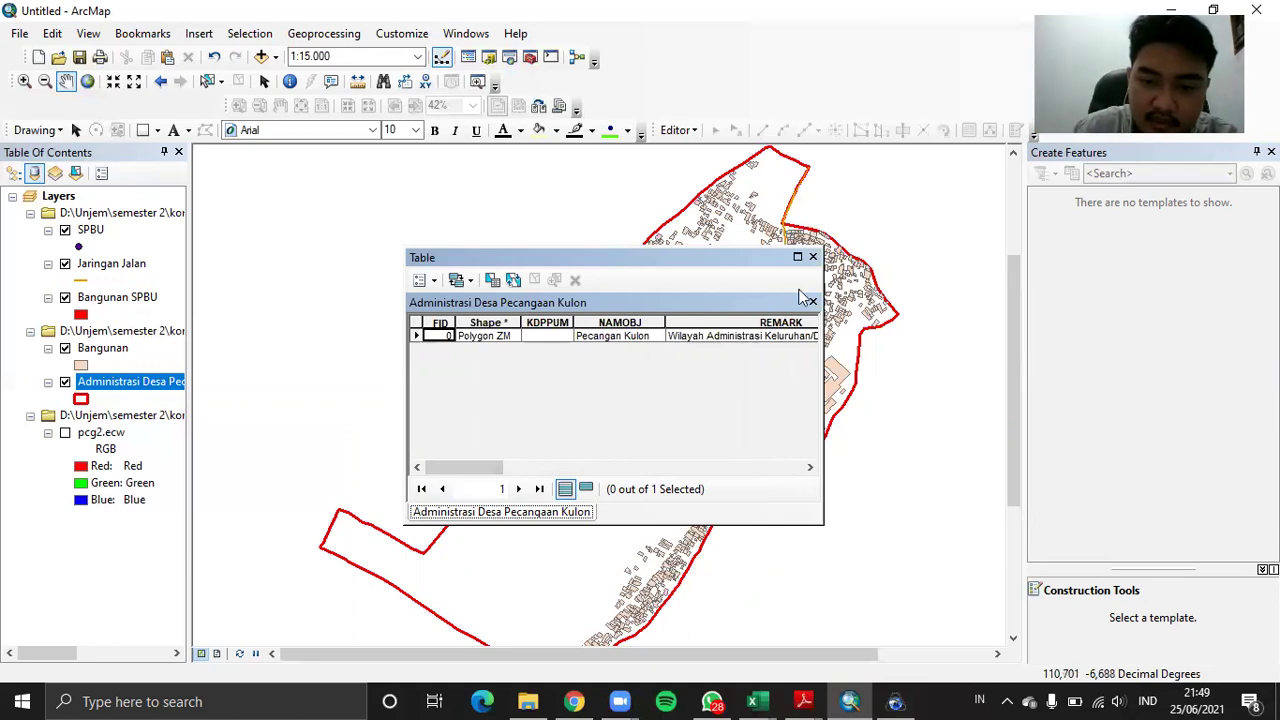
{"action": "left_click", "coordinate": [813, 257]}
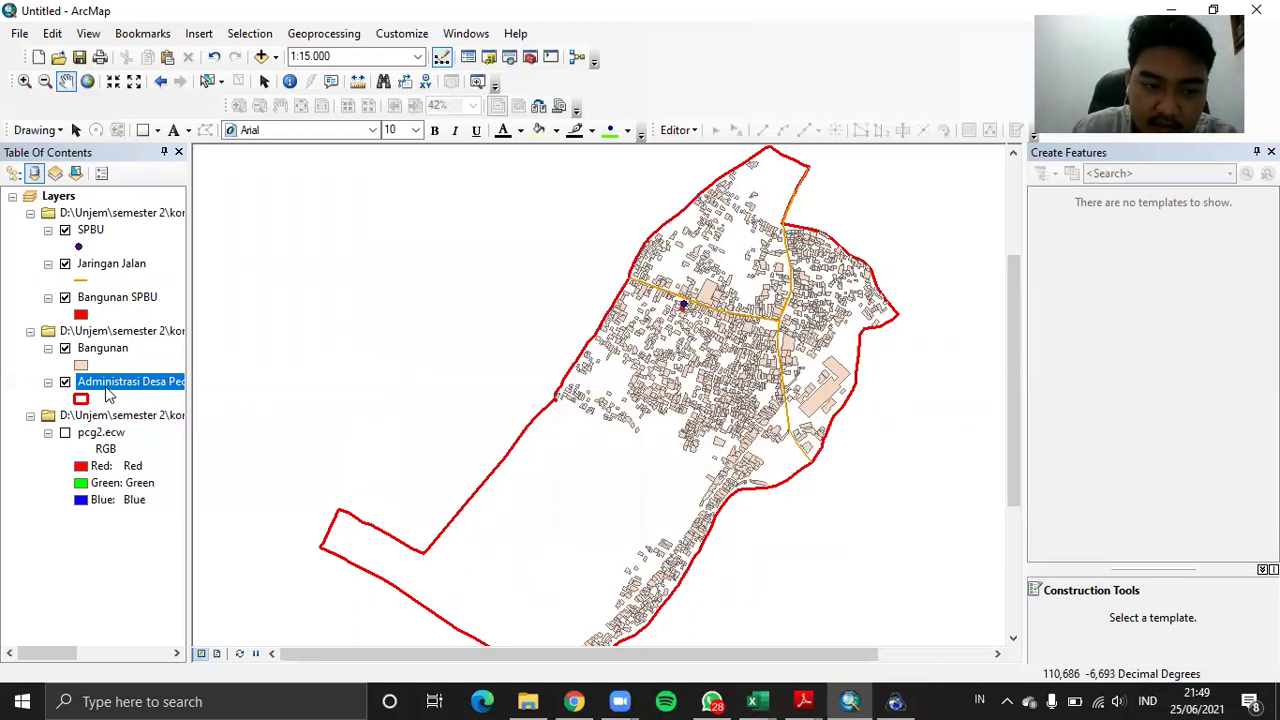
Start a table attribute join on the Administrasi Desa Pecangaan Kulon layer and browse the fields available as its basis
{"action": "right_click", "coordinate": [110, 387]}
{"action": "mouse_move", "coordinate": [203, 82]}
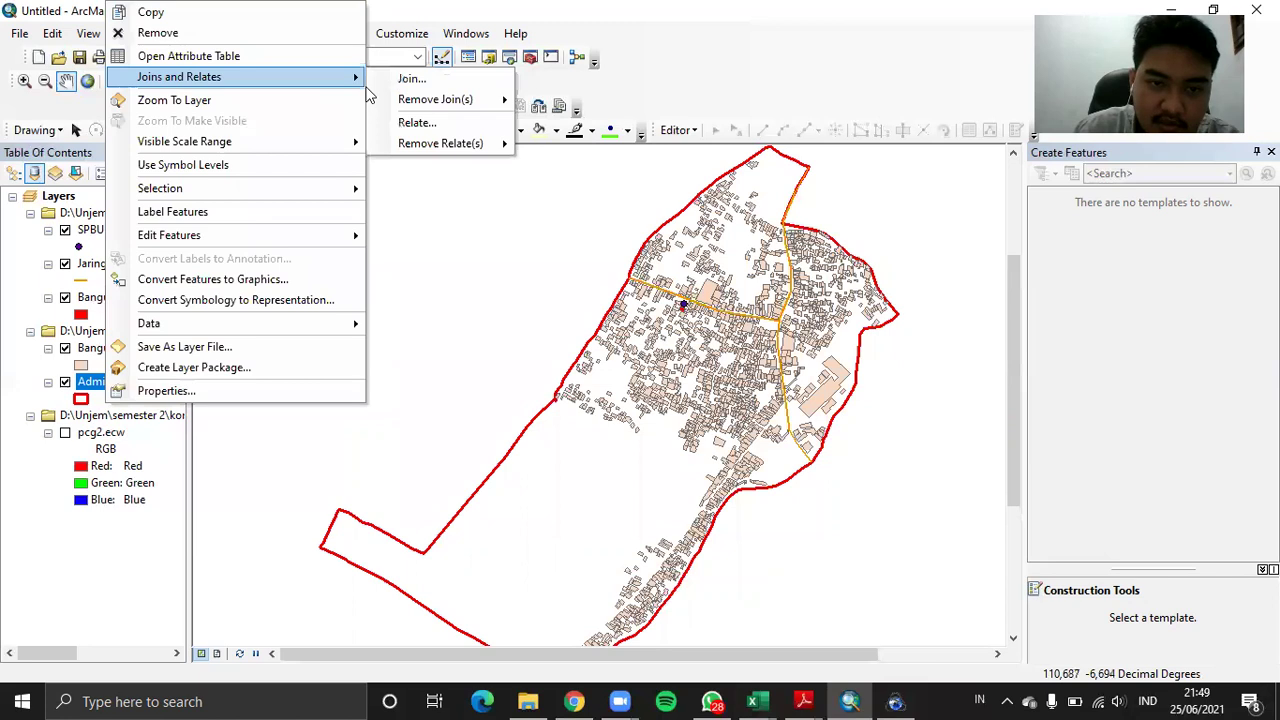
{"action": "left_click", "coordinate": [398, 82]}
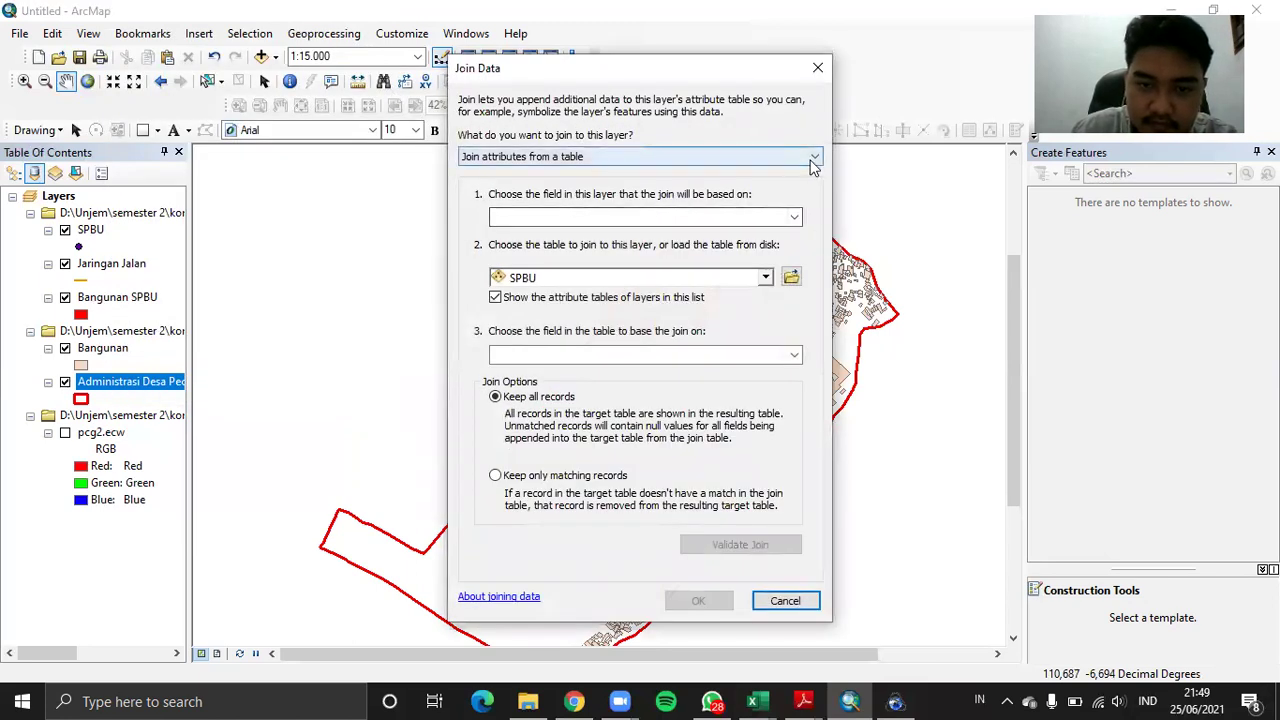
{"action": "left_click", "coordinate": [795, 216]}
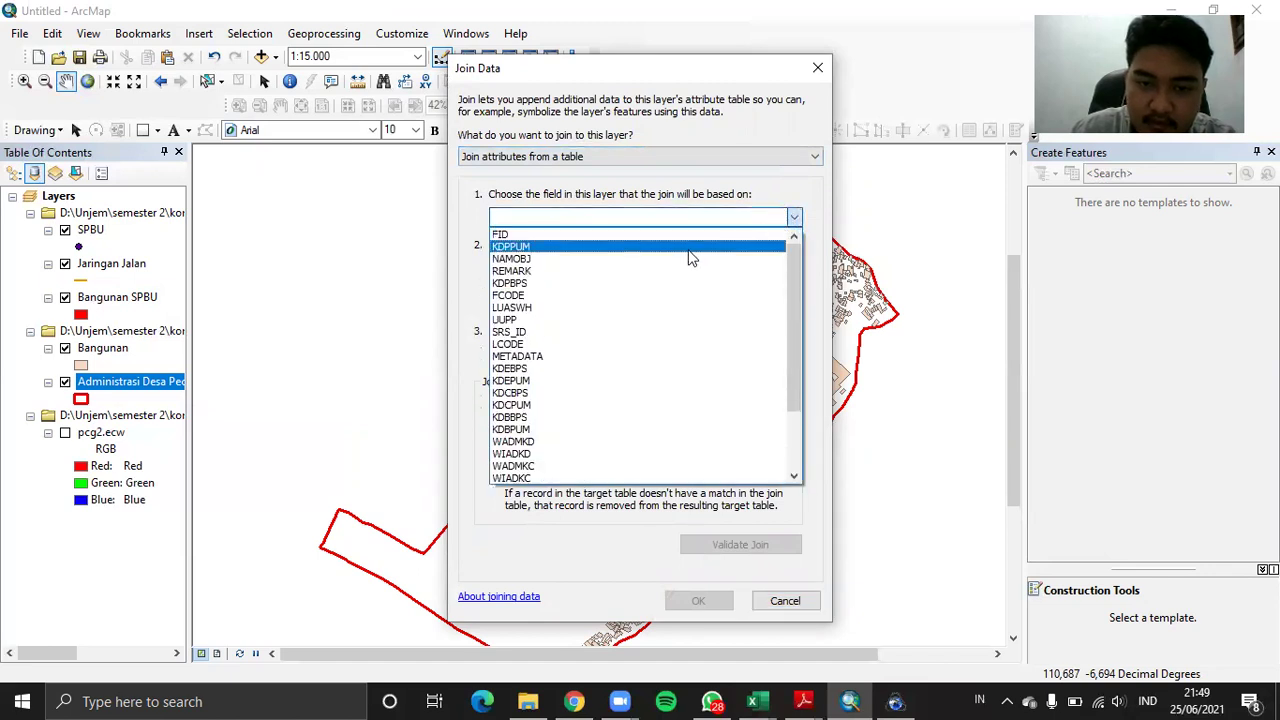
{"action": "left_click", "coordinate": [388, 277]}
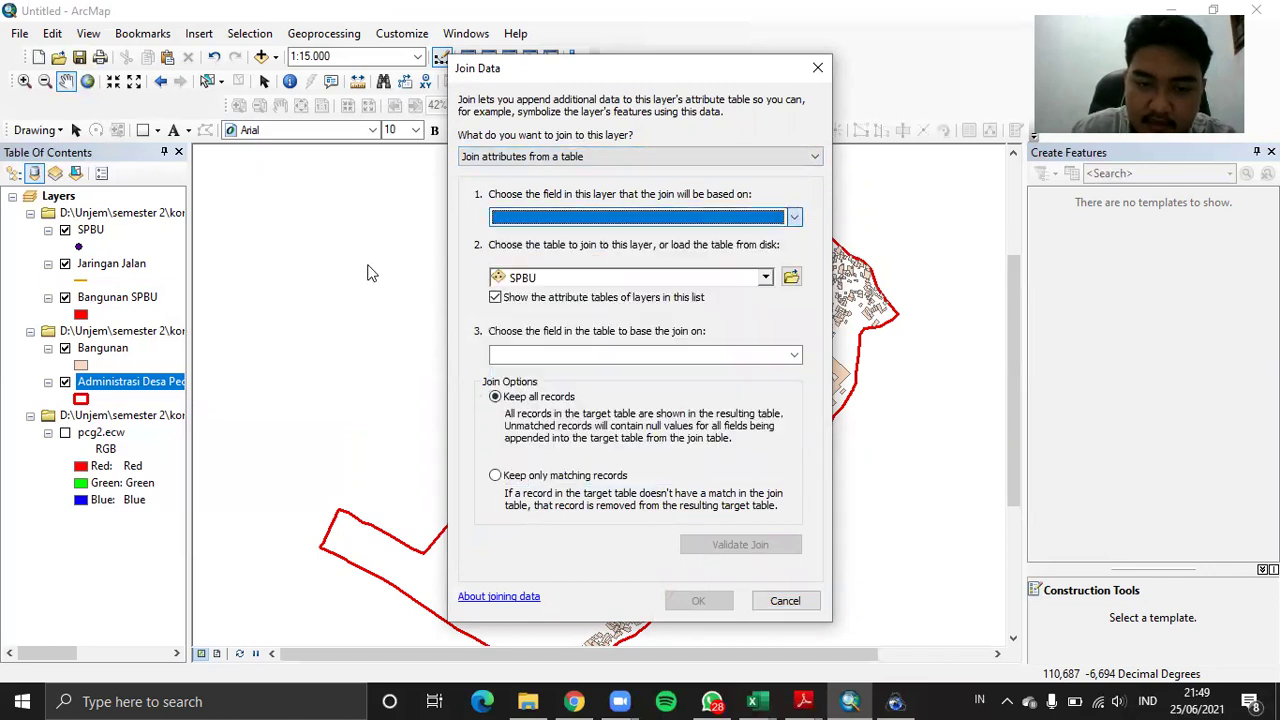
Switch to the Data tabel cangaan kulon(1) workbook in Excel to check its column names
{"action": "left_click", "coordinate": [757, 701]}
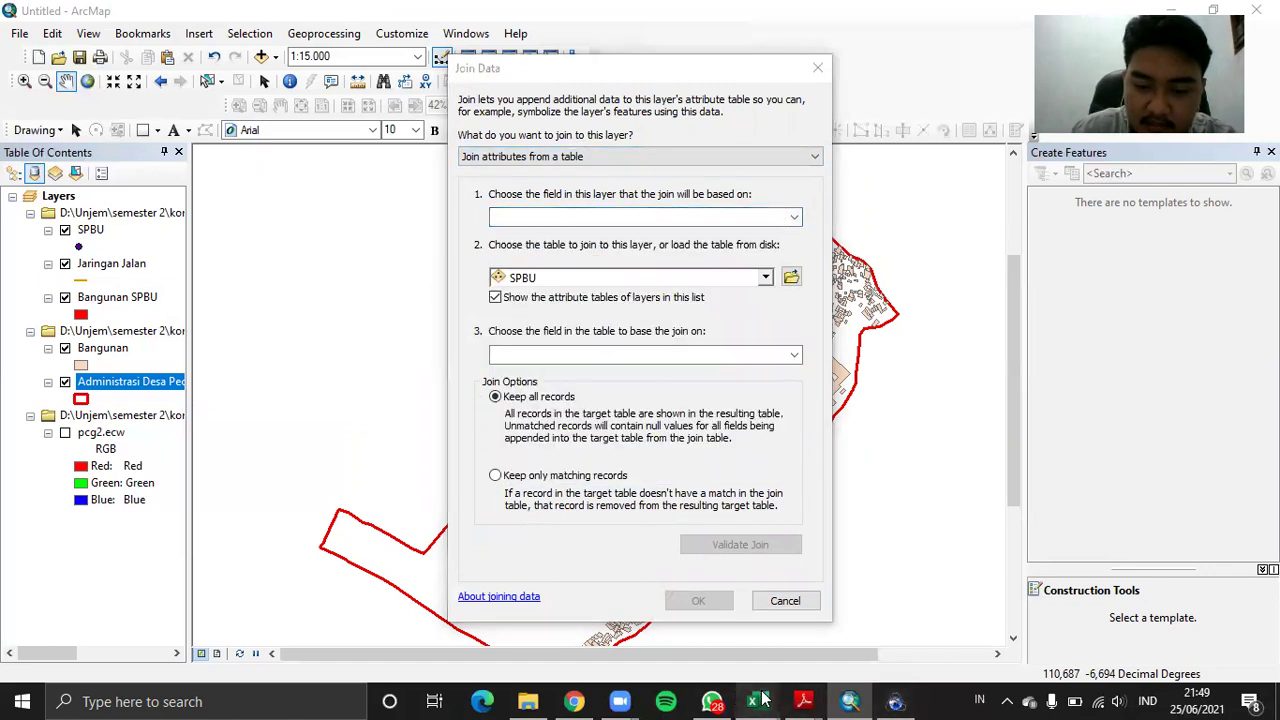
{"action": "left_click", "coordinate": [727, 643]}
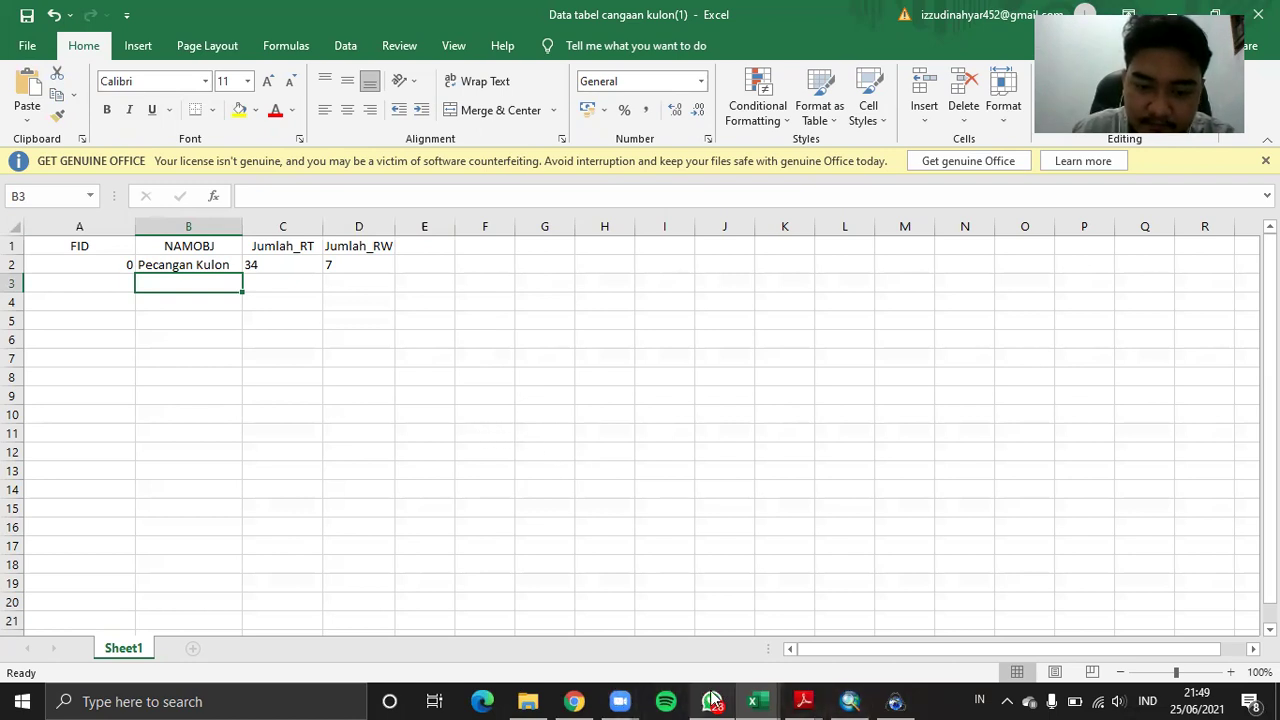
Return to ArcMap and base the table attribute join on the layer's NAMOBJ field
{"action": "left_click", "coordinate": [848, 700]}
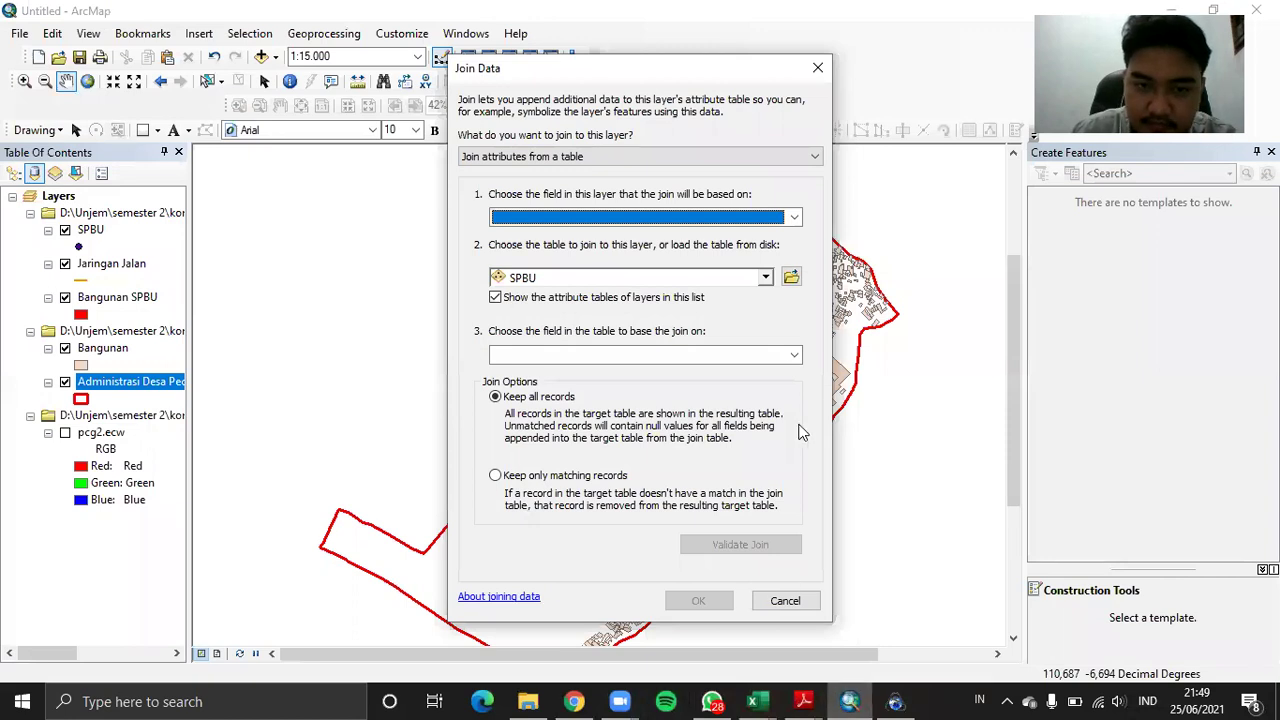
{"action": "left_click", "coordinate": [813, 160]}
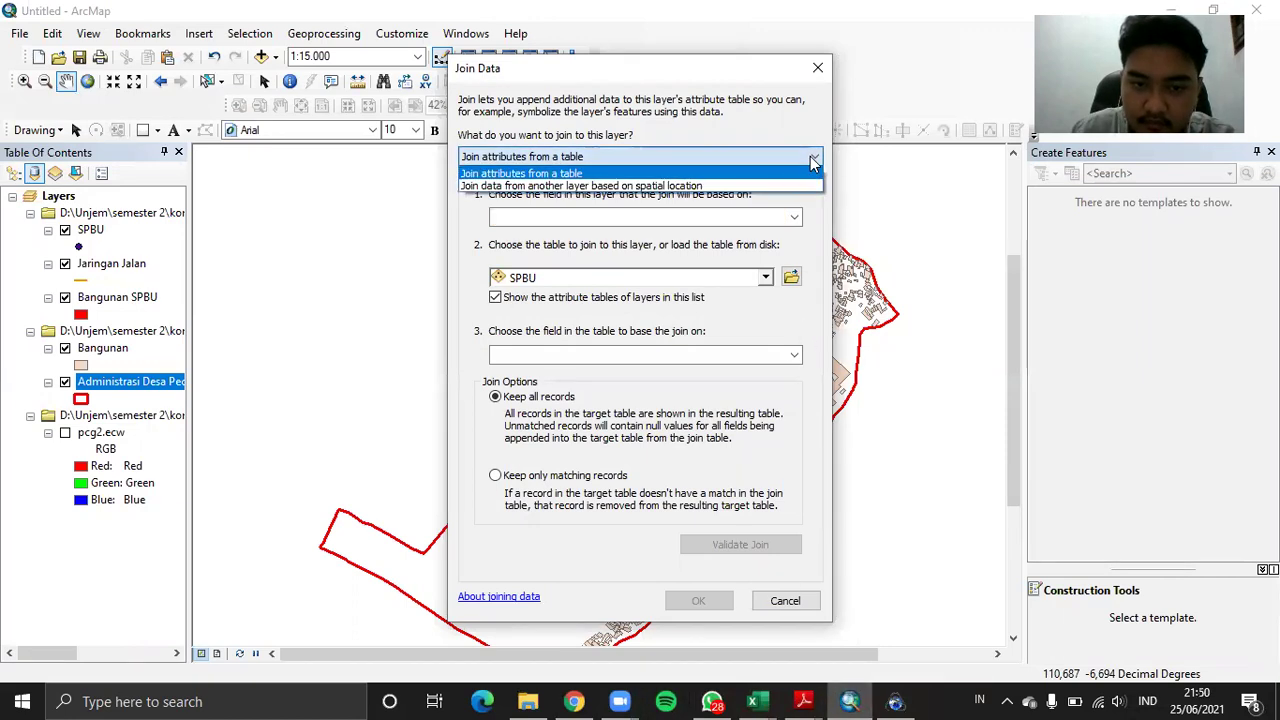
{"action": "left_click", "coordinate": [808, 174]}
{"action": "left_click", "coordinate": [680, 217]}
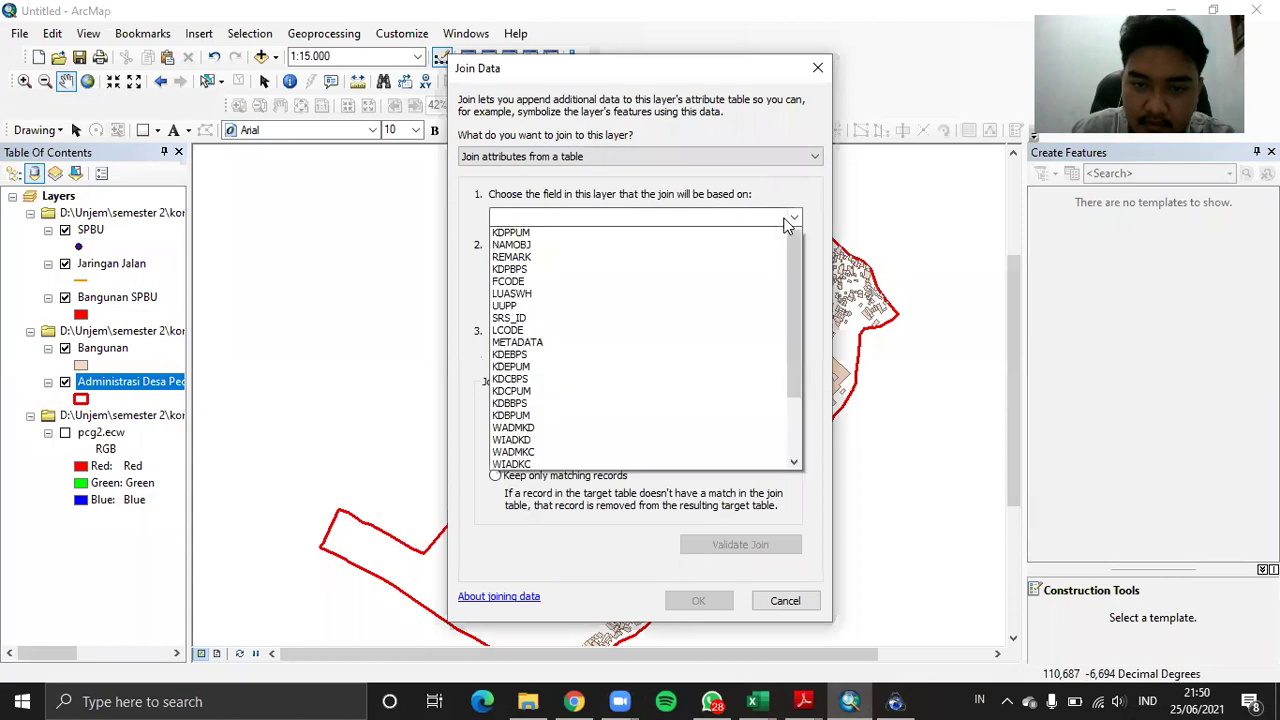
{"action": "left_click", "coordinate": [653, 260]}
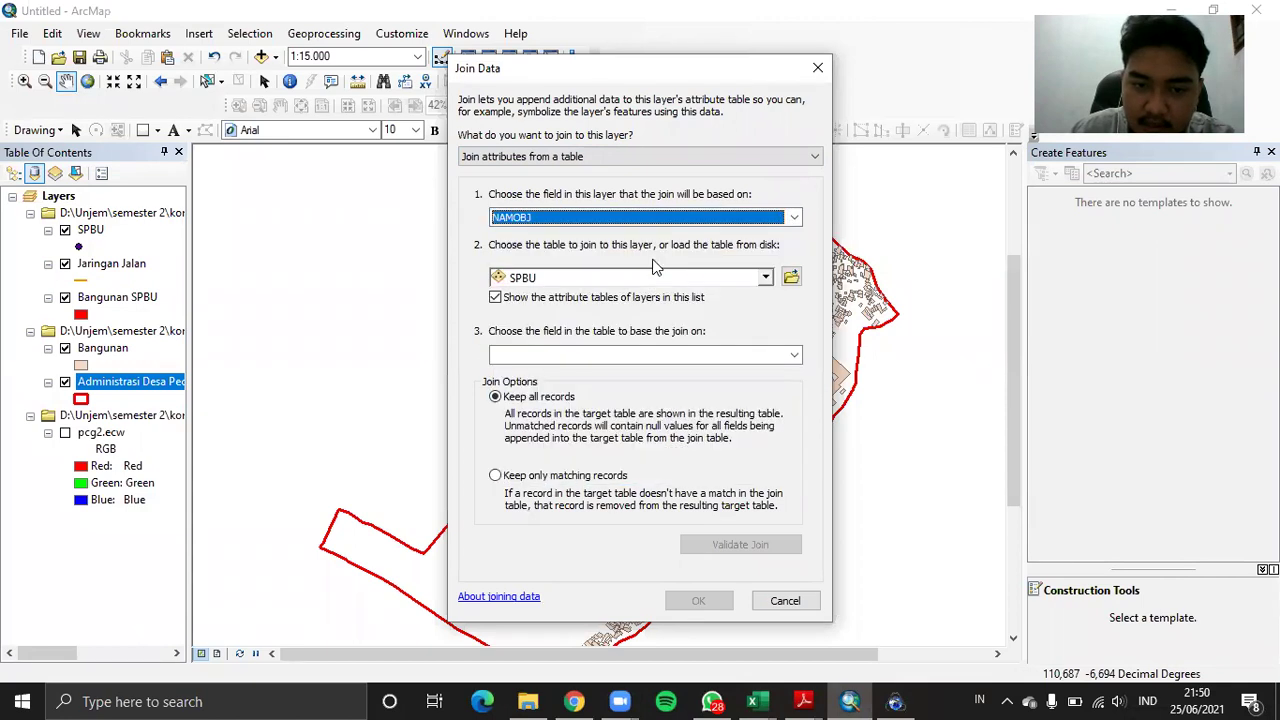
Load Sheet1$ of Data tabel cangaan kulon(1).xls from the komper tasks UAS folder as the join table
{"action": "left_click", "coordinate": [790, 277]}
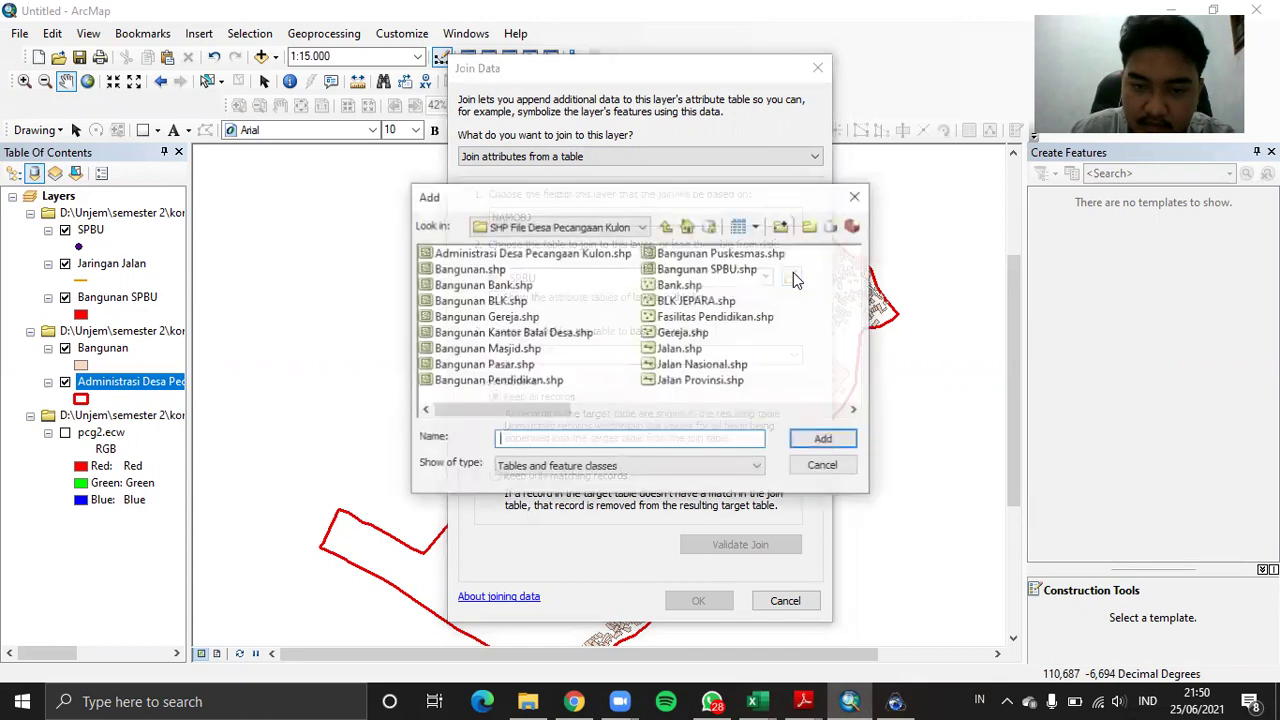
{"action": "left_click", "coordinate": [643, 227]}
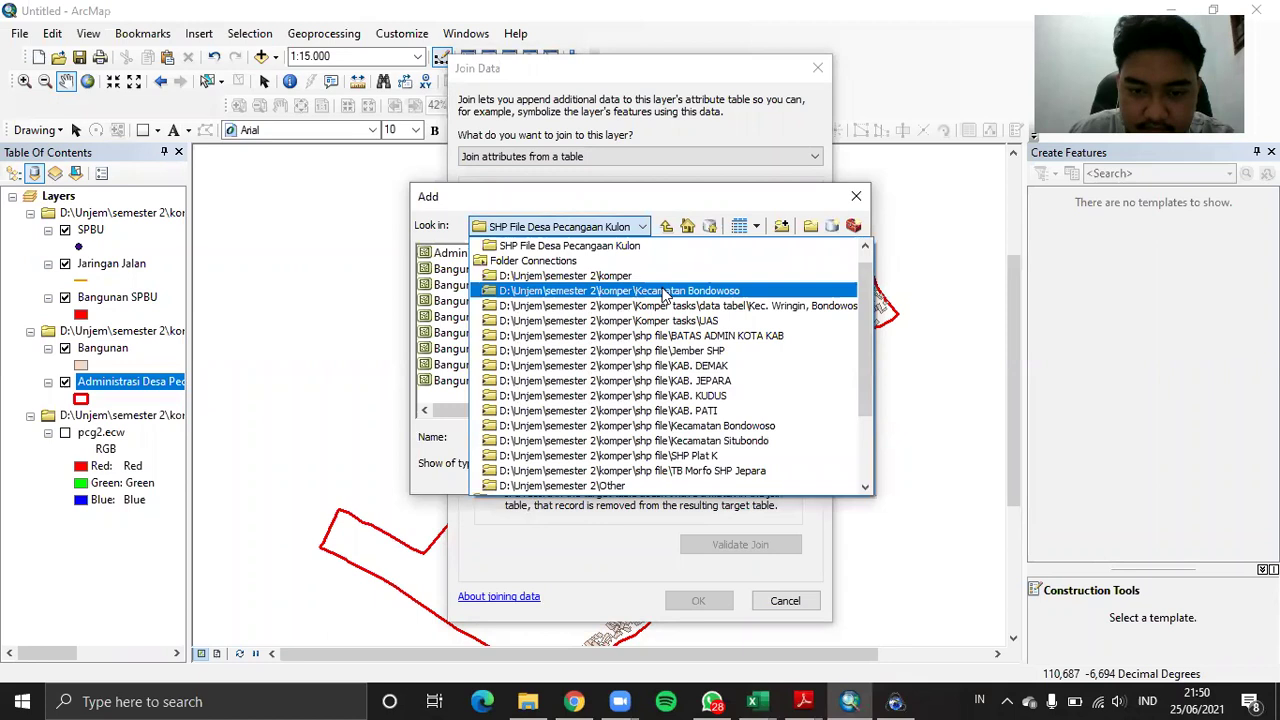
{"action": "left_click", "coordinate": [682, 320]}
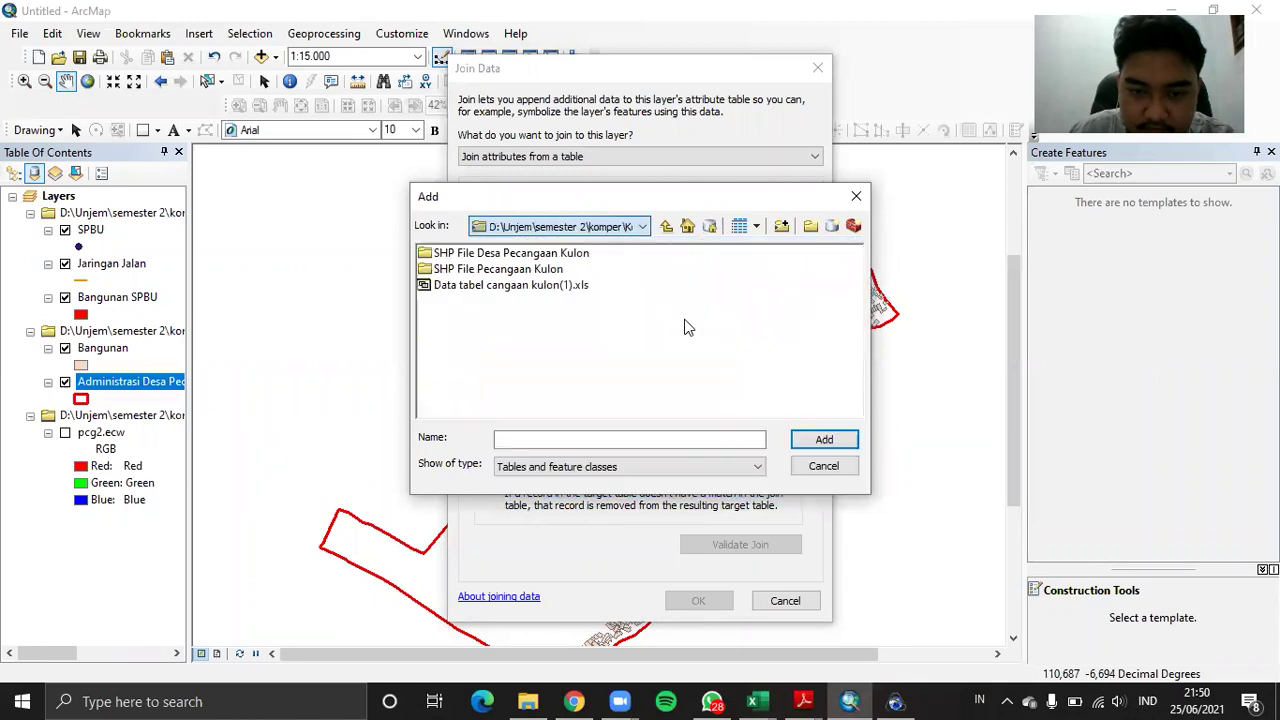
{"action": "left_click", "coordinate": [547, 287]}
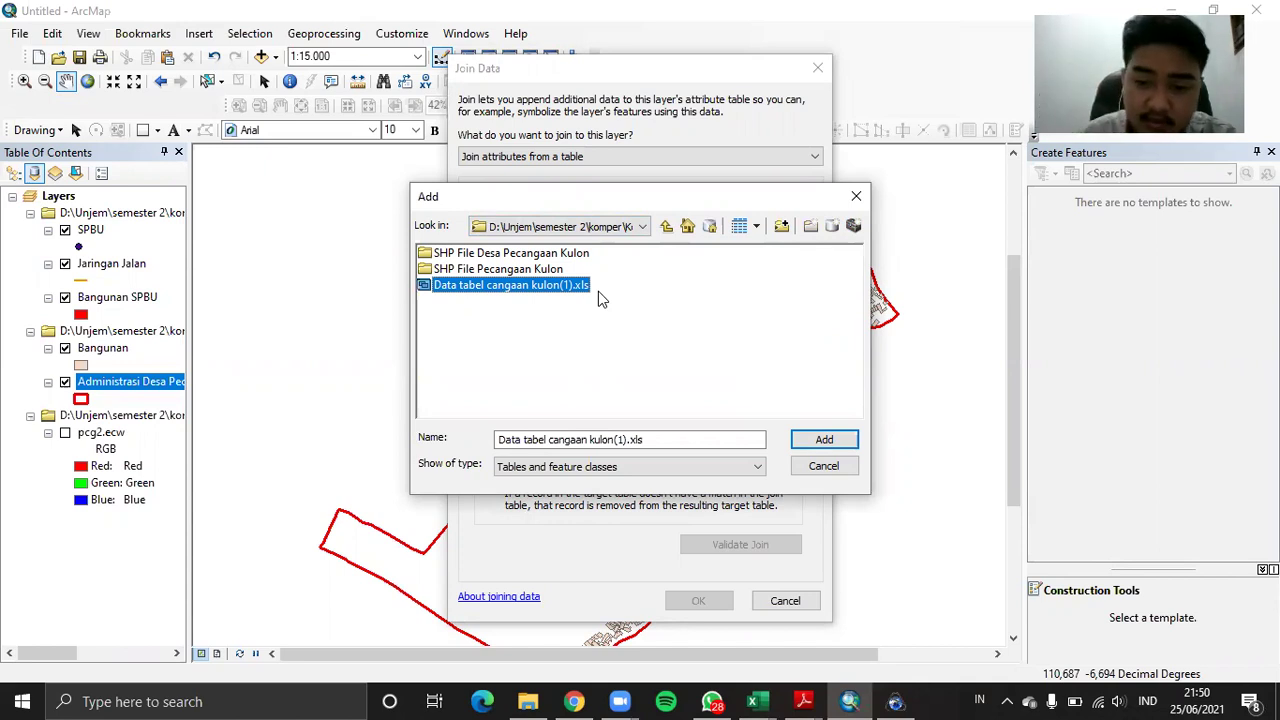
{"action": "left_click", "coordinate": [823, 439]}
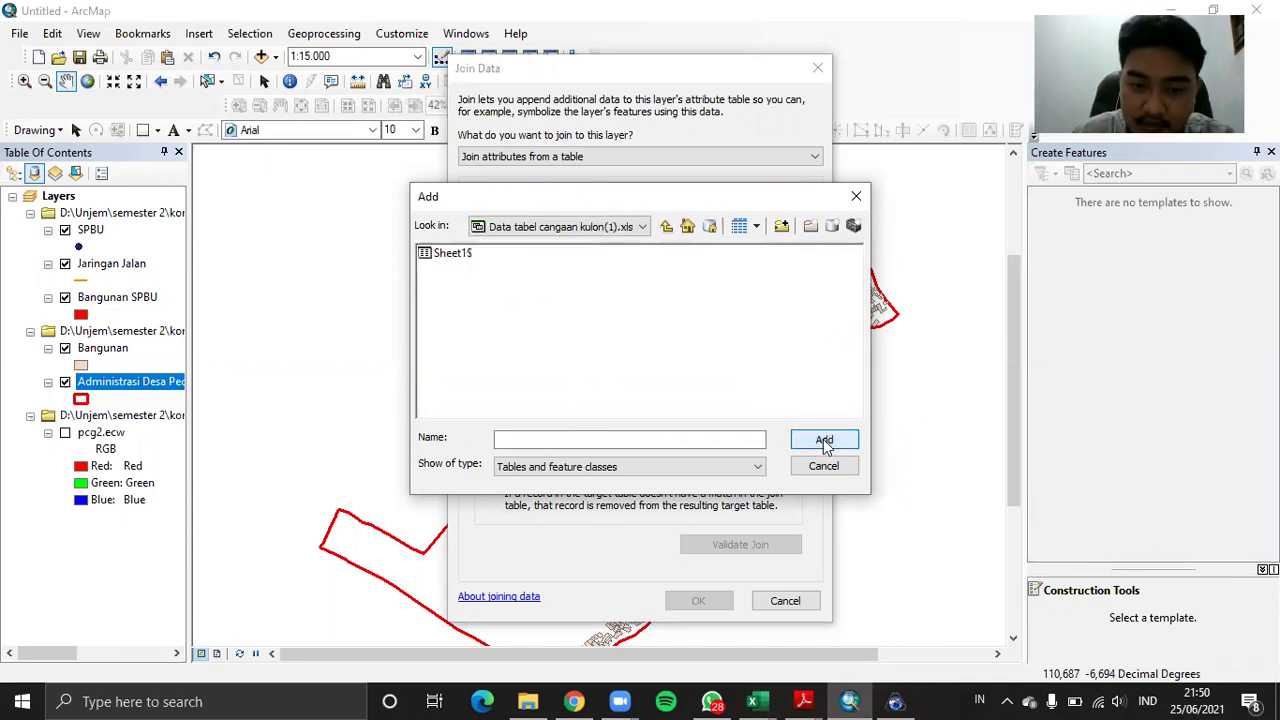
{"action": "left_click", "coordinate": [440, 256]}
{"action": "left_click", "coordinate": [823, 440]}
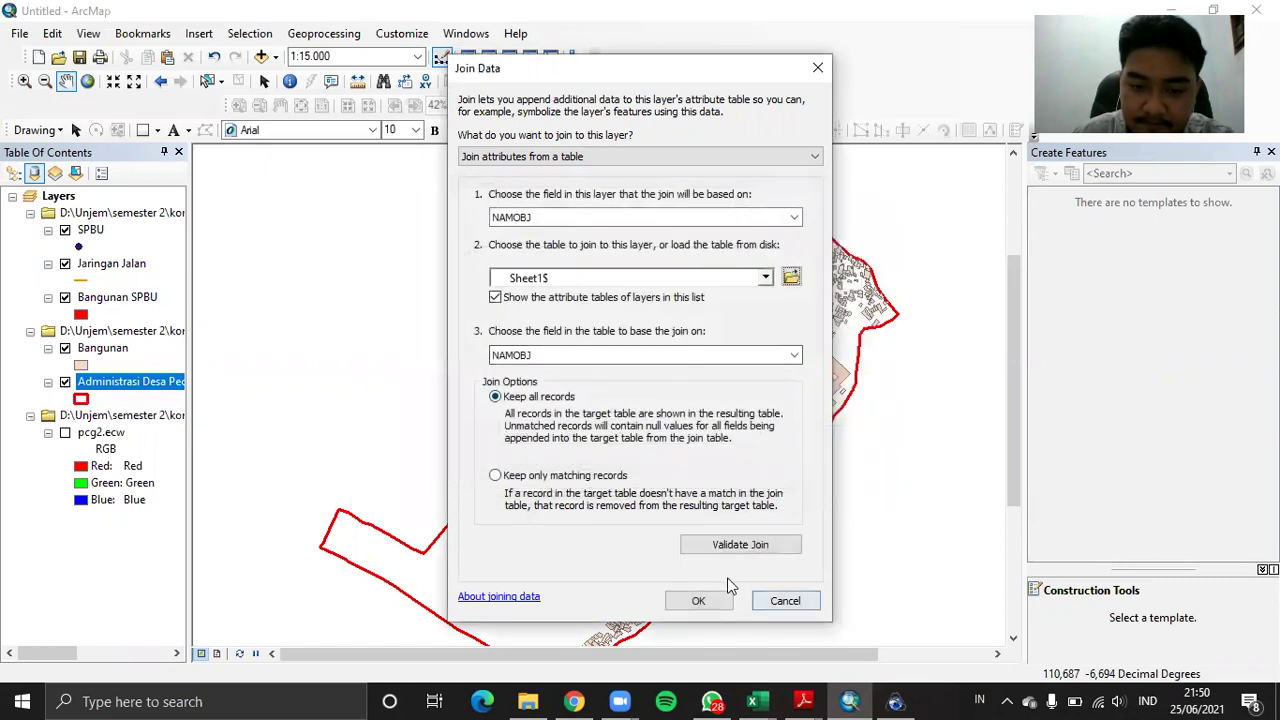
Validate the NAMOBJ join with Sheet1$, keeping all records, and apply it to the layer
{"action": "left_click", "coordinate": [718, 545]}
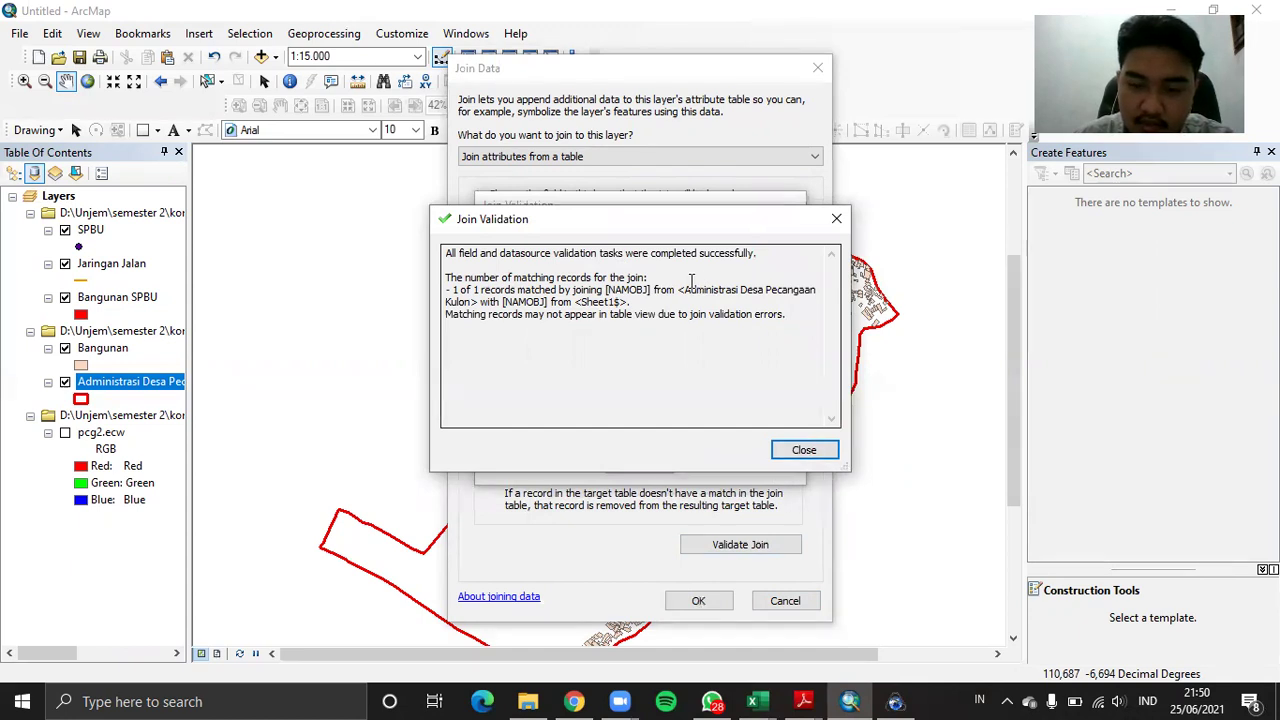
{"action": "left_click", "coordinate": [796, 452]}
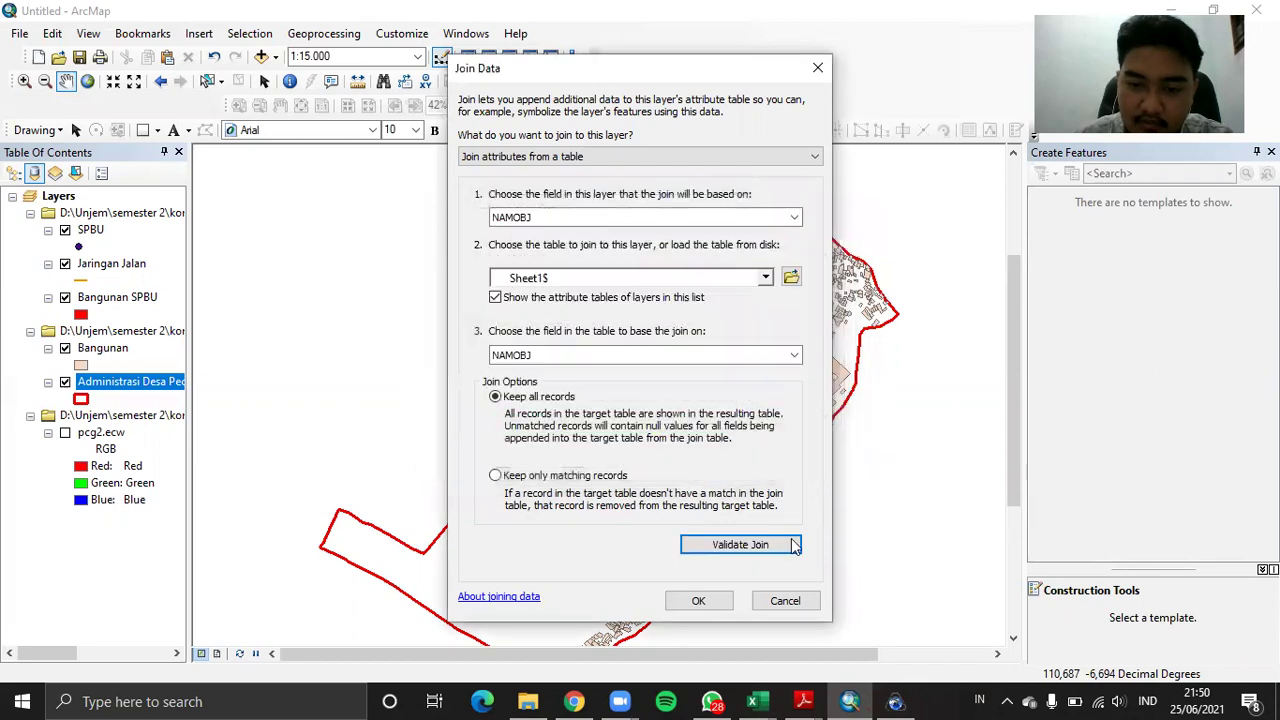
{"action": "left_click", "coordinate": [700, 600]}
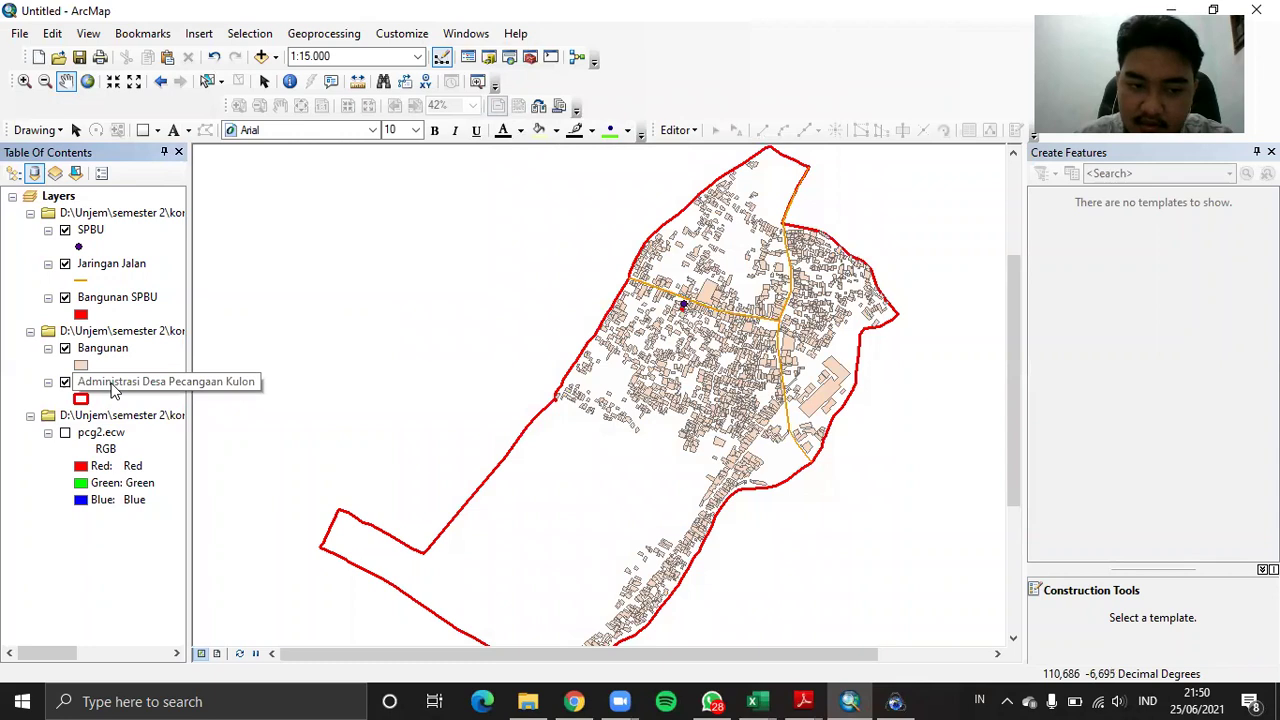
Check the joined Jumlah_RT and Jumlah_RW fields in the Administrasi Desa Pecangaan Kulon attribute table, and close the table
{"action": "right_click", "coordinate": [112, 388]}
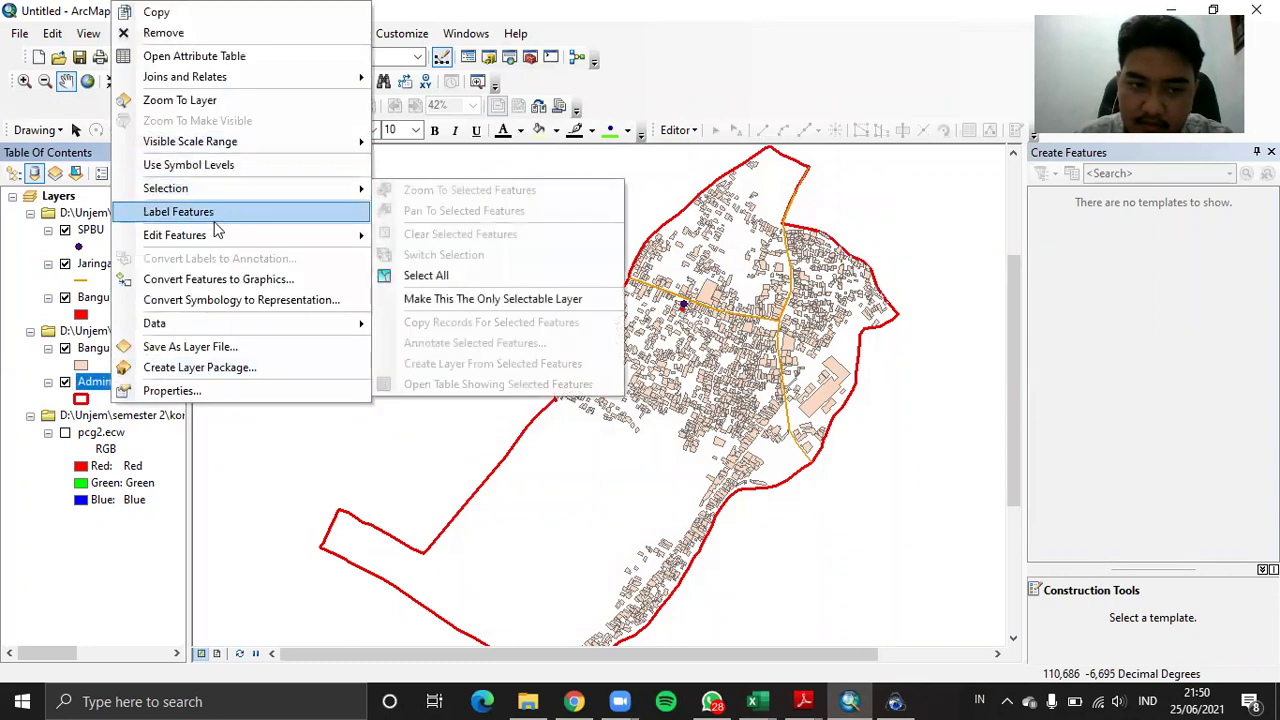
{"action": "left_click", "coordinate": [246, 57]}
{"action": "left_click_drag", "start_coordinate": [462, 467], "coordinate": [806, 466]}
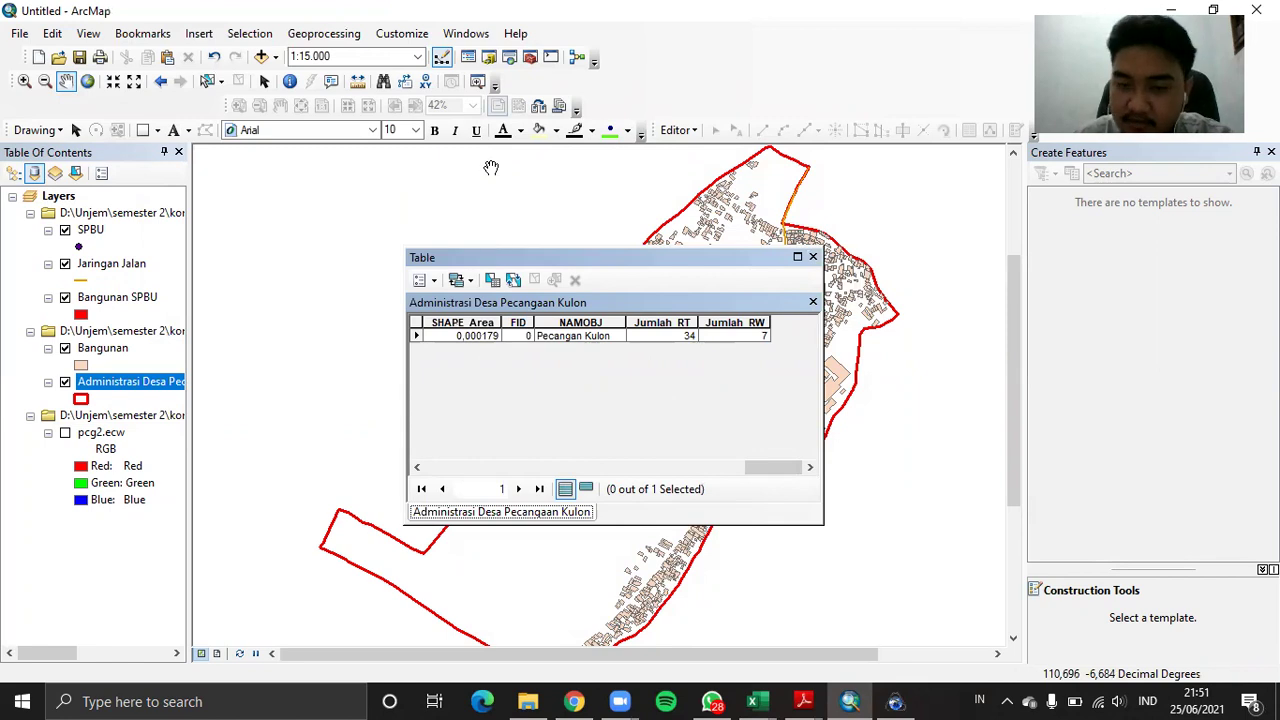
{"action": "left_click", "coordinate": [812, 257]}
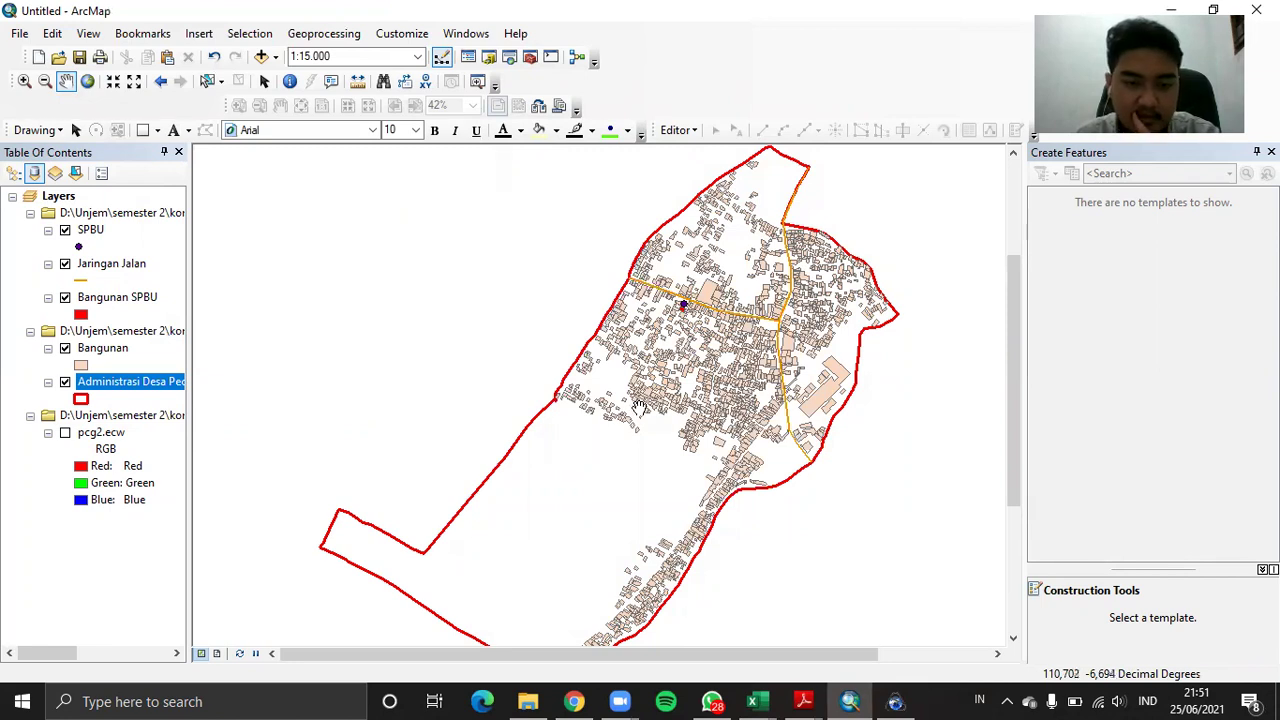
Switch the map to layout view and confirm the page setup as A3 landscape using the printer paper settings
{"action": "left_click_drag", "start_coordinate": [675, 426], "coordinate": [675, 397]}
{"action": "scroll", "coordinate": [675, 397], "scroll_direction": "up", "scroll_amount": 2}
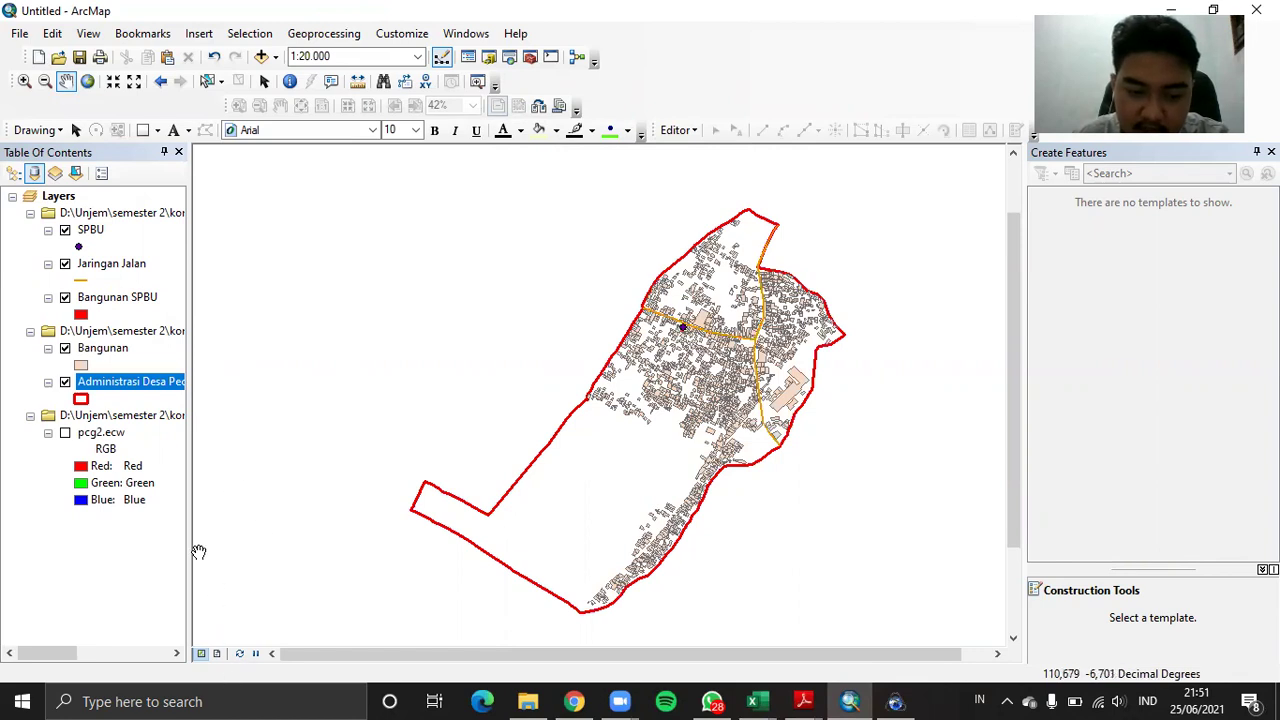
{"action": "left_click", "coordinate": [217, 654]}
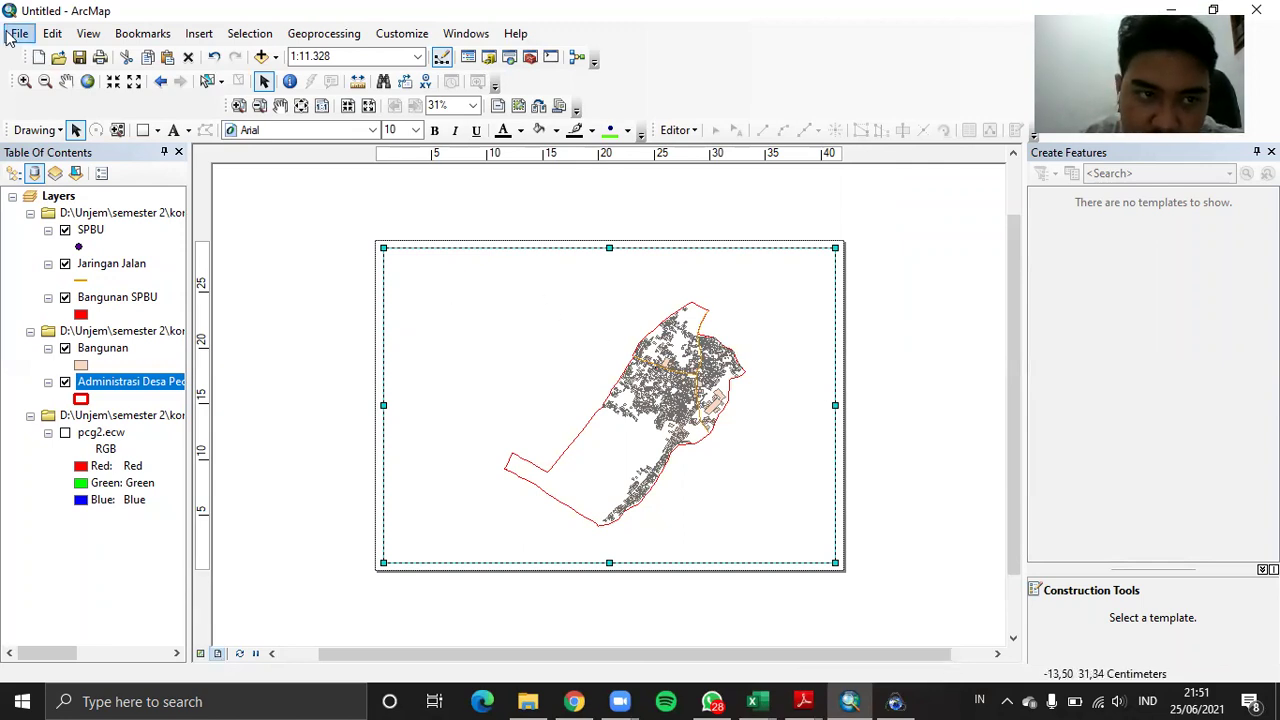
{"action": "left_click", "coordinate": [50, 33]}
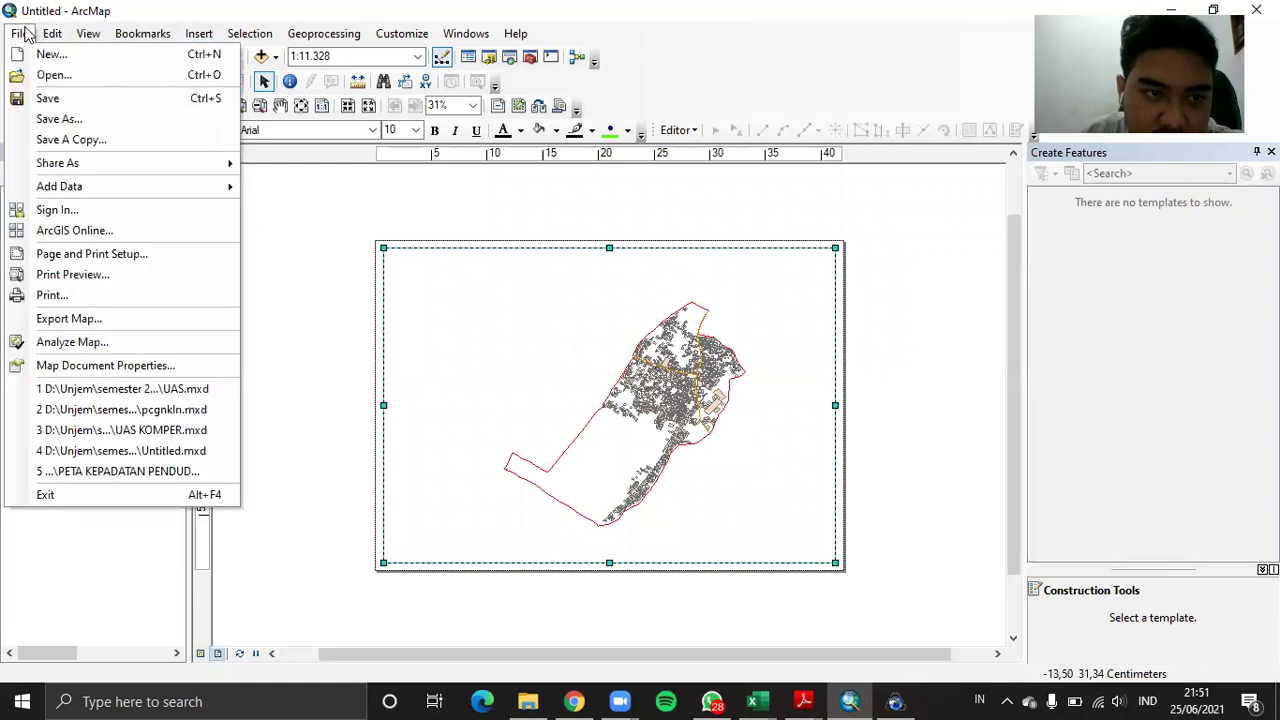
{"action": "left_click", "coordinate": [20, 33]}
{"action": "left_click", "coordinate": [20, 33]}
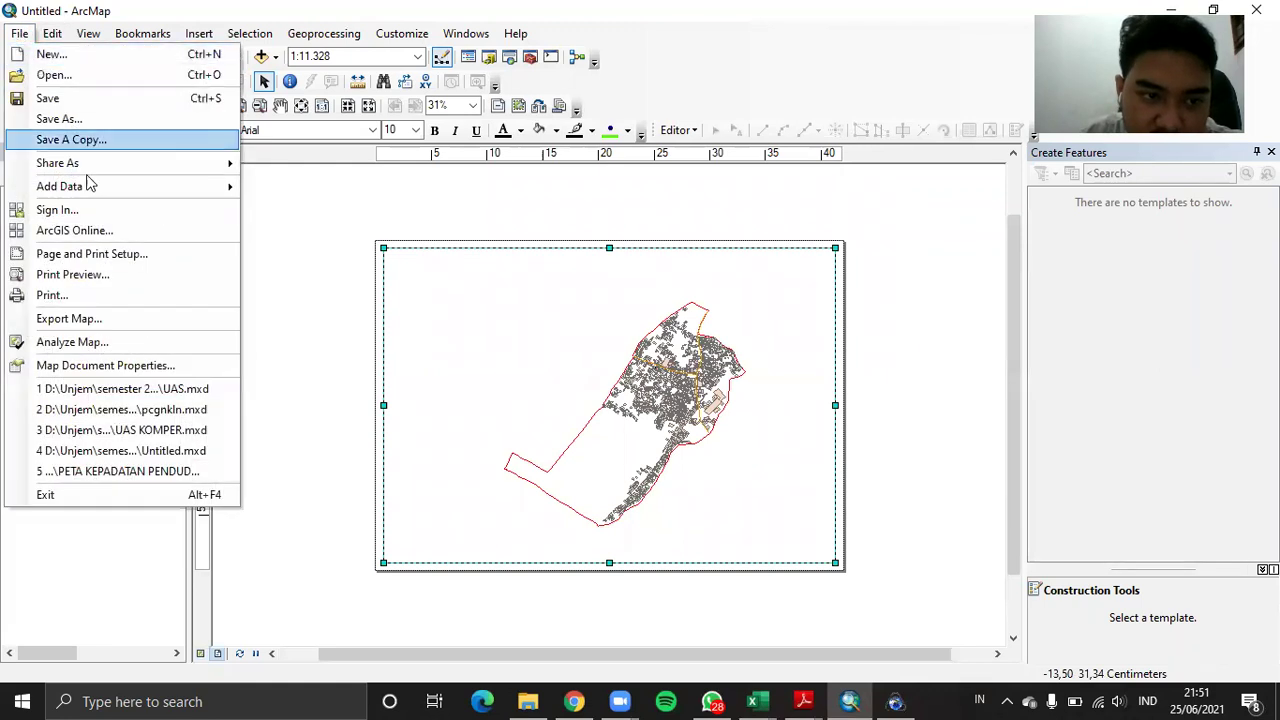
{"action": "left_click", "coordinate": [88, 254]}
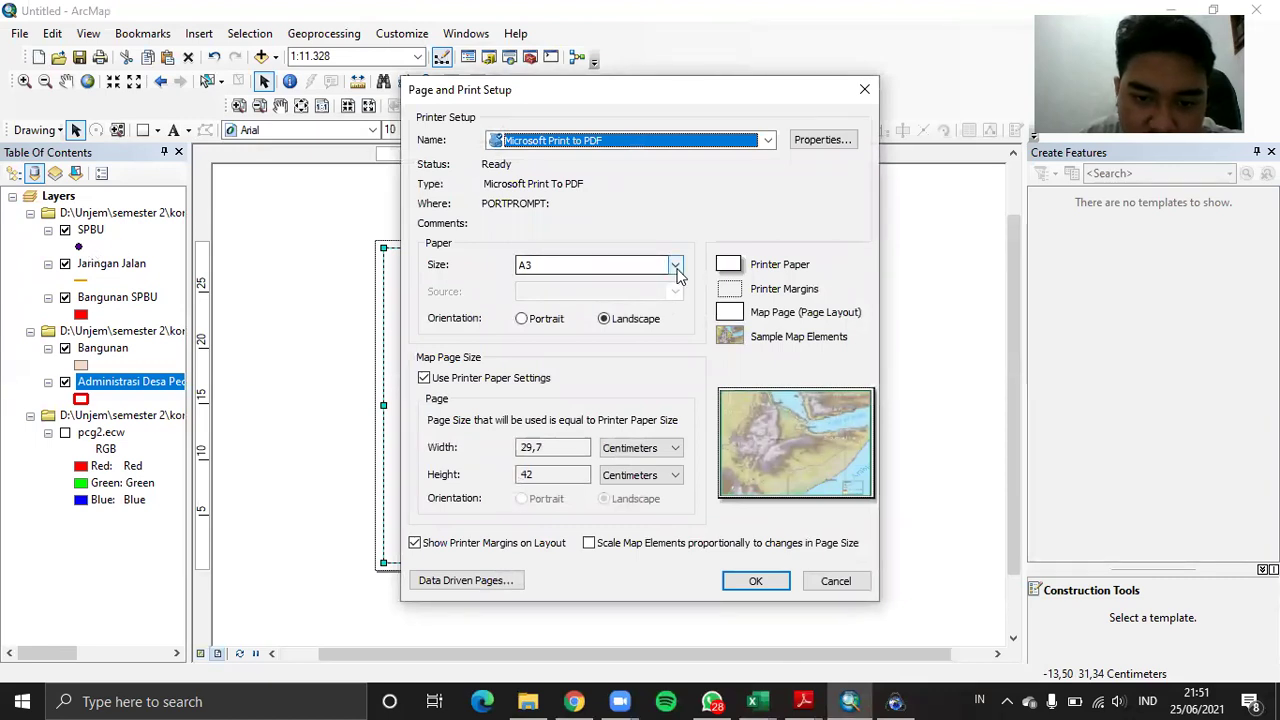
{"action": "left_click", "coordinate": [757, 582]}
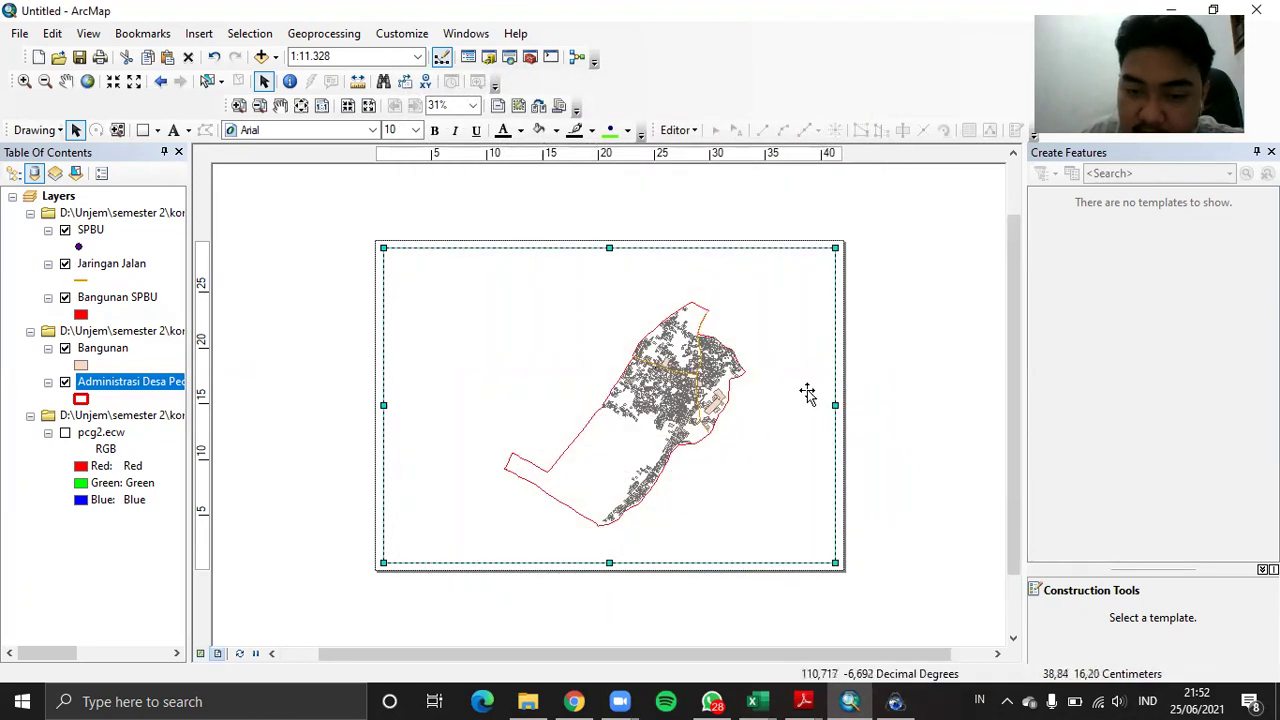
Narrow the map's data frame to about 27 cm wide and reposition the village inside it at a scale of 1:10.000
{"action": "left_click_drag", "start_coordinate": [834, 404], "coordinate": [685, 425]}
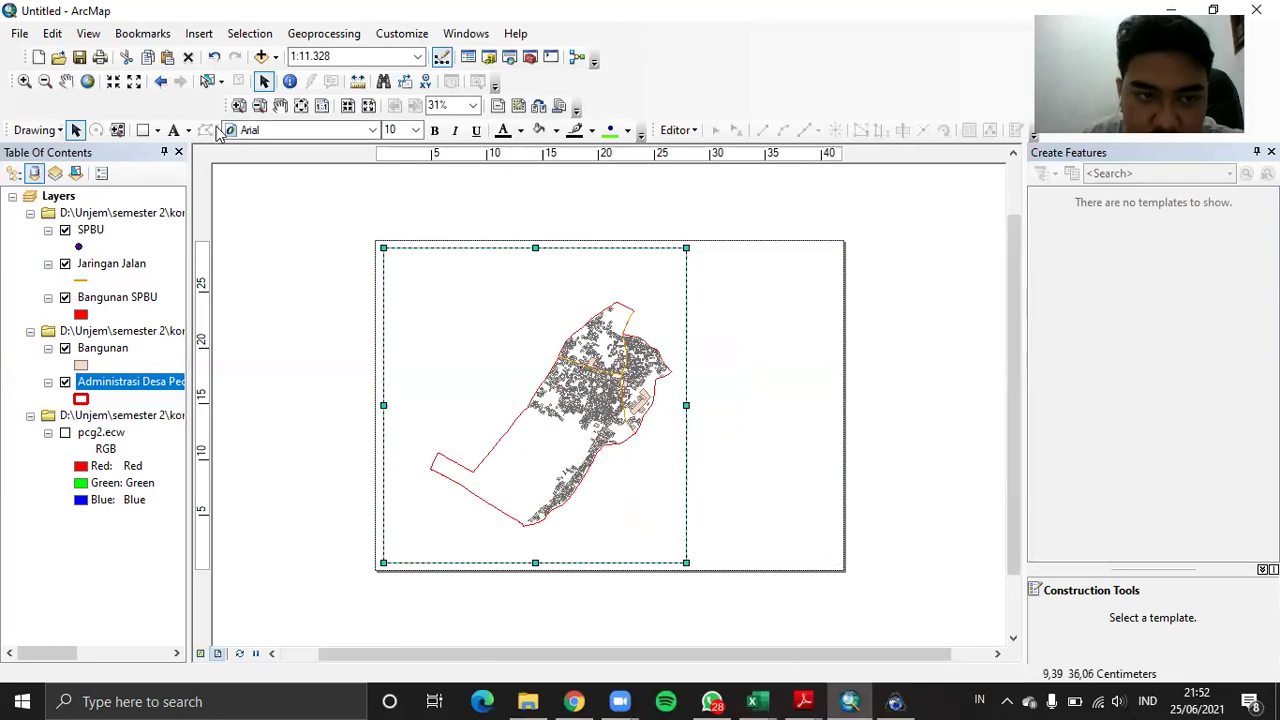
{"action": "left_click", "coordinate": [24, 81]}
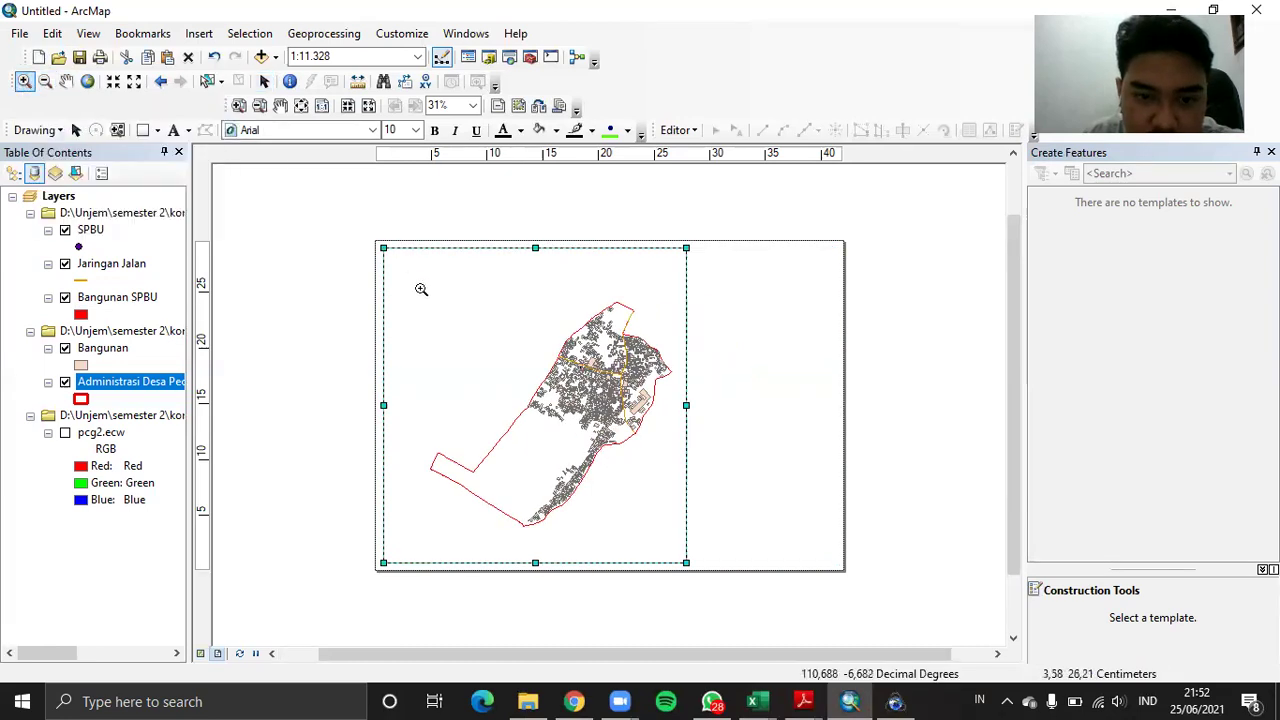
{"action": "scroll", "coordinate": [576, 390], "scroll_direction": "up", "scroll_amount": 1}
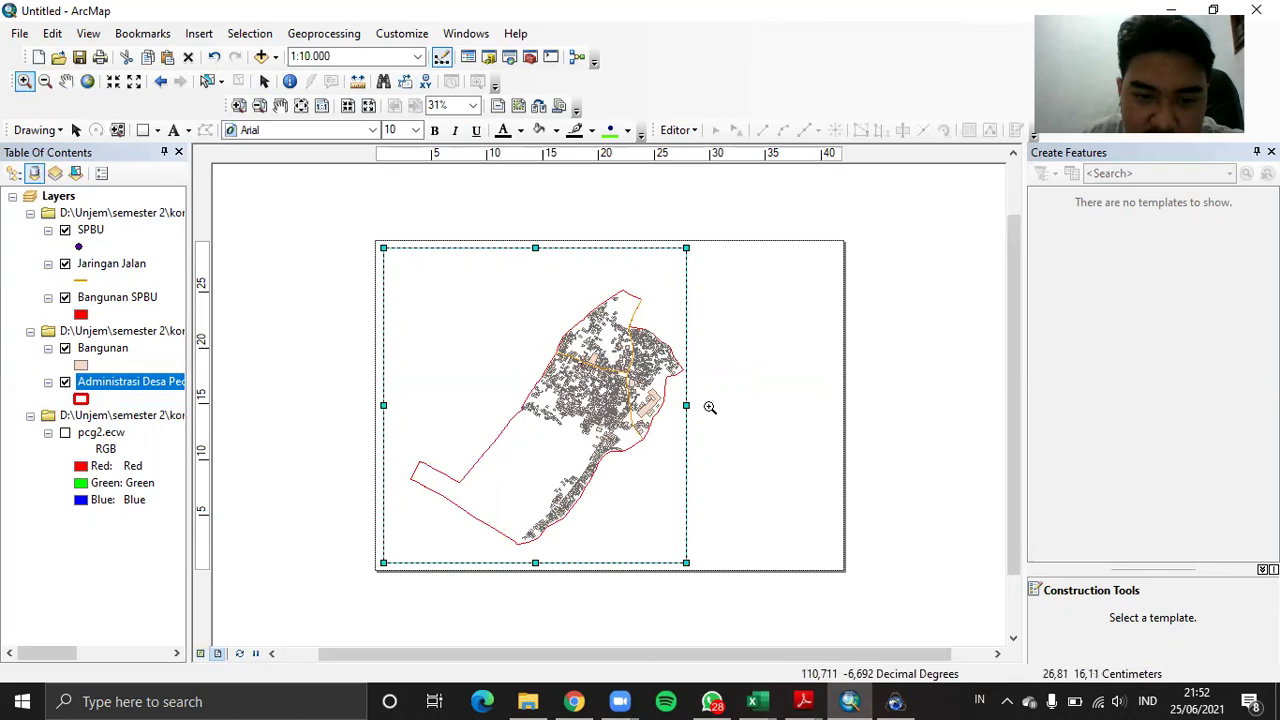
{"action": "scroll", "coordinate": [583, 403], "scroll_direction": "up", "scroll_amount": 1}
{"action": "left_click", "coordinate": [45, 81]}
{"action": "left_click", "coordinate": [596, 383]}
{"action": "left_click", "coordinate": [66, 81]}
{"action": "left_click_drag", "start_coordinate": [534, 416], "coordinate": [582, 388]}
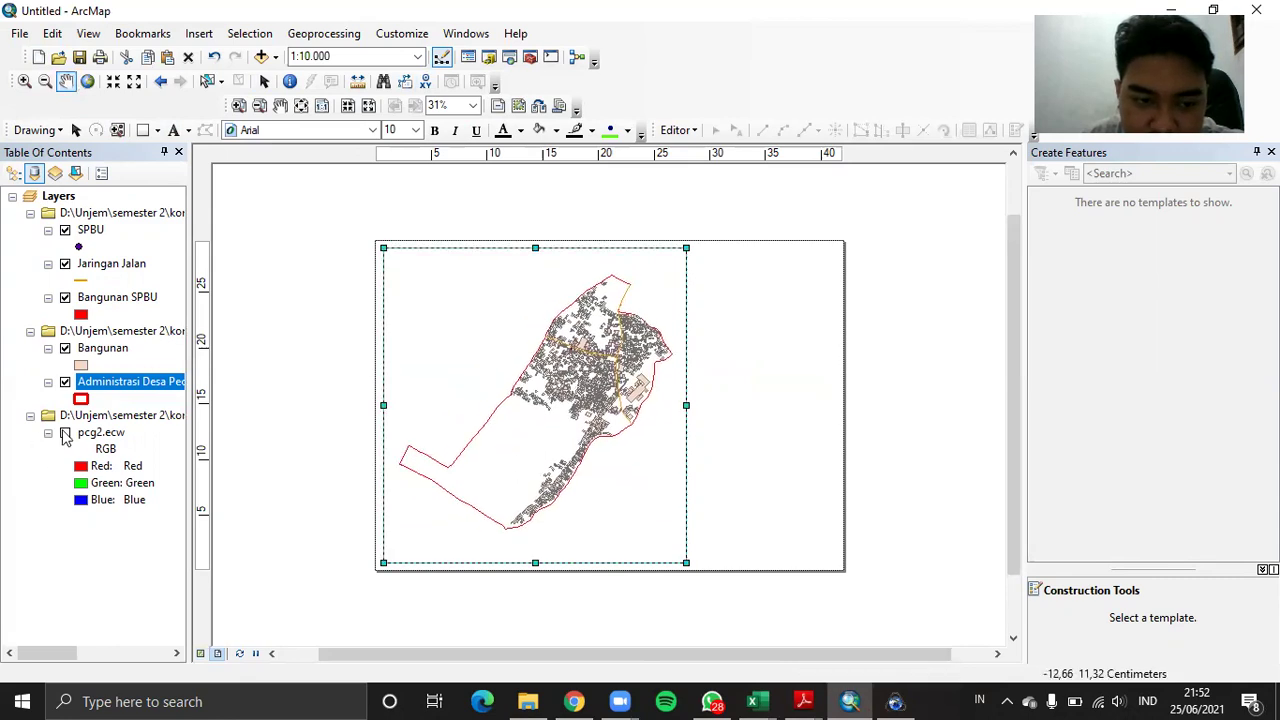
Turn on the pcg2.ecw satellite image layer and inspect it on the layout page
{"action": "left_click", "coordinate": [65, 433]}
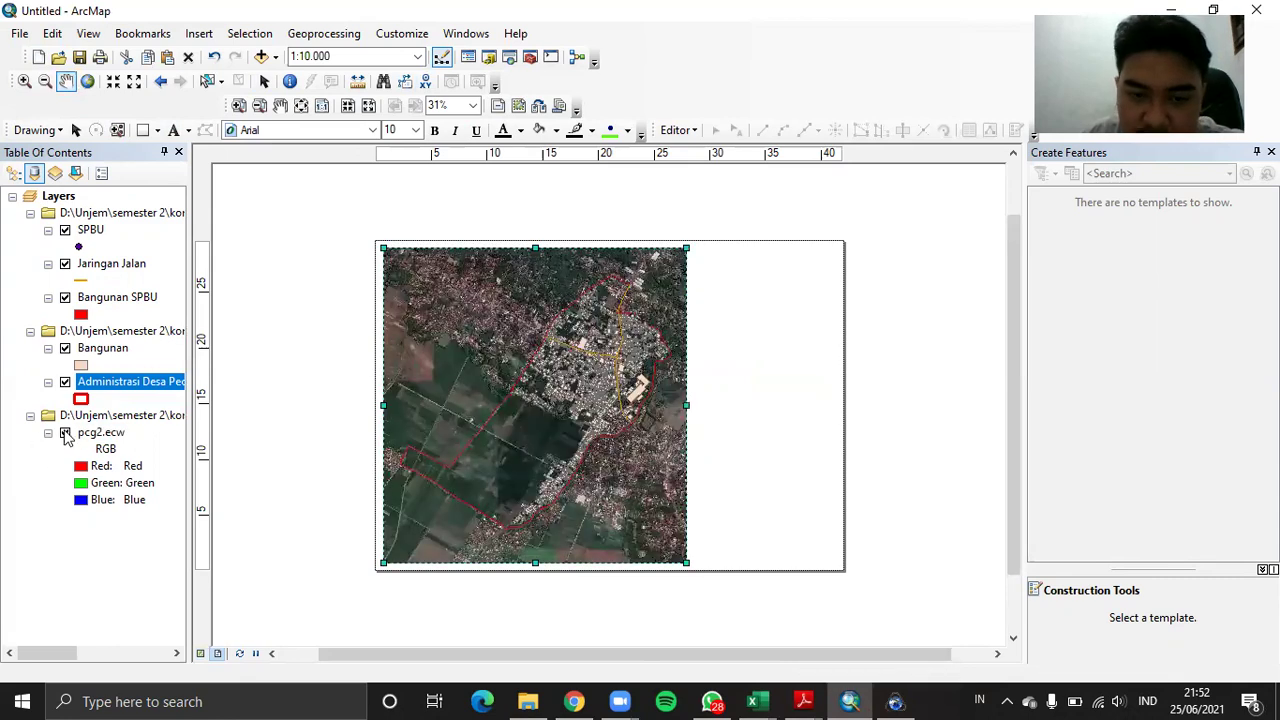
{"action": "scroll", "coordinate": [606, 385], "scroll_direction": "up", "scroll_amount": 4}
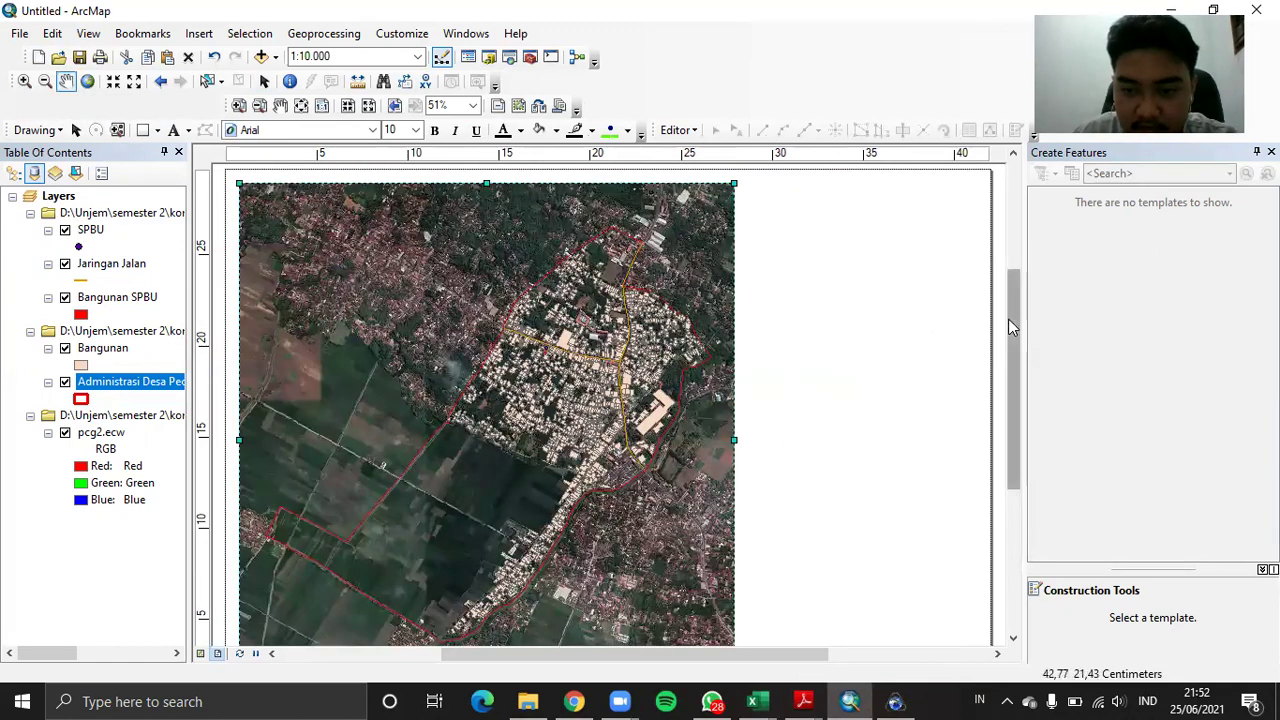
{"action": "left_click_drag", "start_coordinate": [1008, 319], "coordinate": [1014, 305]}
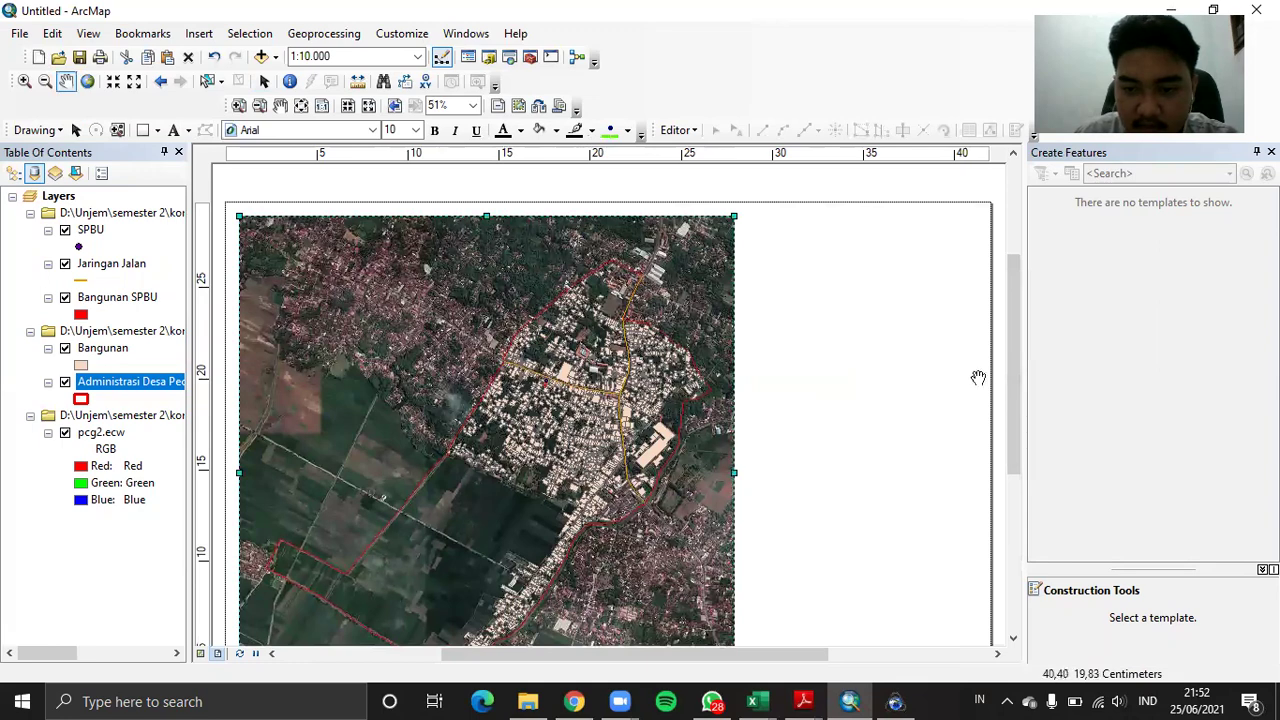
{"action": "mouse_move", "coordinate": [1014, 305]}
{"action": "left_mouse_down"}
{"action": "mouse_move", "coordinate": [996, 362]}
{"action": "mouse_move", "coordinate": [1018, 321]}
{"action": "left_mouse_up"}
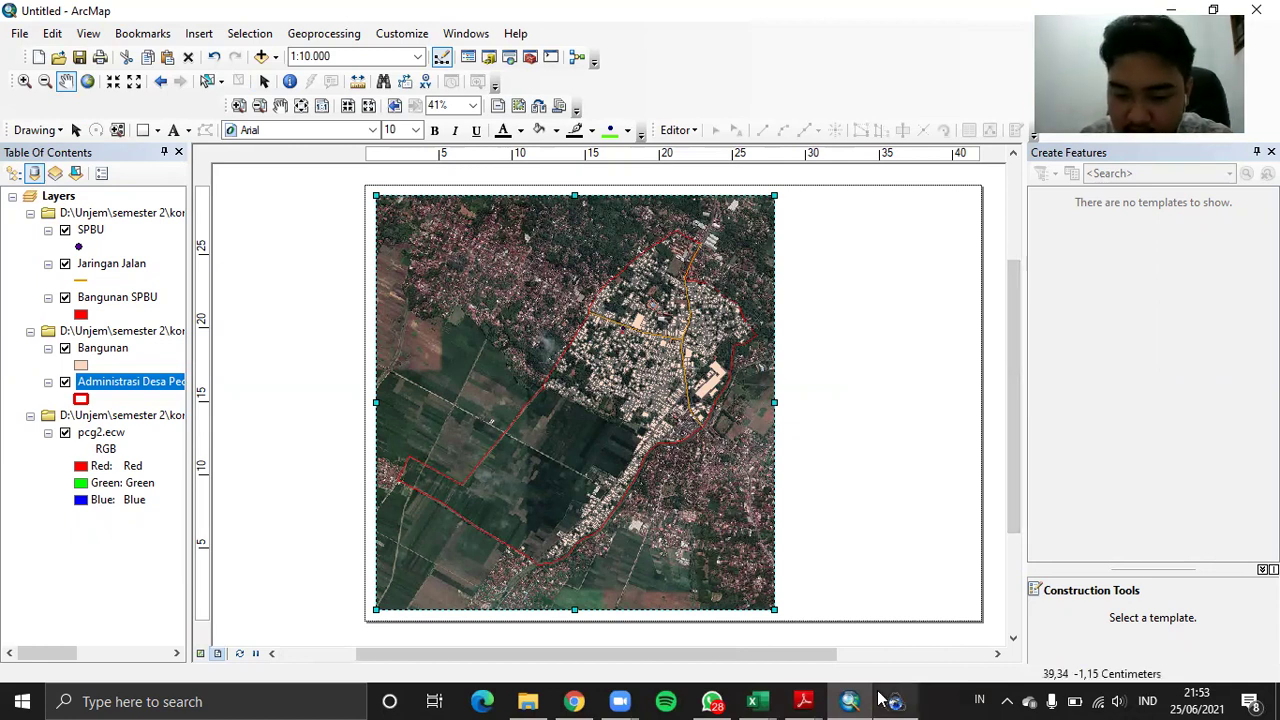
Examine the layout of the finished map in Peta Desa Pecangaan Kulon.pdf in Adobe Reader, and return to ArcMap
{"action": "mouse_move", "coordinate": [803, 700]}
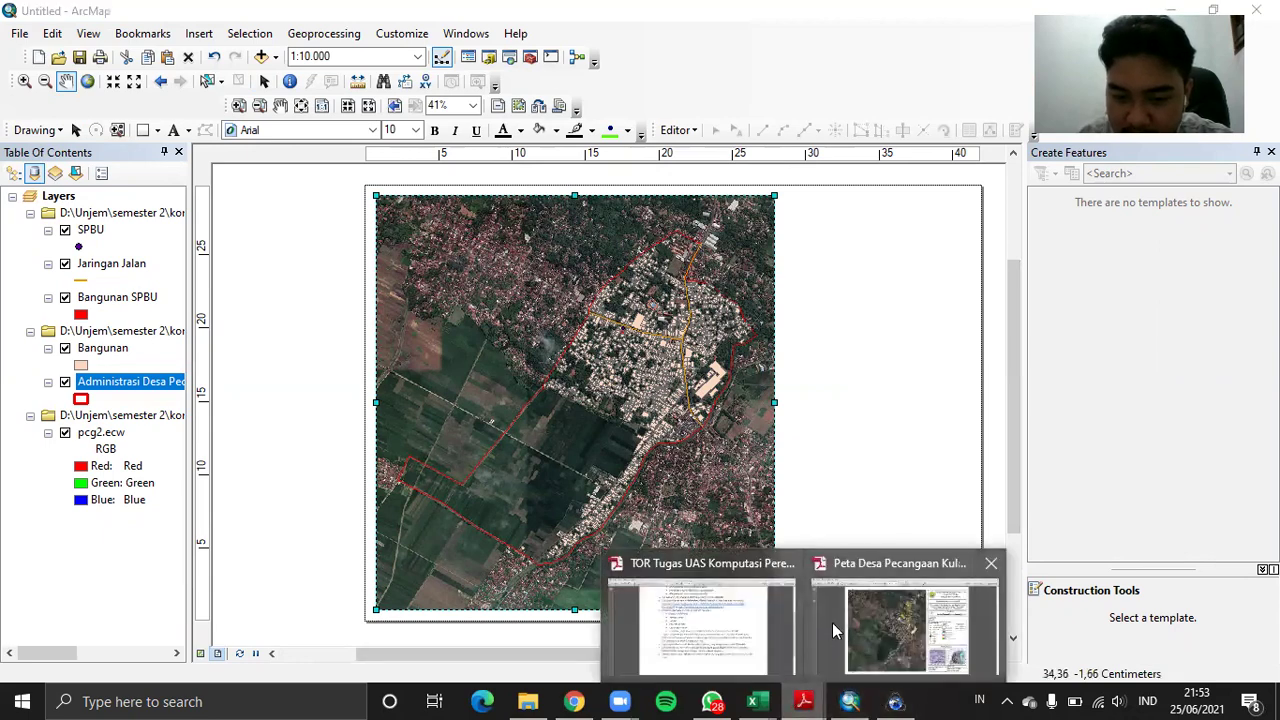
{"action": "left_click", "coordinate": [835, 630]}
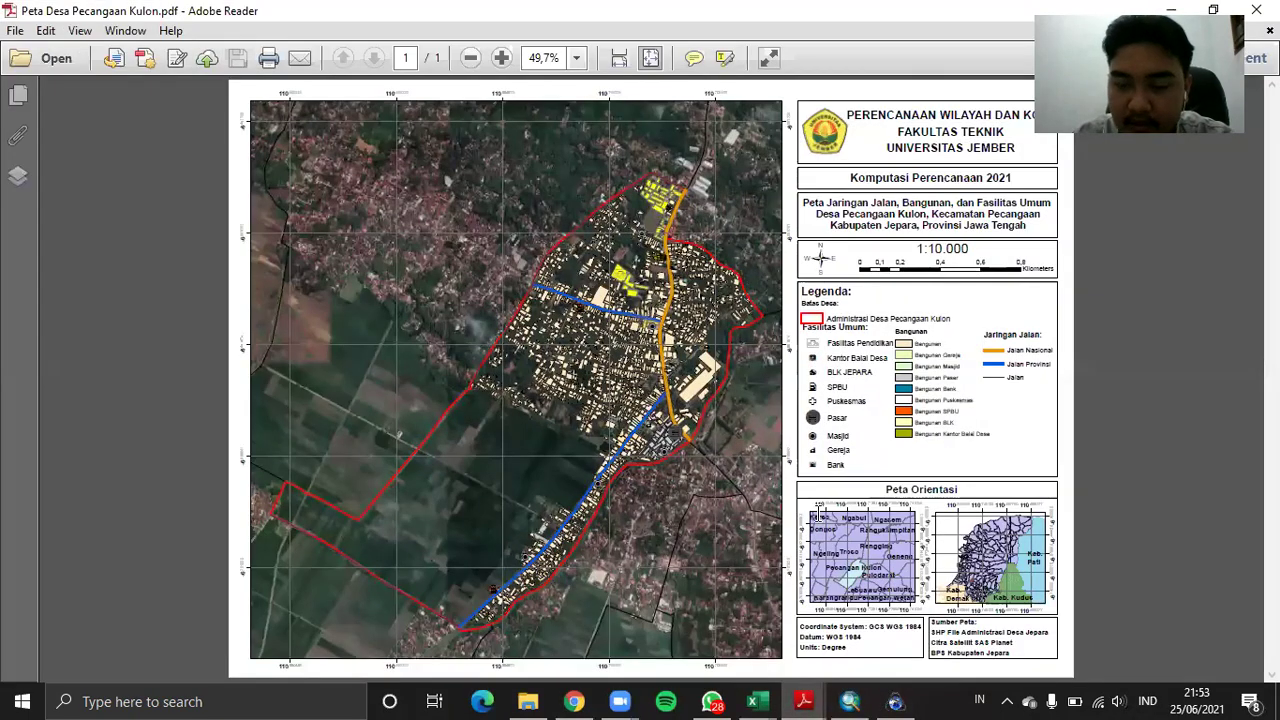
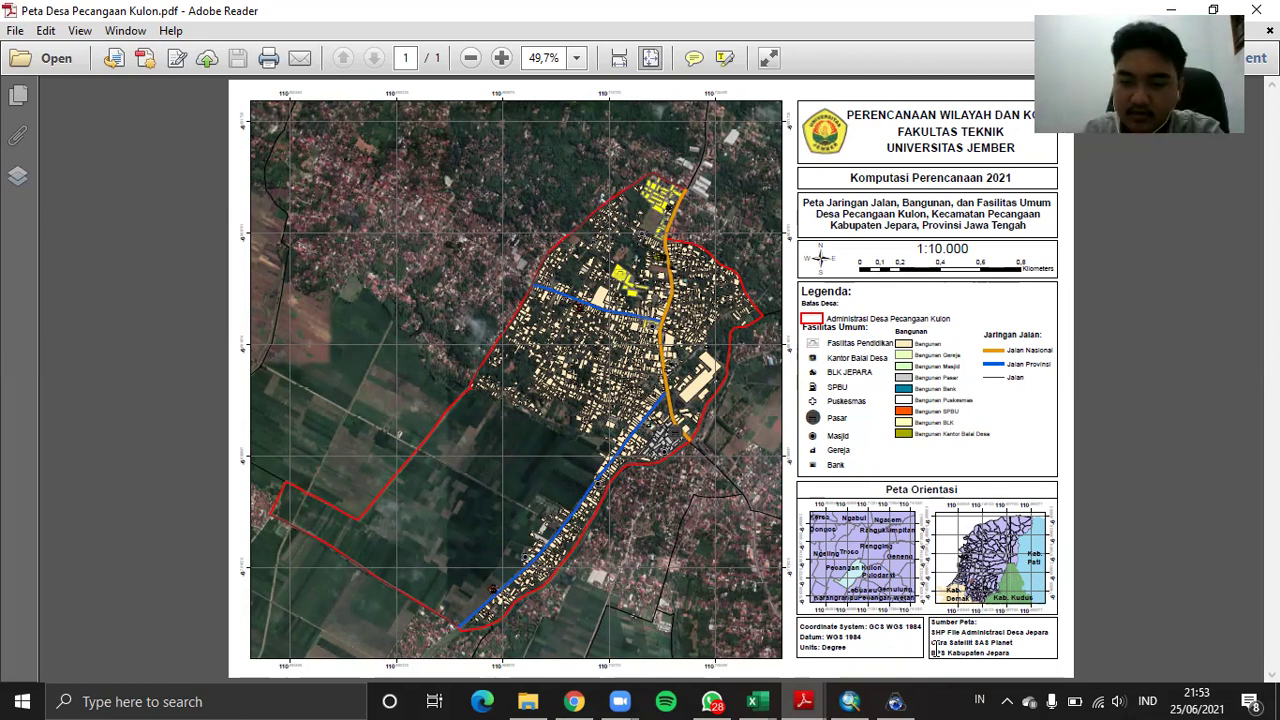
{"action": "left_click", "coordinate": [860, 700]}
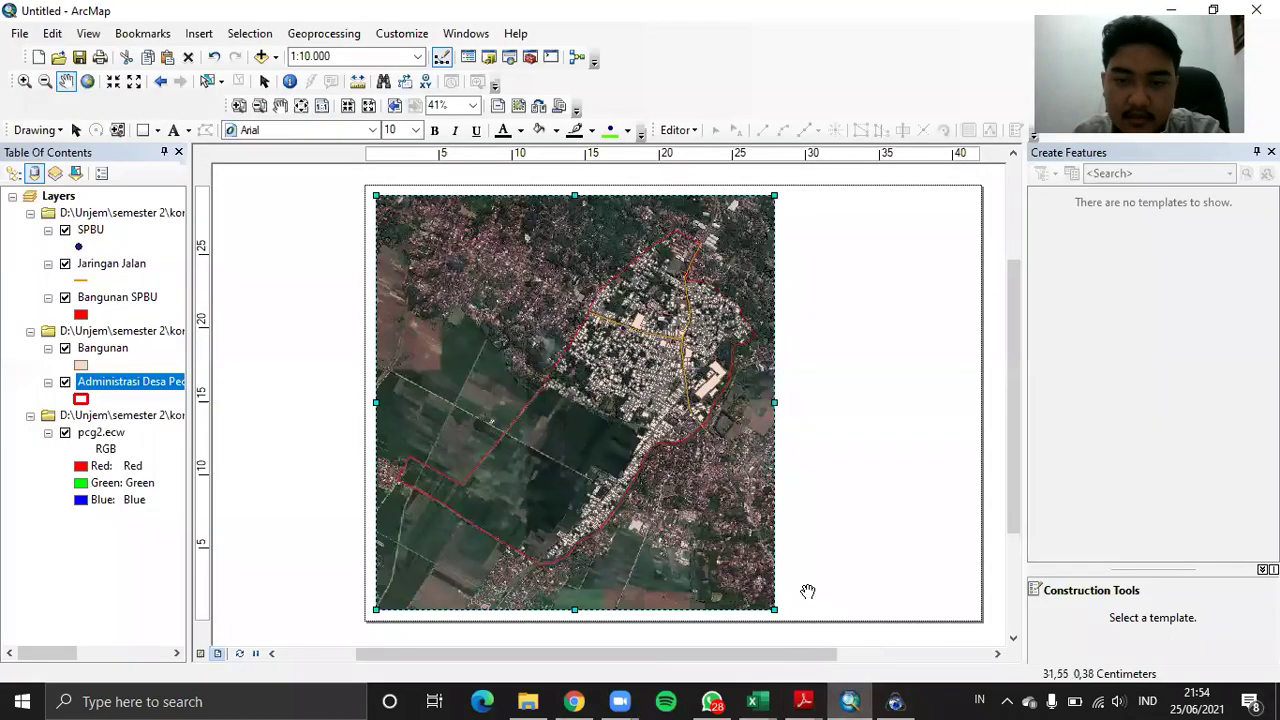
Draw a rectangle about 12.6 by 3.5 cm at the page's upper right, beside the data frame, with no fill and a black outline
{"action": "left_click", "coordinate": [146, 136]}
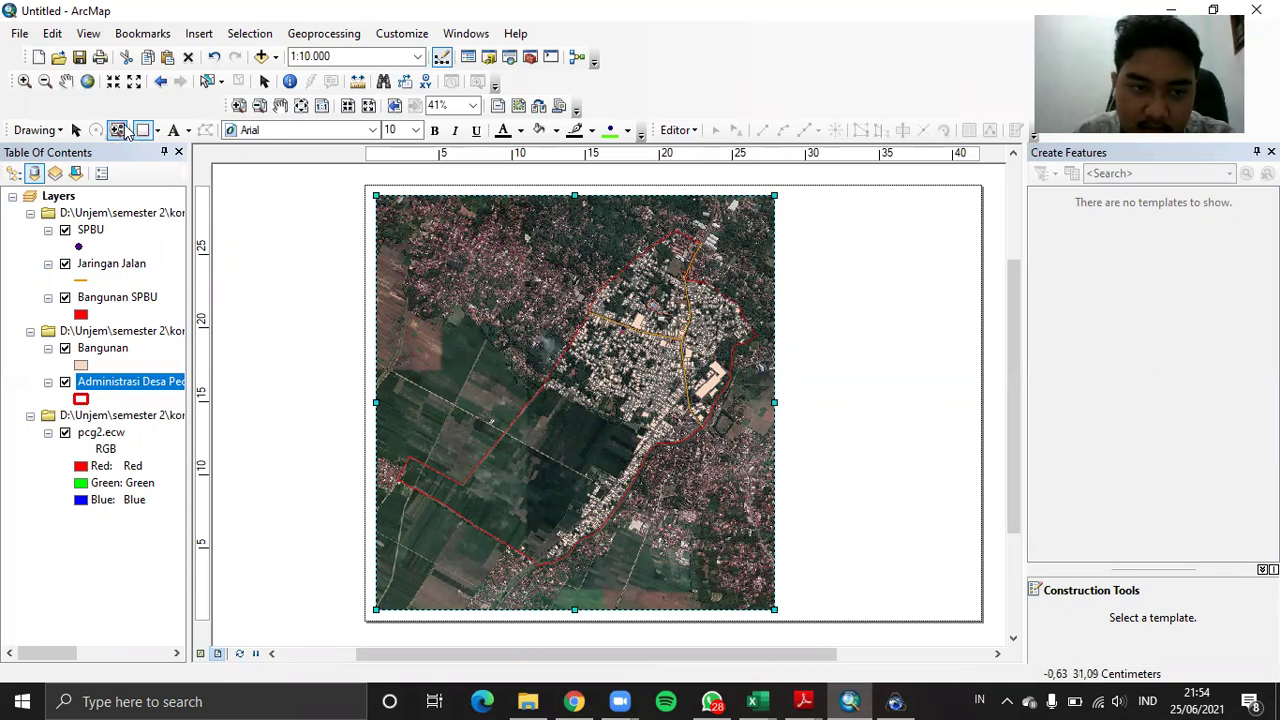
{"action": "left_click_drag", "start_coordinate": [787, 200], "coordinate": [973, 251]}
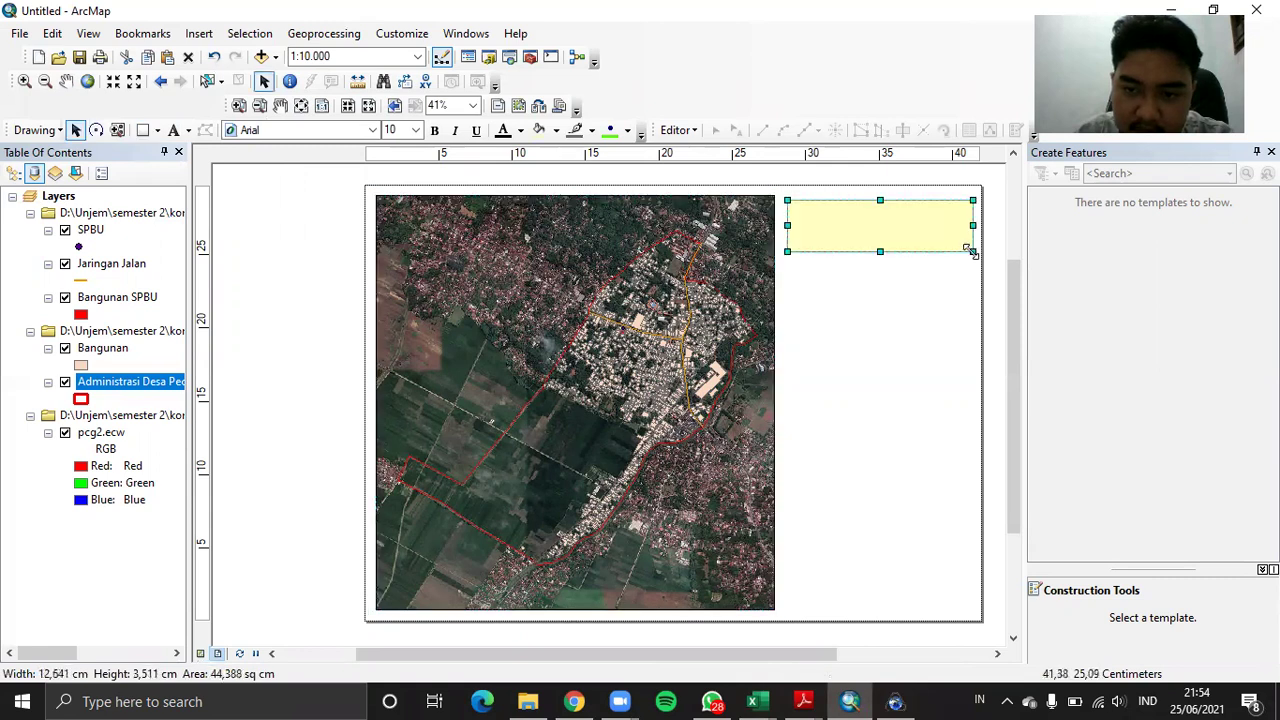
{"action": "double_click", "coordinate": [870, 228]}
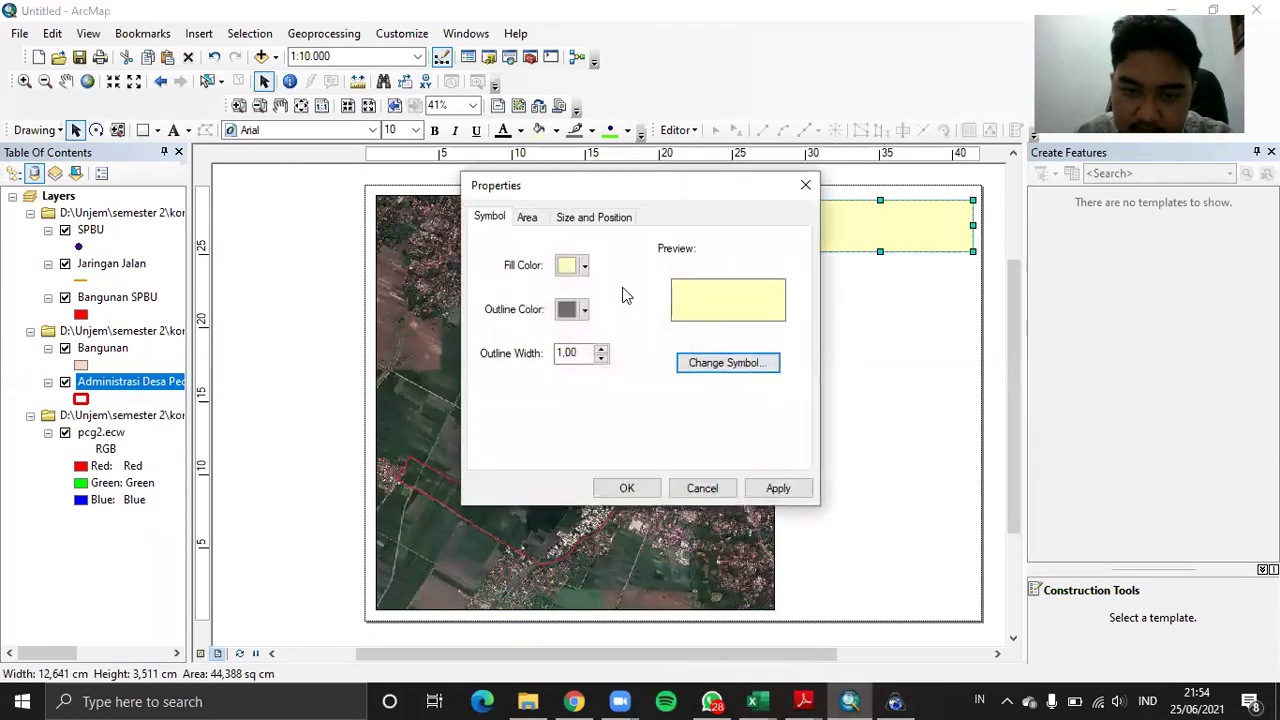
{"action": "left_click", "coordinate": [584, 265]}
{"action": "left_click", "coordinate": [585, 292]}
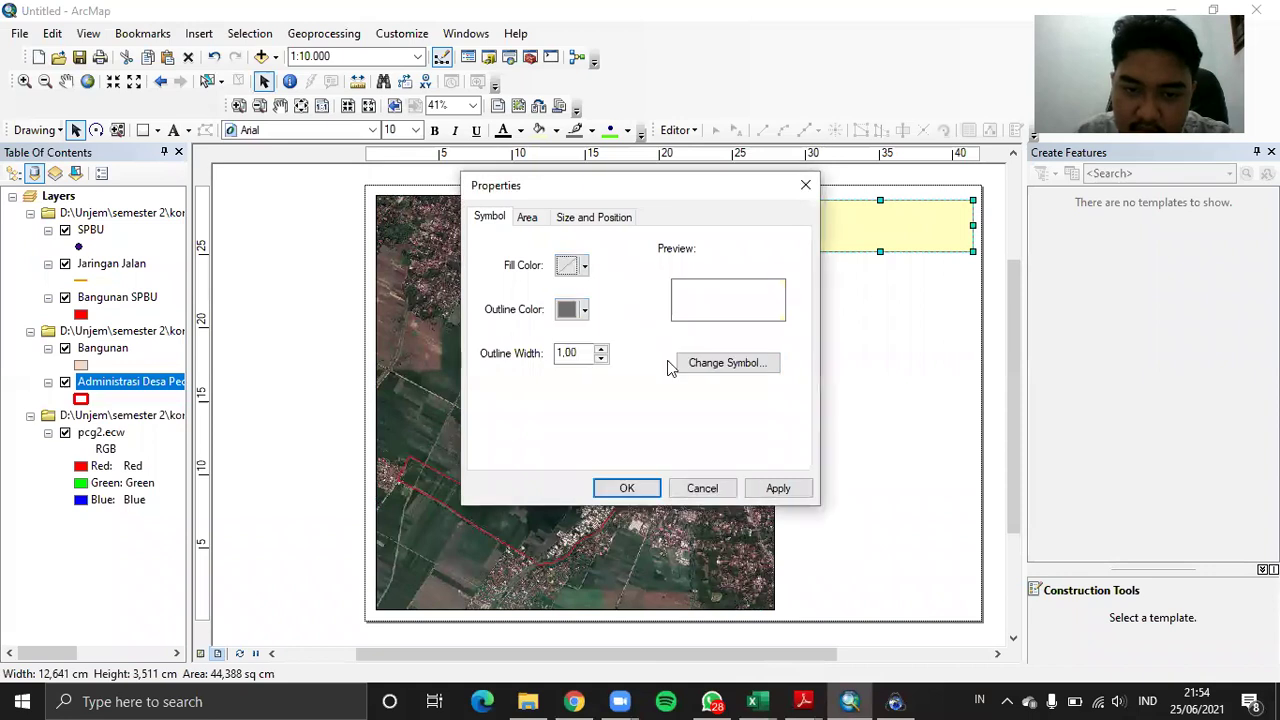
{"action": "left_click", "coordinate": [585, 310]}
{"action": "left_click", "coordinate": [566, 495]}
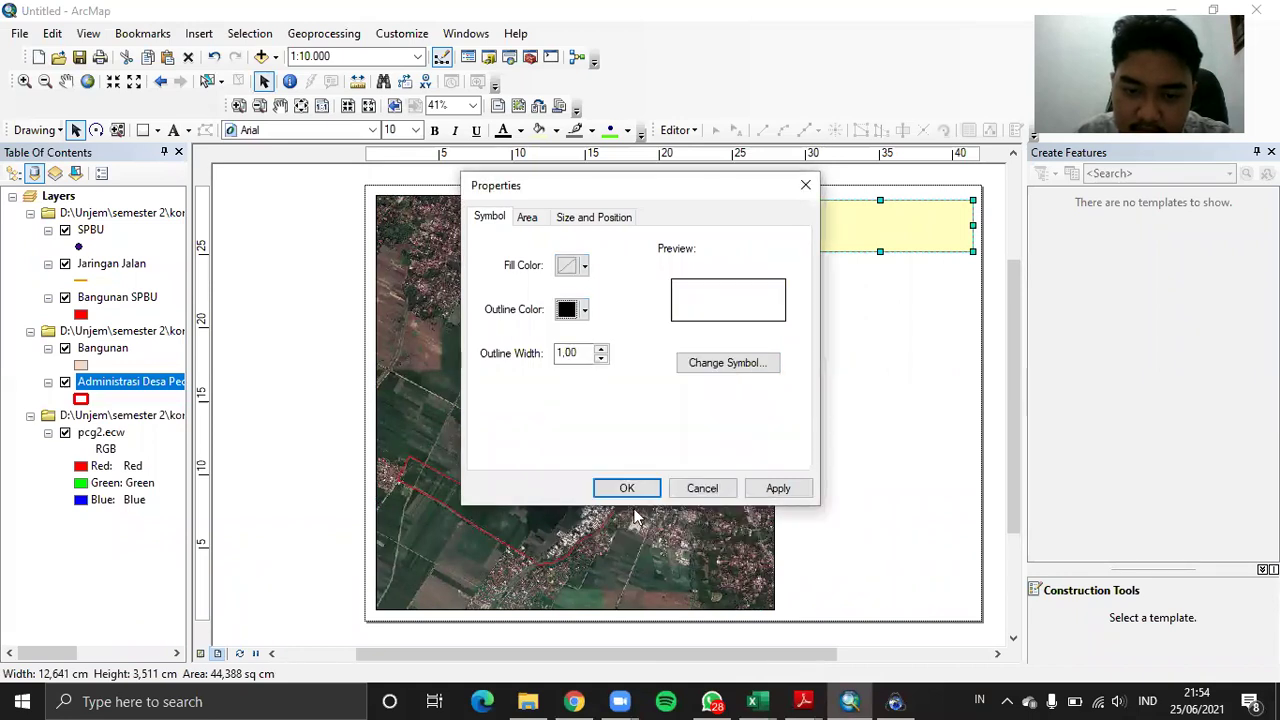
{"action": "left_click", "coordinate": [627, 489]}
Place a new text element near the top centre of the empty title rectangle
{"action": "left_click", "coordinate": [173, 132]}
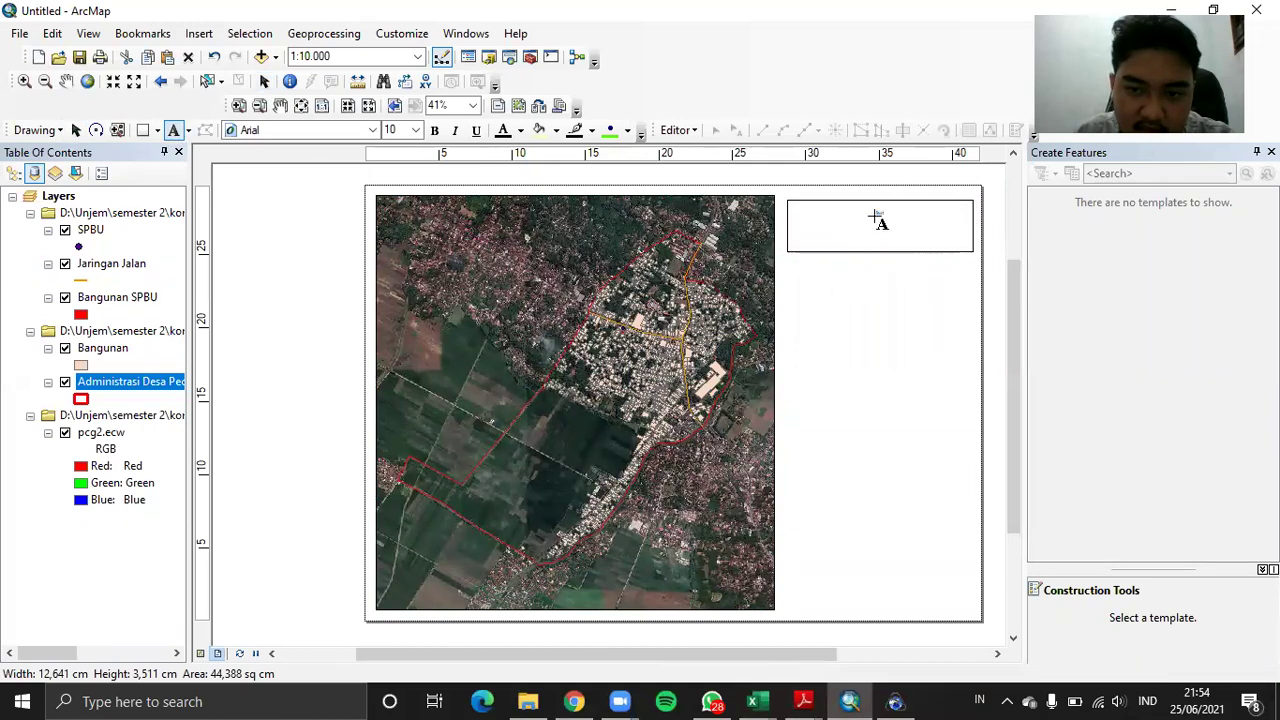
{"action": "key", "text": "Escape"}
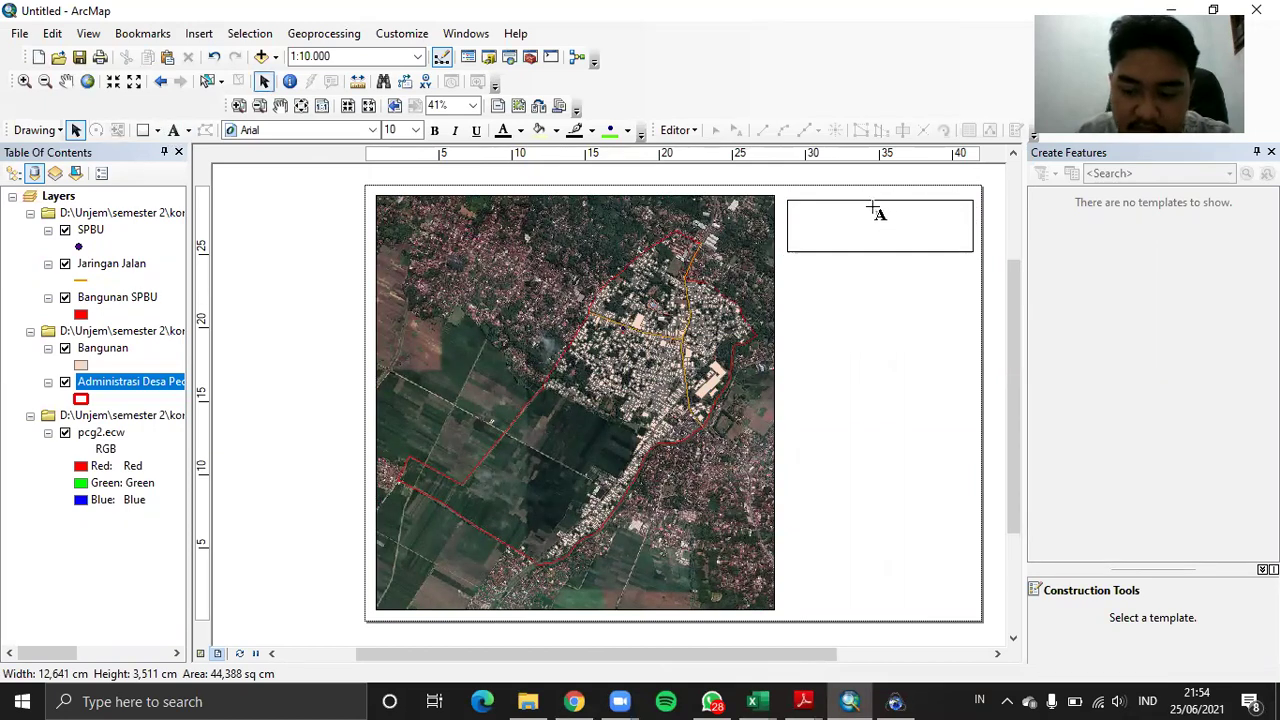
{"action": "left_click", "coordinate": [876, 212]}
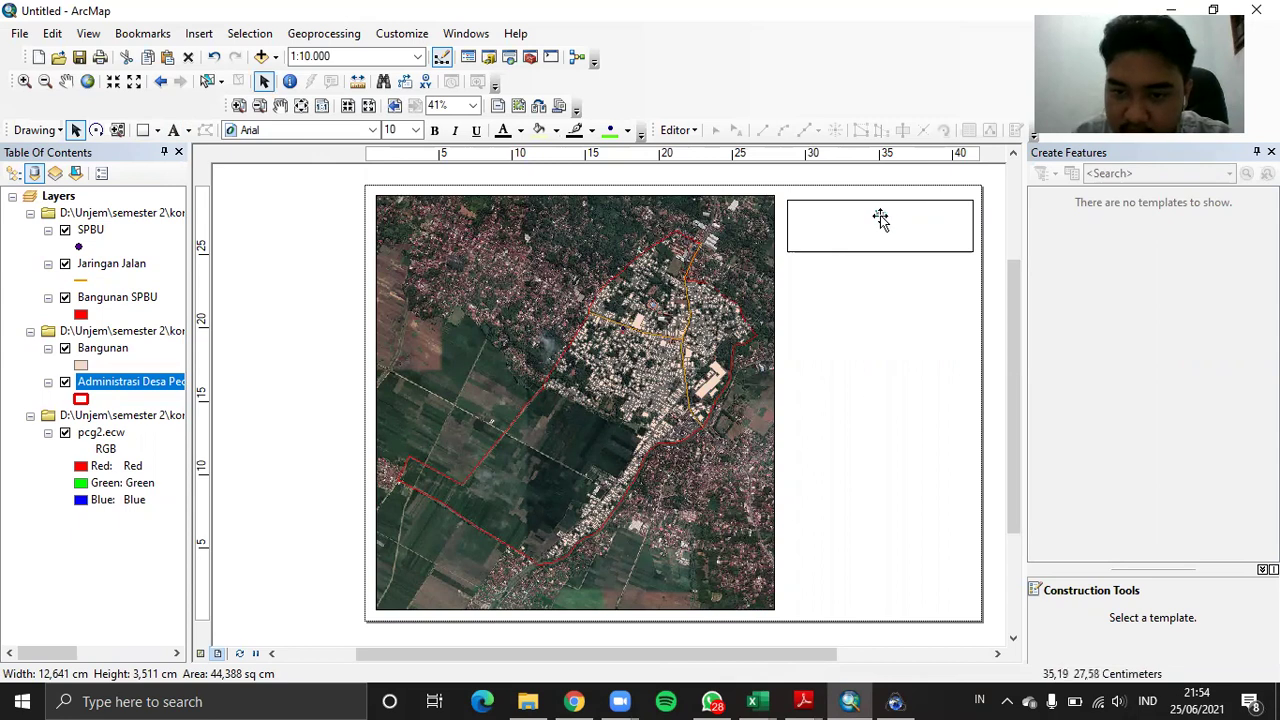
{"action": "left_click", "coordinate": [881, 213]}
{"action": "left_click", "coordinate": [882, 213]}
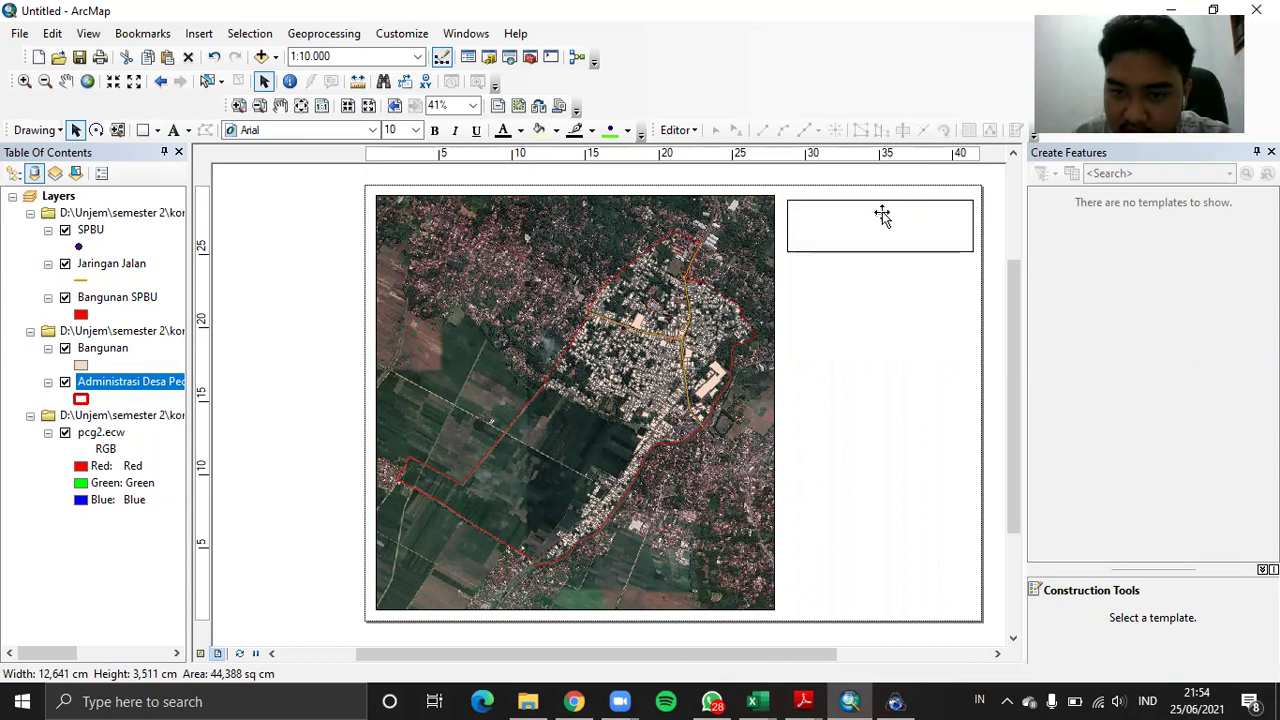
Set the new text element's content to three lines: PERENCANAAN WILAYAH DAN KOTA, FAKULTAS TEKNIK, UNIVERSITAS JEMBER
{"action": "right_click", "coordinate": [882, 212]}
{"action": "left_click", "coordinate": [945, 532]}
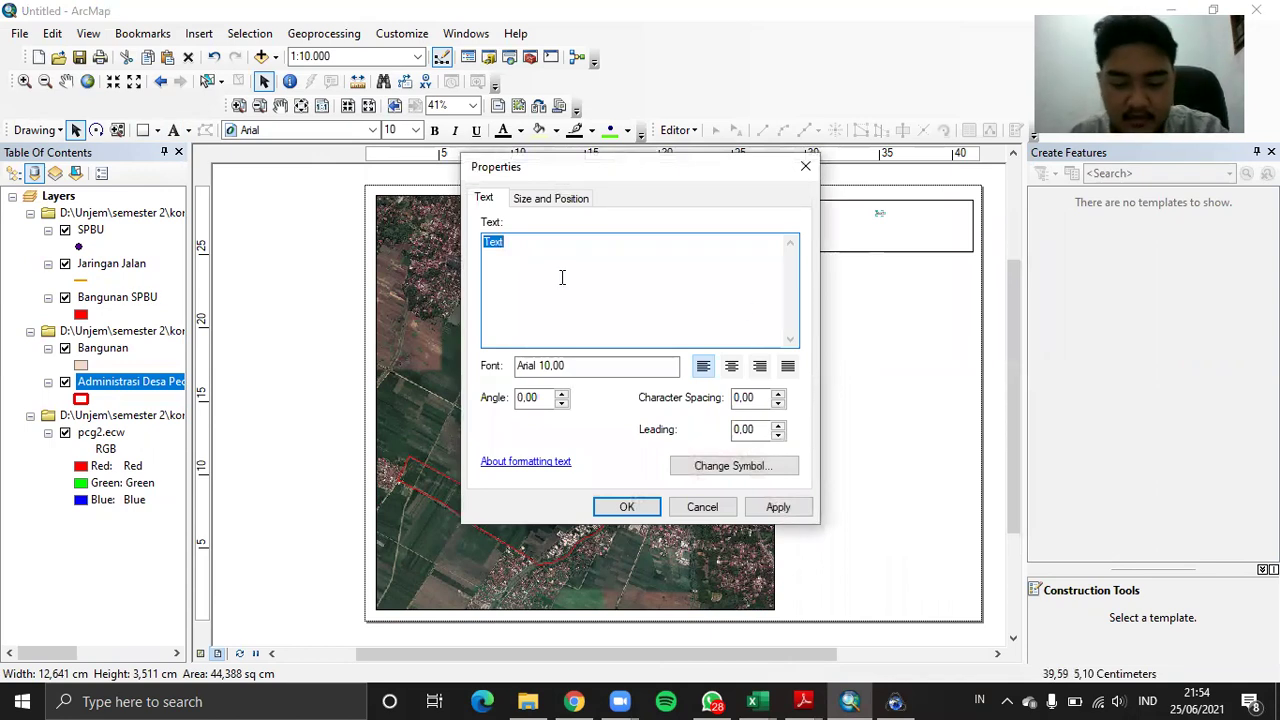
{"action": "type", "text": "PERENCAN"}
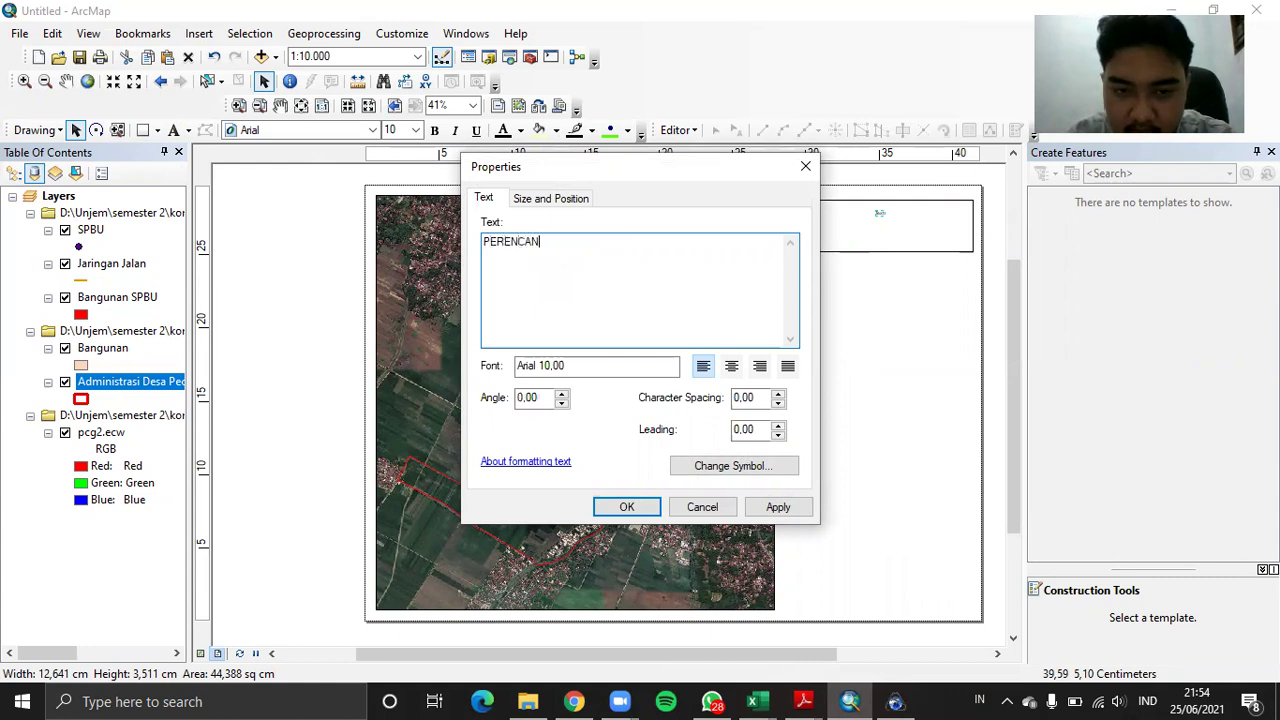
{"action": "type", "text": "AAN WILAY"}
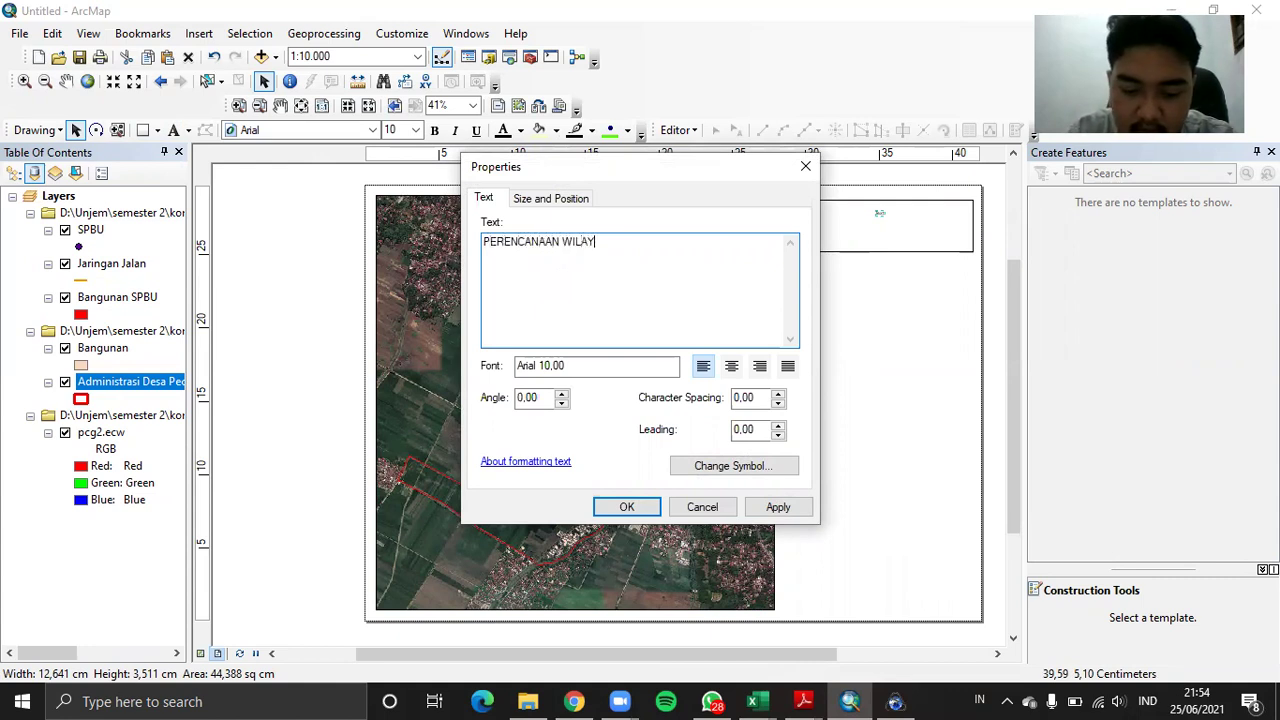
{"action": "type", "text": "AH DAN KOTA"}
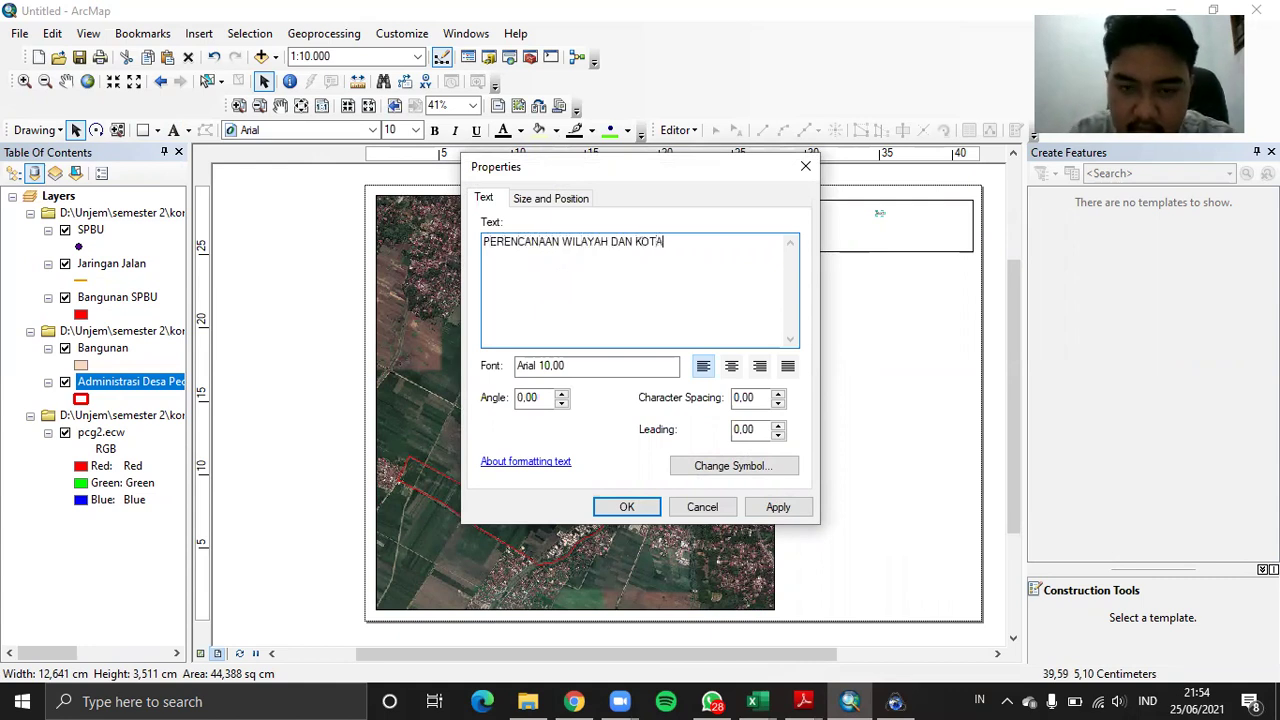
{"action": "type", "text": "FAKULTA"}
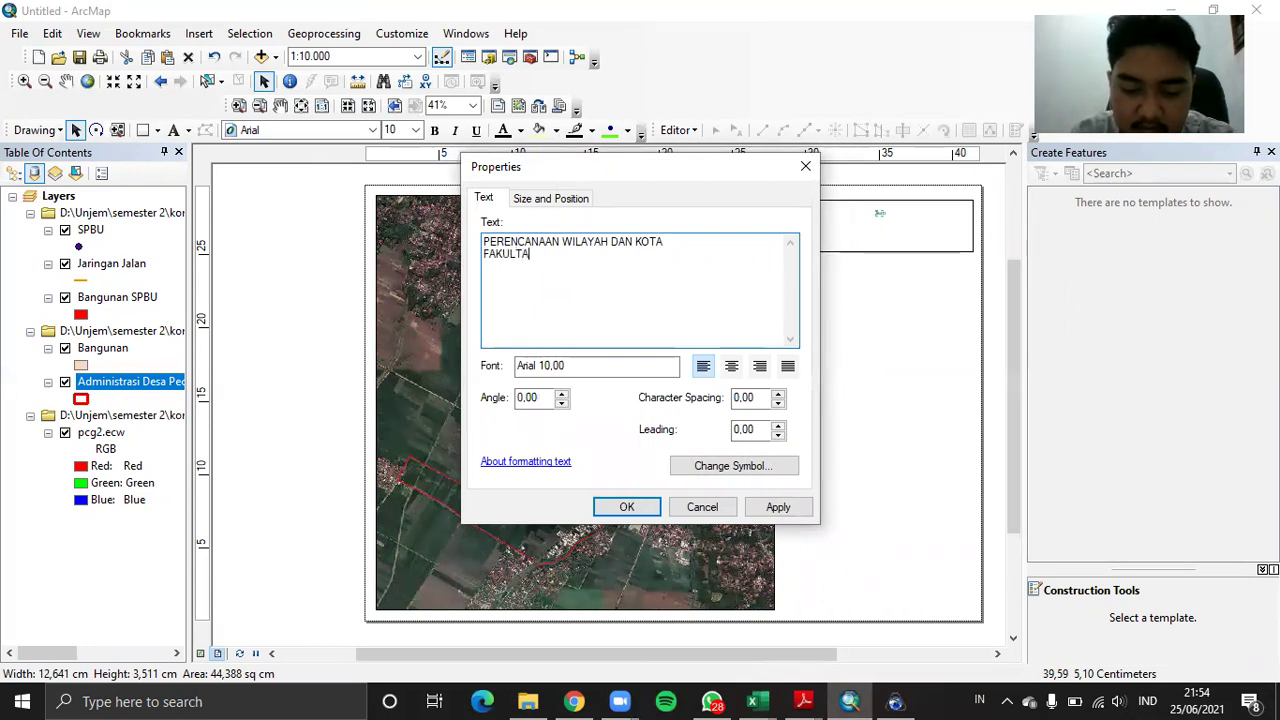
{"action": "type", "text": "S TEKNIUNI"}
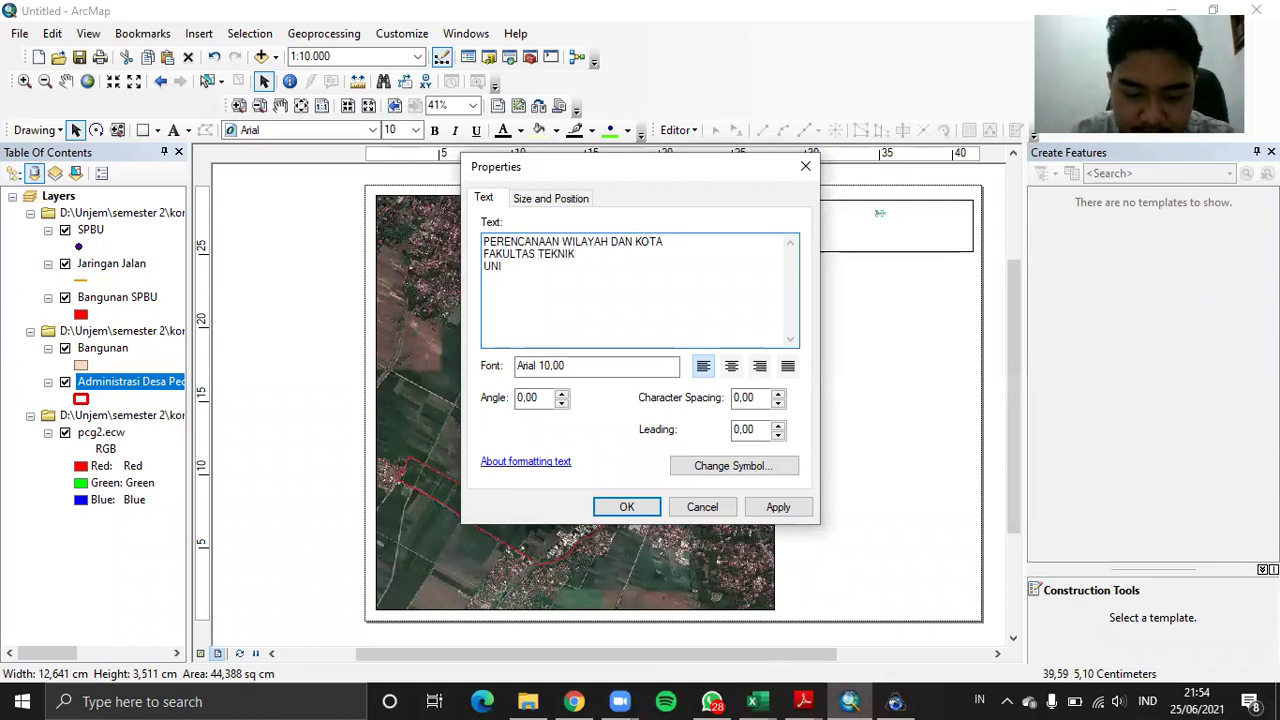
{"action": "type", "text": "OVERSITAS JE"}
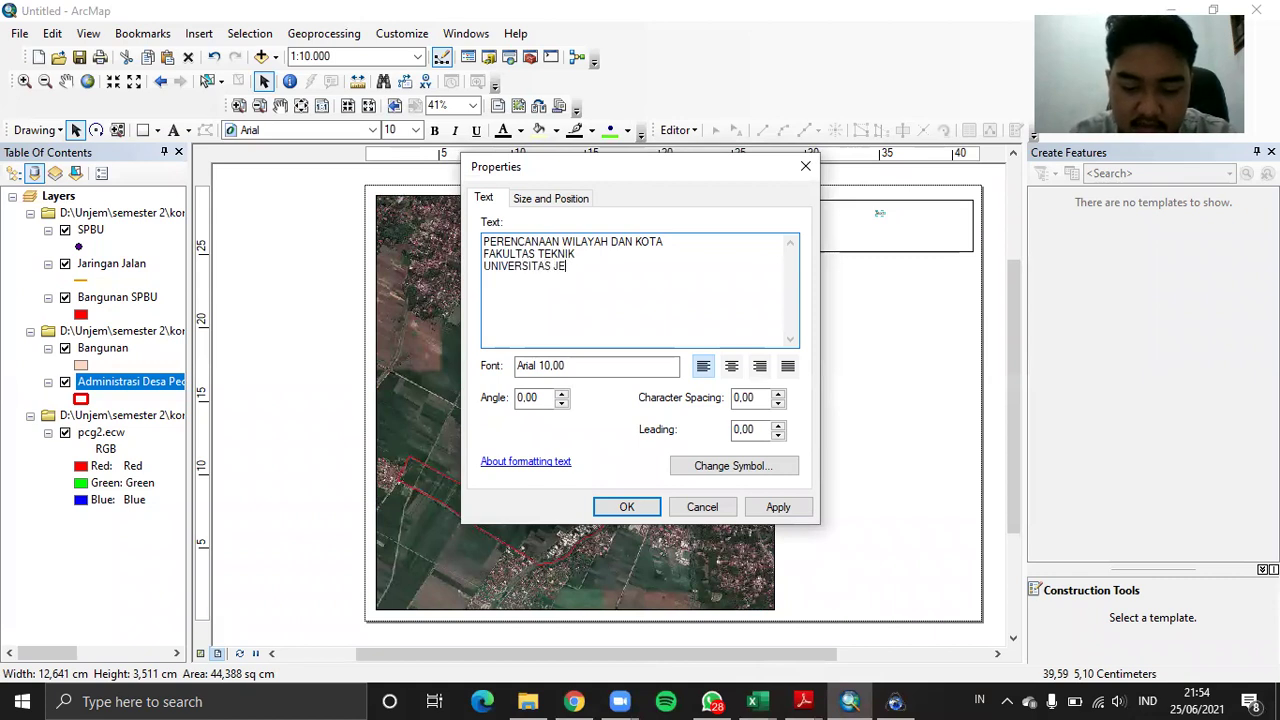
{"action": "type", "text": "MBER"}
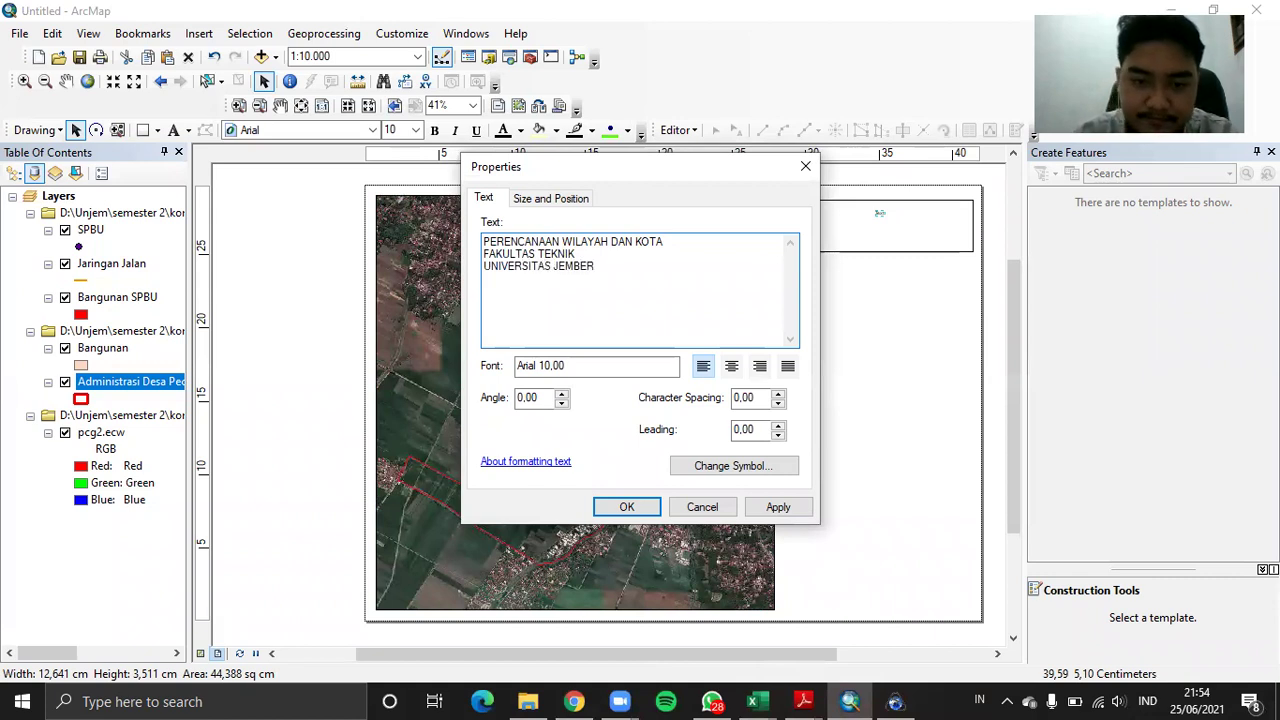
Set the three-line university heading to centred alignment with bold Arial at size 16
{"action": "left_click", "coordinate": [732, 367]}
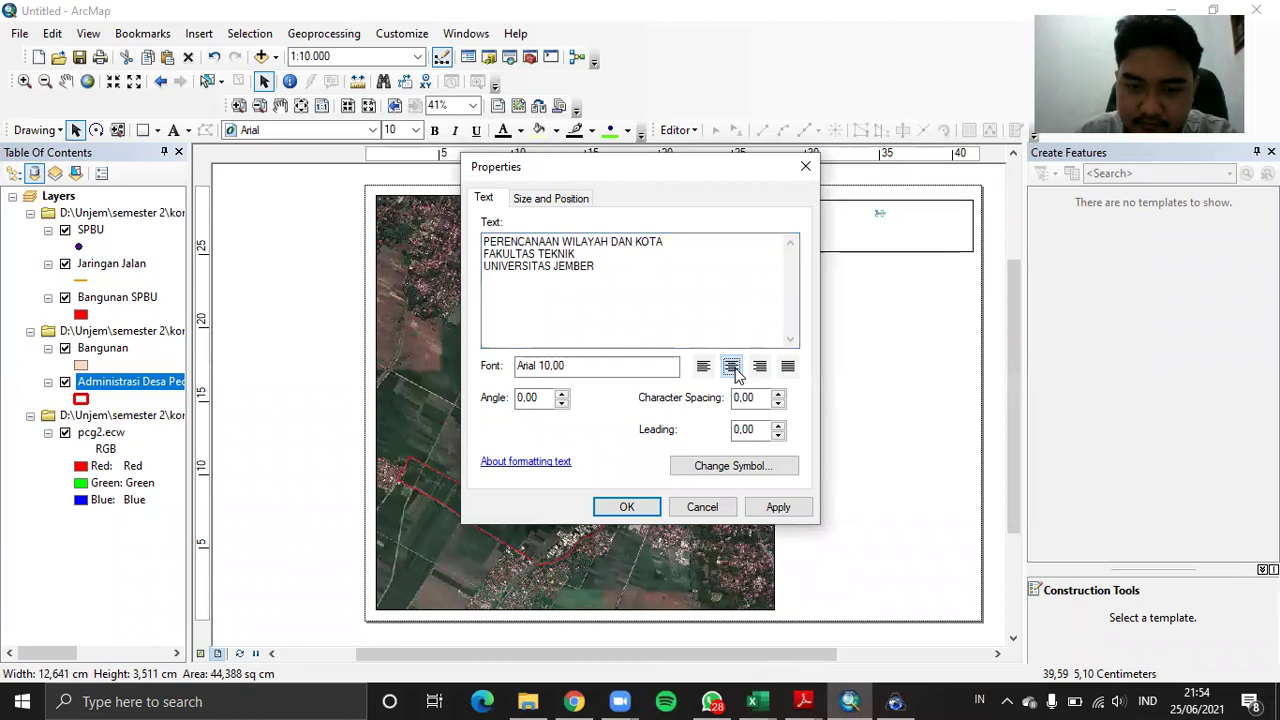
{"action": "left_click", "coordinate": [731, 467]}
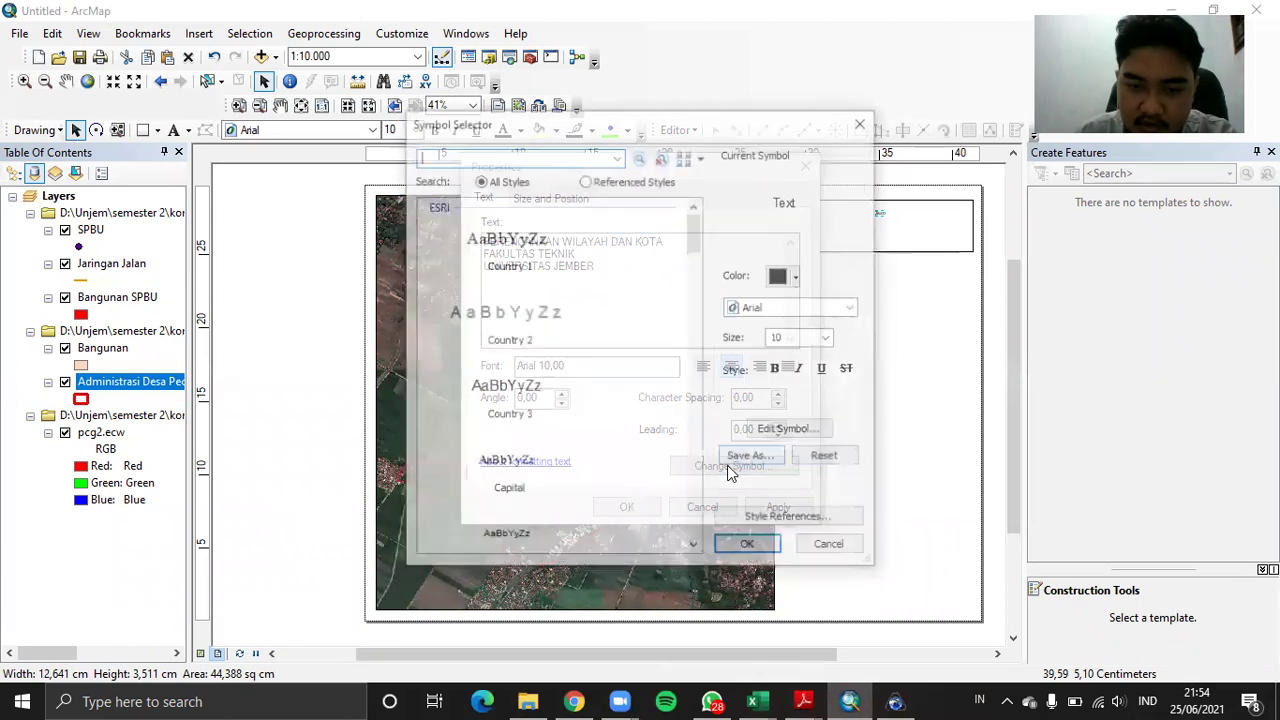
{"action": "left_click", "coordinate": [777, 369]}
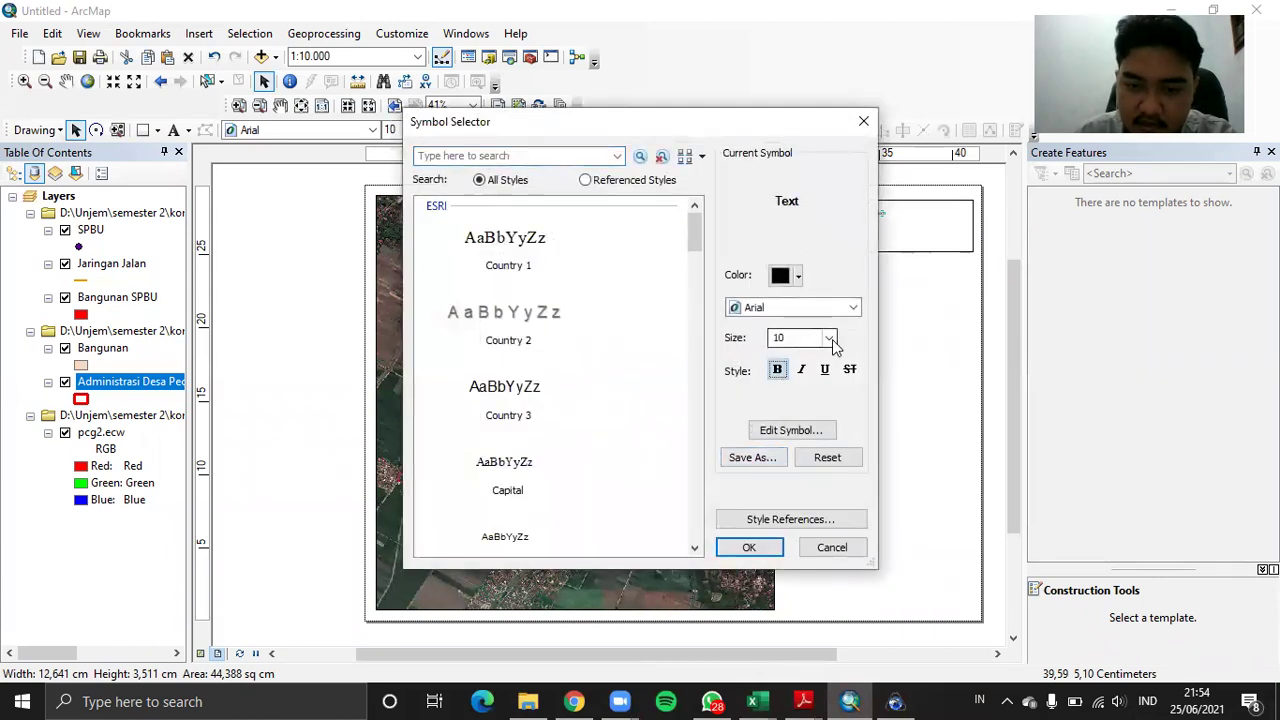
{"action": "left_click", "coordinate": [829, 338]}
{"action": "left_click", "coordinate": [795, 398]}
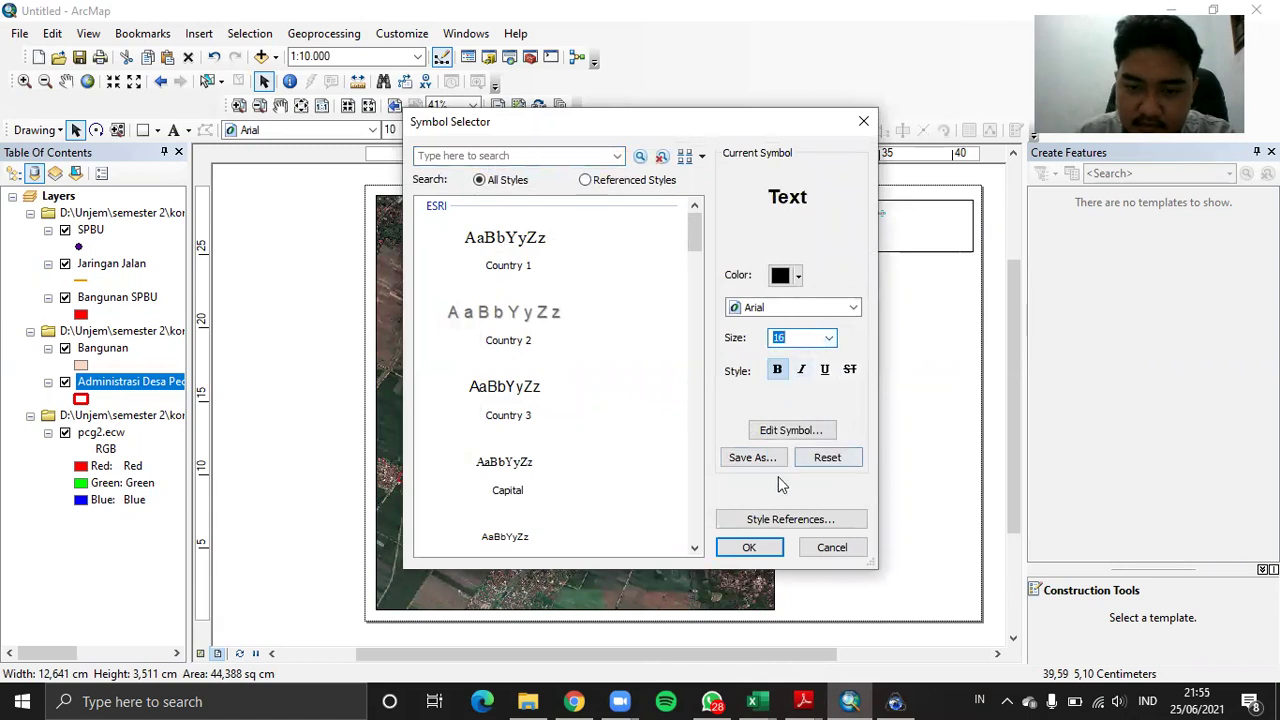
{"action": "left_click", "coordinate": [749, 547]}
{"action": "left_click", "coordinate": [626, 510]}
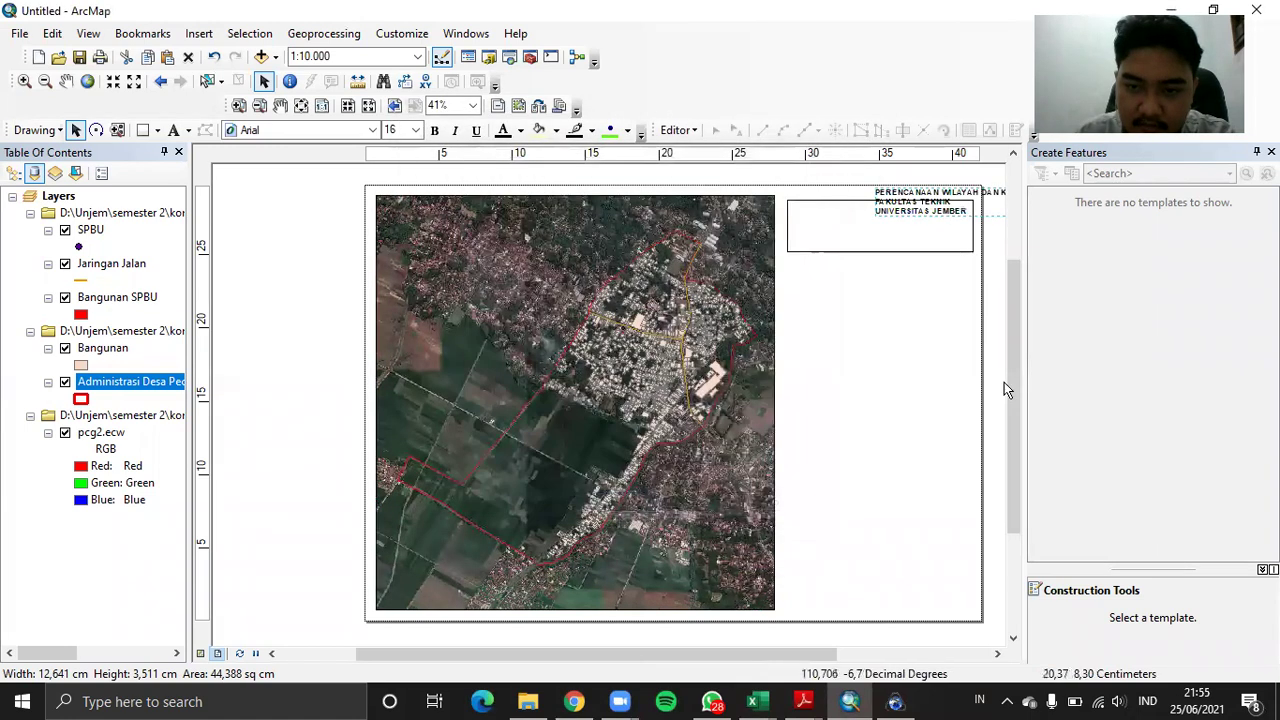
Move the university heading into the header box and centre-align its three lines
{"action": "left_click_drag", "start_coordinate": [933, 203], "coordinate": [878, 224]}
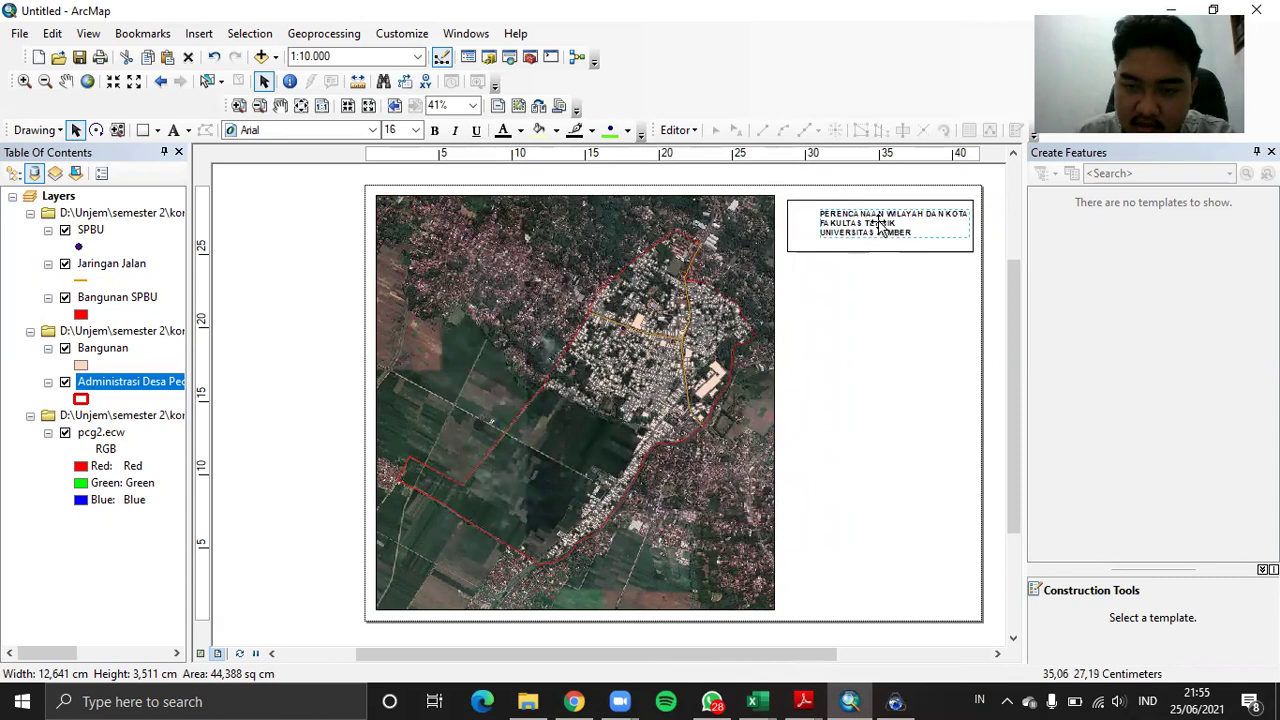
{"action": "double_click", "coordinate": [878, 224]}
{"action": "left_click", "coordinate": [738, 370]}
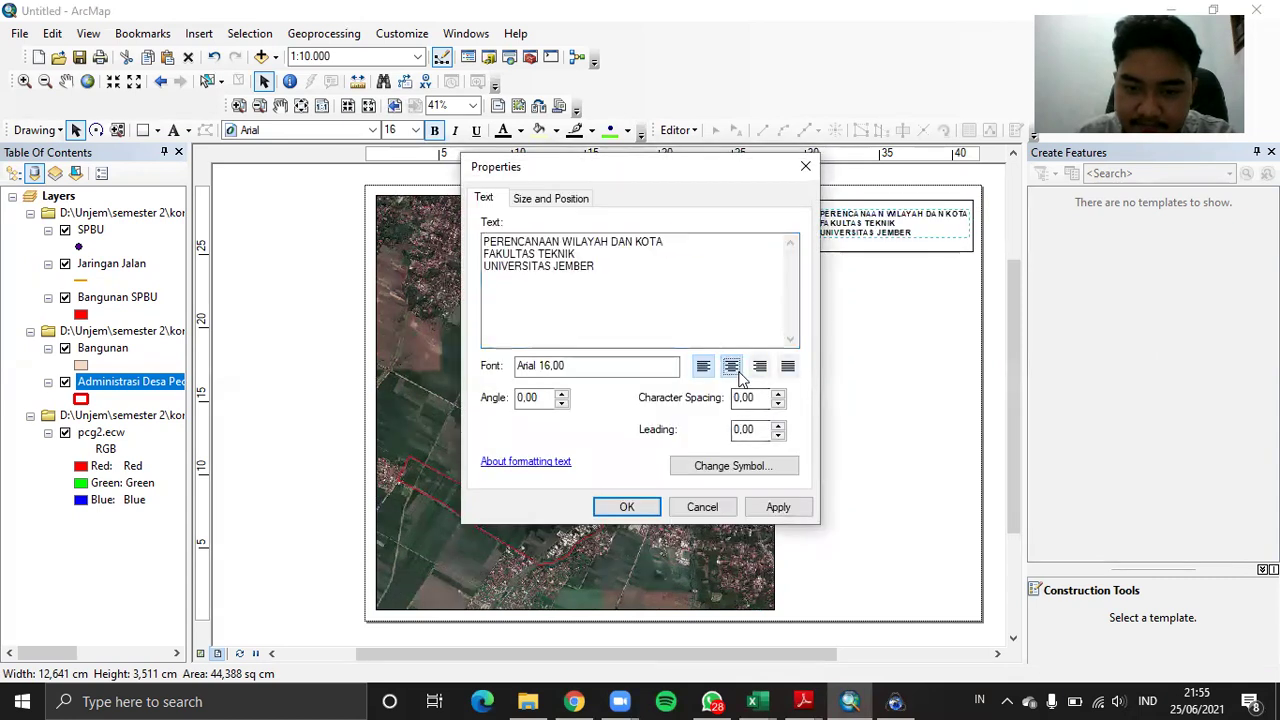
{"action": "left_click", "coordinate": [626, 507]}
Reposition the heading text within the header box and extend the box slightly toward the map frame
{"action": "left_click_drag", "start_coordinate": [822, 221], "coordinate": [901, 219]}
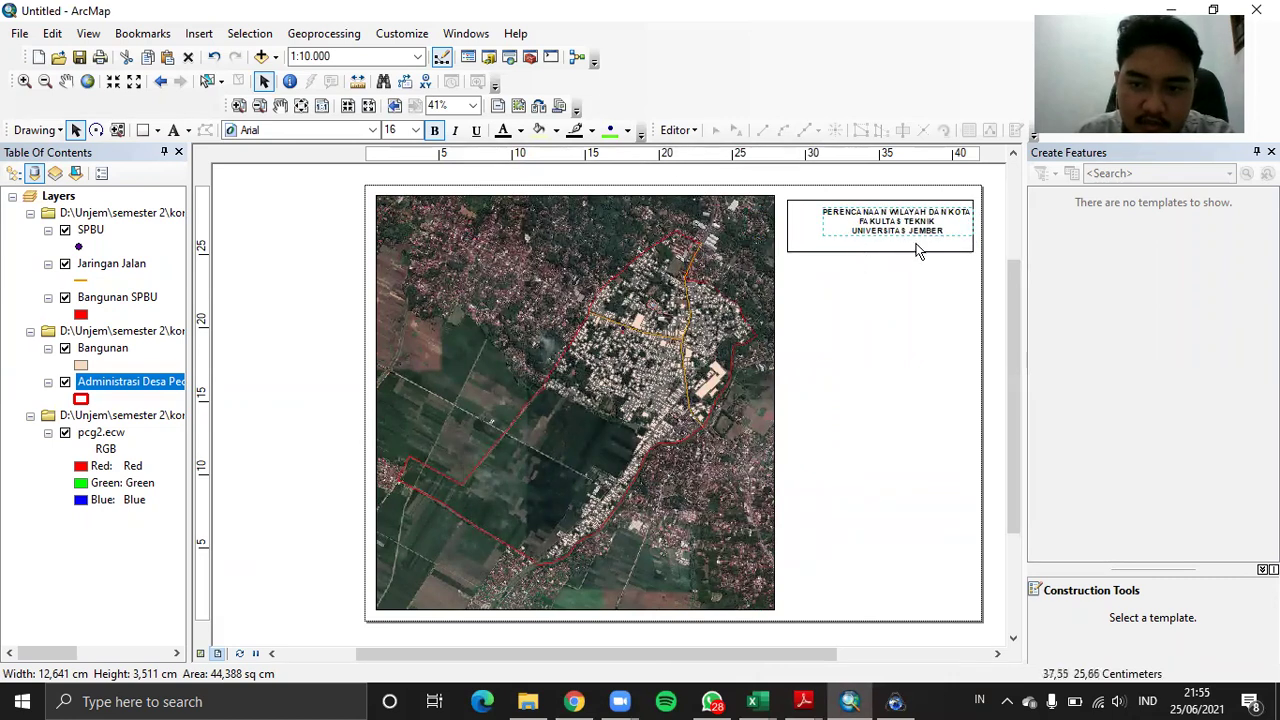
{"action": "scroll", "coordinate": [919, 252], "scroll_direction": "up", "scroll_amount": 2}
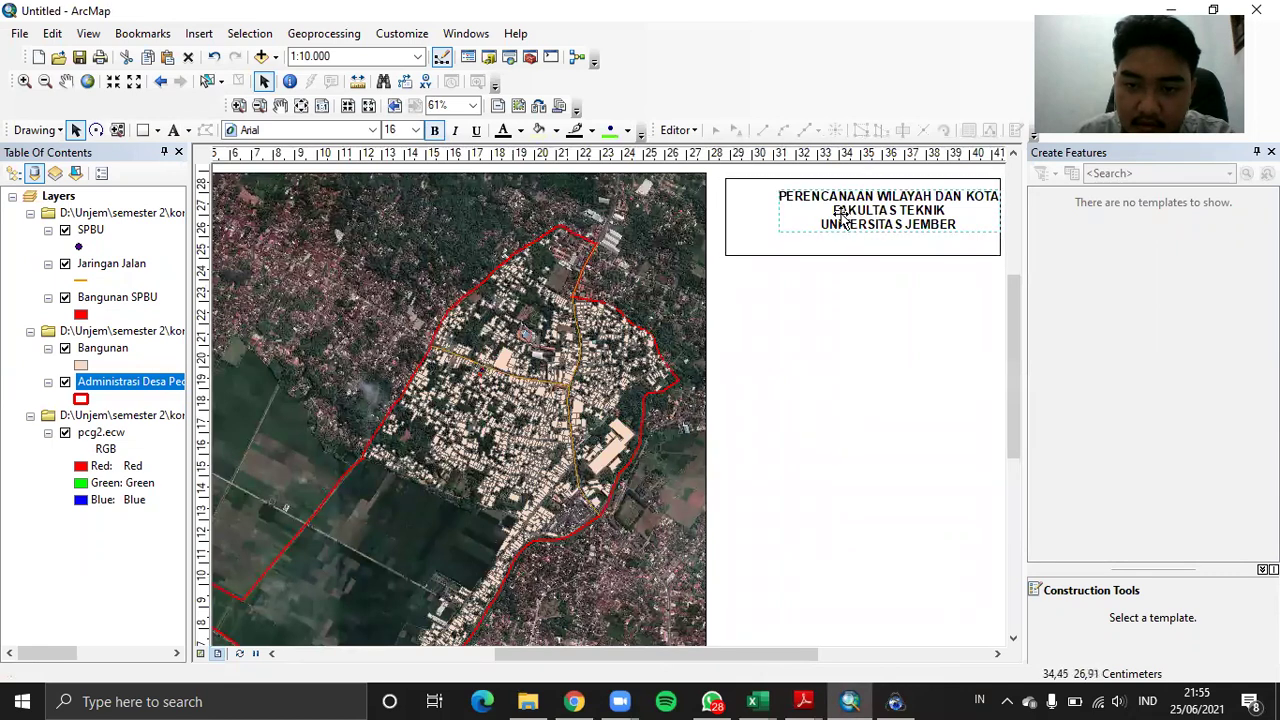
{"action": "left_click_drag", "start_coordinate": [868, 212], "coordinate": [880, 221]}
{"action": "left_click", "coordinate": [737, 214]}
{"action": "left_click_drag", "start_coordinate": [726, 216], "coordinate": [717, 216]}
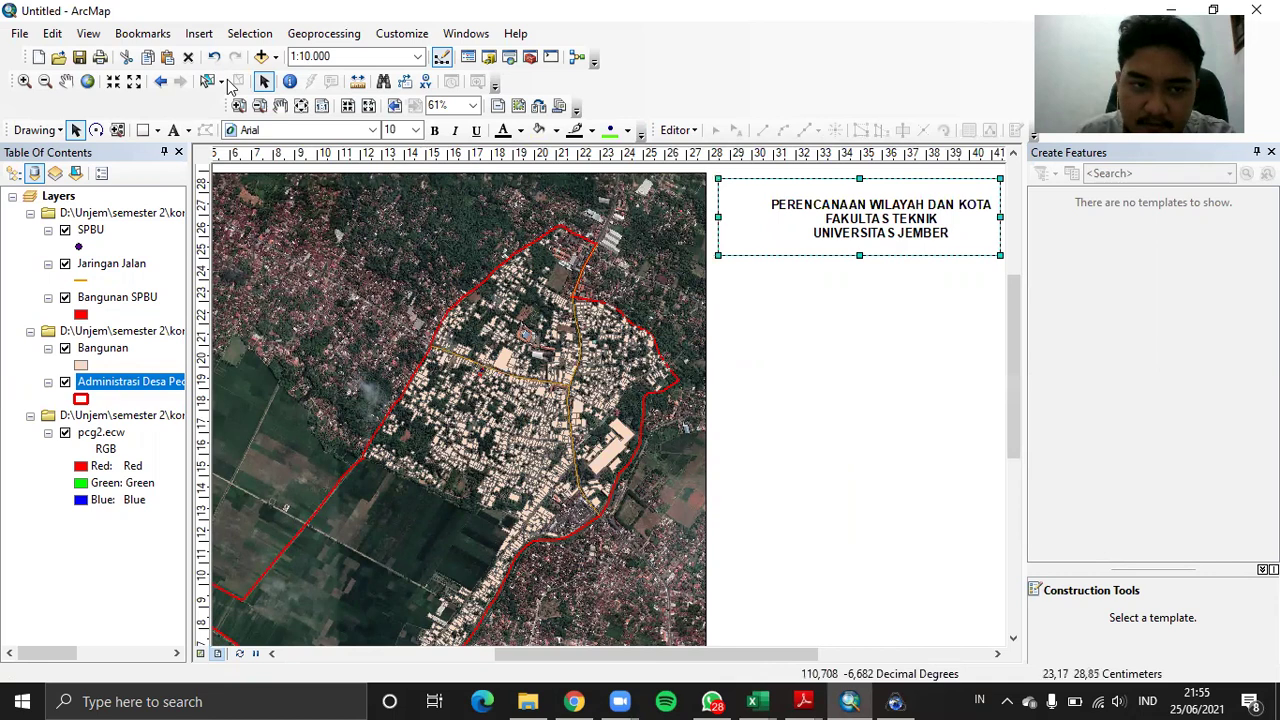
Insert the "unej logo" picture from the Downloads folder into the layout
{"action": "left_click", "coordinate": [198, 34]}
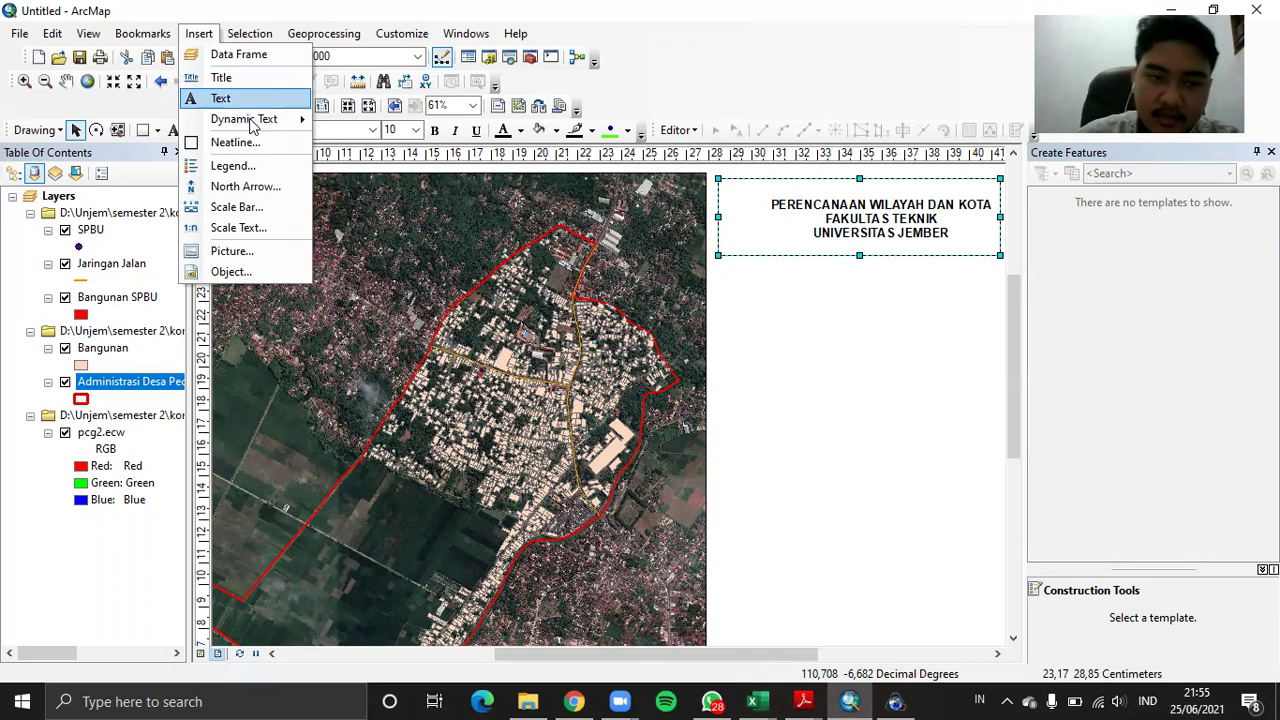
{"action": "mouse_move", "coordinate": [262, 119]}
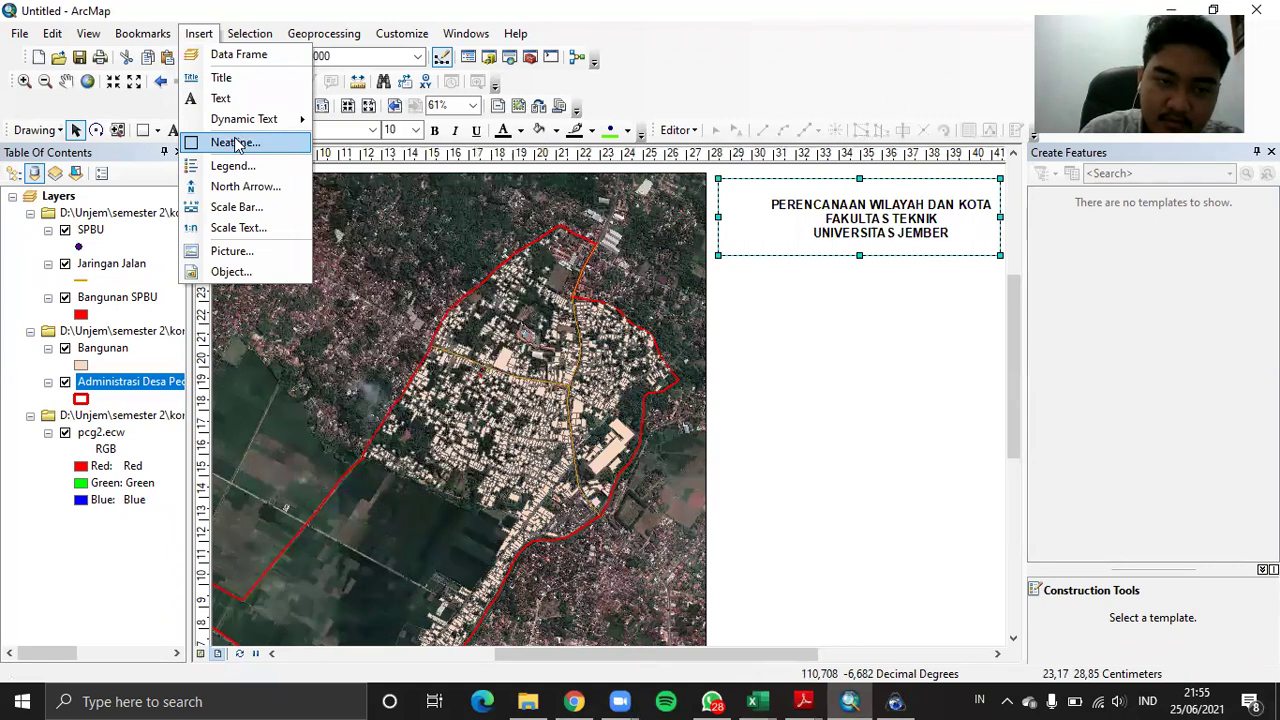
{"action": "left_click", "coordinate": [248, 256]}
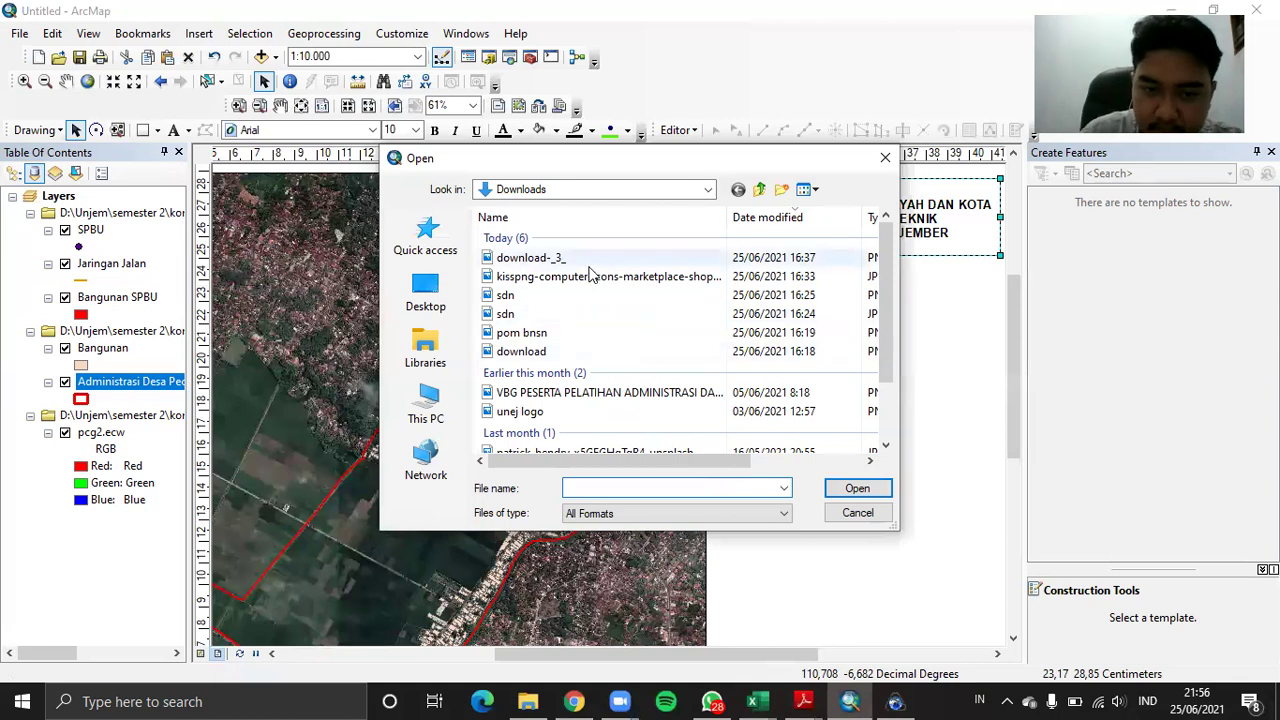
{"action": "scroll", "coordinate": [618, 287], "scroll_direction": "down", "scroll_amount": 2}
{"action": "left_click", "coordinate": [506, 340]}
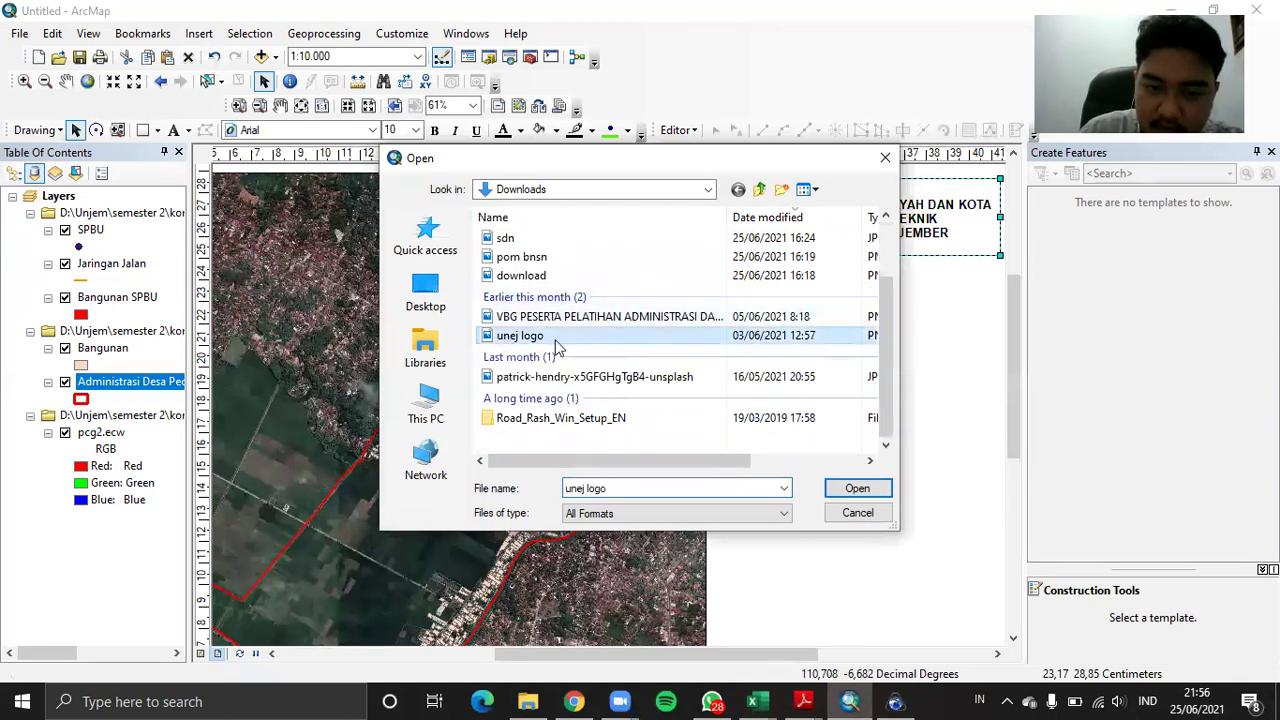
{"action": "left_click", "coordinate": [855, 490]}
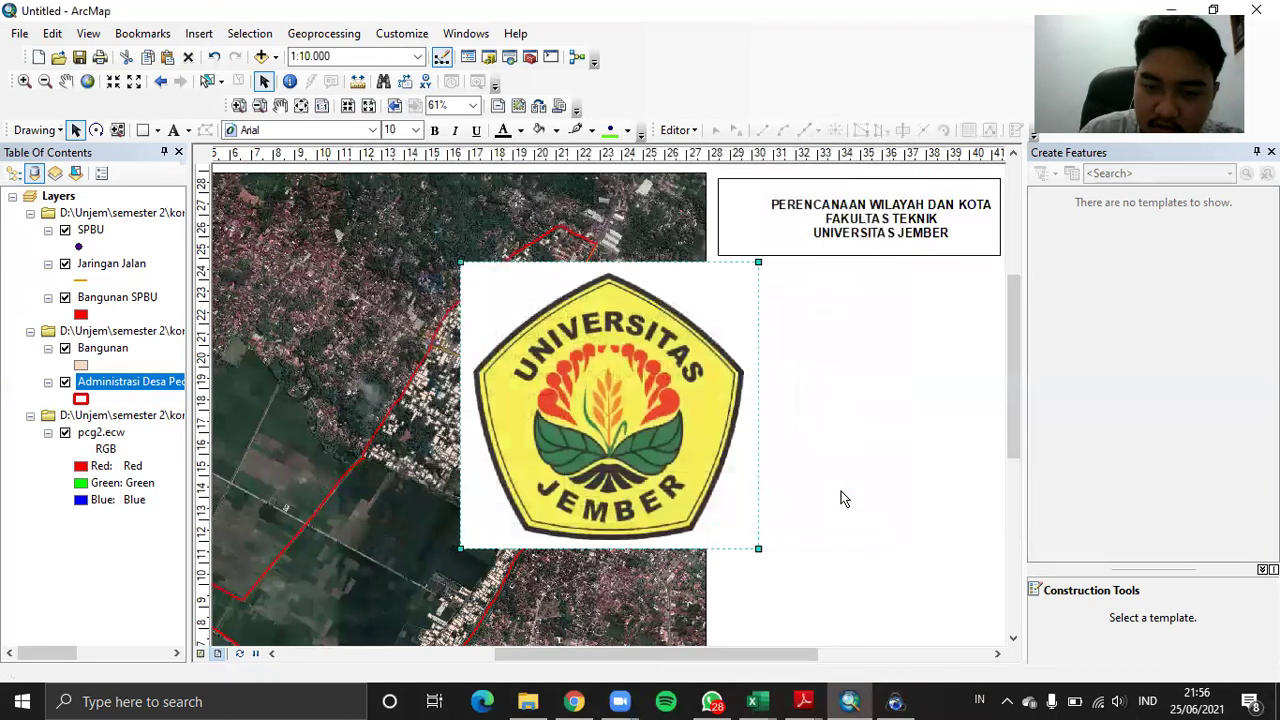
Shrink the university logo and place it in the header box beside the heading text
{"action": "left_click_drag", "start_coordinate": [759, 546], "coordinate": [596, 393]}
{"action": "left_click_drag", "start_coordinate": [562, 315], "coordinate": [820, 233]}
{"action": "left_click_drag", "start_coordinate": [853, 312], "coordinate": [759, 222]}
{"action": "left_click", "coordinate": [943, 224]}
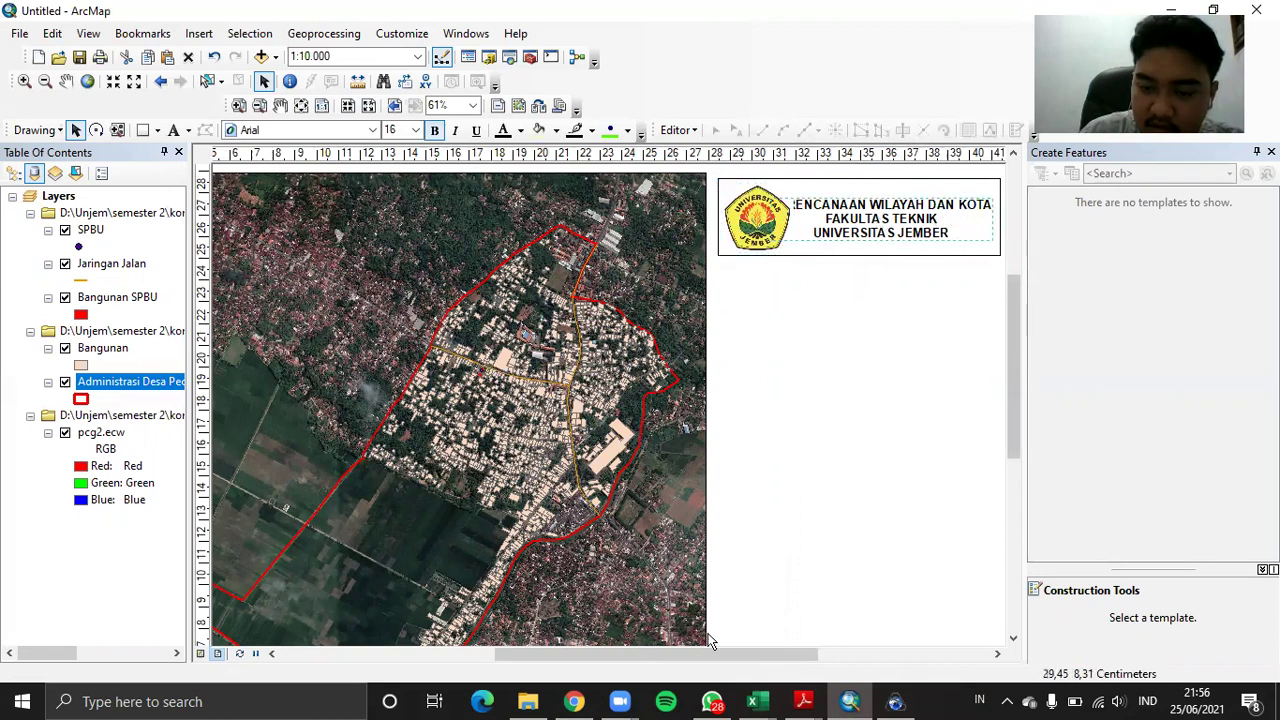
Narrow the map data frame slightly by pulling in its edge nearest the header box
{"action": "left_click_drag", "start_coordinate": [710, 653], "coordinate": [775, 653]}
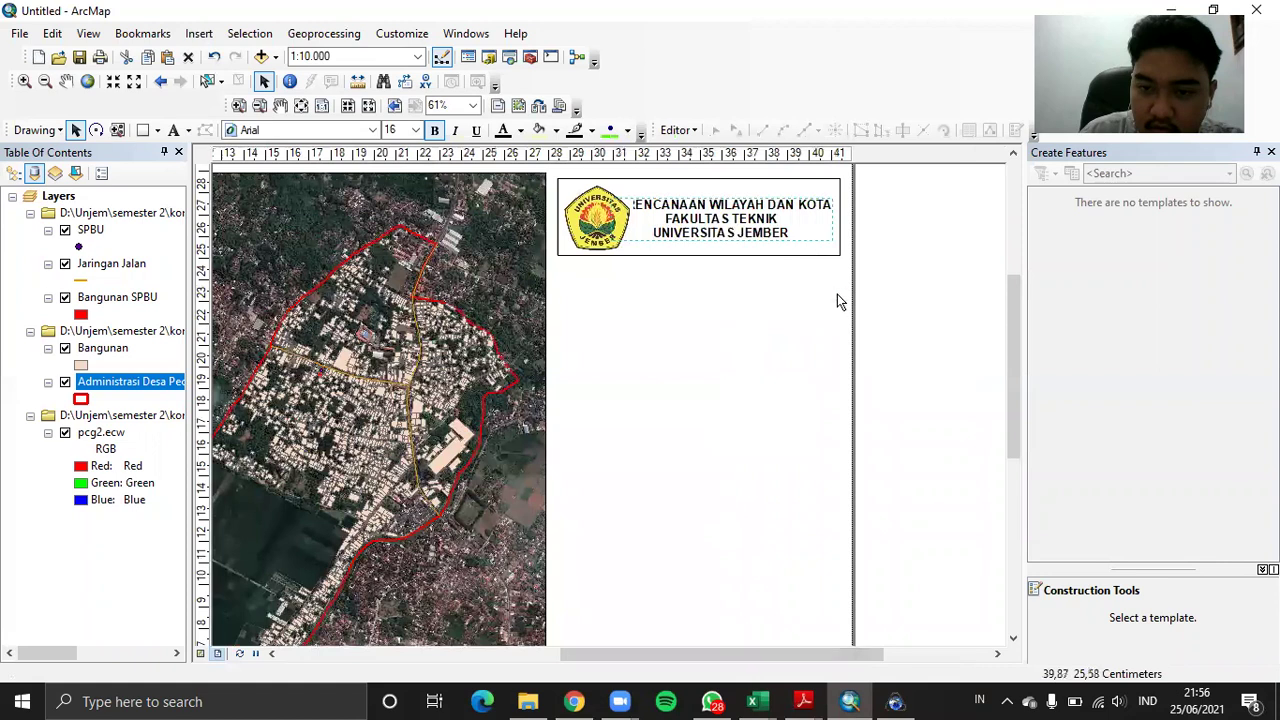
{"action": "left_click_drag", "start_coordinate": [781, 653], "coordinate": [665, 653]}
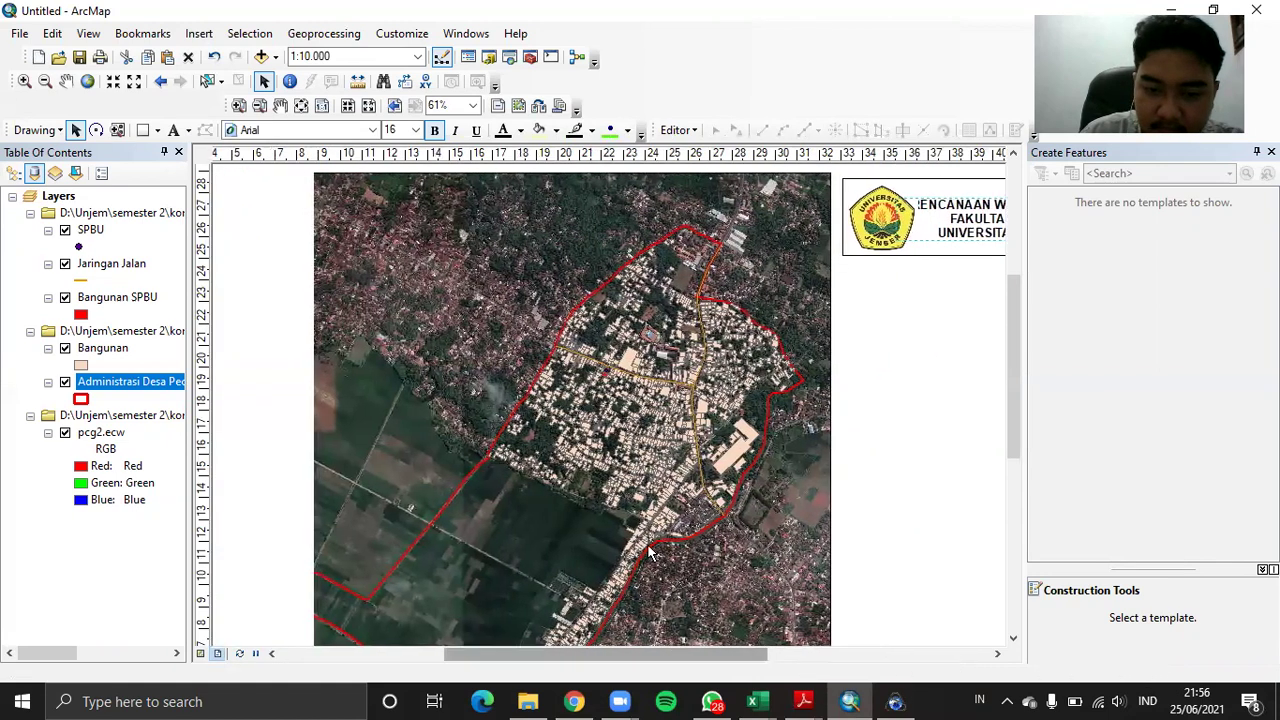
{"action": "scroll", "coordinate": [628, 487], "scroll_direction": "up", "scroll_amount": 2}
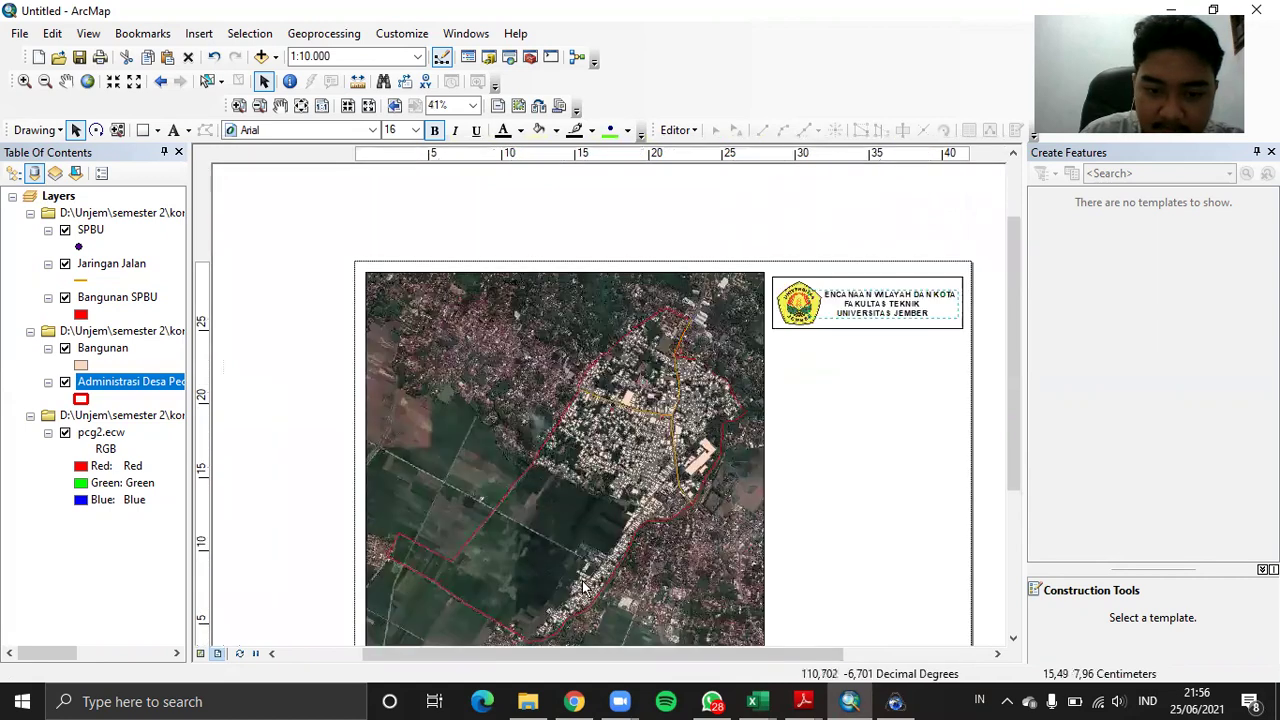
{"action": "left_click", "coordinate": [525, 437]}
{"action": "left_click_drag", "start_coordinate": [759, 478], "coordinate": [755, 479]}
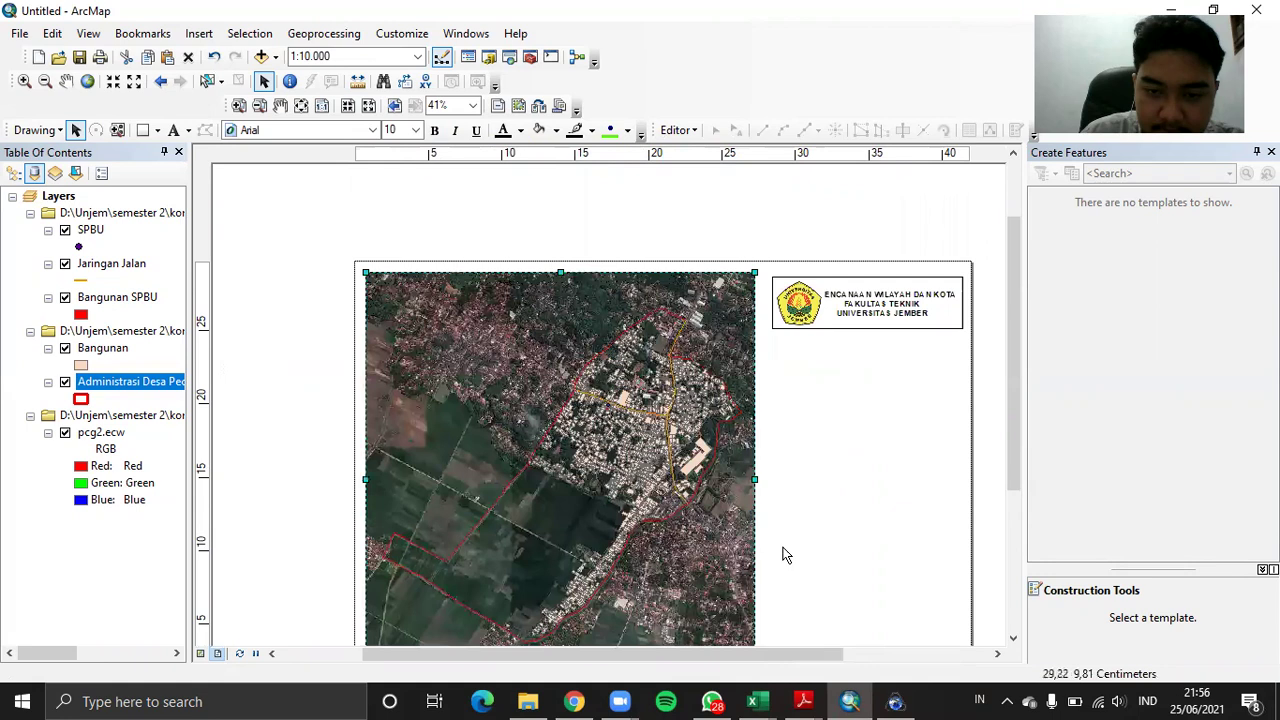
Widen the header box to span from the map frame to near the page's right edge, and shift the logo left clear of the text
{"action": "scroll", "coordinate": [856, 308], "scroll_direction": "down", "scroll_amount": 2}
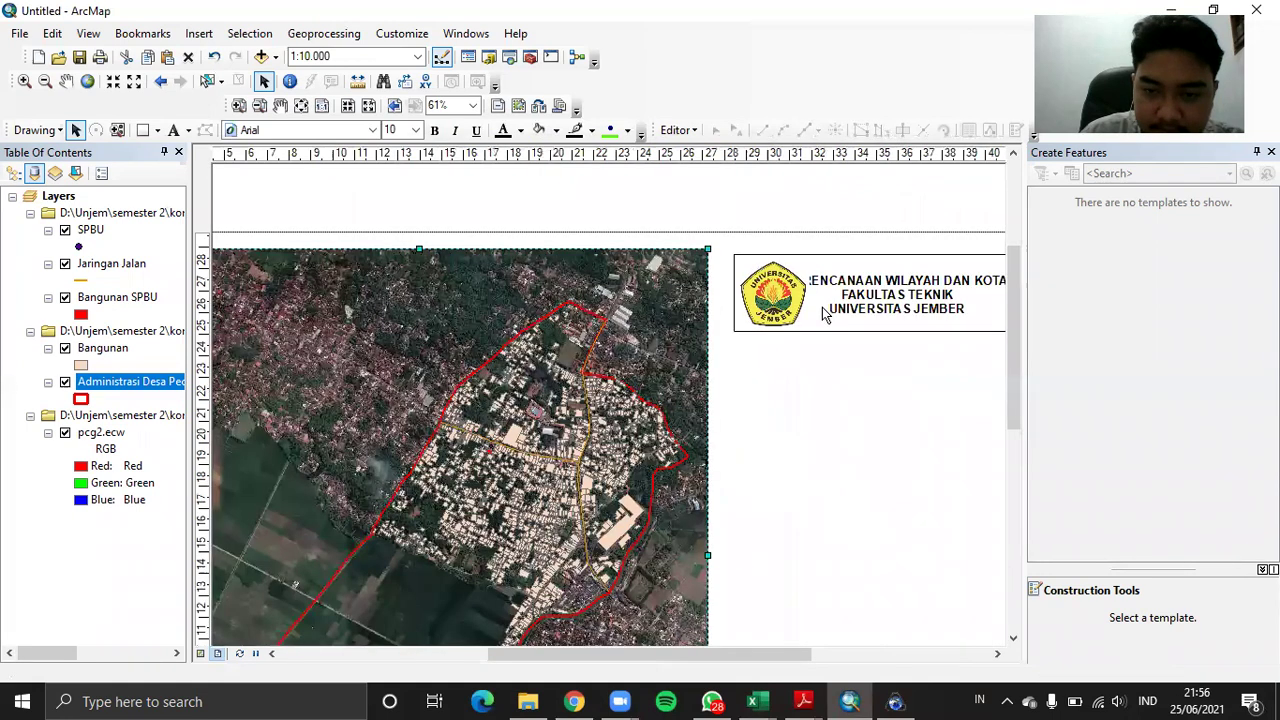
{"action": "left_click", "coordinate": [774, 299]}
{"action": "left_click", "coordinate": [842, 272]}
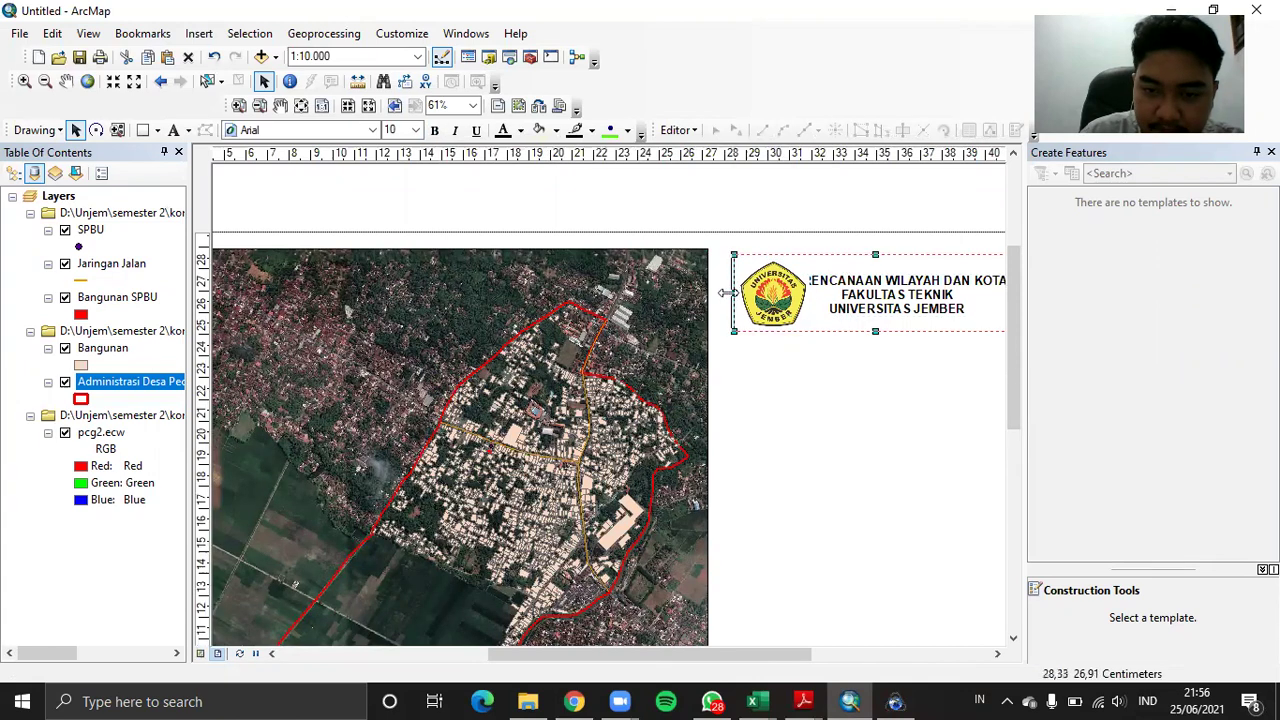
{"action": "left_click", "coordinate": [765, 300]}
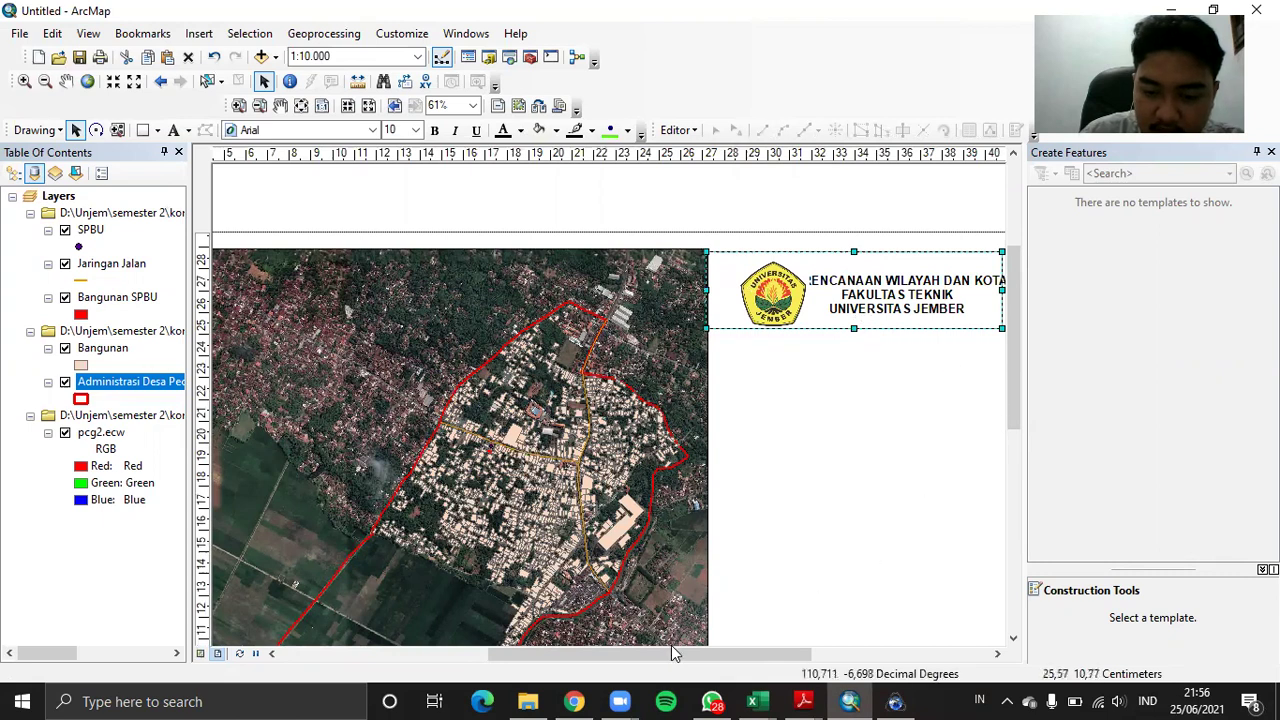
{"action": "left_click_drag", "start_coordinate": [705, 653], "coordinate": [760, 655]}
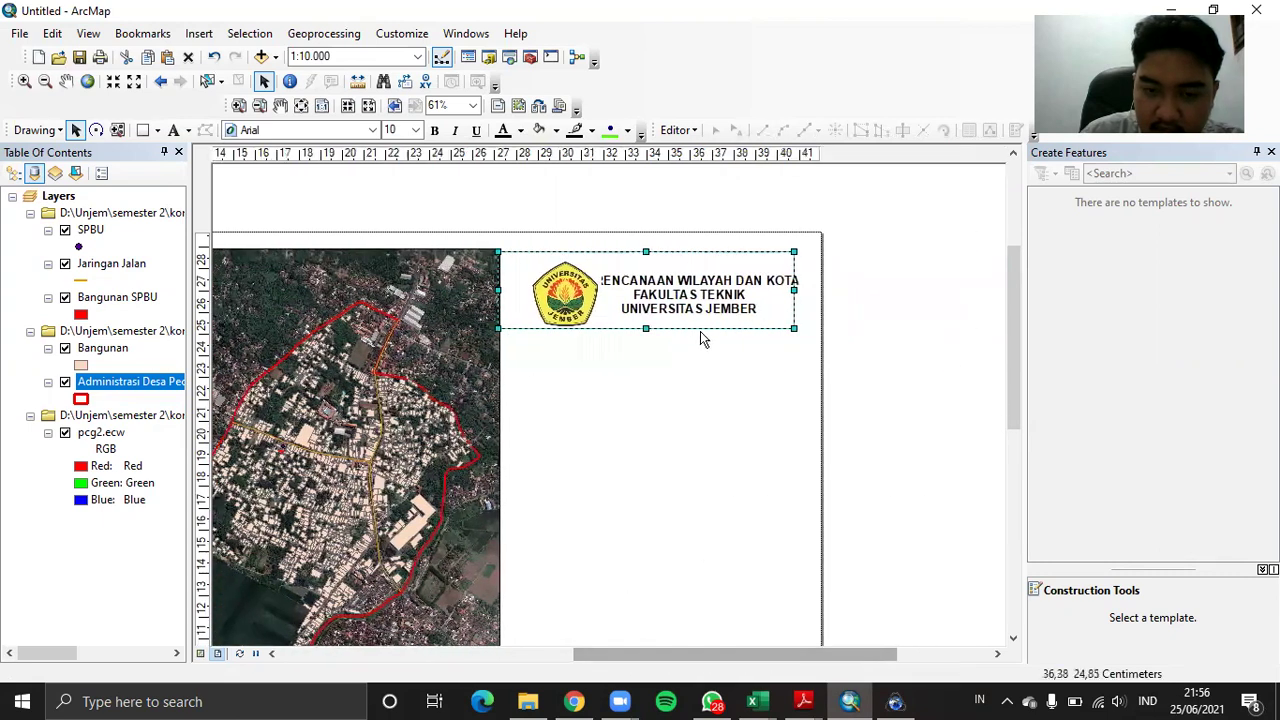
{"action": "left_click_drag", "start_coordinate": [795, 292], "coordinate": [814, 293]}
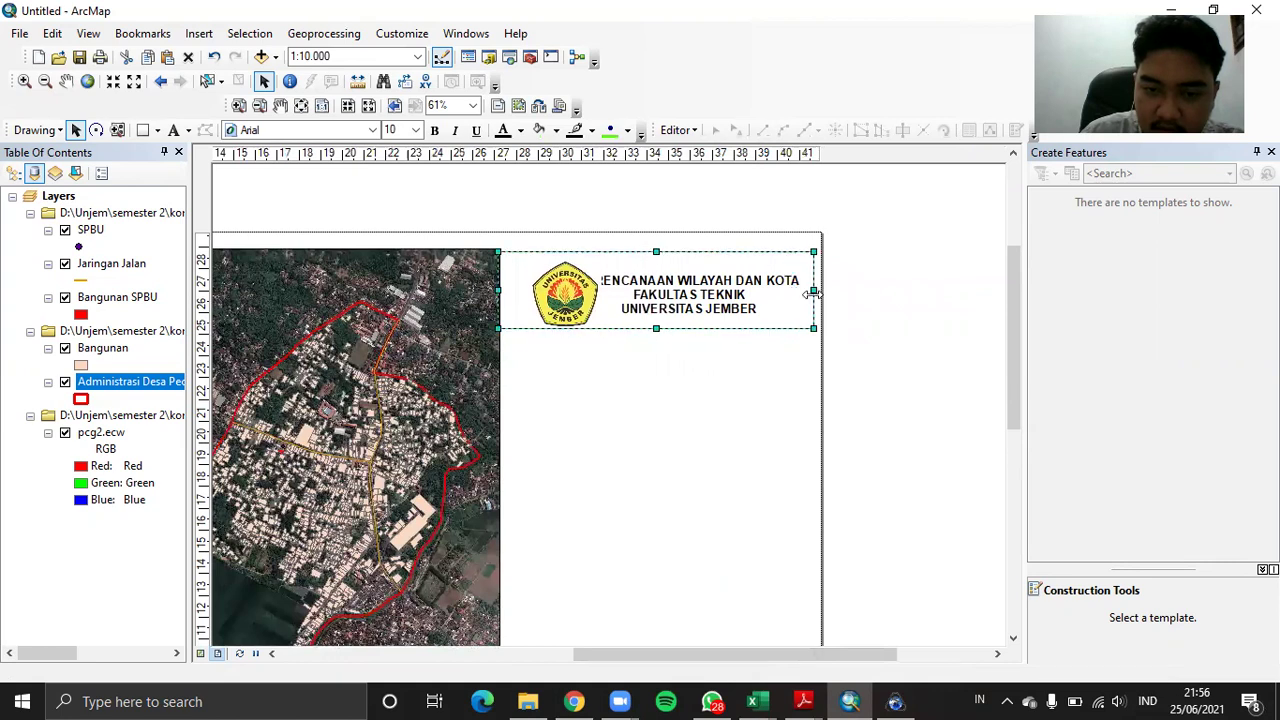
{"action": "left_click", "coordinate": [569, 290]}
{"action": "left_click_drag", "start_coordinate": [569, 290], "coordinate": [543, 288]}
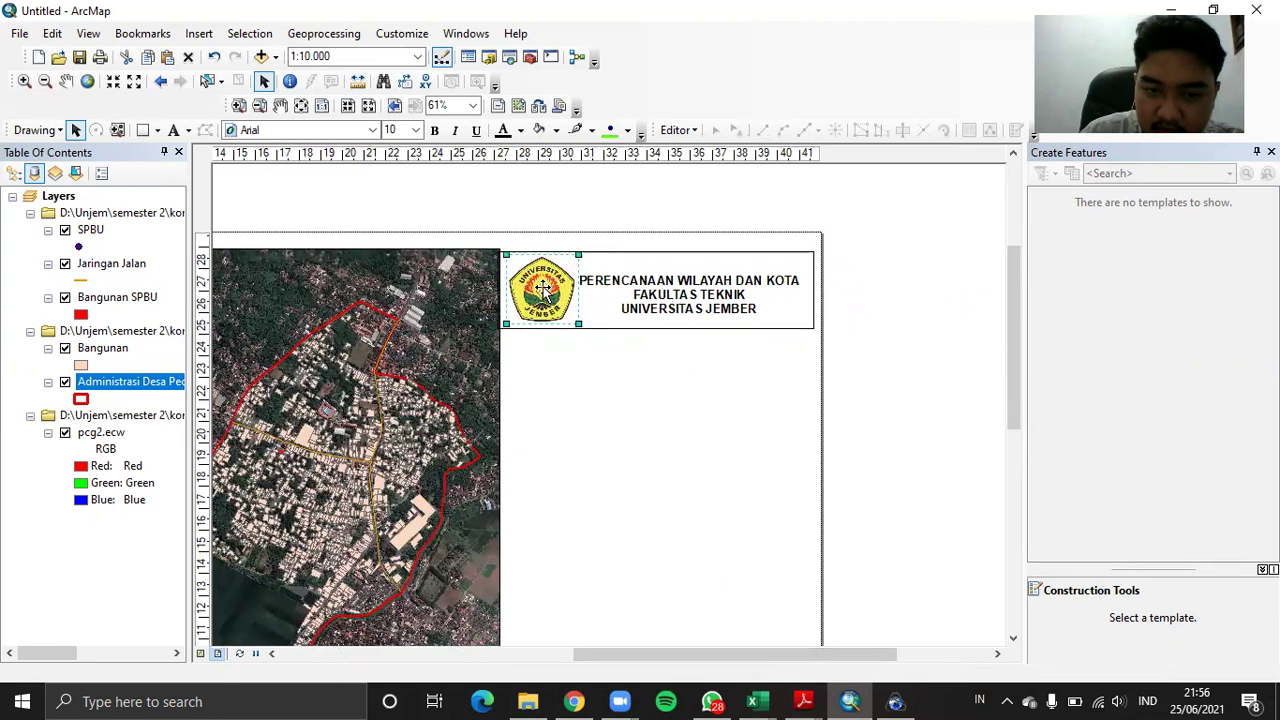
Pull in the header box's left edge and the map frame's right edge to leave a gap between them
{"action": "left_click", "coordinate": [597, 269]}
{"action": "left_click_drag", "start_coordinate": [503, 290], "coordinate": [507, 290]}
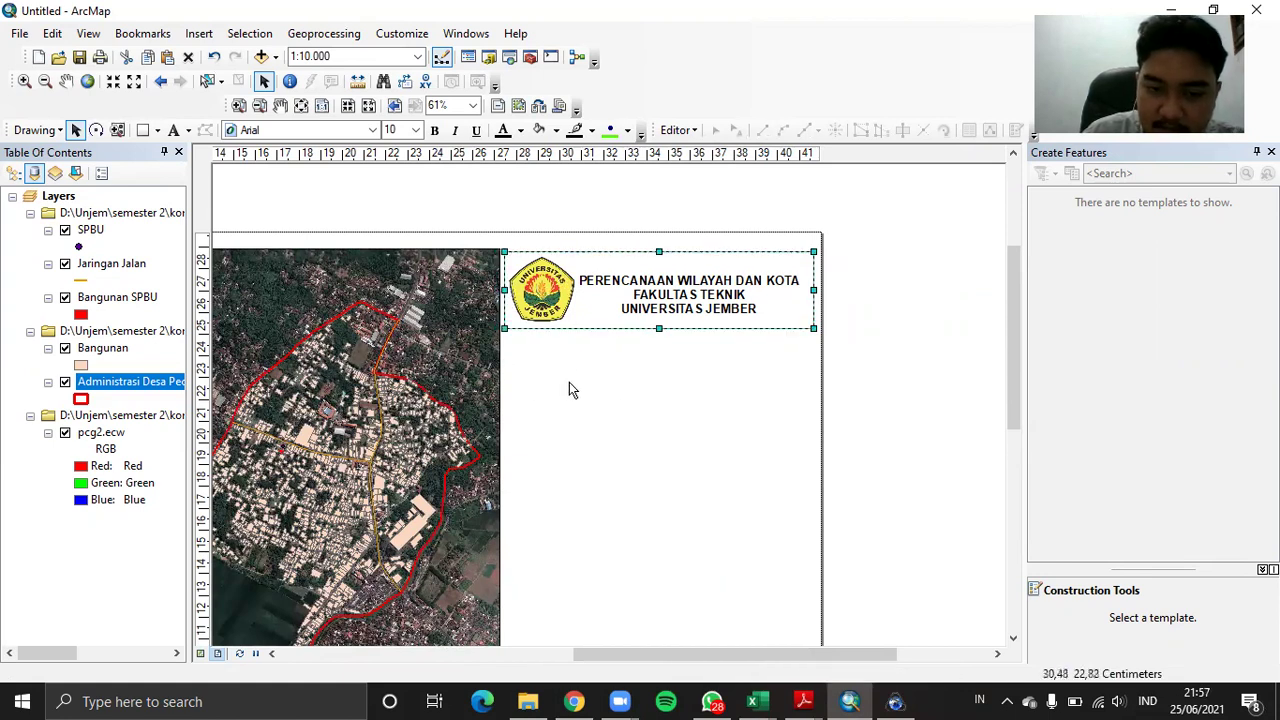
{"action": "left_click", "coordinate": [465, 393]}
{"action": "left_click_drag", "start_coordinate": [500, 553], "coordinate": [488, 556]}
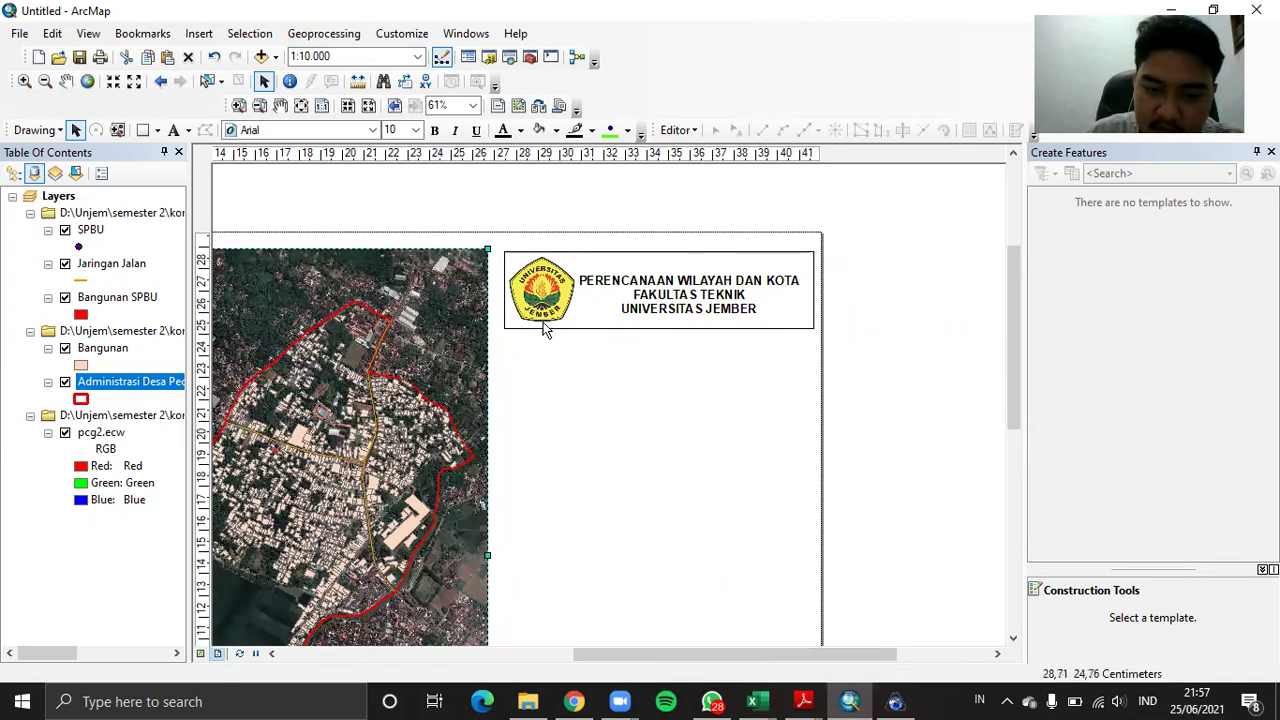
Draw a rectangle about 14.17 cm by 1.12 cm below the header box, with no fill and a black outline
{"action": "left_click", "coordinate": [143, 131]}
{"action": "left_click_drag", "start_coordinate": [503, 340], "coordinate": [813, 366]}
{"action": "double_click", "coordinate": [666, 349]}
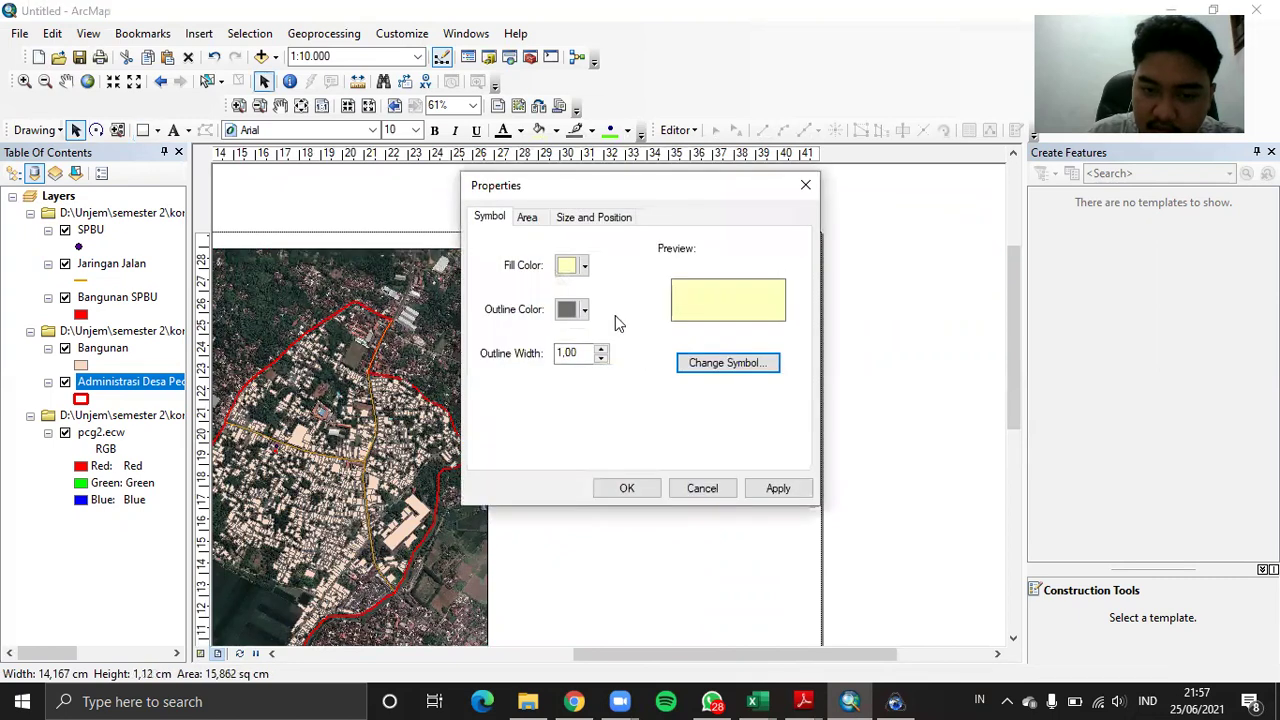
{"action": "left_click", "coordinate": [576, 309]}
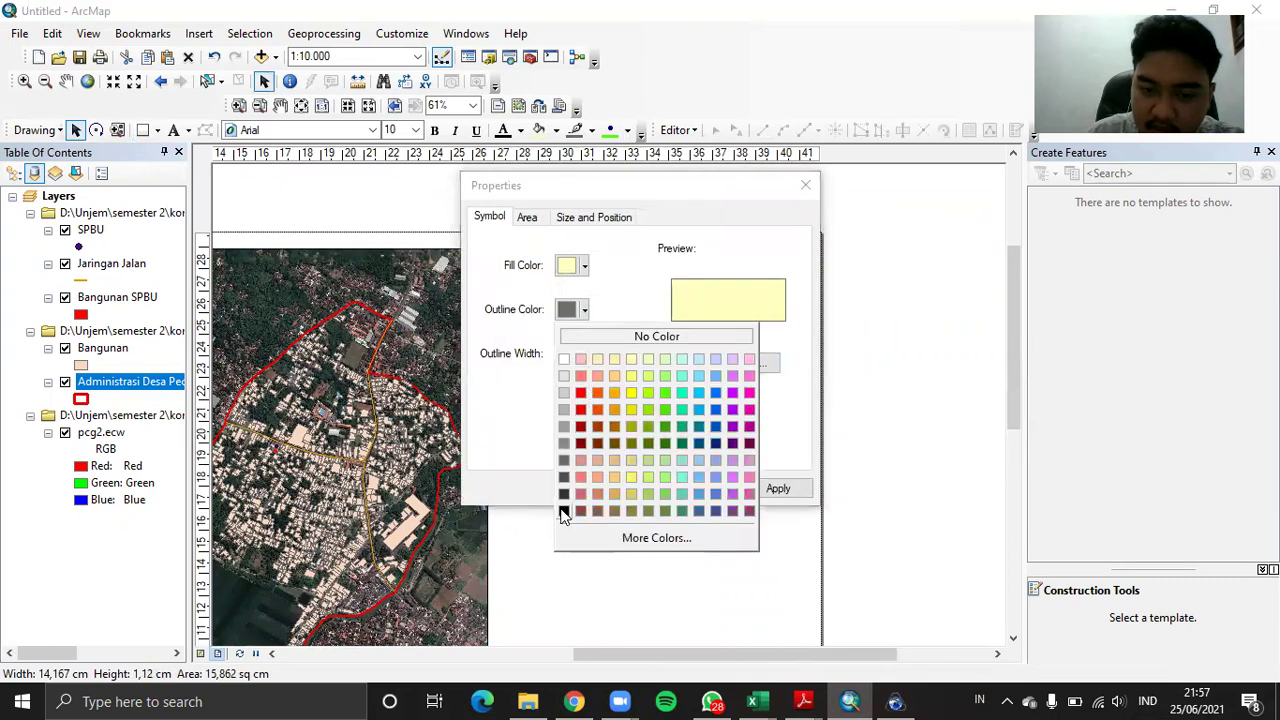
{"action": "left_click", "coordinate": [563, 512]}
{"action": "left_click", "coordinate": [576, 265]}
{"action": "left_click", "coordinate": [645, 292]}
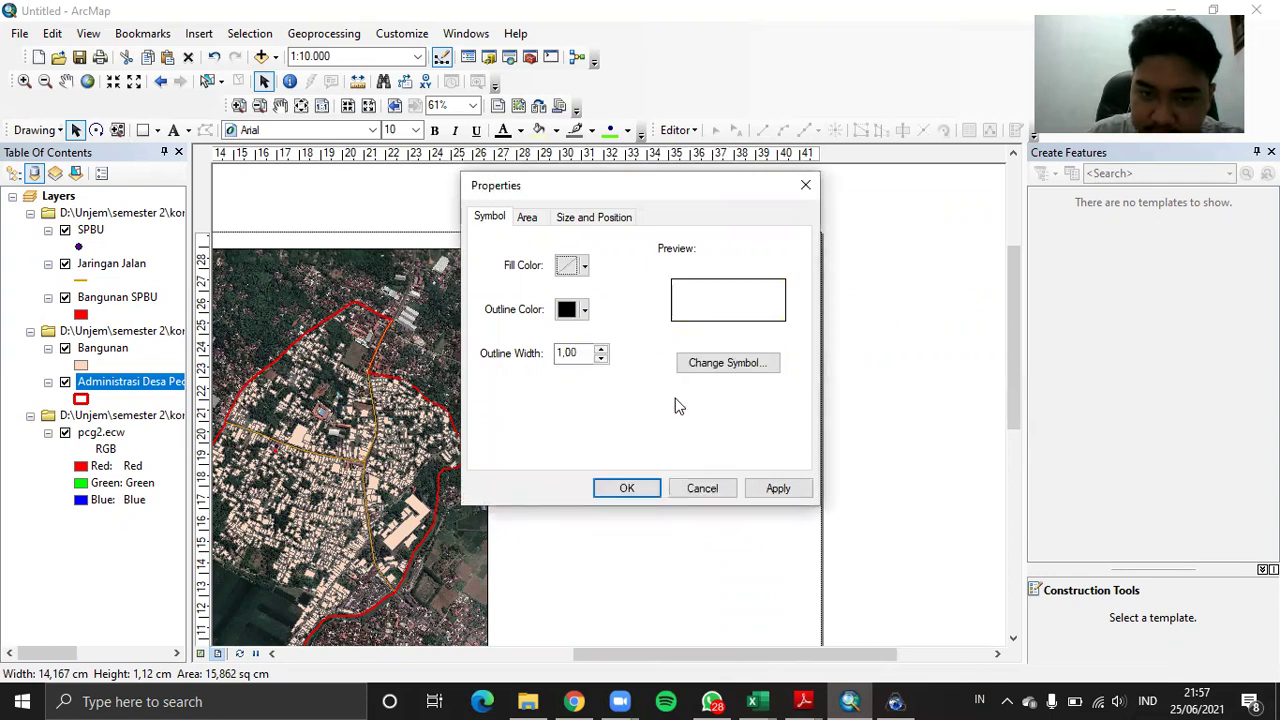
{"action": "left_click", "coordinate": [626, 488]}
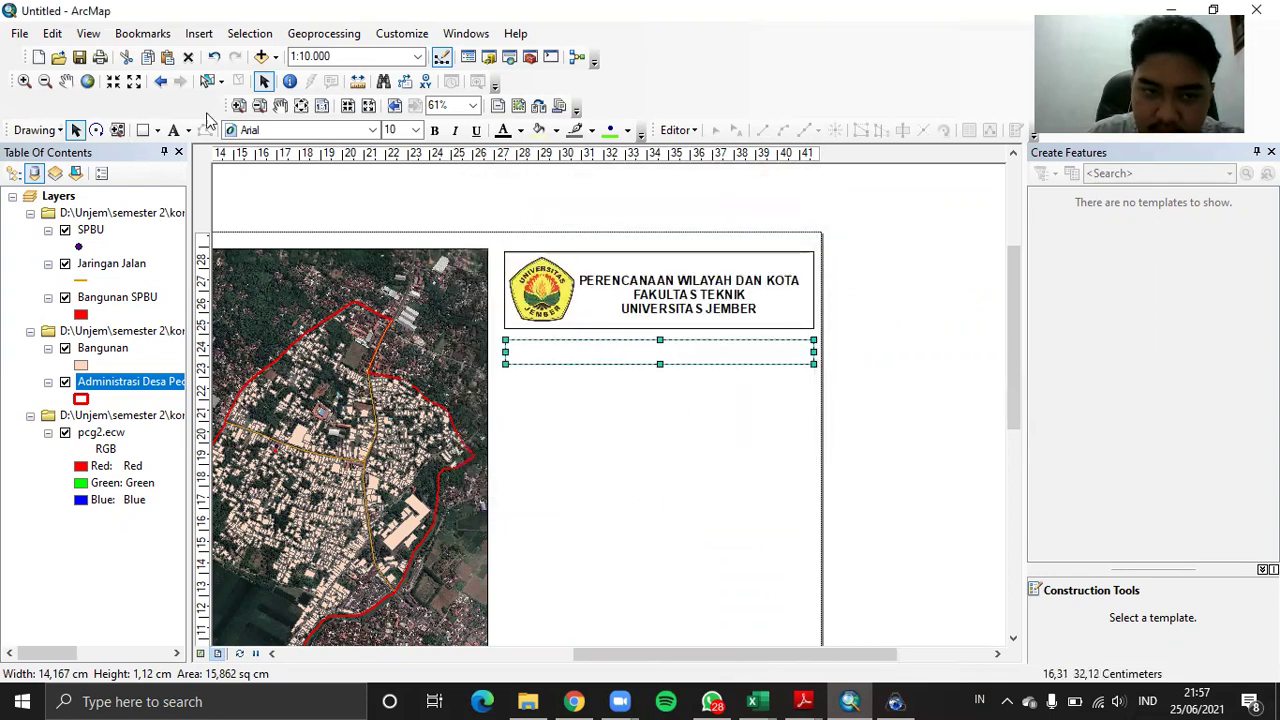
Add the text "Komputasi Perencanaan" at the narrow box below the university heading
{"action": "left_click", "coordinate": [172, 131]}
{"action": "left_click", "coordinate": [615, 347]}
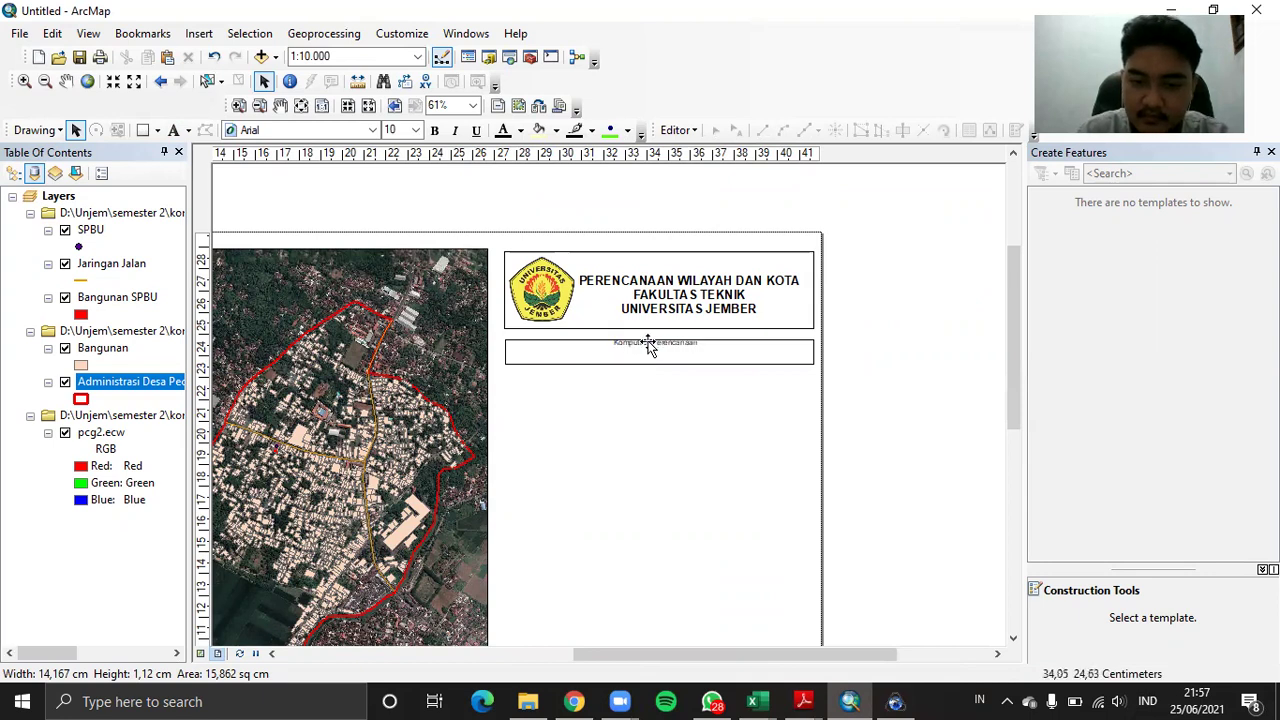
{"action": "left_click", "coordinate": [650, 344]}
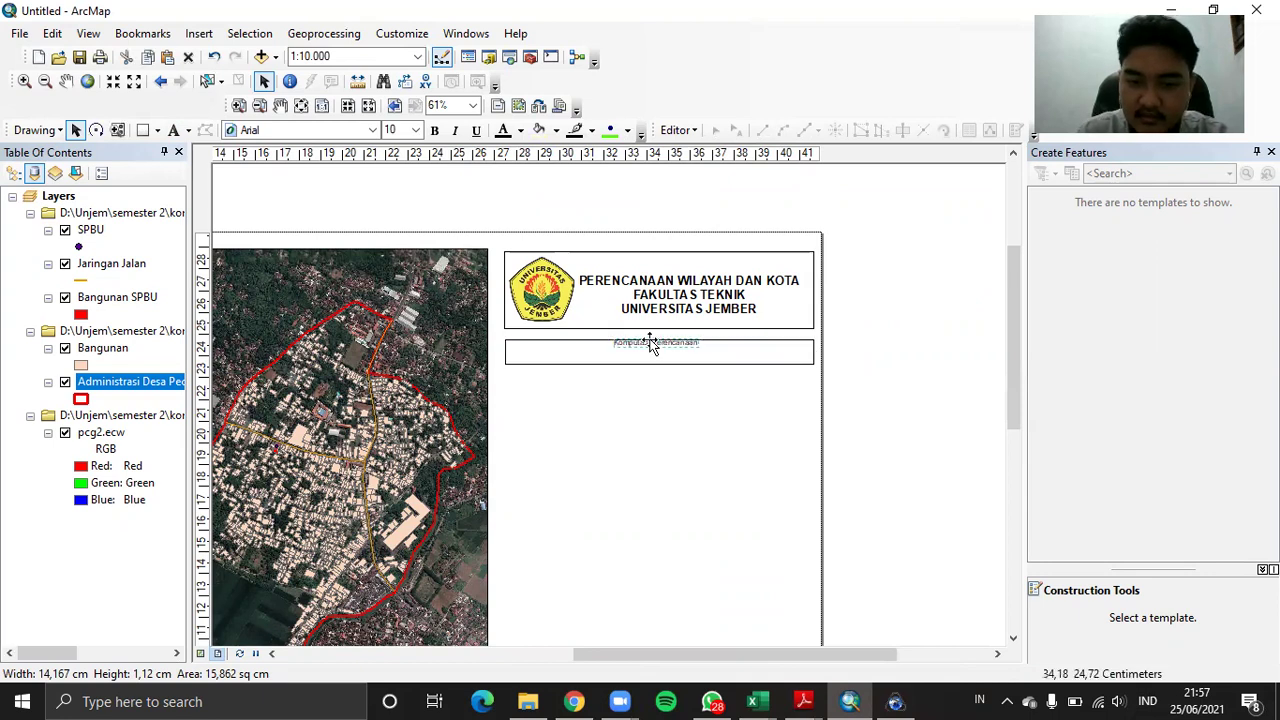
Make the "Komputasi Perencanaan" text bold at size 14 and centre it inside its box
{"action": "right_click", "coordinate": [651, 343]}
{"action": "left_click", "coordinate": [752, 657]}
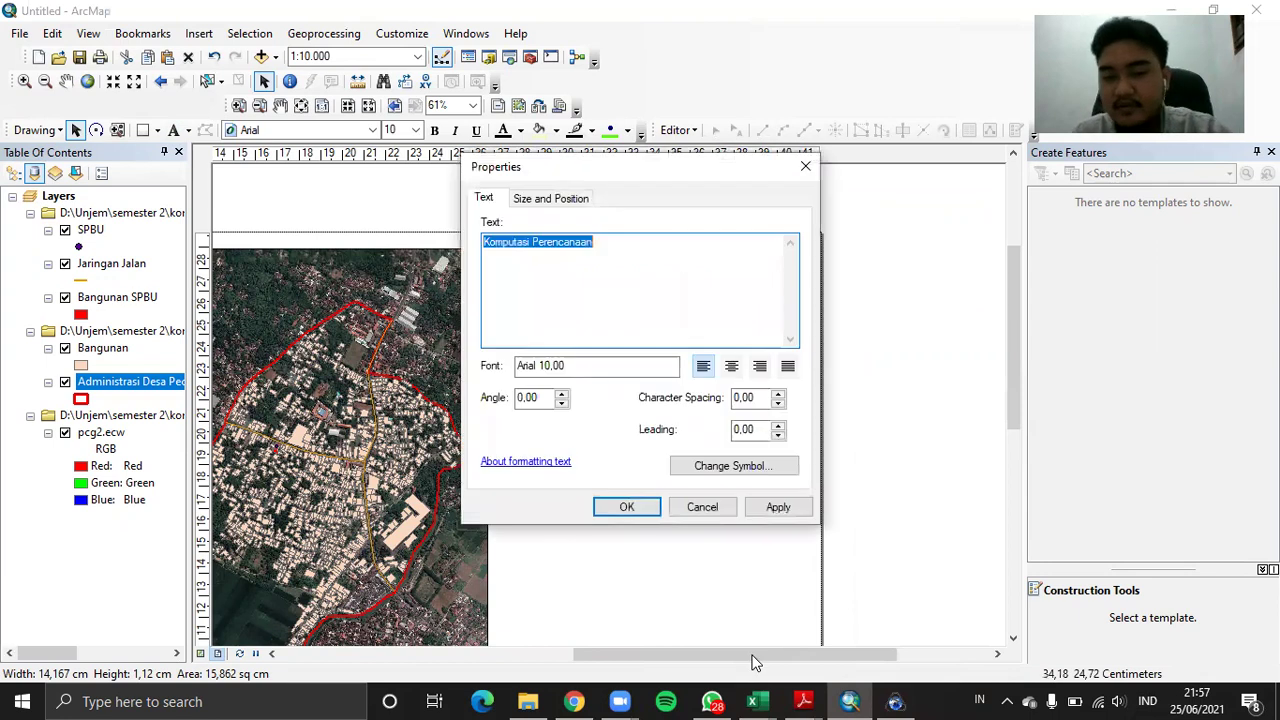
{"action": "left_click", "coordinate": [741, 472]}
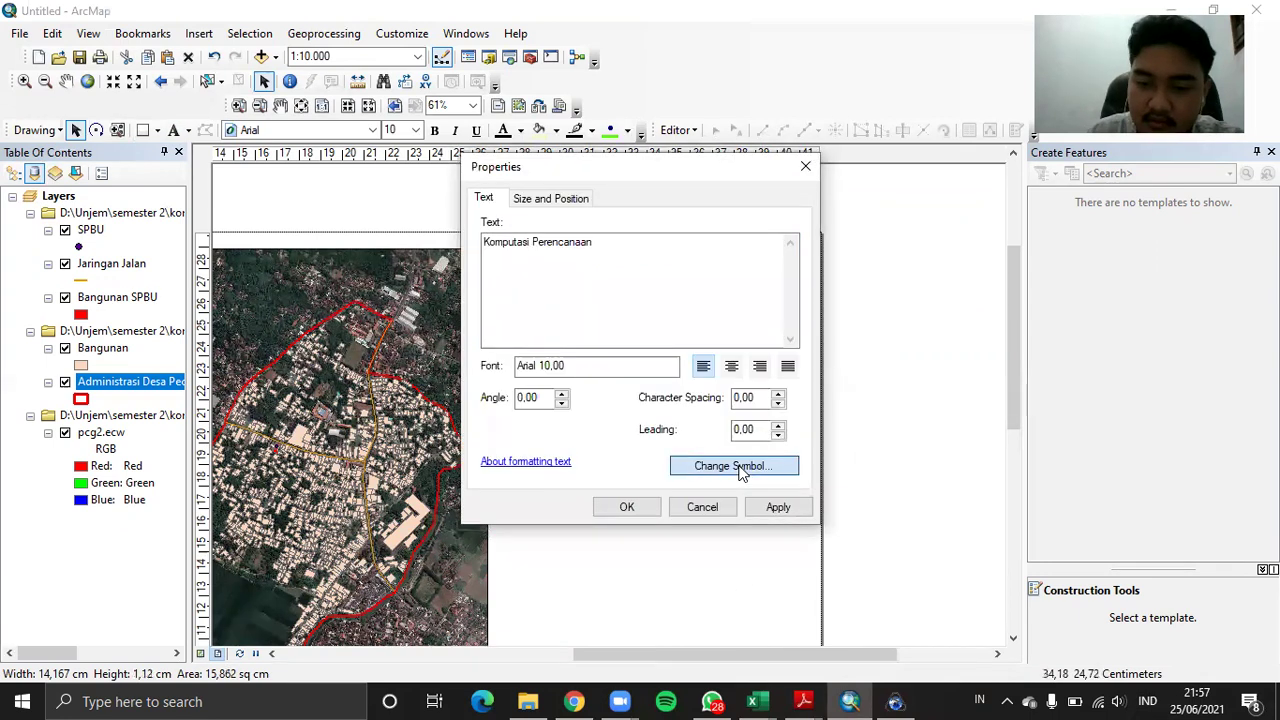
{"action": "left_click", "coordinate": [778, 370]}
{"action": "double_click", "coordinate": [807, 337]}
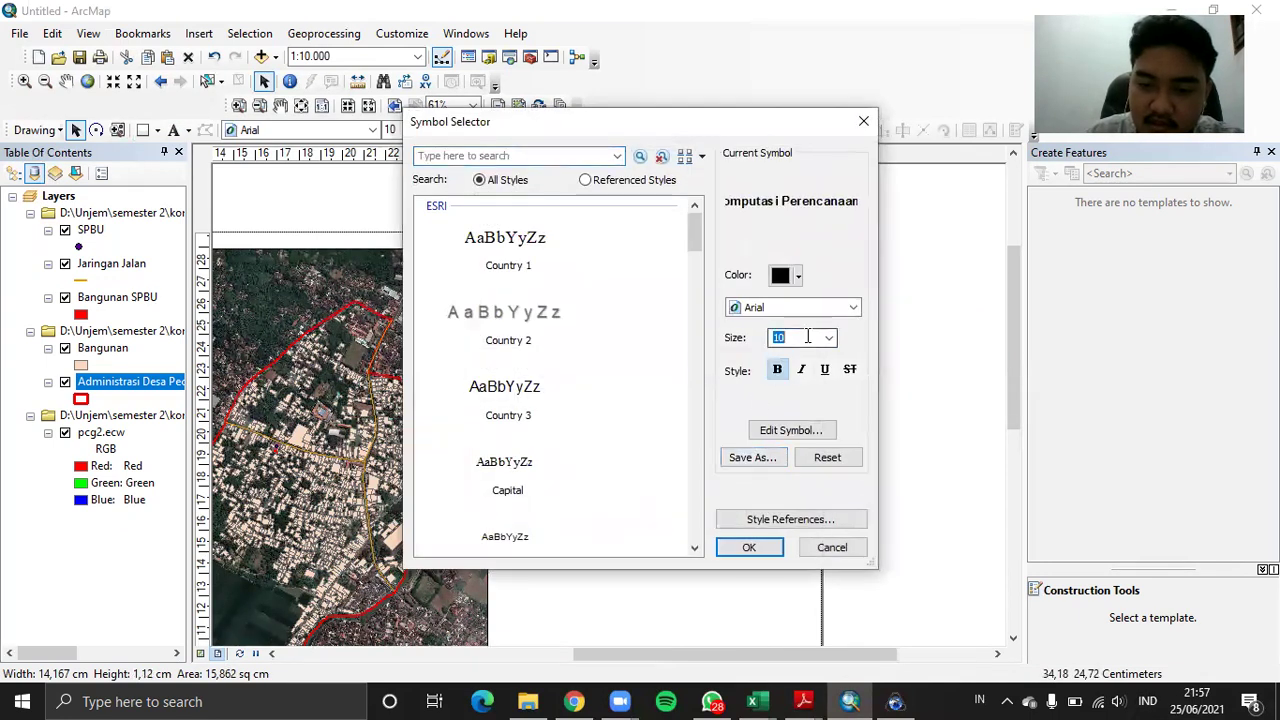
{"action": "left_click", "coordinate": [829, 338]}
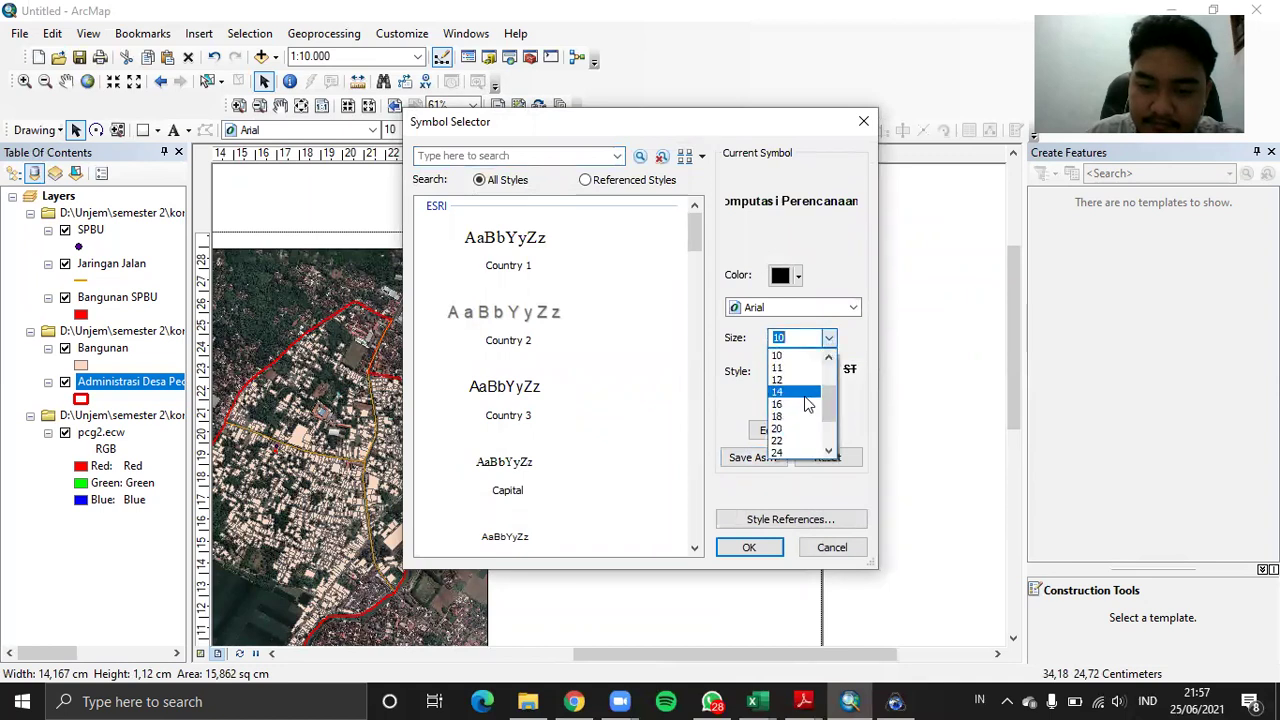
{"action": "left_click", "coordinate": [800, 394]}
{"action": "left_click", "coordinate": [752, 551]}
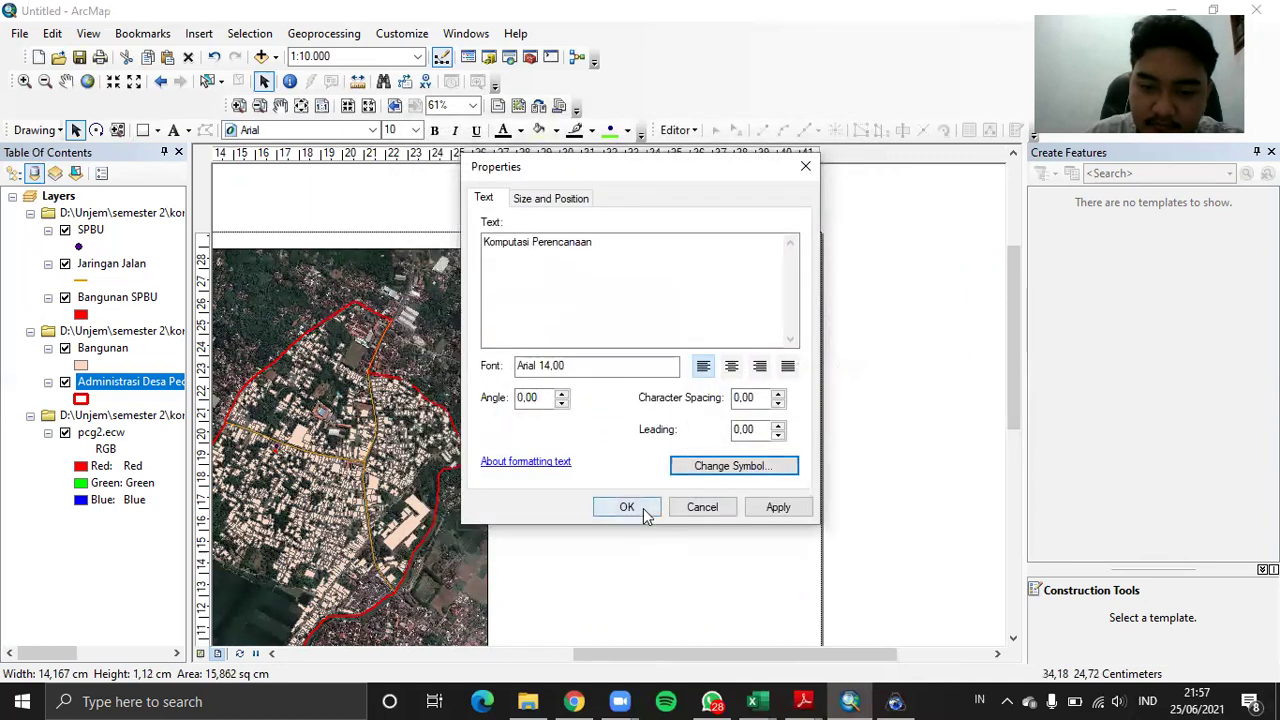
{"action": "left_click", "coordinate": [645, 508]}
{"action": "mouse_move", "coordinate": [677, 343]}
{"action": "left_mouse_down"}
{"action": "mouse_move", "coordinate": [677, 360]}
{"action": "mouse_move", "coordinate": [667, 356]}
{"action": "left_mouse_up"}
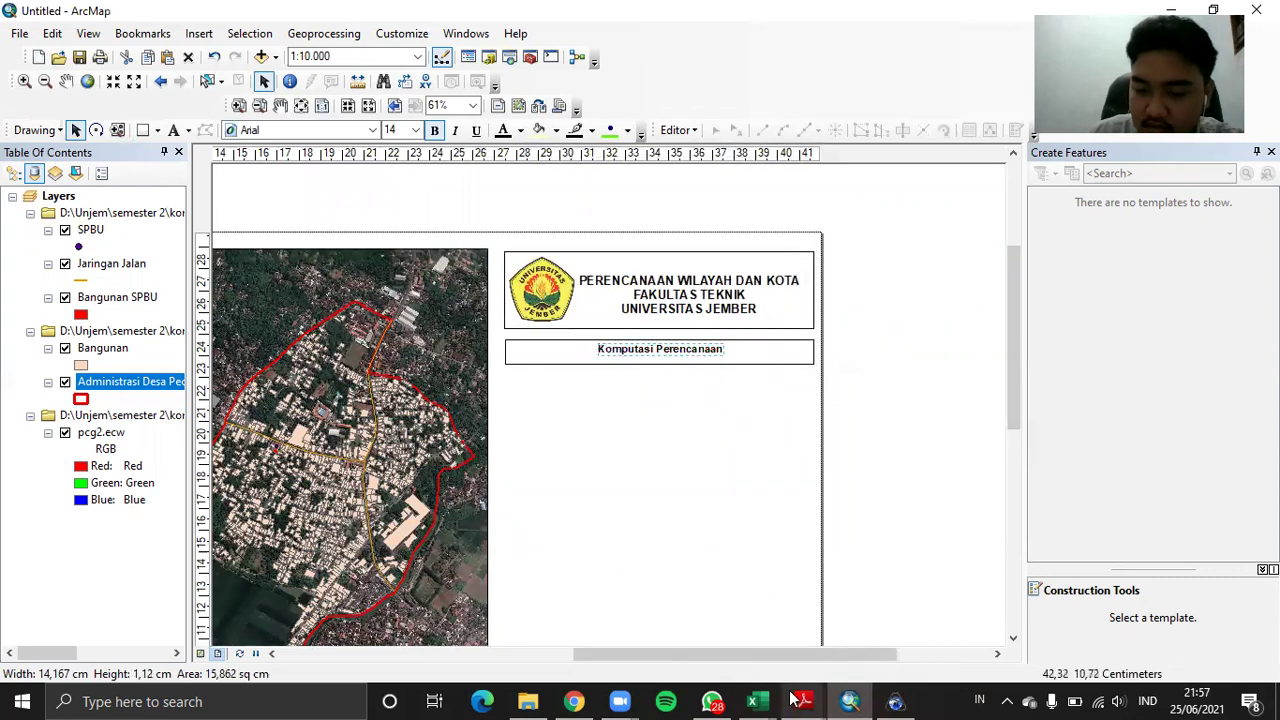
Consult the reference map PDF in Adobe Reader, return to ArcMap, and draw a rectangle about 14.21 by 2.15 cm below the course title box
{"action": "mouse_move", "coordinate": [795, 699]}
{"action": "left_click", "coordinate": [866, 632]}
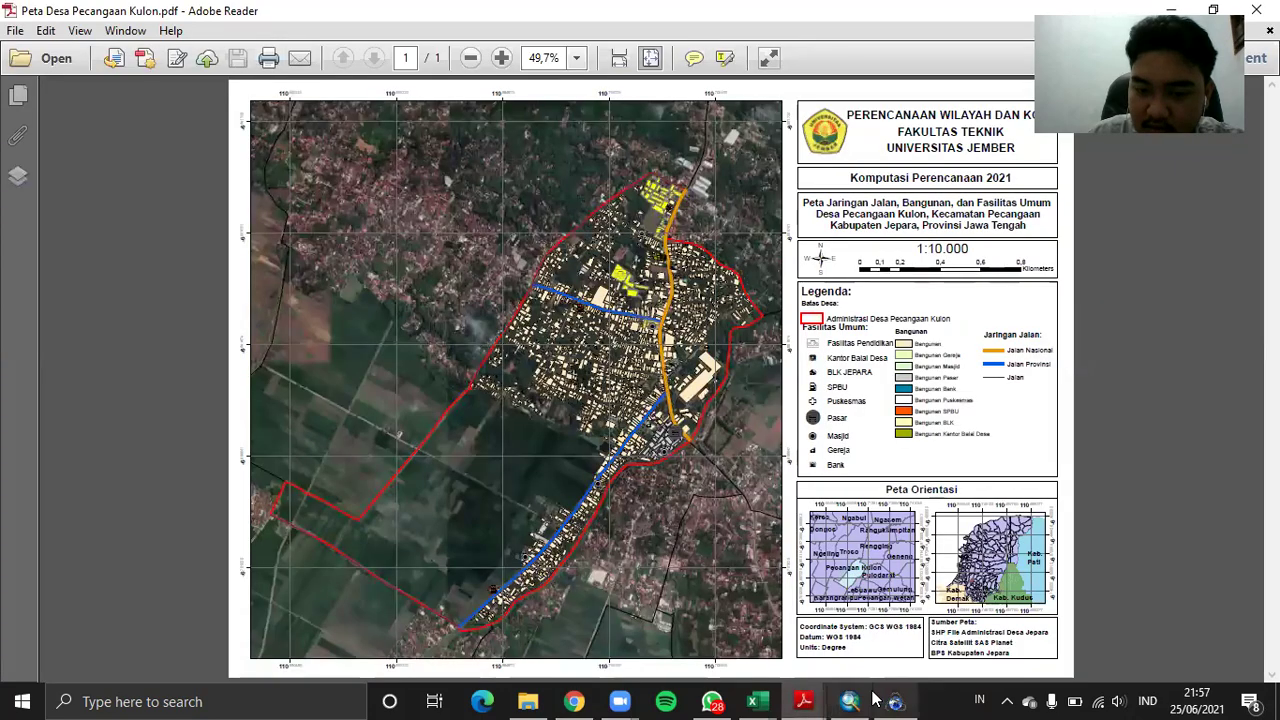
{"action": "mouse_move", "coordinate": [873, 699]}
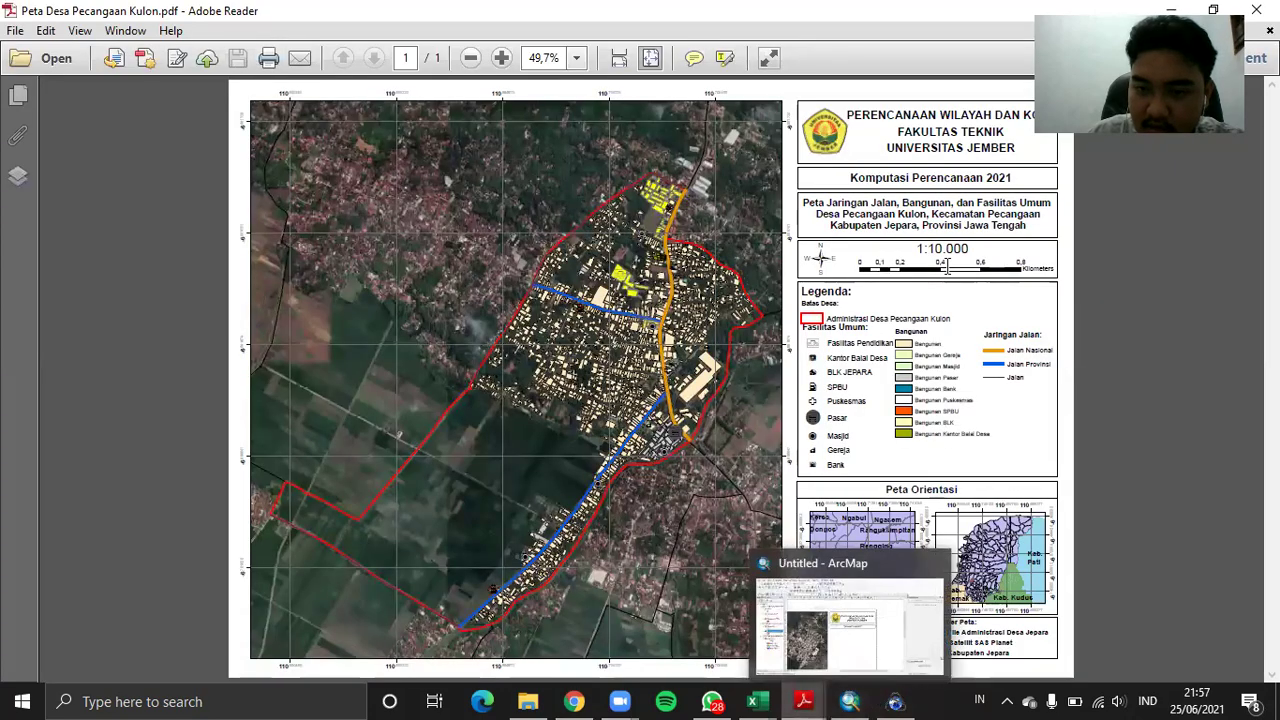
{"action": "left_click", "coordinate": [848, 699]}
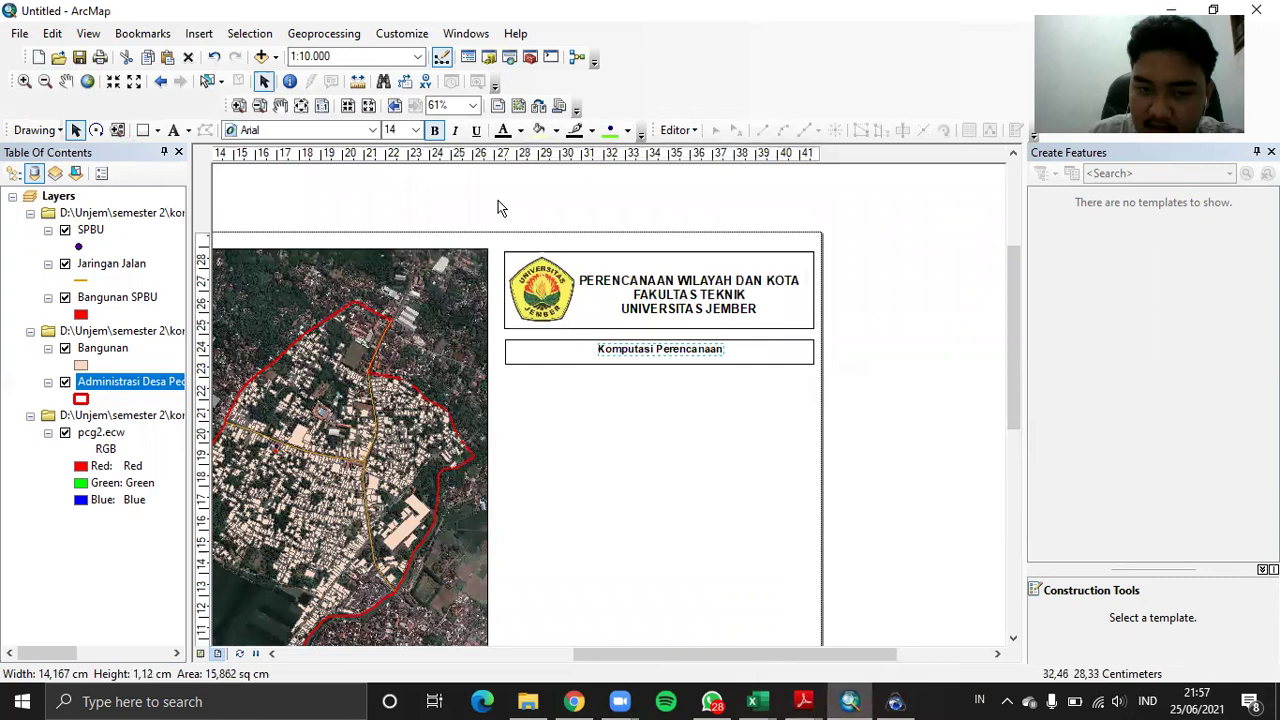
{"action": "left_click", "coordinate": [143, 130]}
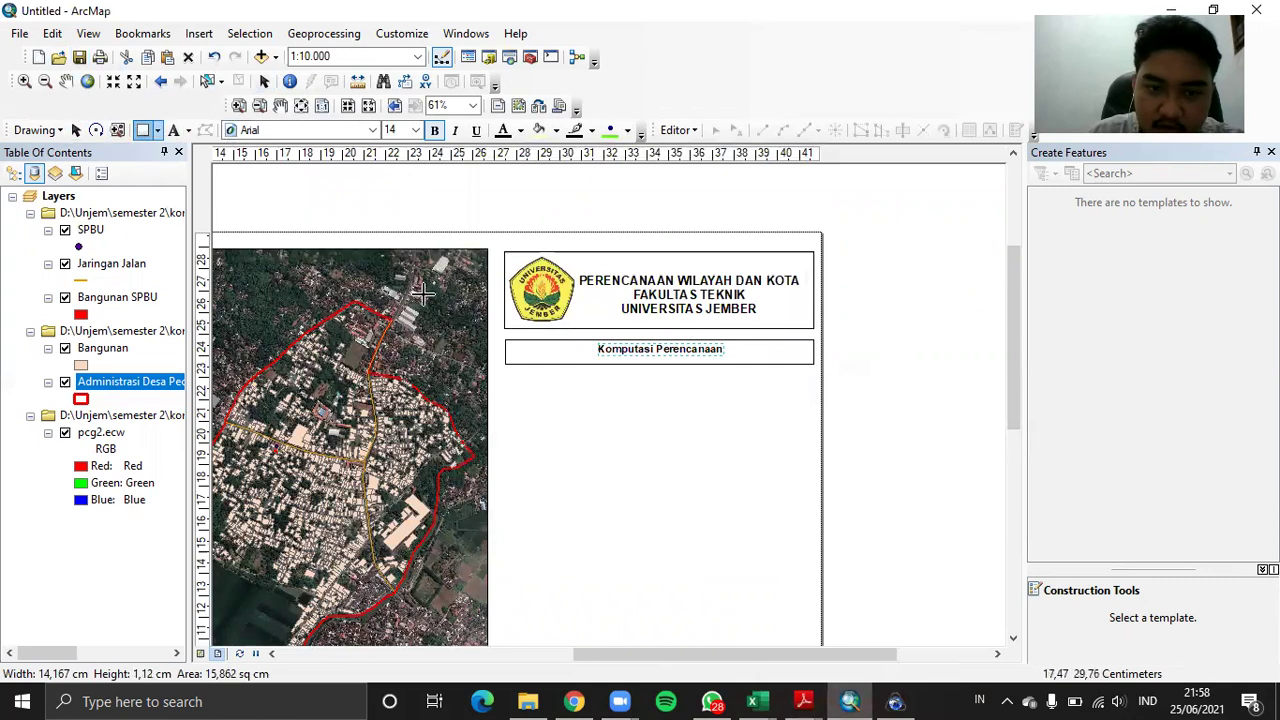
{"action": "left_click_drag", "start_coordinate": [506, 375], "coordinate": [815, 422]}
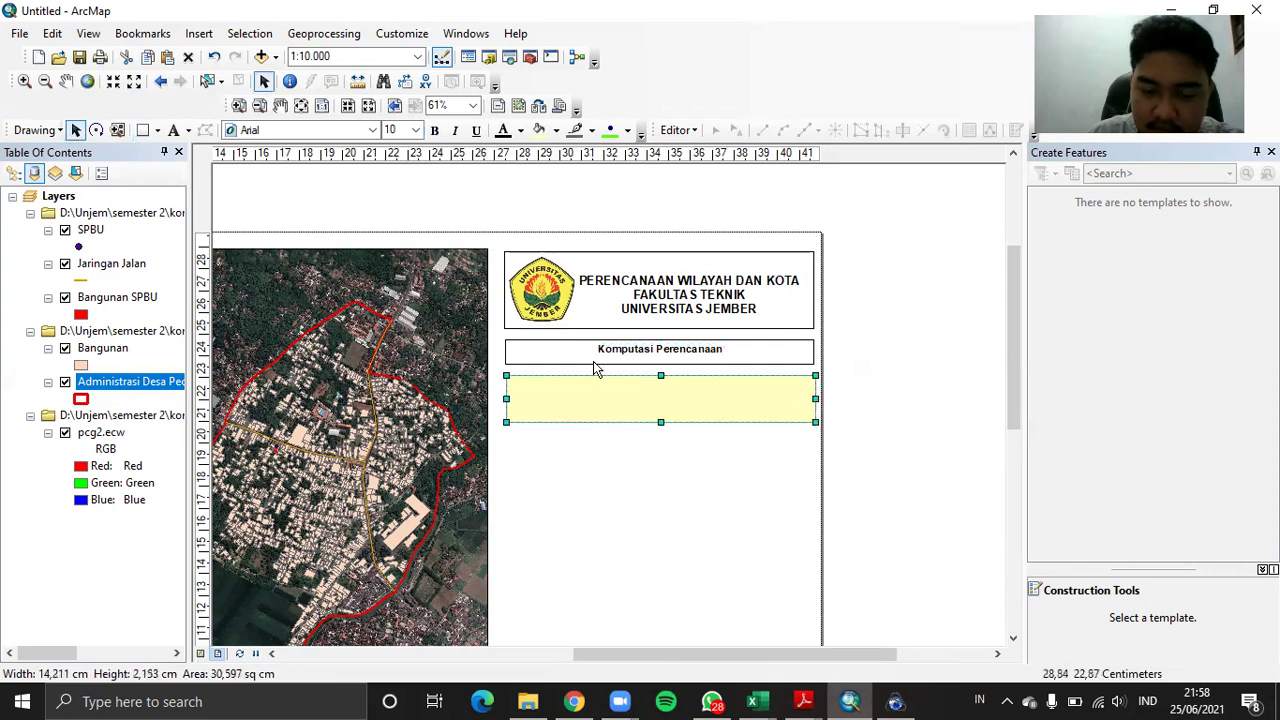
Give the new rectangle below the course title no fill color and a black outline
{"action": "right_click", "coordinate": [631, 404]}
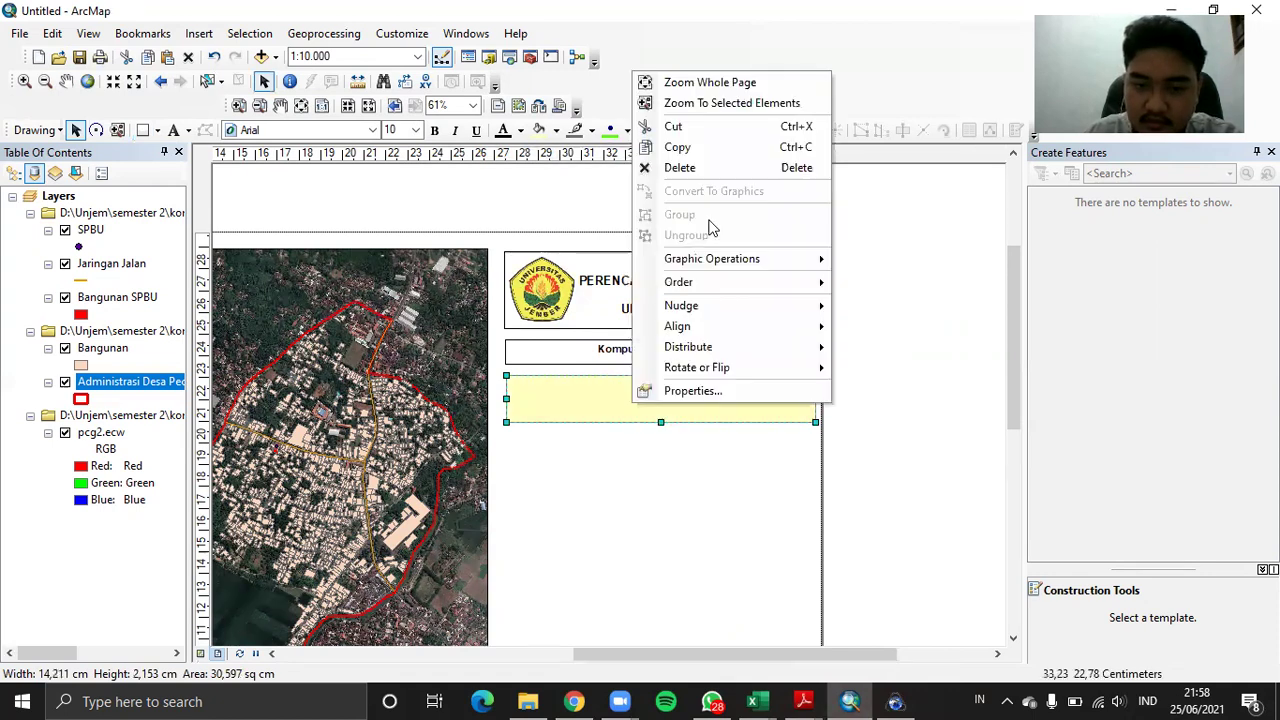
{"action": "left_click", "coordinate": [666, 392]}
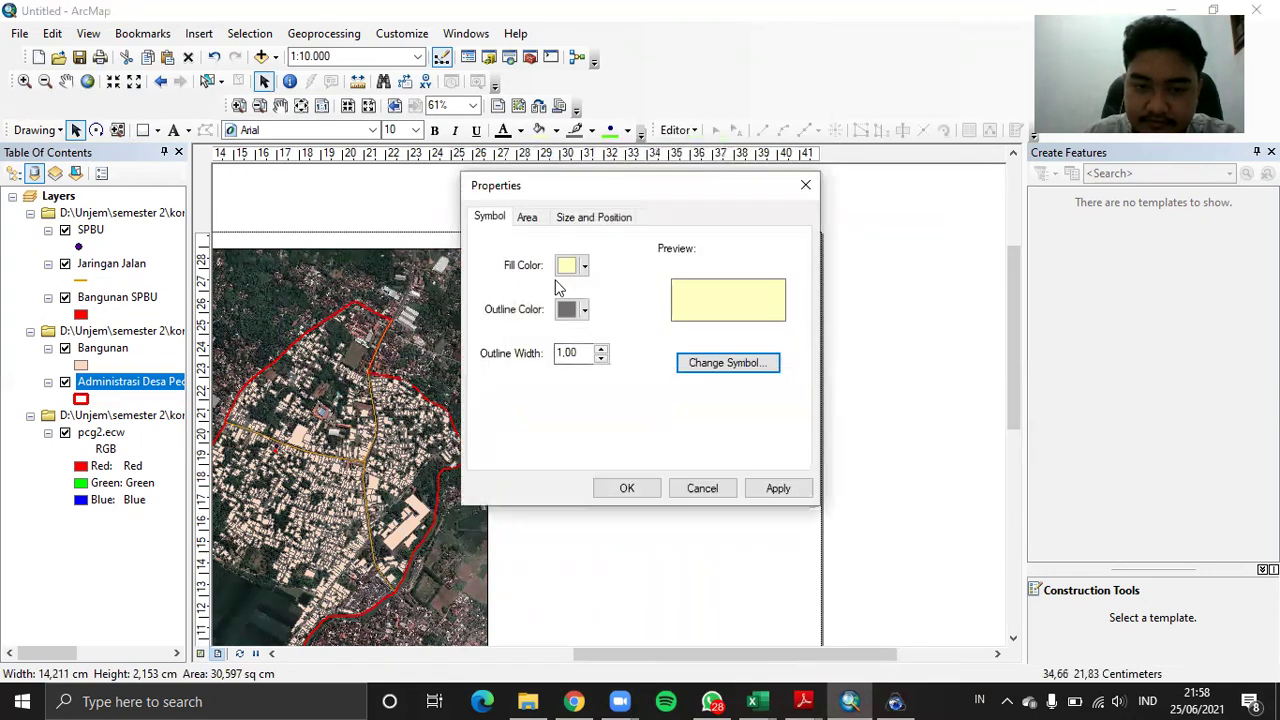
{"action": "left_click", "coordinate": [575, 266]}
{"action": "left_click", "coordinate": [584, 292]}
{"action": "left_click", "coordinate": [575, 309]}
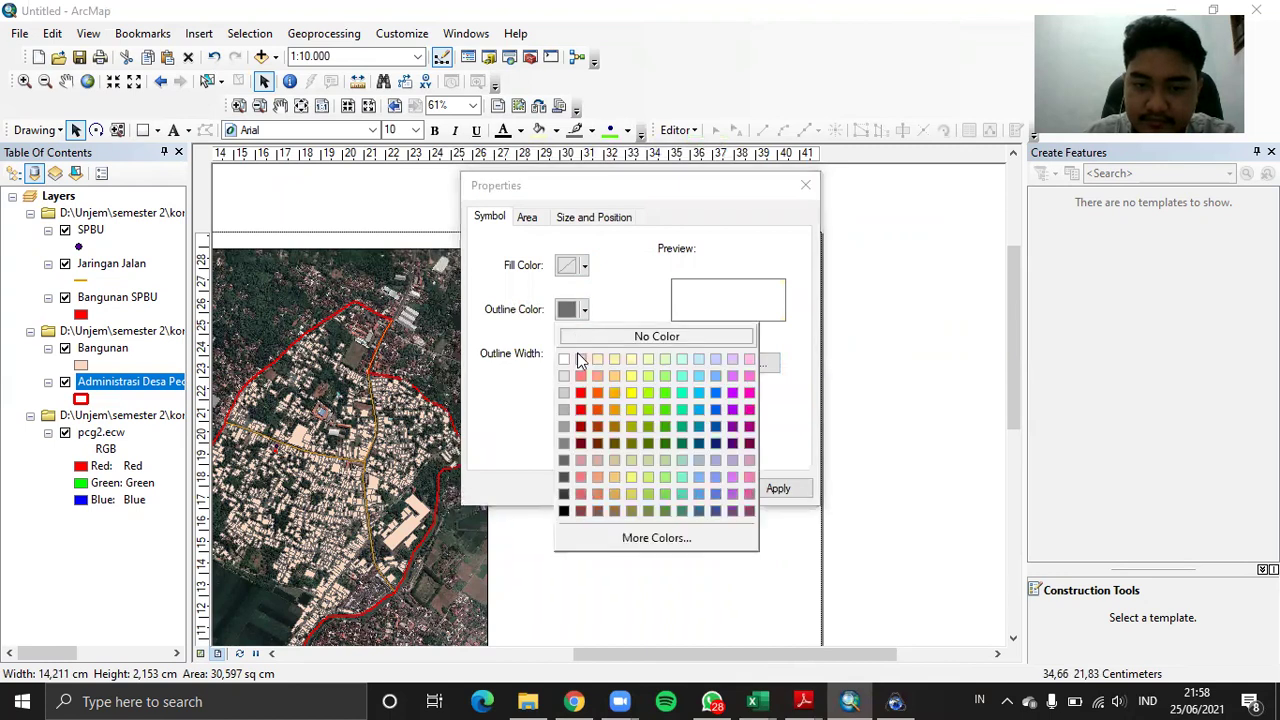
{"action": "left_click", "coordinate": [564, 511]}
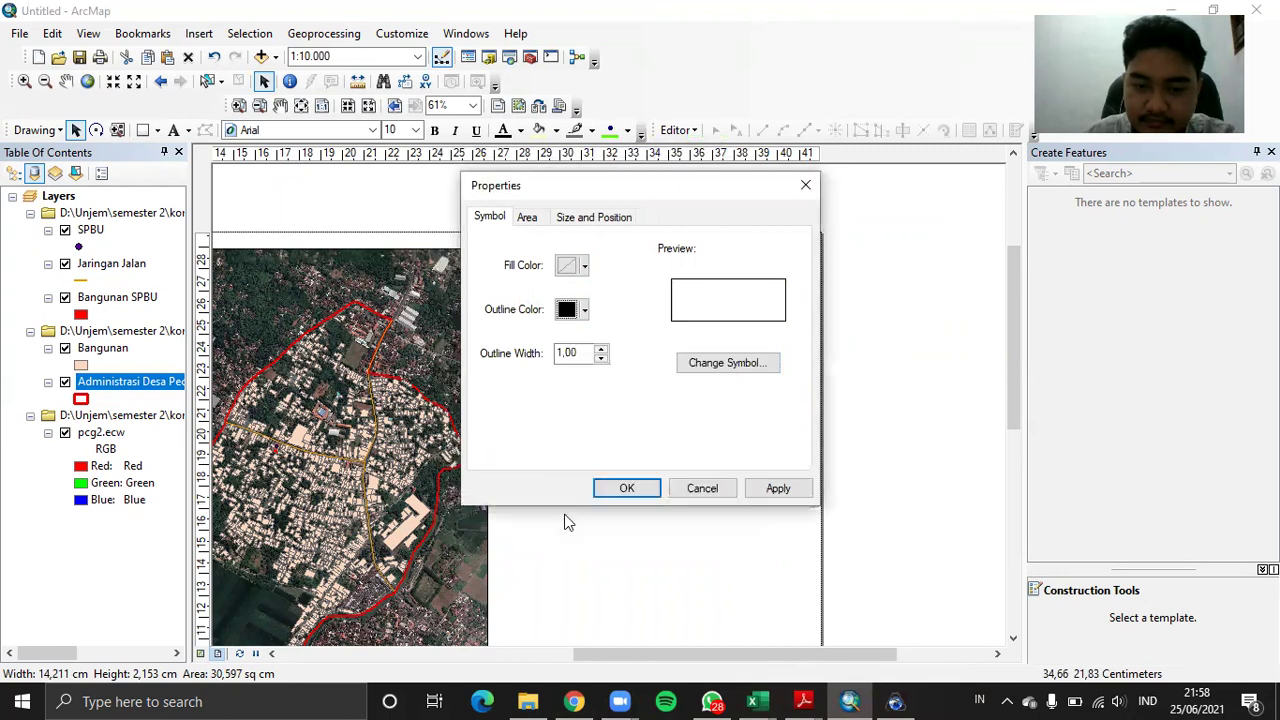
{"action": "left_click", "coordinate": [627, 489]}
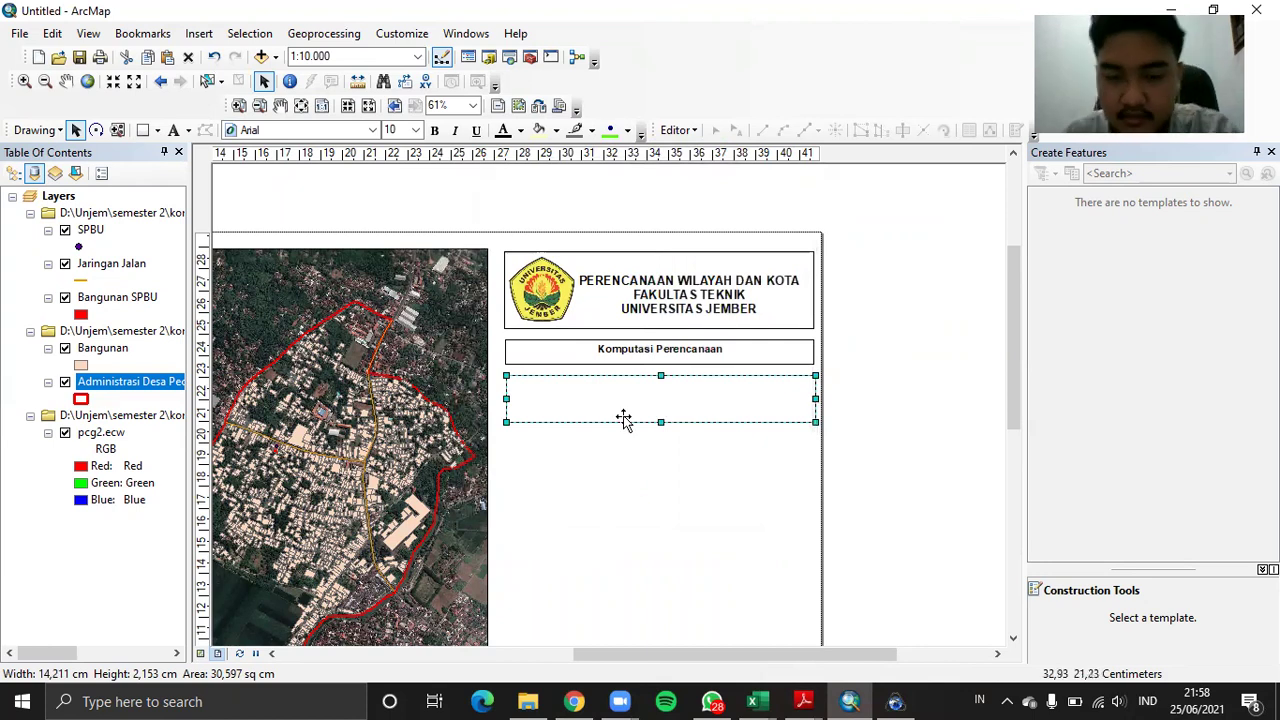
Insert a north arrow in the ESRI North 8 style
{"action": "left_click", "coordinate": [197, 33]}
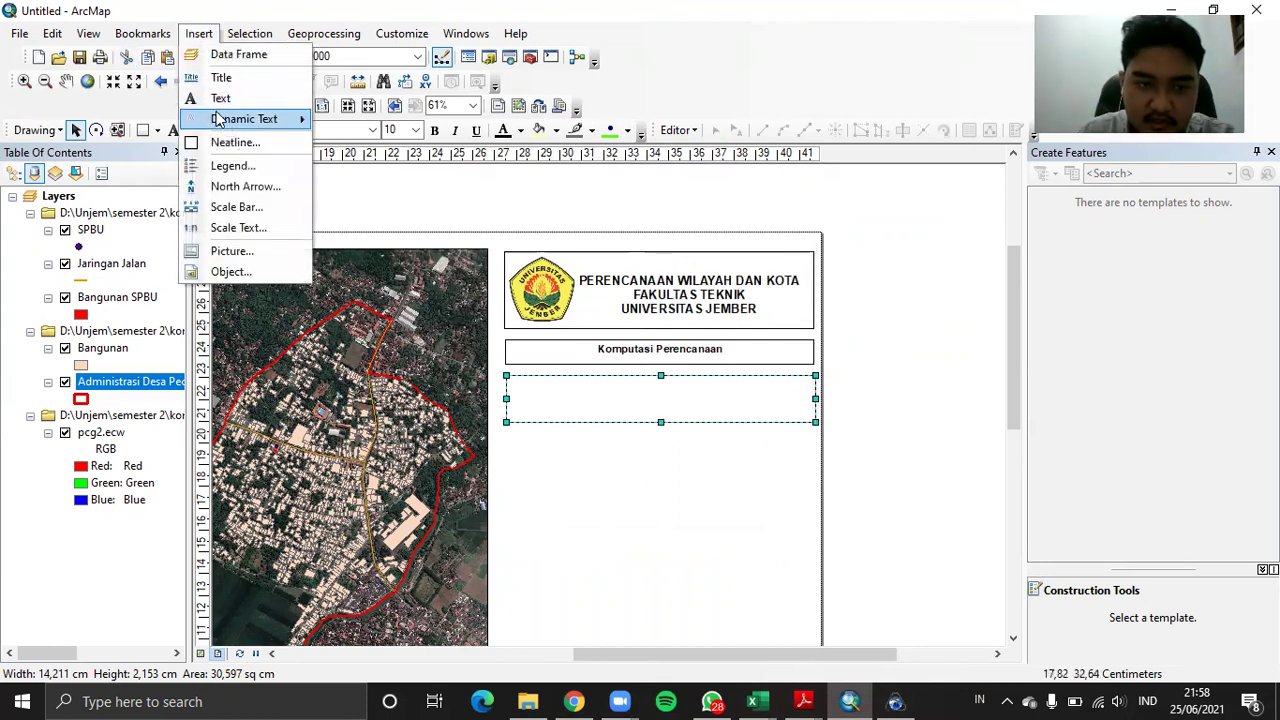
{"action": "left_click", "coordinate": [240, 186]}
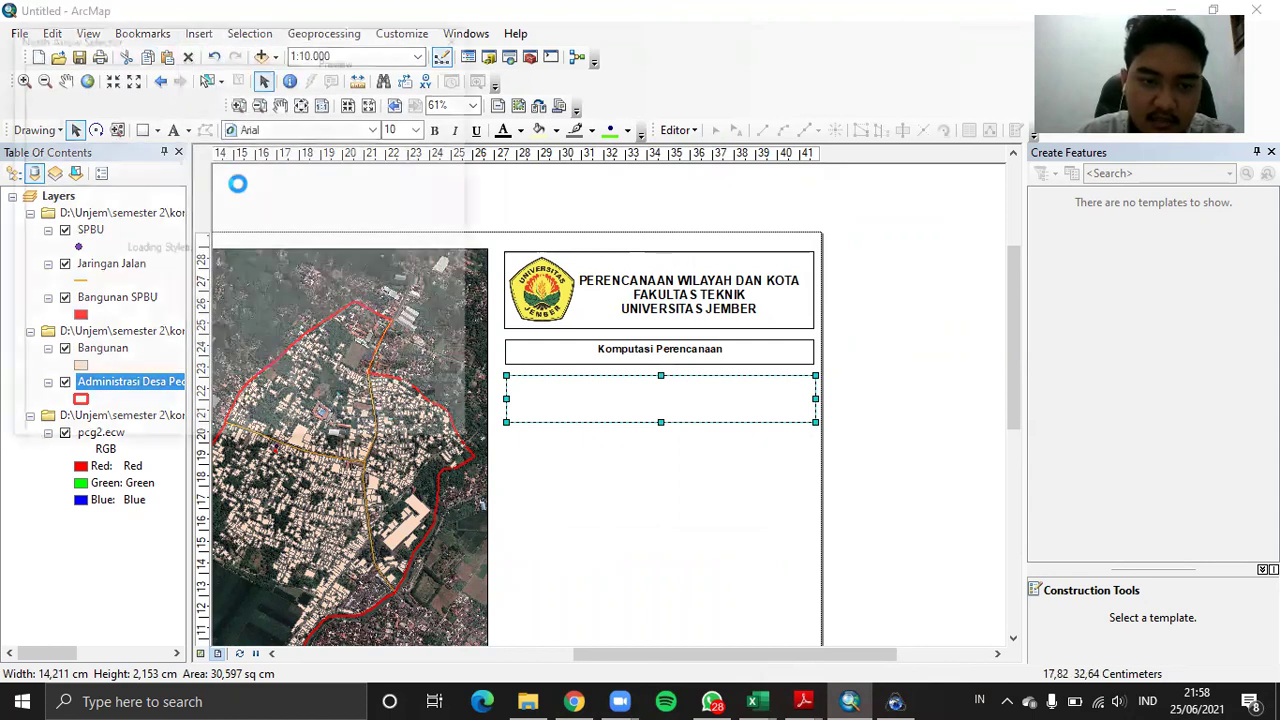
{"action": "scroll", "coordinate": [205, 192], "scroll_direction": "down", "scroll_amount": 1}
{"action": "scroll", "coordinate": [207, 180], "scroll_direction": "up", "scroll_amount": 1}
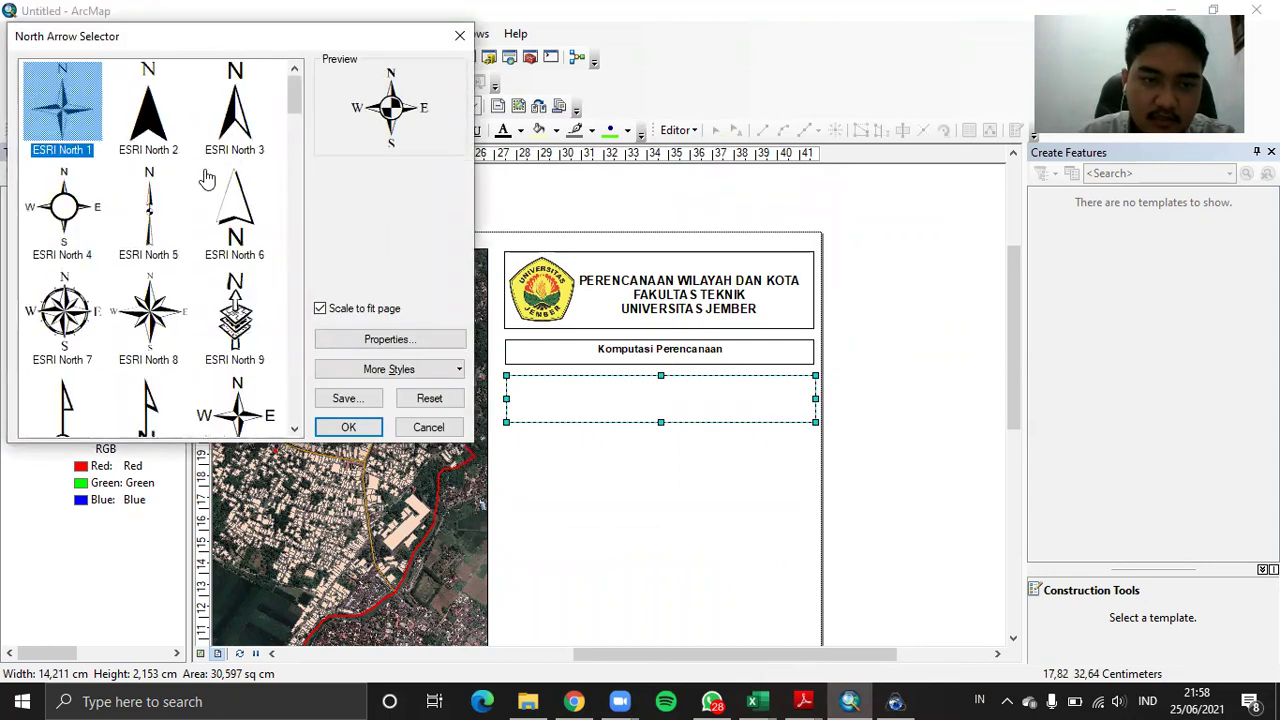
{"action": "scroll", "coordinate": [205, 178], "scroll_direction": "down", "scroll_amount": 1}
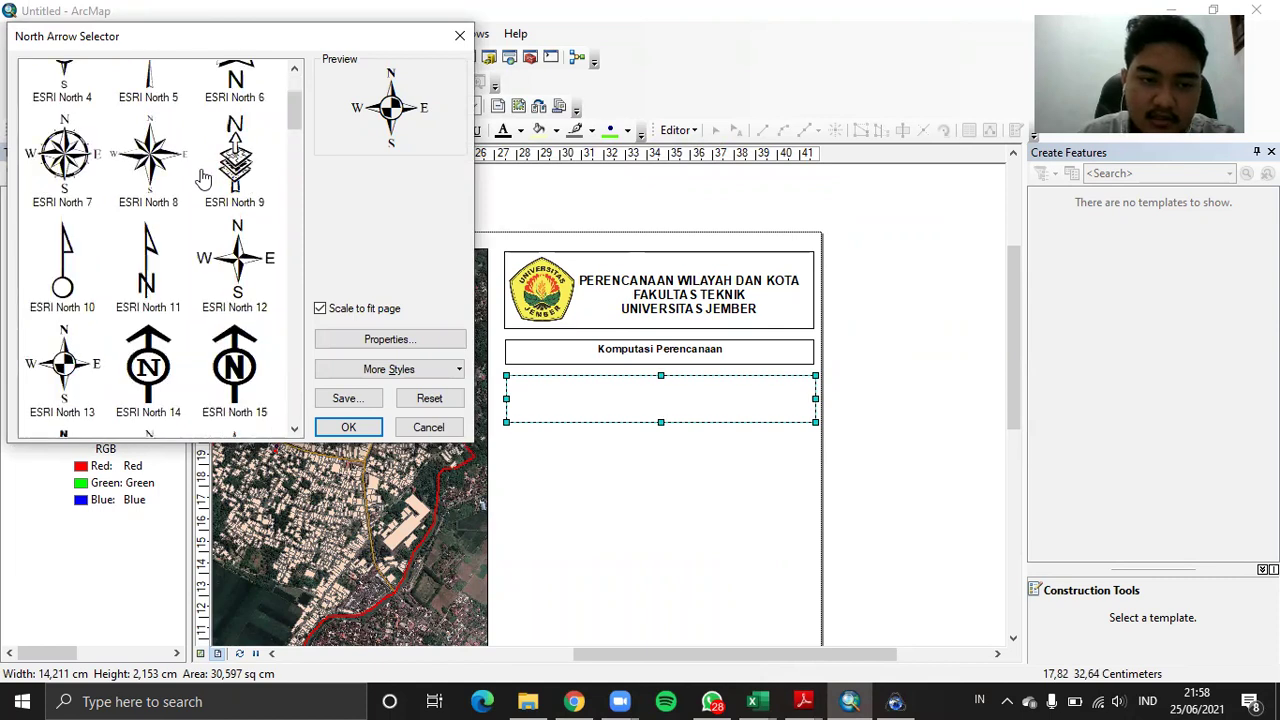
{"action": "left_click", "coordinate": [143, 180]}
{"action": "left_click", "coordinate": [346, 427]}
Move the north arrow to the left end of the empty box and shrink it to fit inside
{"action": "left_click_drag", "start_coordinate": [540, 450], "coordinate": [536, 412]}
{"action": "scroll", "coordinate": [554, 434], "scroll_direction": "down", "scroll_amount": 2}
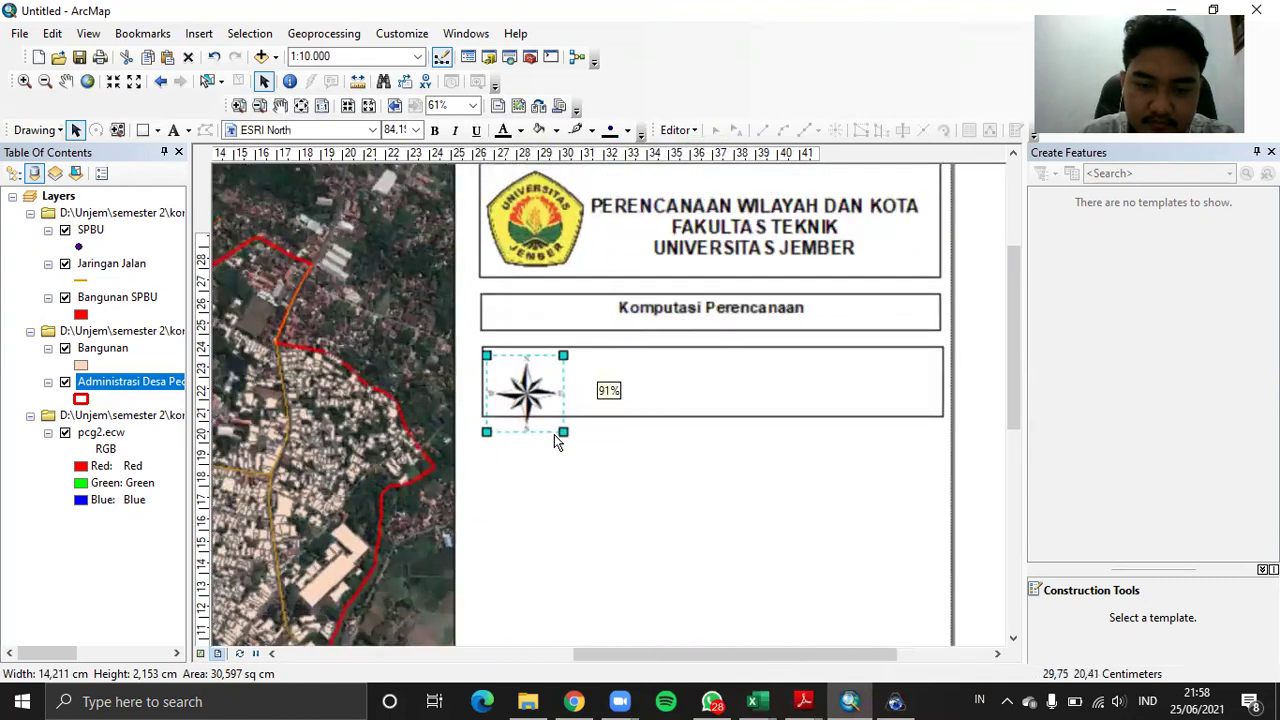
{"action": "left_click_drag", "start_coordinate": [549, 414], "coordinate": [548, 414]}
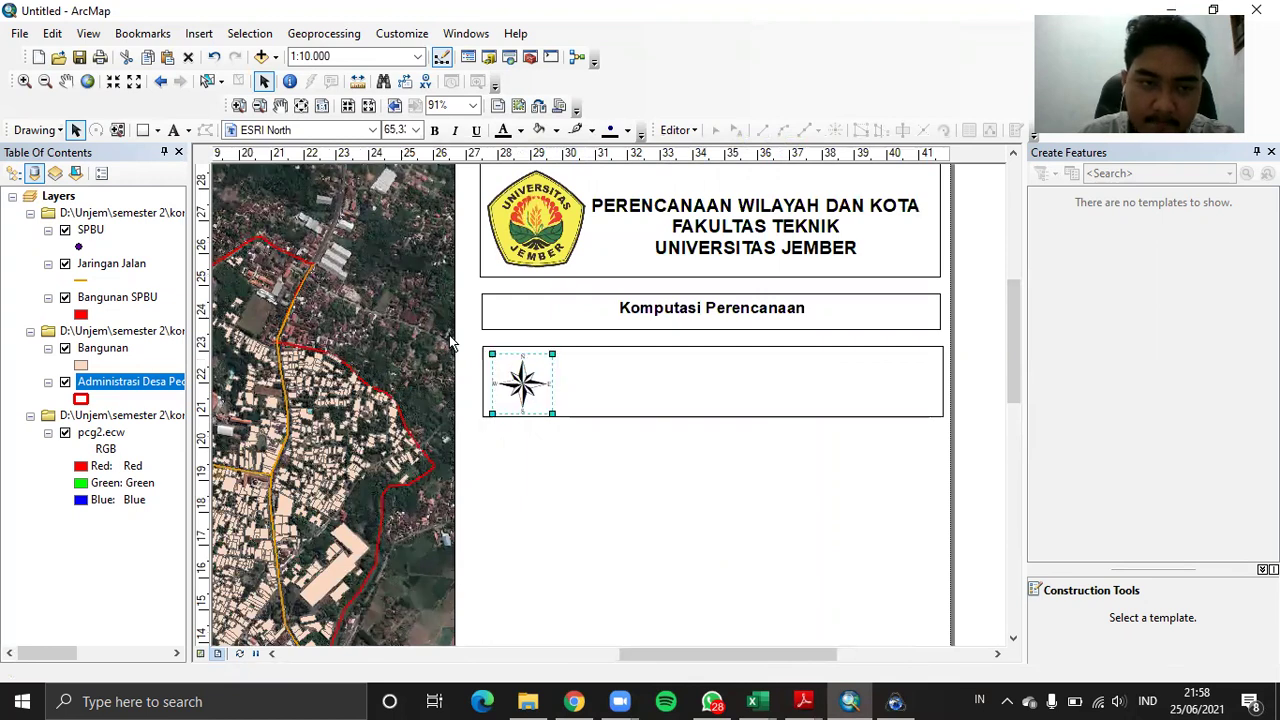
Insert a scale bar in the Alternating Scale Bar 2 style
{"action": "left_click", "coordinate": [199, 33]}
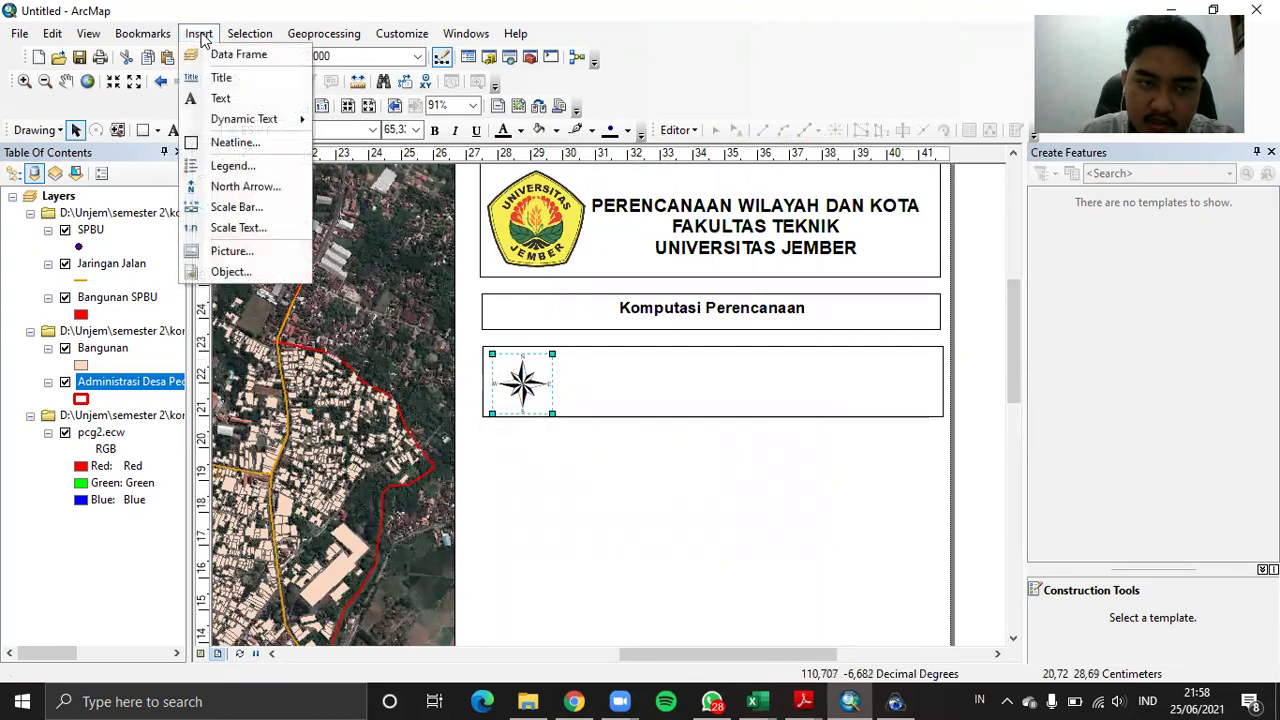
{"action": "left_click", "coordinate": [252, 207]}
{"action": "scroll", "coordinate": [250, 205], "scroll_direction": "down", "scroll_amount": 3}
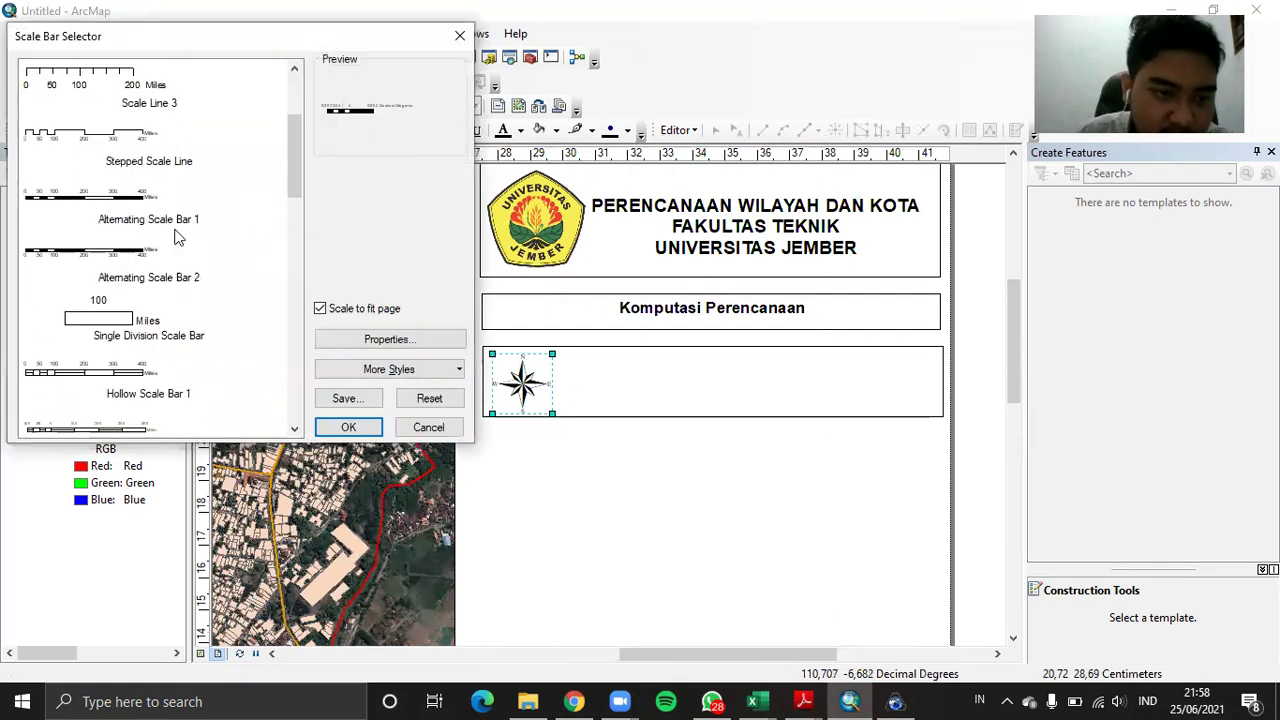
{"action": "left_click", "coordinate": [128, 248]}
{"action": "left_click", "coordinate": [344, 428]}
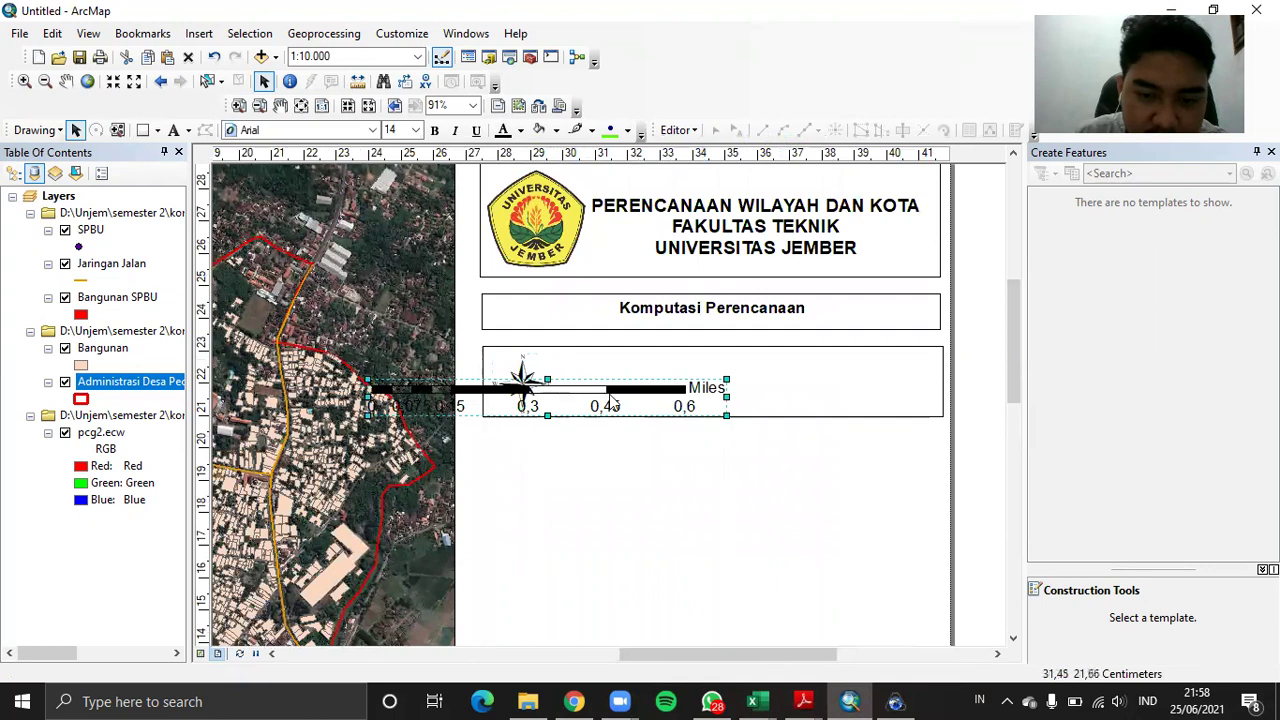
Set the scale bar's division units to Kilometers and place it inside the box to the right of the north arrow
{"action": "right_click", "coordinate": [611, 398]}
{"action": "left_click", "coordinate": [683, 447]}
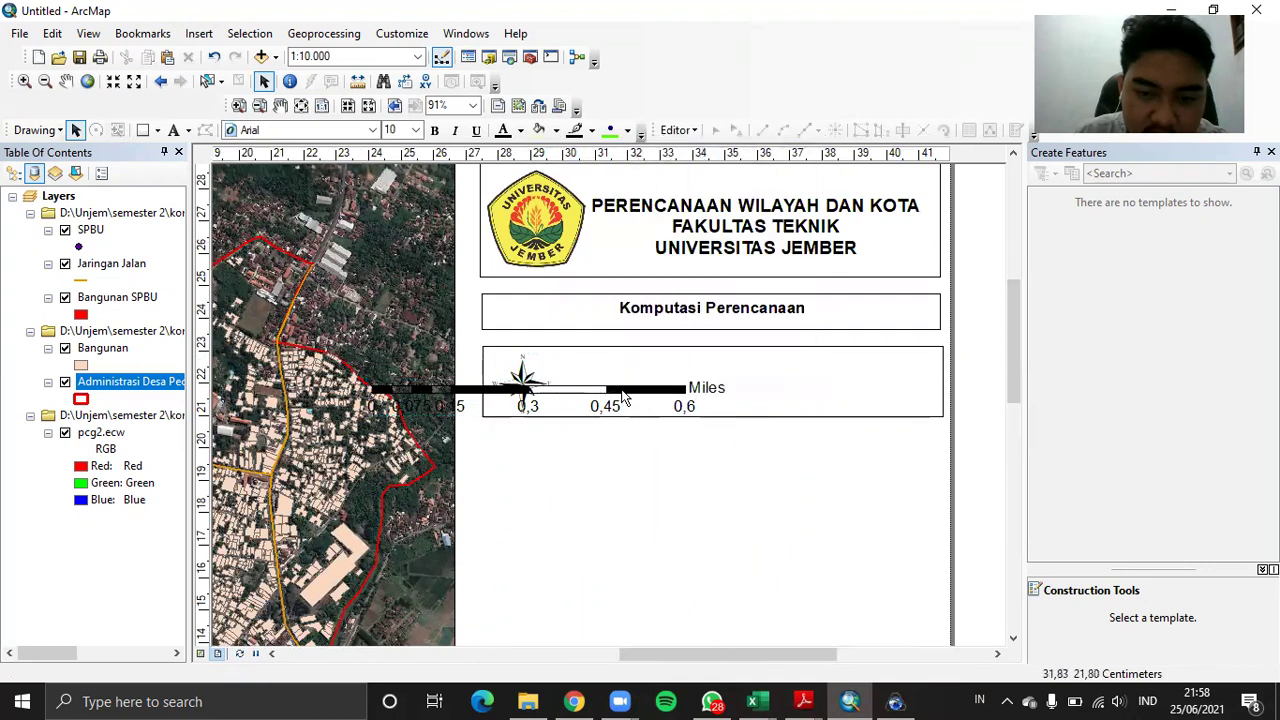
{"action": "right_click", "coordinate": [621, 398]}
{"action": "left_click", "coordinate": [730, 372]}
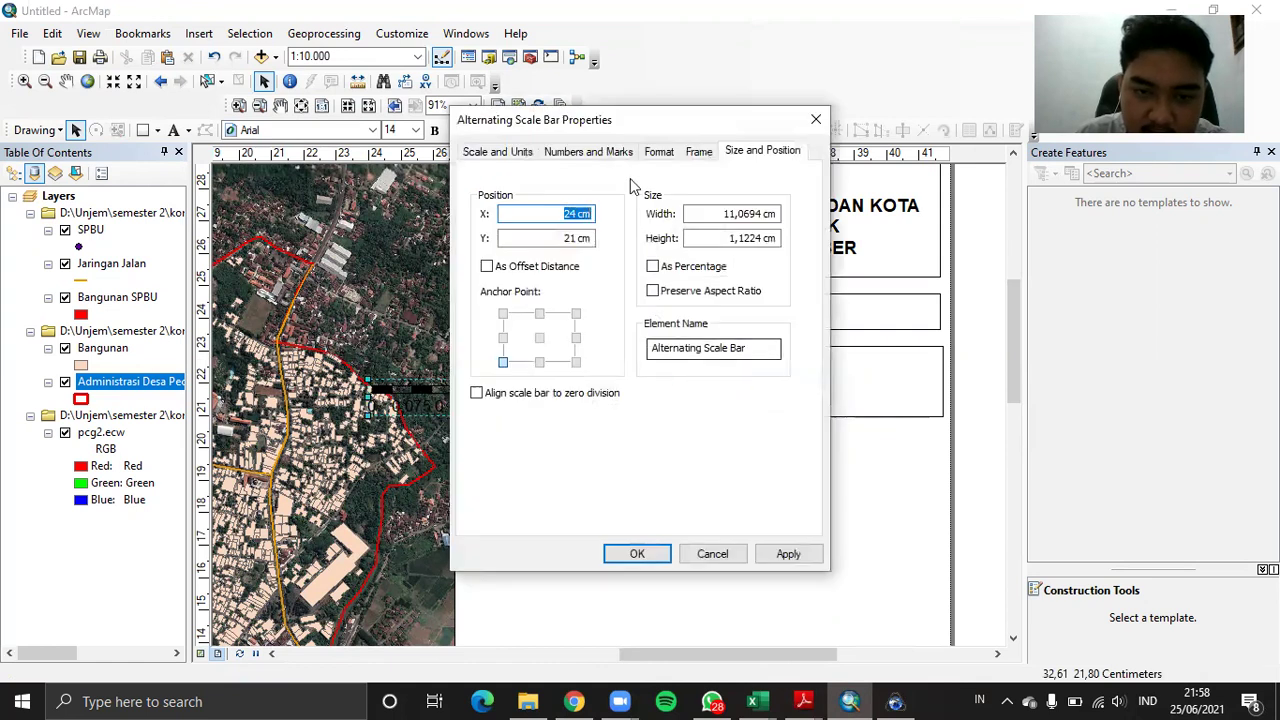
{"action": "left_click", "coordinate": [503, 158]}
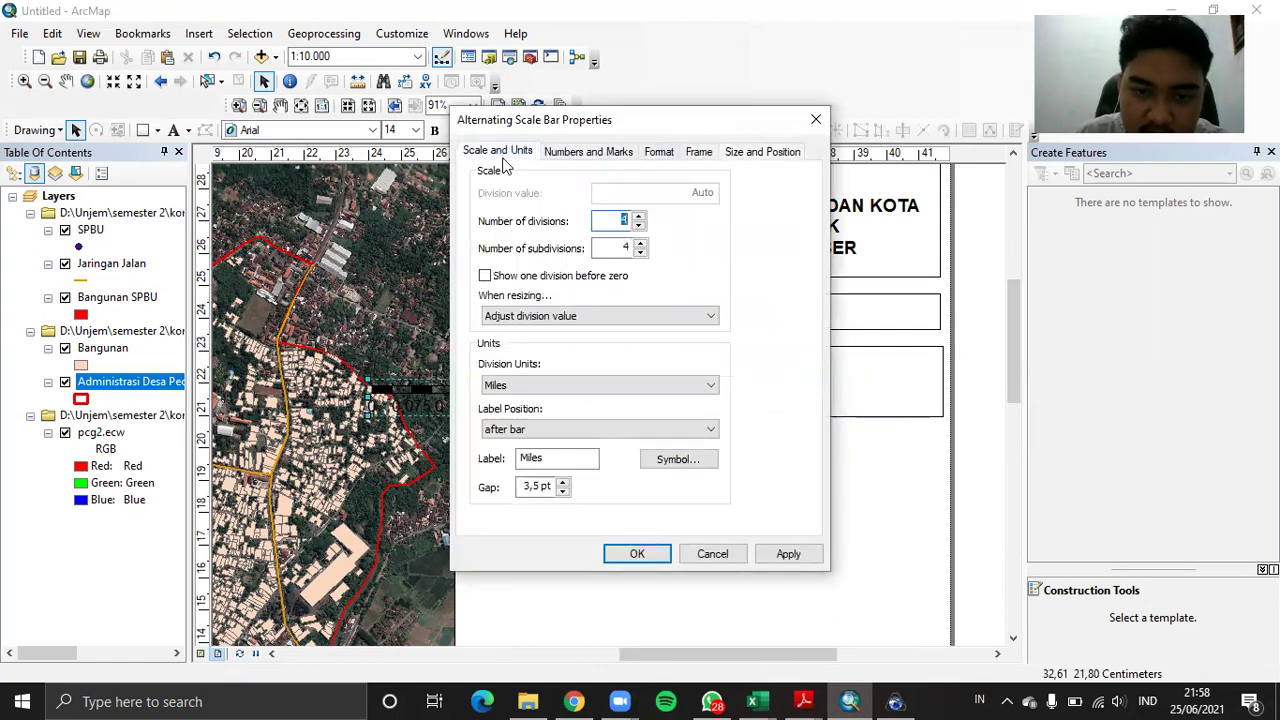
{"action": "left_click", "coordinate": [623, 386]}
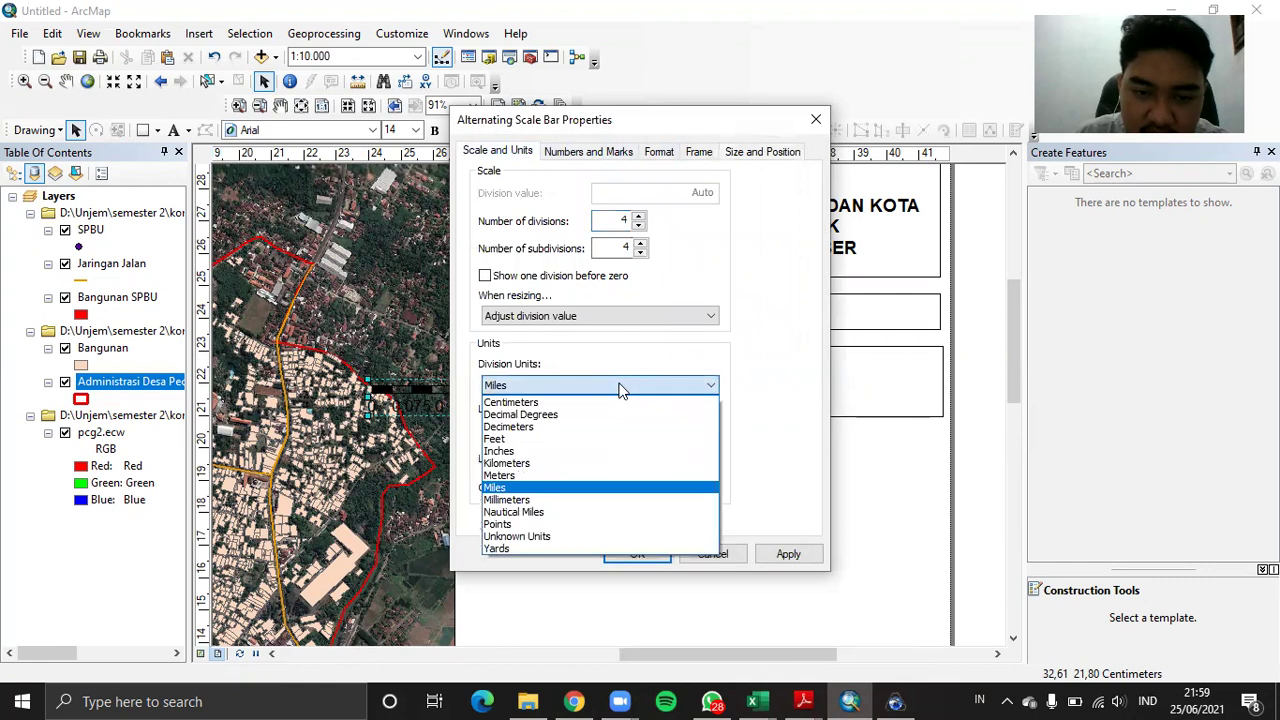
{"action": "left_click", "coordinate": [578, 464]}
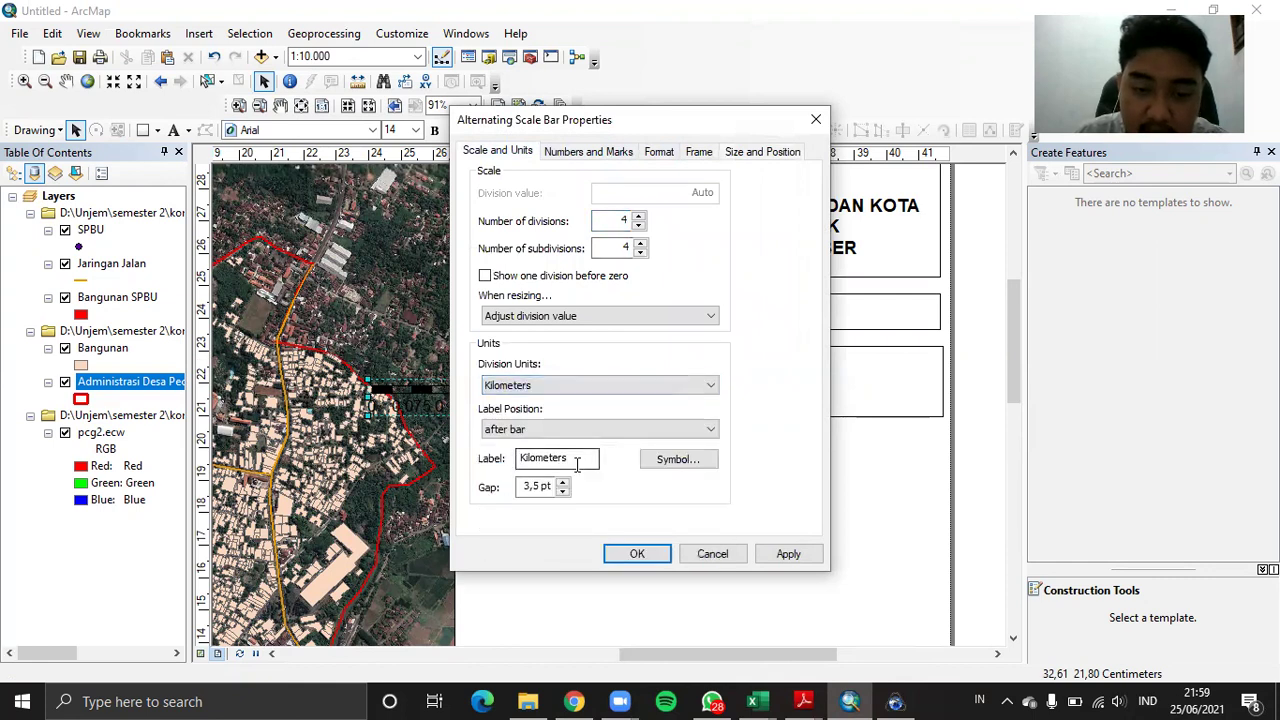
{"action": "left_click", "coordinate": [640, 556]}
{"action": "left_click_drag", "start_coordinate": [726, 397], "coordinate": [765, 399]}
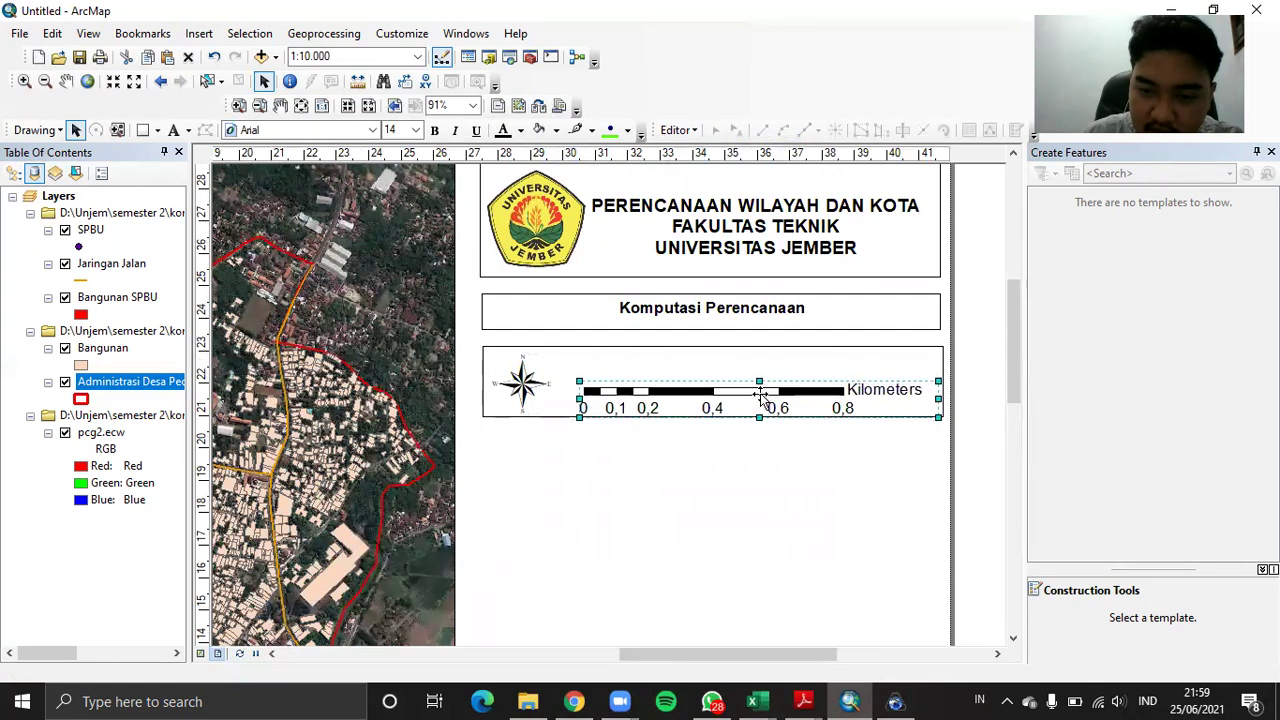
Insert scale text in the inch-to-miles form on the layout
{"action": "left_click", "coordinate": [199, 33]}
{"action": "left_click", "coordinate": [236, 228]}
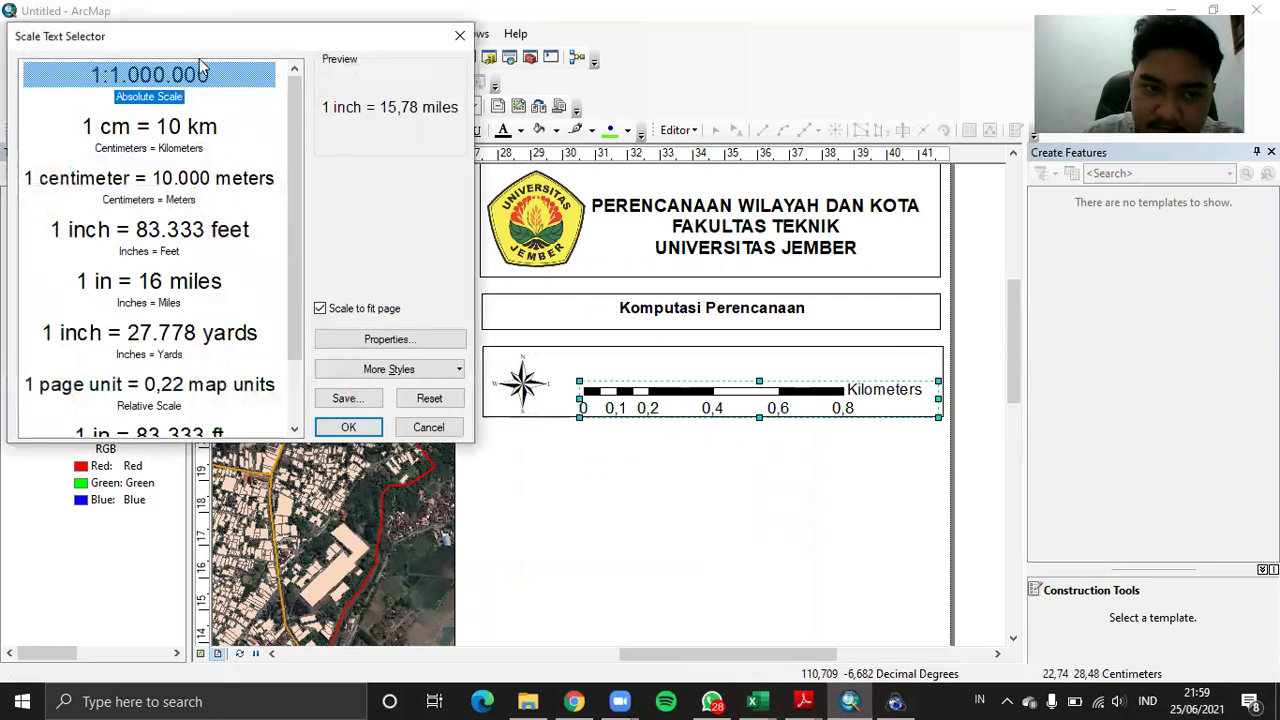
{"action": "left_click", "coordinate": [362, 425]}
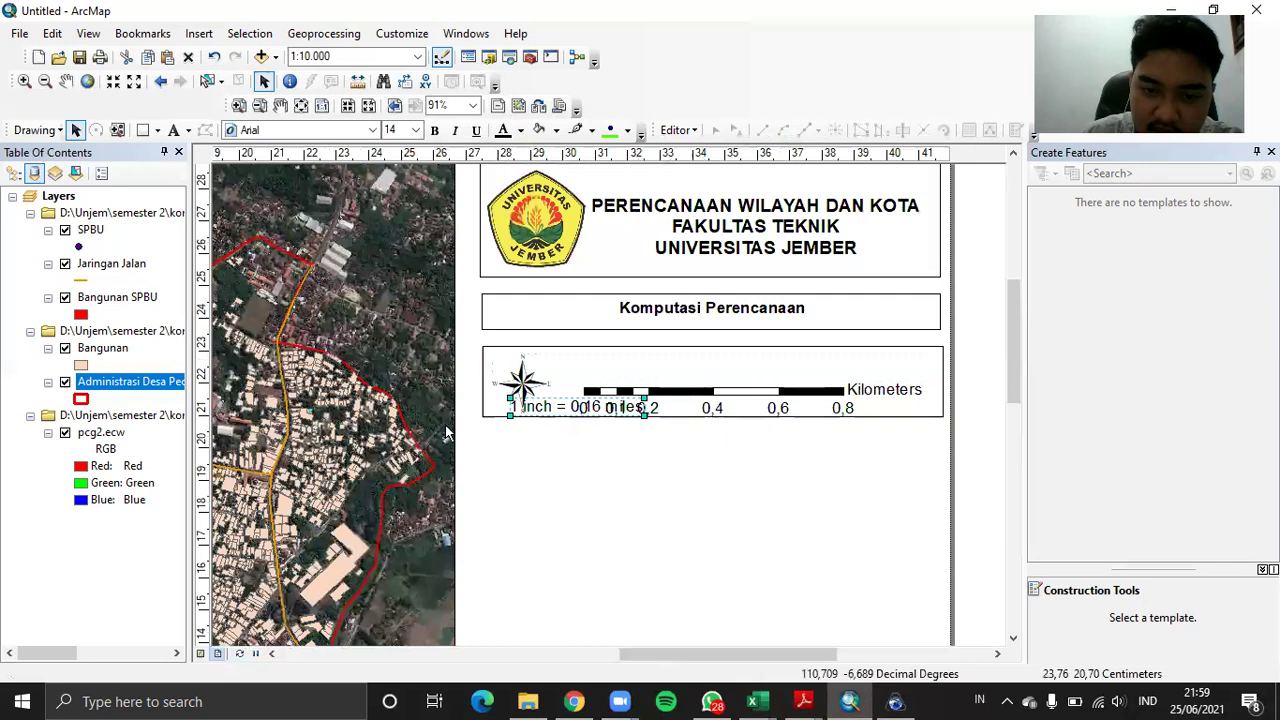
Move the scale text above the scale bar inside the box and keep it selected
{"action": "left_click_drag", "start_coordinate": [594, 408], "coordinate": [713, 375]}
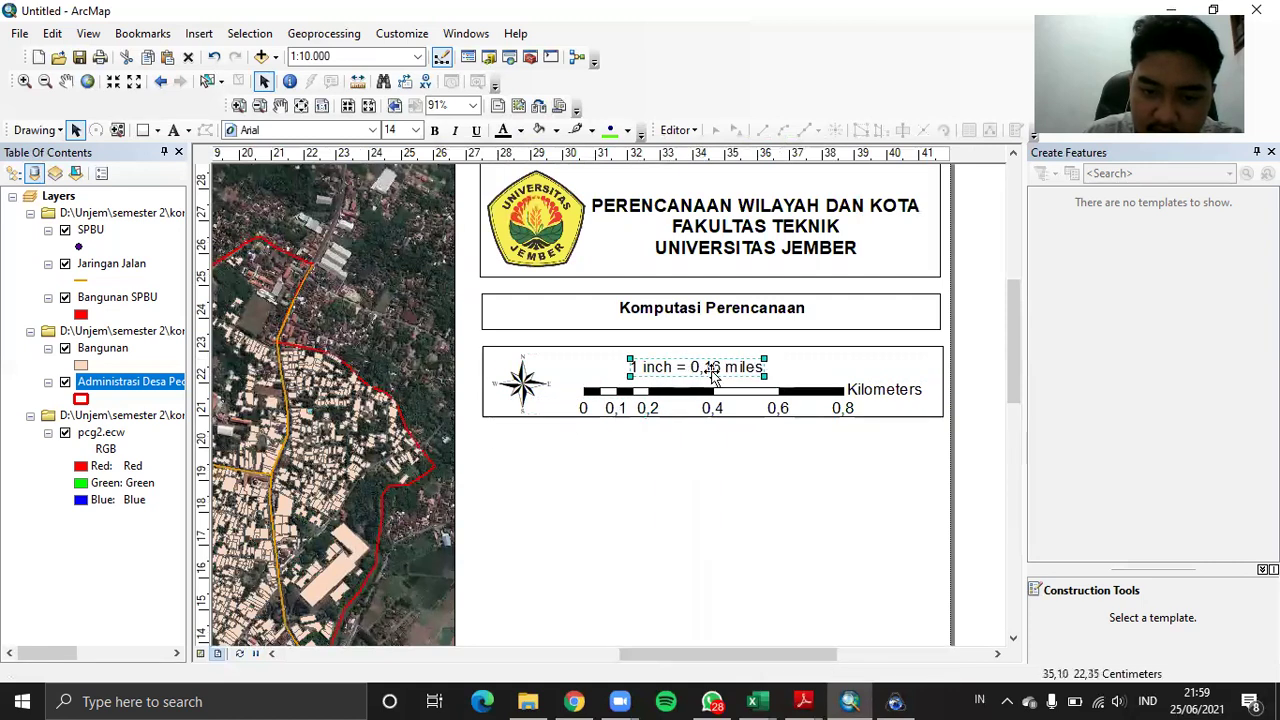
{"action": "left_click", "coordinate": [713, 370]}
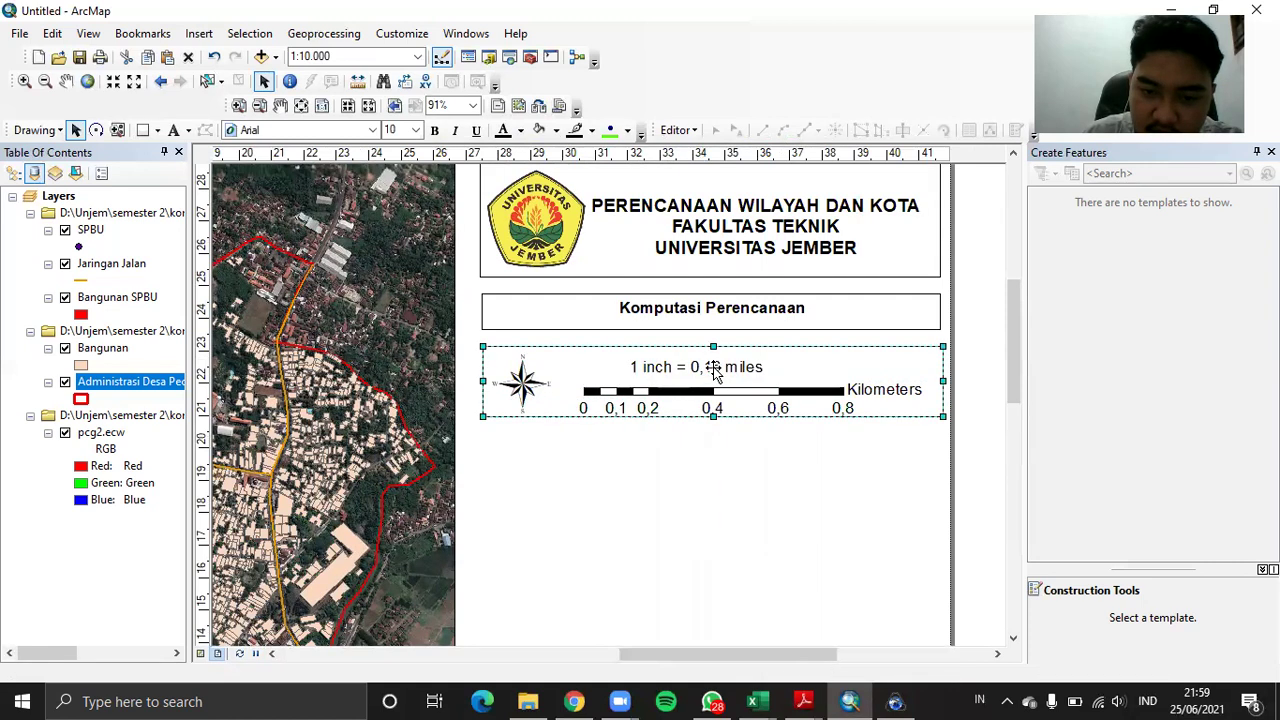
{"action": "left_click", "coordinate": [713, 370]}
Change the scale text to the Absolute Scale style, then enlarge it and centre it above the scale bar
{"action": "right_click", "coordinate": [713, 370]}
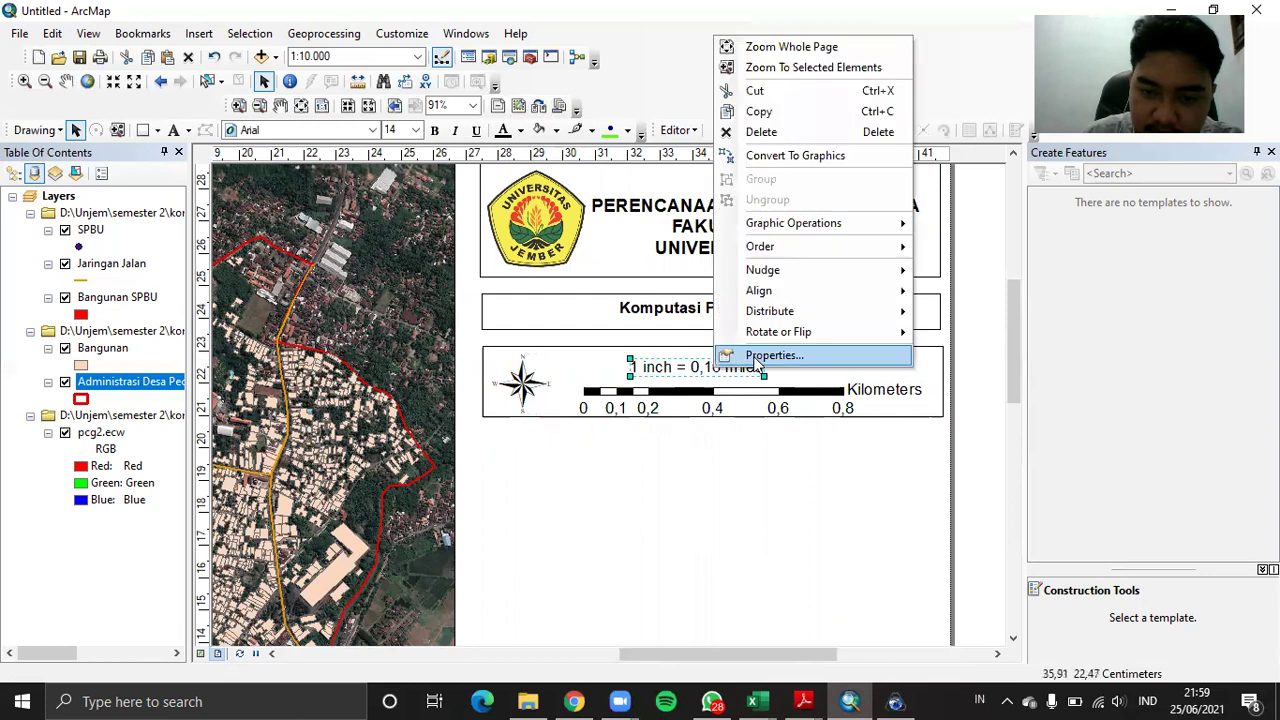
{"action": "left_click", "coordinate": [760, 356]}
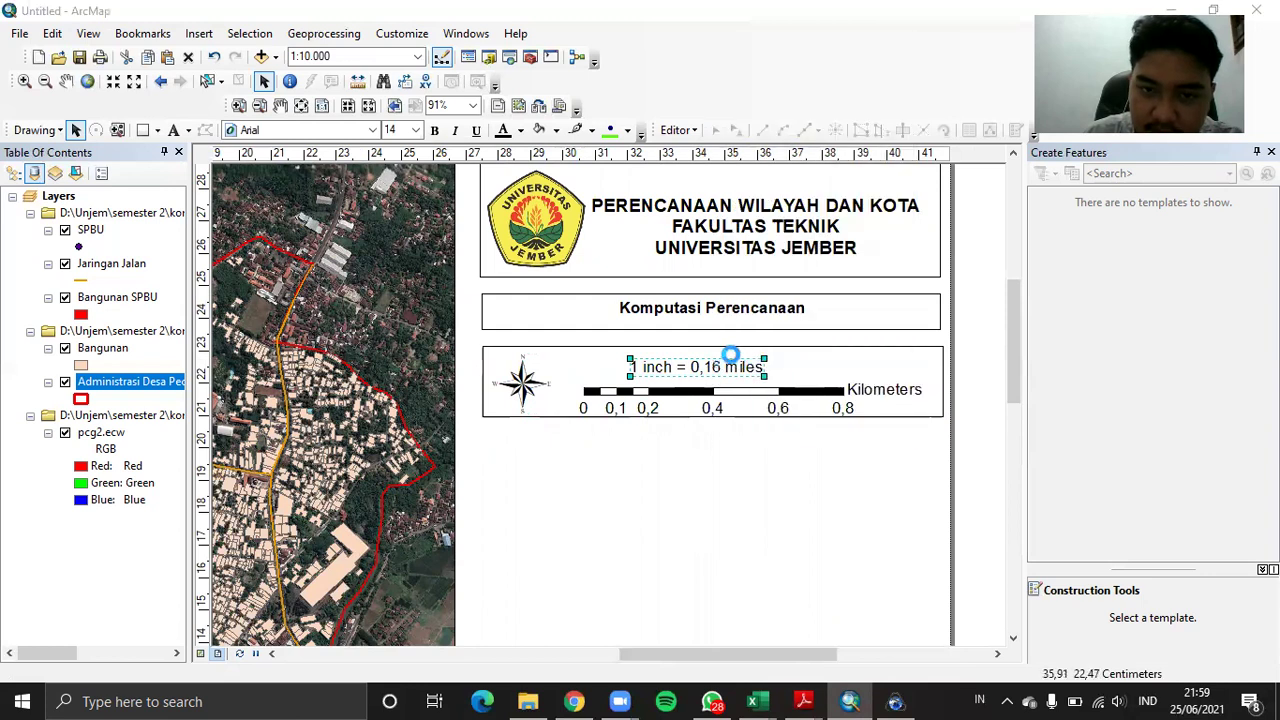
{"action": "left_click", "coordinate": [535, 140]}
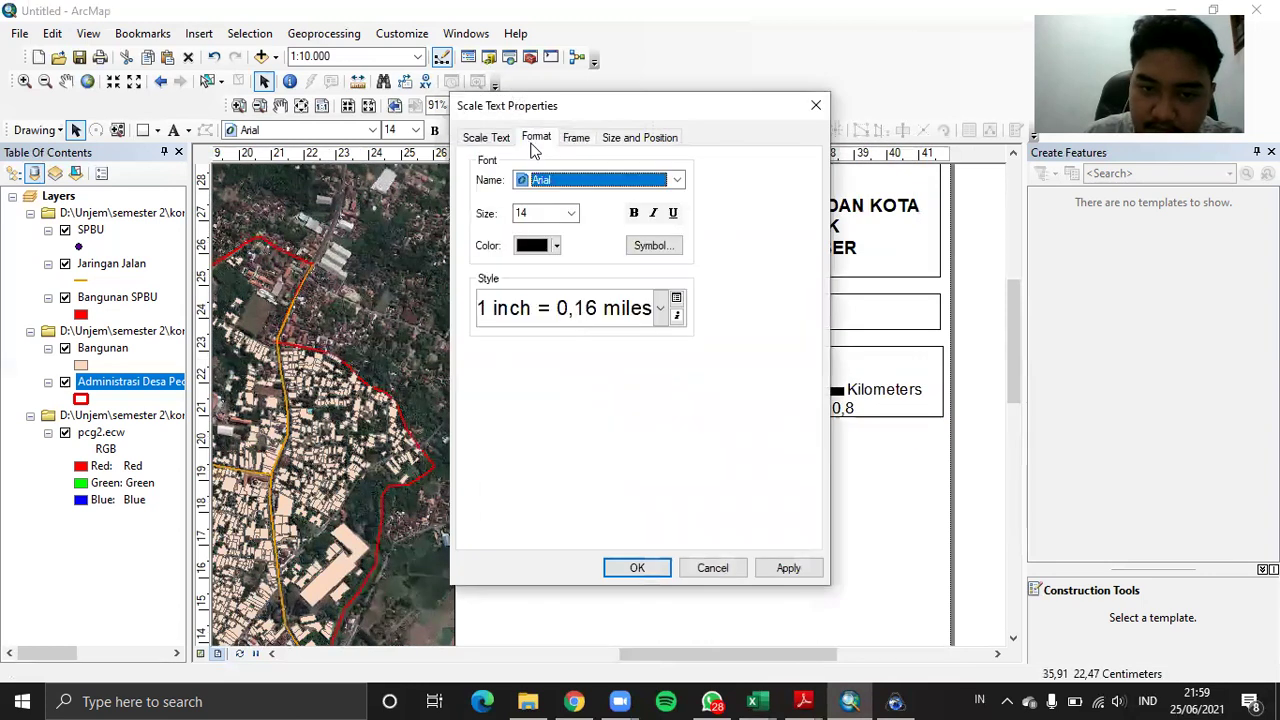
{"action": "left_click", "coordinate": [660, 309]}
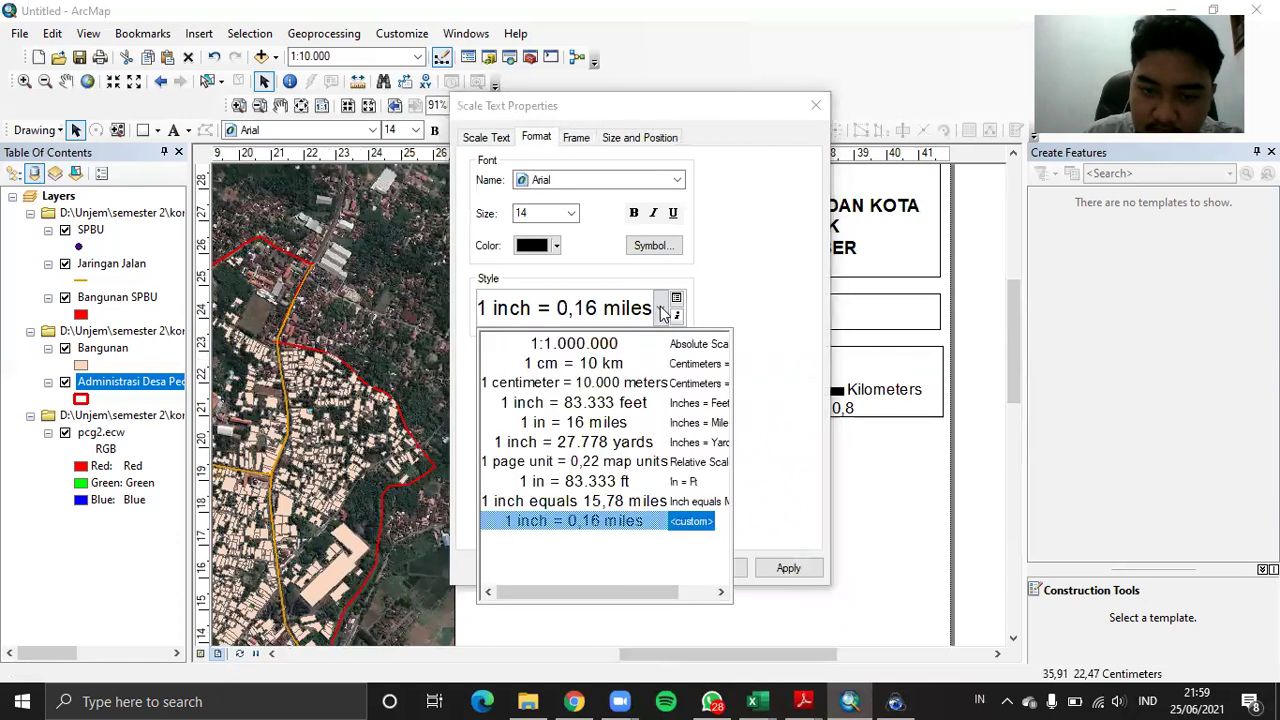
{"action": "left_click", "coordinate": [597, 352]}
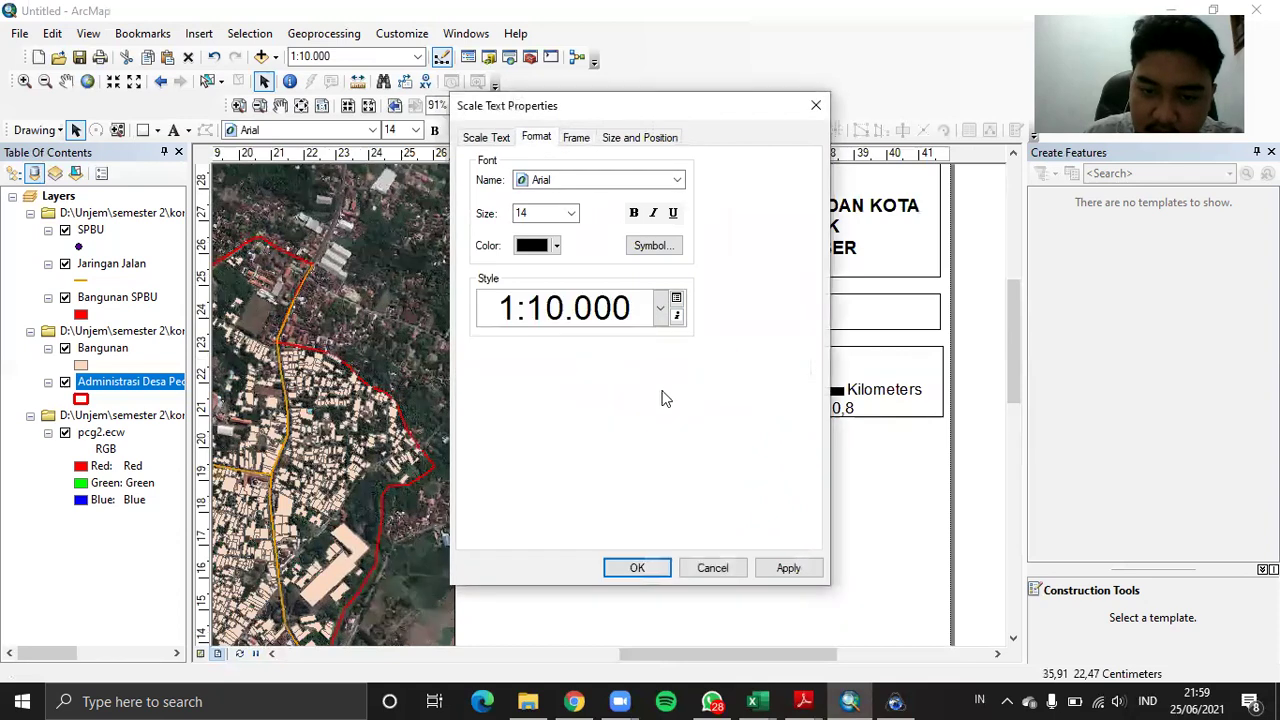
{"action": "left_click", "coordinate": [640, 567]}
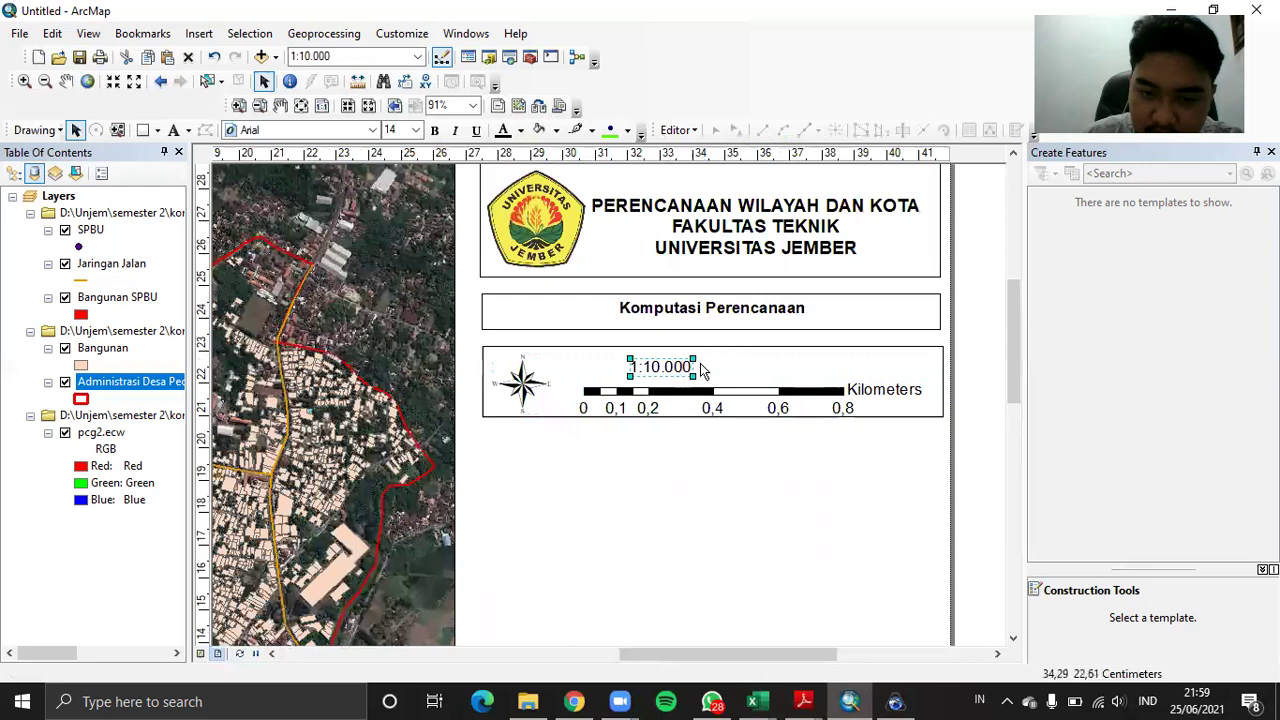
{"action": "left_click_drag", "start_coordinate": [697, 358], "coordinate": [742, 363]}
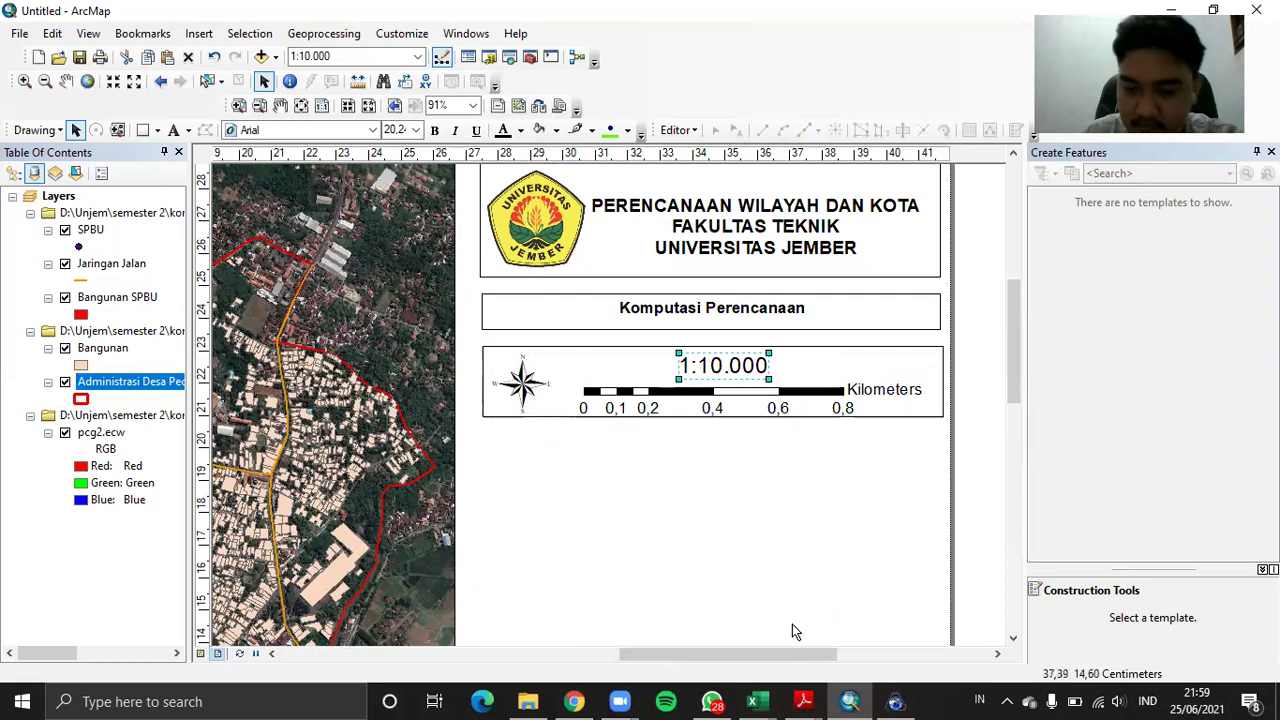
{"action": "mouse_move", "coordinate": [765, 655]}
{"action": "left_mouse_down"}
{"action": "mouse_move", "coordinate": [606, 680]}
{"action": "mouse_move", "coordinate": [757, 657]}
{"action": "left_mouse_up"}
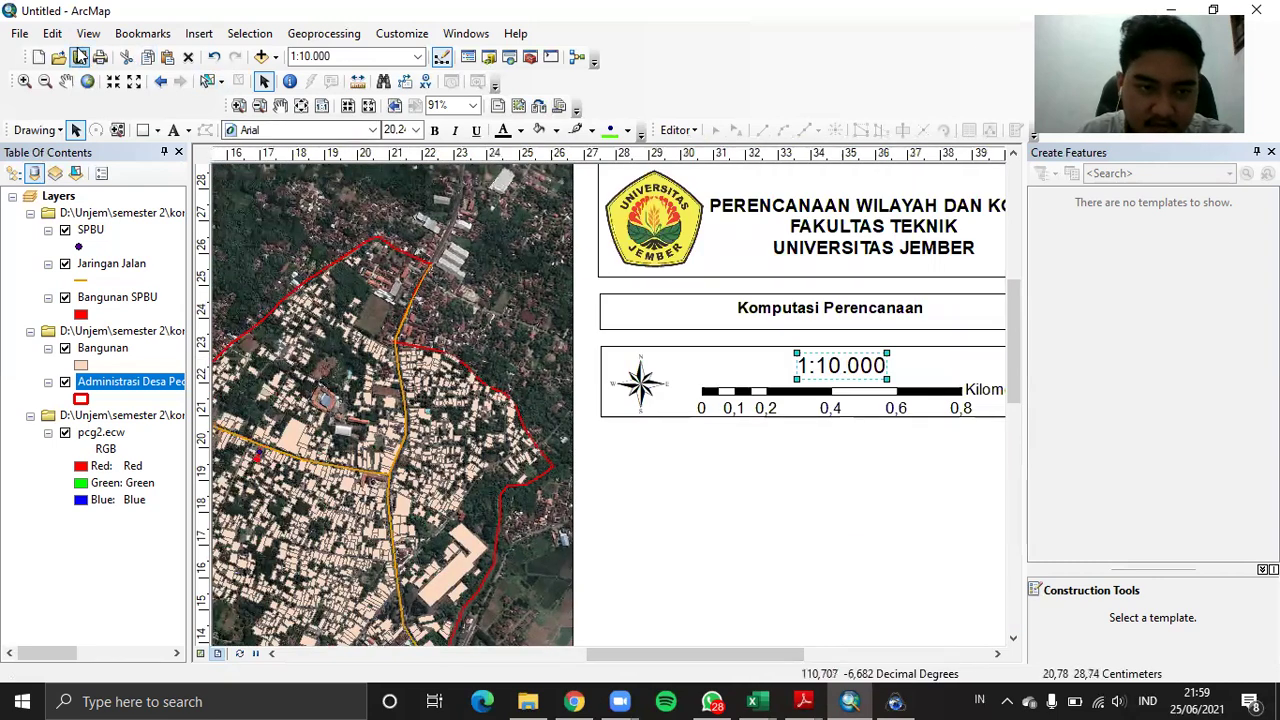
{"action": "left_click", "coordinate": [45, 81]}
{"action": "left_click", "coordinate": [472, 298]}
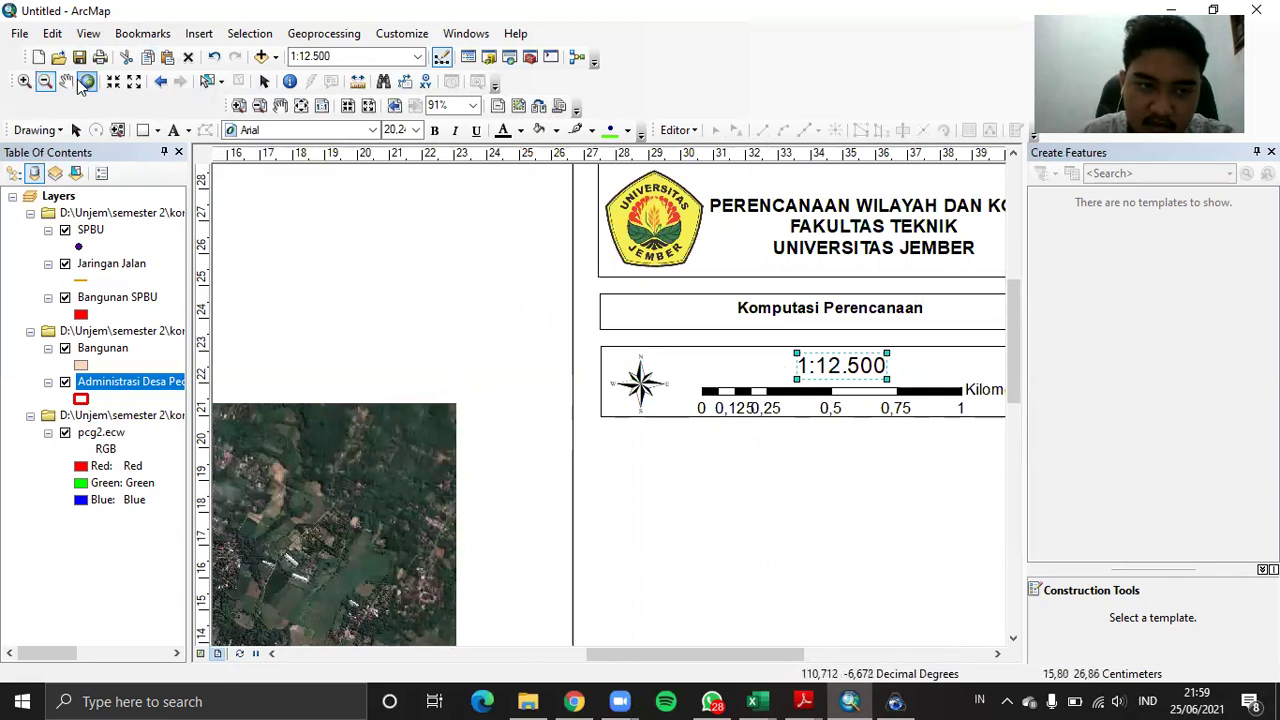
{"action": "left_click", "coordinate": [67, 83]}
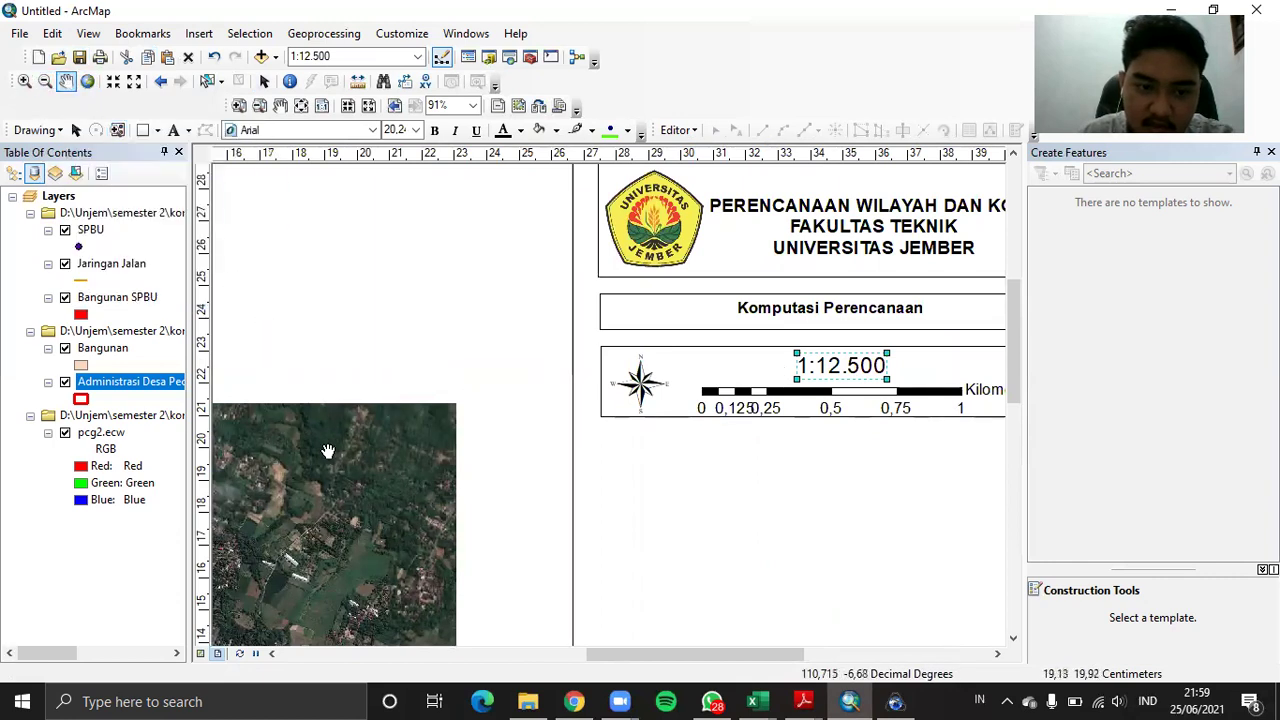
{"action": "left_click", "coordinate": [25, 81]}
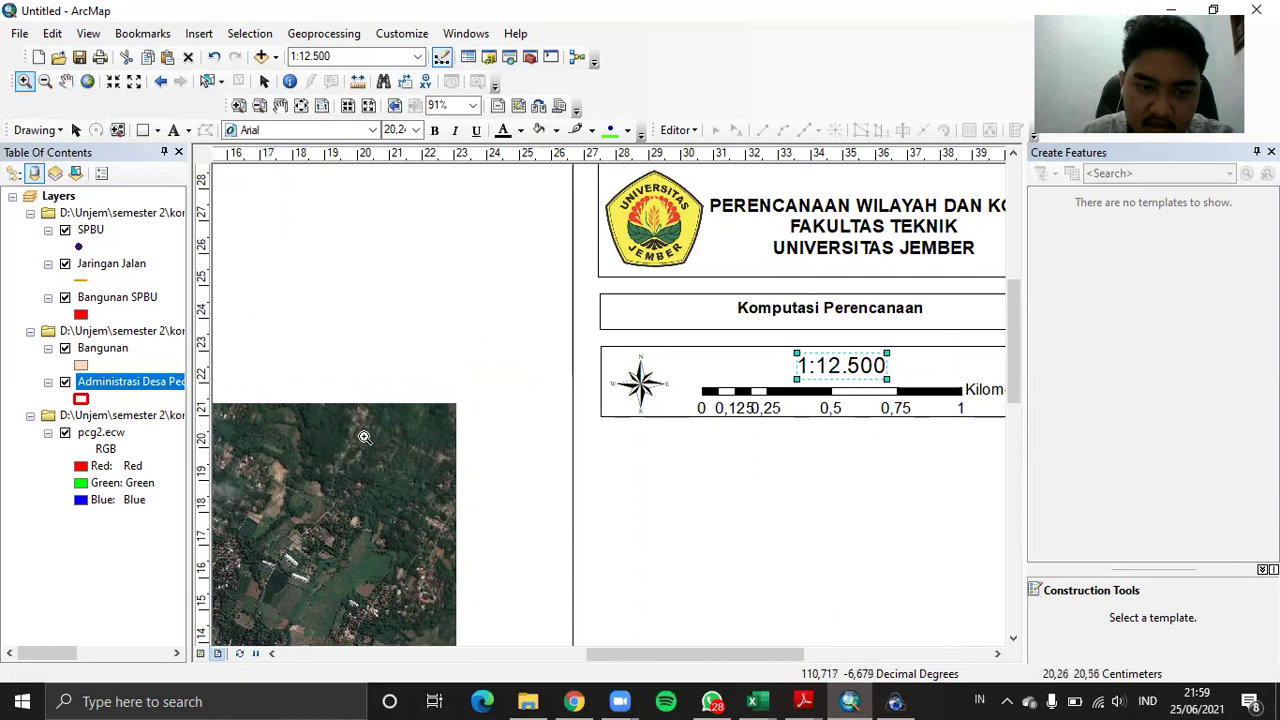
{"action": "scroll", "coordinate": [365, 443], "scroll_direction": "down", "scroll_amount": 1}
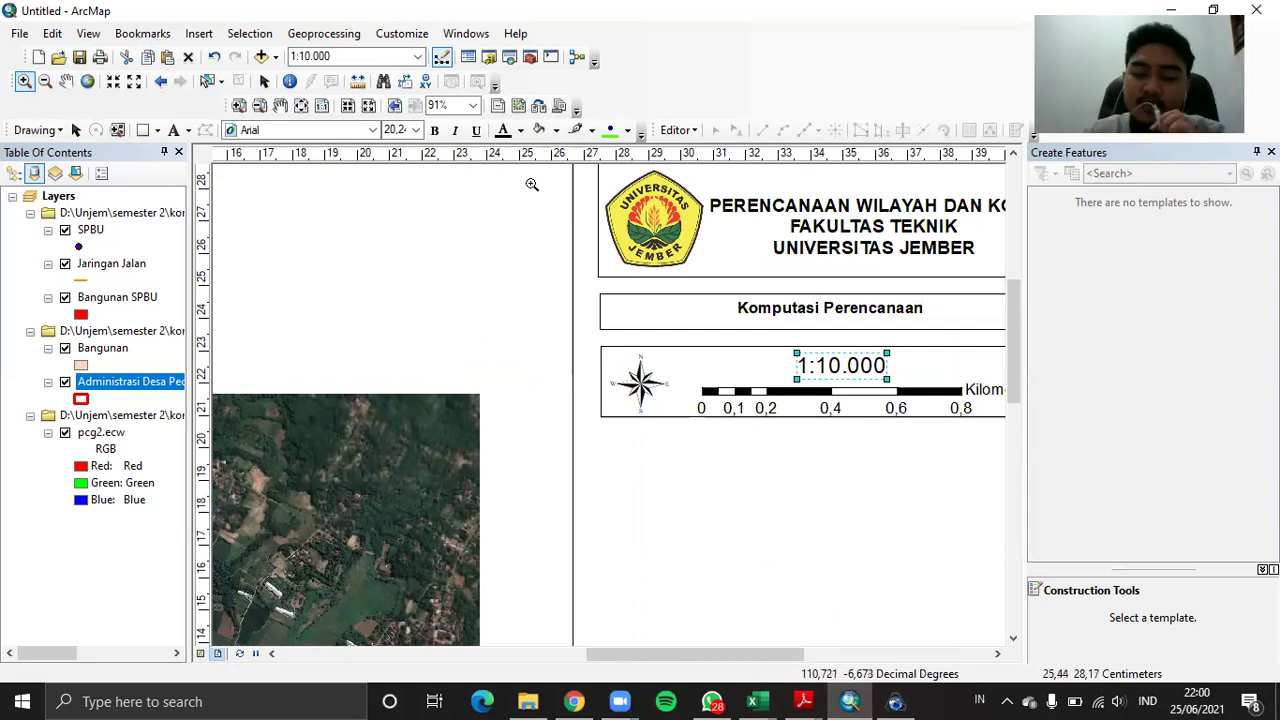
Pan the map within its data frame so the whole village boundary lies inside the frame
{"action": "left_click_drag", "start_coordinate": [1014, 317], "coordinate": [1012, 362]}
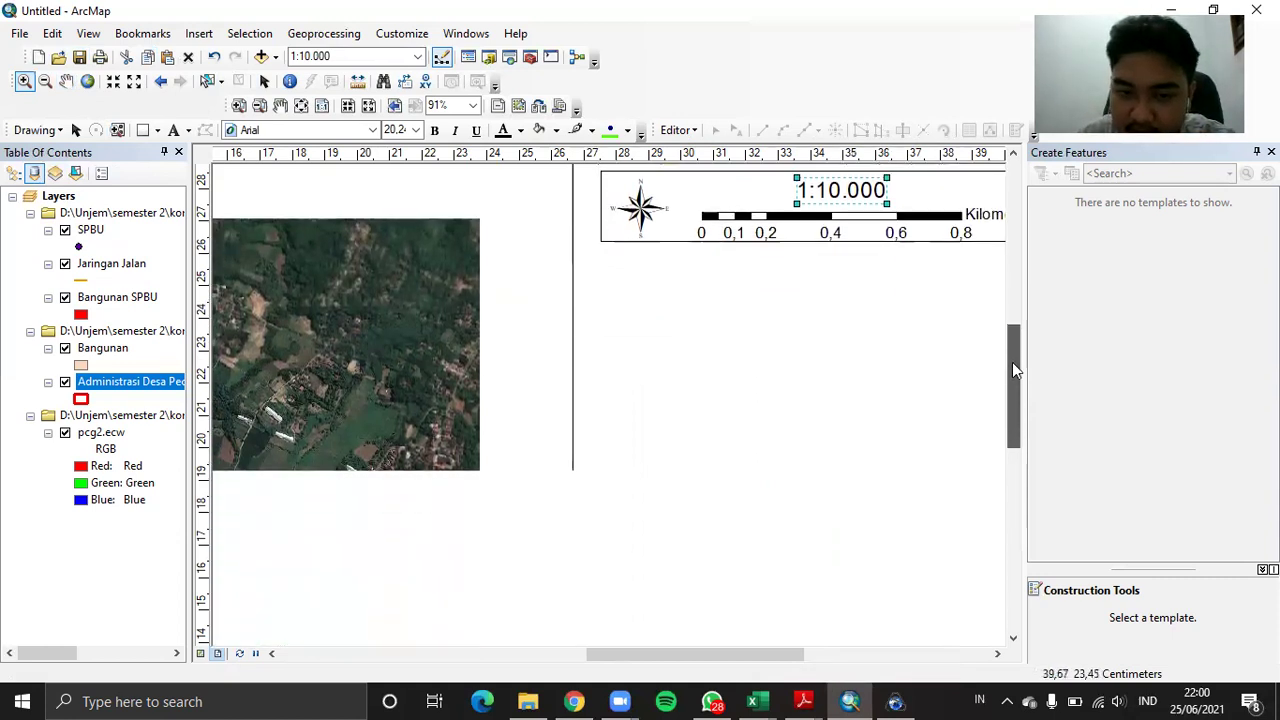
{"action": "scroll", "coordinate": [627, 368], "scroll_direction": "up", "scroll_amount": 2}
{"action": "scroll", "coordinate": [627, 368], "scroll_direction": "up", "scroll_amount": 2}
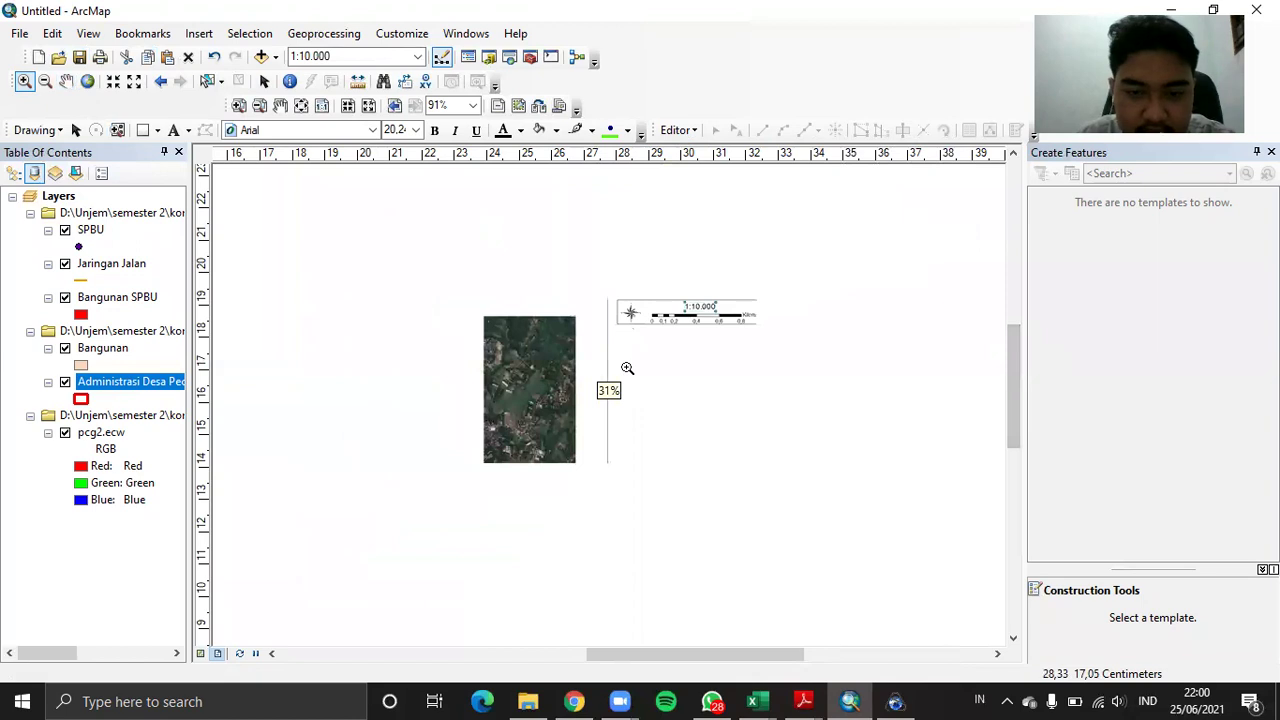
{"action": "scroll", "coordinate": [627, 368], "scroll_direction": "down", "scroll_amount": 1}
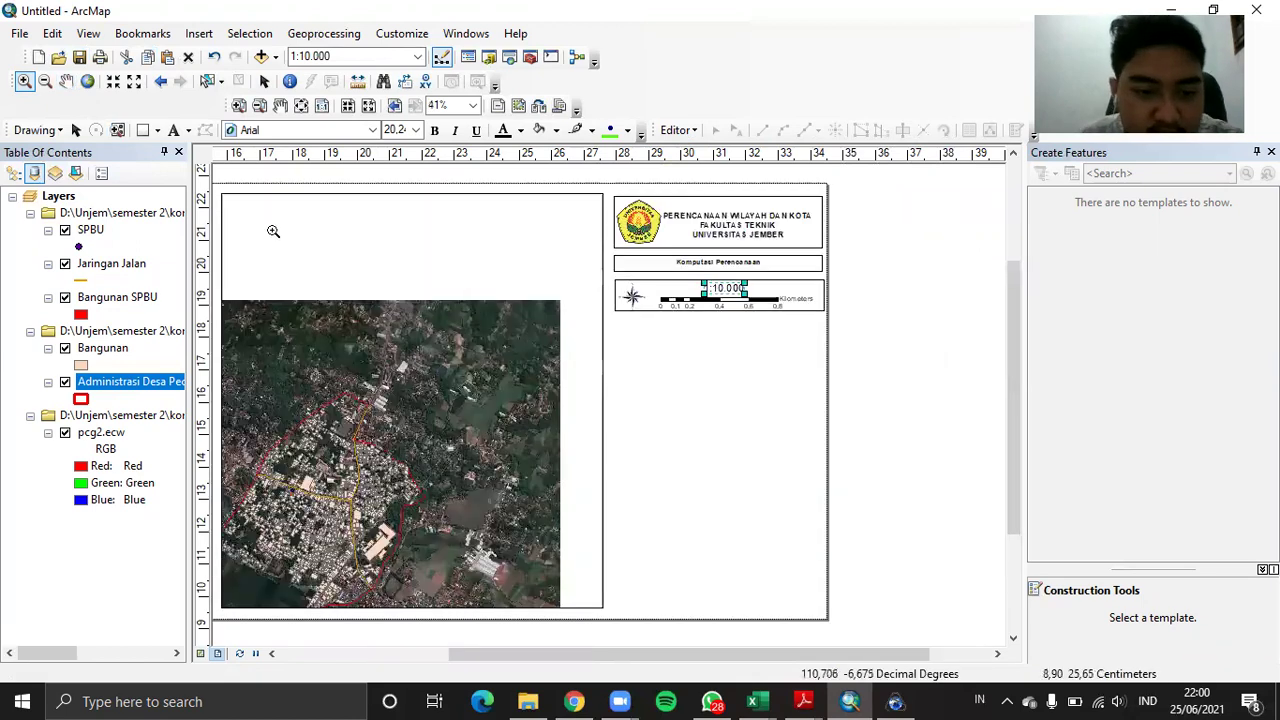
{"action": "left_click", "coordinate": [64, 83]}
{"action": "left_click_drag", "start_coordinate": [434, 455], "coordinate": [487, 393]}
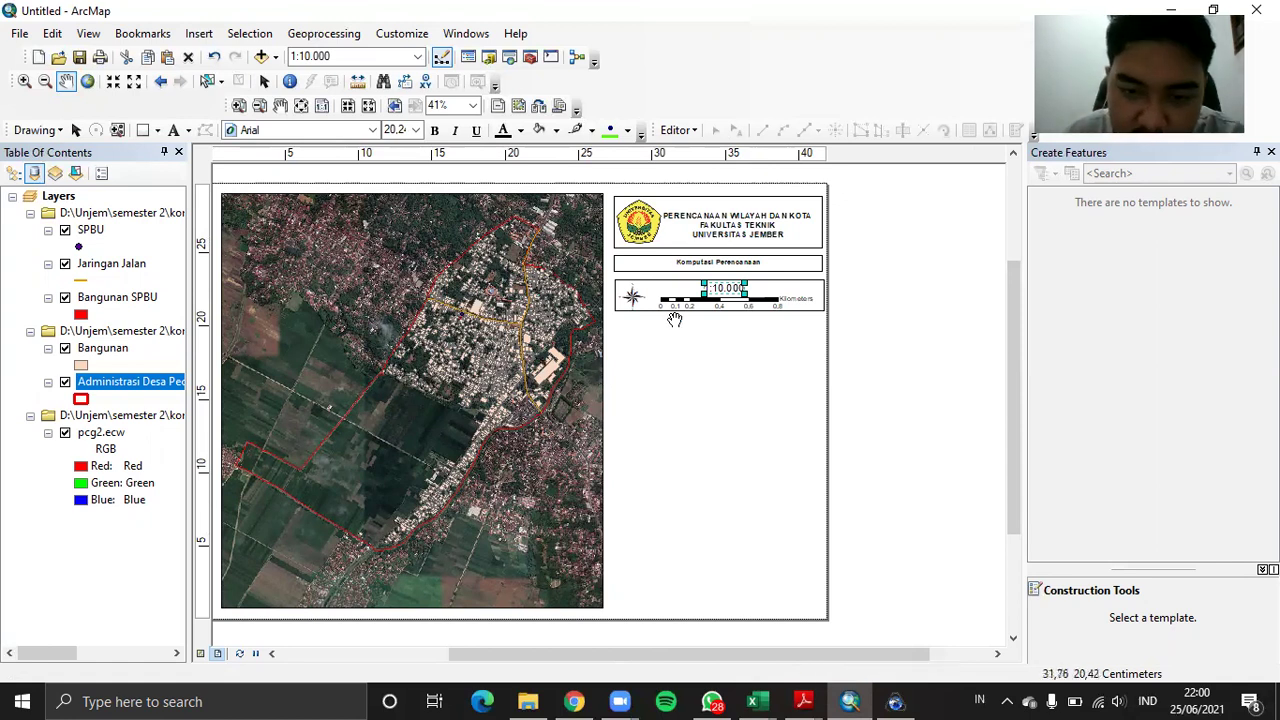
Move the lower box, scale bar, scale text and north arrow down to leave a gap below the course title box
{"action": "scroll", "coordinate": [729, 343], "scroll_direction": "down", "scroll_amount": 3}
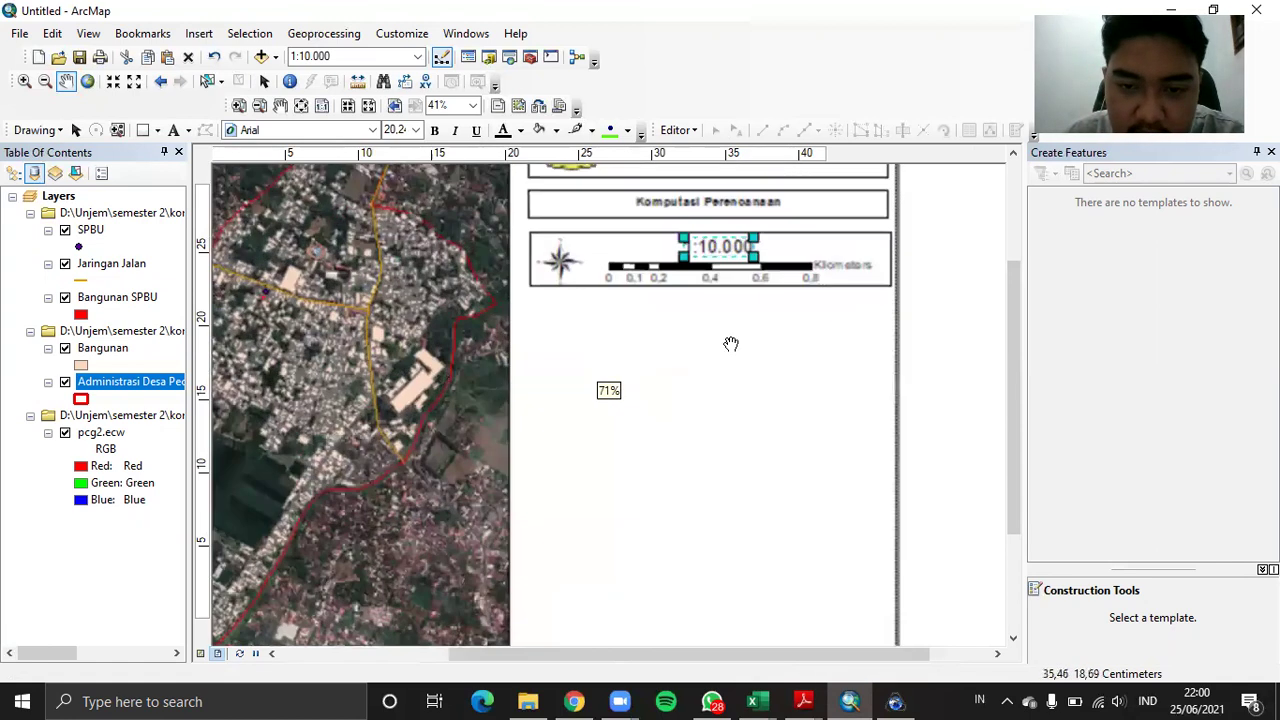
{"action": "scroll", "coordinate": [731, 343], "scroll_direction": "down", "scroll_amount": 1}
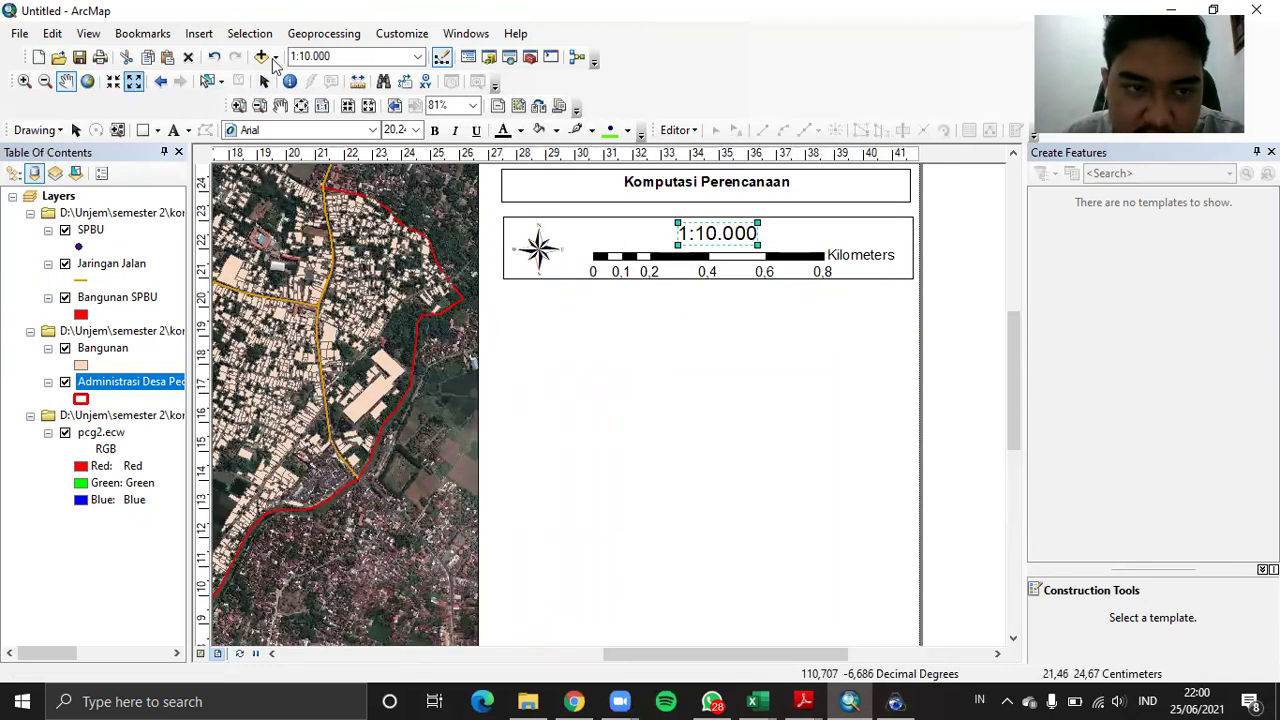
{"action": "left_click", "coordinate": [264, 81]}
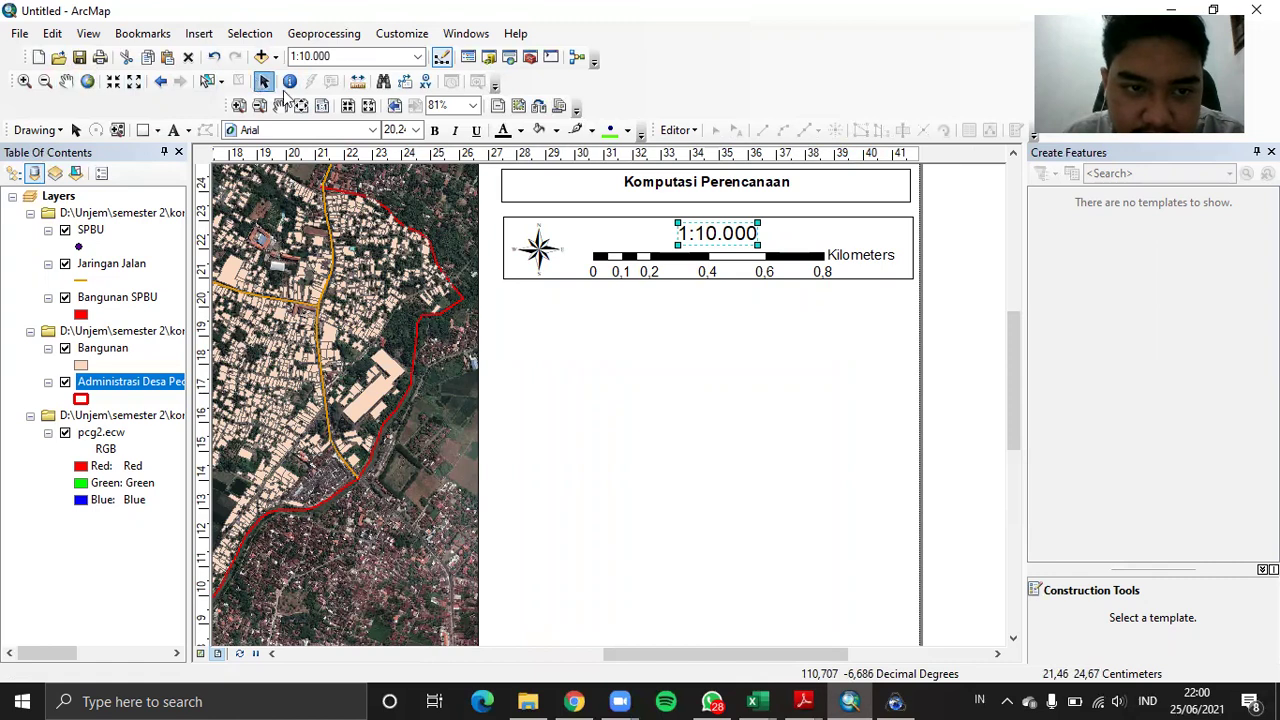
{"action": "left_click", "coordinate": [629, 233]}
{"action": "left_click_drag", "start_coordinate": [629, 233], "coordinate": [627, 289]}
{"action": "left_click", "coordinate": [703, 258]}
{"action": "left_click_drag", "start_coordinate": [707, 274], "coordinate": [707, 307]}
{"action": "left_click", "coordinate": [710, 246]}
{"action": "left_click_drag", "start_coordinate": [710, 246], "coordinate": [718, 297]}
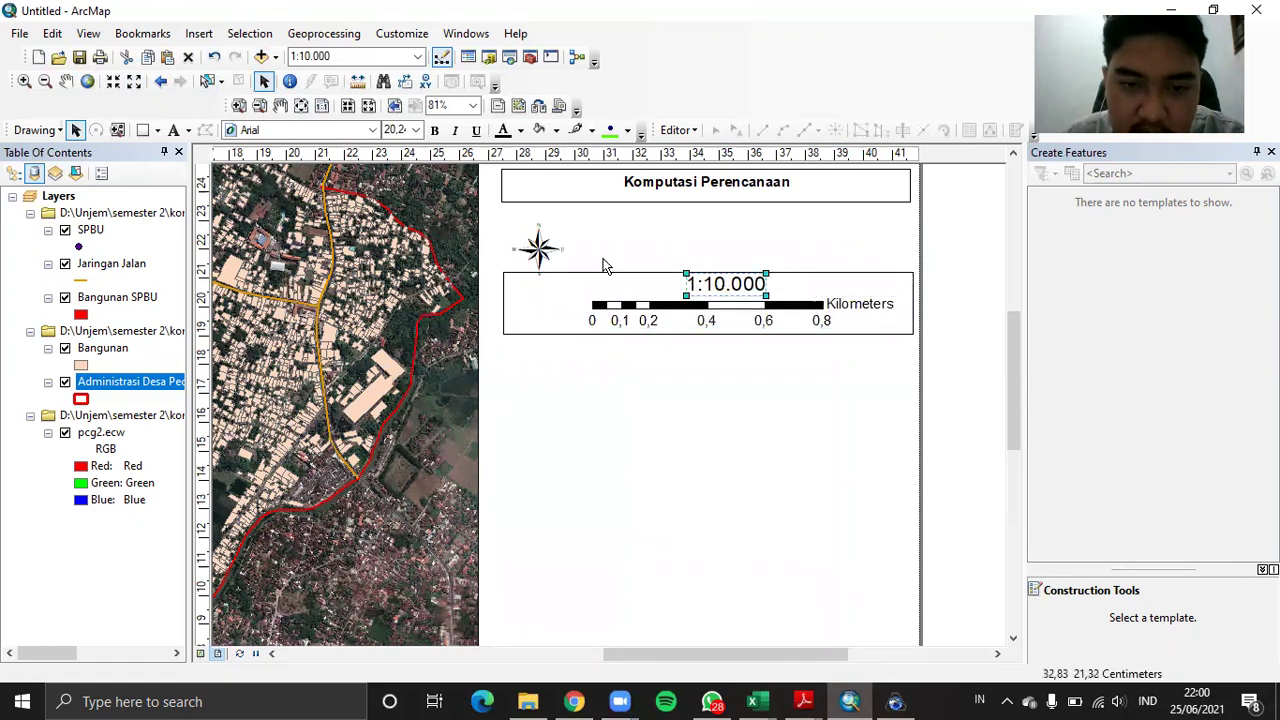
{"action": "left_click", "coordinate": [544, 248]}
{"action": "left_click_drag", "start_coordinate": [544, 248], "coordinate": [550, 300]}
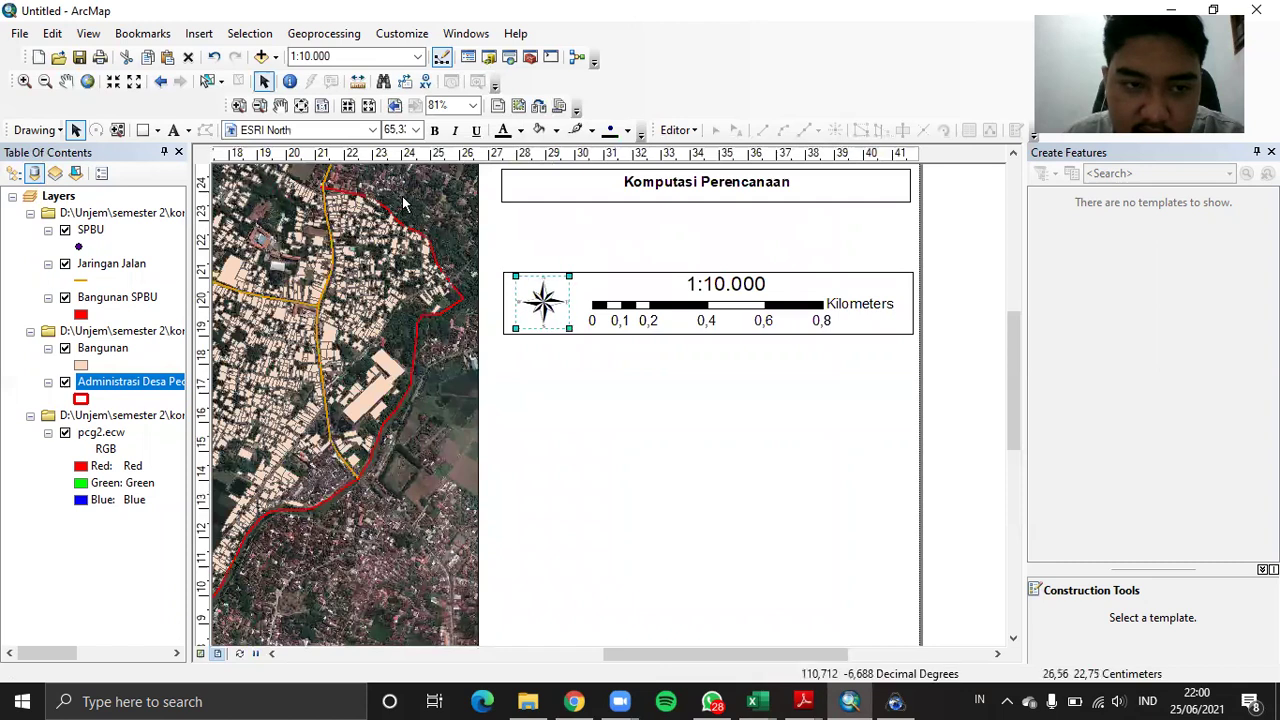
Draw a rectangle about 13.8 cm wide and 1.4 cm high between the course title box and the scale box
{"action": "left_click", "coordinate": [261, 56]}
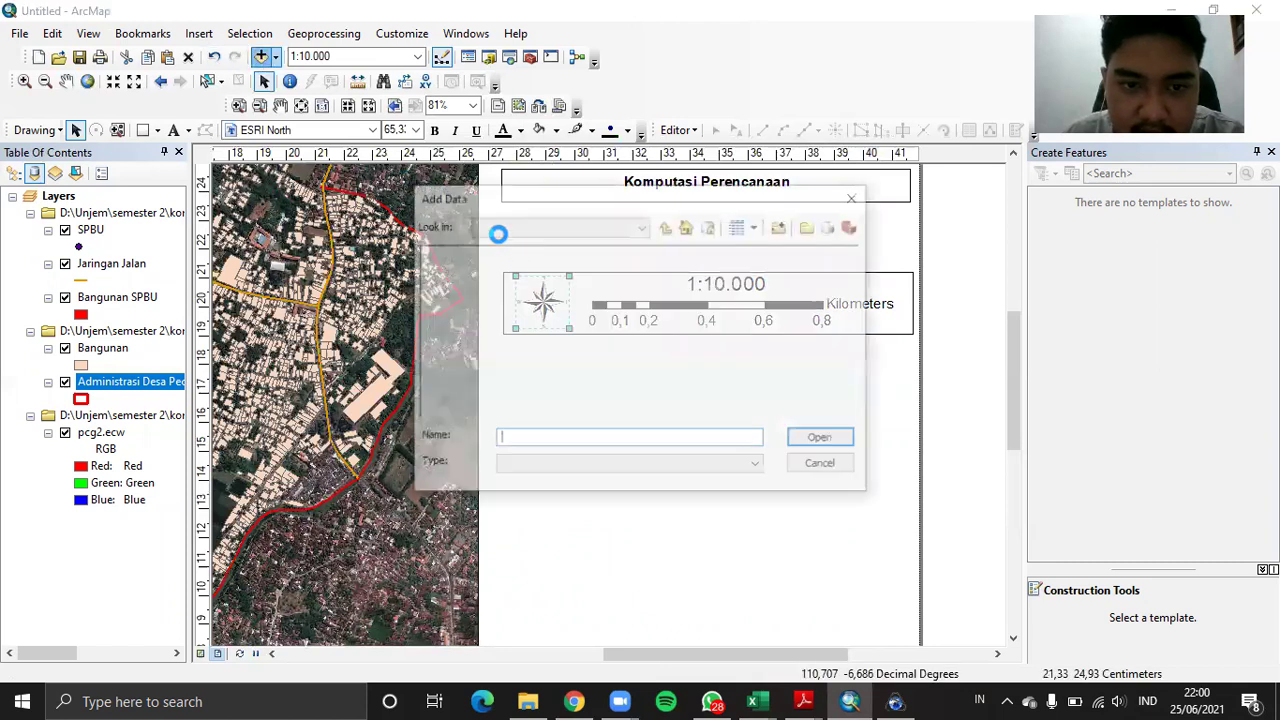
{"action": "left_click", "coordinate": [855, 198]}
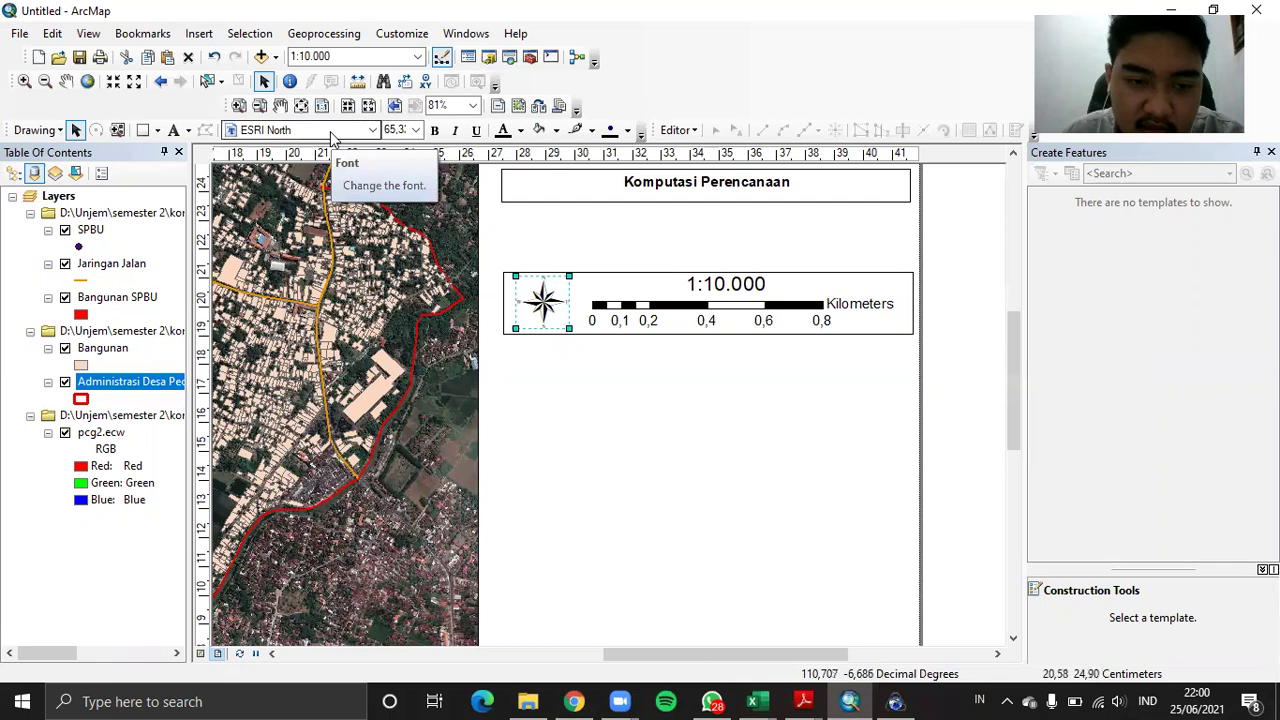
{"action": "left_click", "coordinate": [143, 130]}
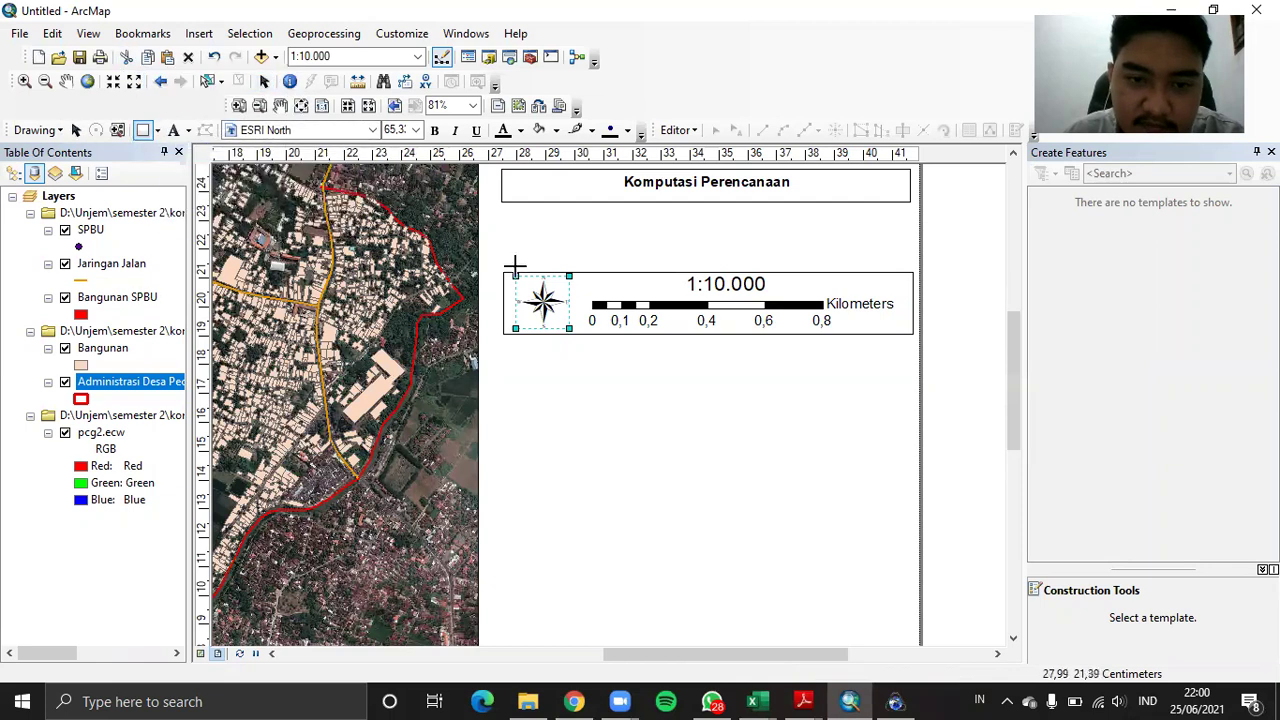
{"action": "left_click_drag", "start_coordinate": [511, 213], "coordinate": [908, 254]}
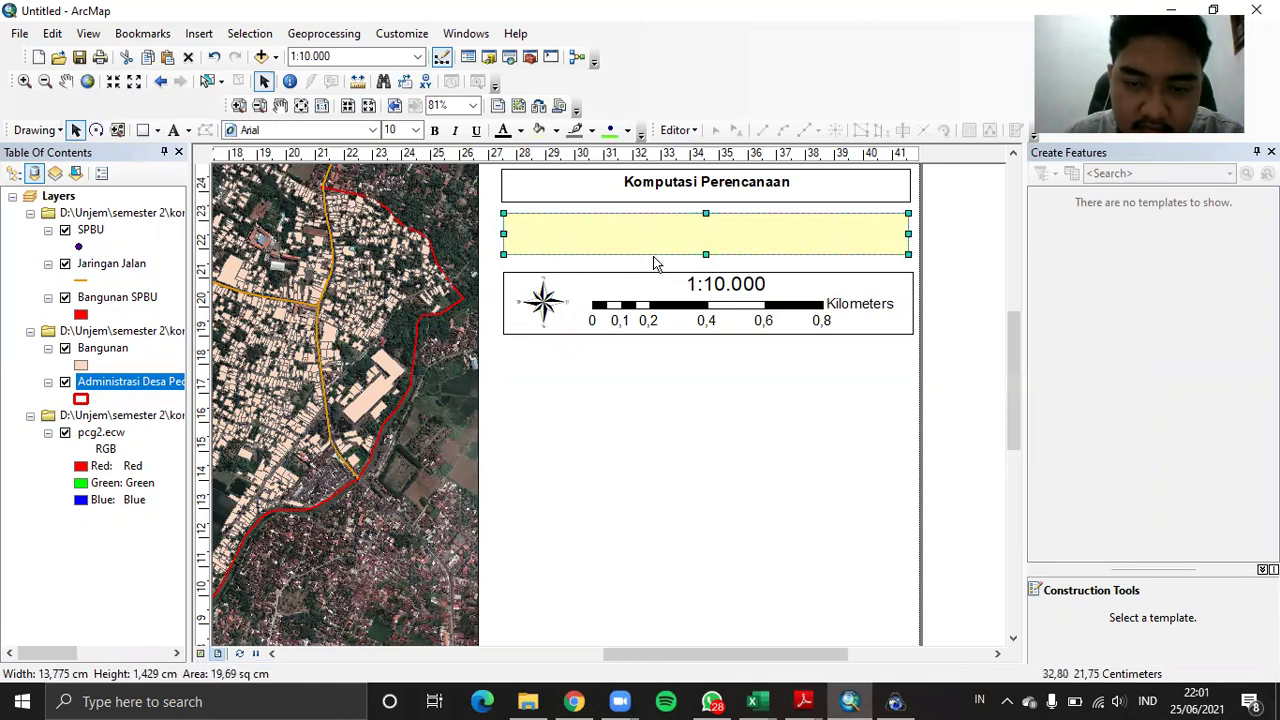
Give the new rectangle no fill colour and a black outline
{"action": "right_click", "coordinate": [578, 239]}
{"action": "left_click", "coordinate": [616, 556]}
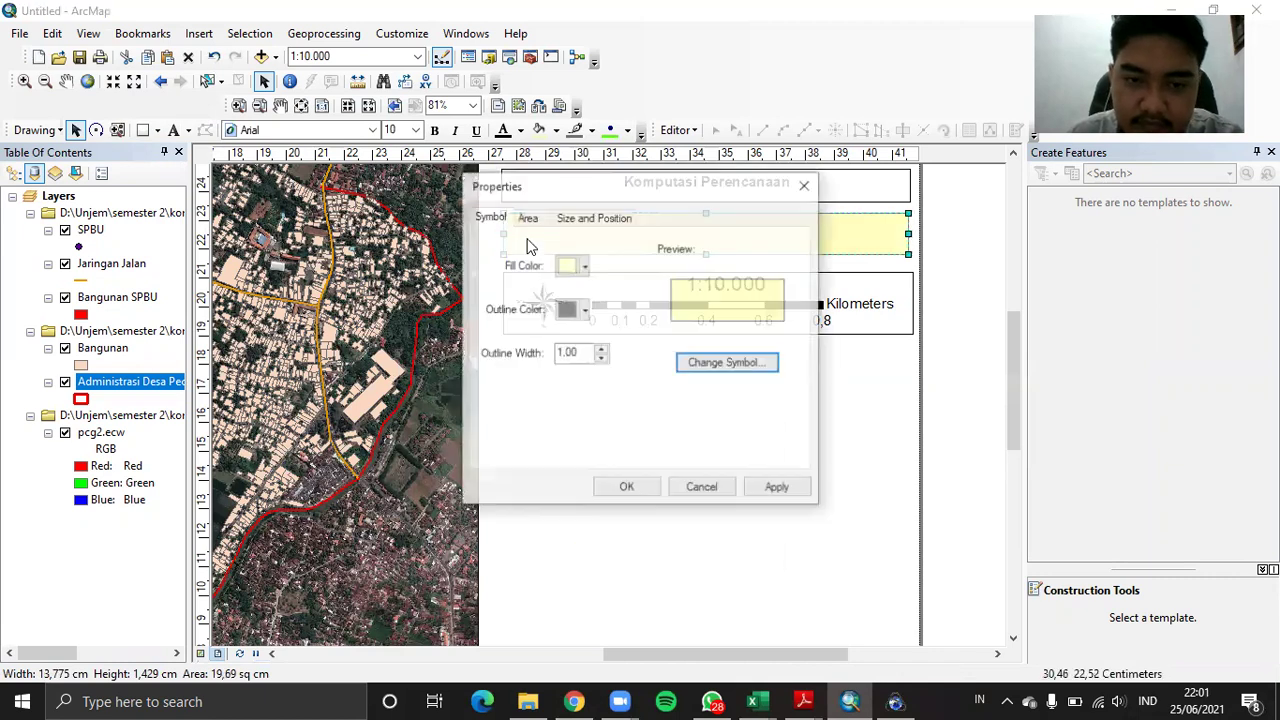
{"action": "left_click", "coordinate": [572, 265]}
{"action": "left_click", "coordinate": [657, 290]}
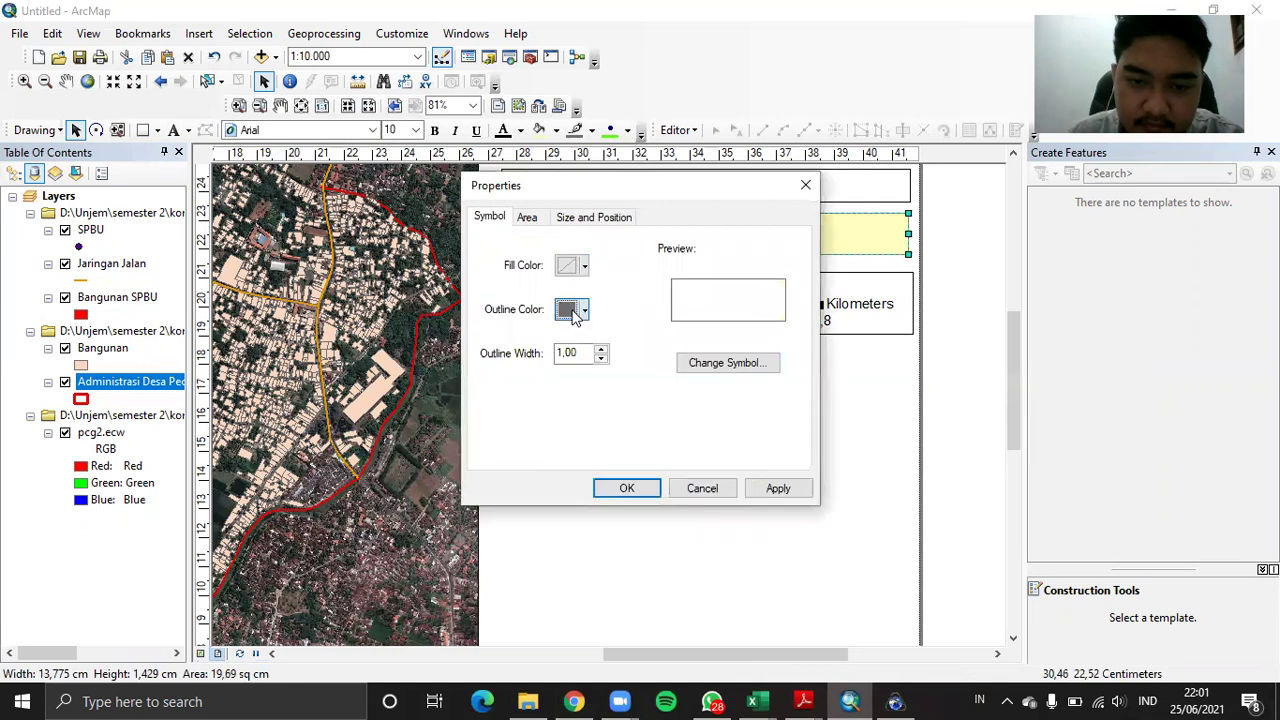
{"action": "left_click", "coordinate": [570, 309]}
{"action": "left_click", "coordinate": [566, 512]}
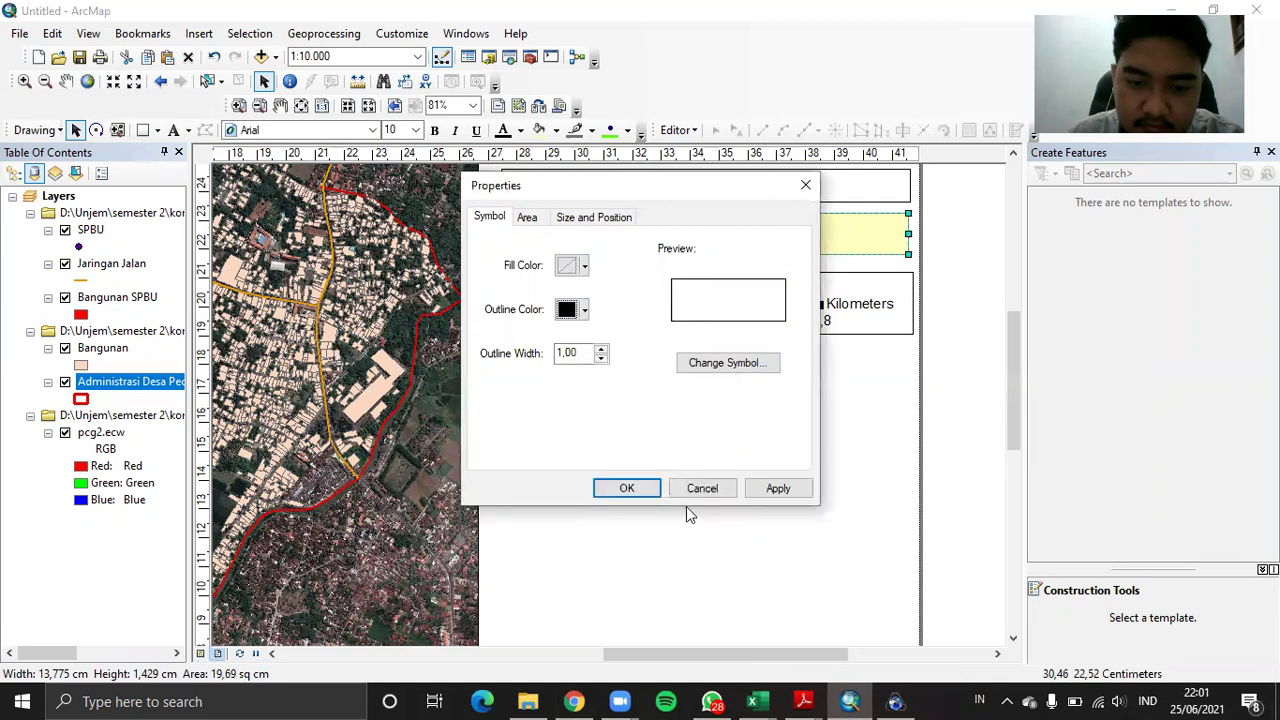
{"action": "left_click", "coordinate": [627, 487]}
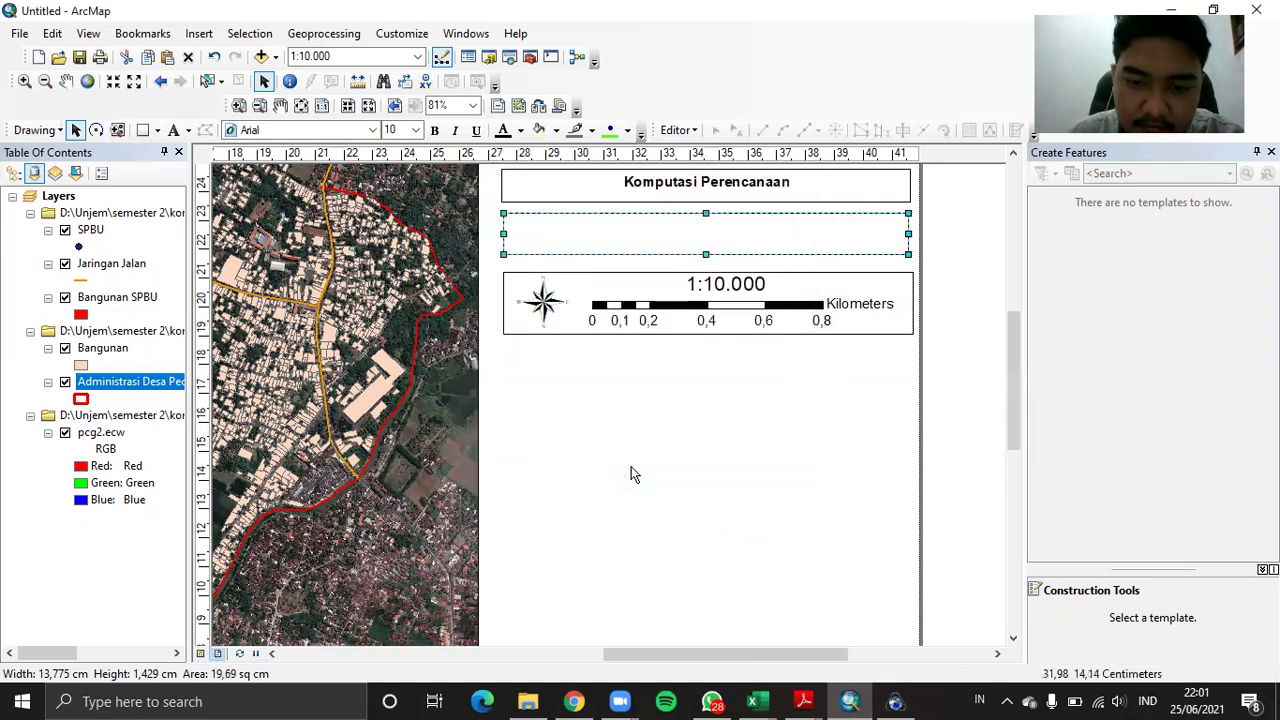
Add the text "Peta Bangunan" inside the new empty rectangle
{"action": "left_click", "coordinate": [173, 130]}
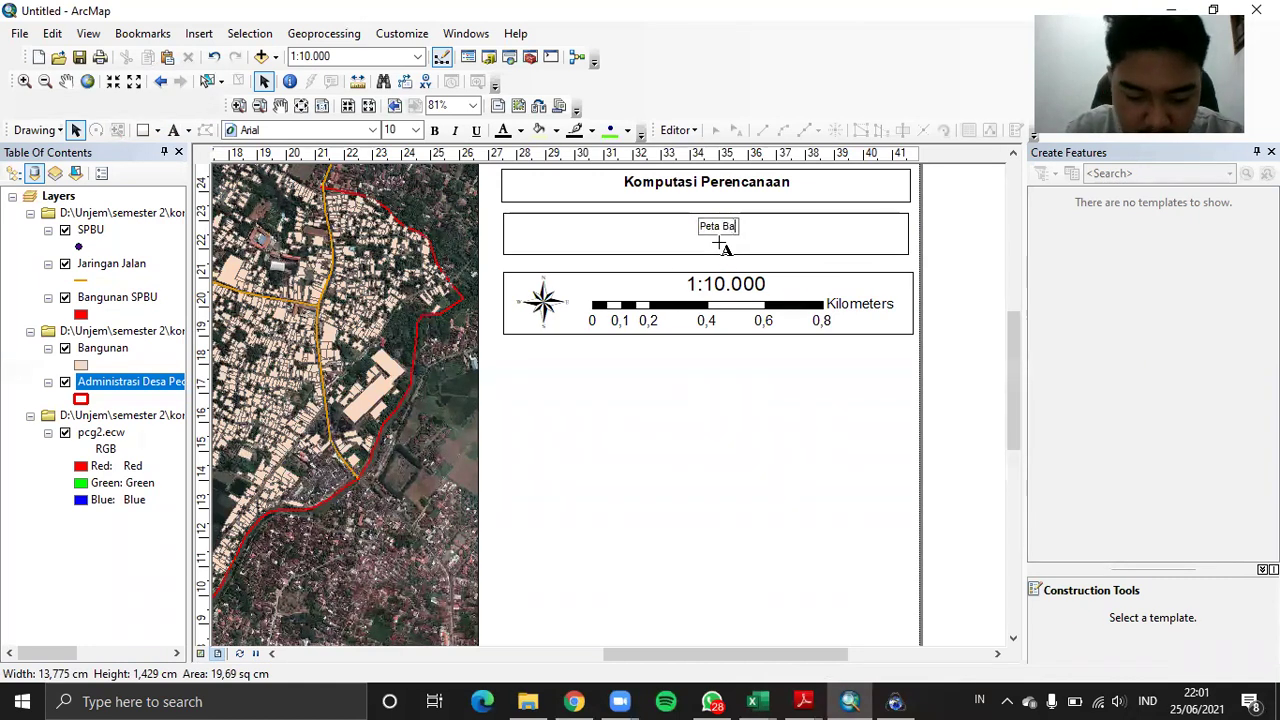
{"action": "type", "text": "nan"}
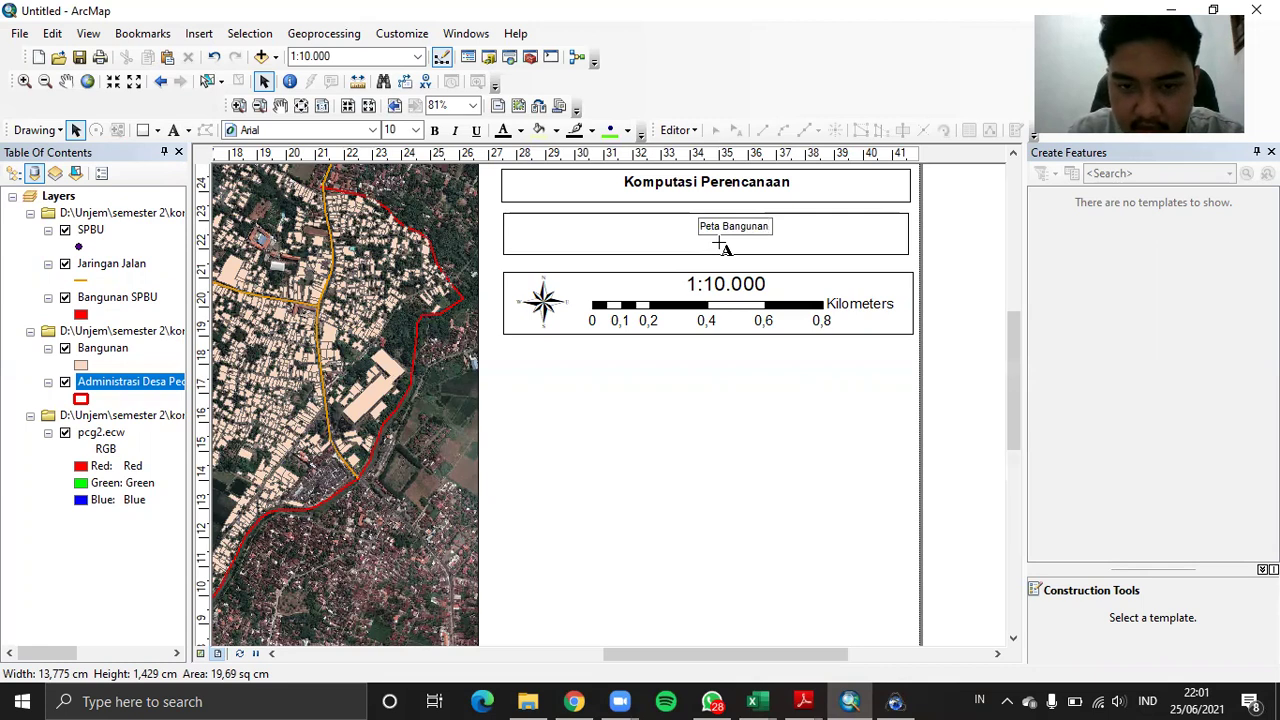
{"action": "left_click", "coordinate": [722, 249]}
Add the lines "Desa Pecangaan Kulon, Kecamatan Pecangaan" and "Kabupaten Jepara, Provinsi Jawa Tengah" below "Peta Bangunan" in the map title text
{"action": "double_click", "coordinate": [729, 229]}
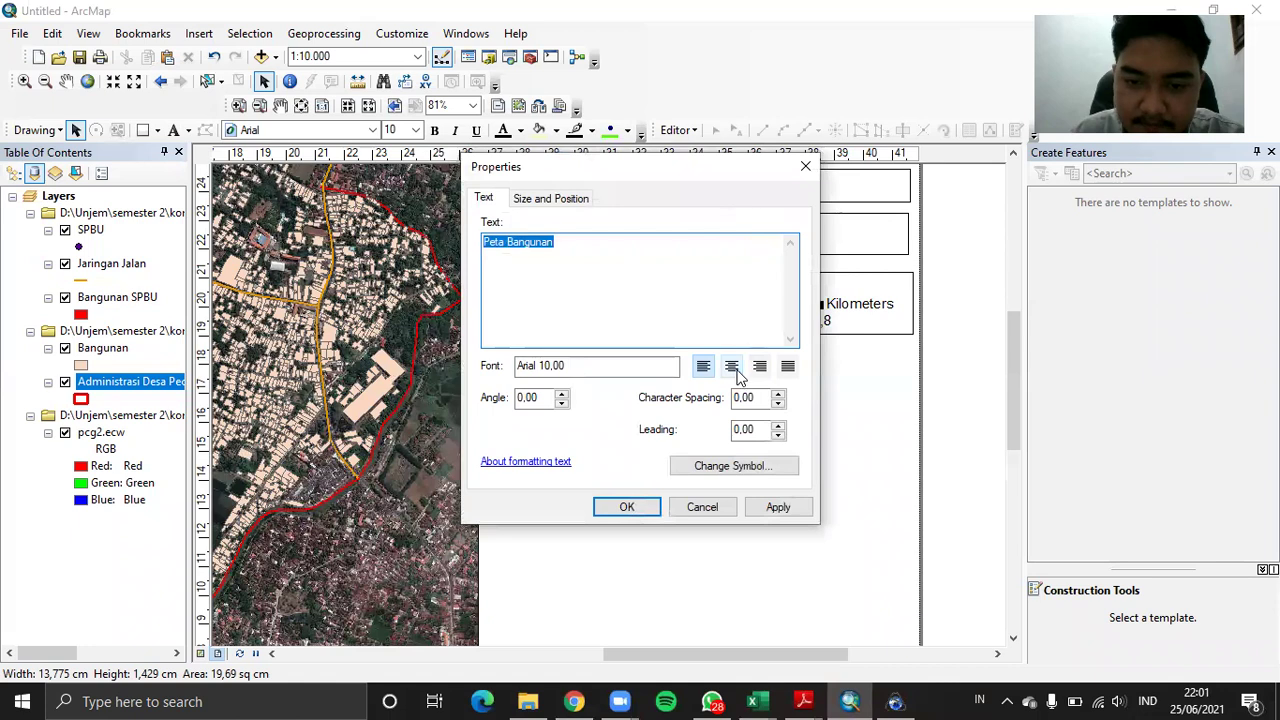
{"action": "left_click", "coordinate": [735, 369]}
{"action": "left_click", "coordinate": [596, 242]}
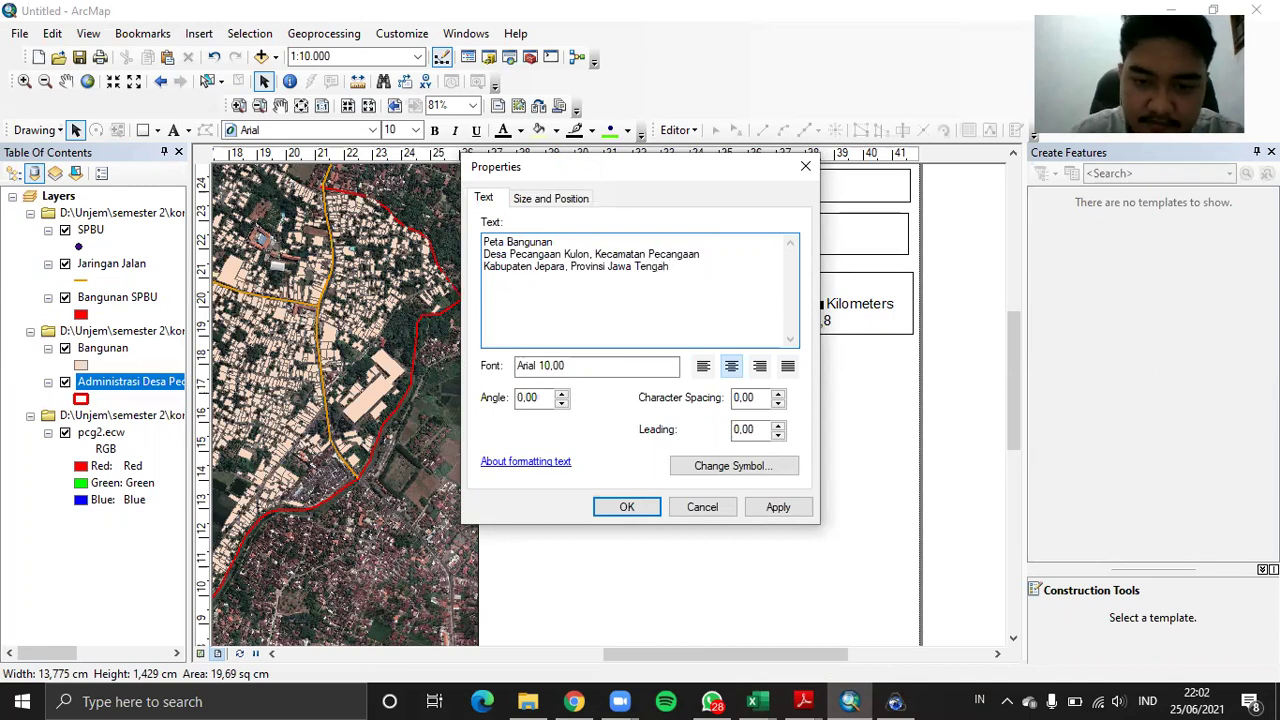
Format the map title text in bold Arial at size 16
{"action": "left_click", "coordinate": [735, 466]}
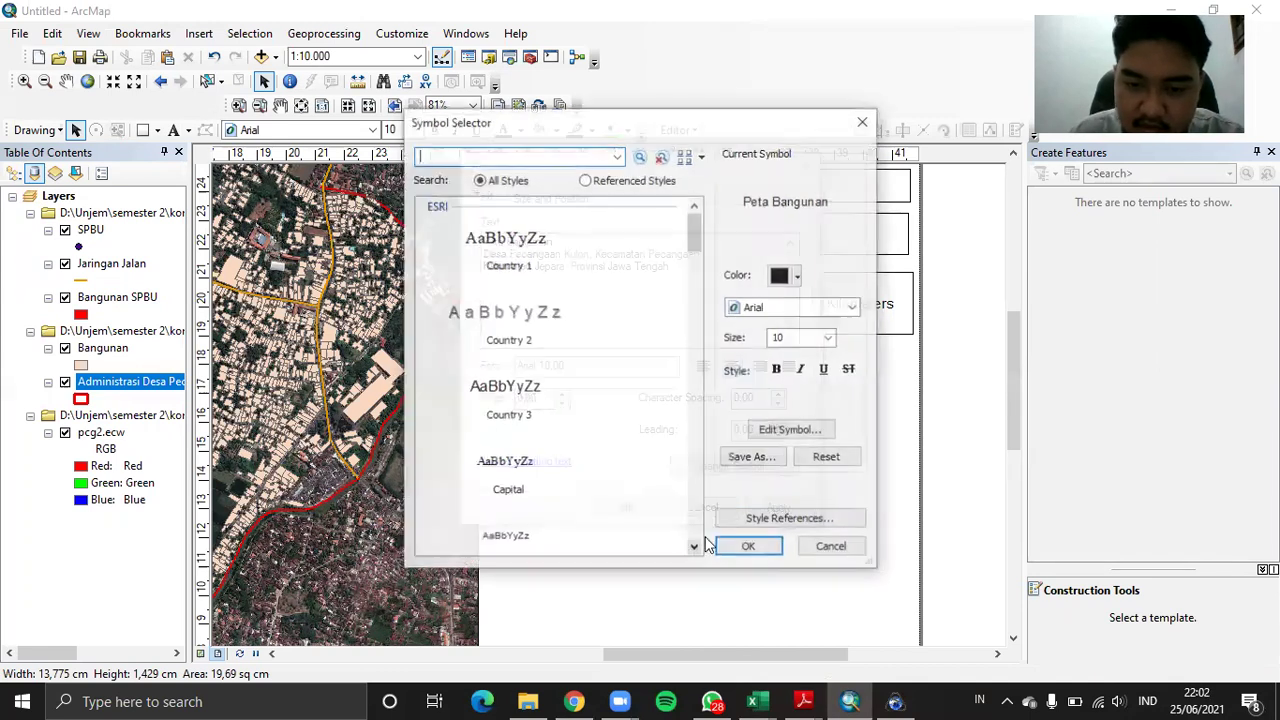
{"action": "left_click", "coordinate": [829, 338]}
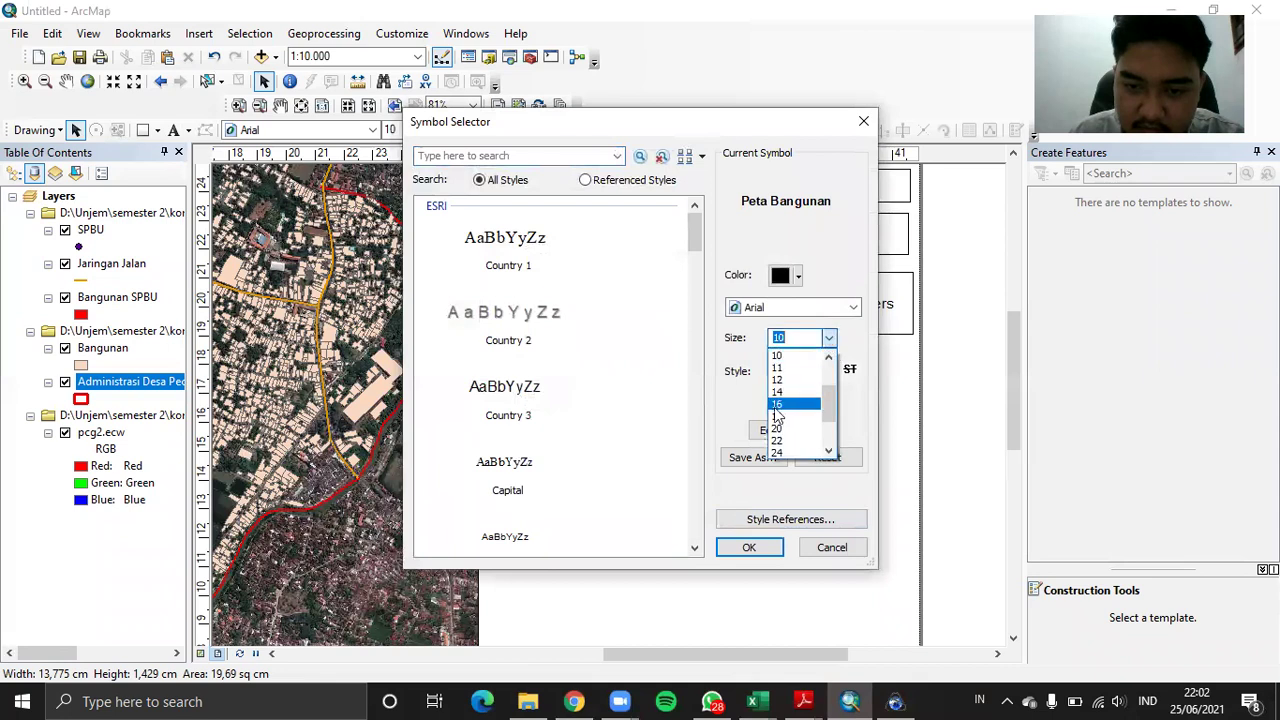
{"action": "scroll", "coordinate": [785, 400], "scroll_direction": "down", "scroll_amount": 2}
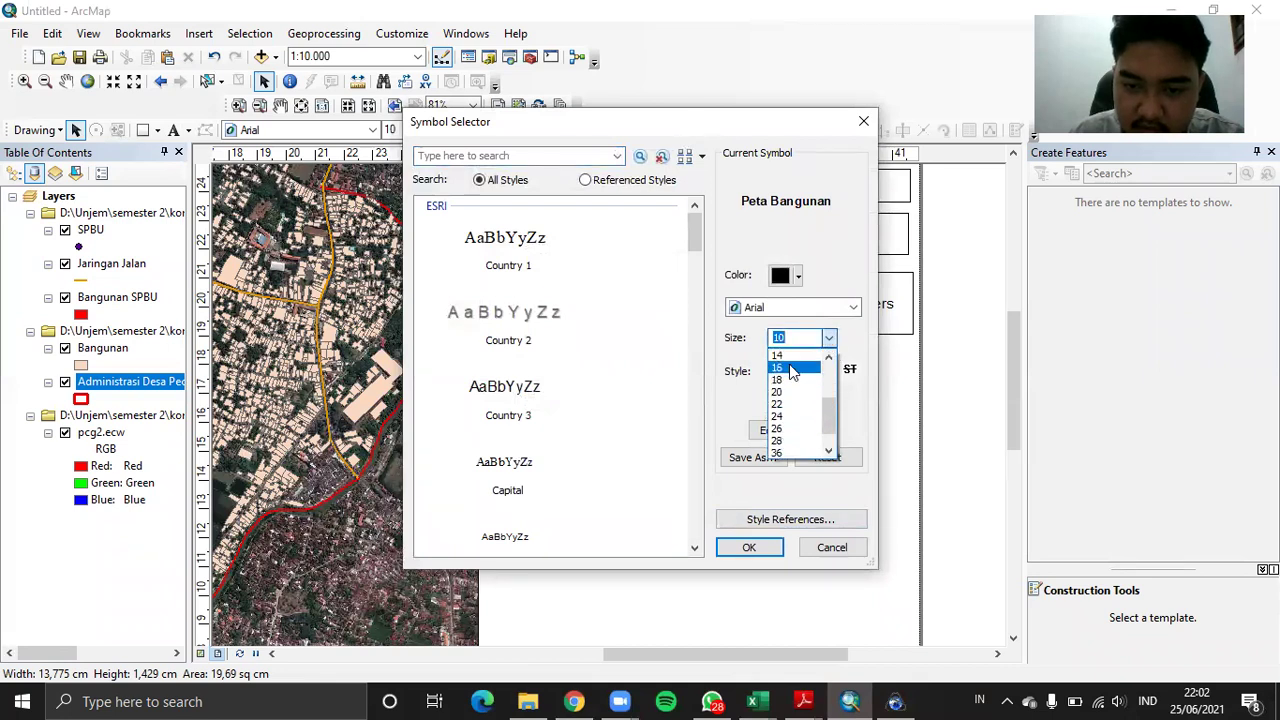
{"action": "left_click", "coordinate": [790, 369]}
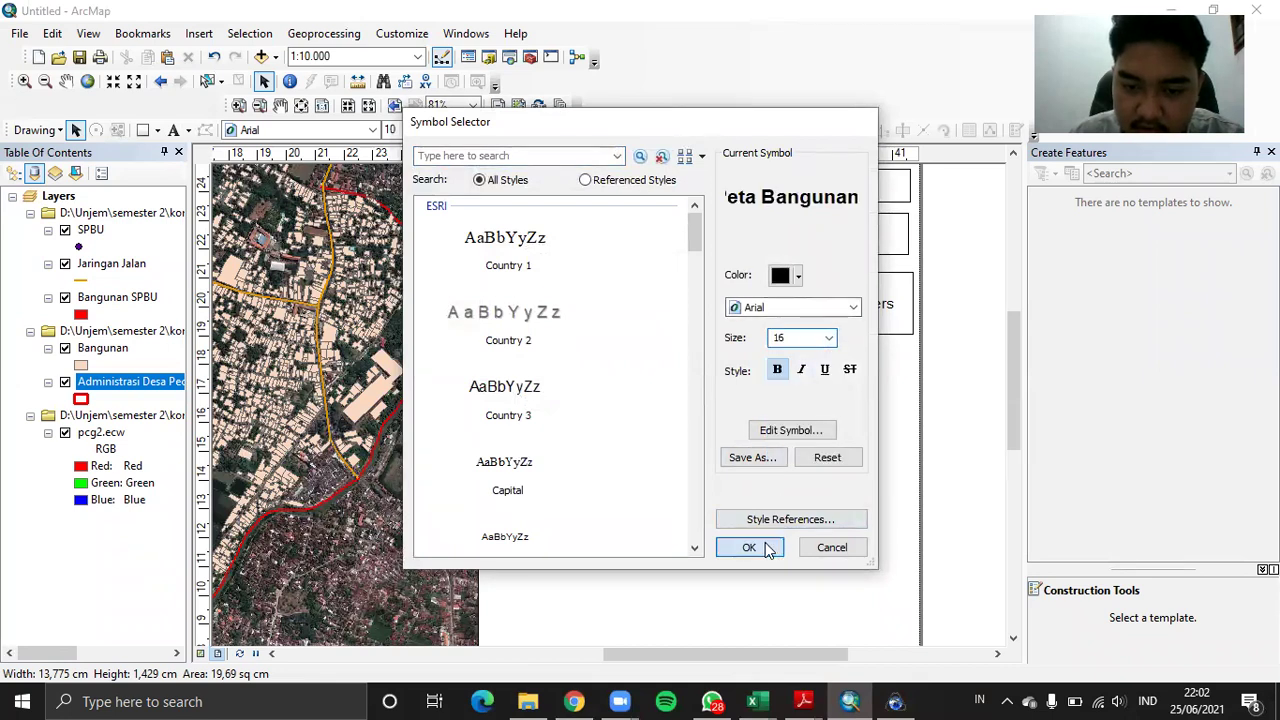
{"action": "left_click", "coordinate": [750, 547]}
{"action": "left_click", "coordinate": [648, 512]}
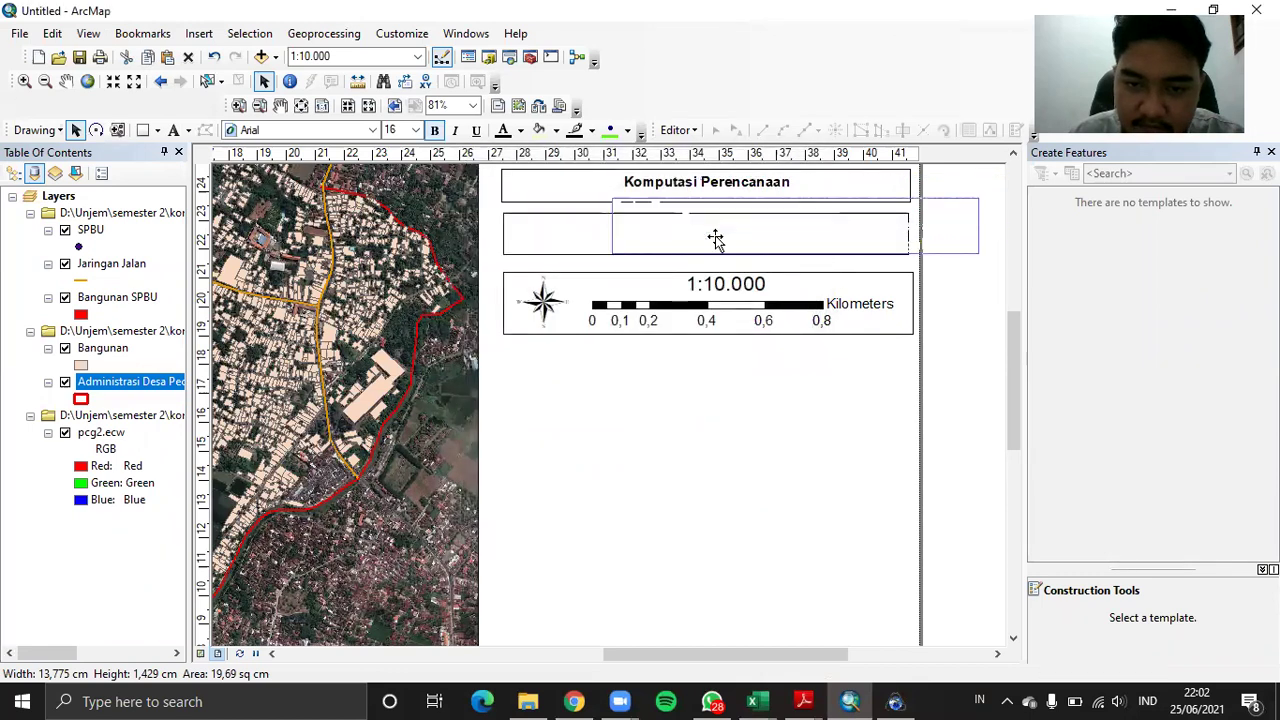
Centre-align the three lines of the map title text
{"action": "double_click", "coordinate": [716, 238]}
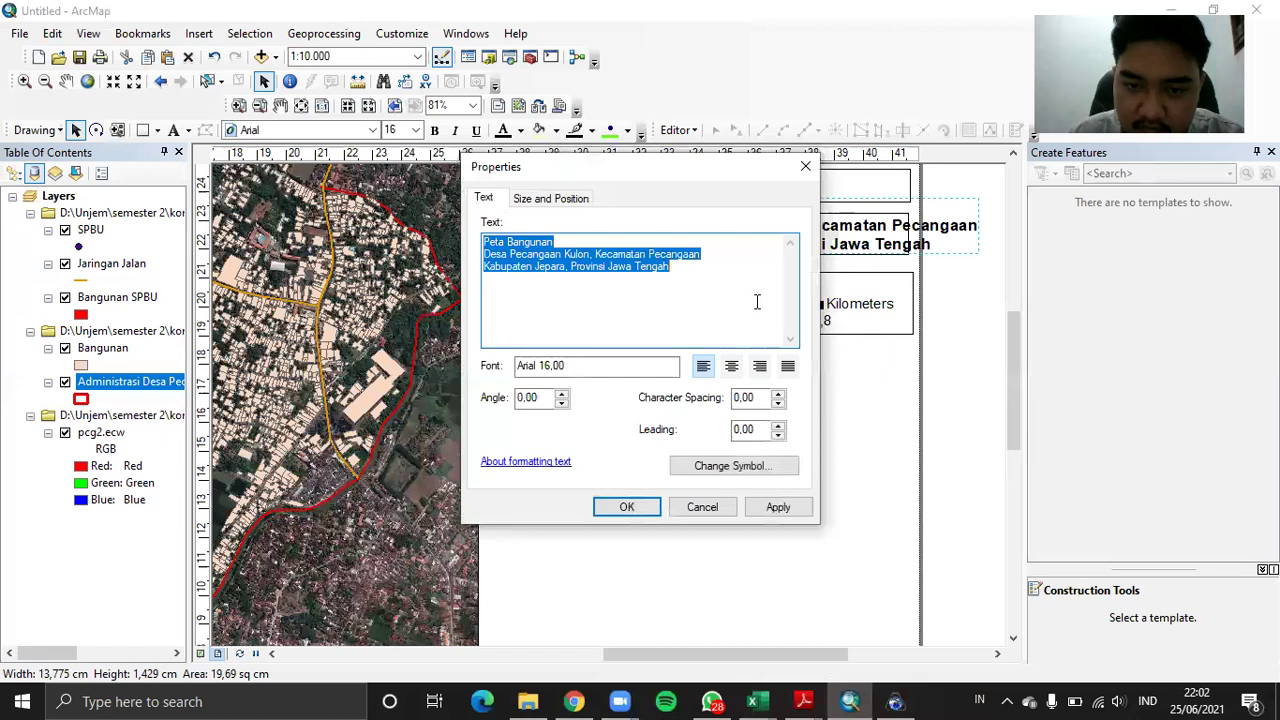
{"action": "left_click", "coordinate": [741, 367]}
{"action": "left_click", "coordinate": [627, 507]}
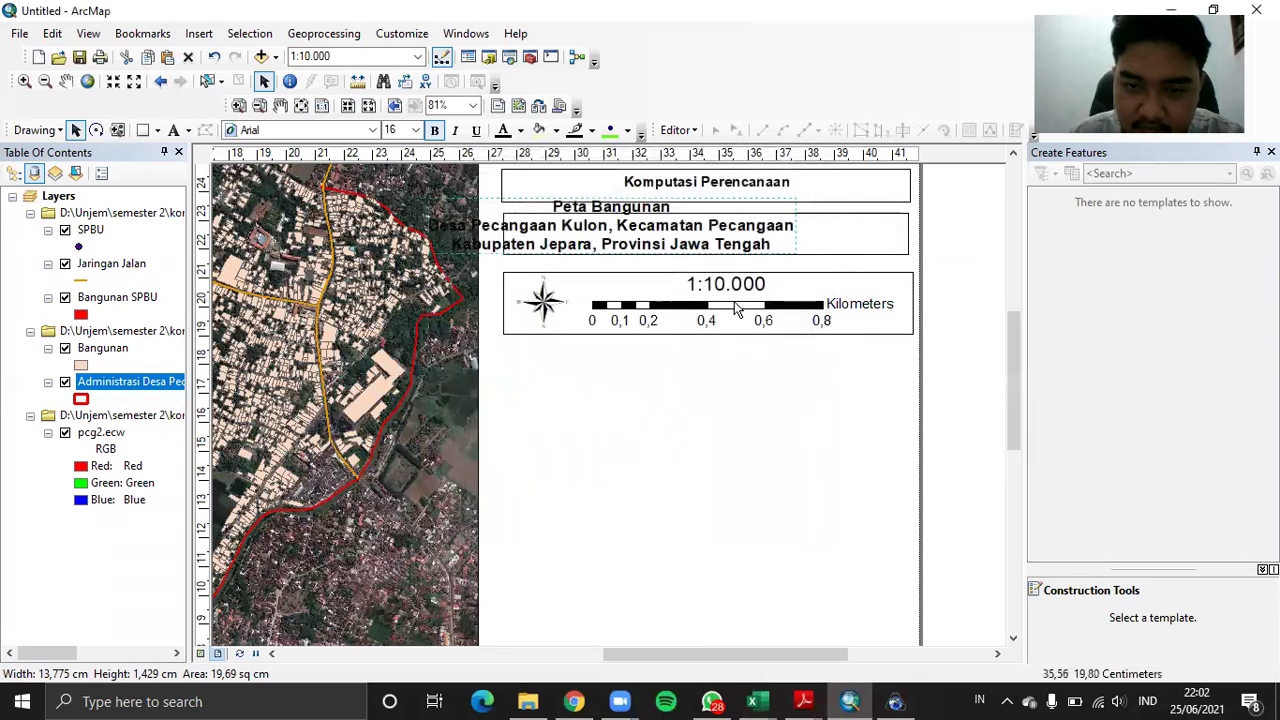
Fit the map title and its box between the course title and scale boxes, stretching the box downward to enclose all three lines
{"action": "left_click_drag", "start_coordinate": [692, 236], "coordinate": [738, 240]}
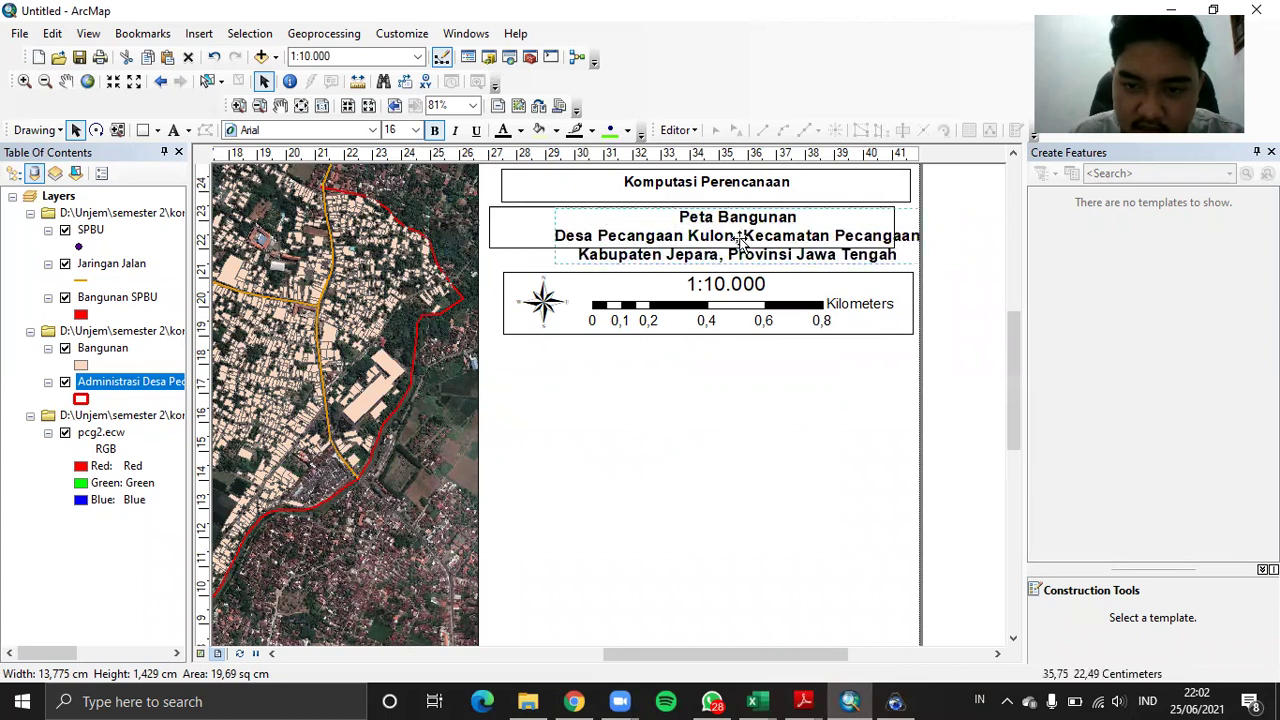
{"action": "mouse_move", "coordinate": [523, 226]}
{"action": "left_mouse_down"}
{"action": "mouse_move", "coordinate": [564, 221]}
{"action": "mouse_move", "coordinate": [530, 222]}
{"action": "left_mouse_up"}
{"action": "left_click", "coordinate": [706, 233]}
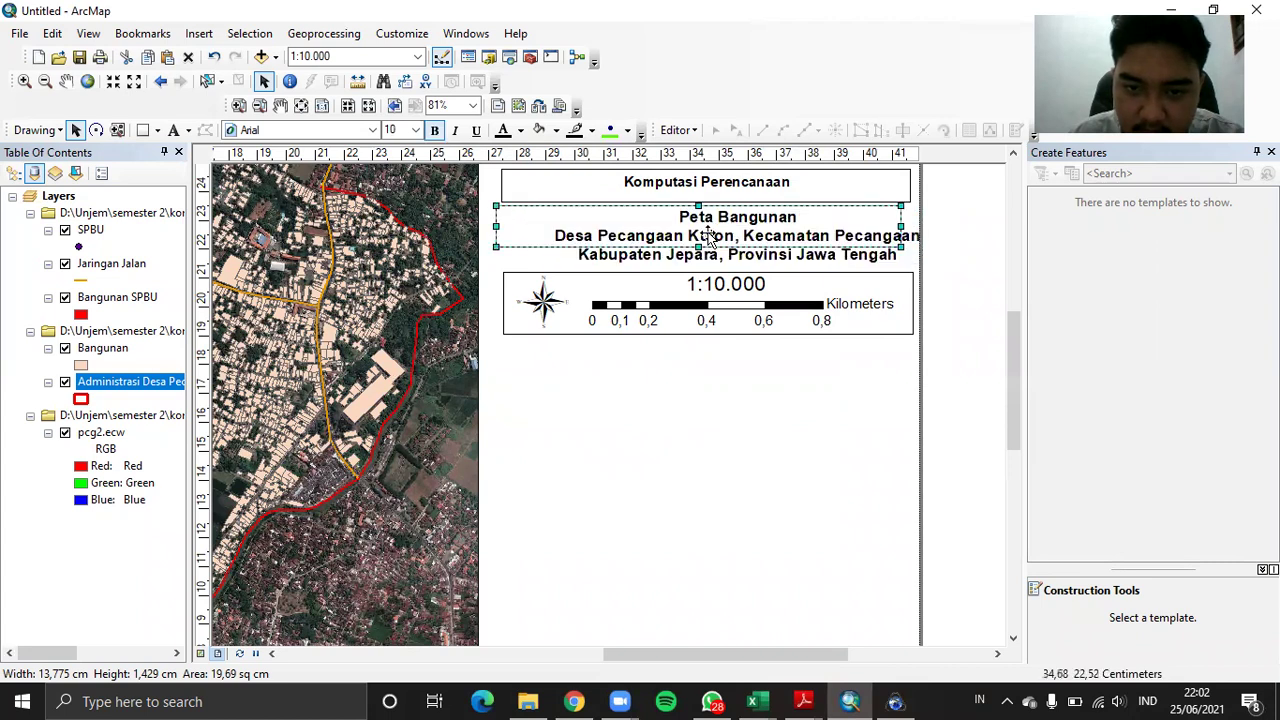
{"action": "left_click_drag", "start_coordinate": [711, 235], "coordinate": [535, 236]}
{"action": "left_click", "coordinate": [497, 225]}
{"action": "left_click_drag", "start_coordinate": [697, 246], "coordinate": [697, 268]}
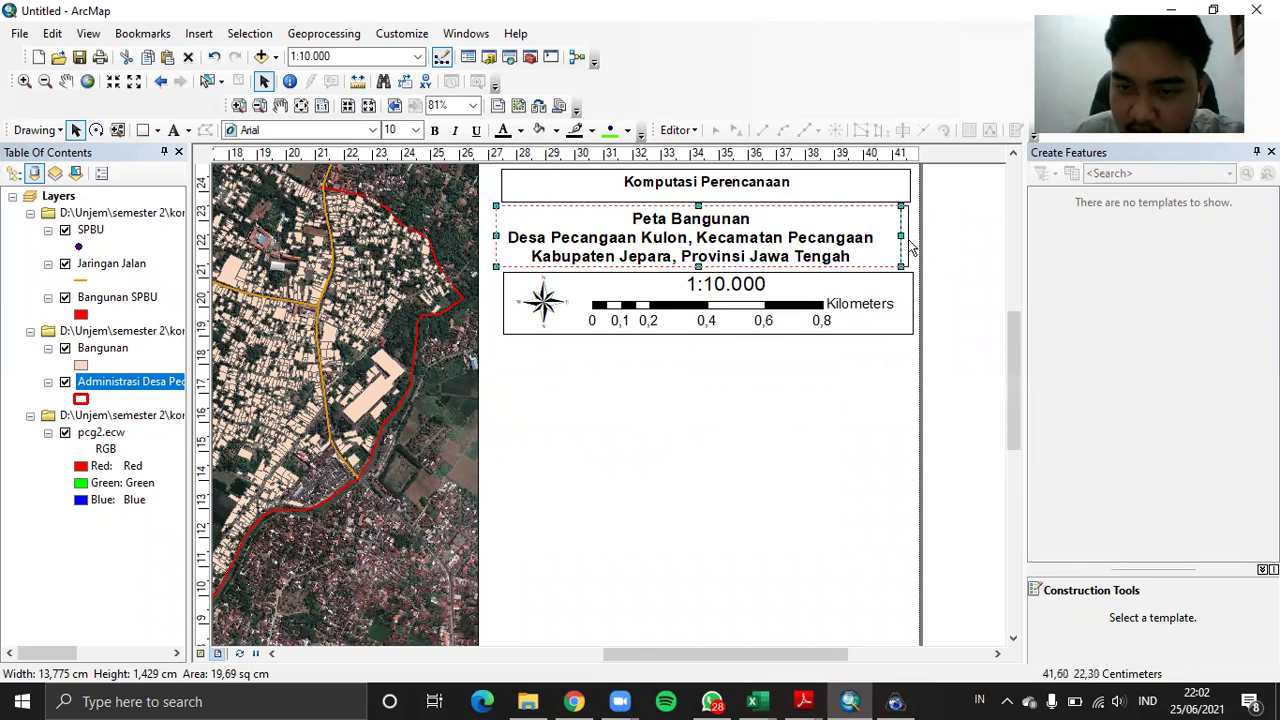
{"action": "left_click", "coordinate": [638, 243]}
{"action": "left_click_drag", "start_coordinate": [705, 244], "coordinate": [731, 242]}
{"action": "left_click", "coordinate": [508, 236]}
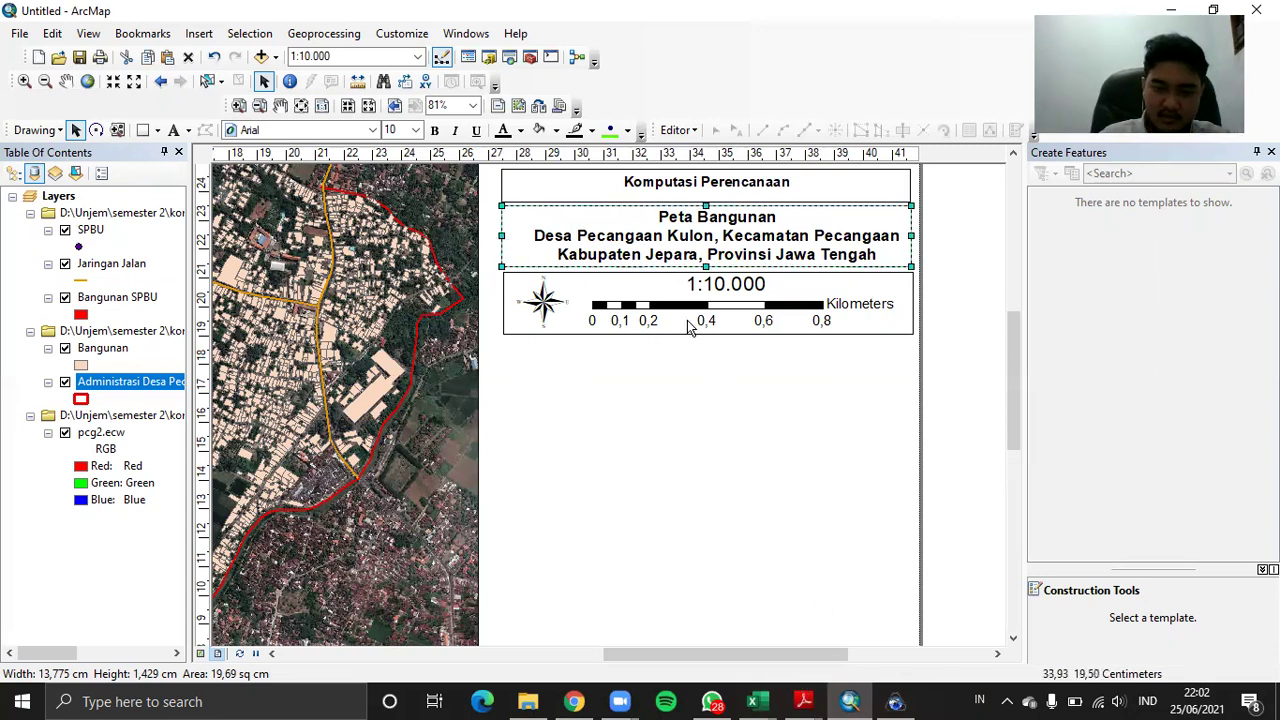
Draw a rectangle about 13.9 cm wide and 10.7 cm high in the side panel below the scale box
{"action": "left_click", "coordinate": [143, 130]}
{"action": "left_click_drag", "start_coordinate": [504, 350], "coordinate": [906, 660]}
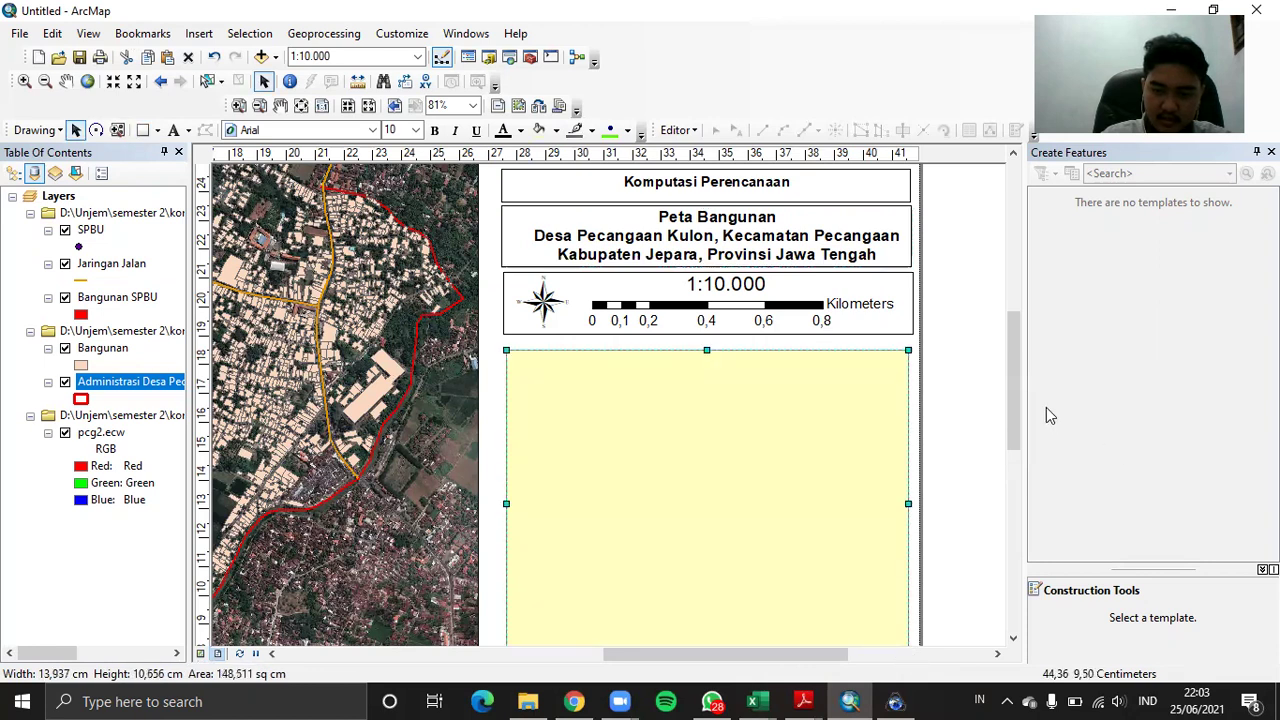
{"action": "left_click_drag", "start_coordinate": [1014, 354], "coordinate": [960, 368]}
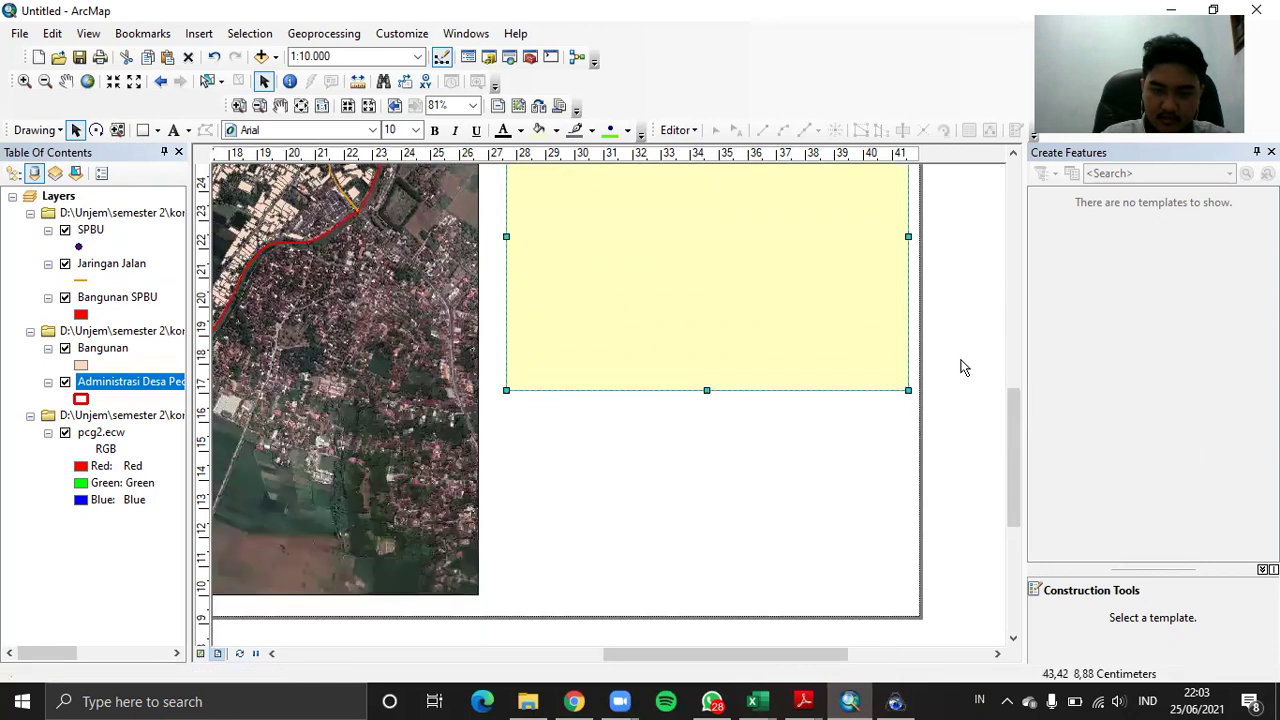
{"action": "left_click_drag", "start_coordinate": [1012, 435], "coordinate": [1010, 380]}
Give the large rectangle below the scale box no fill colour and a black outline
{"action": "double_click", "coordinate": [768, 350]}
{"action": "left_click", "coordinate": [575, 266]}
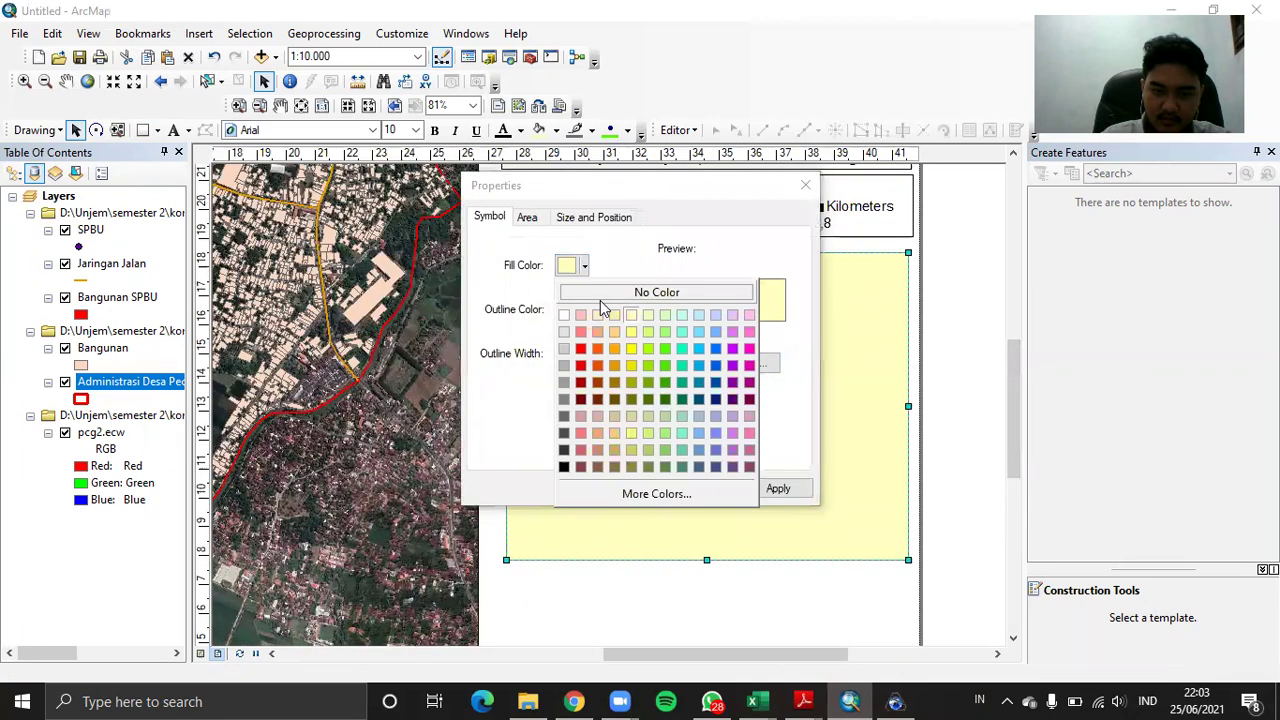
{"action": "left_click", "coordinate": [600, 298]}
{"action": "left_click", "coordinate": [572, 310]}
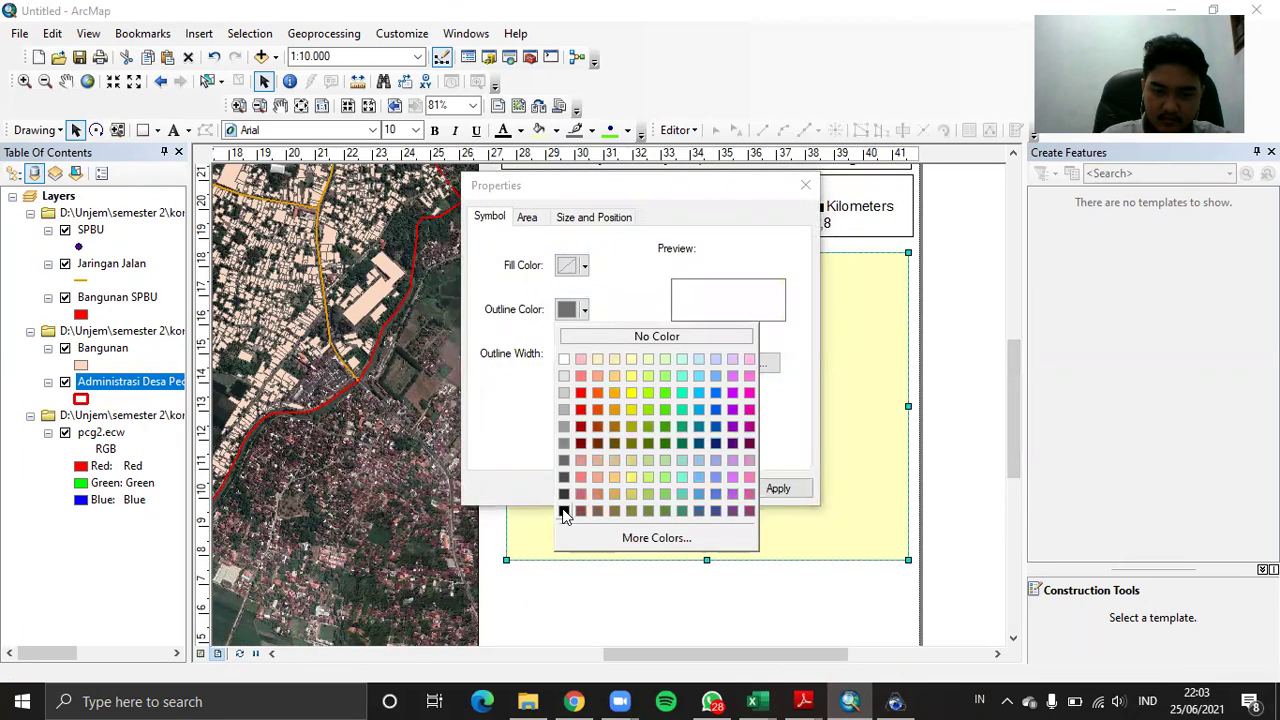
{"action": "left_click", "coordinate": [564, 511]}
{"action": "left_click", "coordinate": [626, 489]}
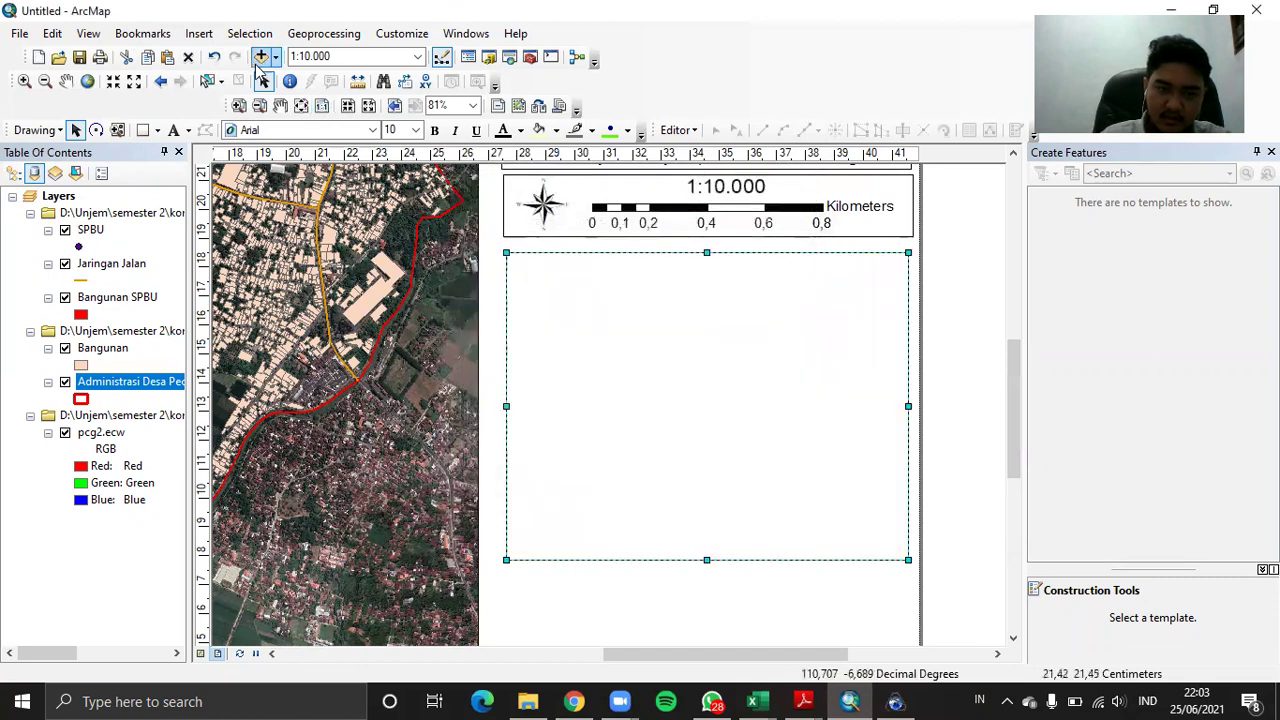
Start a new legend containing only the layers Bangunan, Bangunan SPBU and Jaringan Jalan, in that order
{"action": "left_click", "coordinate": [199, 36]}
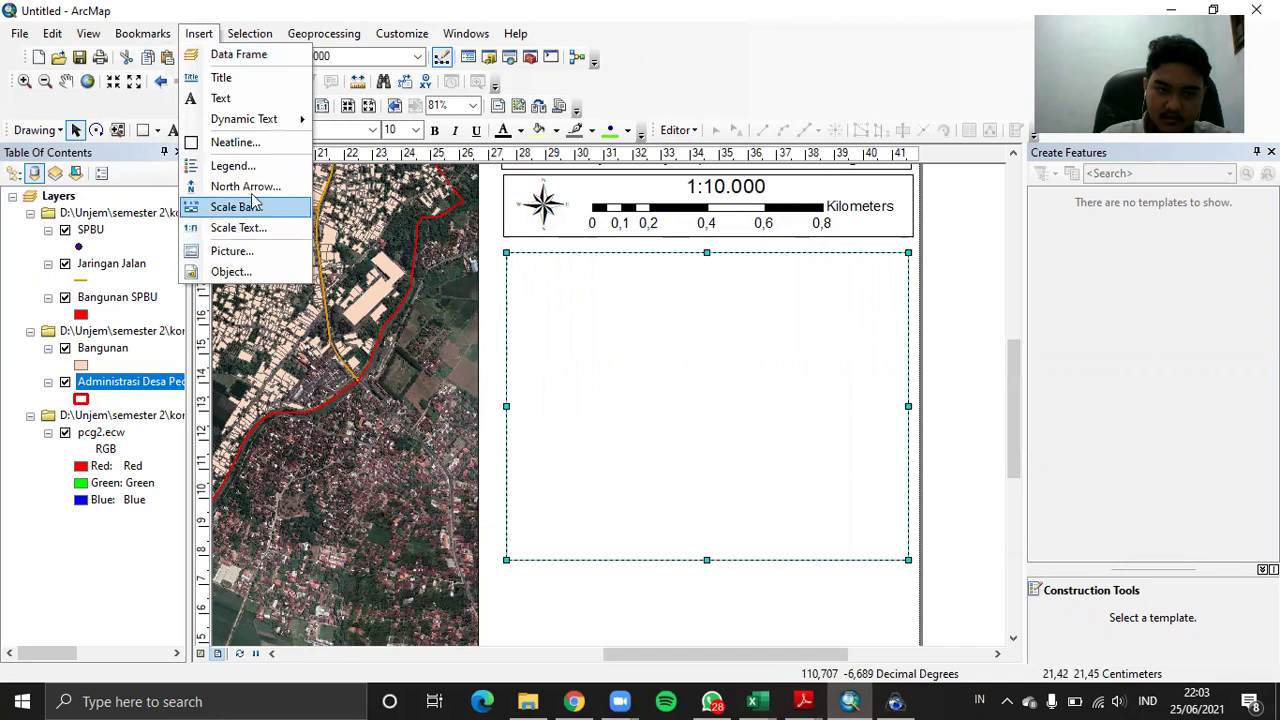
{"action": "left_click", "coordinate": [227, 166]}
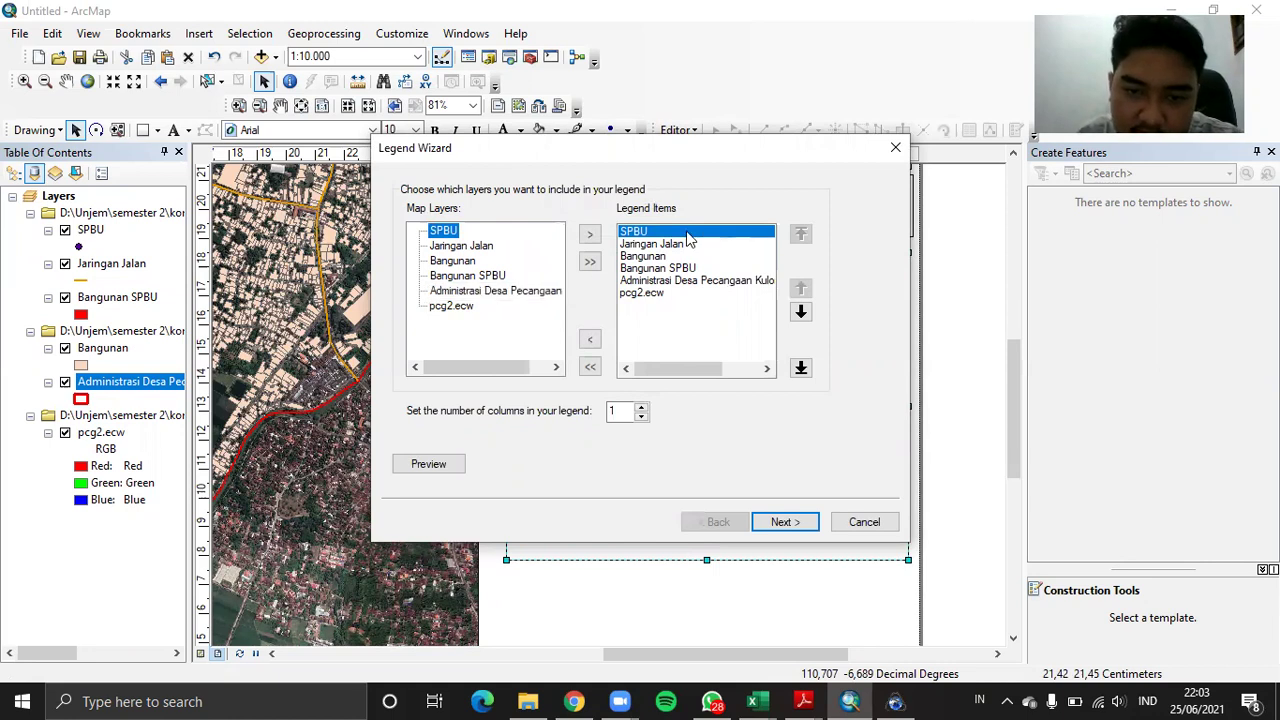
{"action": "left_click", "coordinate": [590, 368]}
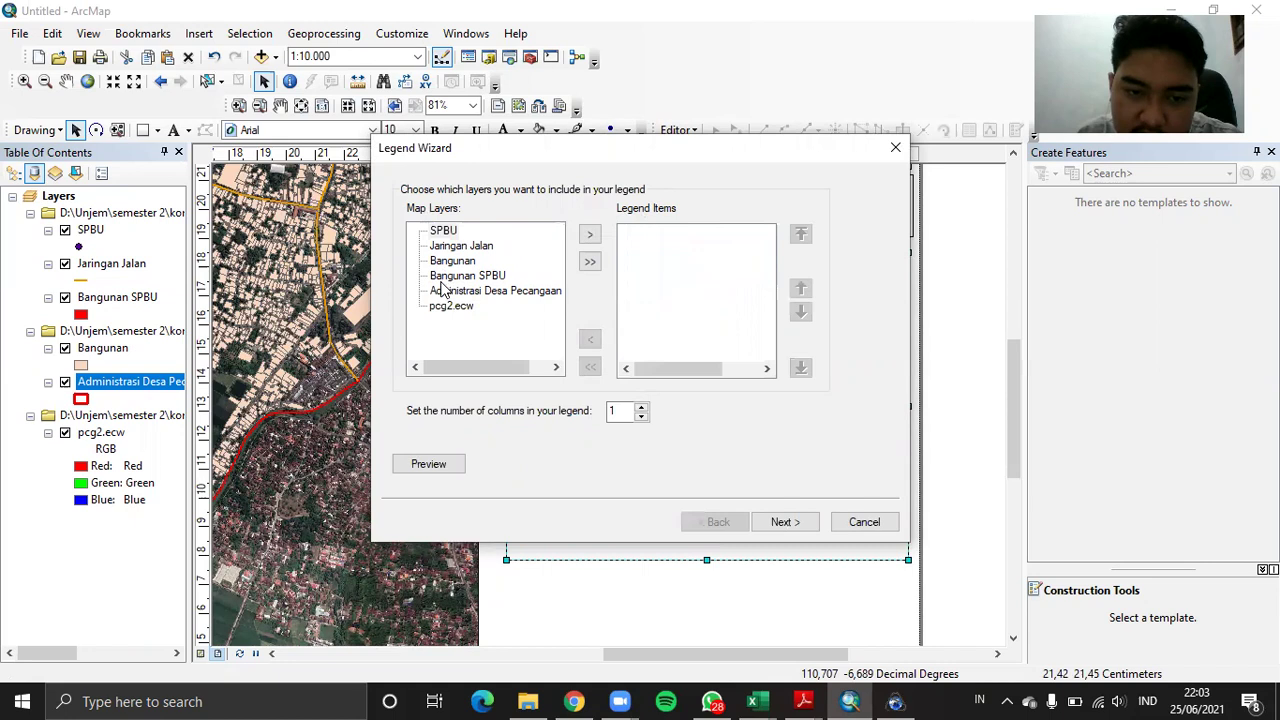
{"action": "left_click", "coordinate": [447, 262]}
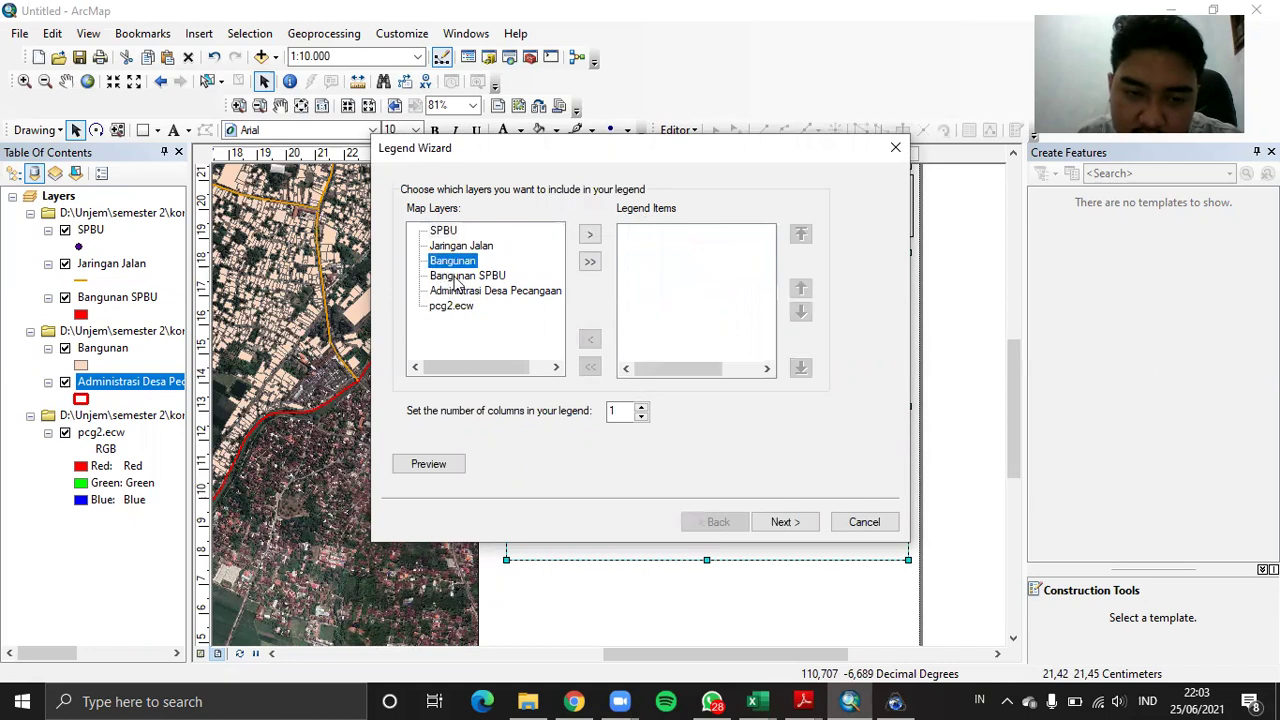
{"action": "left_click", "coordinate": [455, 278]}
{"action": "left_click", "coordinate": [480, 263]}
{"action": "left_click", "coordinate": [590, 234]}
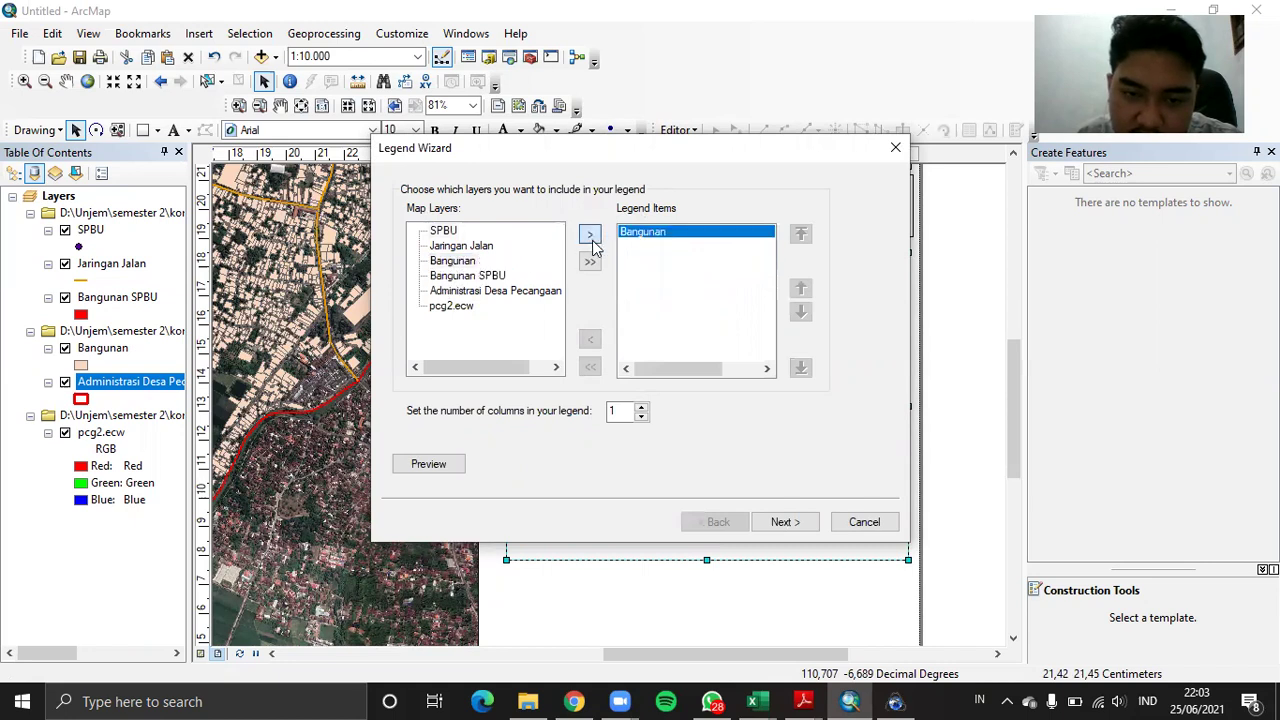
{"action": "left_click", "coordinate": [468, 276]}
{"action": "left_click", "coordinate": [590, 234]}
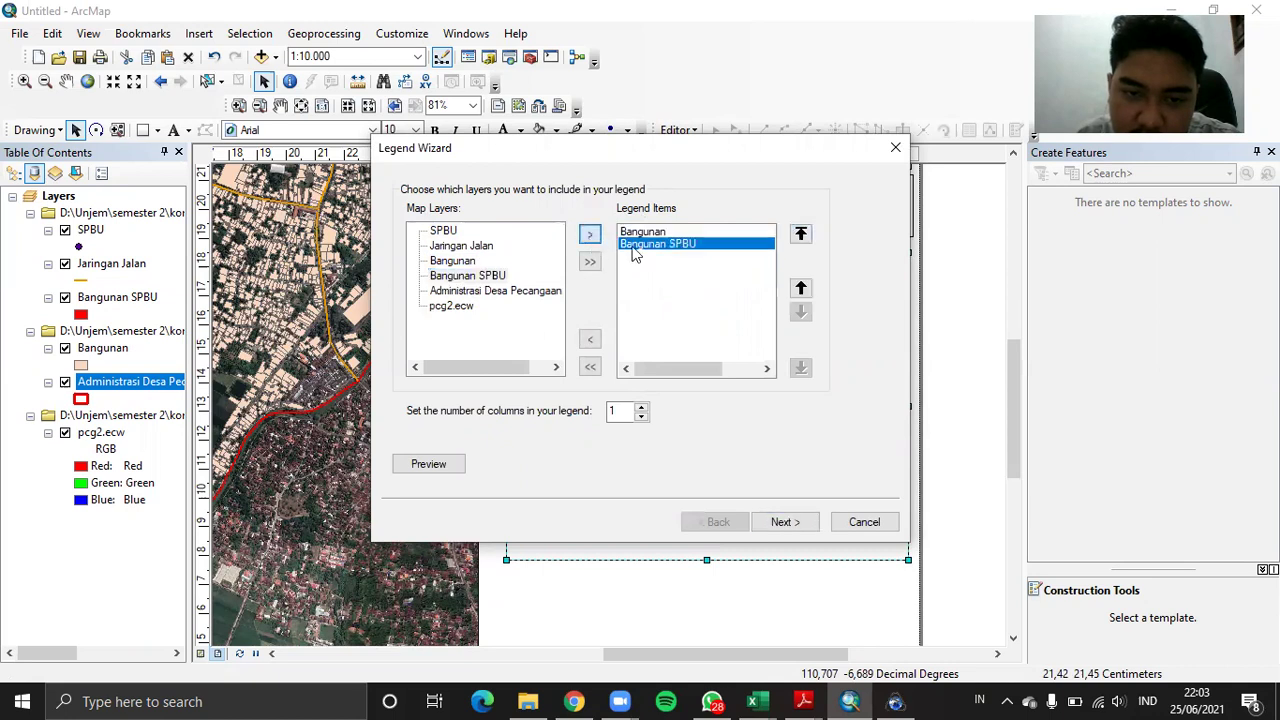
{"action": "left_click", "coordinate": [462, 246]}
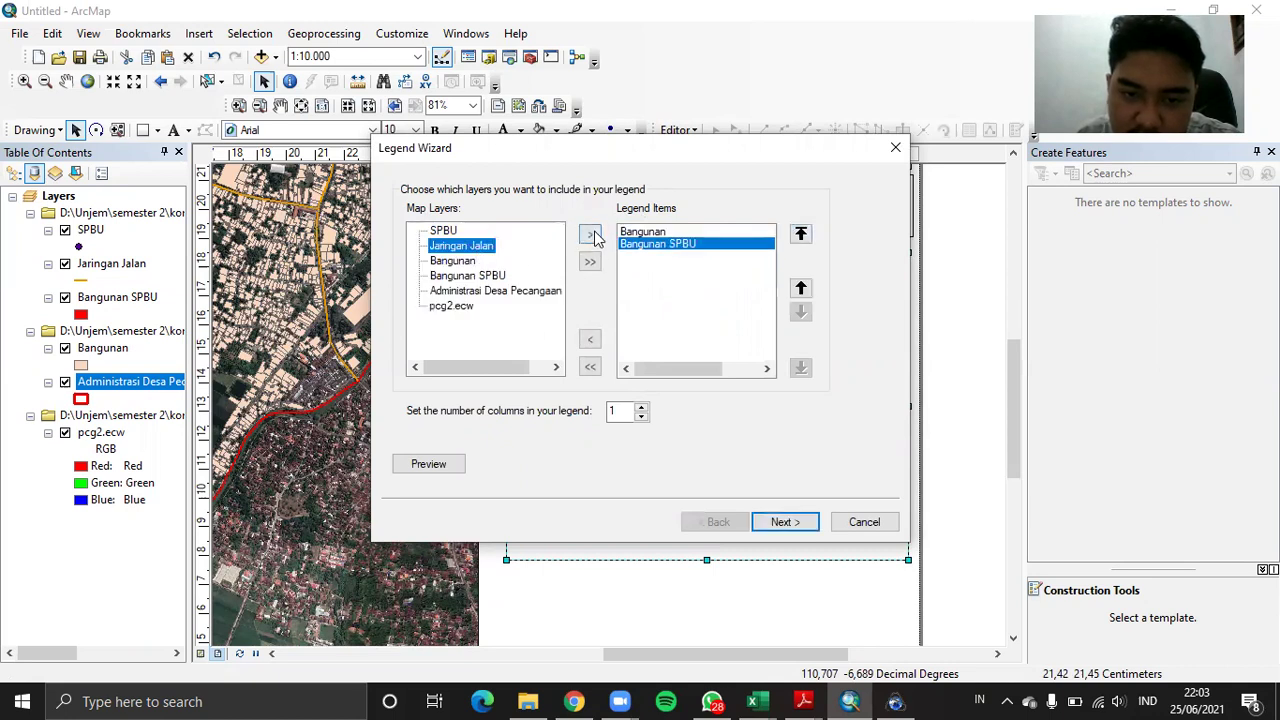
{"action": "left_click", "coordinate": [590, 235]}
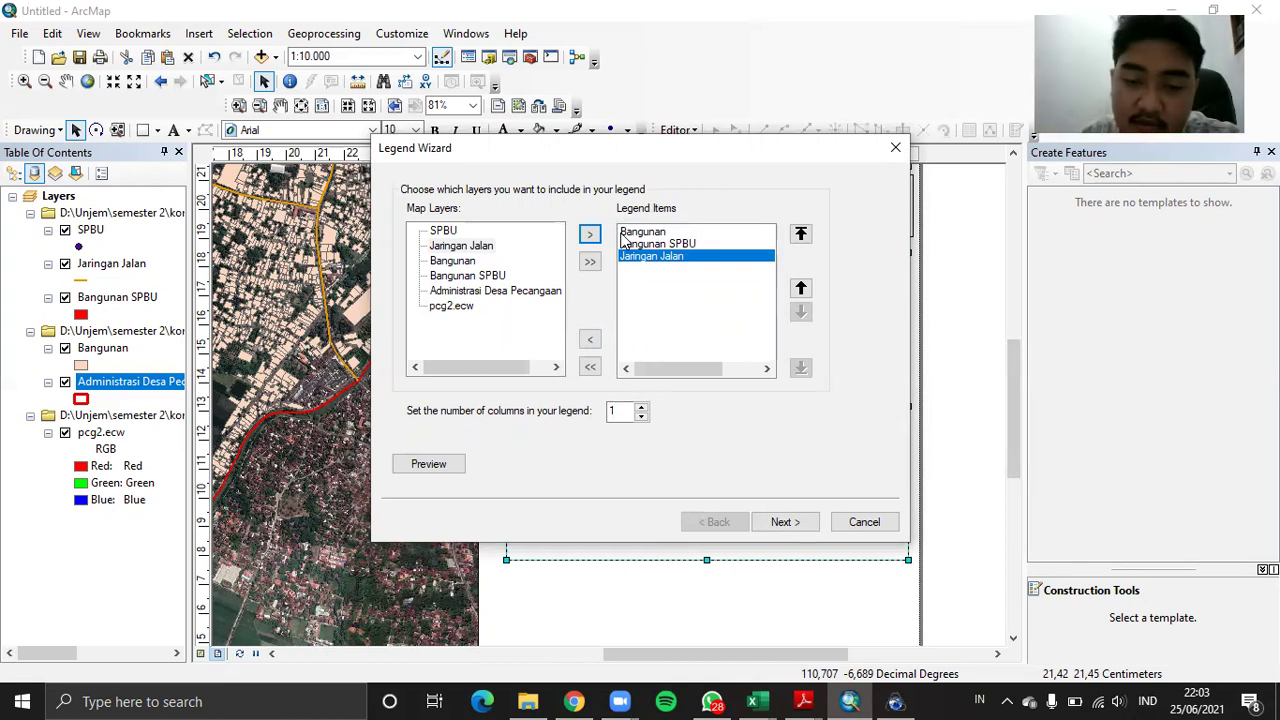
Title the legend "Legenda:" with a font size of 16
{"action": "left_click", "coordinate": [790, 522]}
{"action": "left_click", "coordinate": [468, 213]}
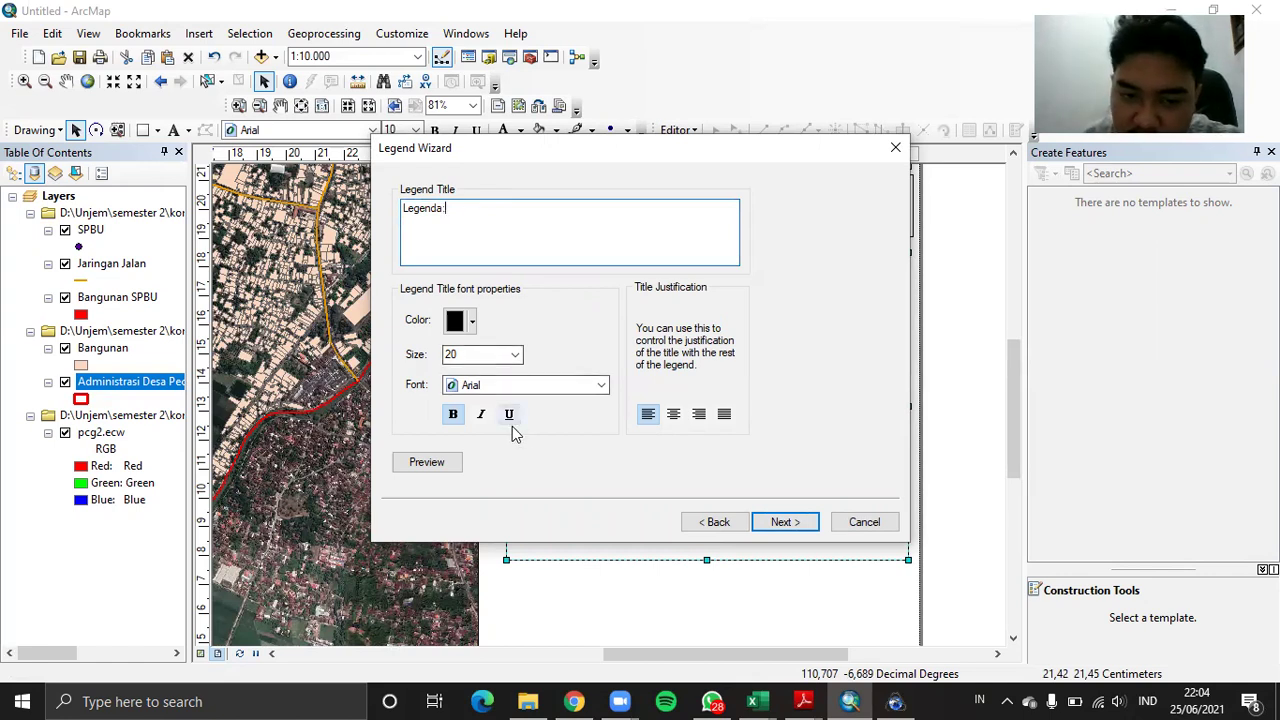
{"action": "left_click", "coordinate": [515, 357]}
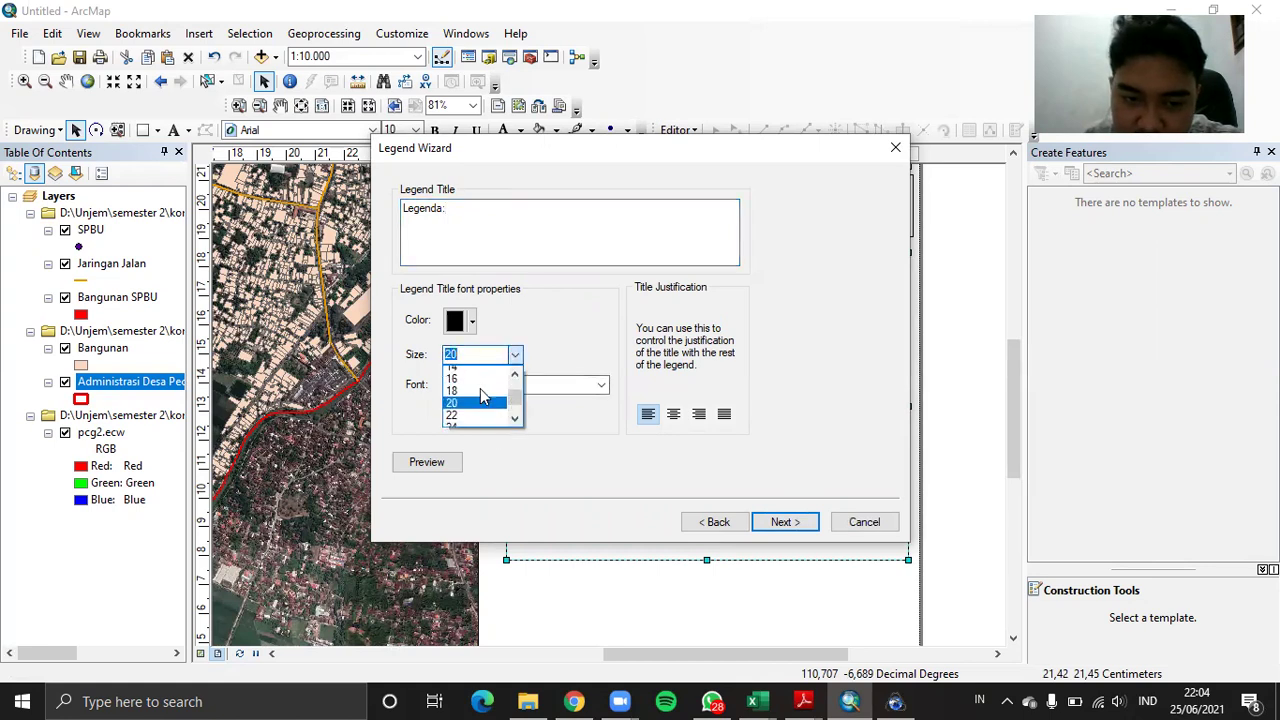
{"action": "left_click", "coordinate": [480, 380]}
Create the legend with the default frame, patch and spacing settings, and move it to the upper-left corner inside the large rectangle
{"action": "left_click", "coordinate": [778, 527]}
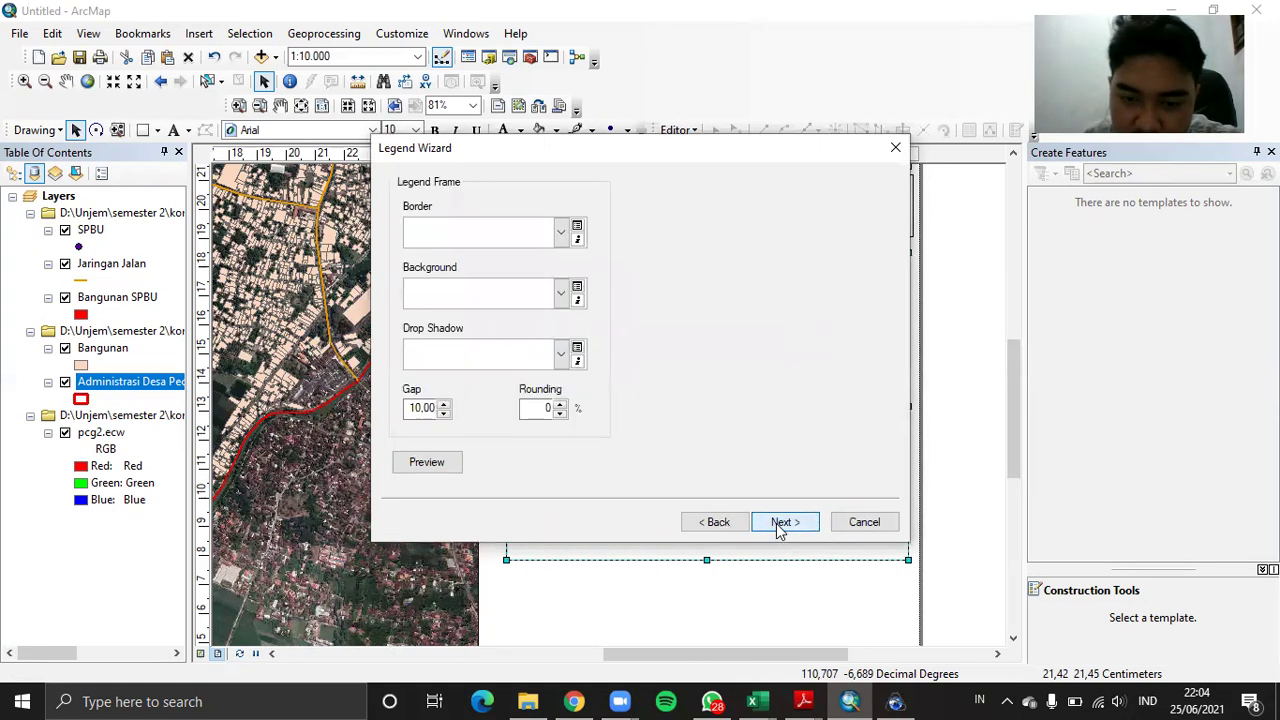
{"action": "left_click", "coordinate": [779, 527]}
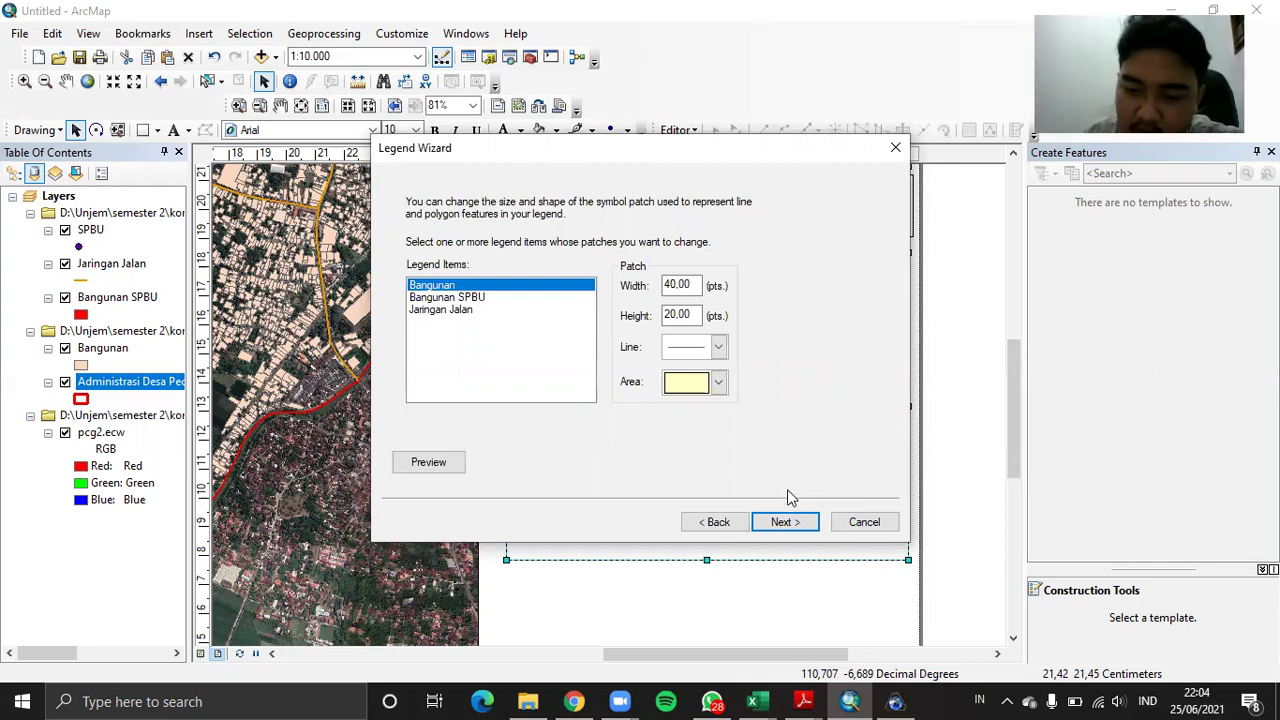
{"action": "left_click", "coordinate": [790, 522]}
{"action": "left_click", "coordinate": [793, 521]}
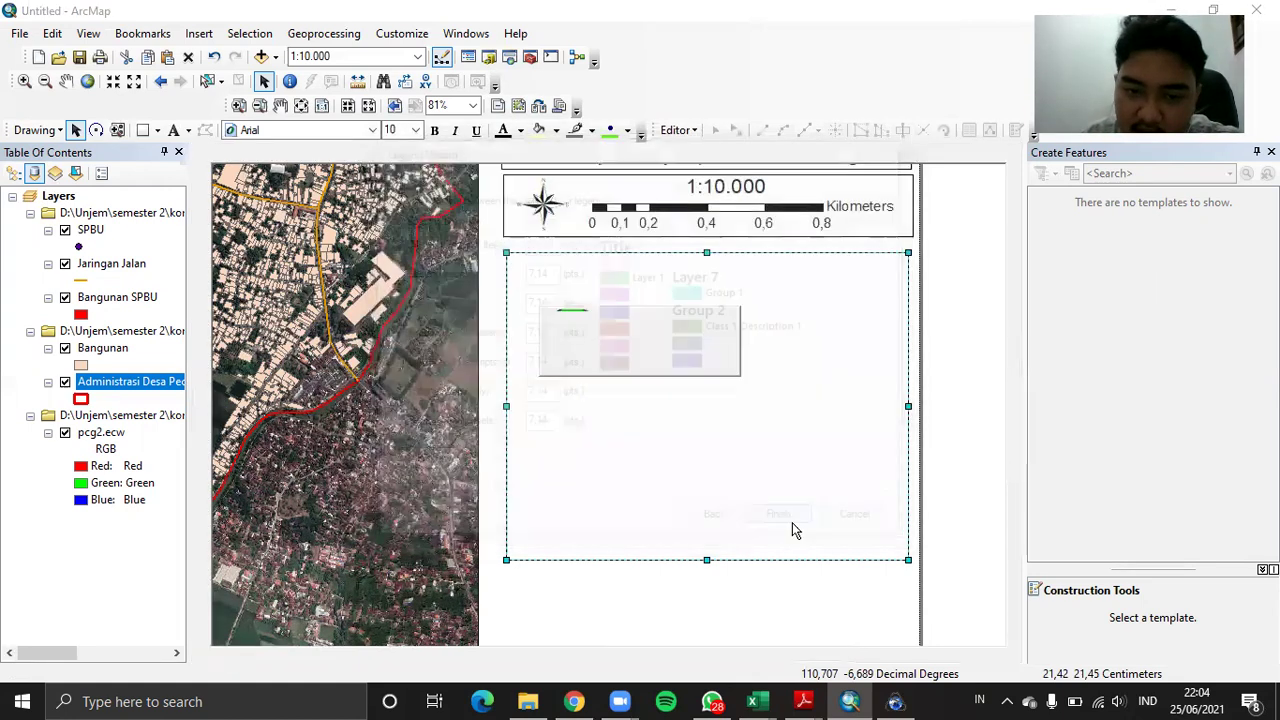
{"action": "left_click_drag", "start_coordinate": [608, 418], "coordinate": [604, 347]}
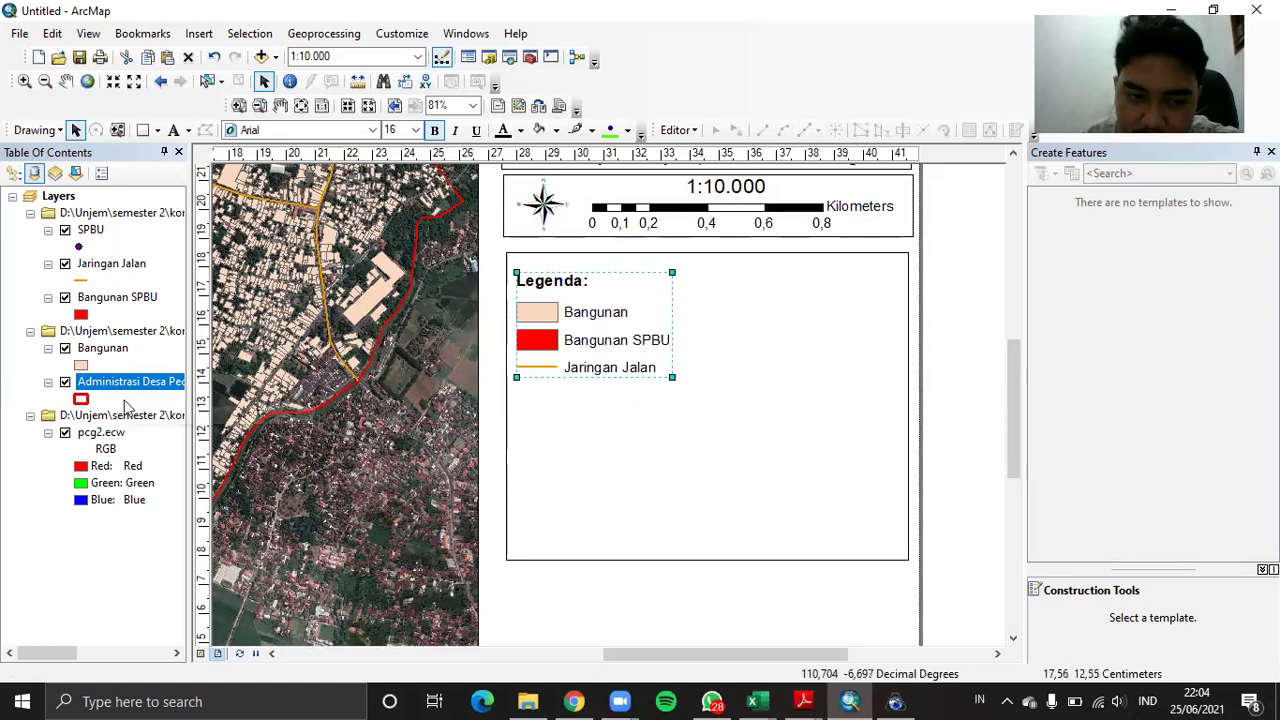
Start a second legend containing only the layer Administrasi Desa Pecangaan Kulon
{"action": "left_click", "coordinate": [261, 57]}
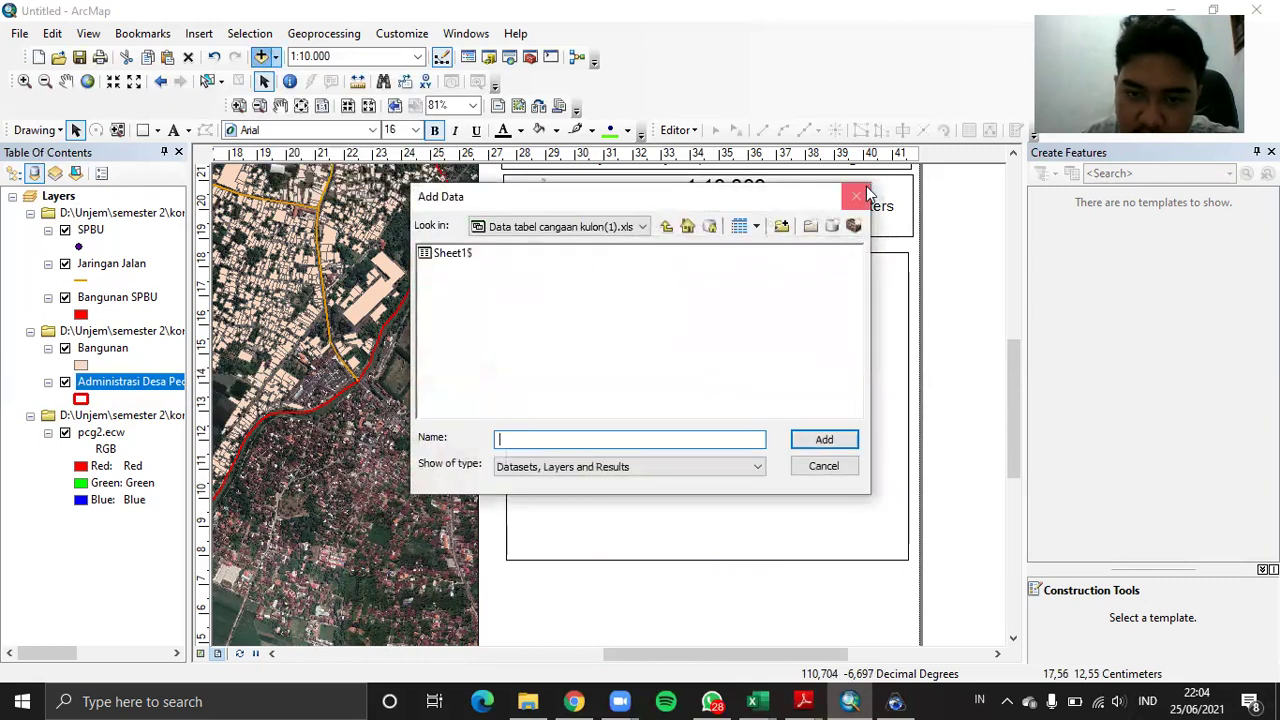
{"action": "left_click", "coordinate": [866, 186]}
{"action": "left_click", "coordinate": [198, 33]}
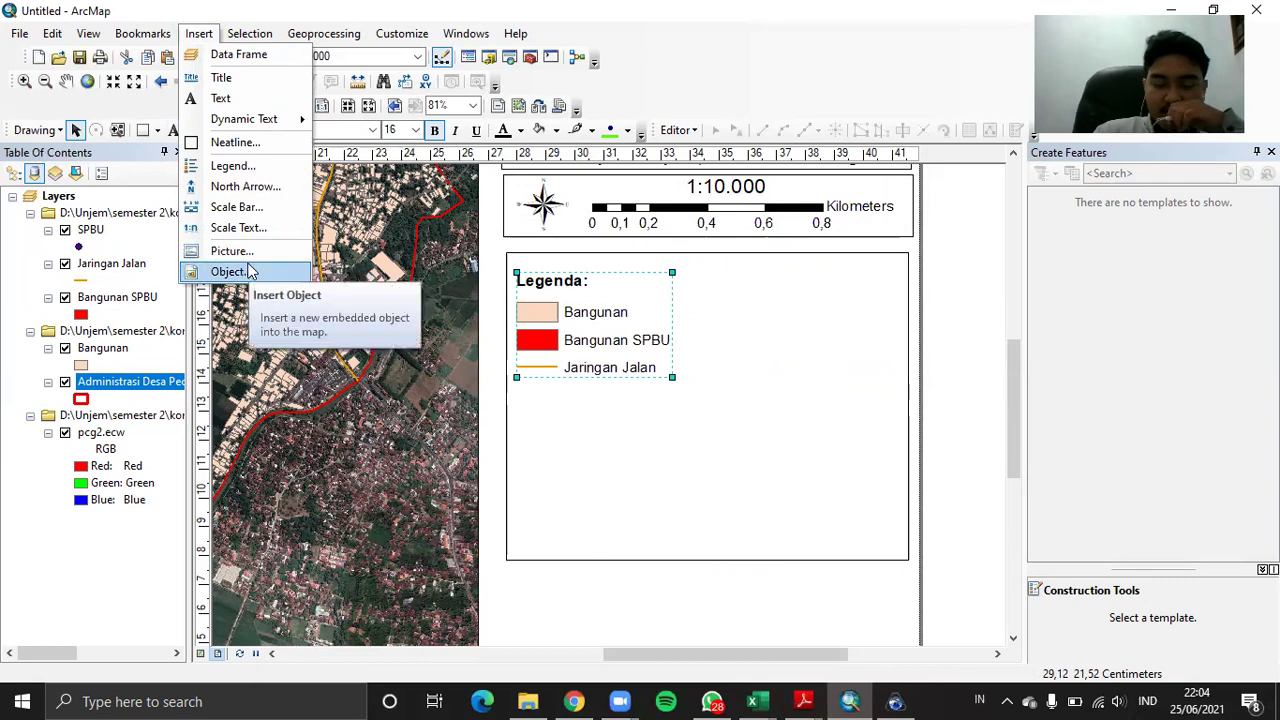
{"action": "left_click", "coordinate": [250, 166]}
{"action": "left_click", "coordinate": [495, 291]}
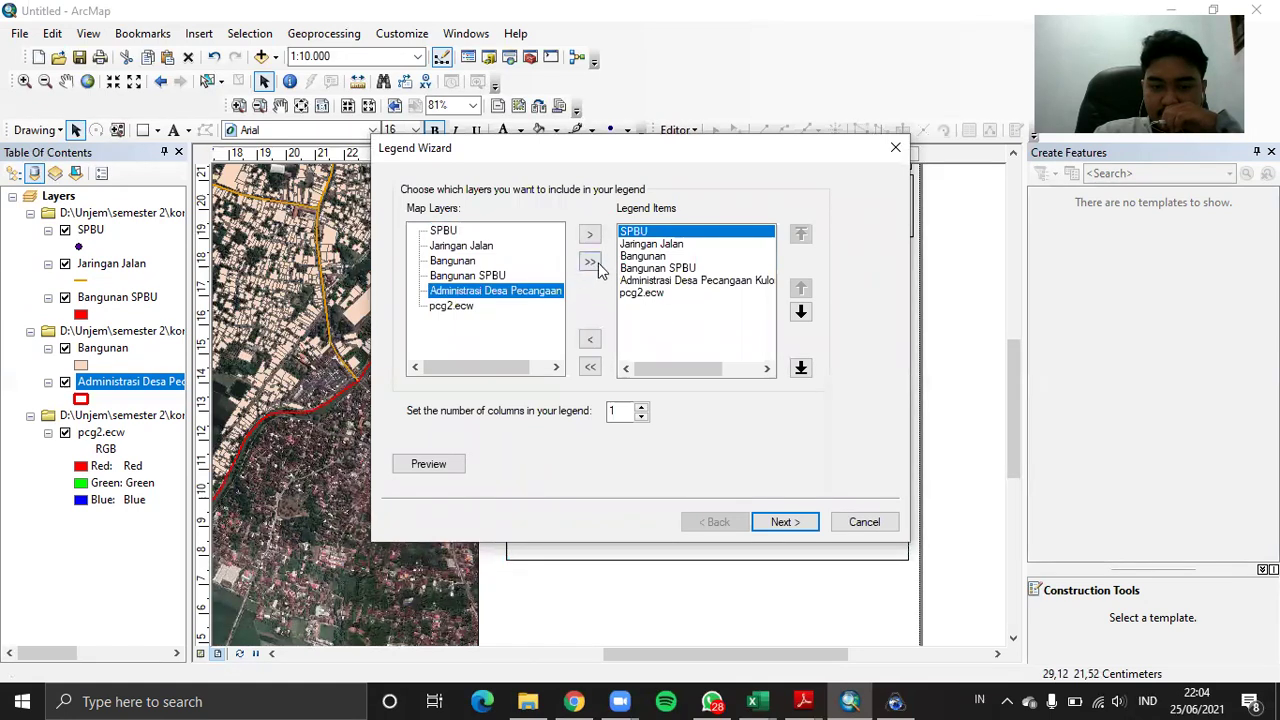
{"action": "left_click", "coordinate": [590, 368]}
{"action": "left_click", "coordinate": [540, 291]}
{"action": "left_click", "coordinate": [590, 234]}
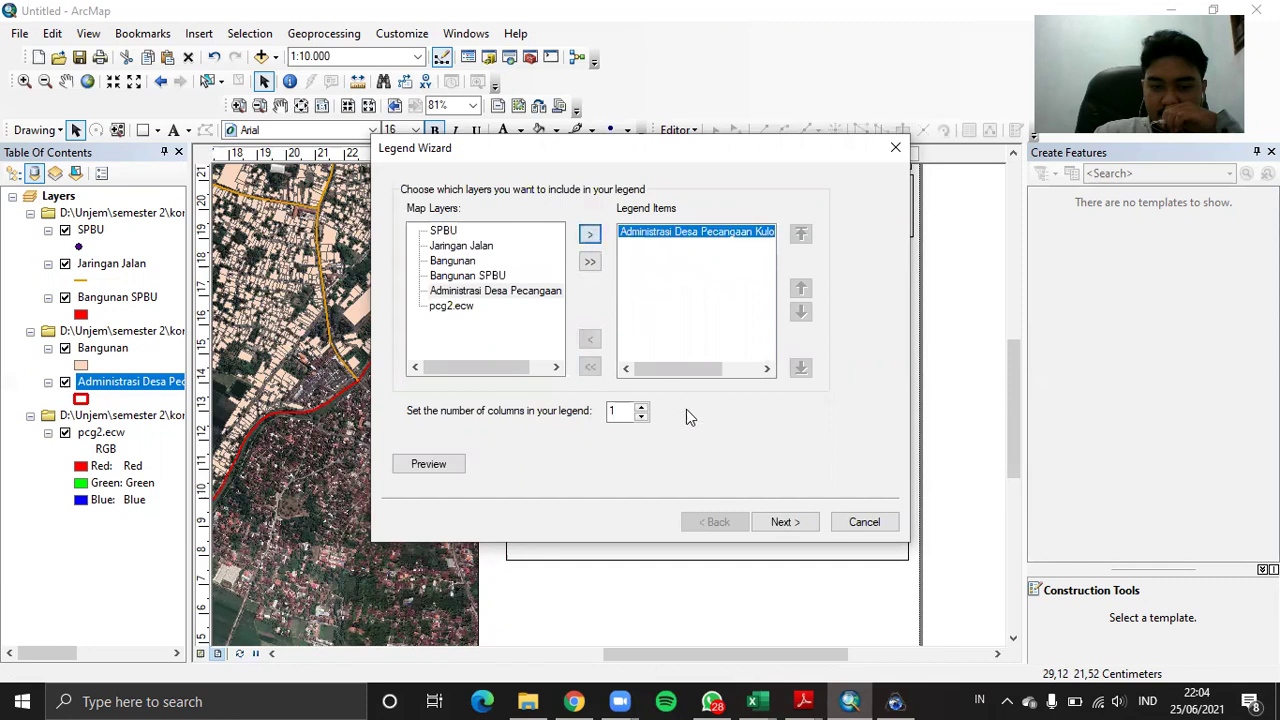
Title the legend "Batas Desa:" with a font size of 16 and create it with the default frame, patch and spacing settings
{"action": "left_click", "coordinate": [779, 524]}
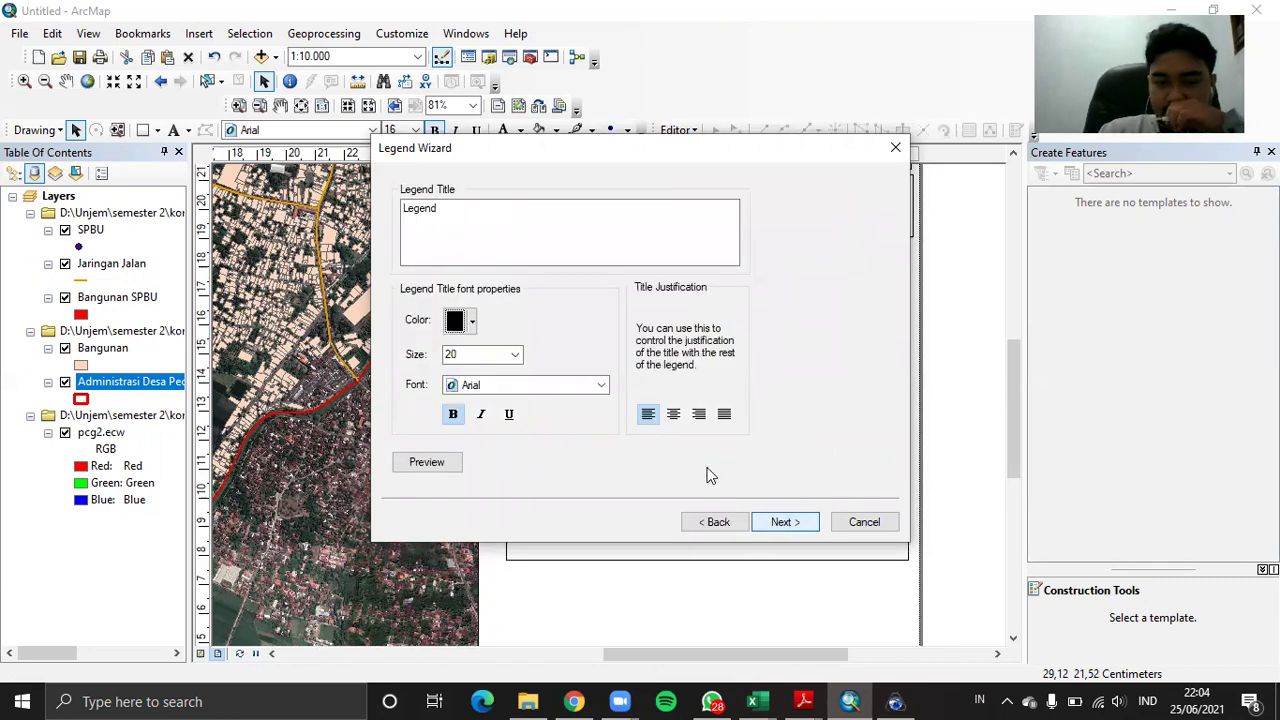
{"action": "double_click", "coordinate": [420, 209]}
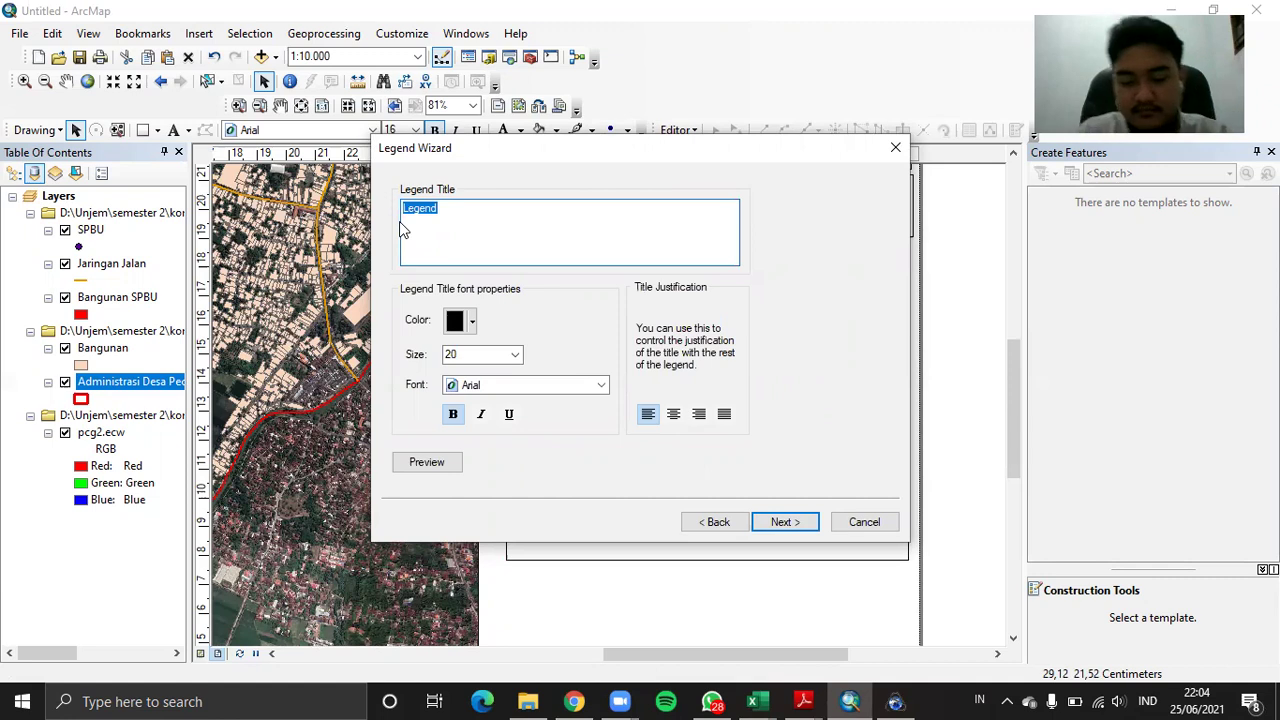
{"action": "type", "text": "Batas Desa:"}
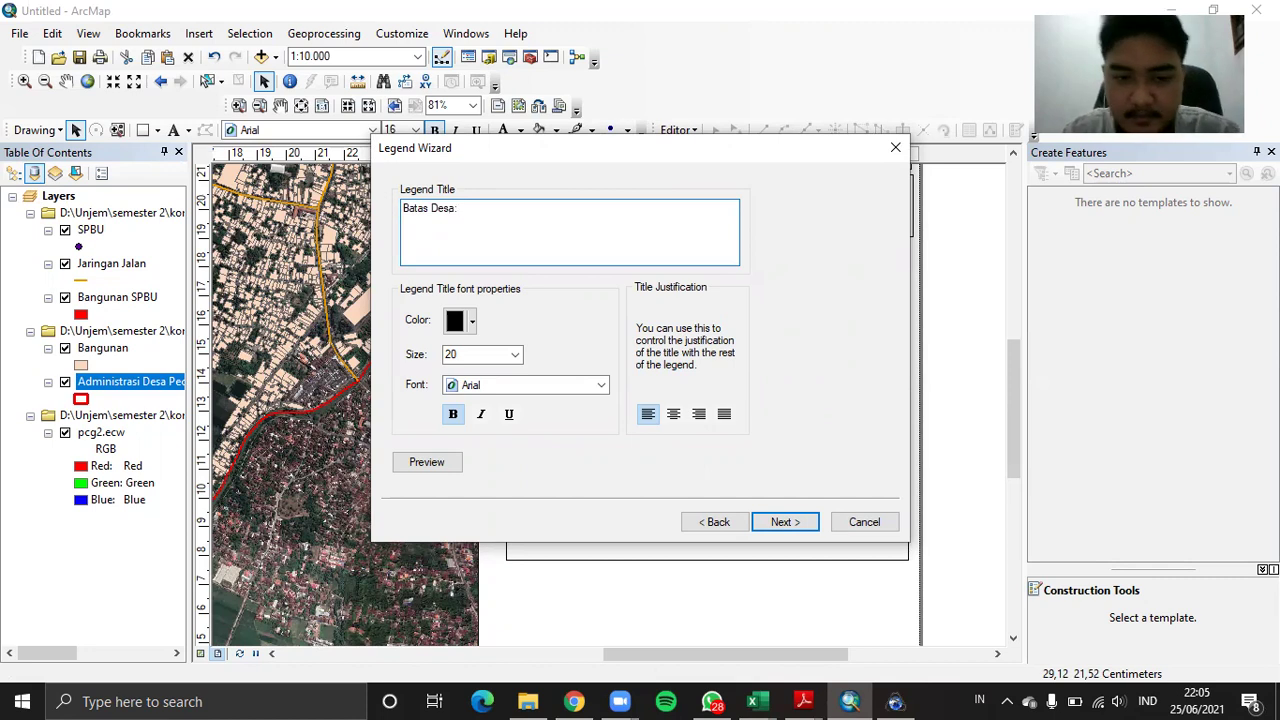
{"action": "left_click", "coordinate": [514, 354]}
{"action": "scroll", "coordinate": [484, 398], "scroll_direction": "up", "scroll_amount": 1}
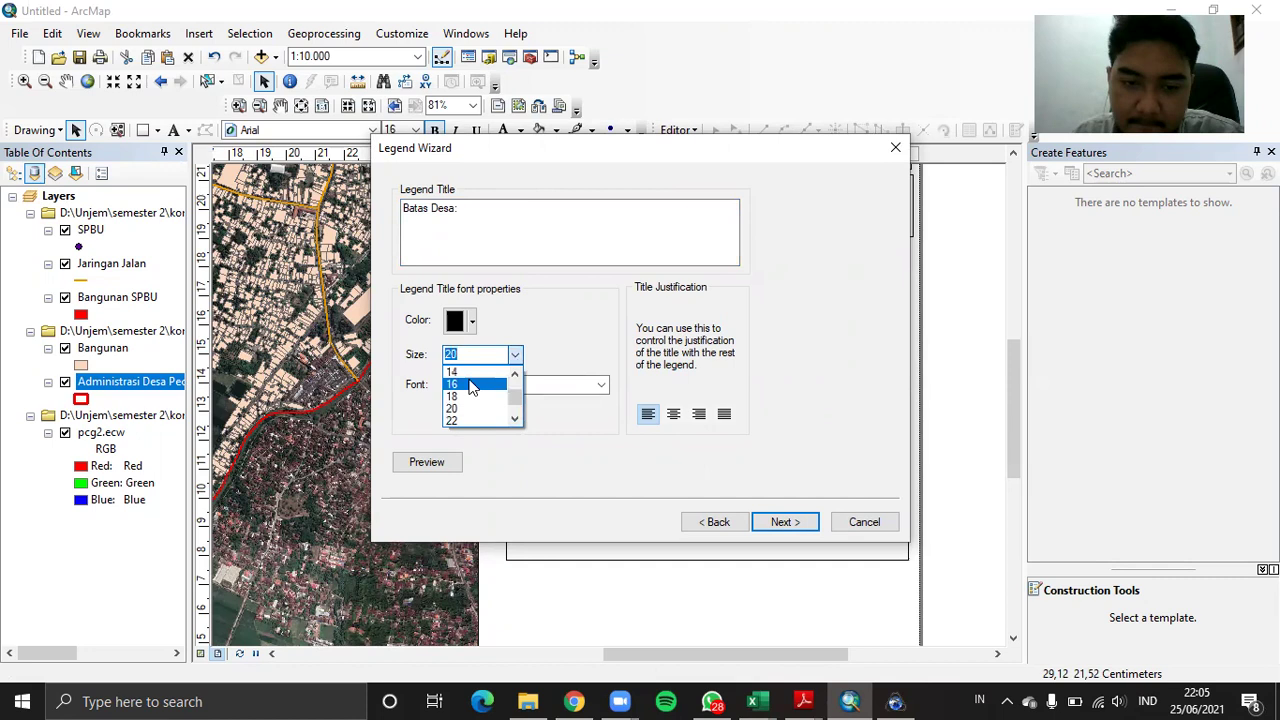
{"action": "left_click", "coordinate": [468, 385]}
{"action": "left_click", "coordinate": [771, 526]}
{"action": "left_click", "coordinate": [767, 526]}
{"action": "left_click", "coordinate": [767, 529]}
{"action": "left_click", "coordinate": [784, 522]}
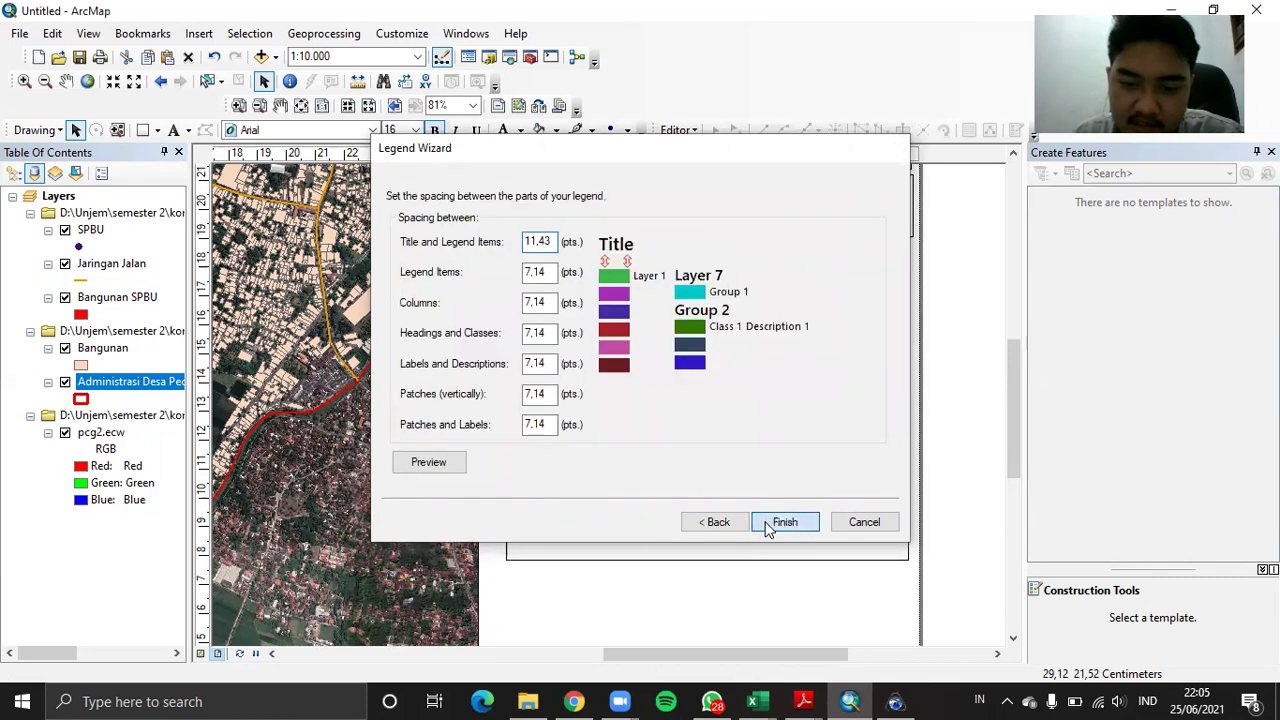
Place the Batas Desa legend below the Legenda entries and shorten the surrounding rectangle to end just beneath it
{"action": "left_click_drag", "start_coordinate": [656, 455], "coordinate": [665, 431]}
{"action": "left_click", "coordinate": [719, 508]}
{"action": "left_click_drag", "start_coordinate": [707, 560], "coordinate": [710, 460]}
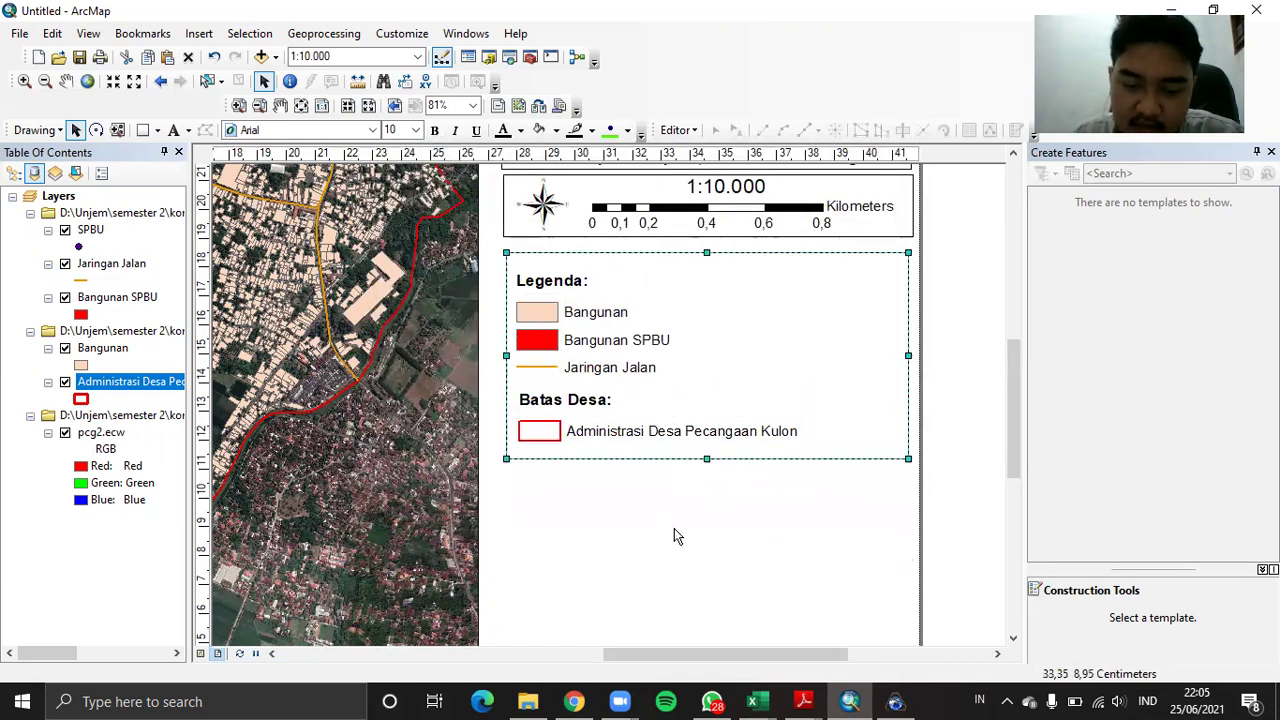
Draw a narrow rectangle about 13.8 cm wide and 1.5 cm high just below the legend box
{"action": "left_click_drag", "start_coordinate": [727, 650], "coordinate": [665, 651]}
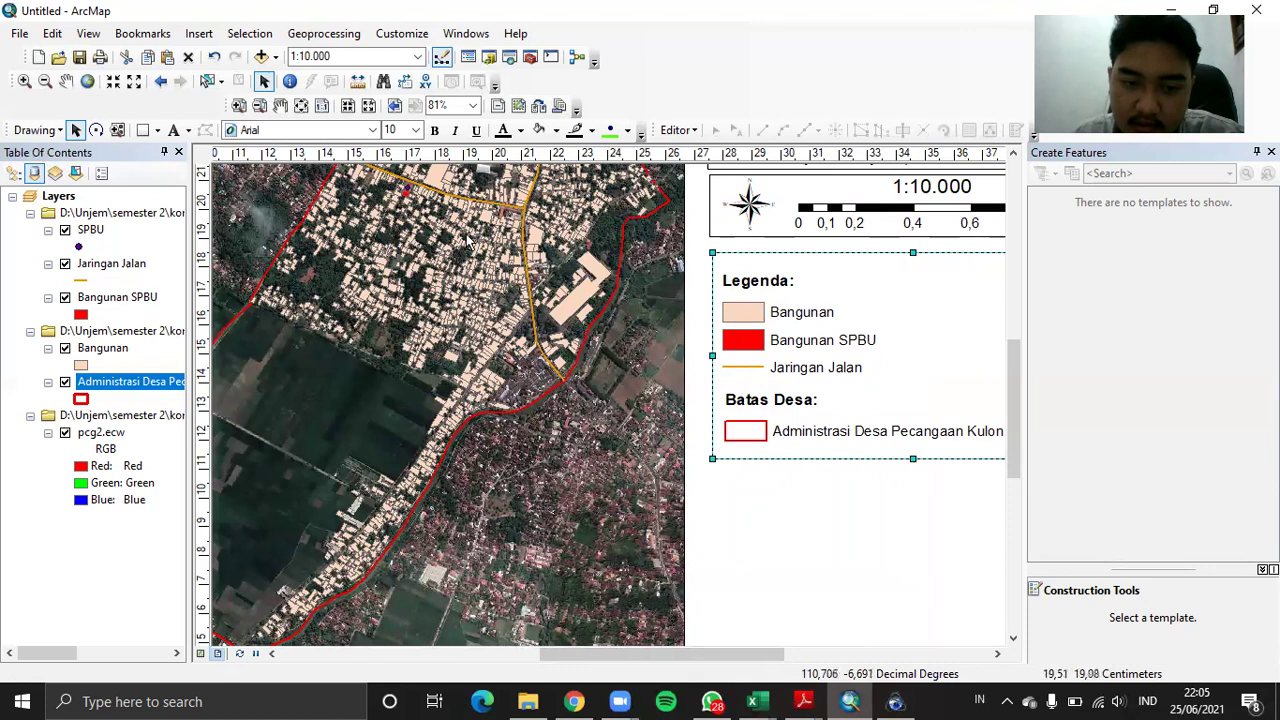
{"action": "left_click_drag", "start_coordinate": [651, 653], "coordinate": [769, 653]}
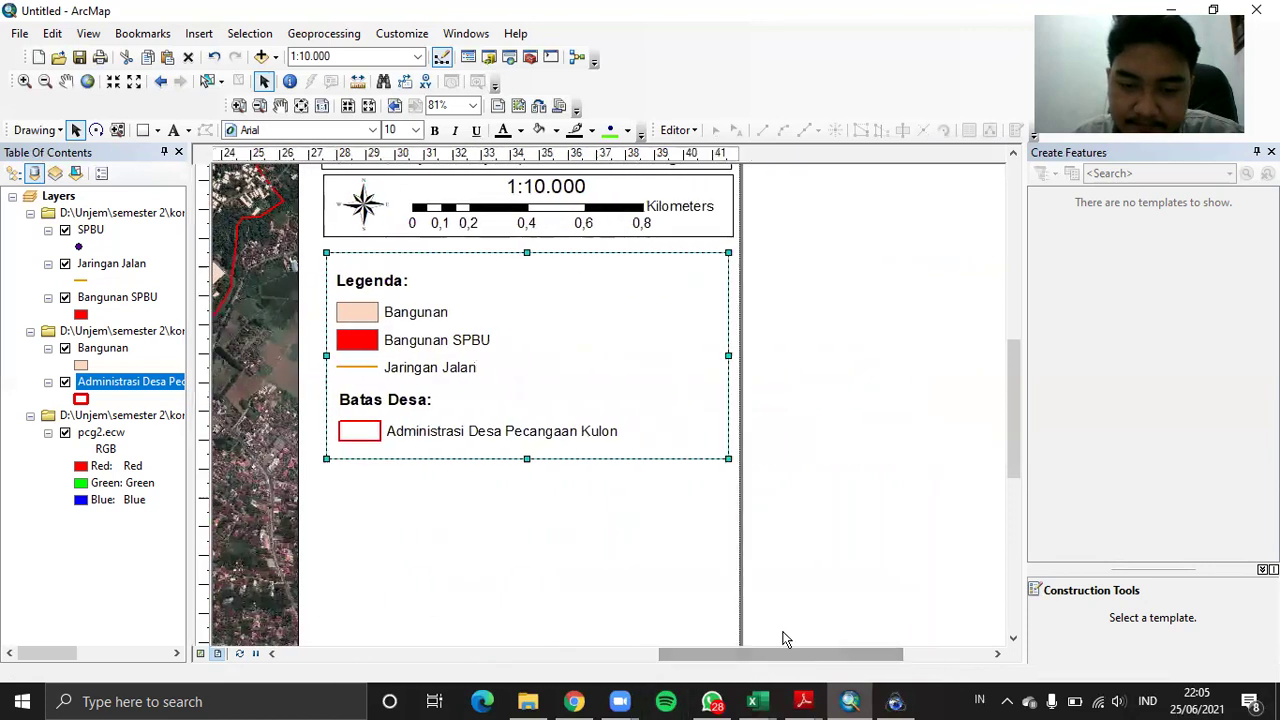
{"action": "left_click_drag", "start_coordinate": [1012, 390], "coordinate": [1016, 415]}
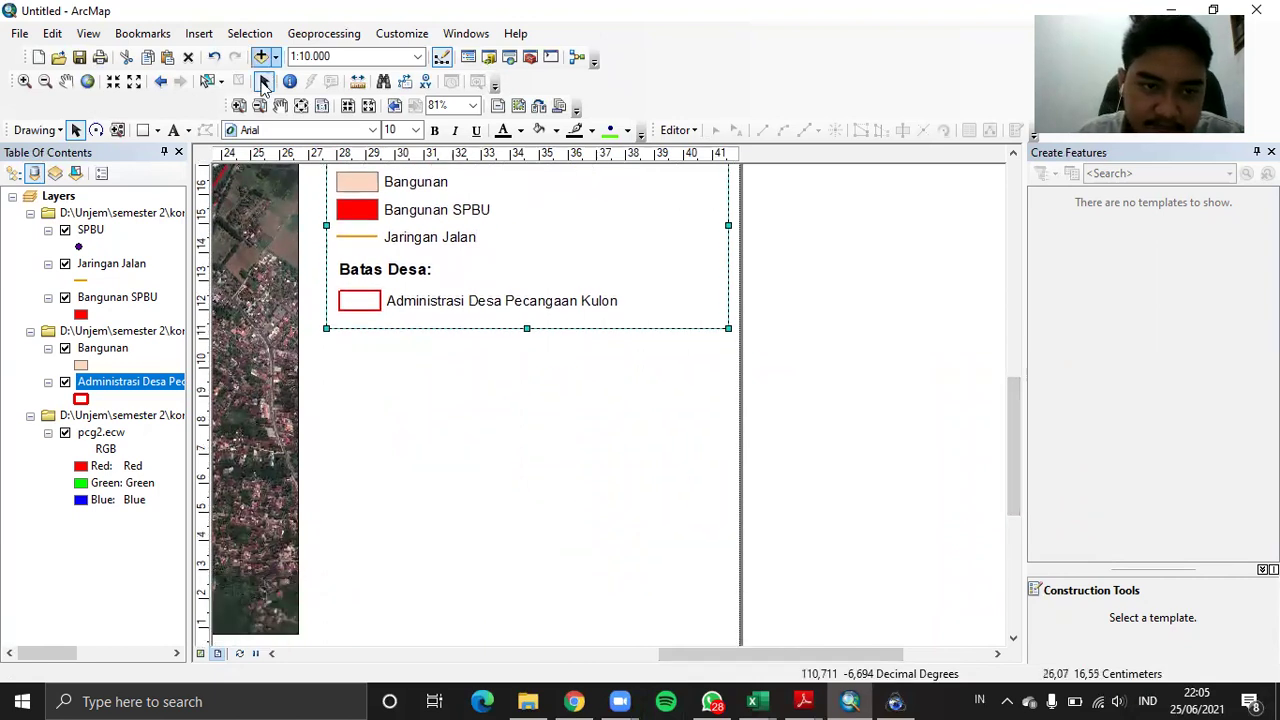
{"action": "left_click", "coordinate": [143, 130]}
{"action": "mouse_move", "coordinate": [326, 350]}
{"action": "left_mouse_down"}
{"action": "mouse_move", "coordinate": [714, 357]}
{"action": "mouse_move", "coordinate": [720, 393]}
{"action": "left_mouse_up"}
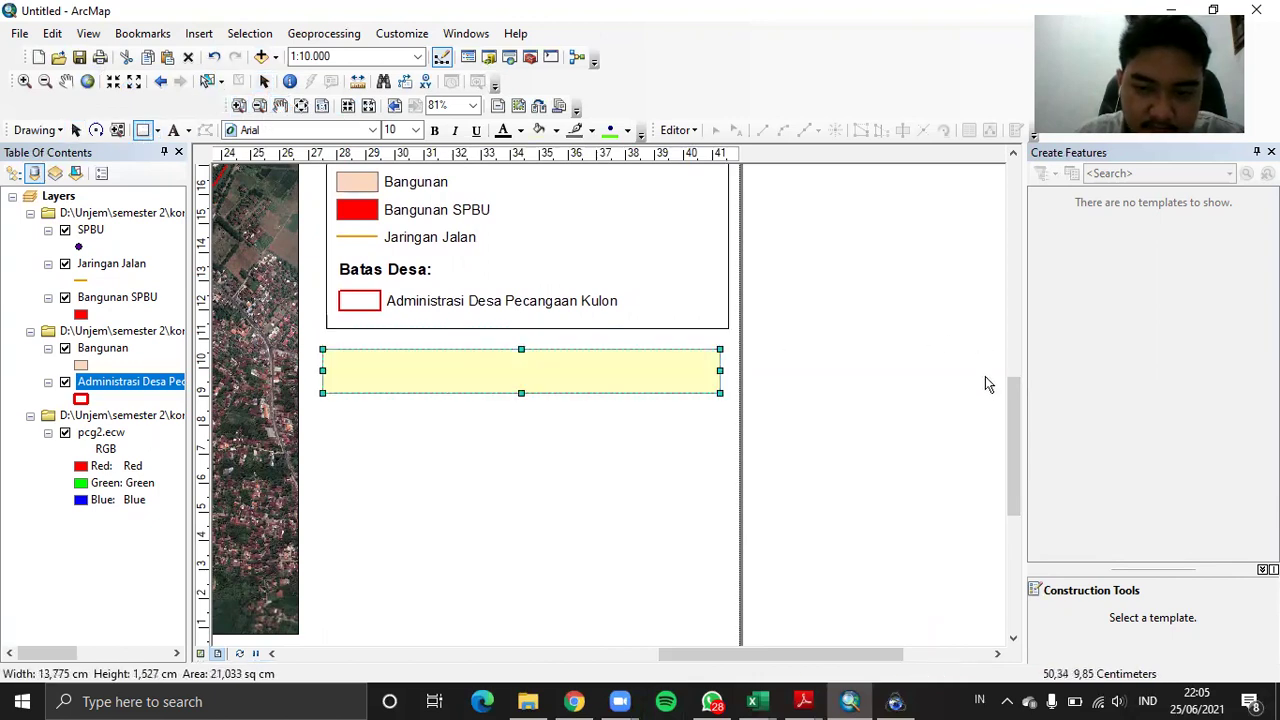
Give the narrow rectangle below the legend box no fill colour and a black outline
{"action": "mouse_move", "coordinate": [1012, 399]}
{"action": "left_mouse_down"}
{"action": "mouse_move", "coordinate": [1014, 366]}
{"action": "mouse_move", "coordinate": [1014, 386]}
{"action": "left_mouse_up"}
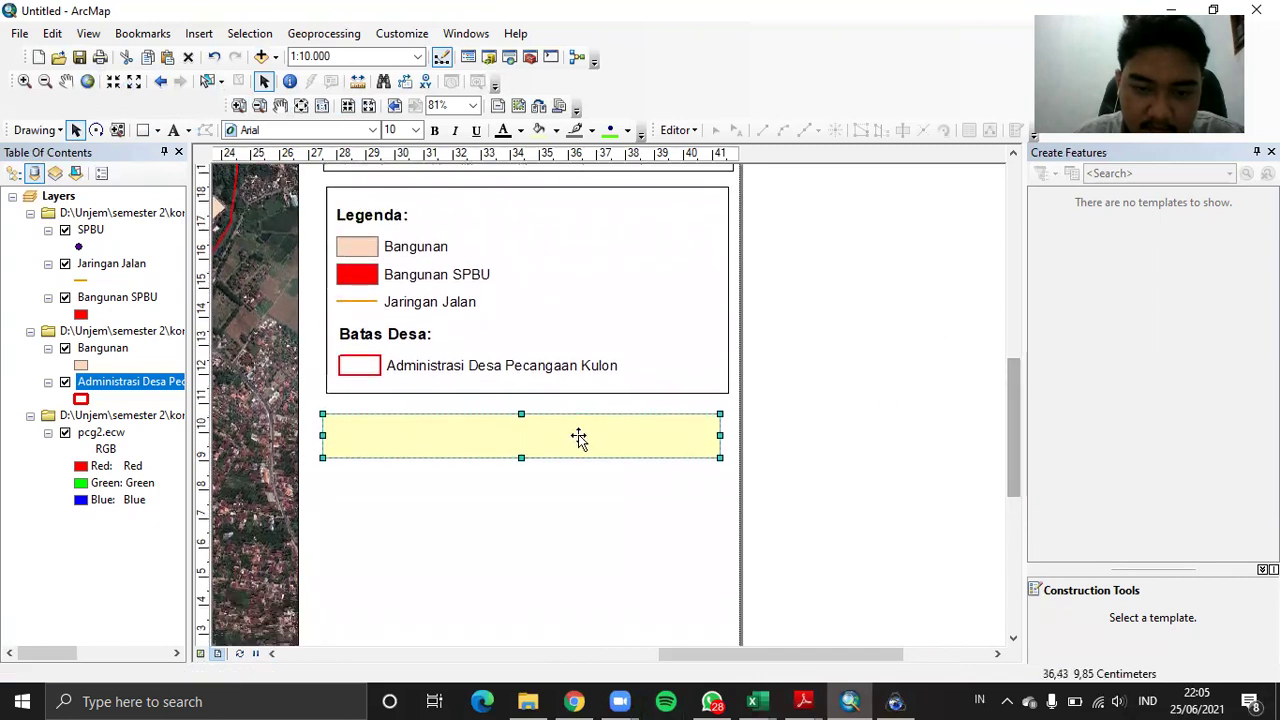
{"action": "double_click", "coordinate": [514, 428]}
{"action": "left_click", "coordinate": [584, 265]}
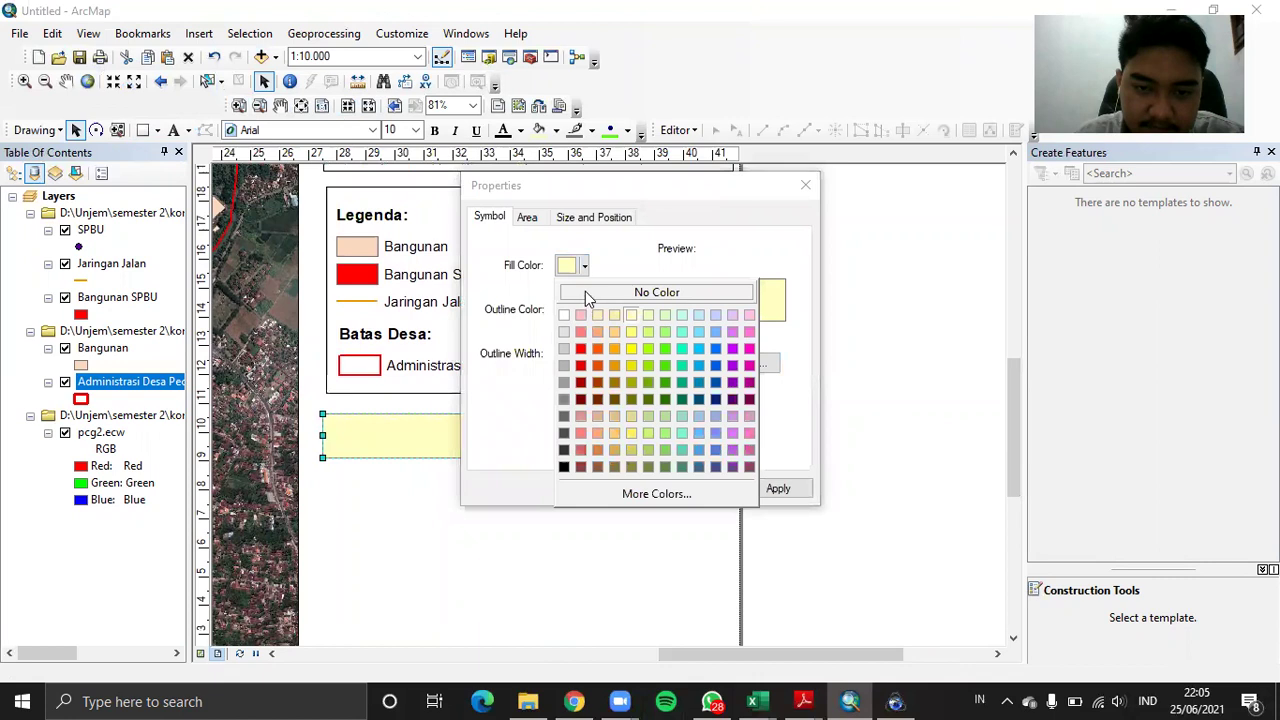
{"action": "left_click", "coordinate": [585, 293]}
{"action": "left_click", "coordinate": [583, 310]}
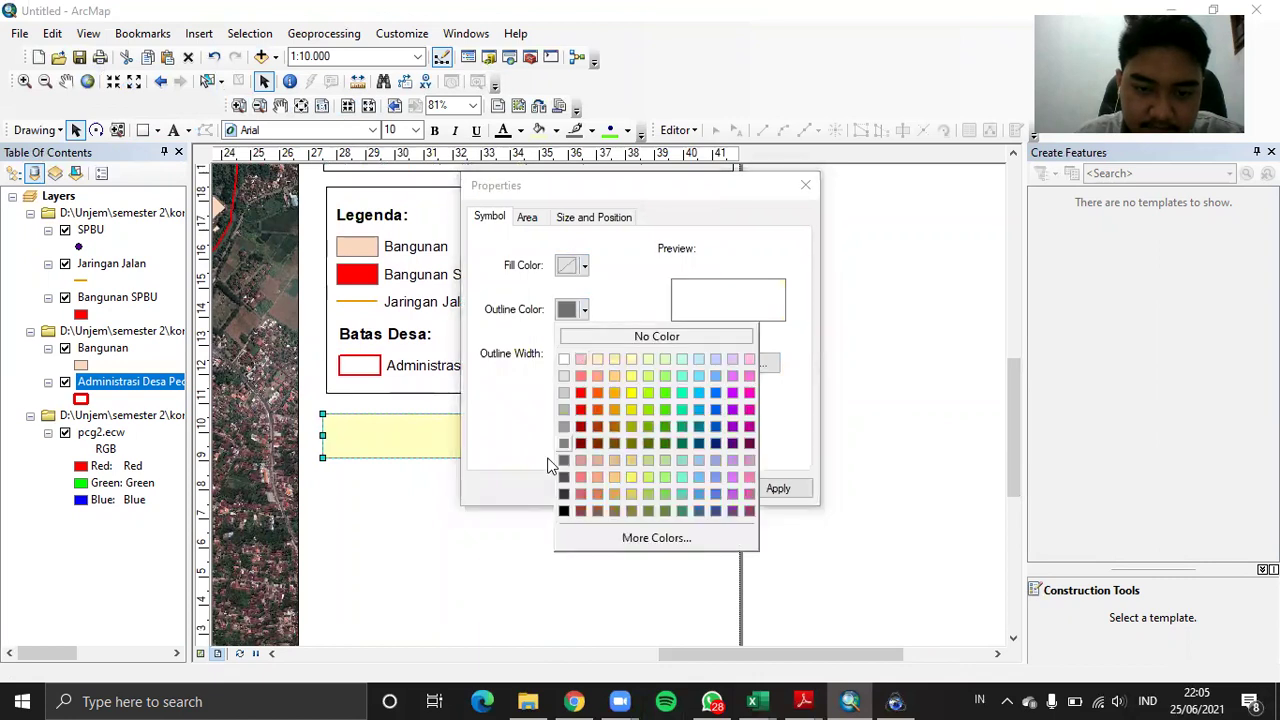
{"action": "left_click", "coordinate": [563, 511]}
{"action": "left_click", "coordinate": [610, 487]}
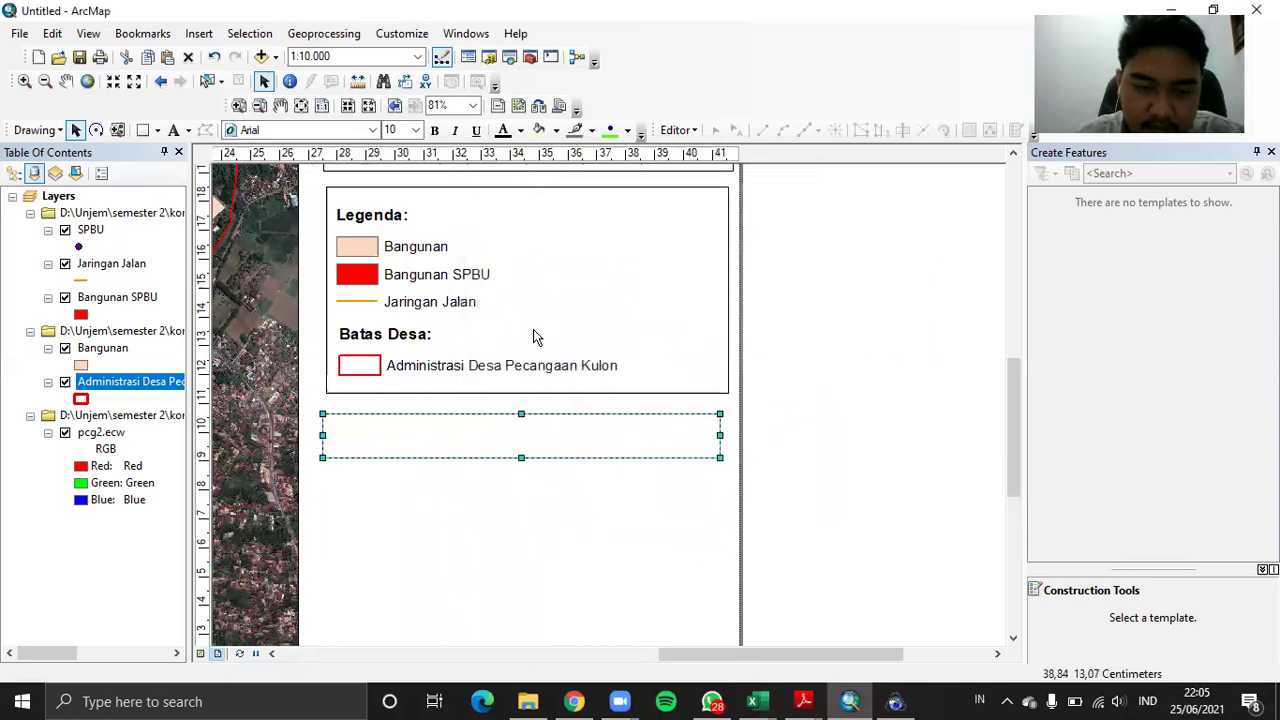
Add the text "Peta Orientasi" inside the narrow rectangle below the legend box
{"action": "left_click", "coordinate": [173, 130]}
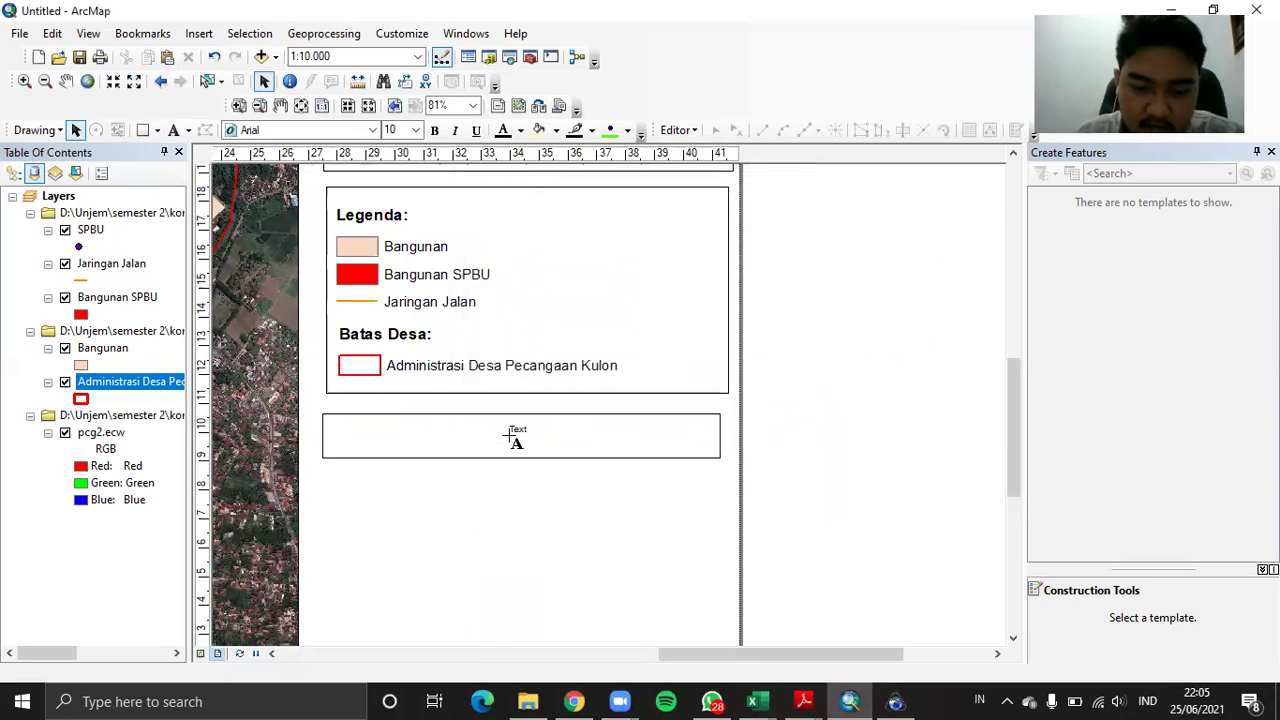
{"action": "left_click", "coordinate": [514, 437]}
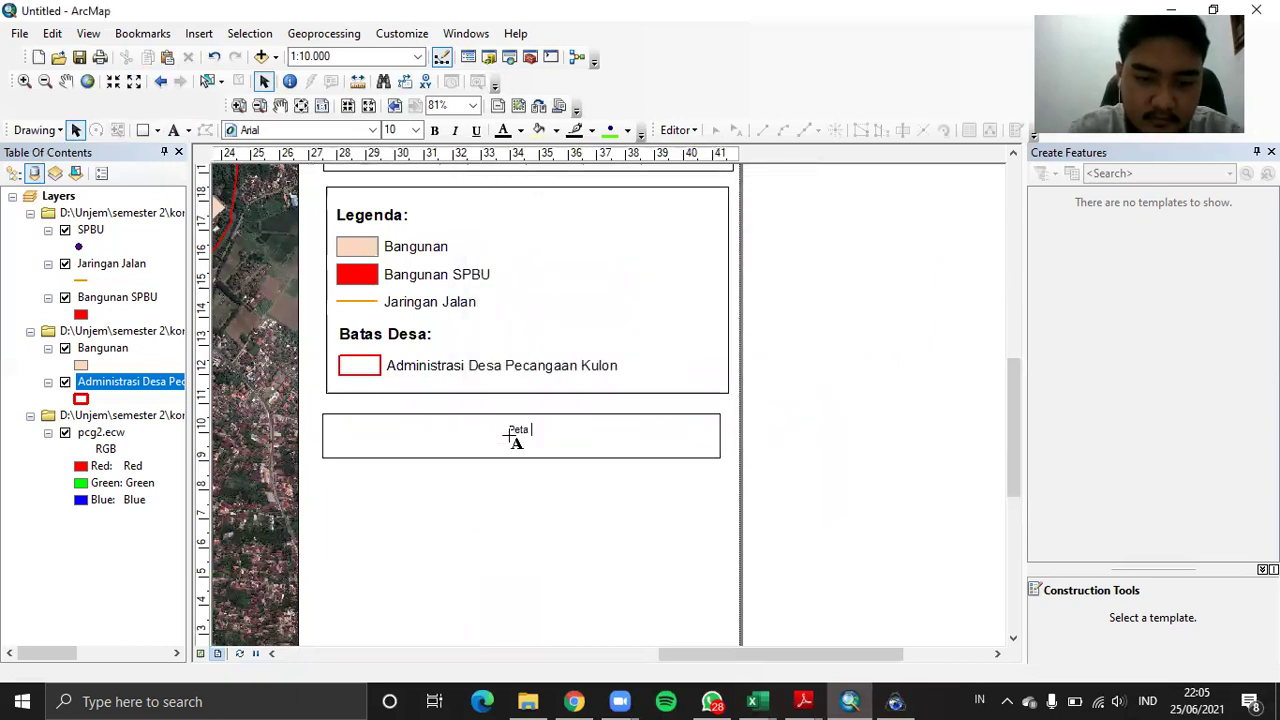
{"action": "type", "text": "Peta Orientasi"}
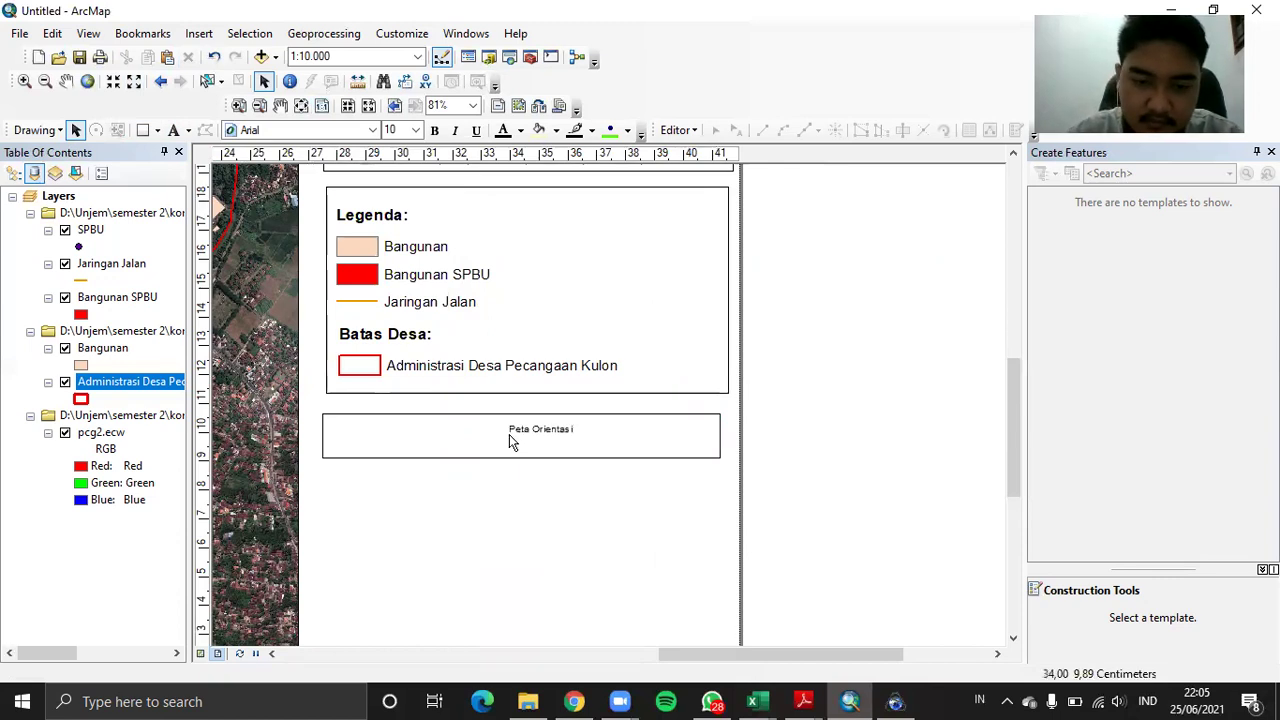
Format the Peta Orientasi text as bold with a font size of 16
{"action": "double_click", "coordinate": [517, 434]}
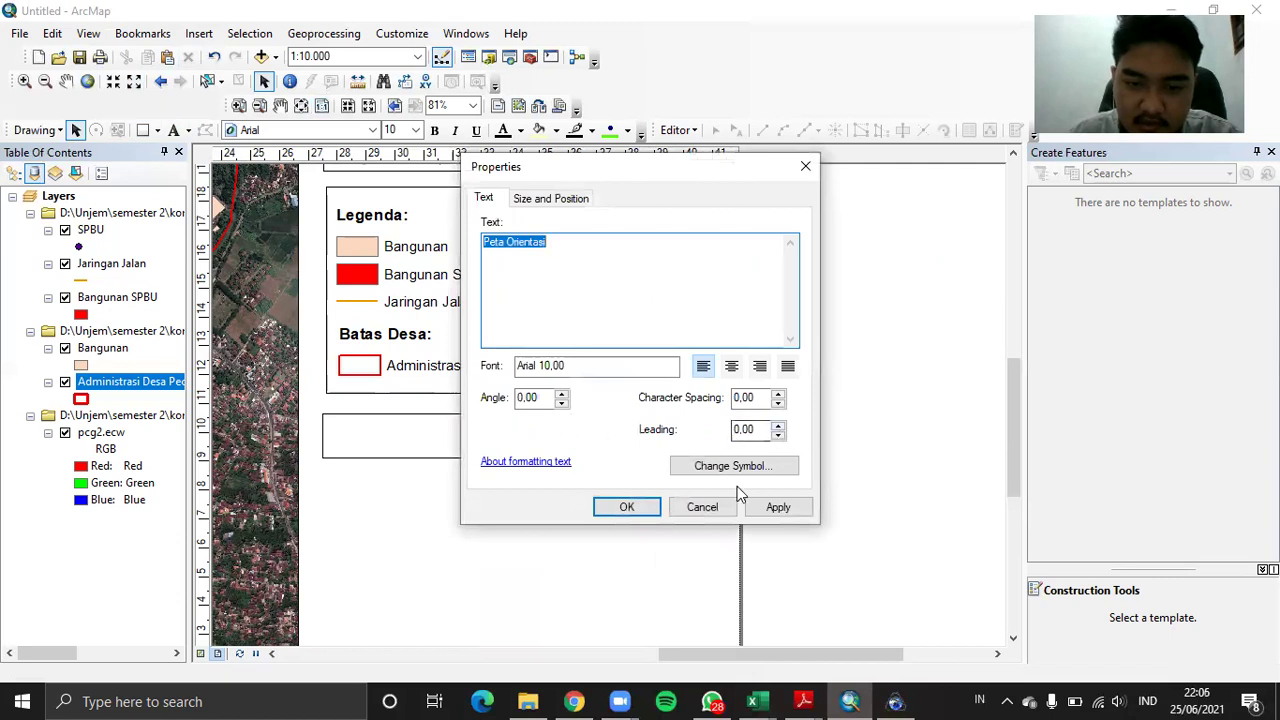
{"action": "left_click", "coordinate": [744, 463]}
{"action": "left_click", "coordinate": [777, 370]}
{"action": "left_click", "coordinate": [798, 340]}
{"action": "left_click", "coordinate": [822, 340]}
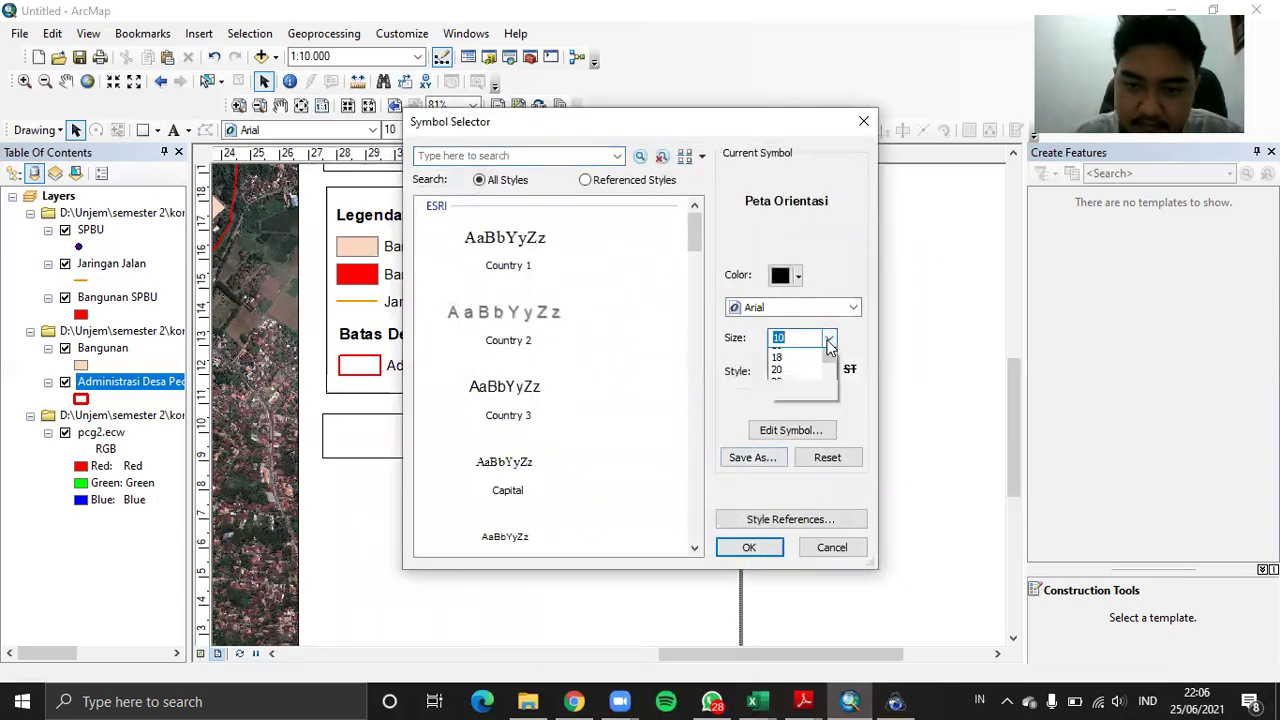
{"action": "left_click", "coordinate": [779, 410]}
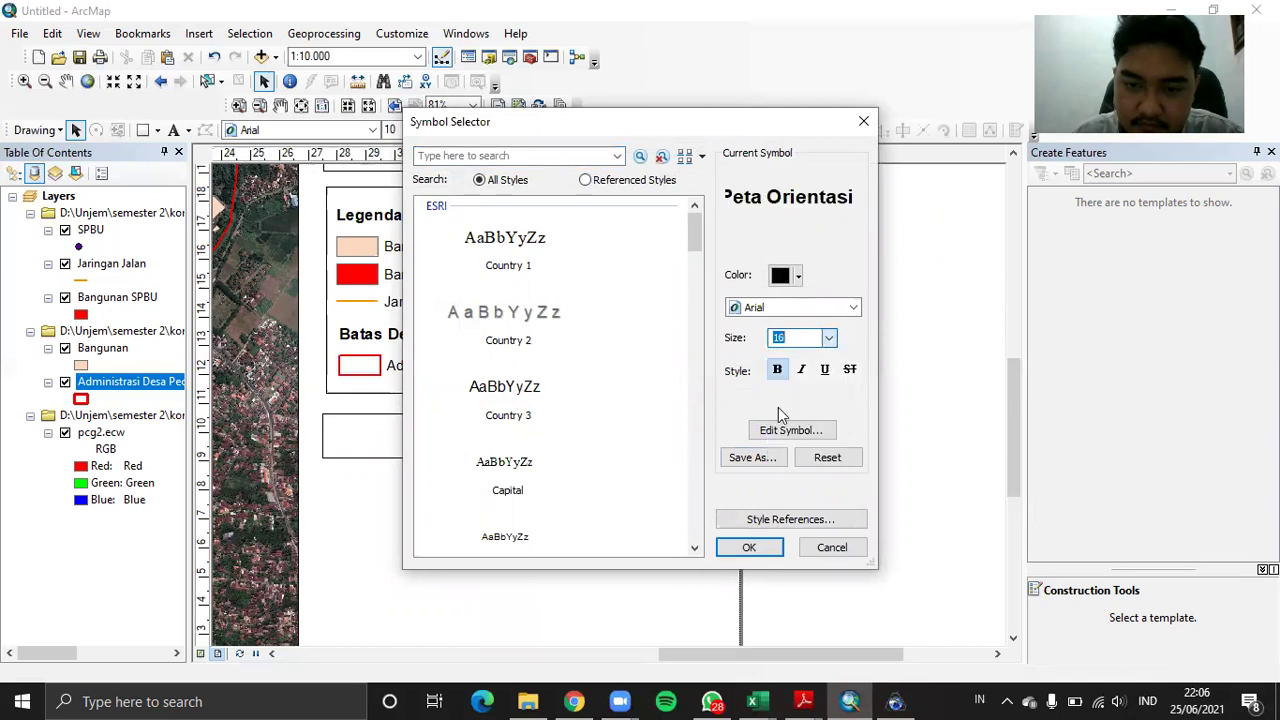
{"action": "left_click", "coordinate": [749, 548]}
{"action": "left_click", "coordinate": [620, 508]}
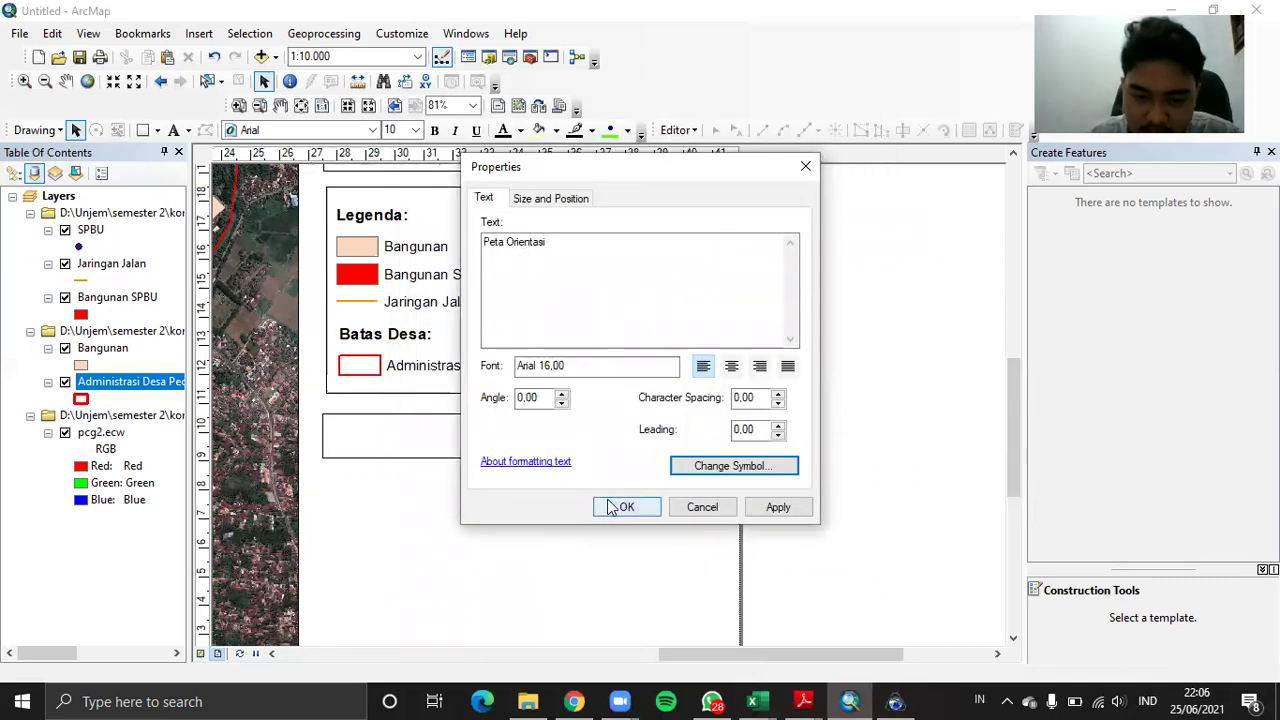
Move the Peta Orientasi text and its rectangle up beneath the legend box, and resize the rectangle to fit the text and match the legend box's width
{"action": "left_click_drag", "start_coordinate": [551, 432], "coordinate": [520, 400]}
{"action": "left_click", "coordinate": [500, 415]}
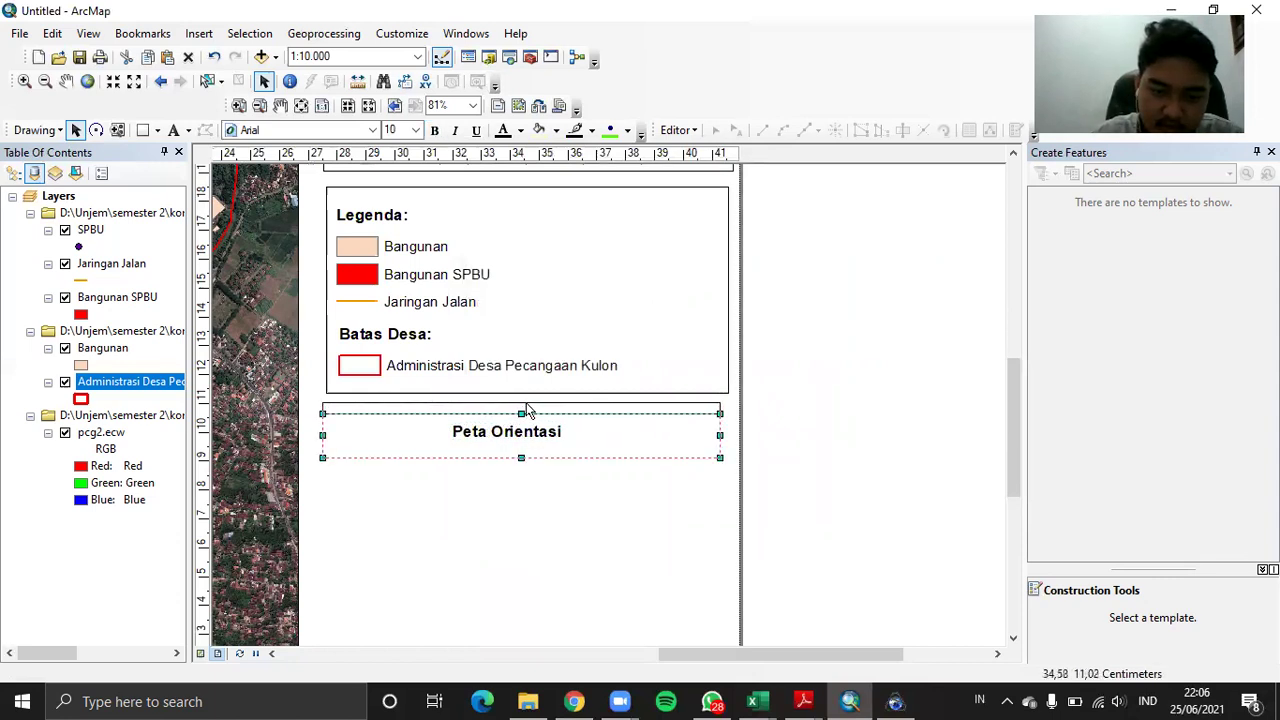
{"action": "left_click", "coordinate": [520, 436]}
{"action": "left_click_drag", "start_coordinate": [533, 420], "coordinate": [550, 408]}
{"action": "left_click", "coordinate": [524, 440]}
{"action": "left_click_drag", "start_coordinate": [521, 457], "coordinate": [520, 438]}
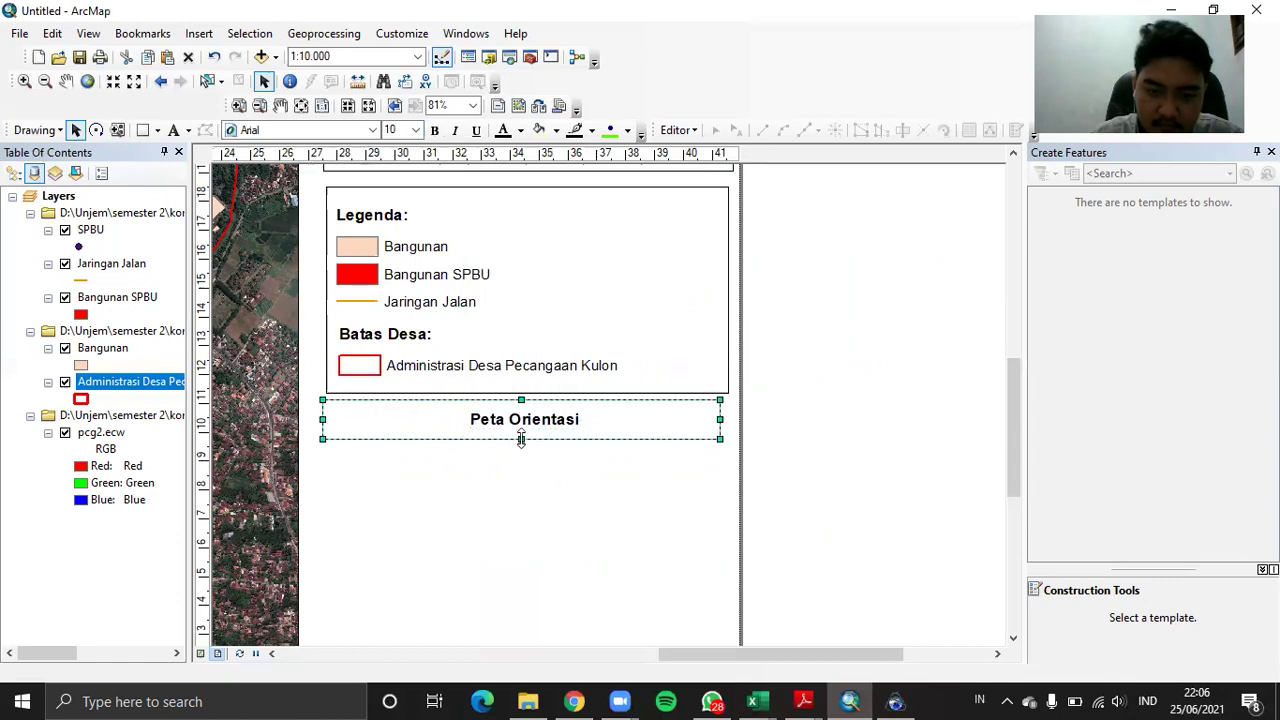
{"action": "left_click_drag", "start_coordinate": [721, 420], "coordinate": [727, 420]}
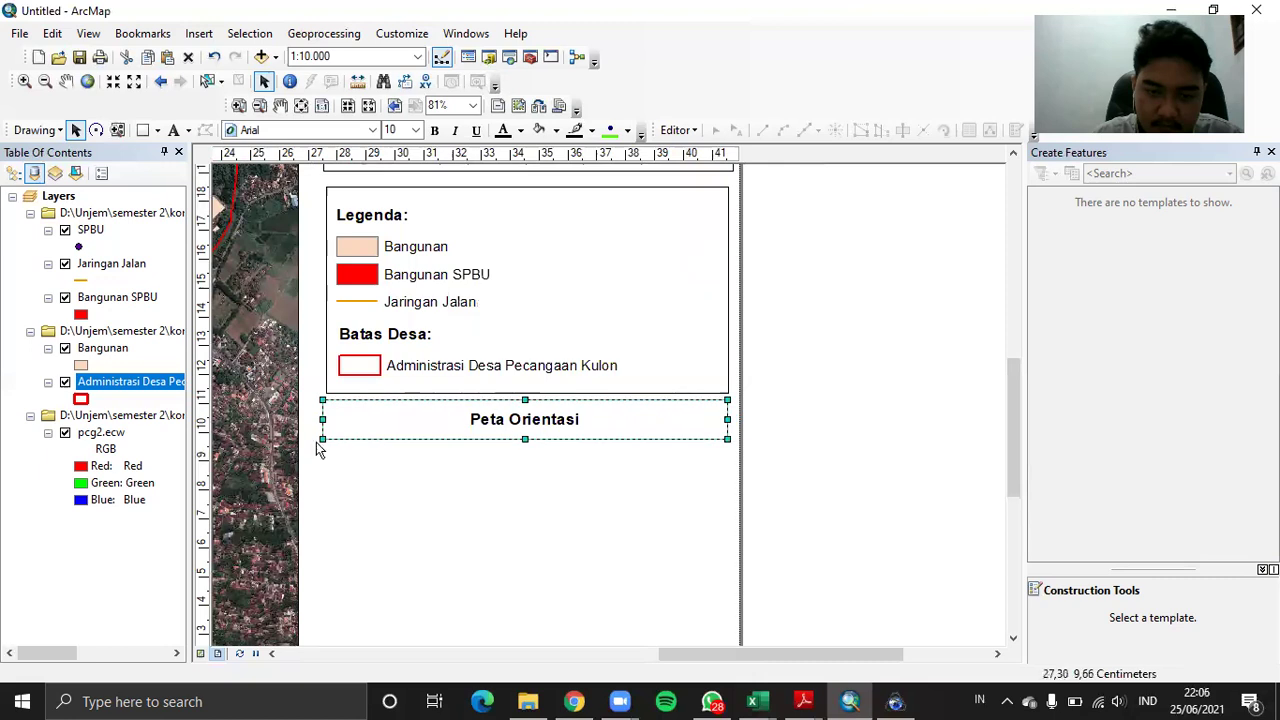
{"action": "left_click_drag", "start_coordinate": [322, 421], "coordinate": [329, 420]}
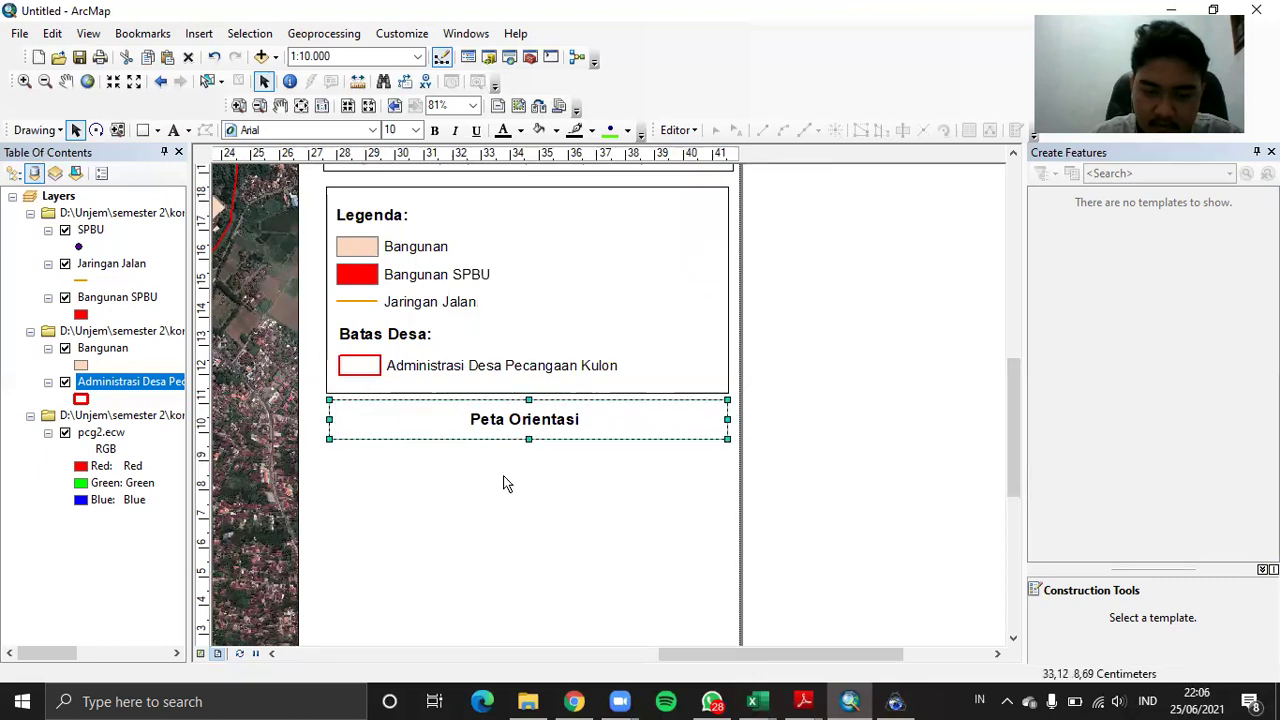
Draw a rectangle about 13.9 by 6.1 cm directly below the Peta Orientasi heading and place a new data frame inside it
{"action": "left_click", "coordinate": [143, 130]}
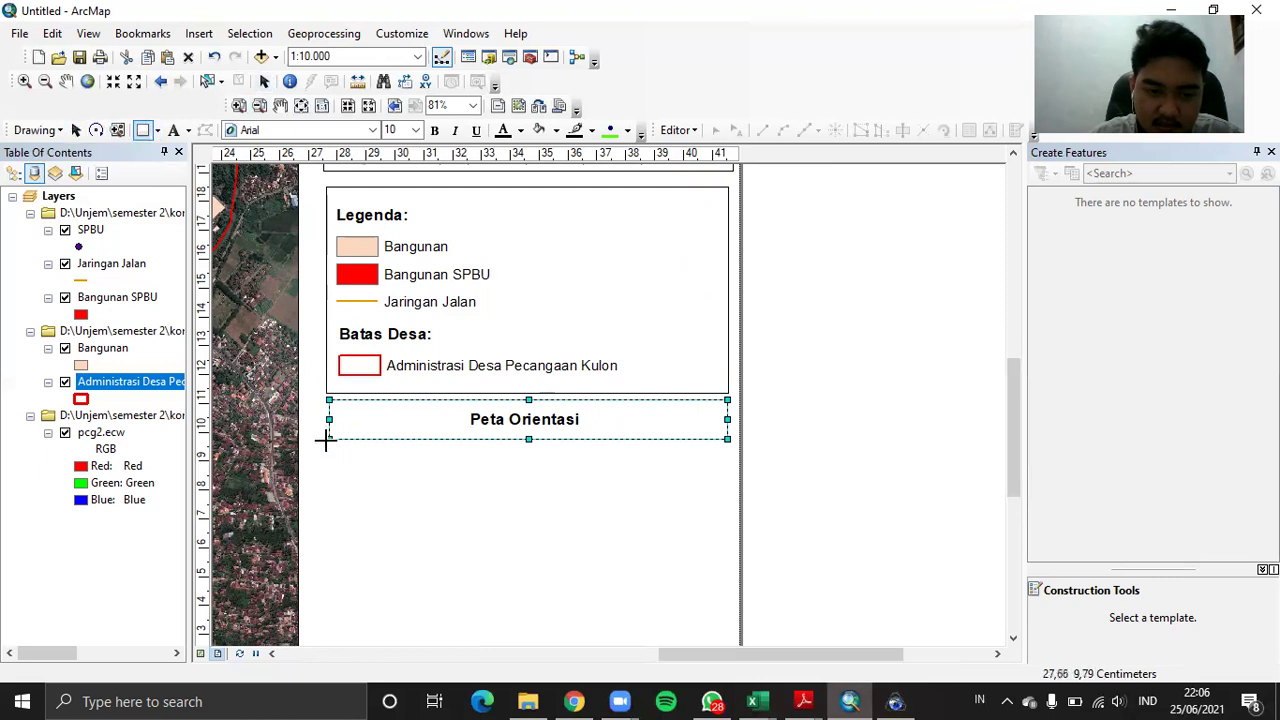
{"action": "mouse_move", "coordinate": [326, 440]}
{"action": "left_mouse_down"}
{"action": "mouse_move", "coordinate": [714, 437]}
{"action": "mouse_move", "coordinate": [726, 446]}
{"action": "mouse_move", "coordinate": [728, 618]}
{"action": "left_mouse_up"}
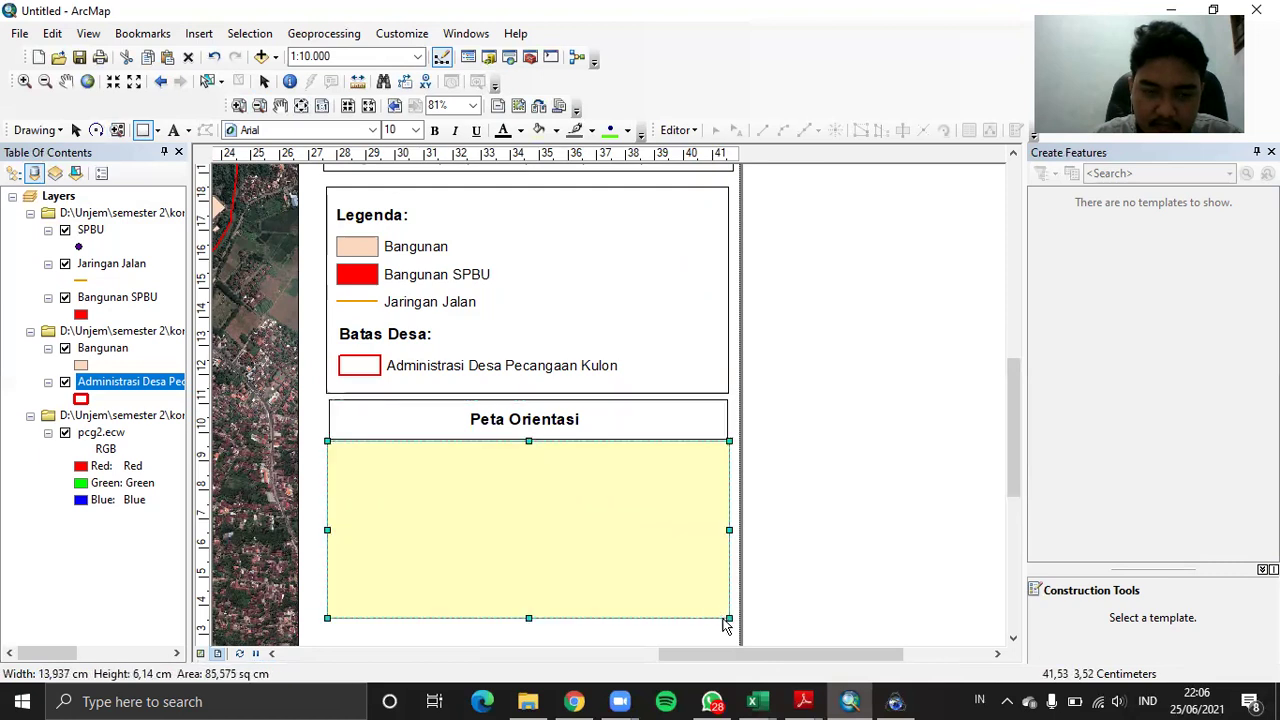
{"action": "left_click", "coordinate": [199, 33]}
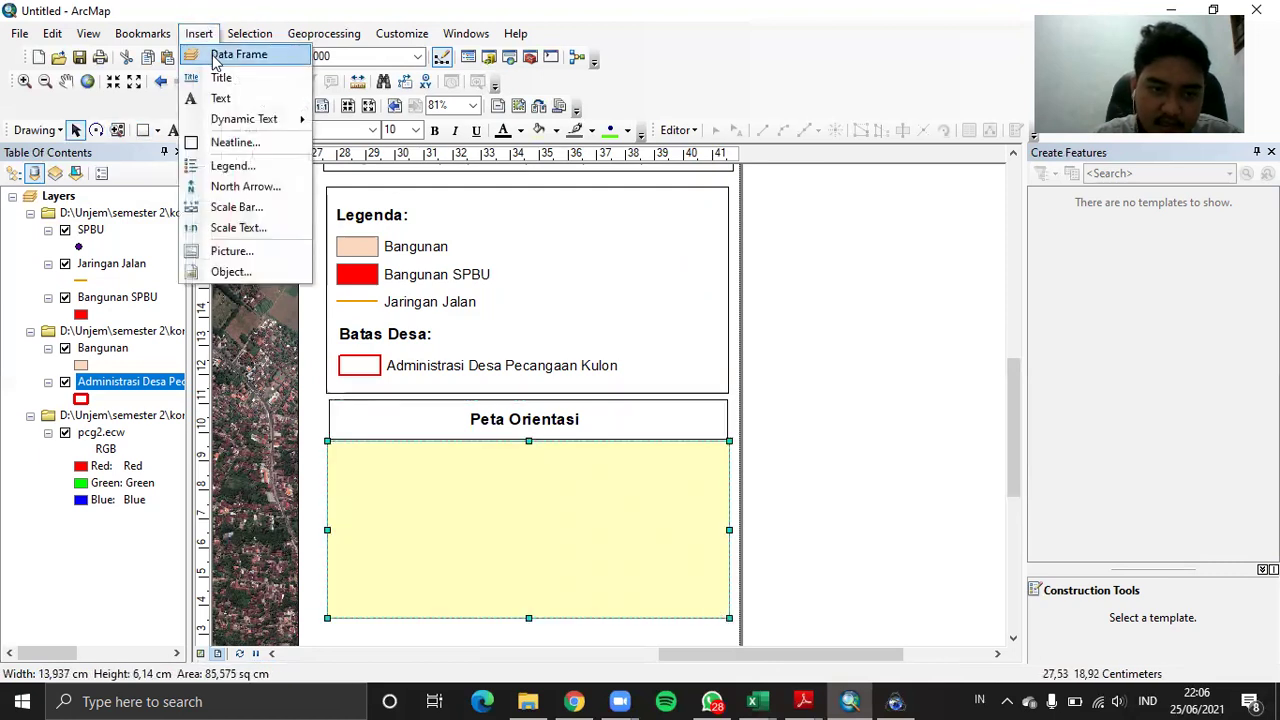
{"action": "left_click", "coordinate": [211, 52]}
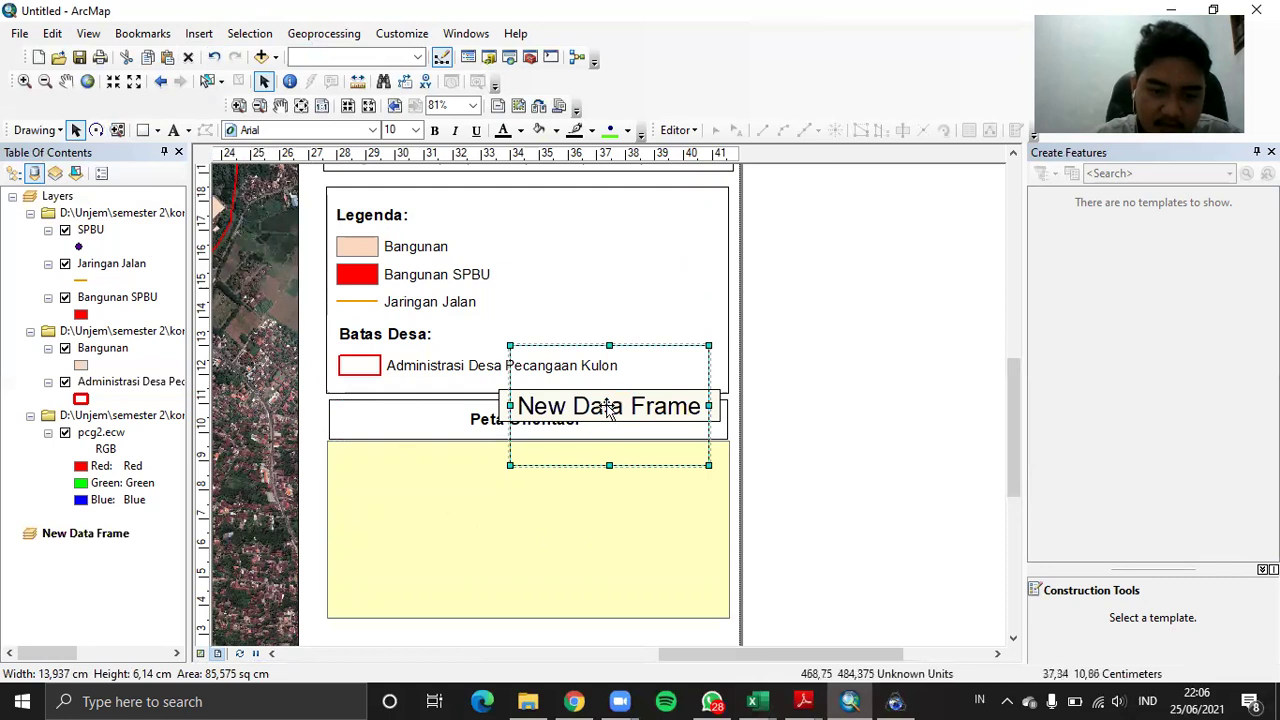
{"action": "left_click_drag", "start_coordinate": [600, 387], "coordinate": [526, 499]}
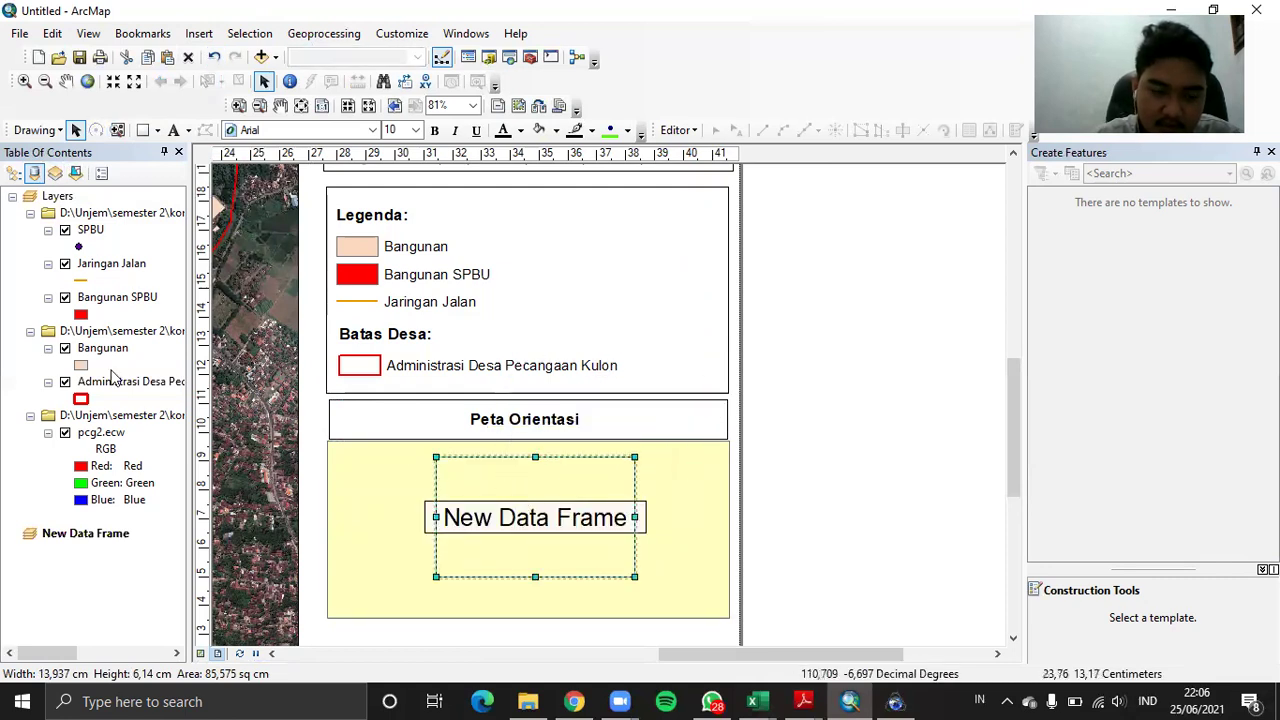
Give the large rectangle below the Peta Orientasi heading no fill and a black outline
{"action": "double_click", "coordinate": [360, 526]}
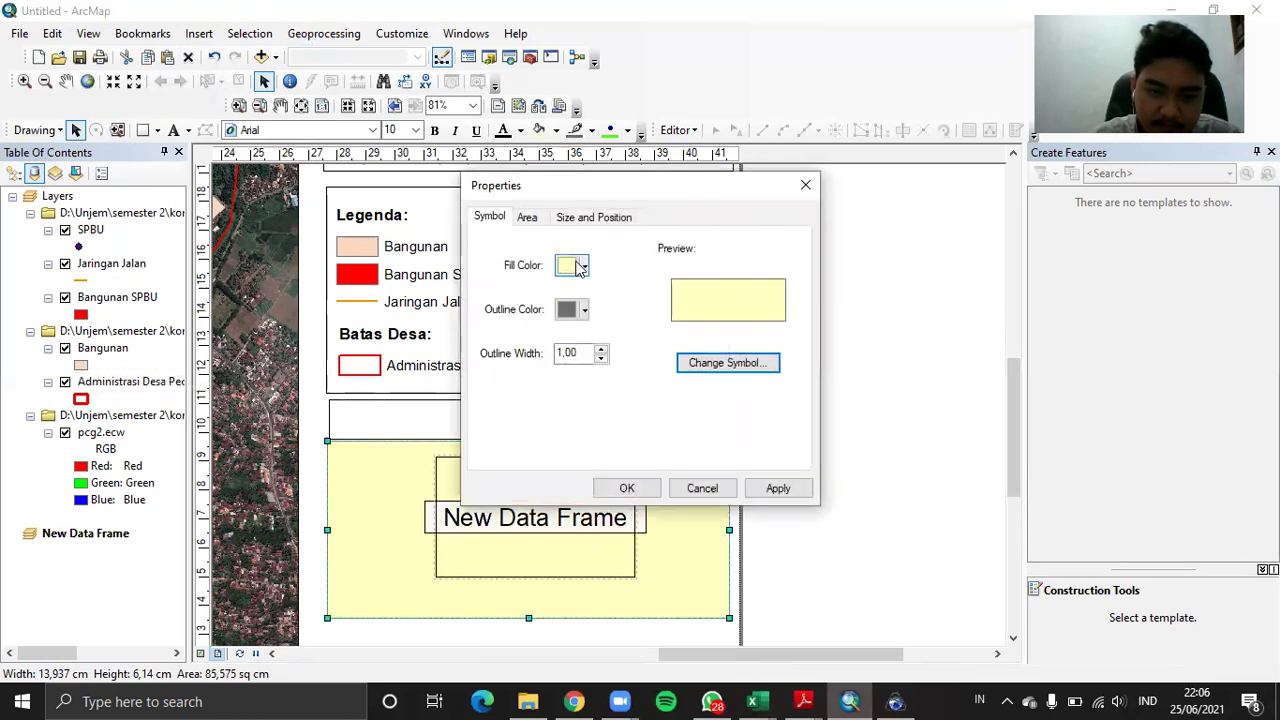
{"action": "left_click", "coordinate": [580, 266]}
{"action": "left_click", "coordinate": [587, 294]}
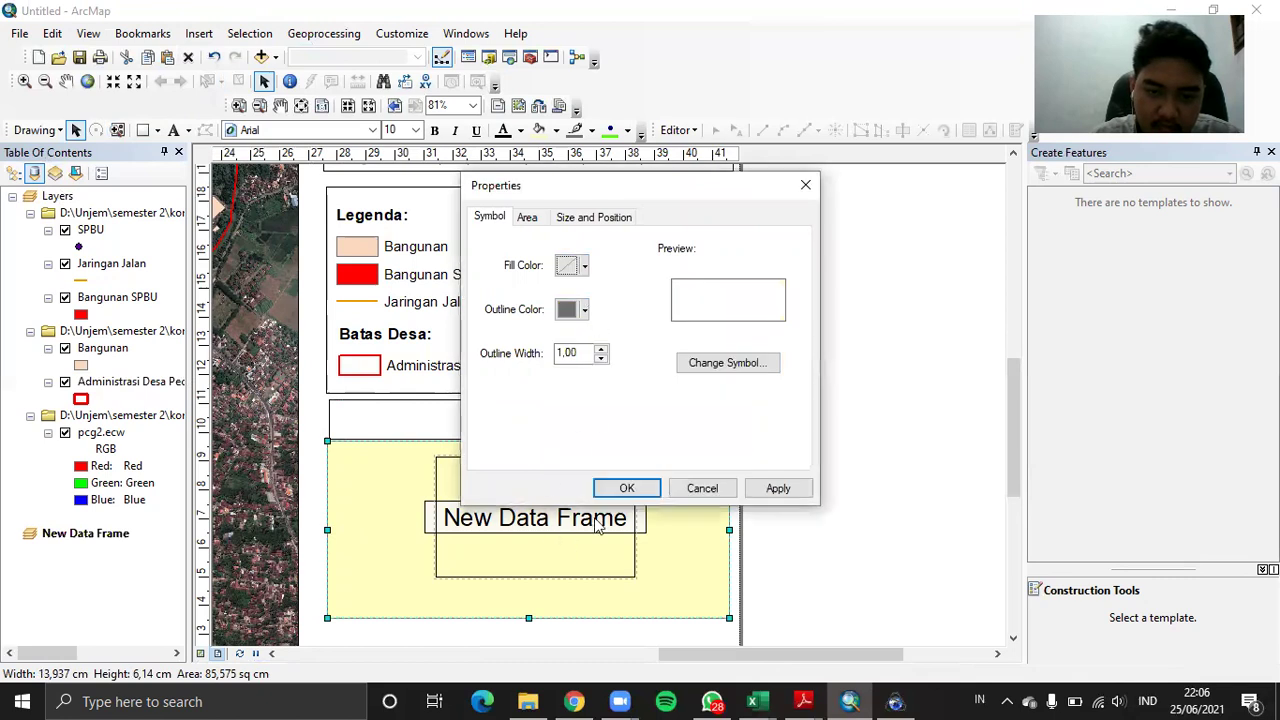
{"action": "left_click", "coordinate": [580, 309]}
{"action": "left_click", "coordinate": [566, 514]}
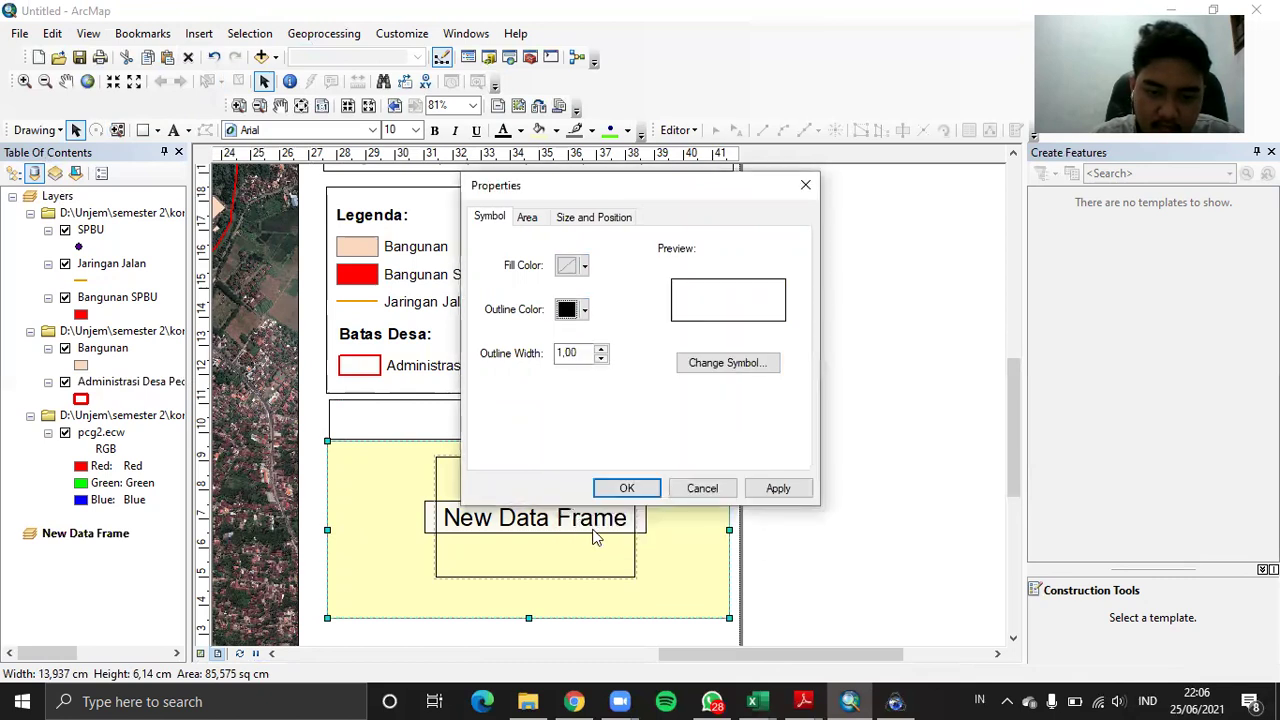
{"action": "left_click", "coordinate": [624, 486]}
Enlarge the new data frame slightly and reposition it inside the rectangle below the Peta Orientasi heading
{"action": "left_click", "coordinate": [605, 553]}
{"action": "left_click_drag", "start_coordinate": [636, 579], "coordinate": [652, 605]}
{"action": "left_click_drag", "start_coordinate": [537, 514], "coordinate": [509, 483]}
Add the ADMINISTRASIDESA_AR_25K.shp shapefile to the new data frame
{"action": "right_click", "coordinate": [85, 533]}
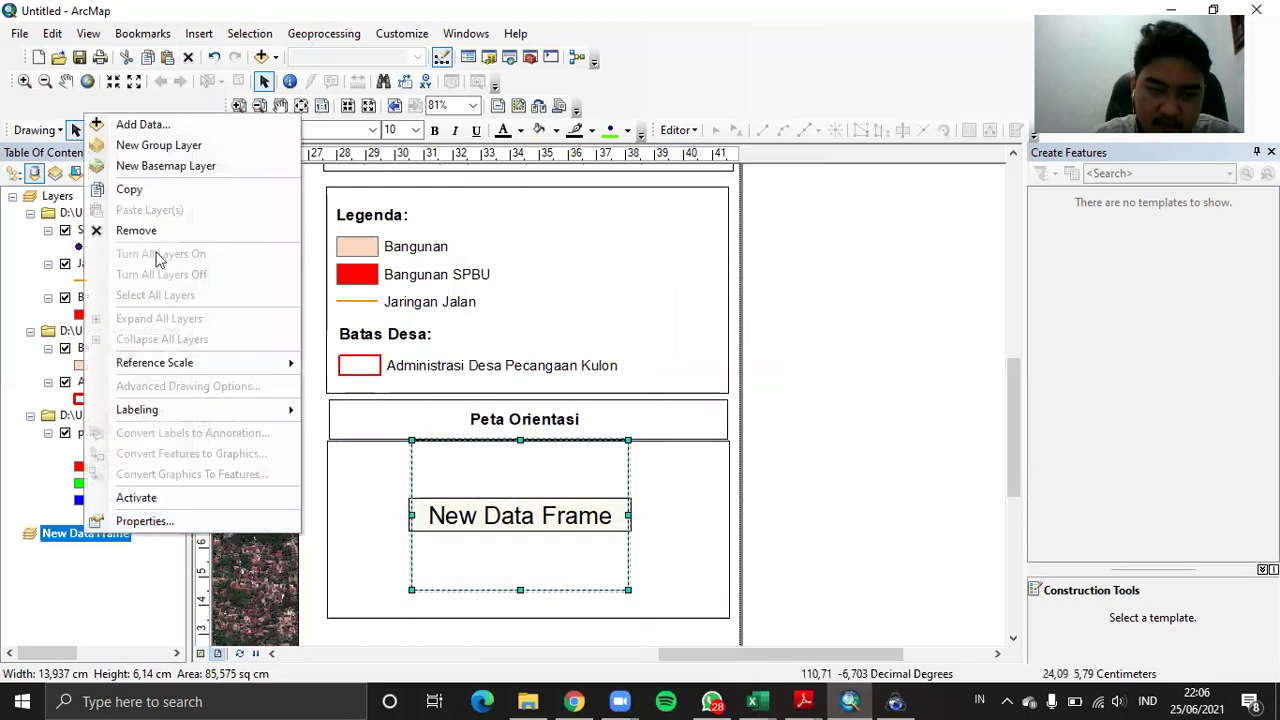
{"action": "left_click", "coordinate": [158, 130]}
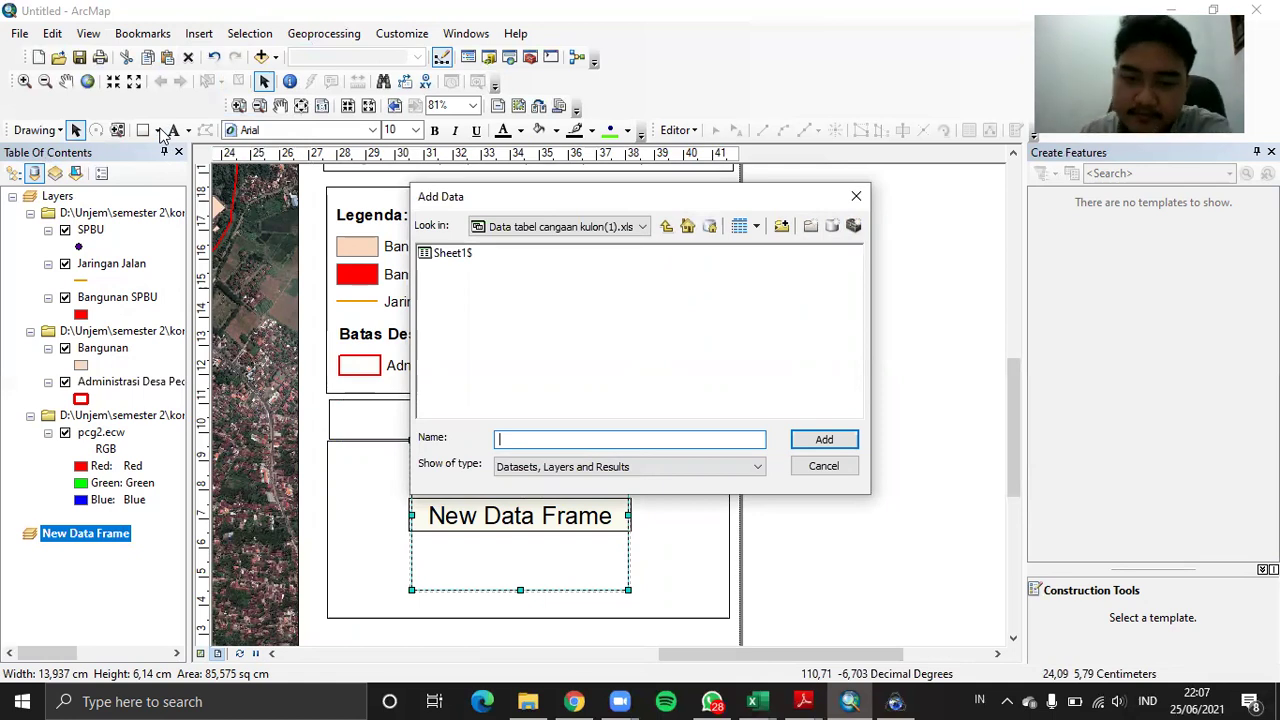
{"action": "left_click", "coordinate": [520, 227]}
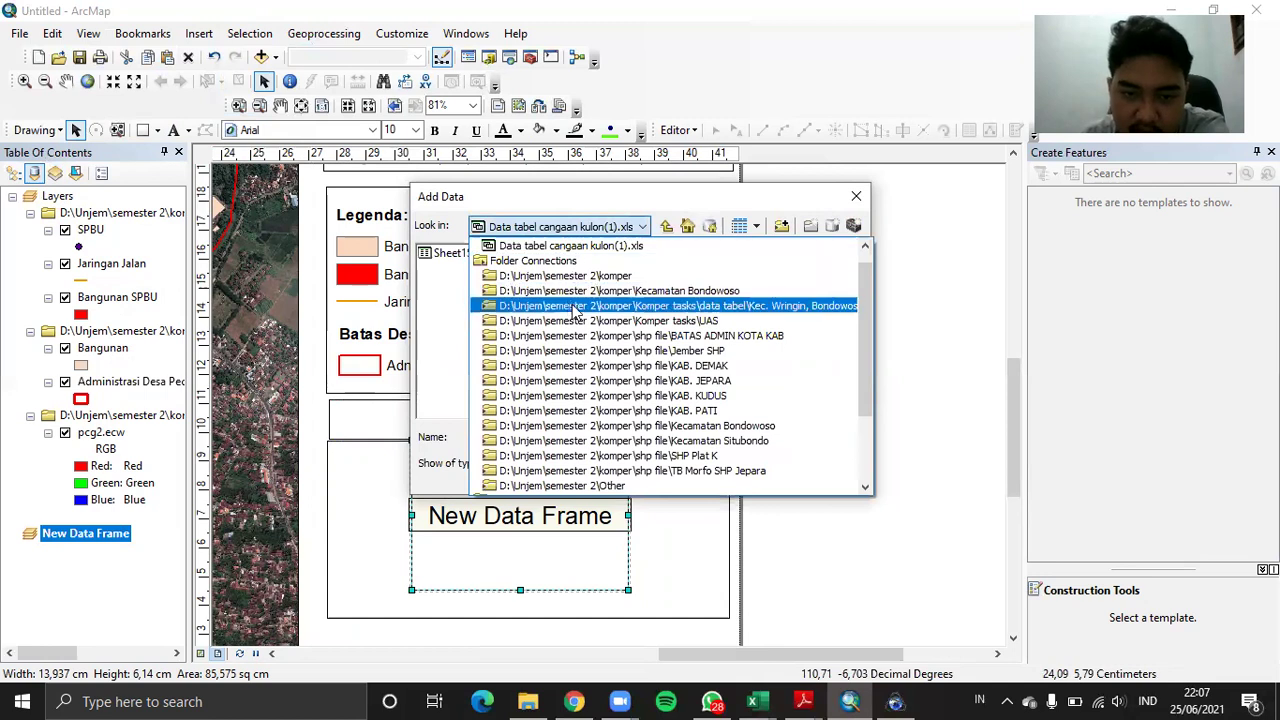
{"action": "scroll", "coordinate": [703, 380], "scroll_direction": "down", "scroll_amount": 3}
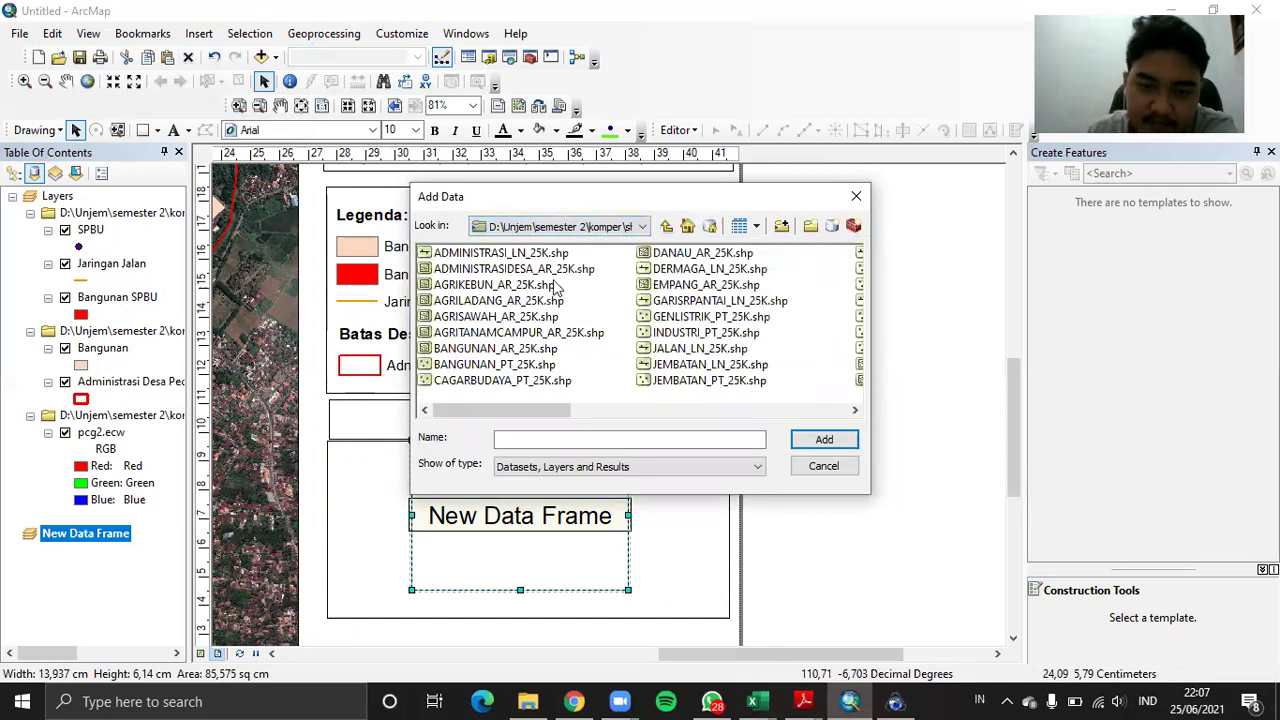
{"action": "left_click", "coordinate": [530, 268]}
{"action": "left_click", "coordinate": [824, 439]}
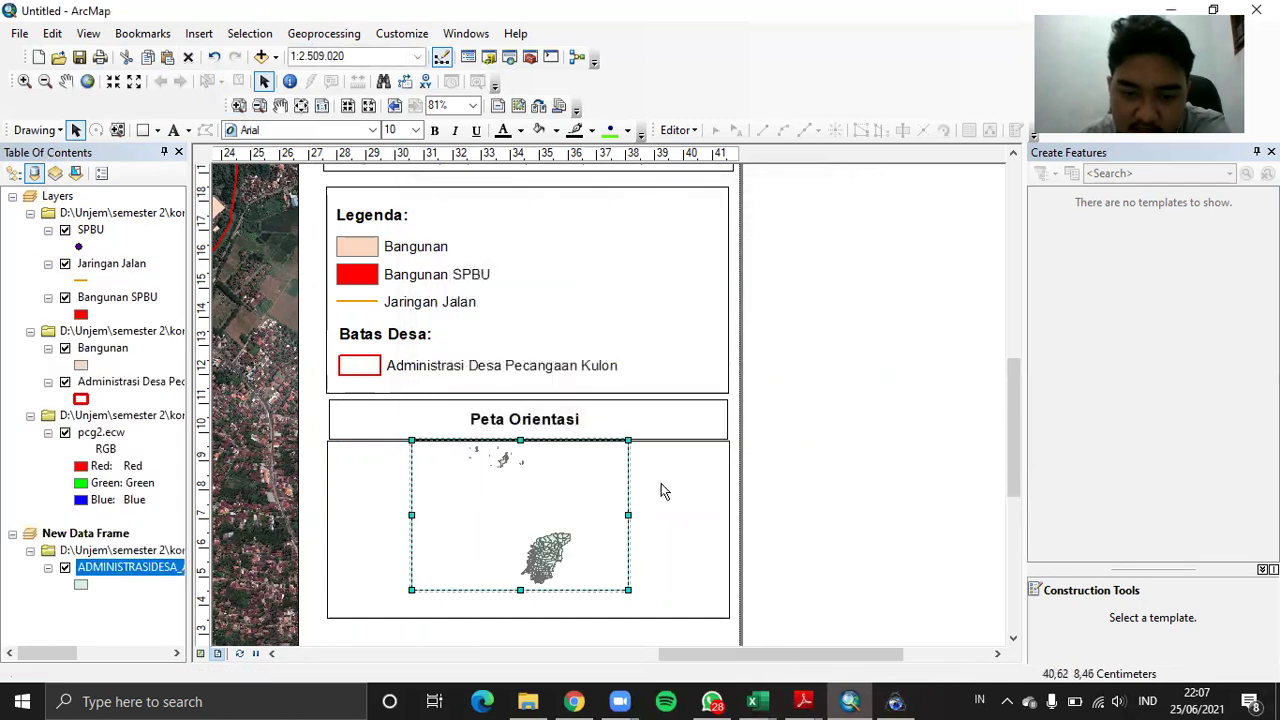
Lower the orientation data frame within its rectangle, then zoom its map to 1:300.000 and shift it to show the western coastline
{"action": "left_click_drag", "start_coordinate": [550, 517], "coordinate": [550, 531]}
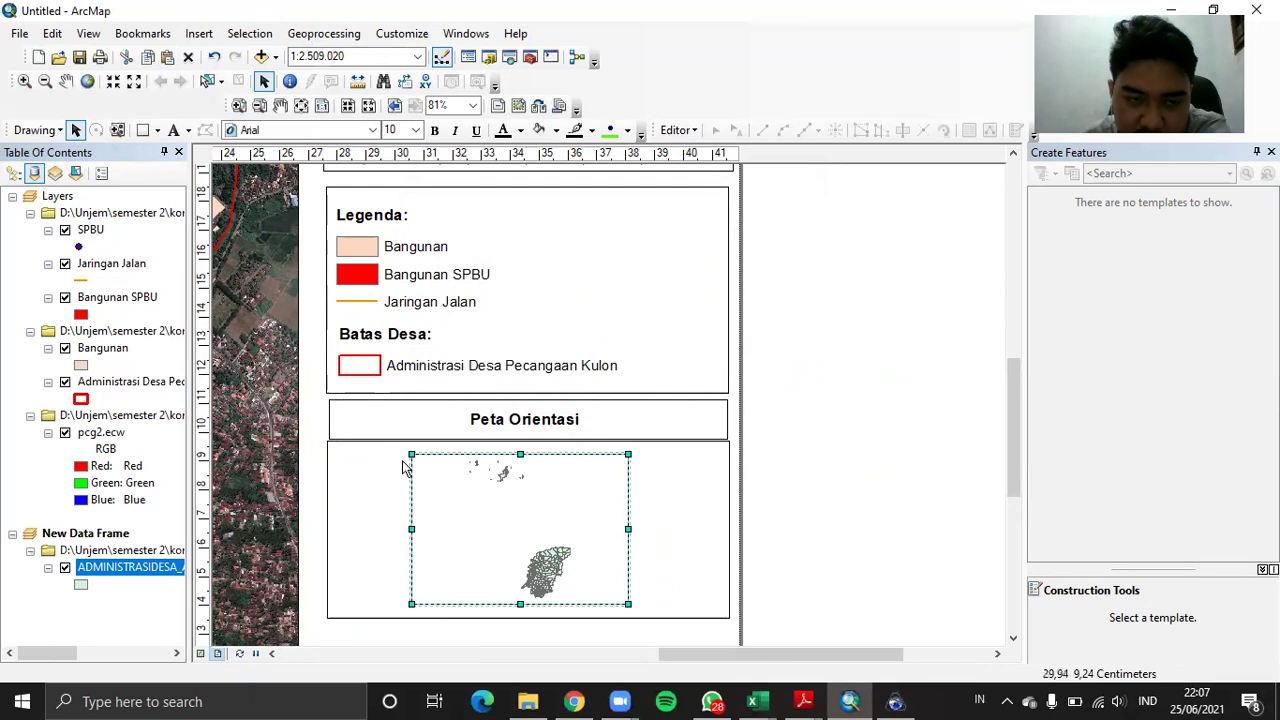
{"action": "left_click", "coordinate": [65, 81]}
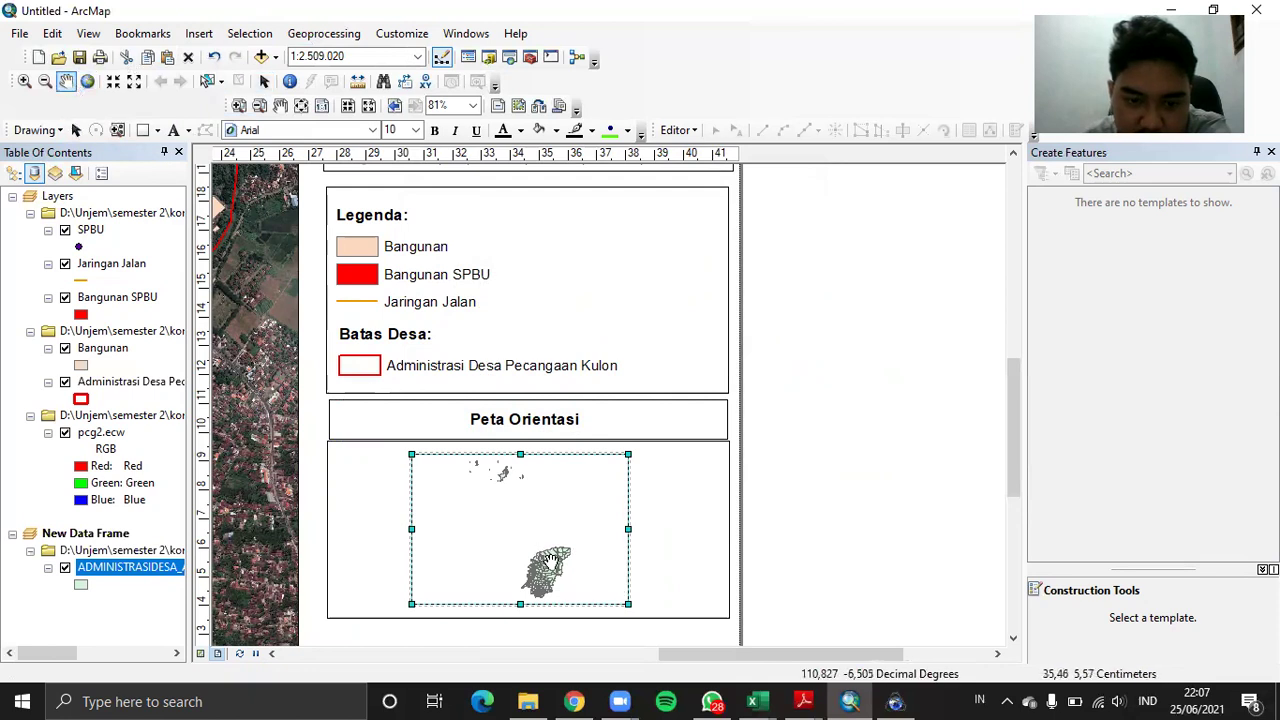
{"action": "left_click", "coordinate": [24, 81]}
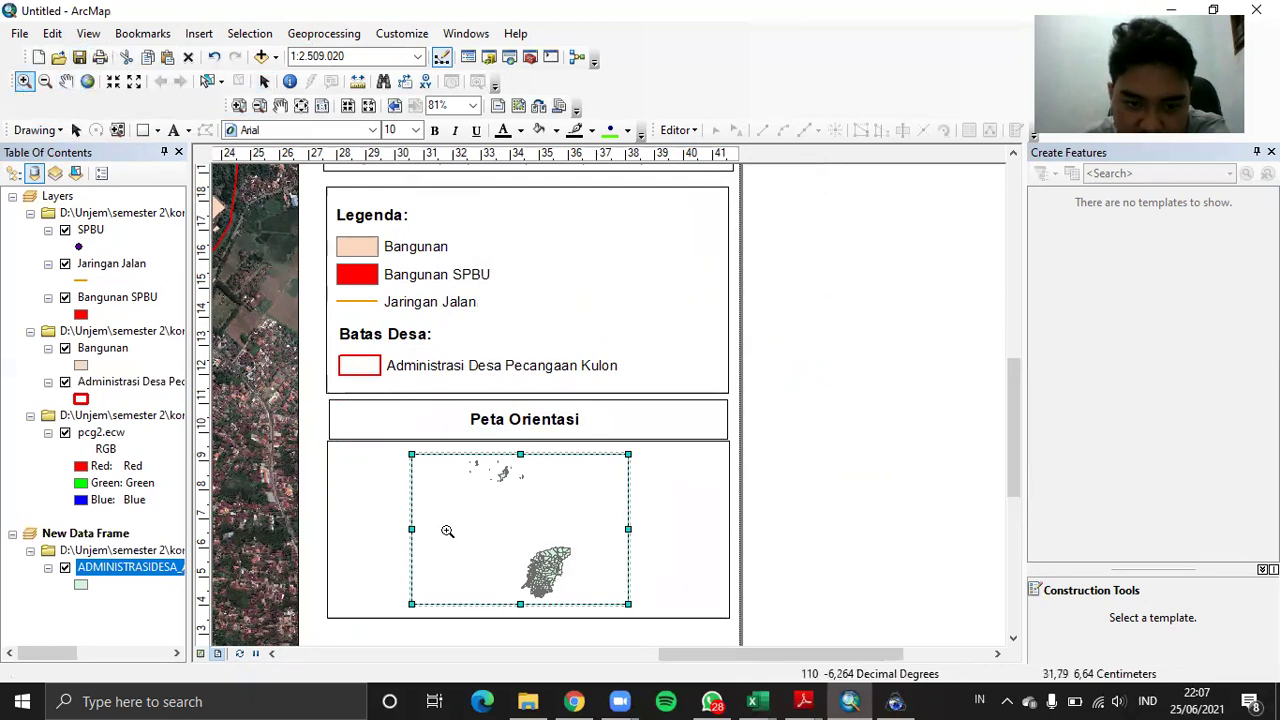
{"action": "left_click_drag", "start_coordinate": [522, 564], "coordinate": [572, 600]}
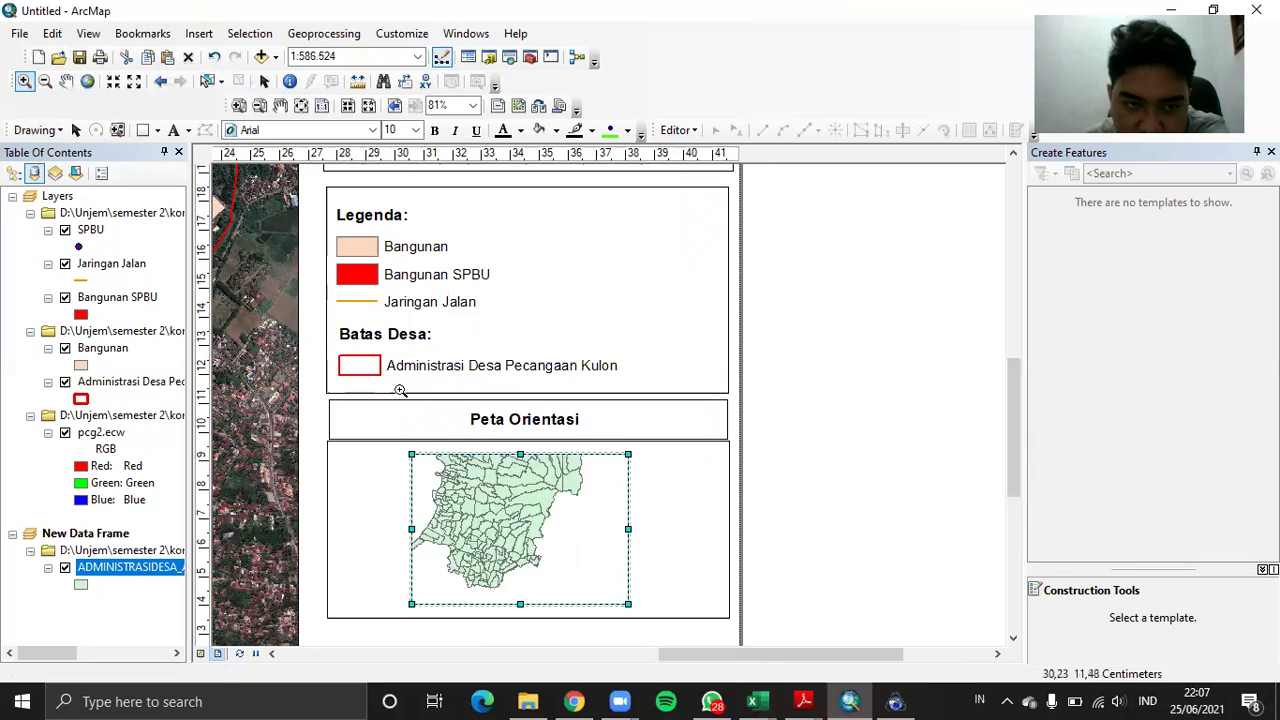
{"action": "scroll", "coordinate": [461, 538], "scroll_direction": "up", "scroll_amount": 1}
{"action": "scroll", "coordinate": [461, 538], "scroll_direction": "up", "scroll_amount": 1}
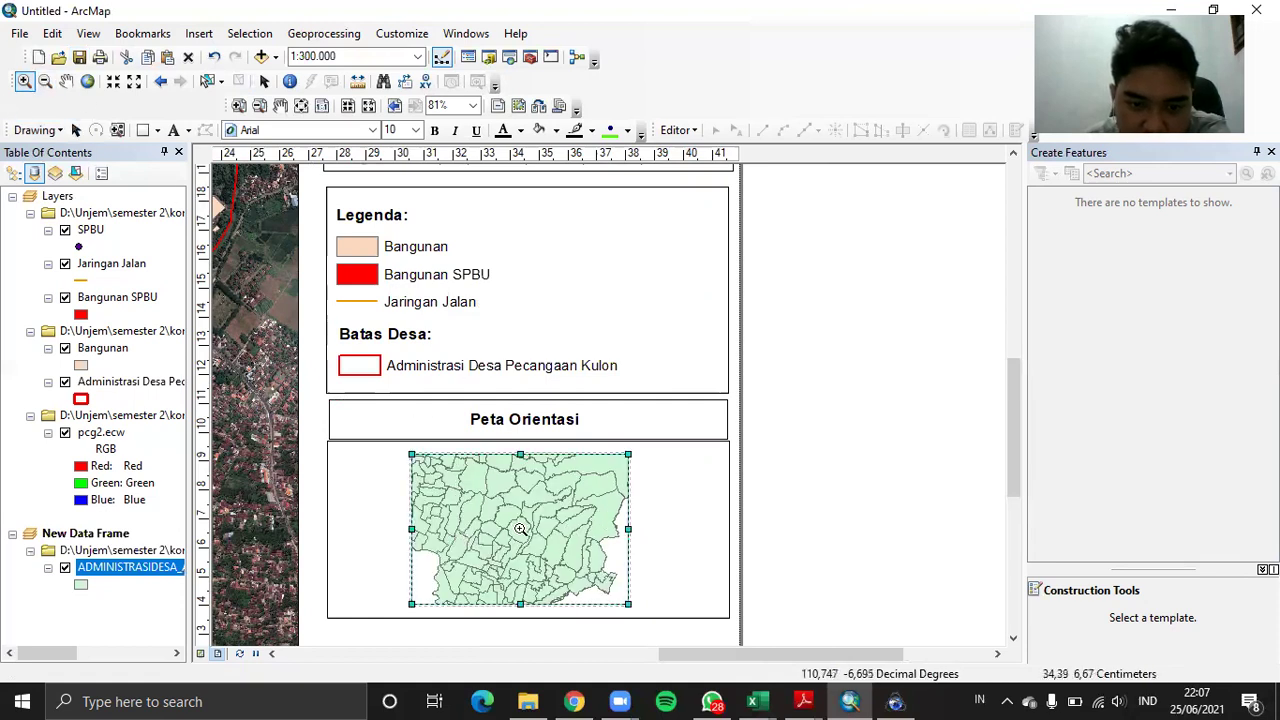
{"action": "left_click", "coordinate": [66, 81]}
{"action": "left_click_drag", "start_coordinate": [538, 540], "coordinate": [552, 548]}
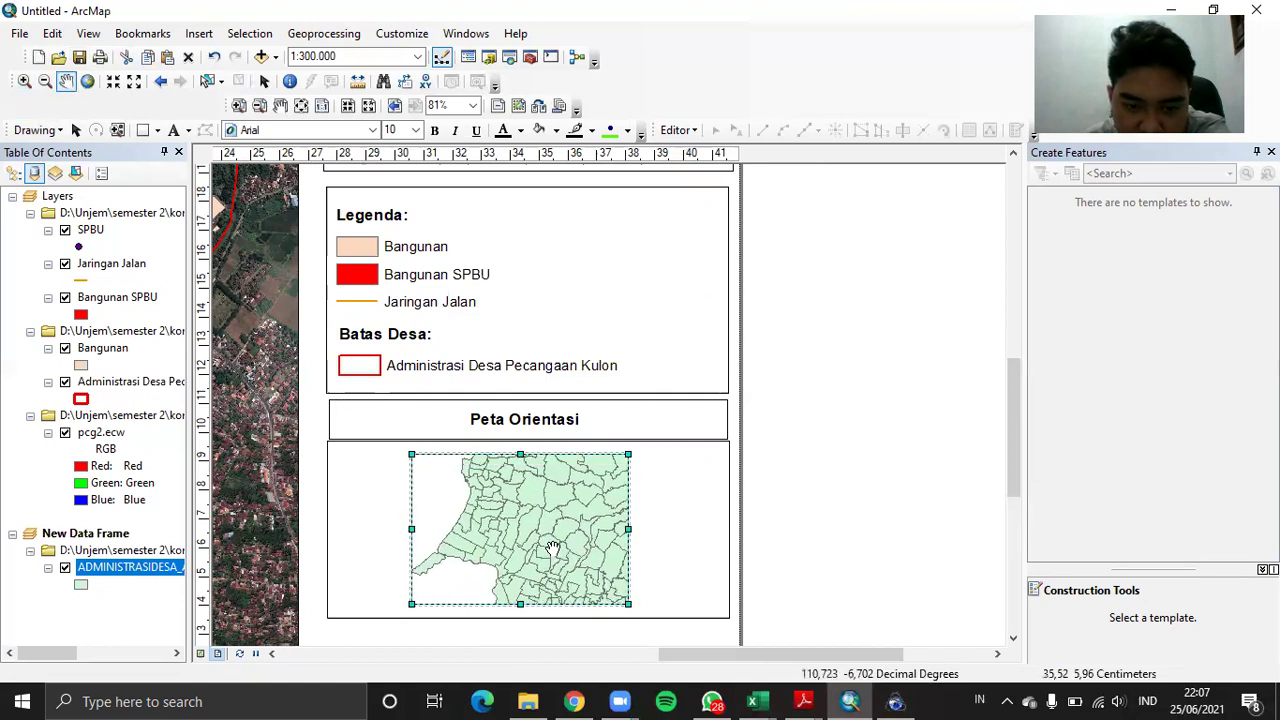
Add Administrasi Desa Pecangaan Kulon.shp from the SHP File Desa Pecangaan Kulon folder under Komper tasks\UAS to the new data frame
{"action": "left_click", "coordinate": [261, 56]}
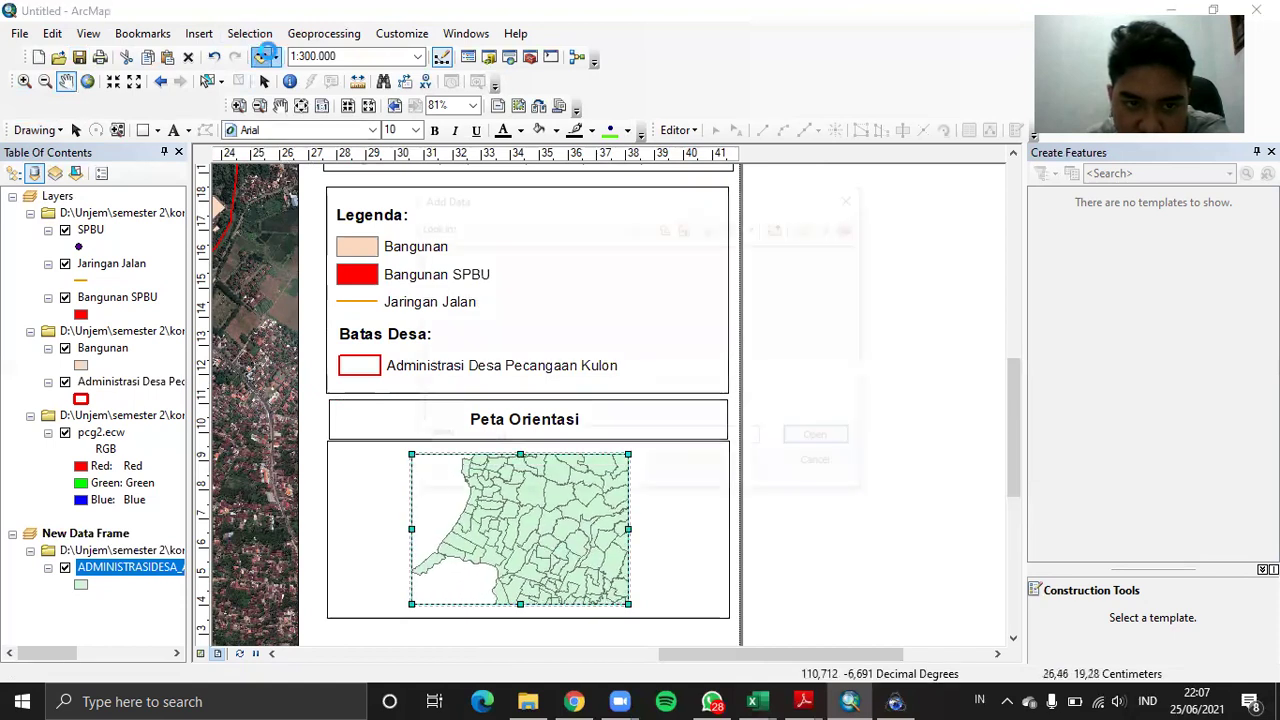
{"action": "left_click", "coordinate": [578, 228]}
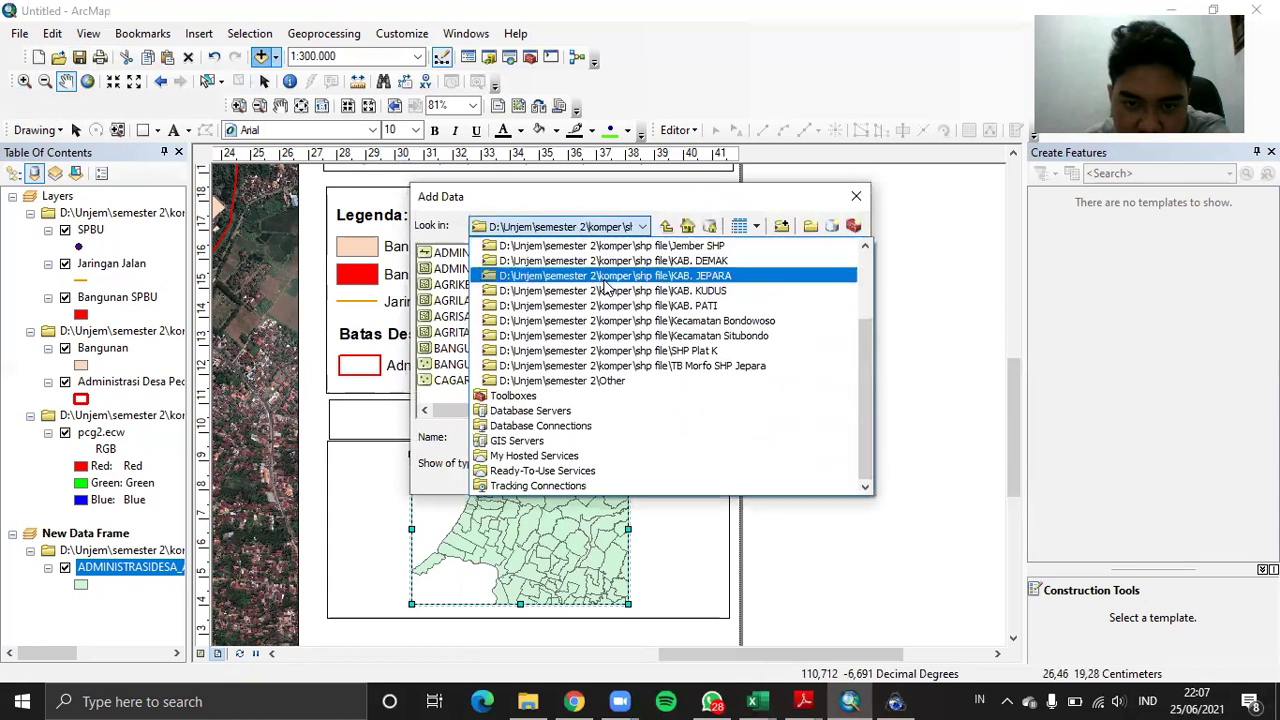
{"action": "scroll", "coordinate": [640, 325], "scroll_direction": "up", "scroll_amount": 1}
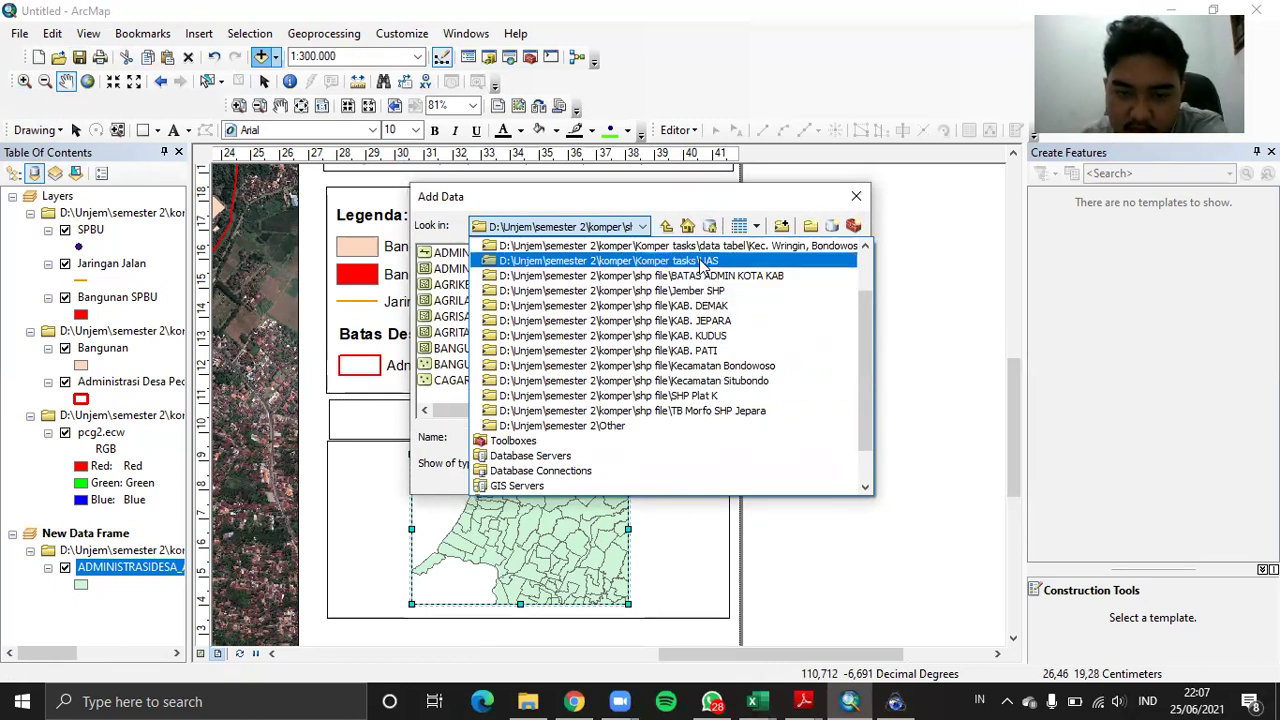
{"action": "left_click", "coordinate": [706, 261]}
{"action": "double_click", "coordinate": [530, 256]}
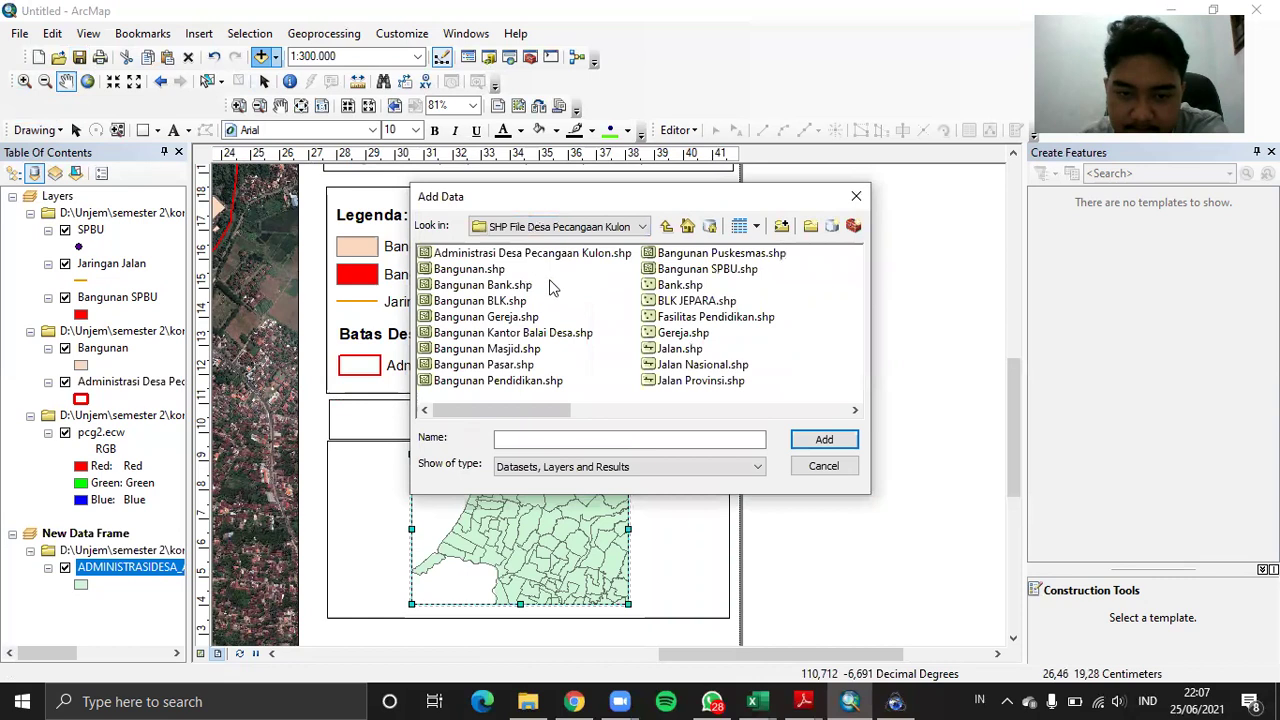
{"action": "left_click", "coordinate": [500, 256]}
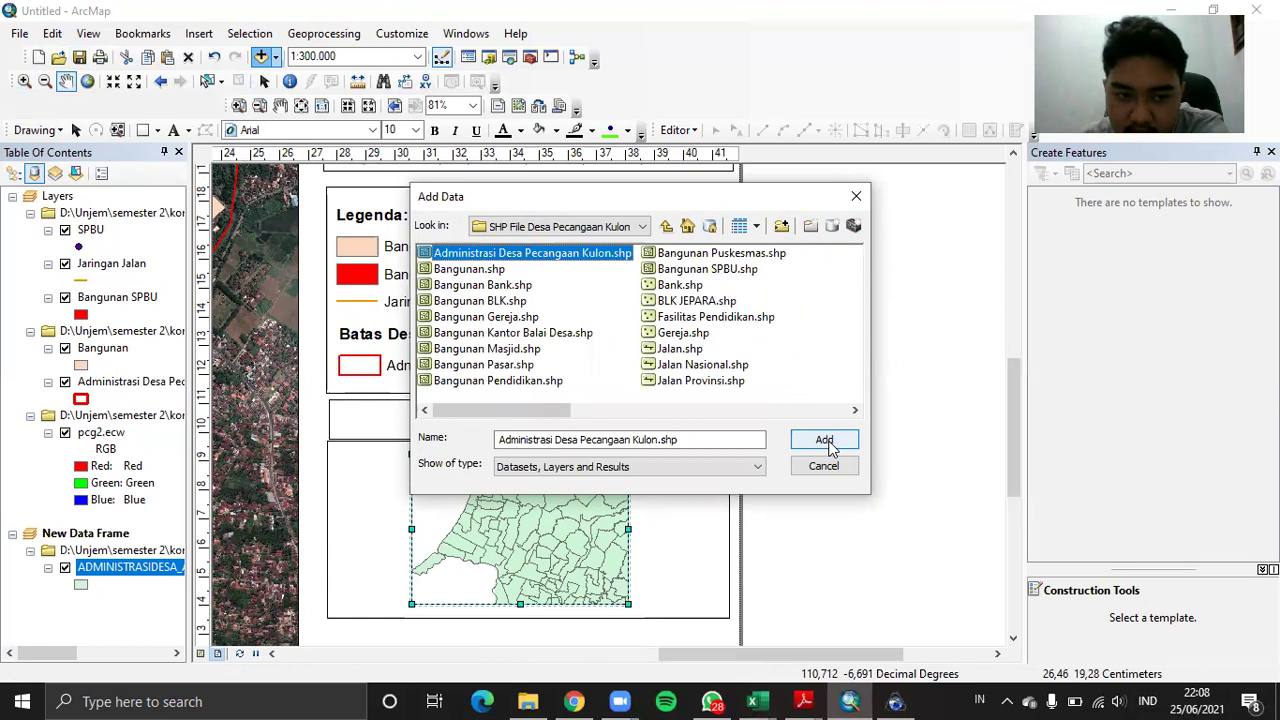
{"action": "left_click", "coordinate": [826, 444]}
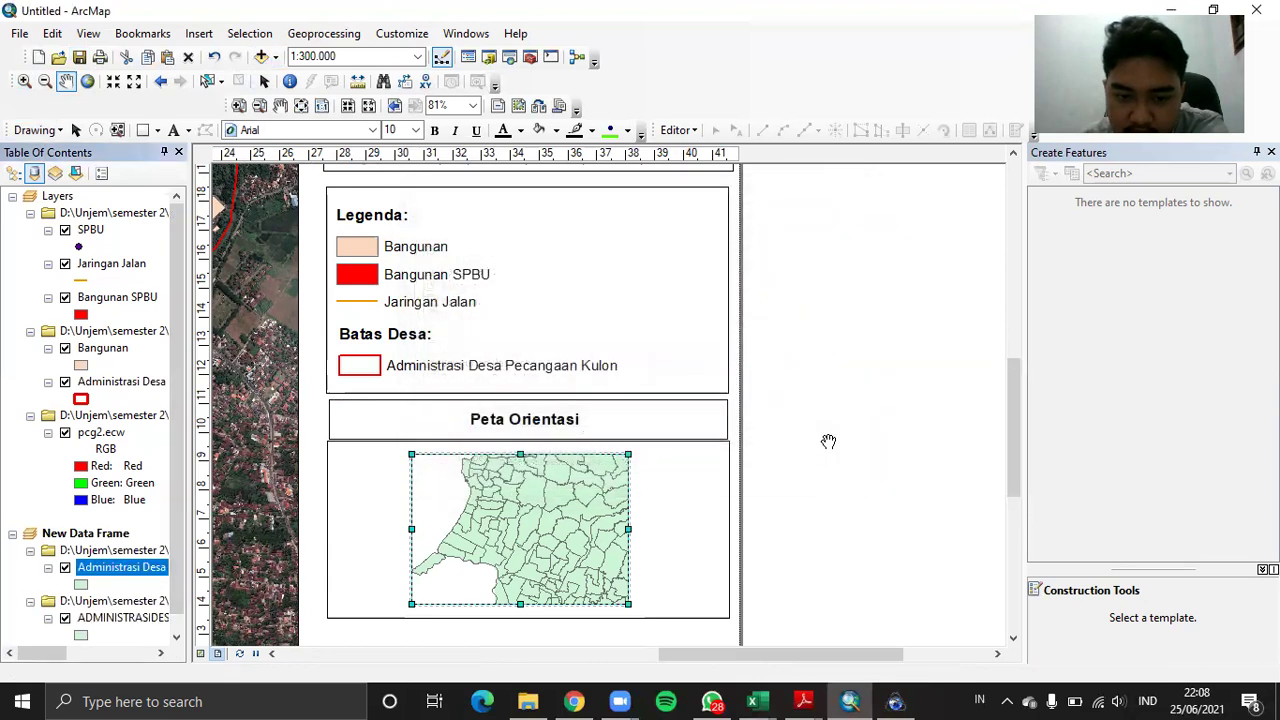
Apply the Rose fill symbol to the Administrasi Desa Pecangaan Kulon layer in the orientation map
{"action": "left_click", "coordinate": [81, 586]}
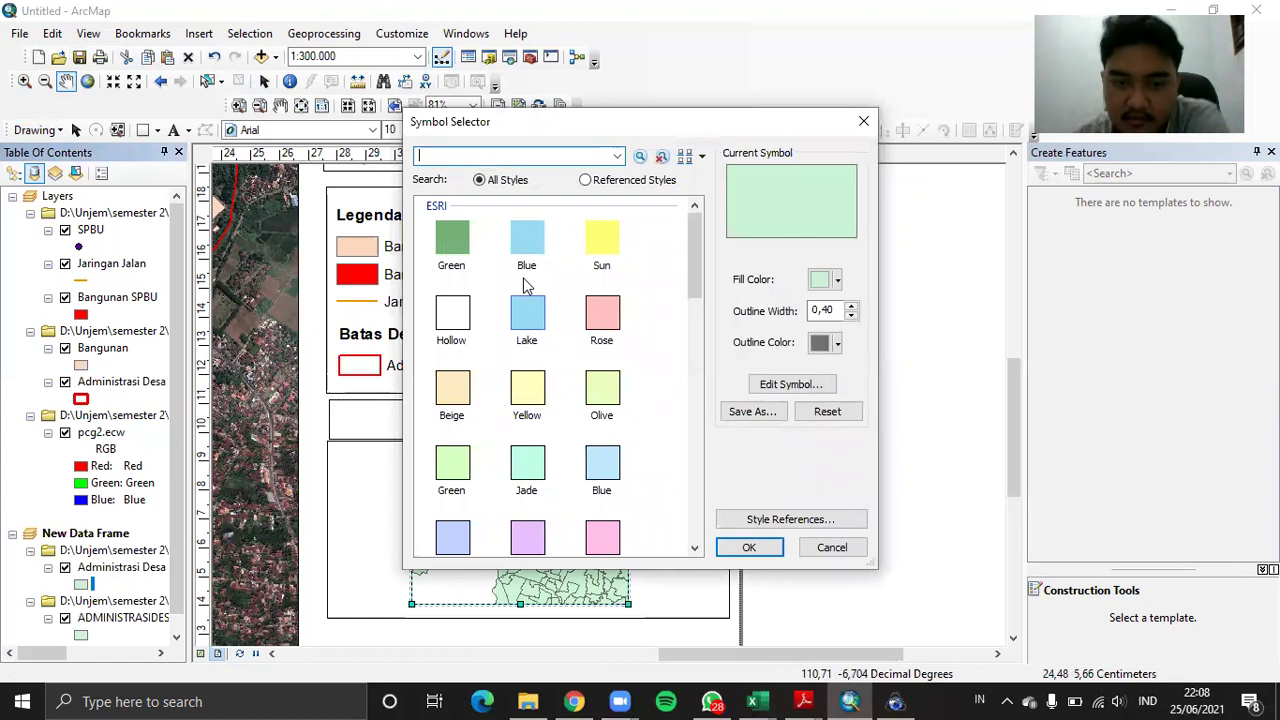
{"action": "left_click", "coordinate": [603, 327]}
{"action": "left_click", "coordinate": [749, 547]}
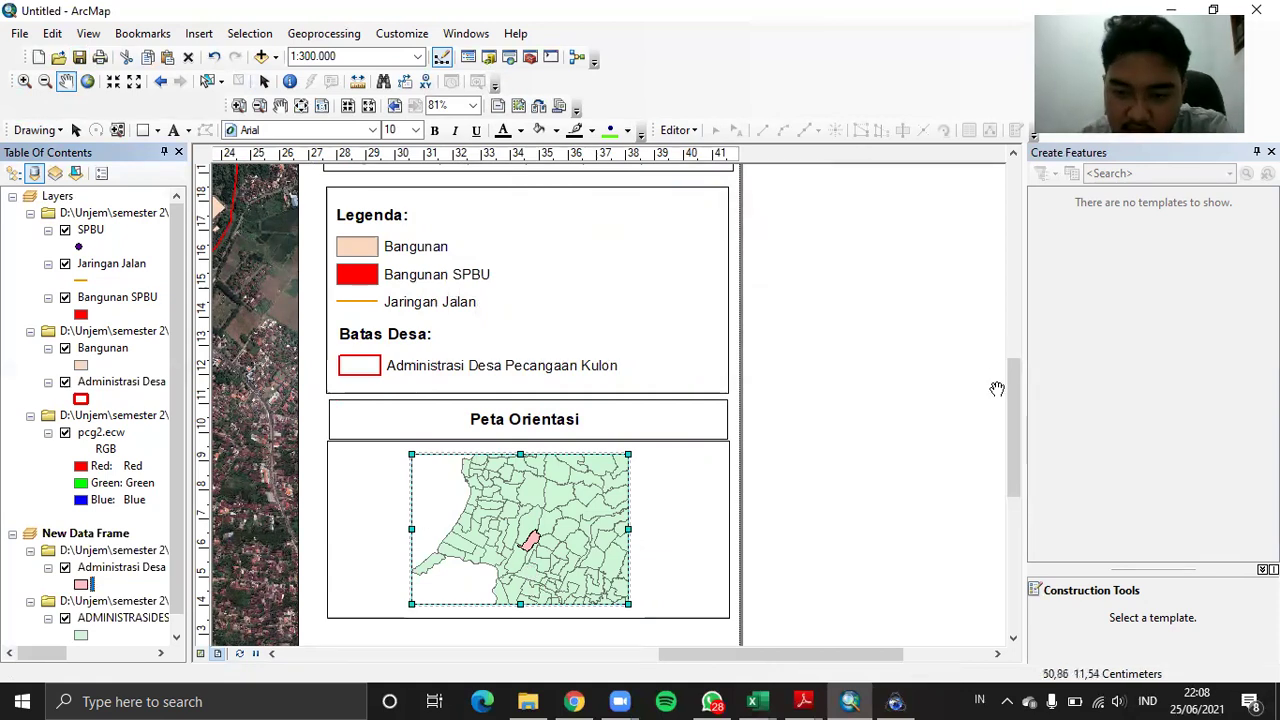
Draw a rectangle about 4 by 1.9 cm below the left part of the orientation map box
{"action": "left_click_drag", "start_coordinate": [1016, 381], "coordinate": [1016, 453]}
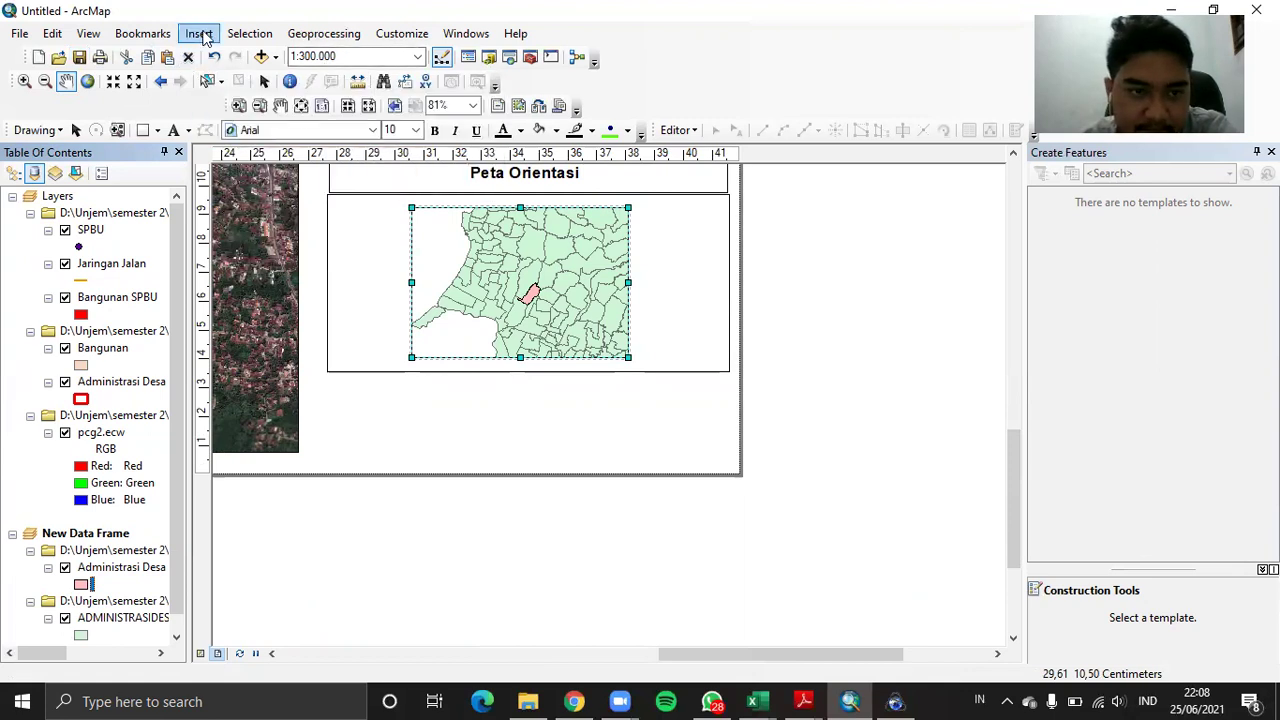
{"action": "left_click", "coordinate": [143, 130]}
{"action": "mouse_move", "coordinate": [331, 393]}
{"action": "left_mouse_down"}
{"action": "mouse_move", "coordinate": [449, 429]}
{"action": "mouse_move", "coordinate": [448, 448]}
{"action": "left_mouse_up"}
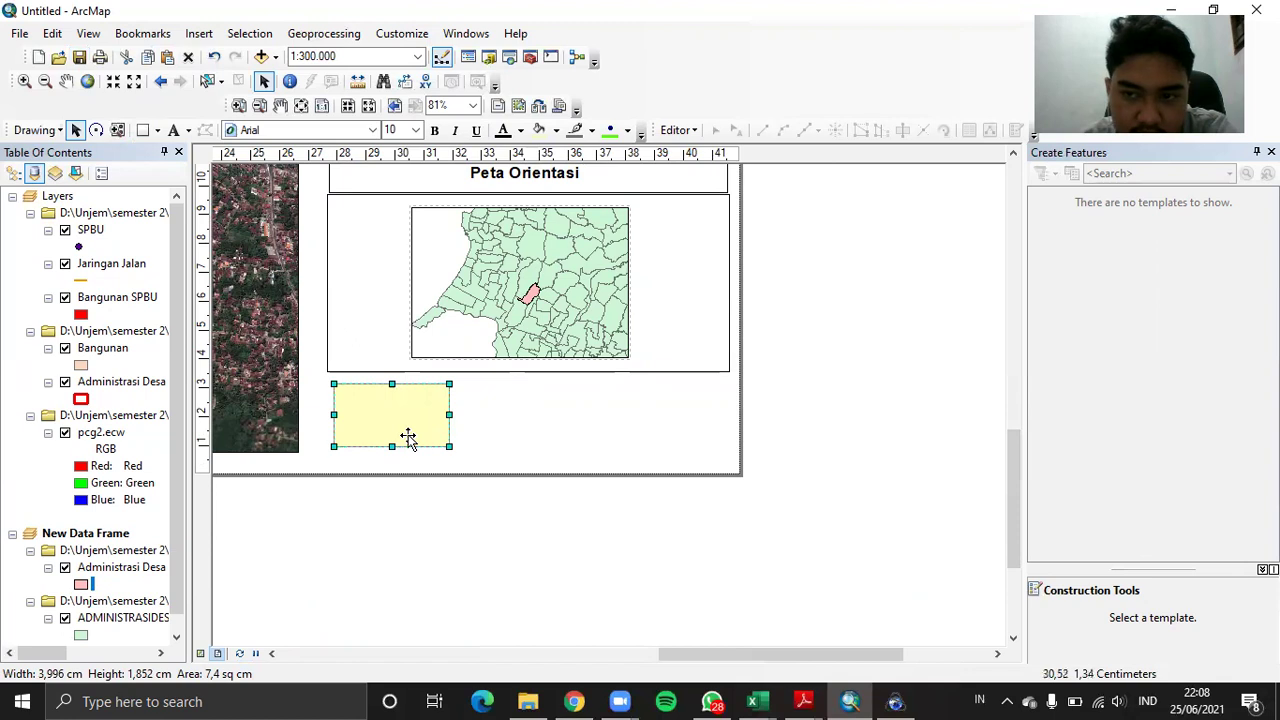
Give the small rectangle below the orientation map box no fill and a black outline
{"action": "double_click", "coordinate": [410, 430]}
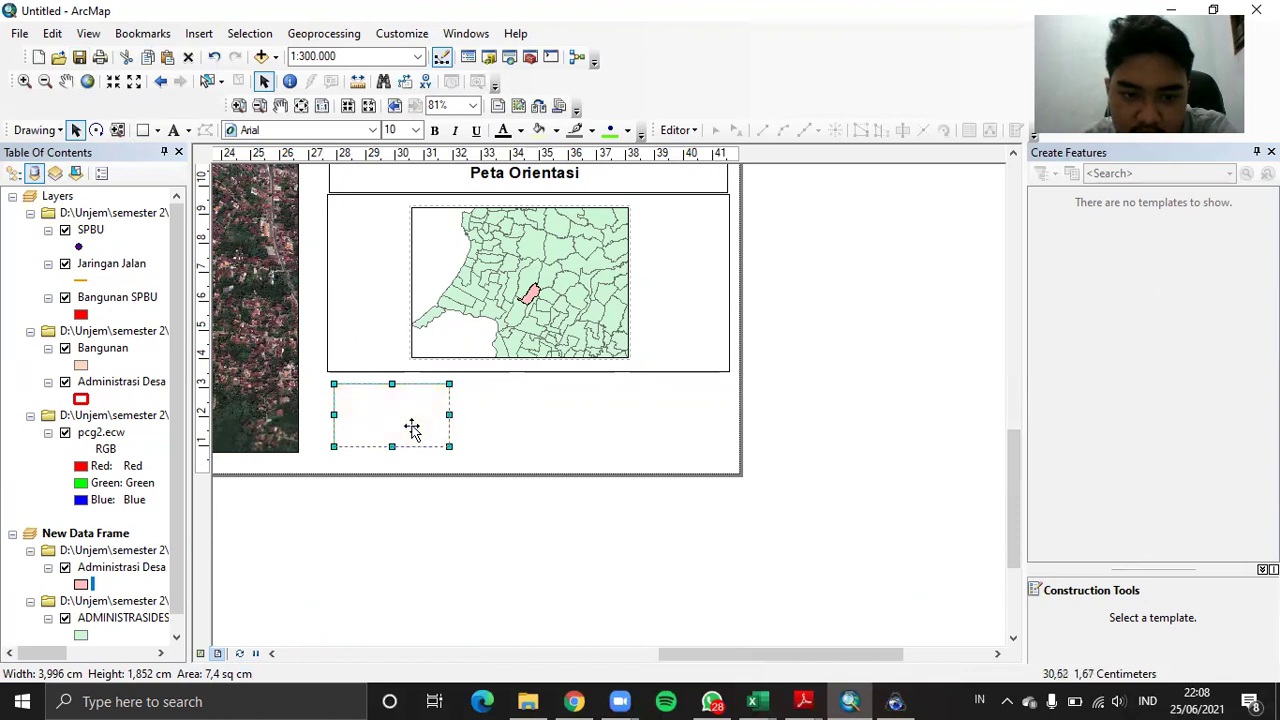
{"action": "left_click", "coordinate": [570, 265]}
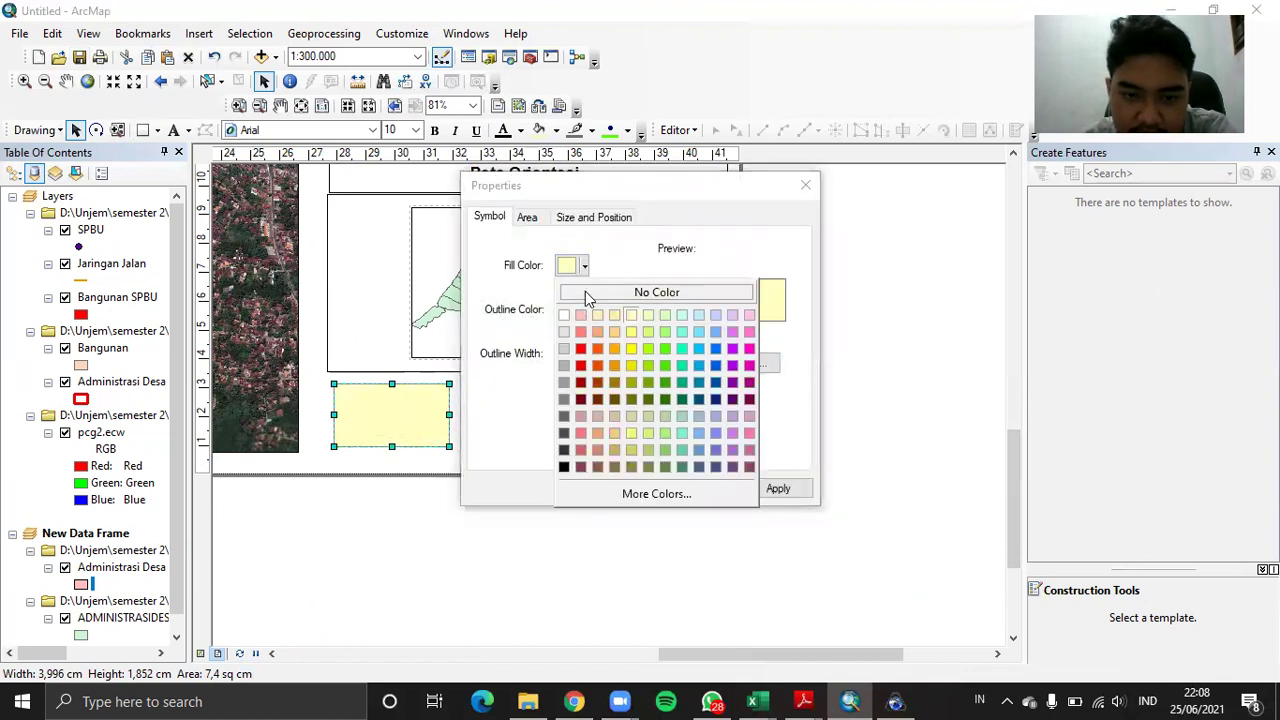
{"action": "left_click", "coordinate": [600, 292]}
{"action": "left_click", "coordinate": [580, 309]}
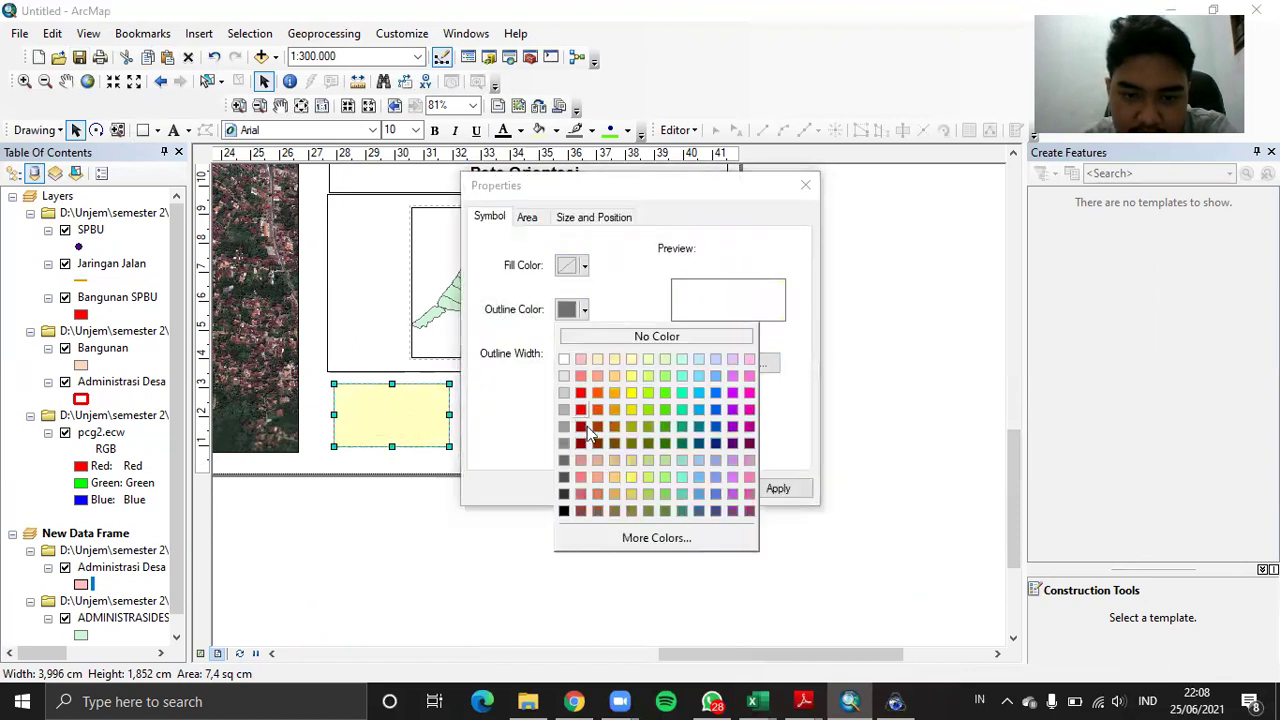
{"action": "left_click", "coordinate": [564, 511]}
{"action": "left_click", "coordinate": [613, 488]}
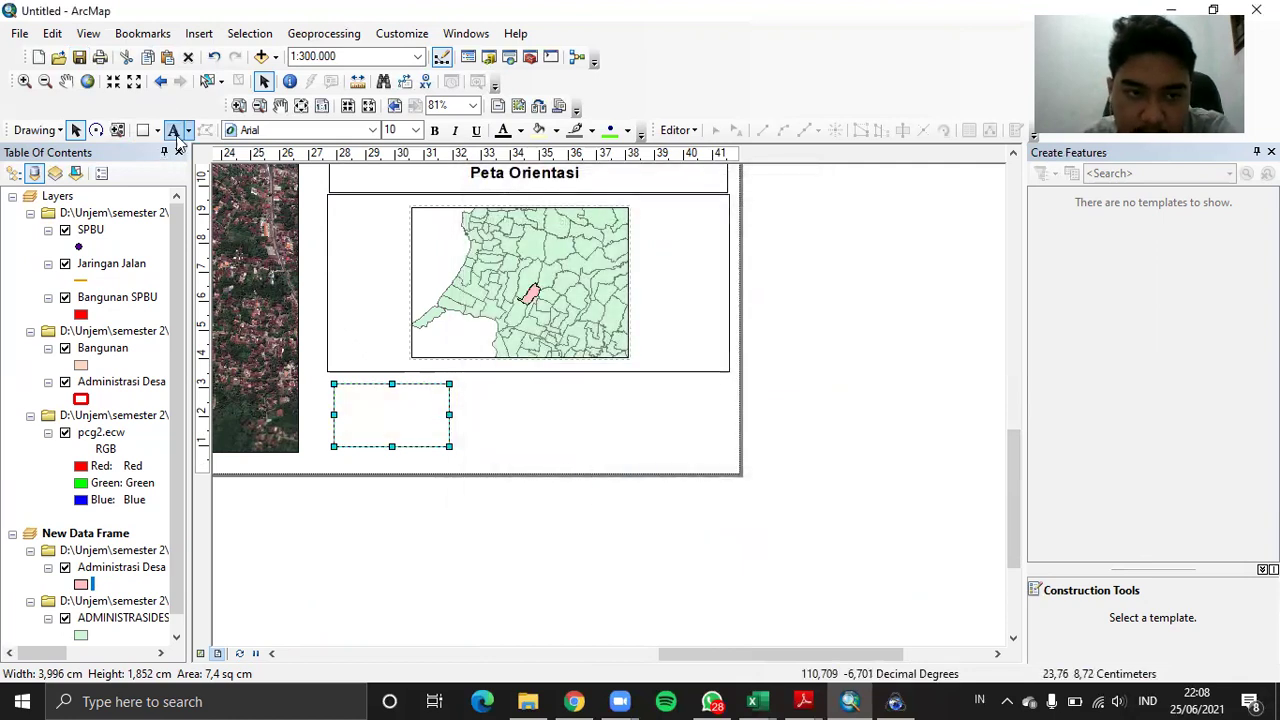
Place Coordinate System dynamic text in the small rectangle below the orientation map box and widen the rectangle to enclose it
{"action": "left_click", "coordinate": [199, 33]}
{"action": "left_click", "coordinate": [195, 33]}
{"action": "left_click", "coordinate": [195, 33]}
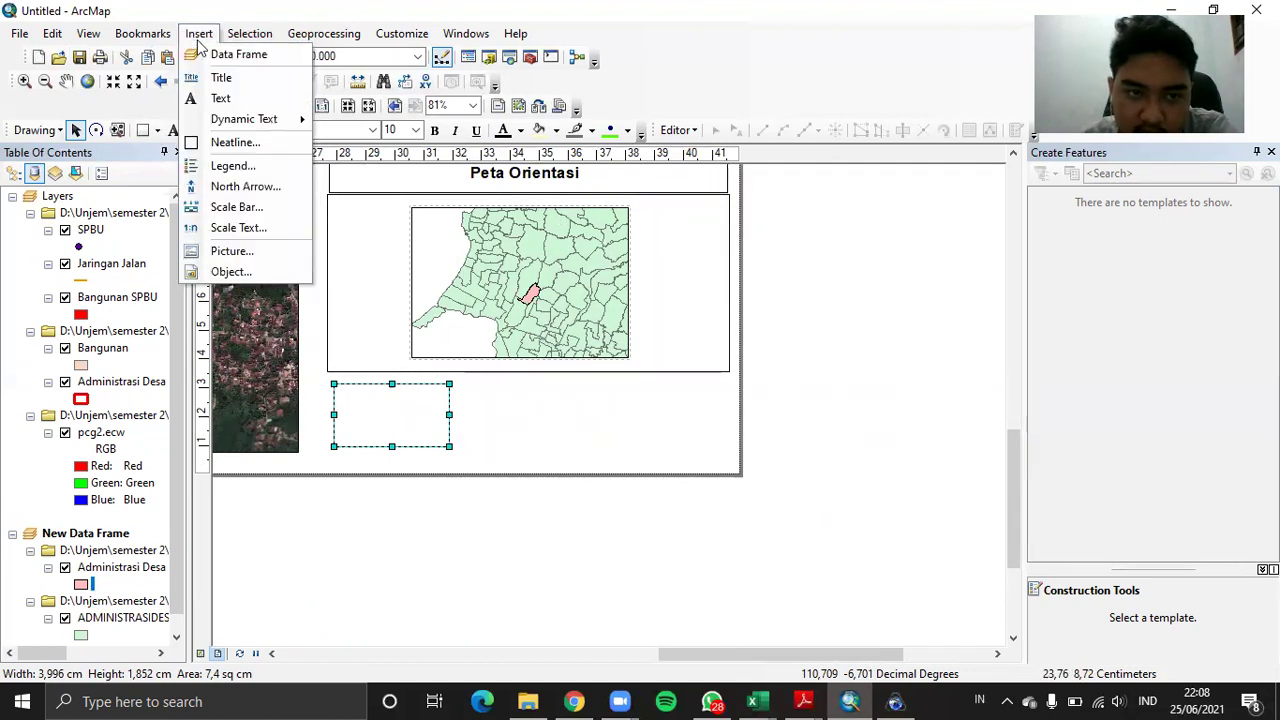
{"action": "mouse_move", "coordinate": [197, 118]}
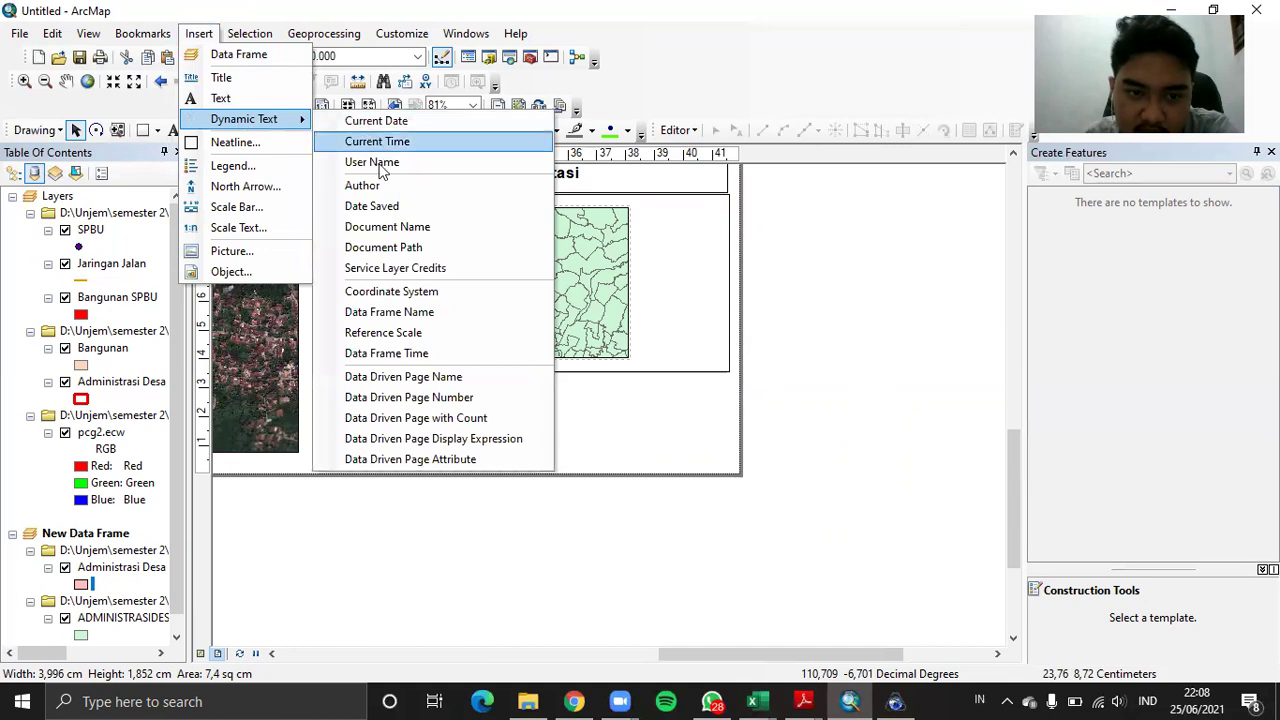
{"action": "left_click", "coordinate": [415, 300]}
{"action": "left_click_drag", "start_coordinate": [660, 432], "coordinate": [508, 414]}
{"action": "left_click", "coordinate": [432, 436]}
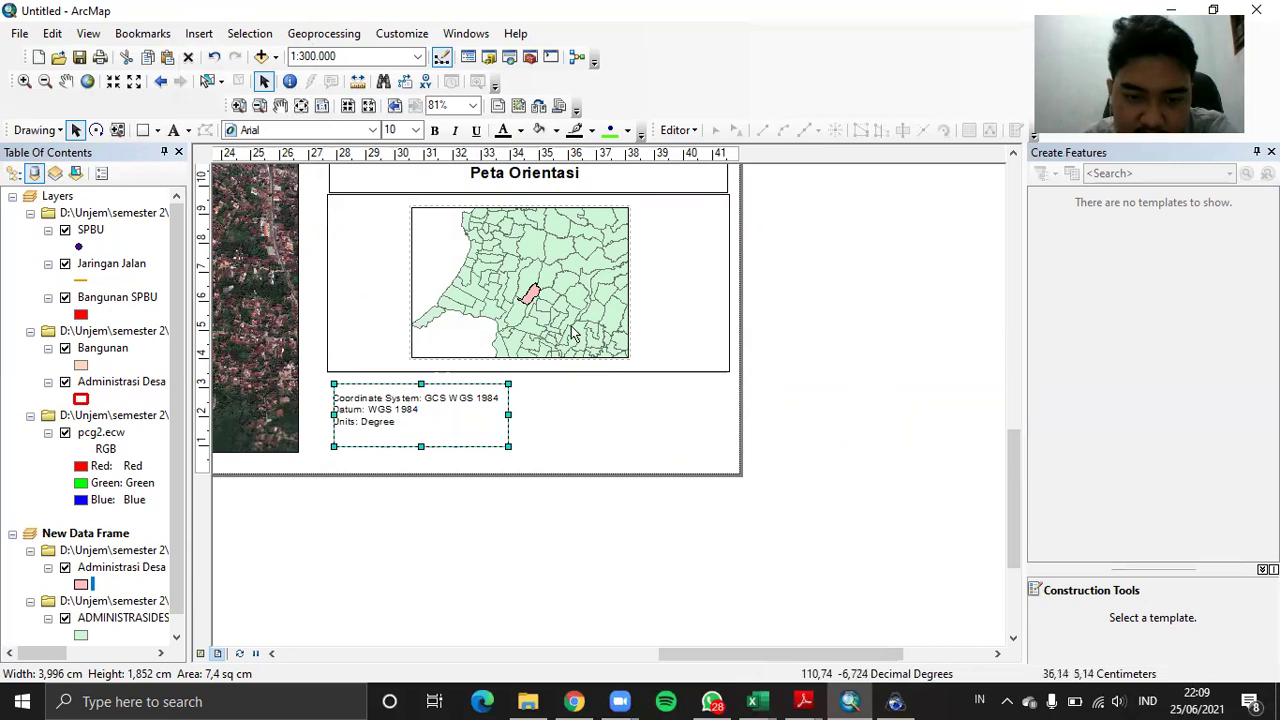
{"action": "left_click_drag", "start_coordinate": [334, 414], "coordinate": [326, 414]}
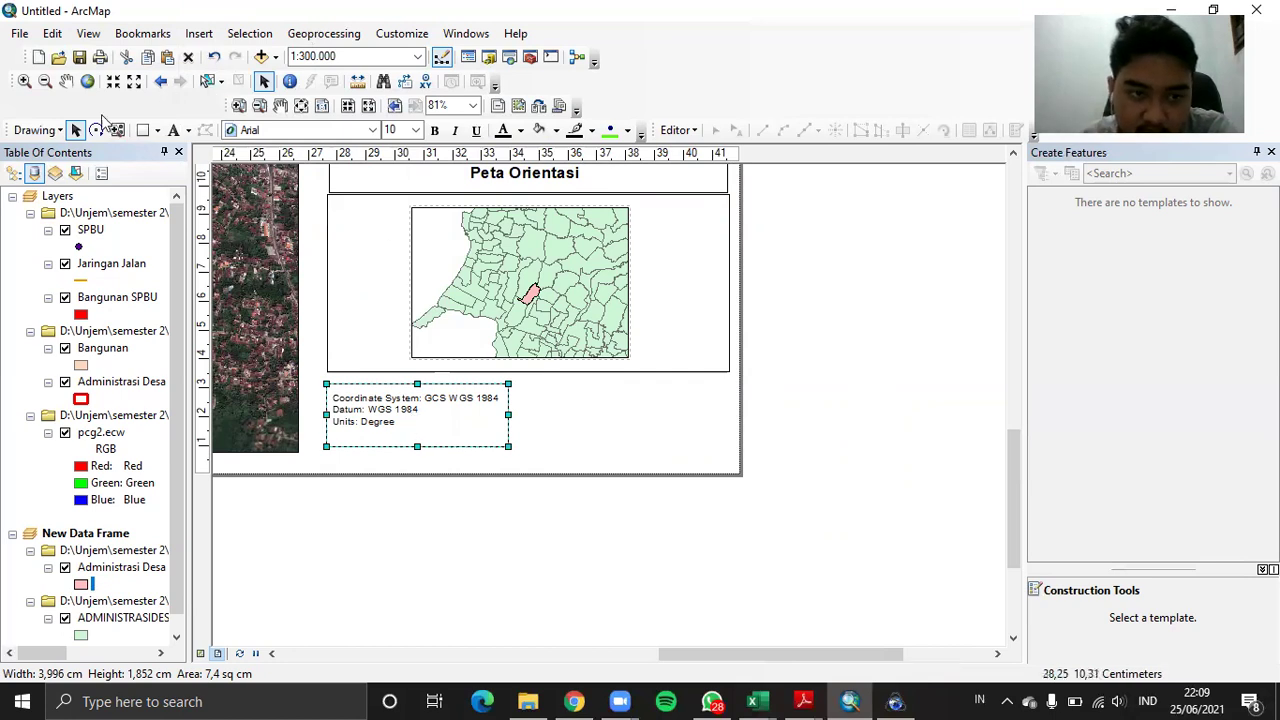
Draw a rectangle about 6.9 by 2.3 cm beside the coordinate system box, with no fill and a black outline
{"action": "left_click", "coordinate": [141, 132]}
{"action": "mouse_move", "coordinate": [527, 386]}
{"action": "left_mouse_down"}
{"action": "mouse_move", "coordinate": [715, 403]}
{"action": "mouse_move", "coordinate": [727, 451]}
{"action": "left_mouse_up"}
{"action": "double_click", "coordinate": [634, 418]}
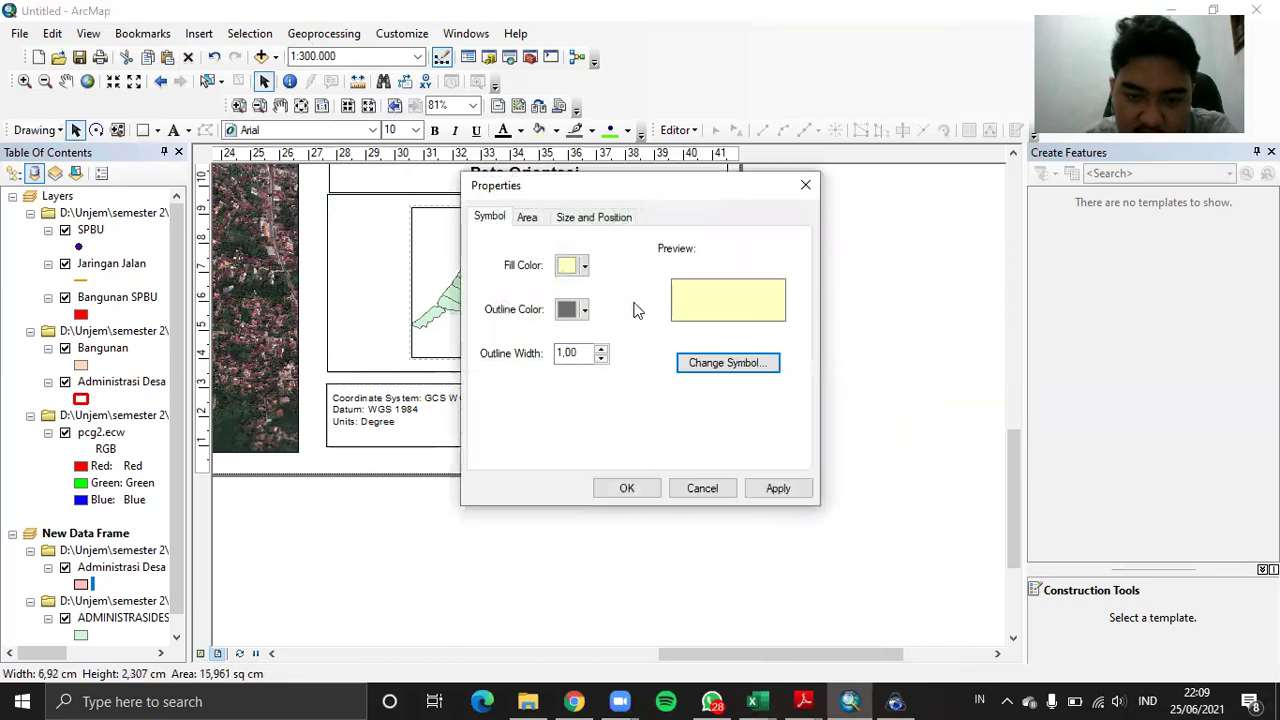
{"action": "left_click", "coordinate": [575, 265]}
{"action": "left_click", "coordinate": [598, 293]}
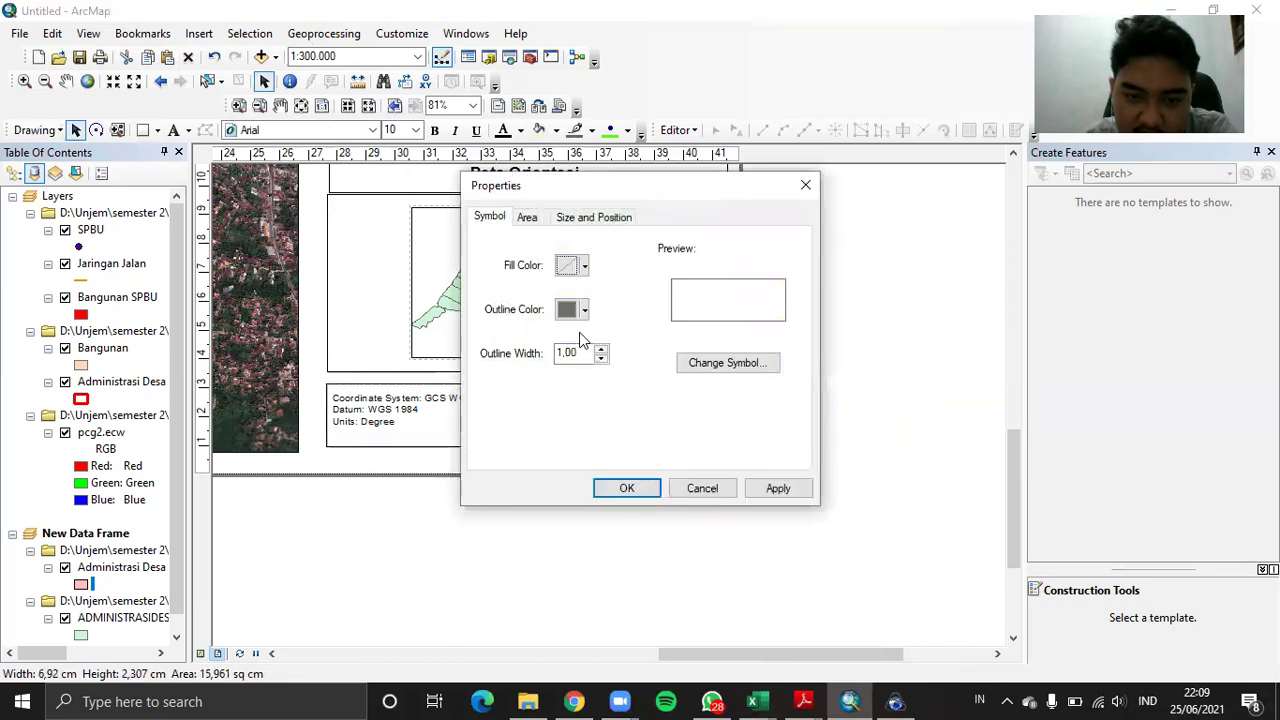
{"action": "left_click", "coordinate": [584, 309]}
{"action": "left_click", "coordinate": [564, 511]}
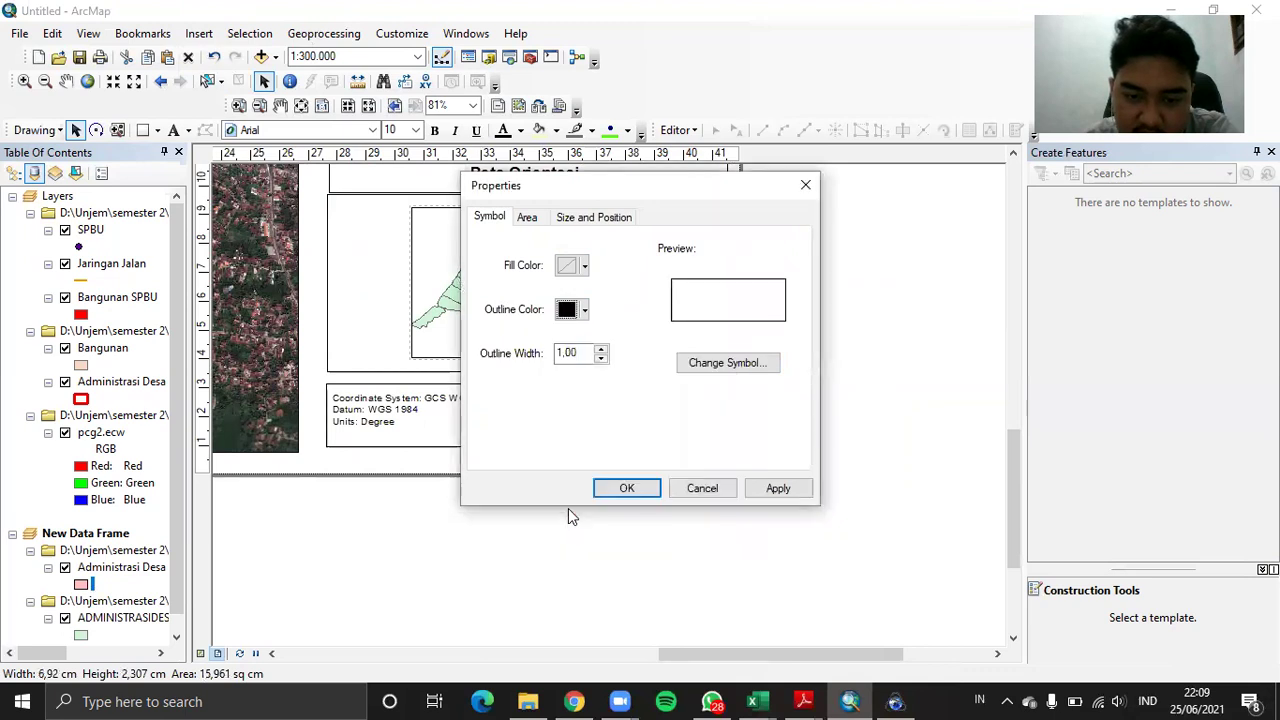
{"action": "left_click", "coordinate": [626, 487]}
Add a text element in the new rectangle with the heading "Sumber:" and the line "Citra Satelit SAS Planet"
{"action": "left_click", "coordinate": [173, 131]}
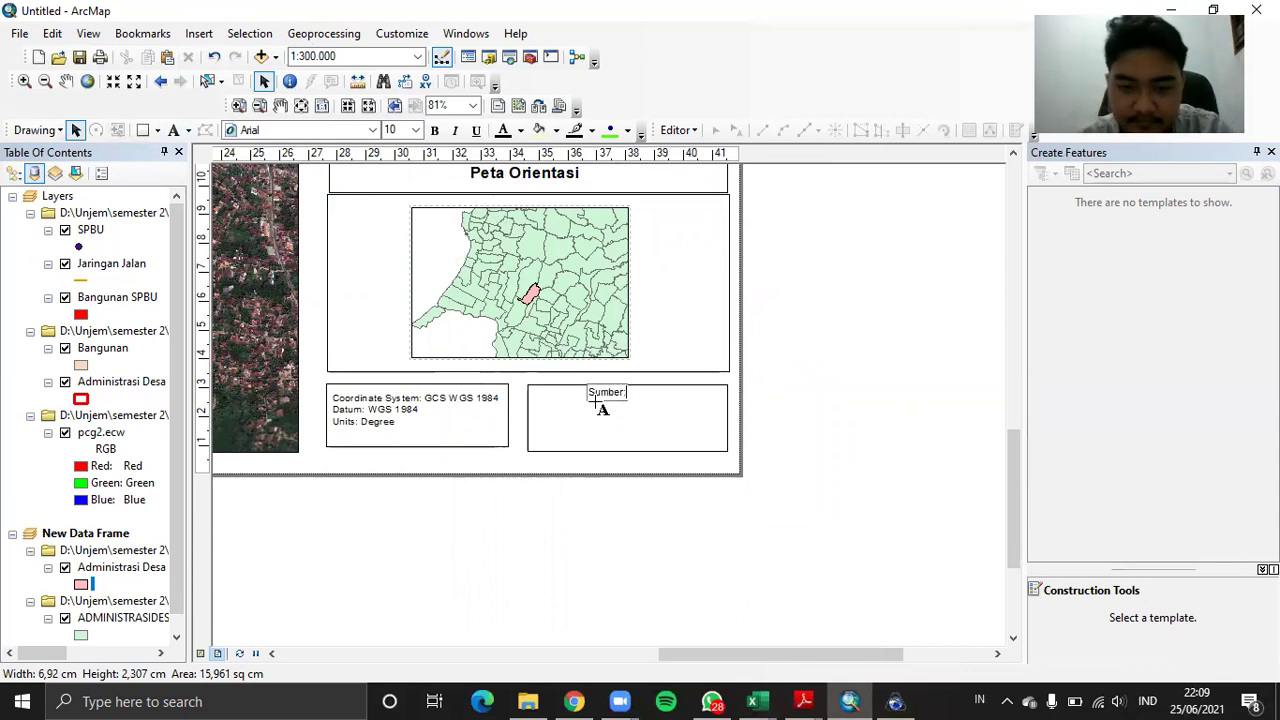
{"action": "key", "text": "Return"}
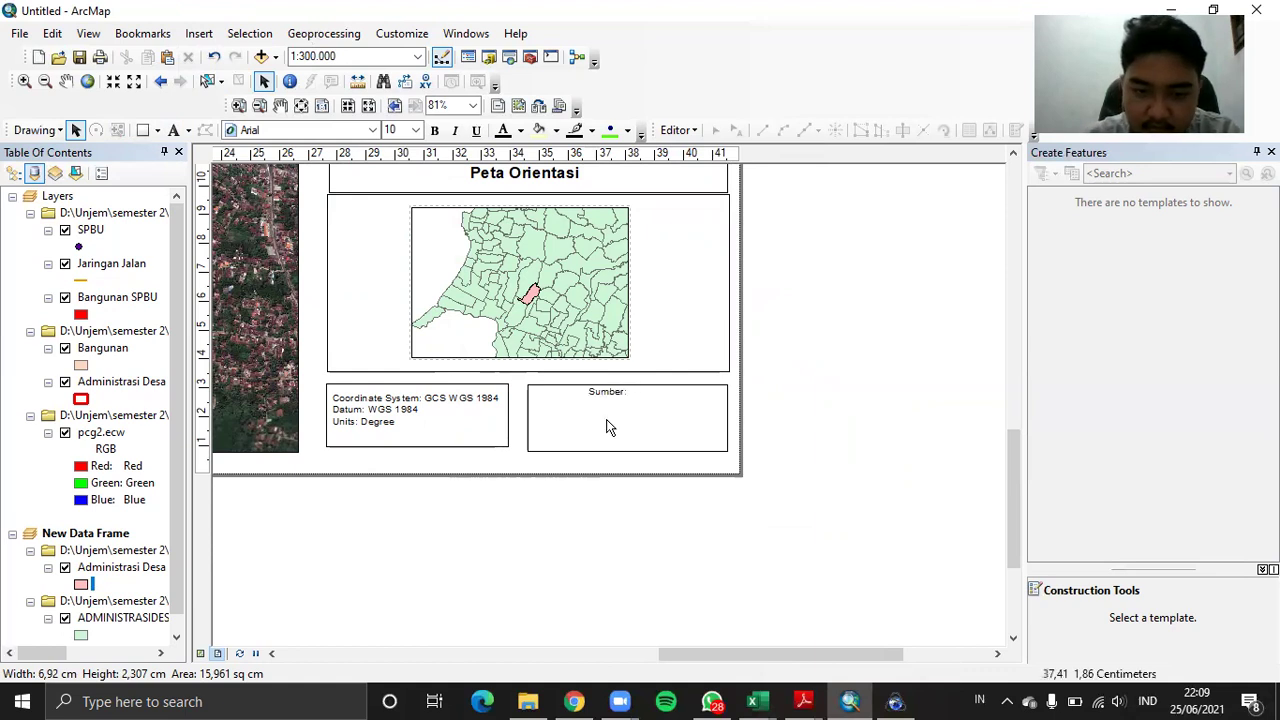
{"action": "double_click", "coordinate": [614, 392]}
{"action": "left_click", "coordinate": [526, 242]}
{"action": "key", "text": "Return"}
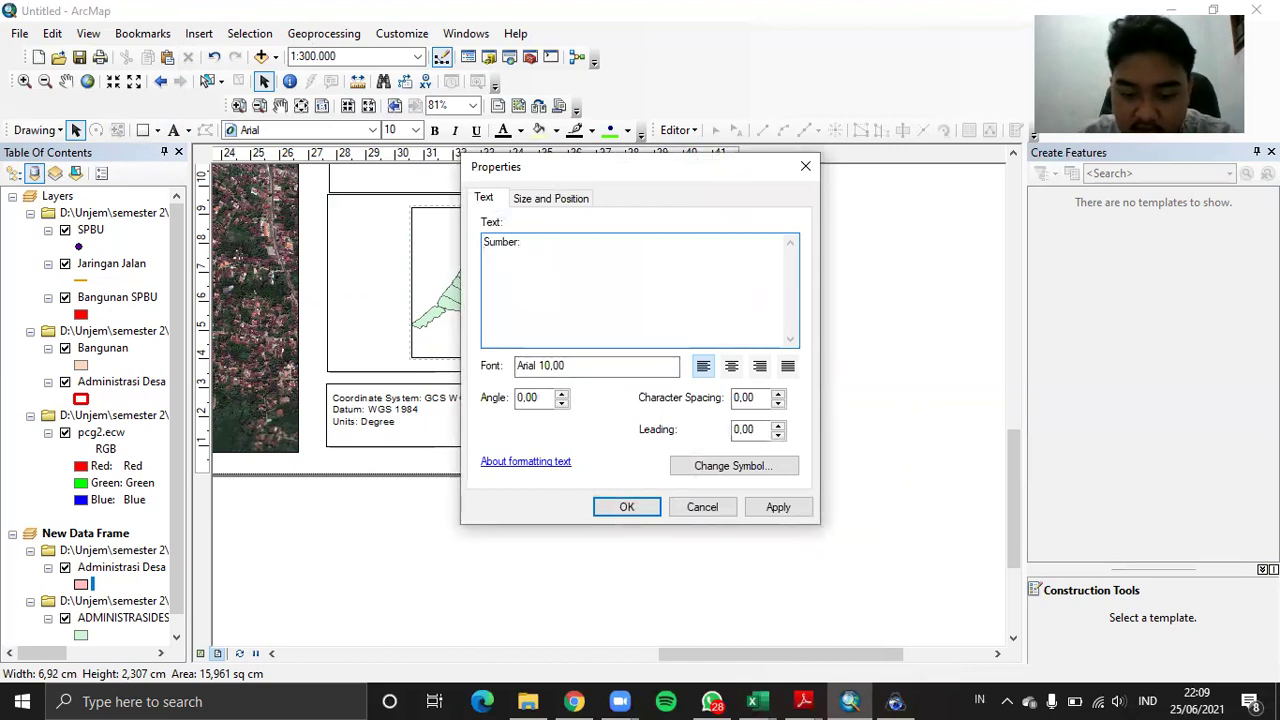
{"action": "type", "text": "B"}
{"action": "key", "text": "BackSpace"}
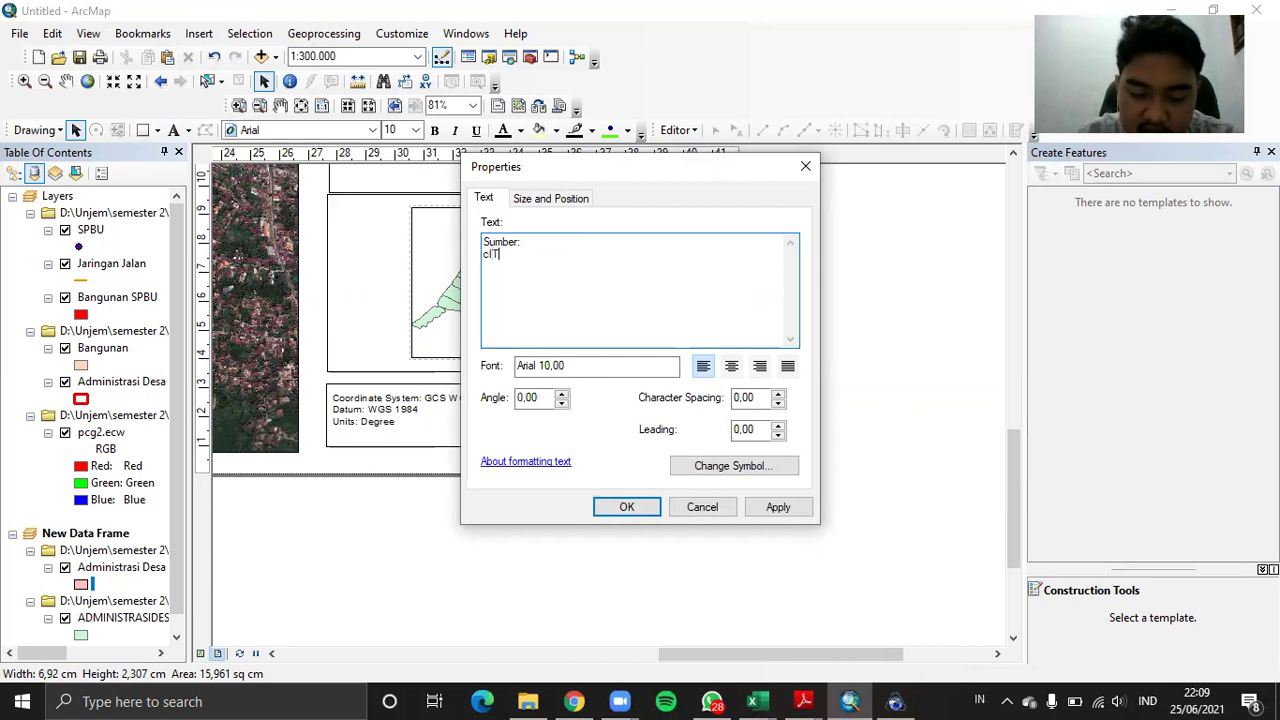
{"action": "key", "text": "BackSpace"}
{"action": "key", "text": "BackSpace"}
{"action": "key", "text": "BackSpace"}
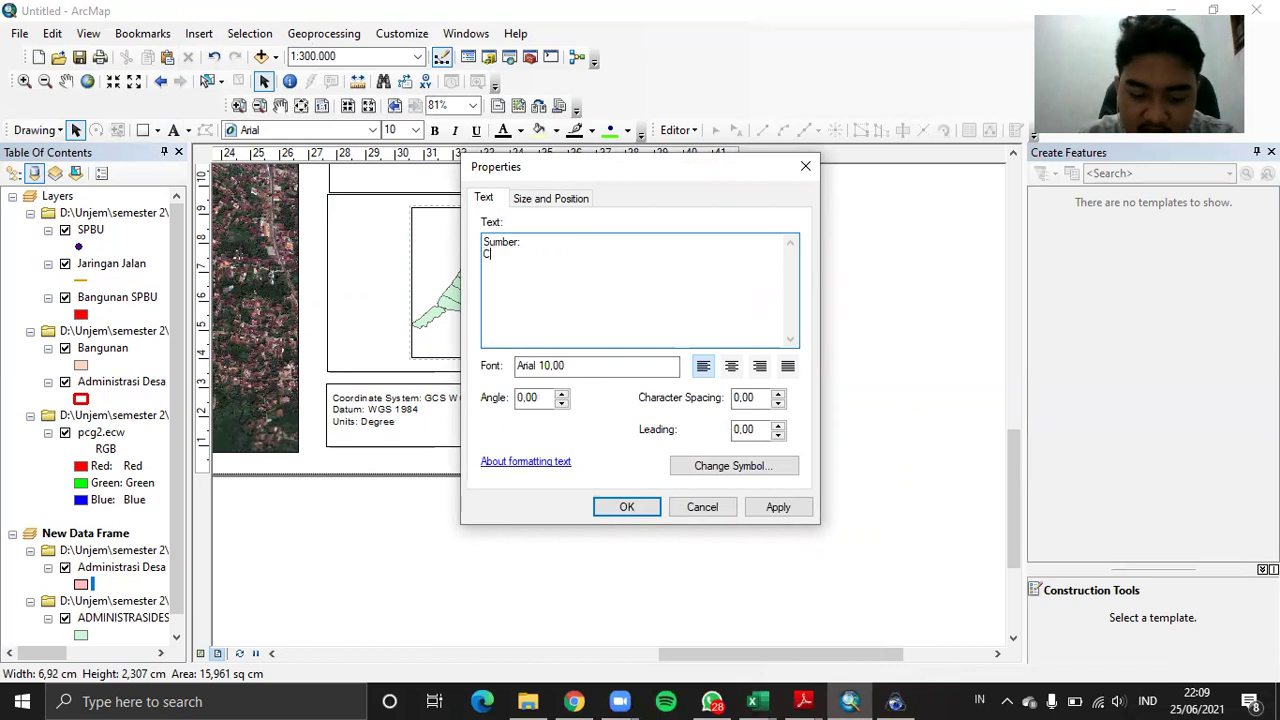
{"action": "type", "text": "Citra"}
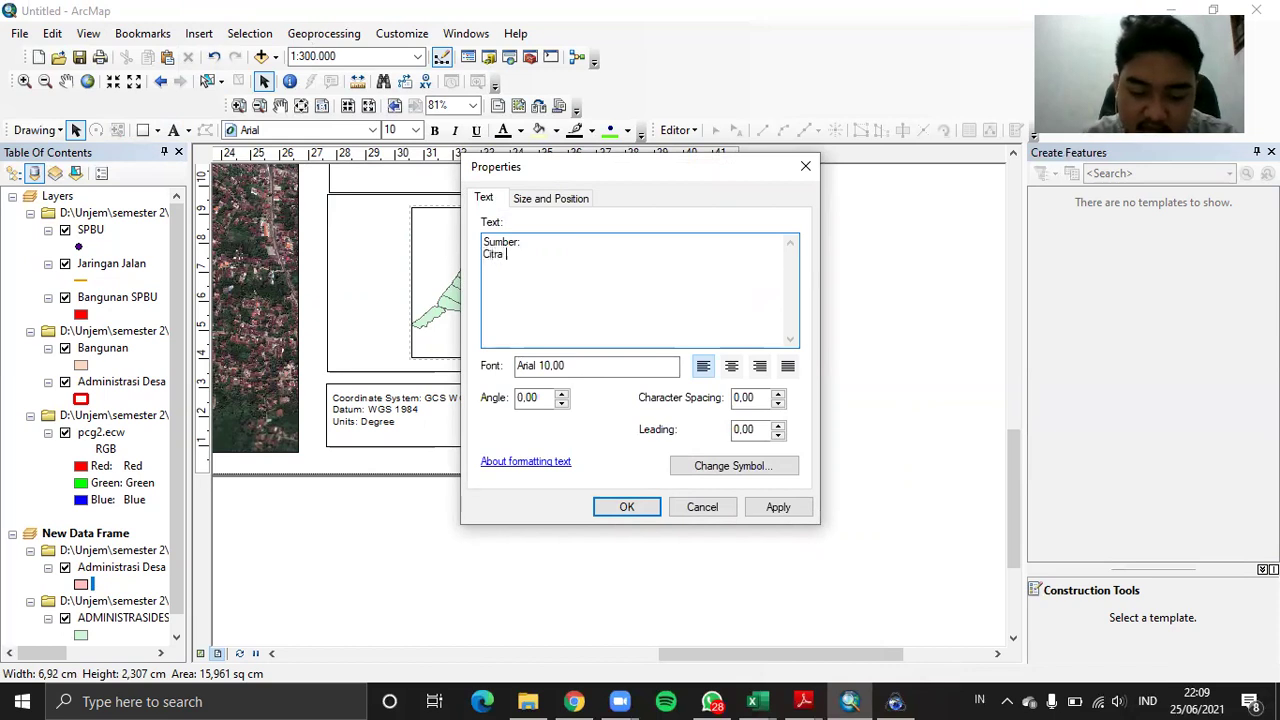
{"action": "type", "text": " Satelit SAS Planet"}
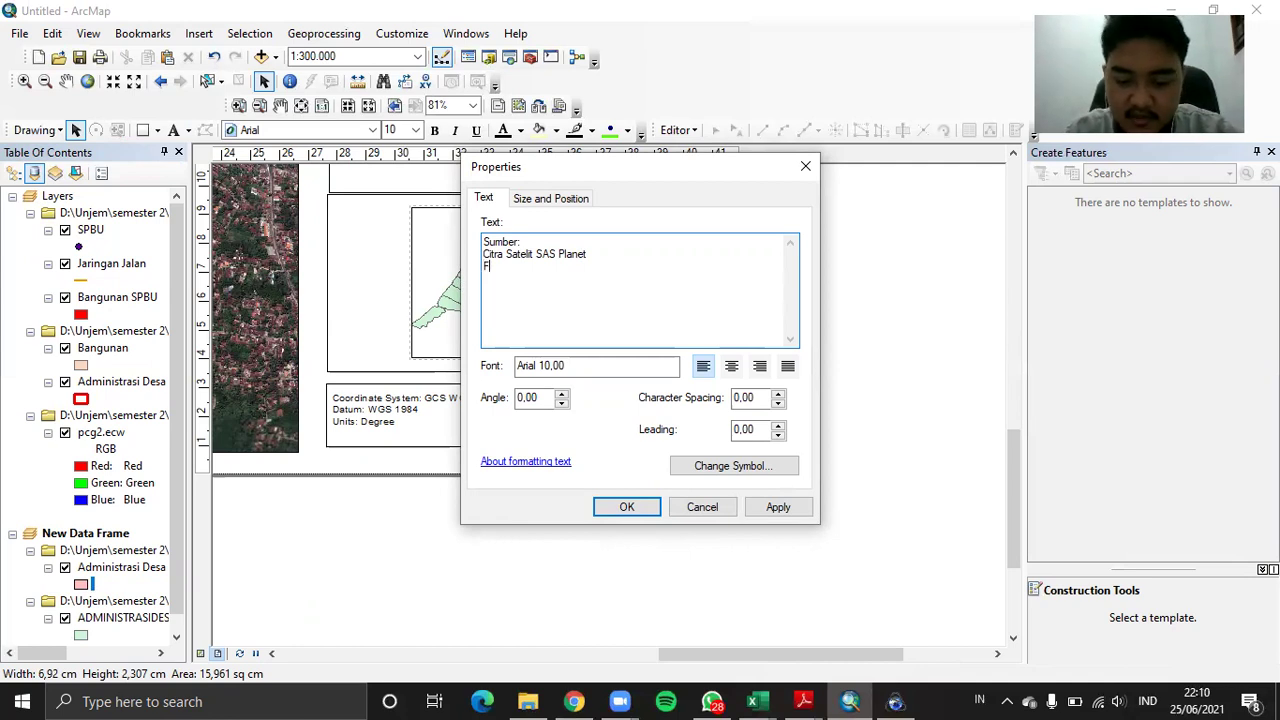
Add the lines "File SHP Desa Kabupaten Jepara" and "BPS Kabupaten Jepara" to the source text
{"action": "type", "text": "SH"}
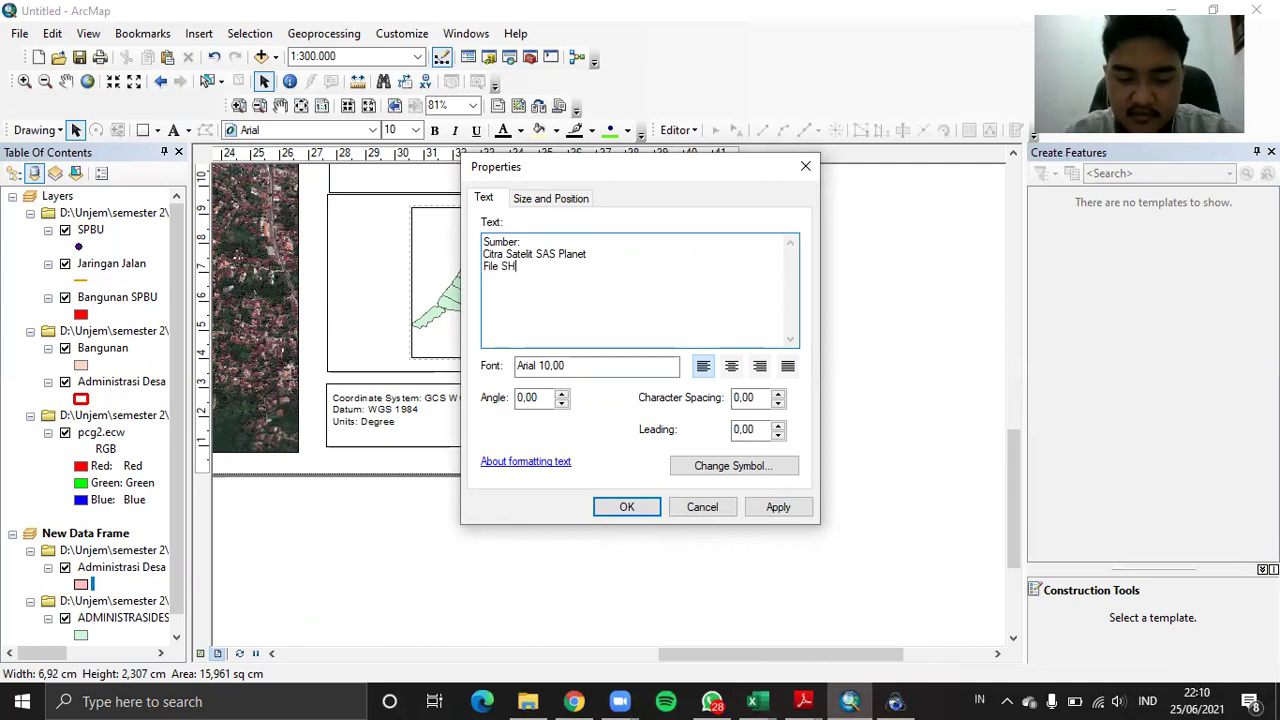
{"action": "type", "text": "P Desa K"}
{"action": "key", "text": "BackSpace"}
{"action": "key", "text": "BackSpace"}
{"action": "type", "text": "Kabupaten Jepara"}
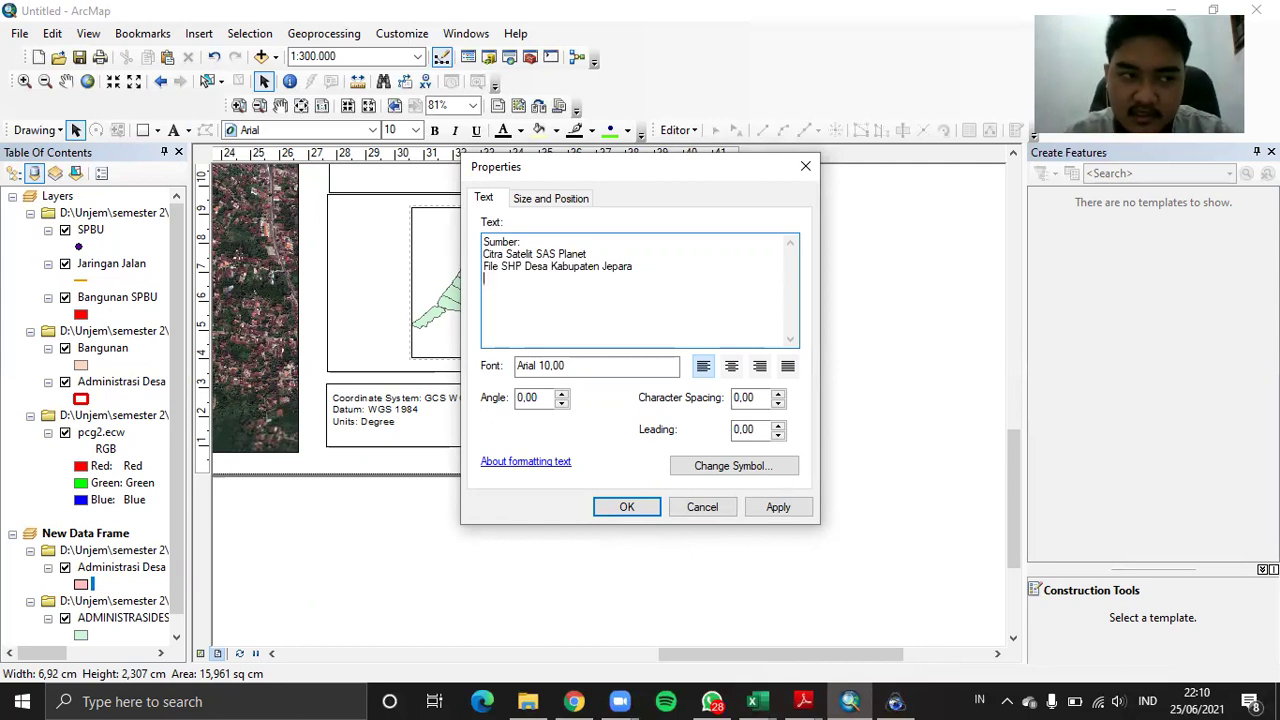
{"action": "type", "text": "BPS"}
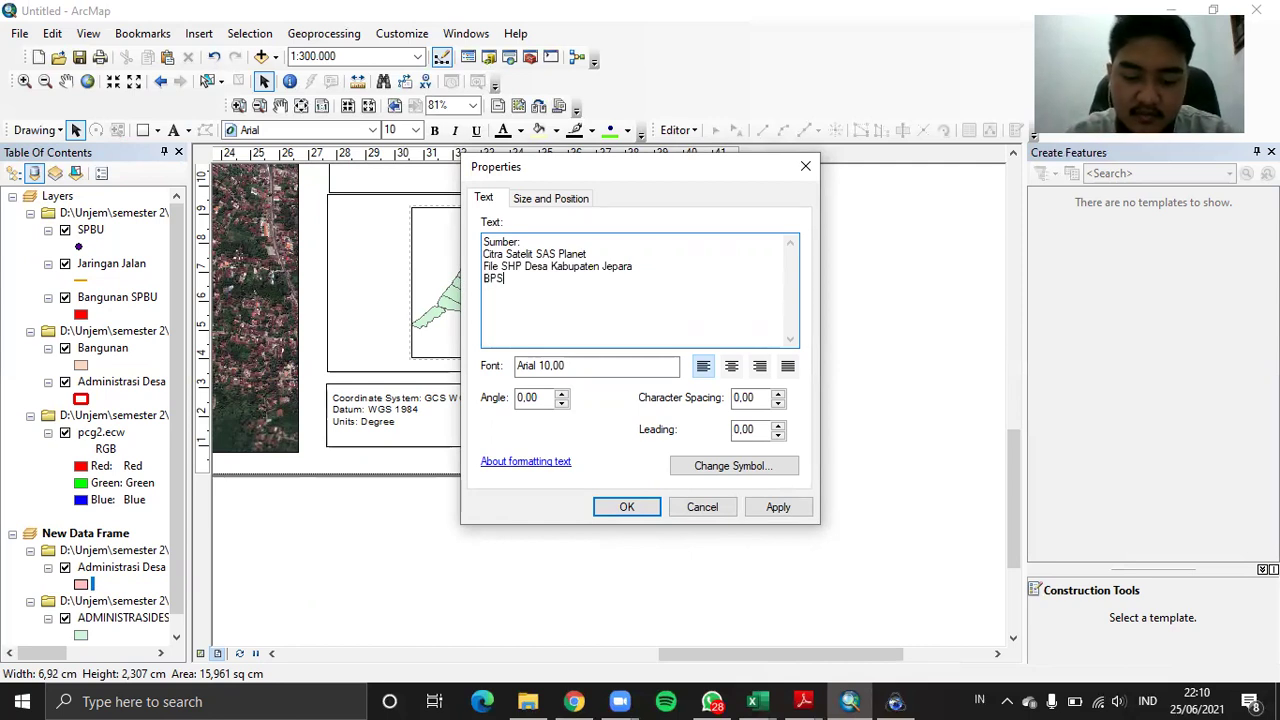
{"action": "type", "text": " Kabupaten Jepara"}
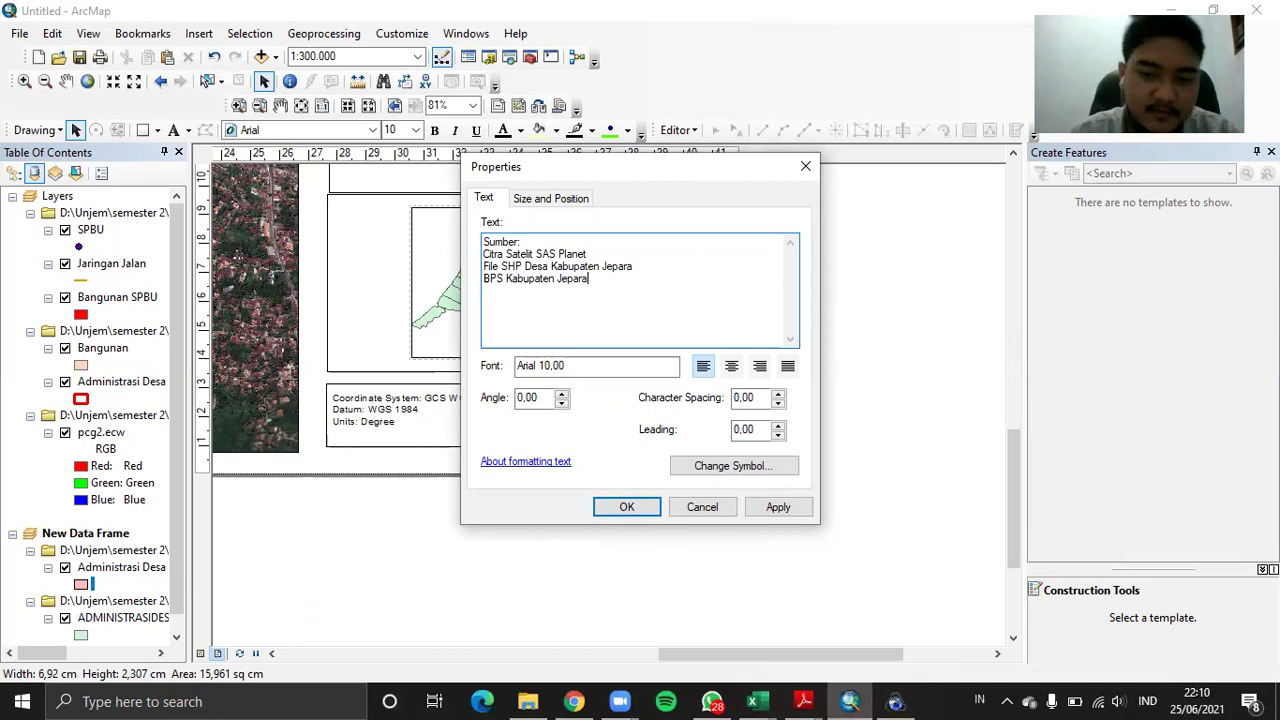
Make the source text bold and centre-align its lines
{"action": "left_click", "coordinate": [756, 468]}
{"action": "left_click", "coordinate": [777, 370]}
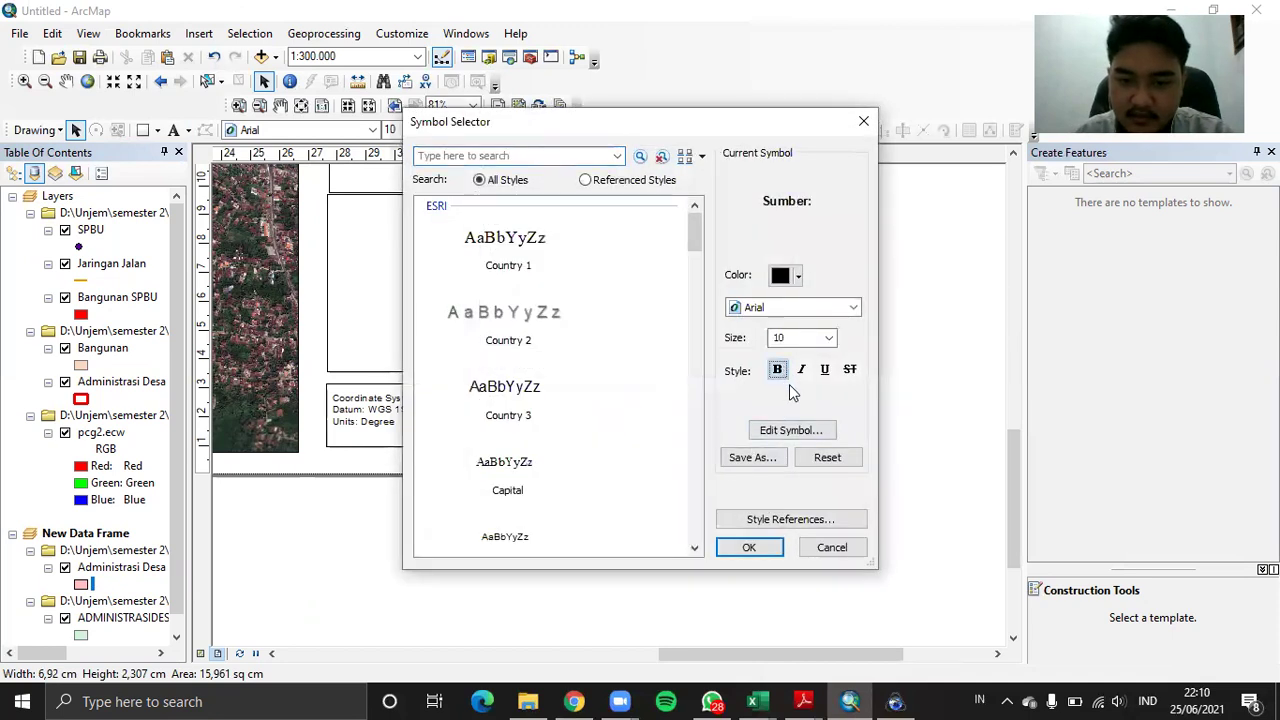
{"action": "left_click", "coordinate": [760, 548]}
{"action": "left_click", "coordinate": [732, 367]}
{"action": "left_click", "coordinate": [626, 507]}
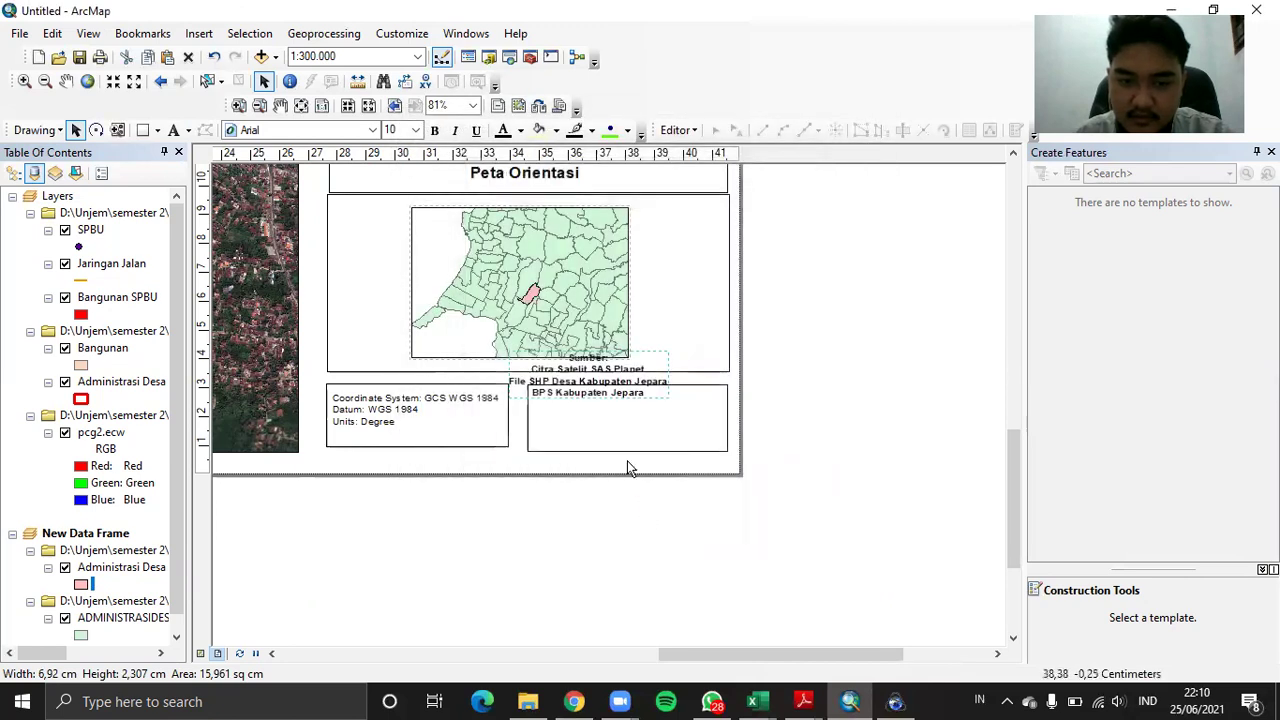
Left-align the source text and move it inside the empty rectangle beside the coordinate system box
{"action": "double_click", "coordinate": [603, 372]}
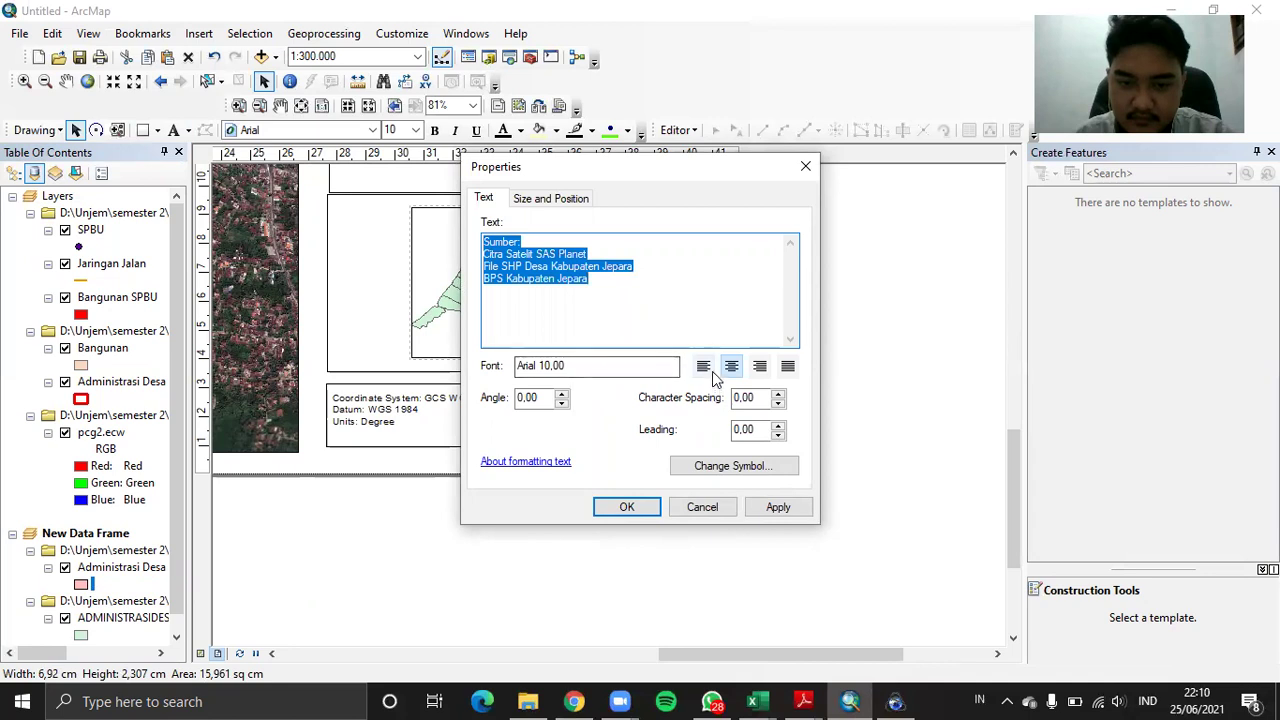
{"action": "left_click", "coordinate": [703, 367]}
{"action": "left_click", "coordinate": [630, 507]}
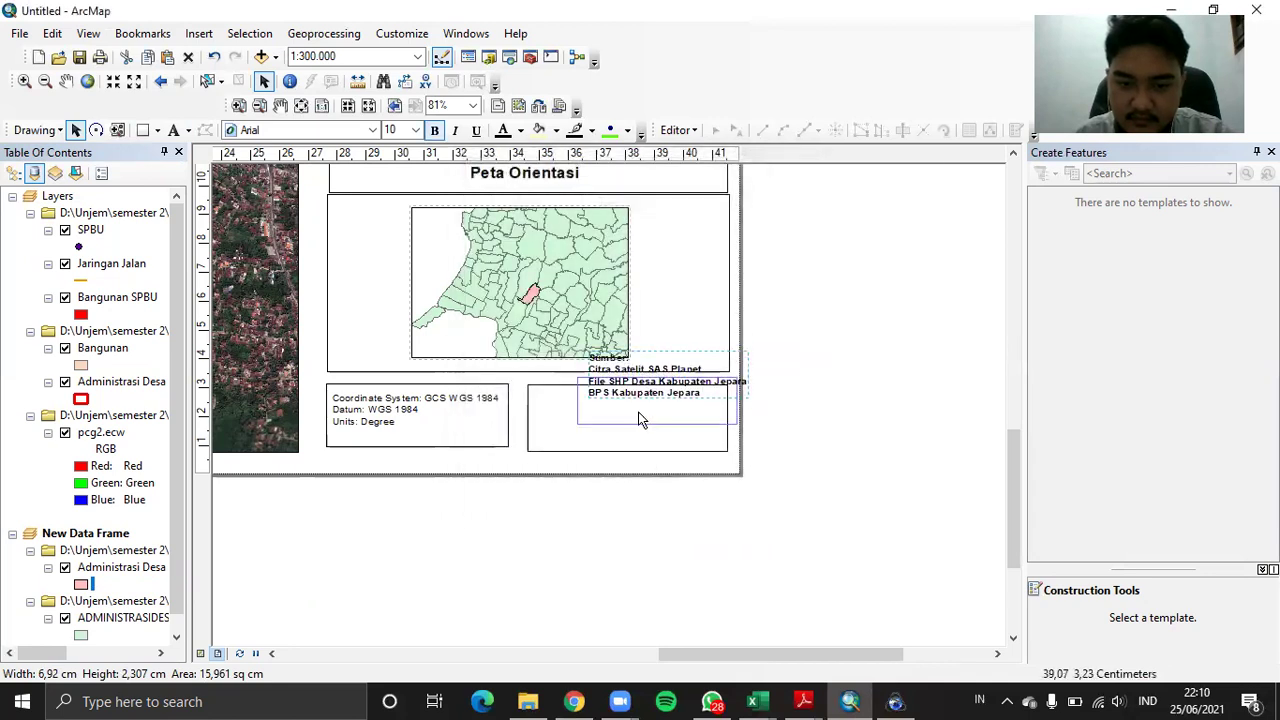
{"action": "left_click_drag", "start_coordinate": [641, 420], "coordinate": [601, 426]}
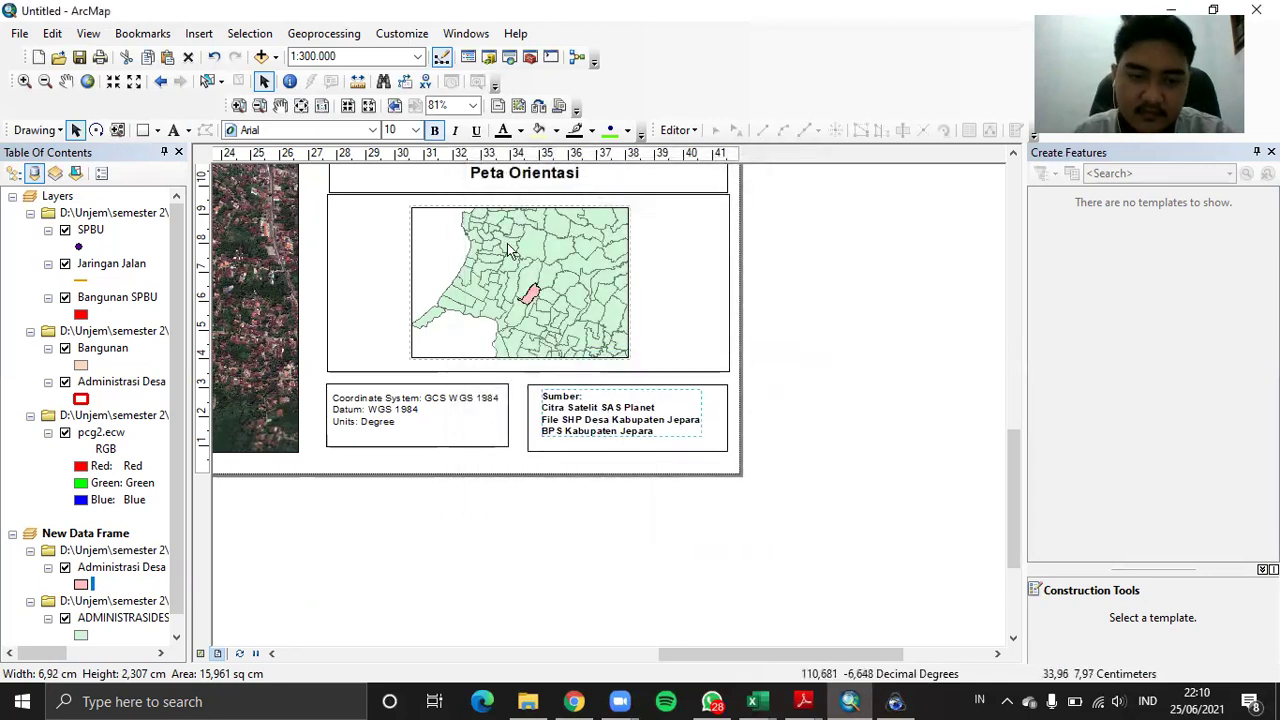
Extend the left edge of the Peta Orientasi heading rectangle slightly to line up with the map box below it
{"action": "scroll", "coordinate": [766, 565], "scroll_direction": "up", "scroll_amount": 2}
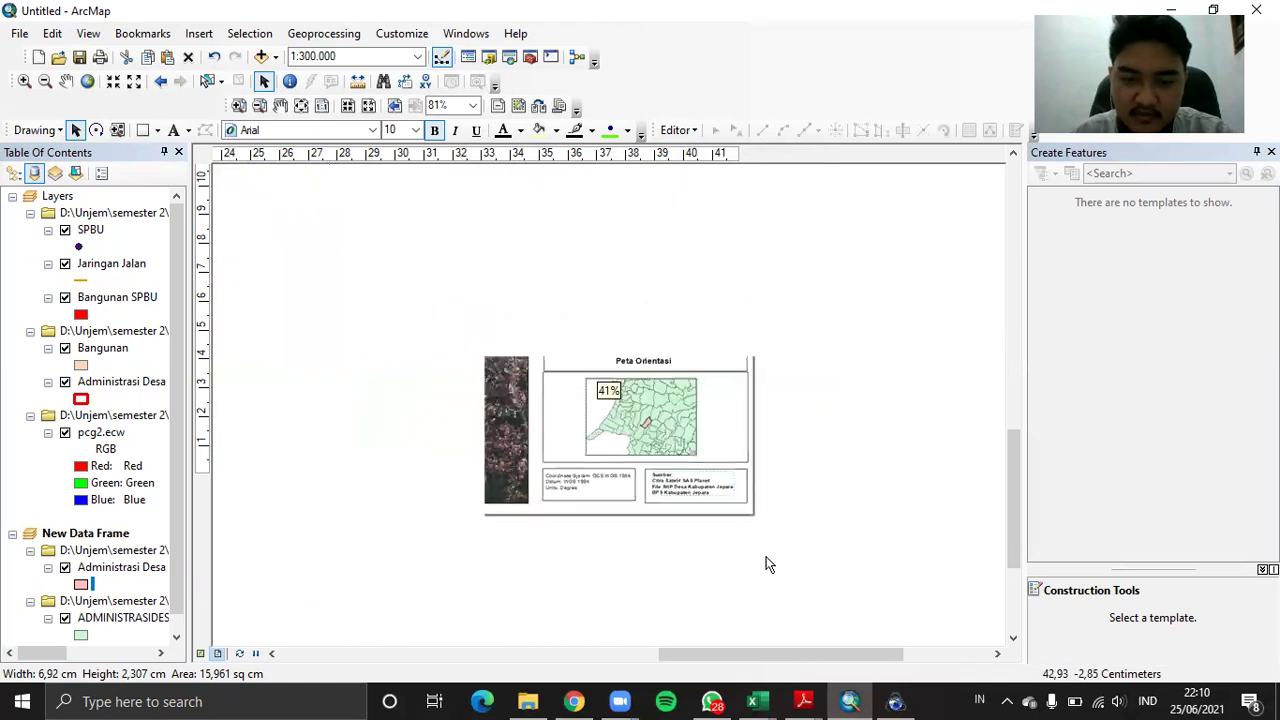
{"action": "scroll", "coordinate": [562, 397], "scroll_direction": "up", "scroll_amount": 1}
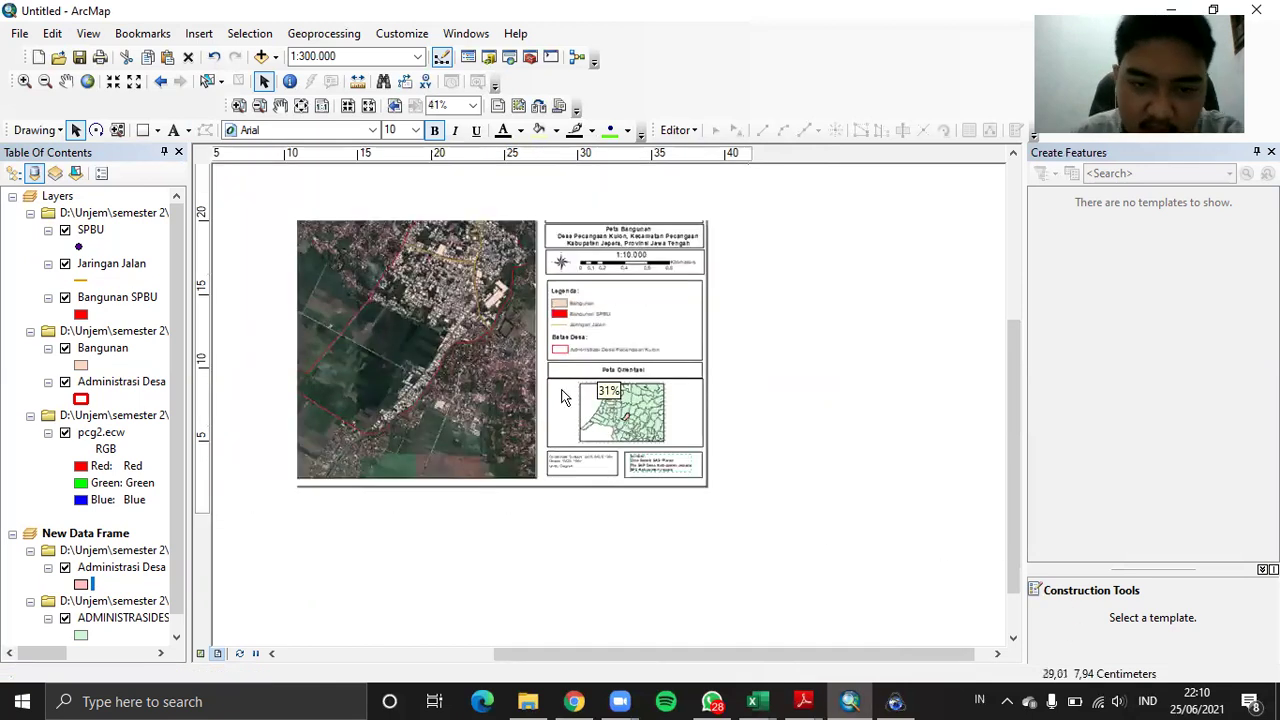
{"action": "mouse_move", "coordinate": [1012, 366]}
{"action": "left_mouse_down"}
{"action": "mouse_move", "coordinate": [1014, 334]}
{"action": "mouse_move", "coordinate": [1014, 360]}
{"action": "left_mouse_up"}
{"action": "scroll", "coordinate": [690, 392], "scroll_direction": "down", "scroll_amount": 3}
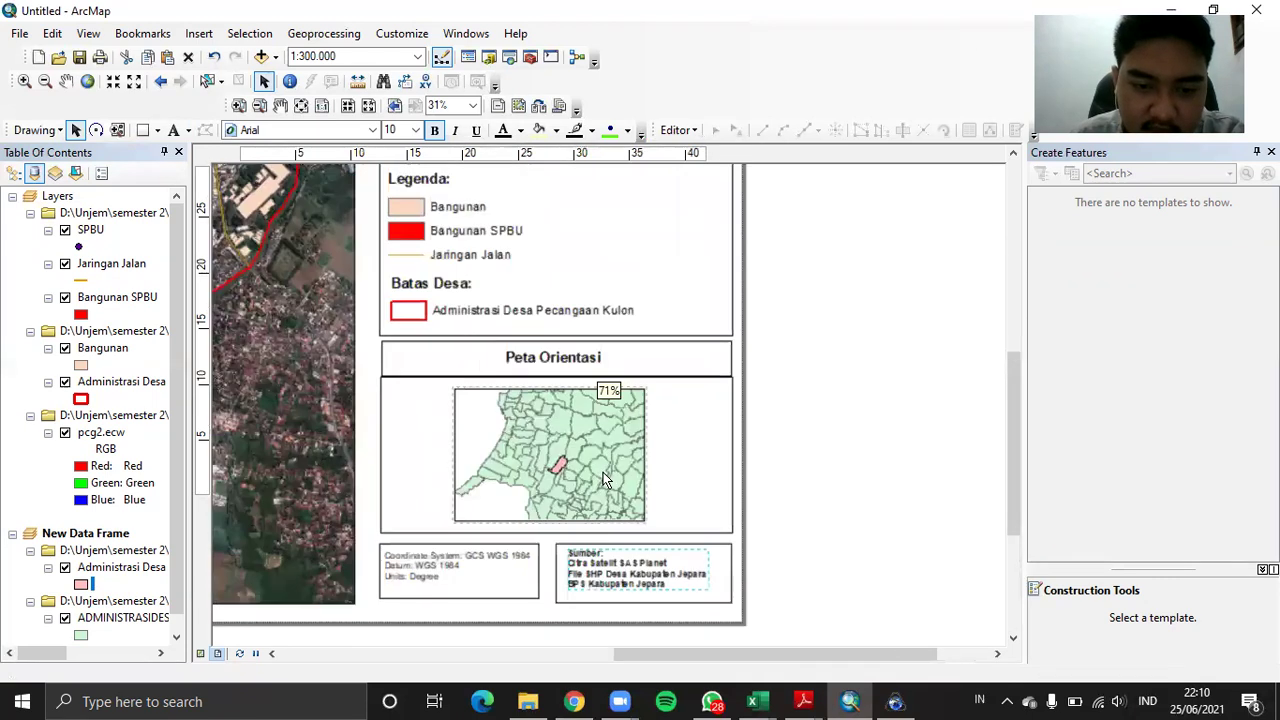
{"action": "scroll", "coordinate": [603, 472], "scroll_direction": "down", "scroll_amount": 2}
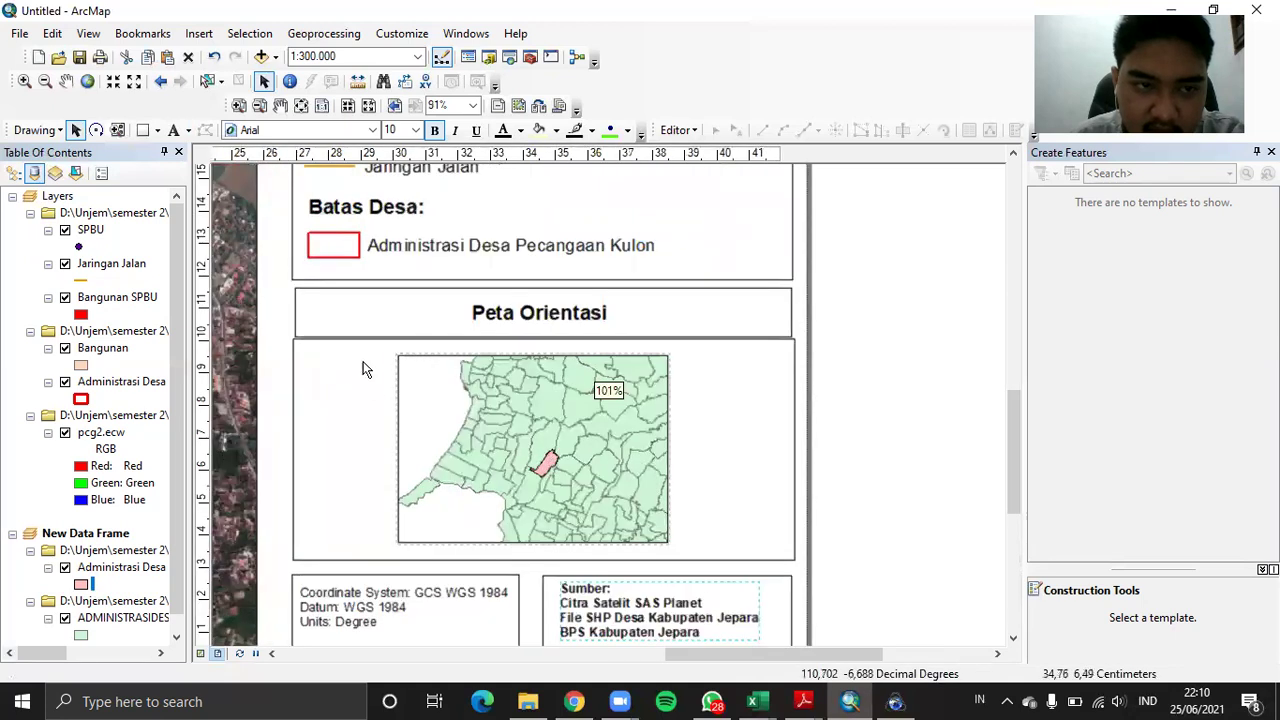
{"action": "left_click", "coordinate": [88, 33]}
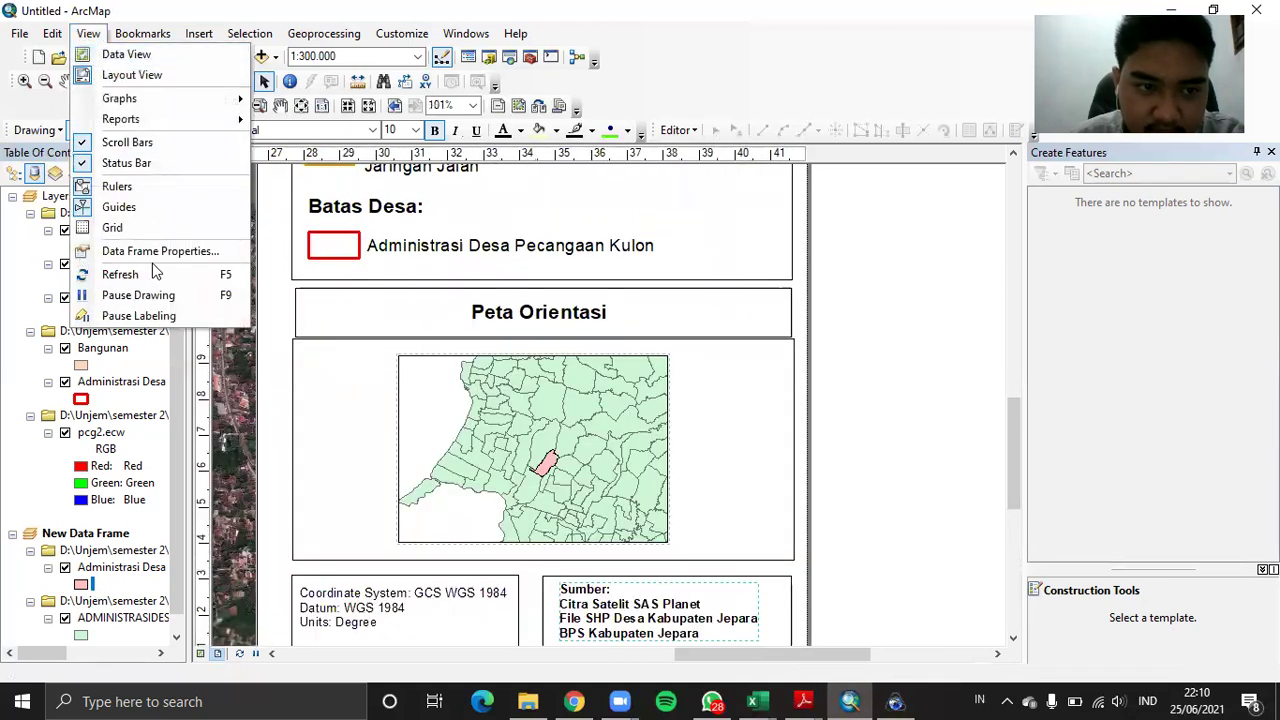
{"action": "left_click", "coordinate": [536, 420]}
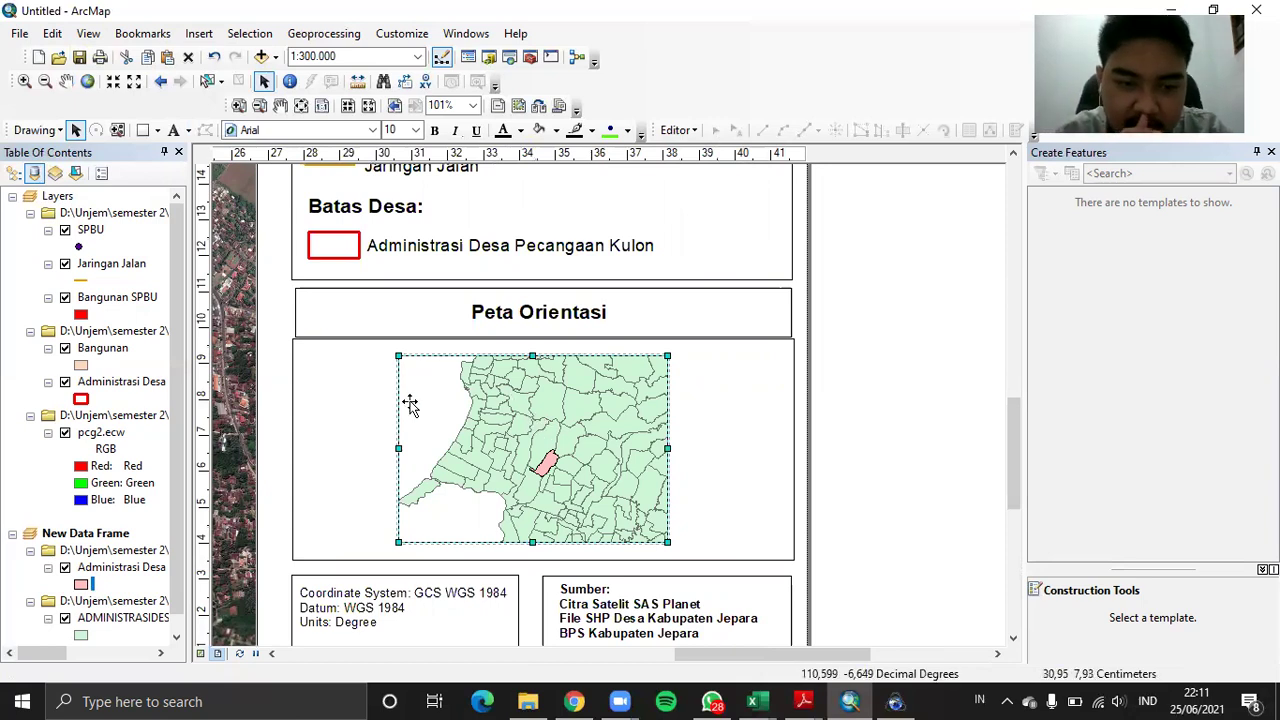
{"action": "left_click", "coordinate": [363, 305]}
{"action": "left_click_drag", "start_coordinate": [293, 312], "coordinate": [291, 312]}
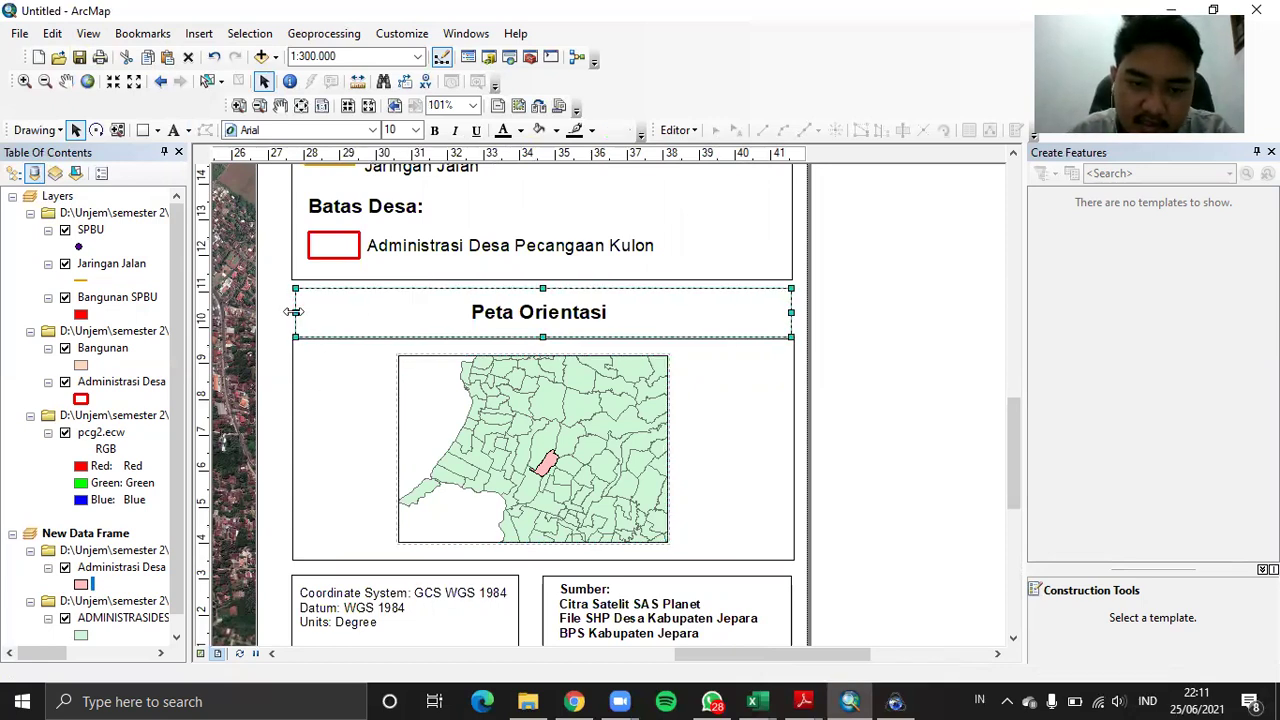
{"action": "left_click_drag", "start_coordinate": [543, 340], "coordinate": [543, 338]}
Add a measured grid with the default grid, label and interval settings to the orientation map's data frame
{"action": "left_click", "coordinate": [491, 414]}
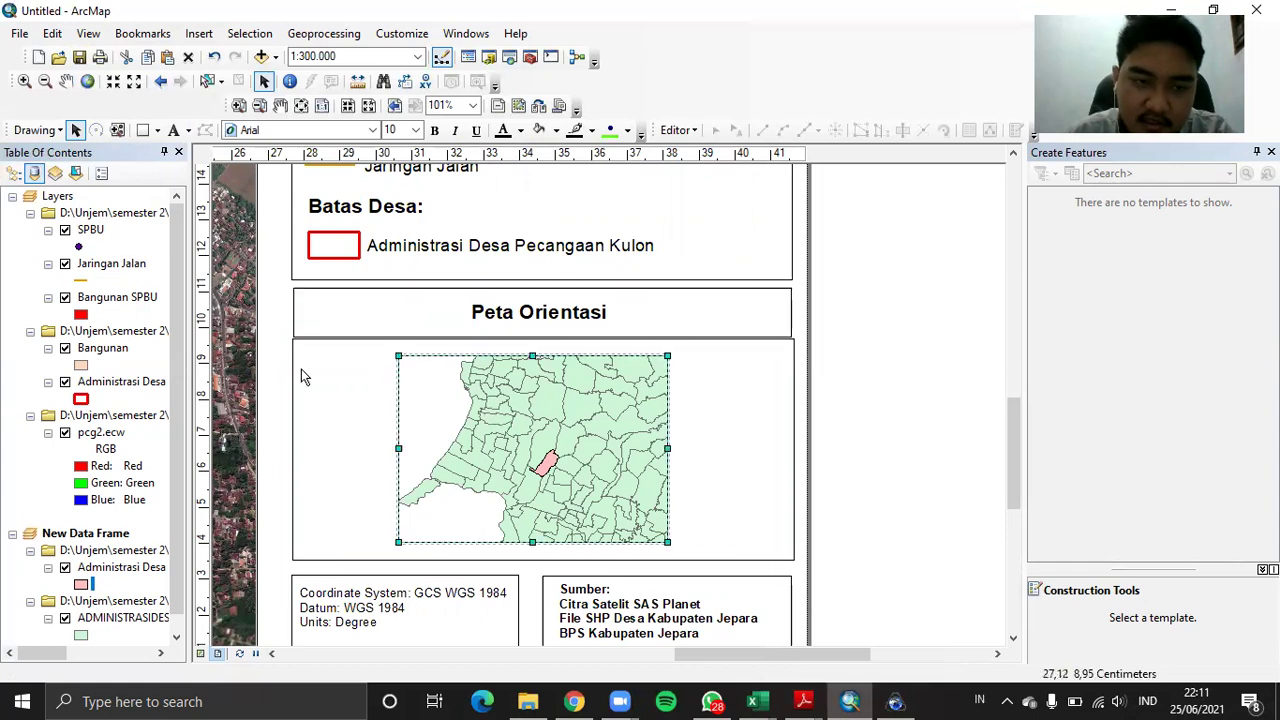
{"action": "left_click", "coordinate": [88, 34]}
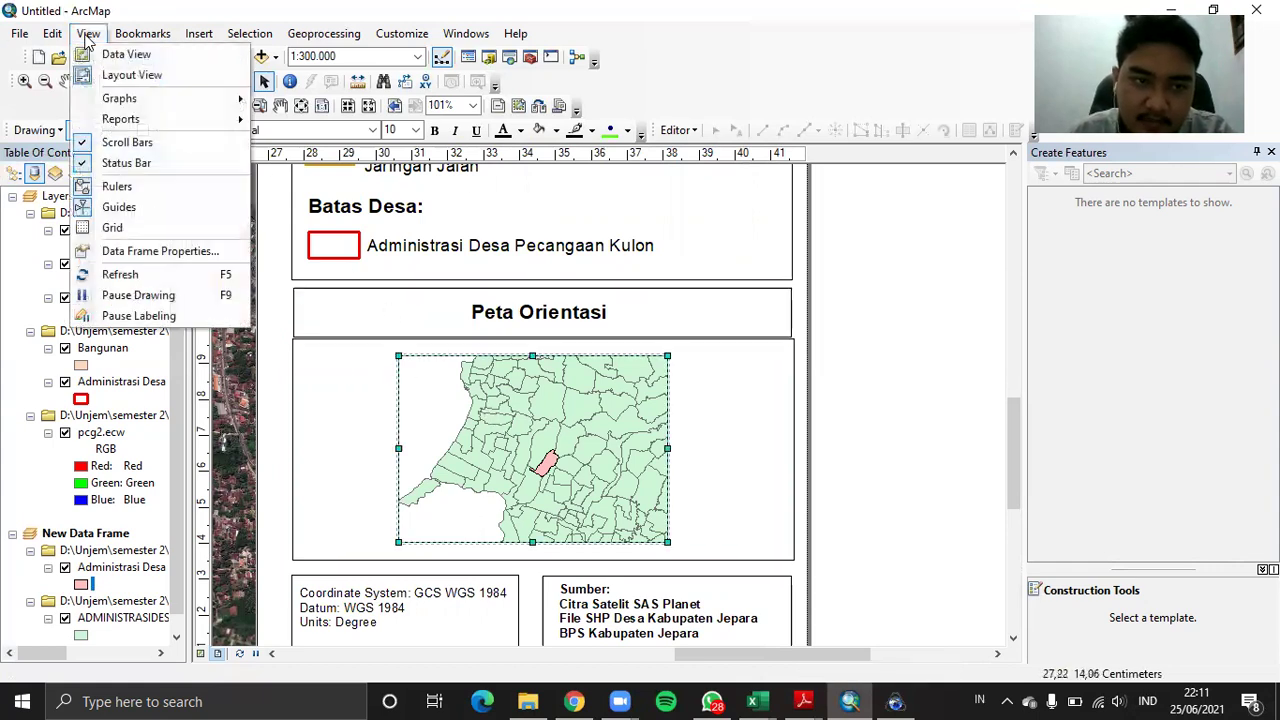
{"action": "left_click", "coordinate": [140, 253]}
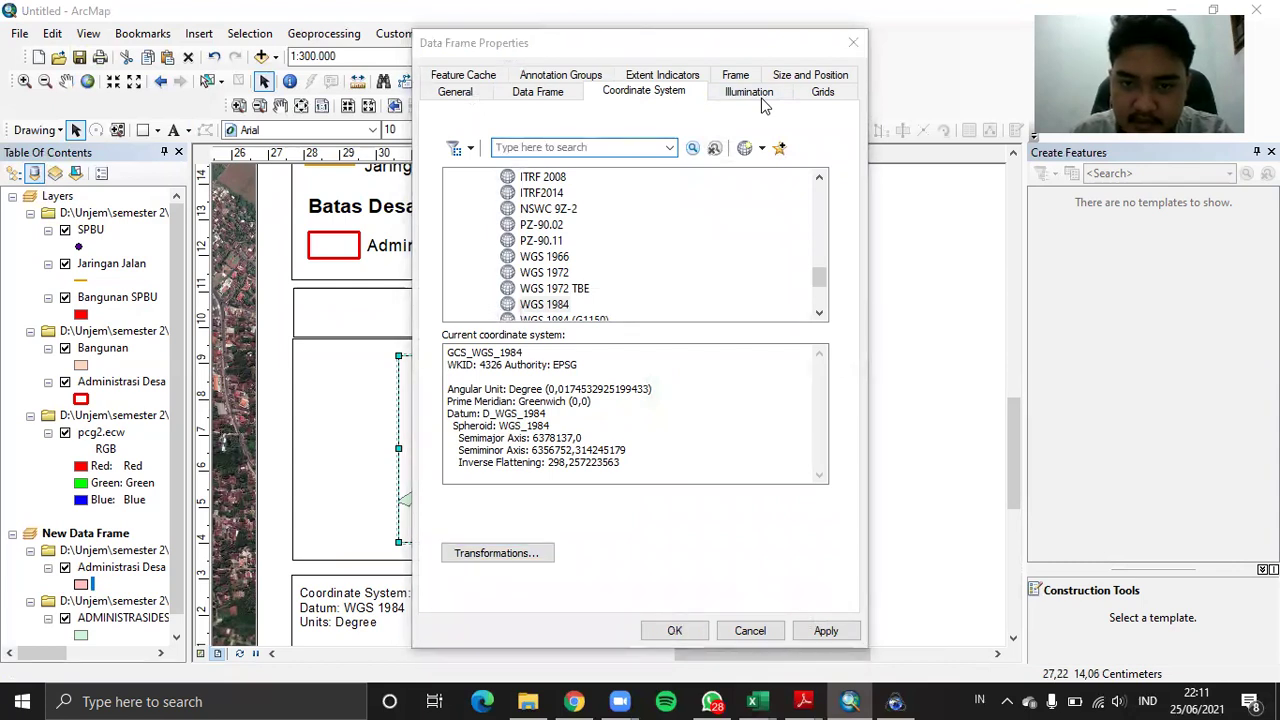
{"action": "left_click", "coordinate": [822, 91]}
{"action": "left_click", "coordinate": [728, 150]}
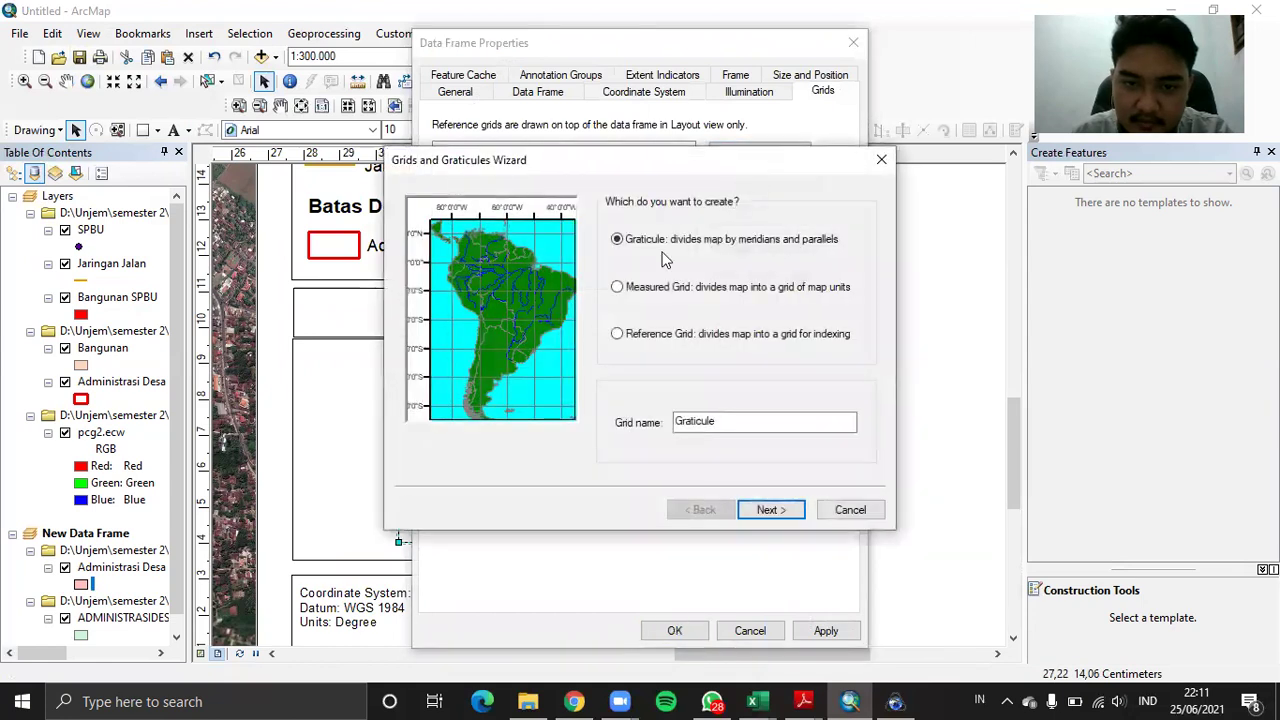
{"action": "left_click", "coordinate": [618, 288]}
{"action": "left_click", "coordinate": [770, 510]}
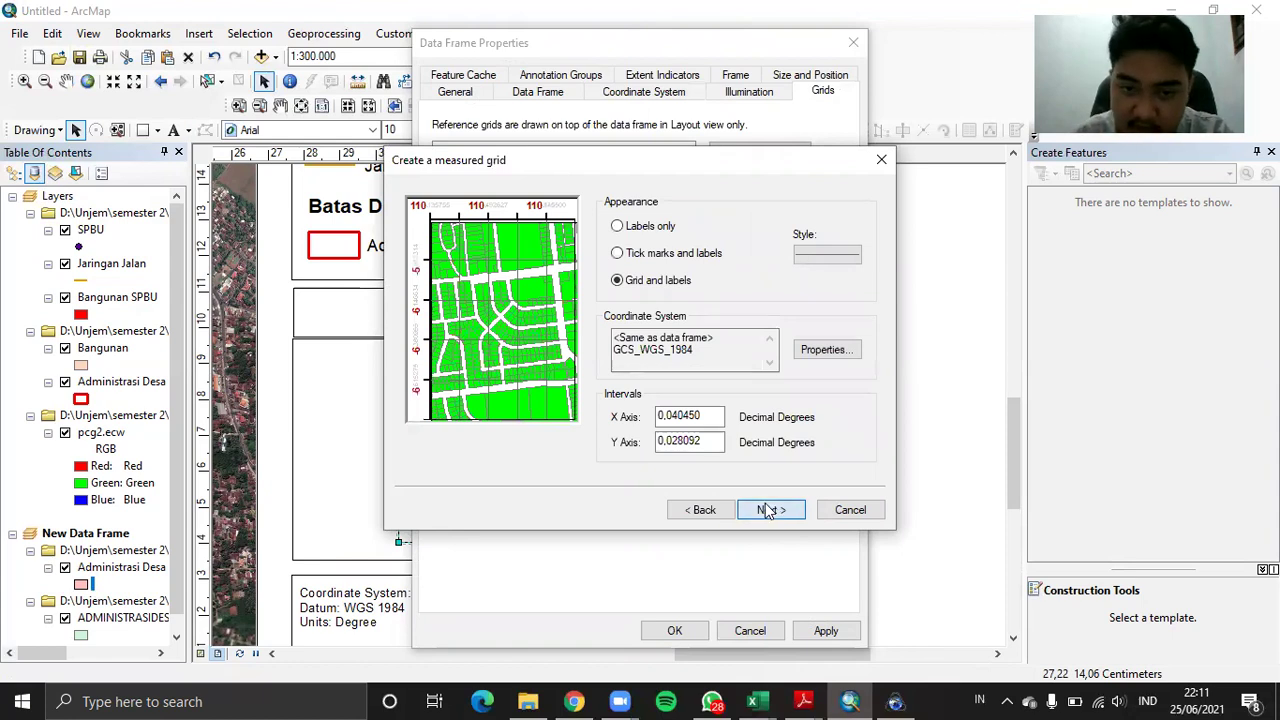
{"action": "left_click", "coordinate": [768, 511]}
{"action": "left_click", "coordinate": [768, 511]}
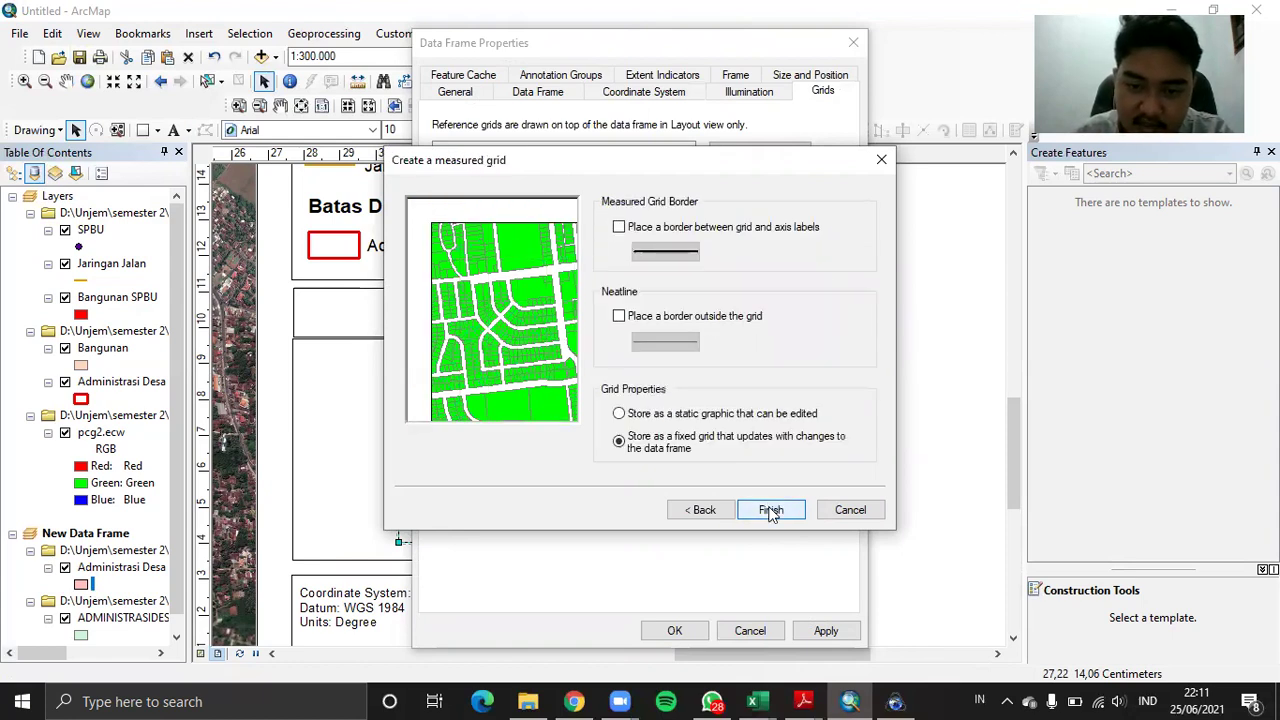
{"action": "left_click", "coordinate": [769, 512]}
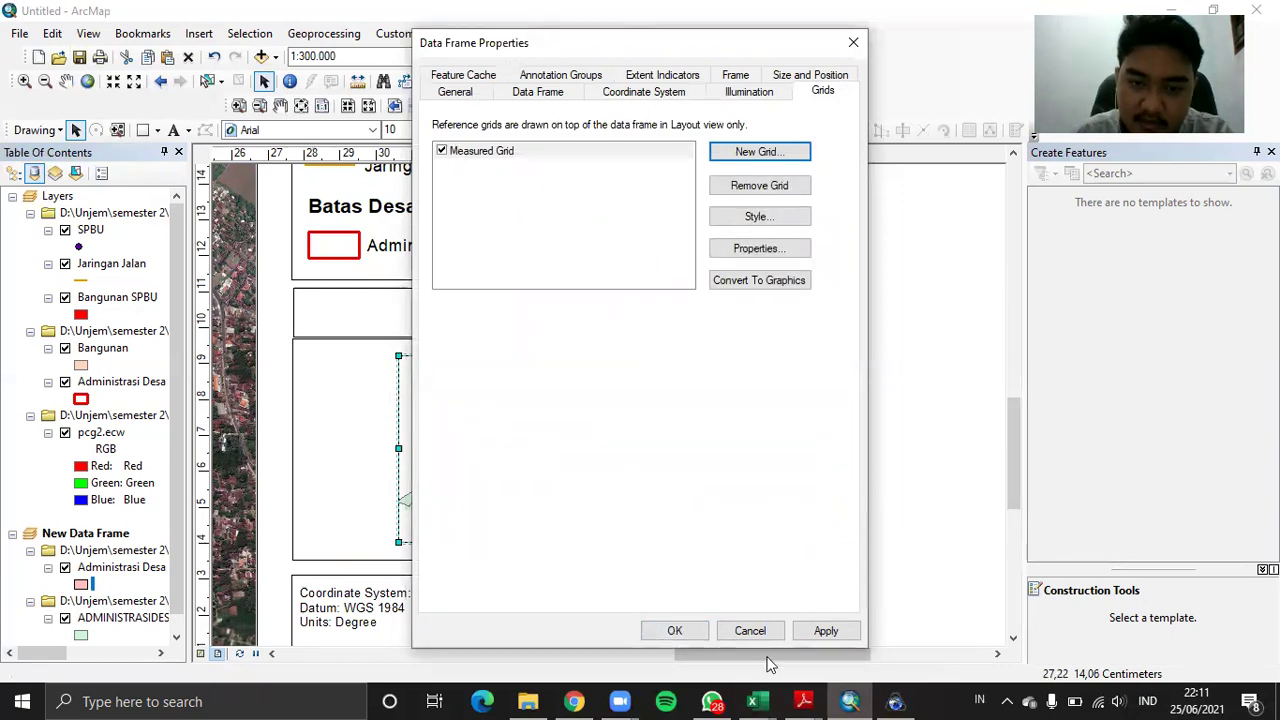
{"action": "left_click", "coordinate": [666, 633]}
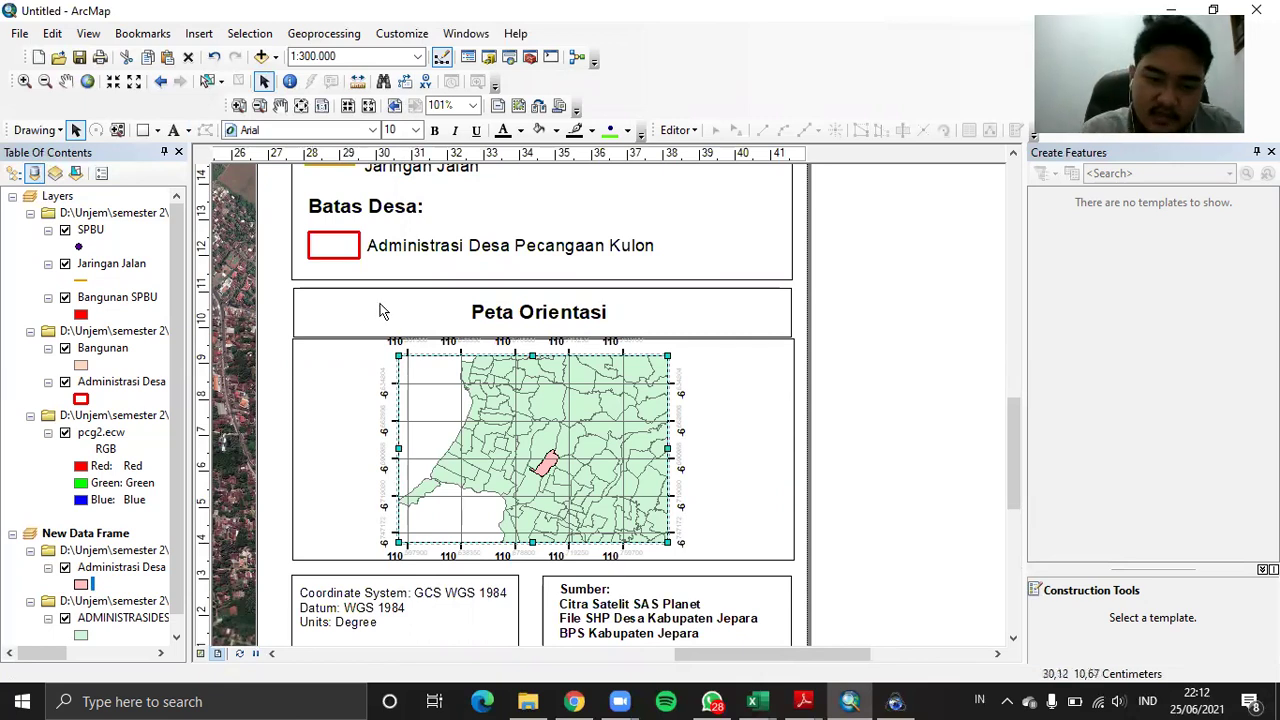
{"action": "scroll", "coordinate": [381, 310], "scroll_direction": "up", "scroll_amount": 4}
{"action": "left_click_drag", "start_coordinate": [718, 656], "coordinate": [518, 660]}
{"action": "left_click_drag", "start_coordinate": [1014, 503], "coordinate": [1012, 401]}
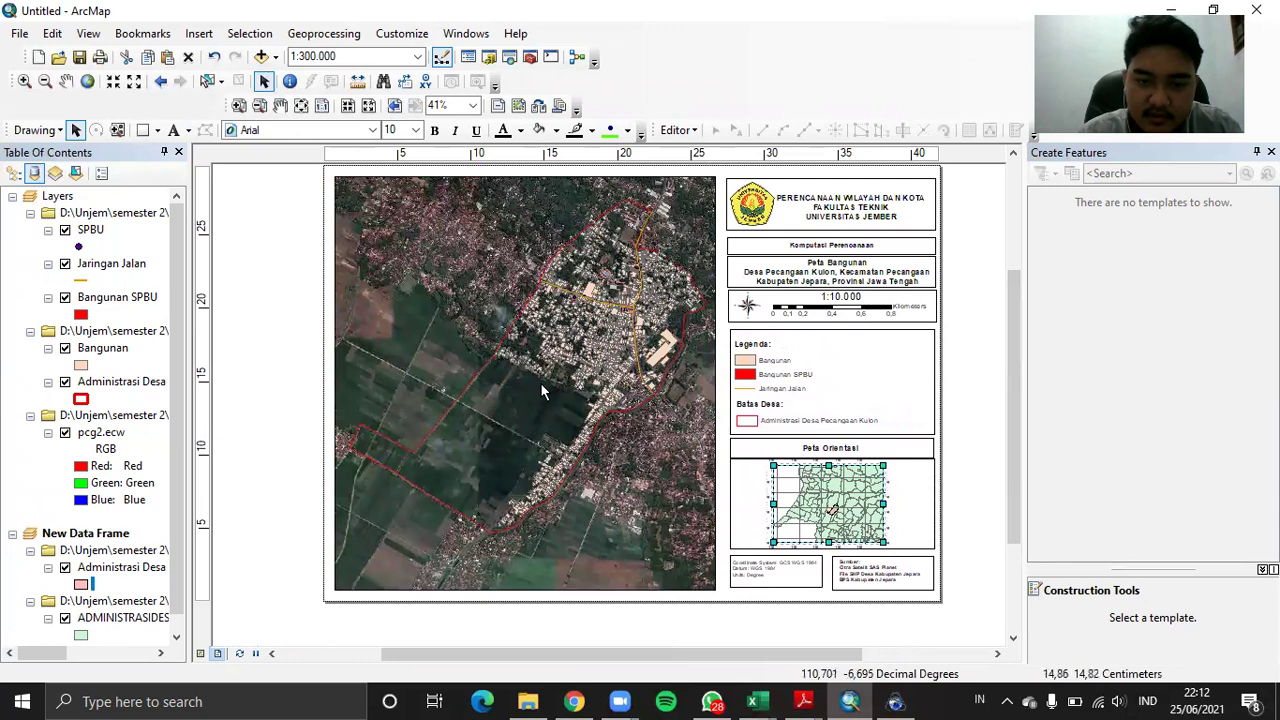
{"action": "left_click", "coordinate": [540, 390]}
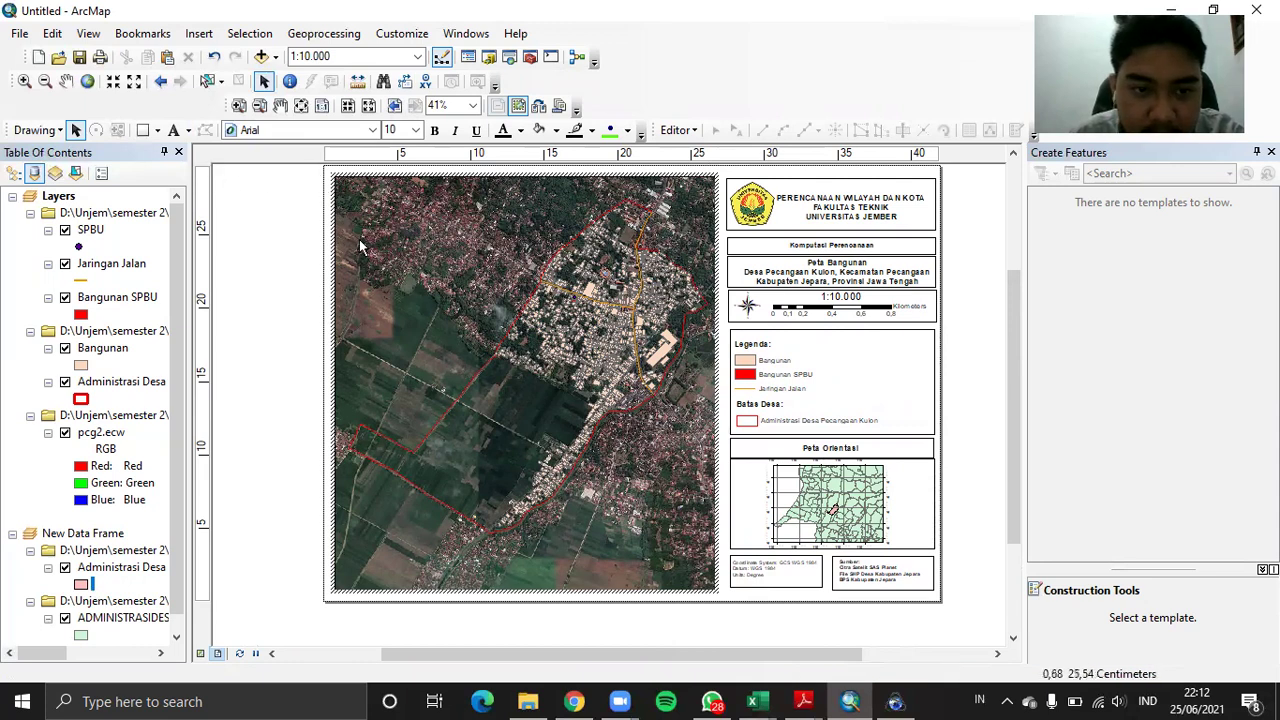
{"action": "right_click", "coordinate": [413, 276]}
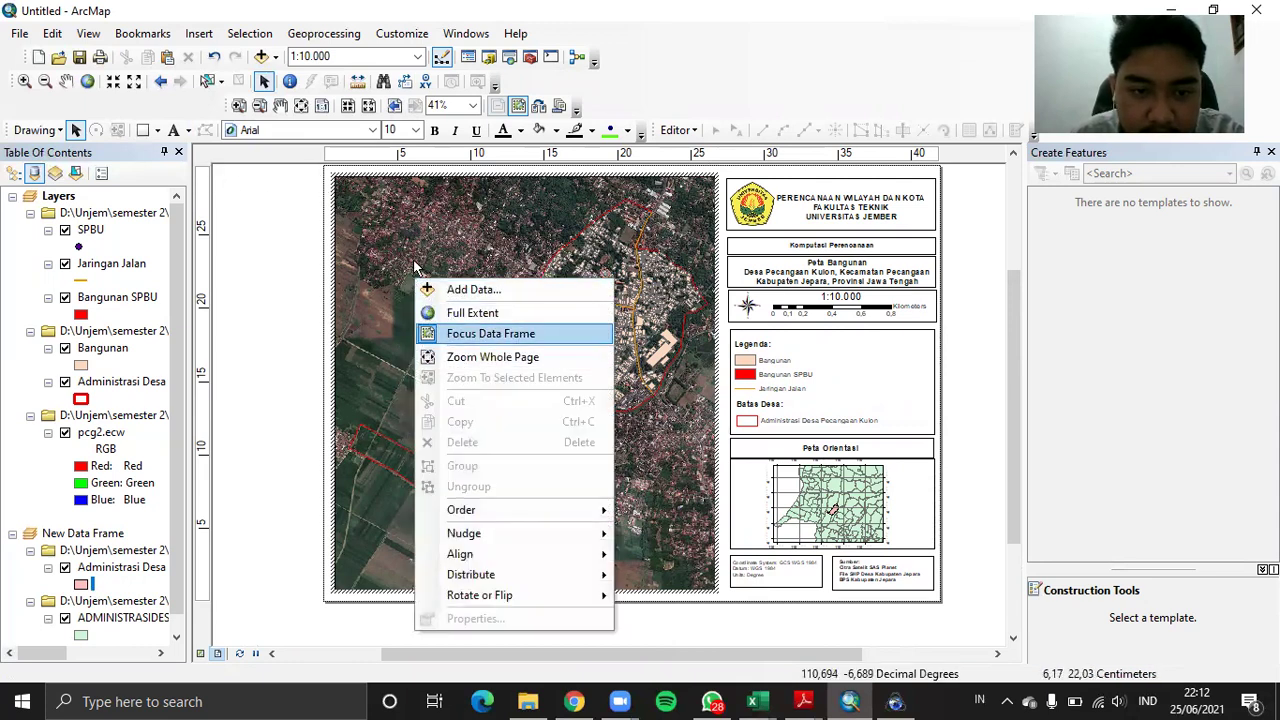
{"action": "left_click", "coordinate": [121, 84]}
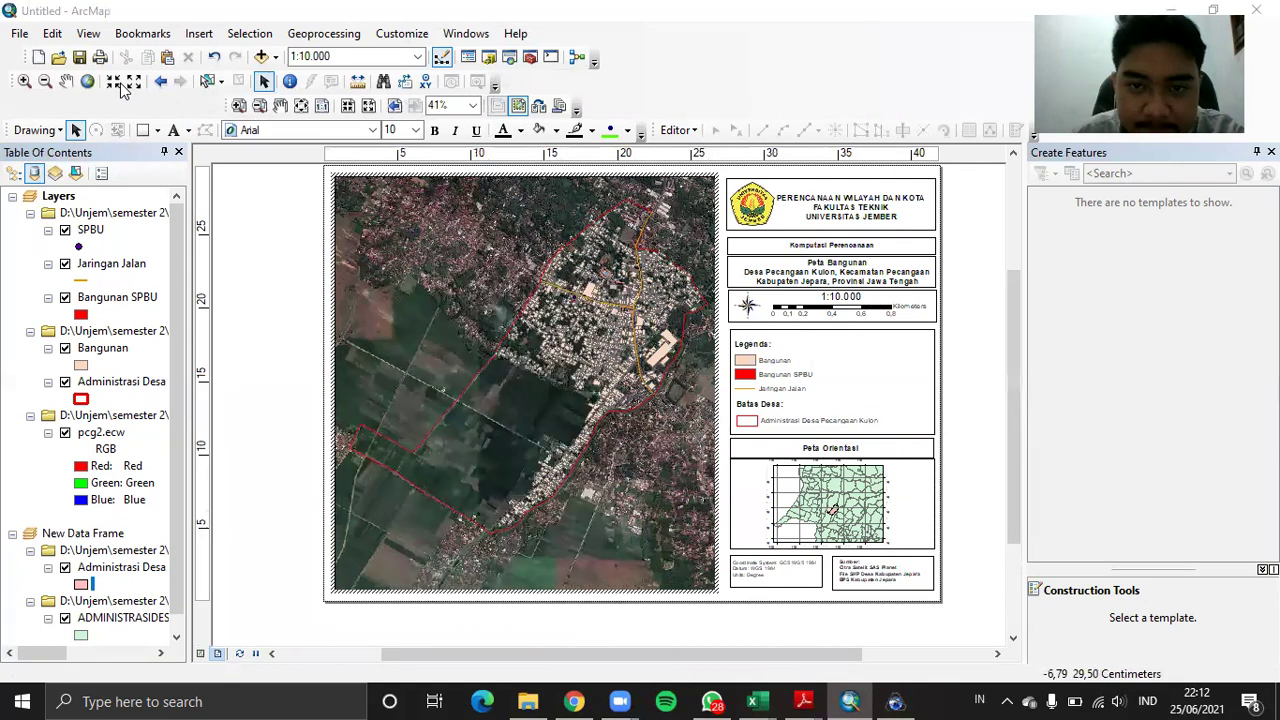
{"action": "left_click", "coordinate": [89, 34]}
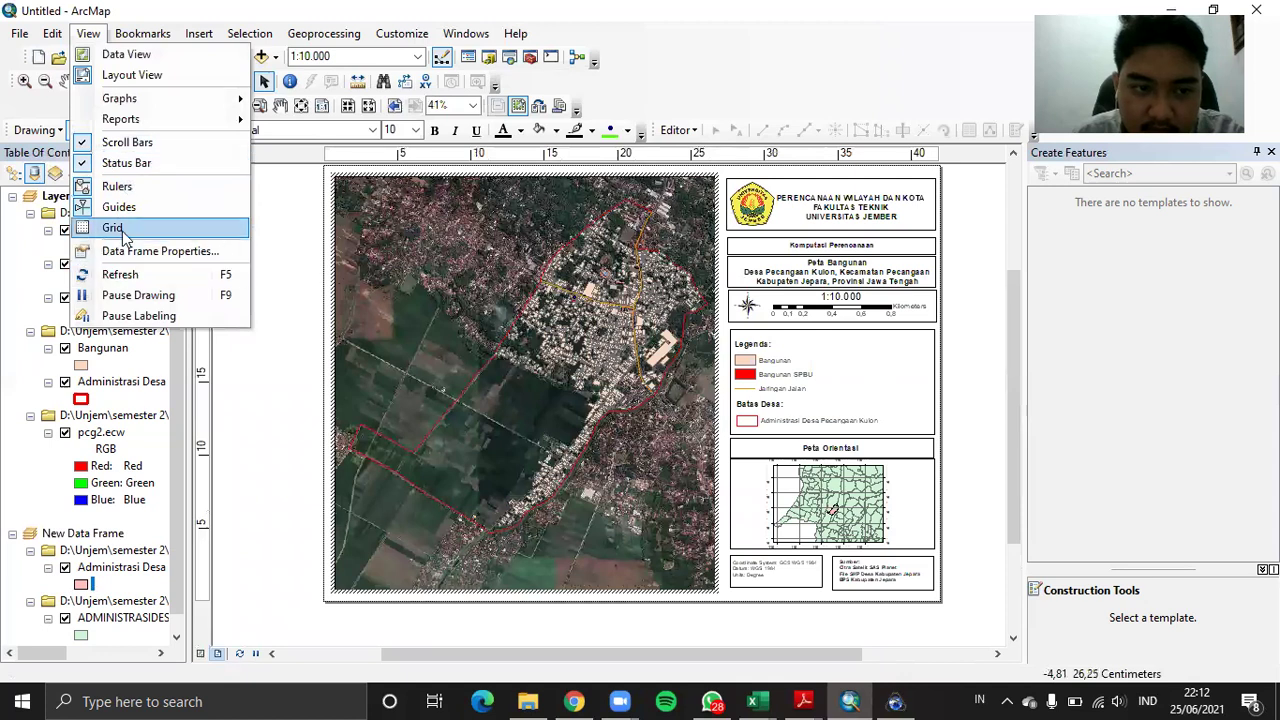
{"action": "left_click", "coordinate": [264, 240]}
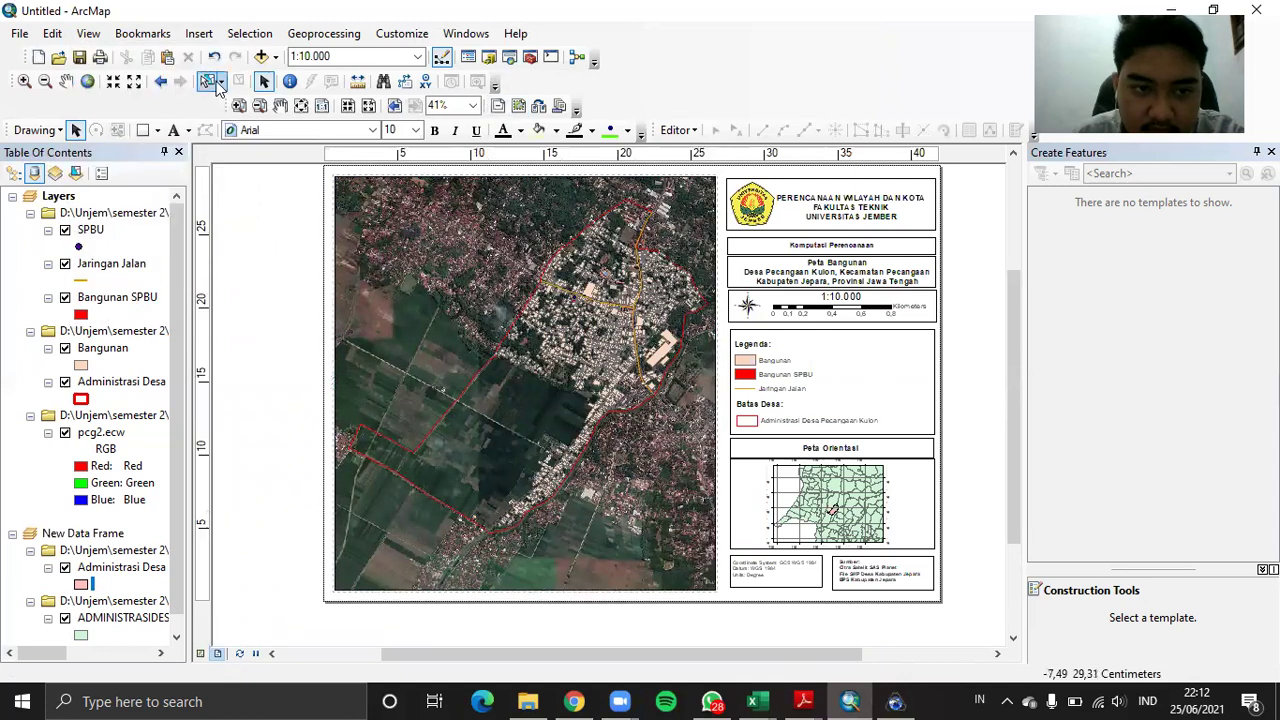
Add a measured grid with grid lines and labels to the main map's data frame, keeping the default coordinate system and intervals
{"action": "left_click", "coordinate": [428, 313]}
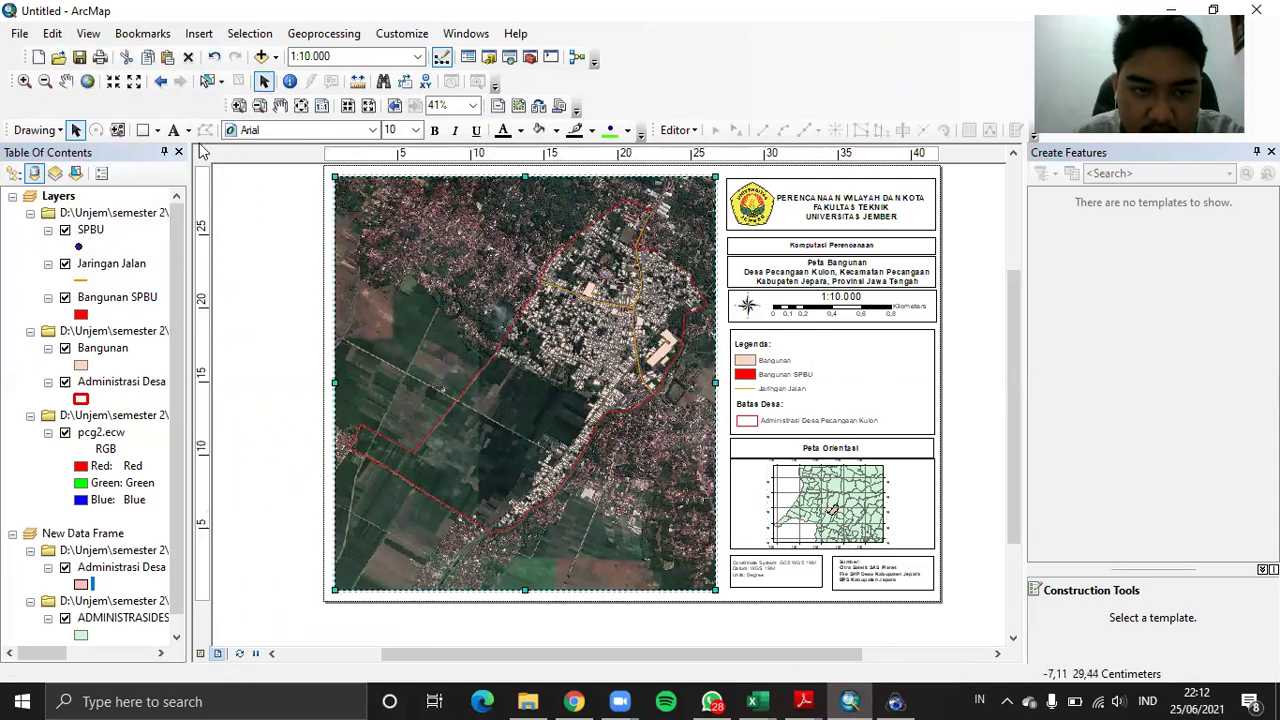
{"action": "left_click", "coordinate": [89, 34]}
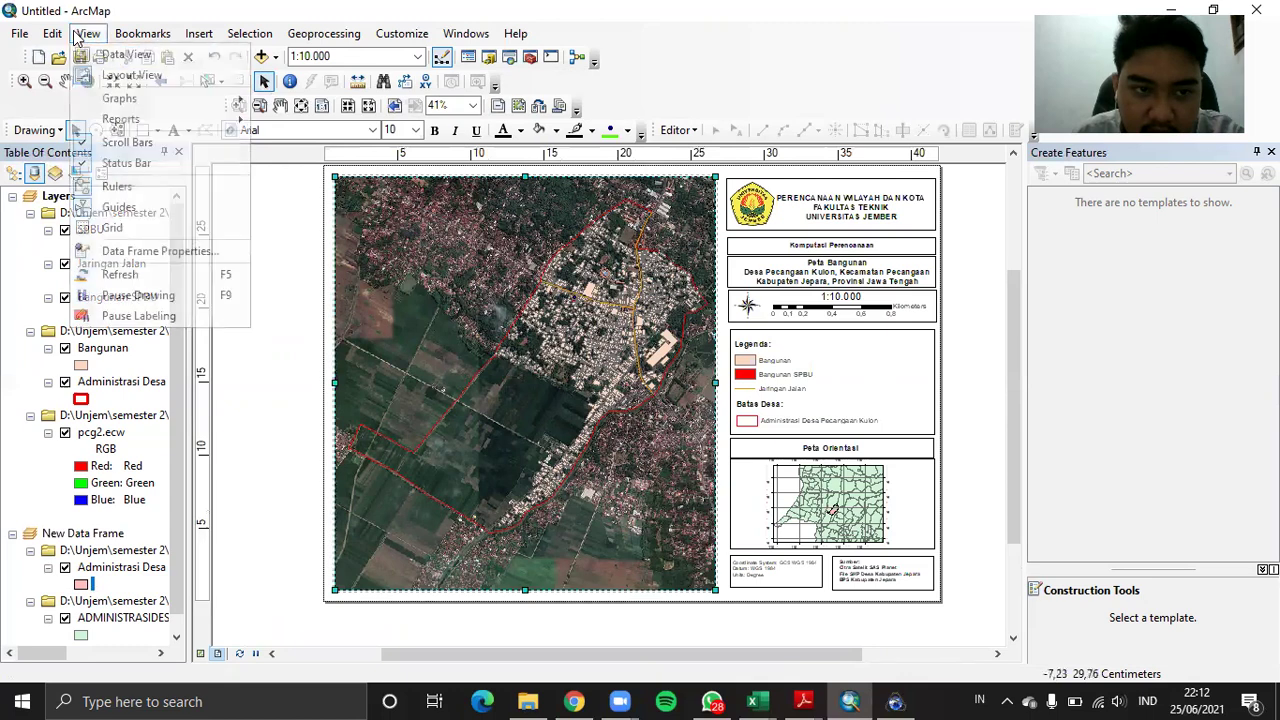
{"action": "left_click", "coordinate": [108, 252]}
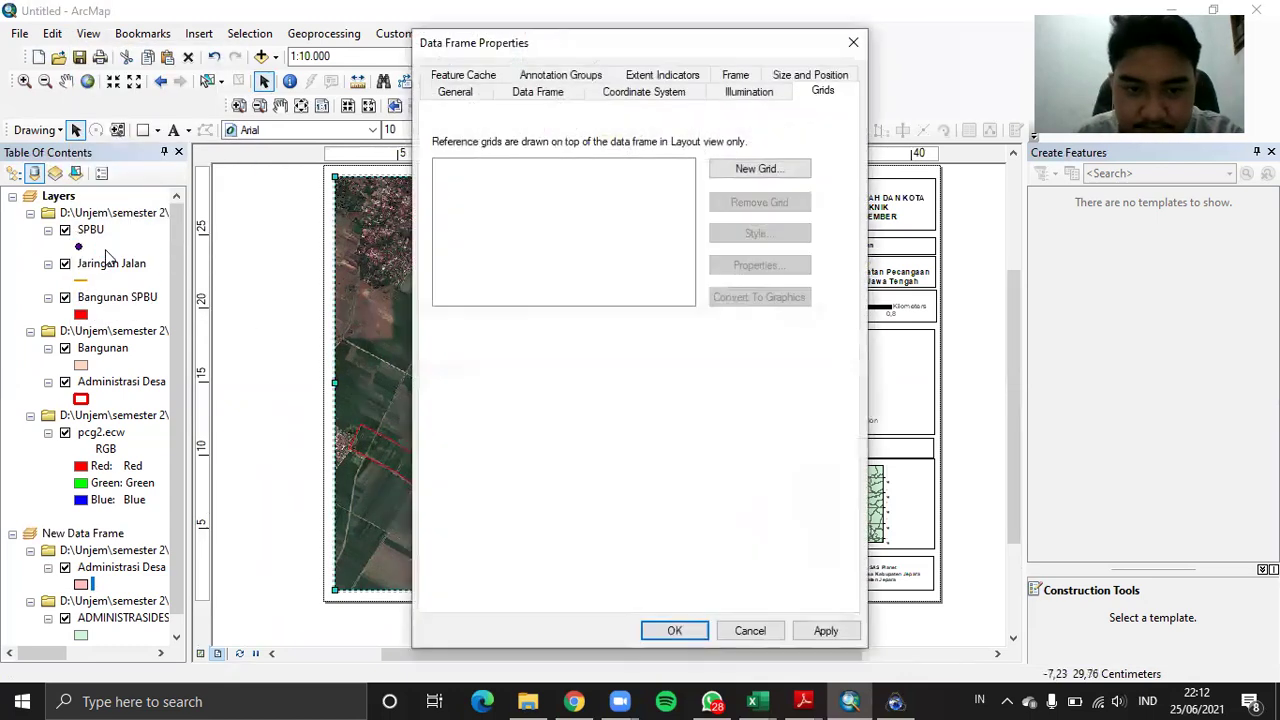
{"action": "left_click", "coordinate": [752, 172]}
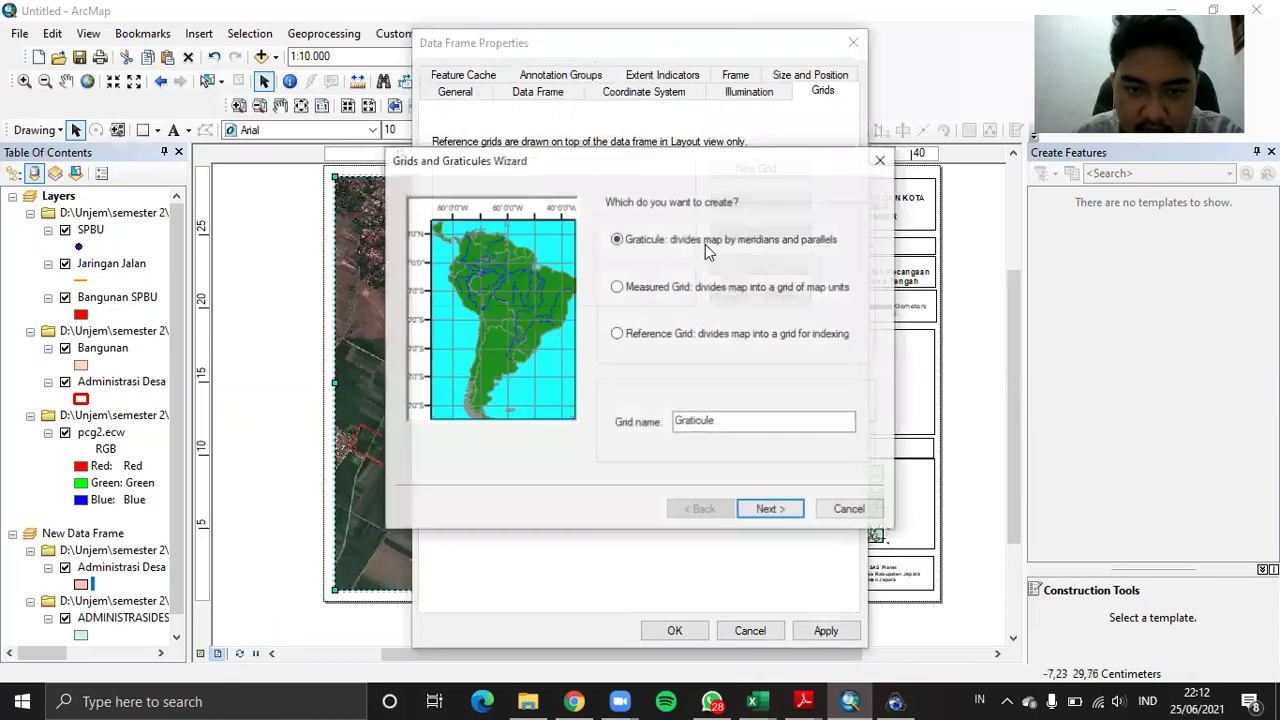
{"action": "left_click", "coordinate": [630, 289]}
{"action": "left_click", "coordinate": [752, 510]}
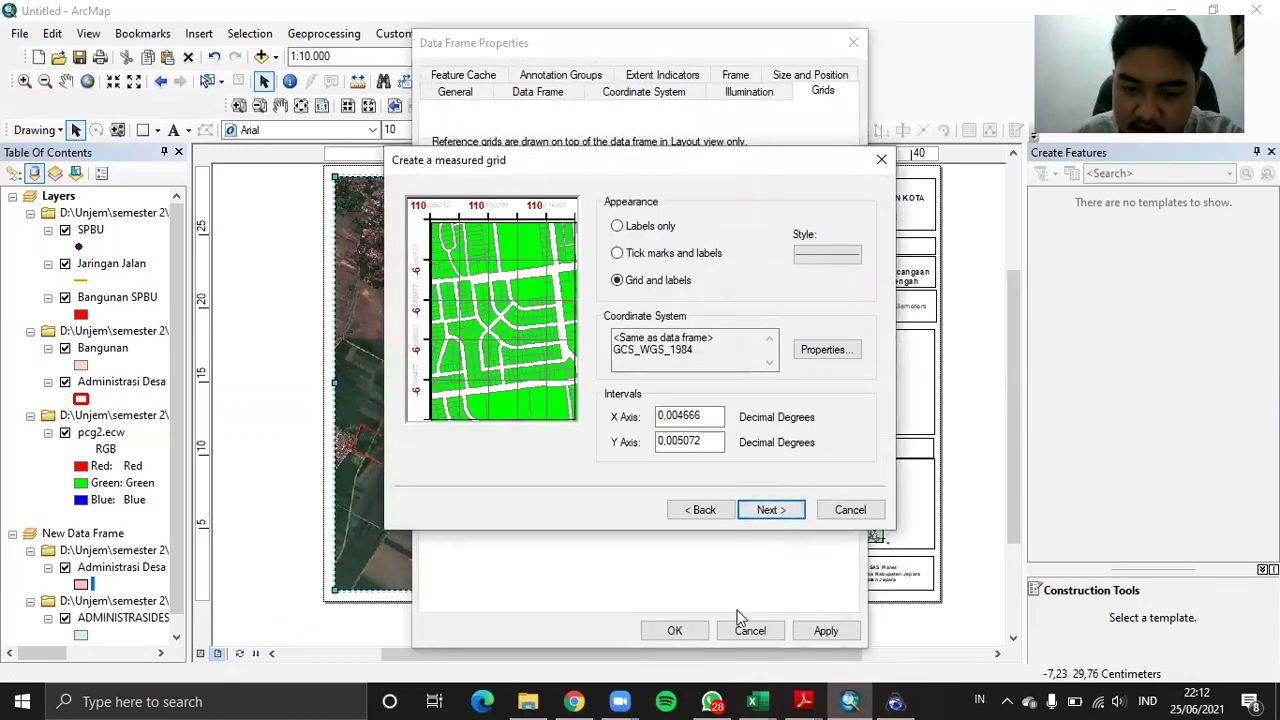
{"action": "left_click", "coordinate": [699, 623]}
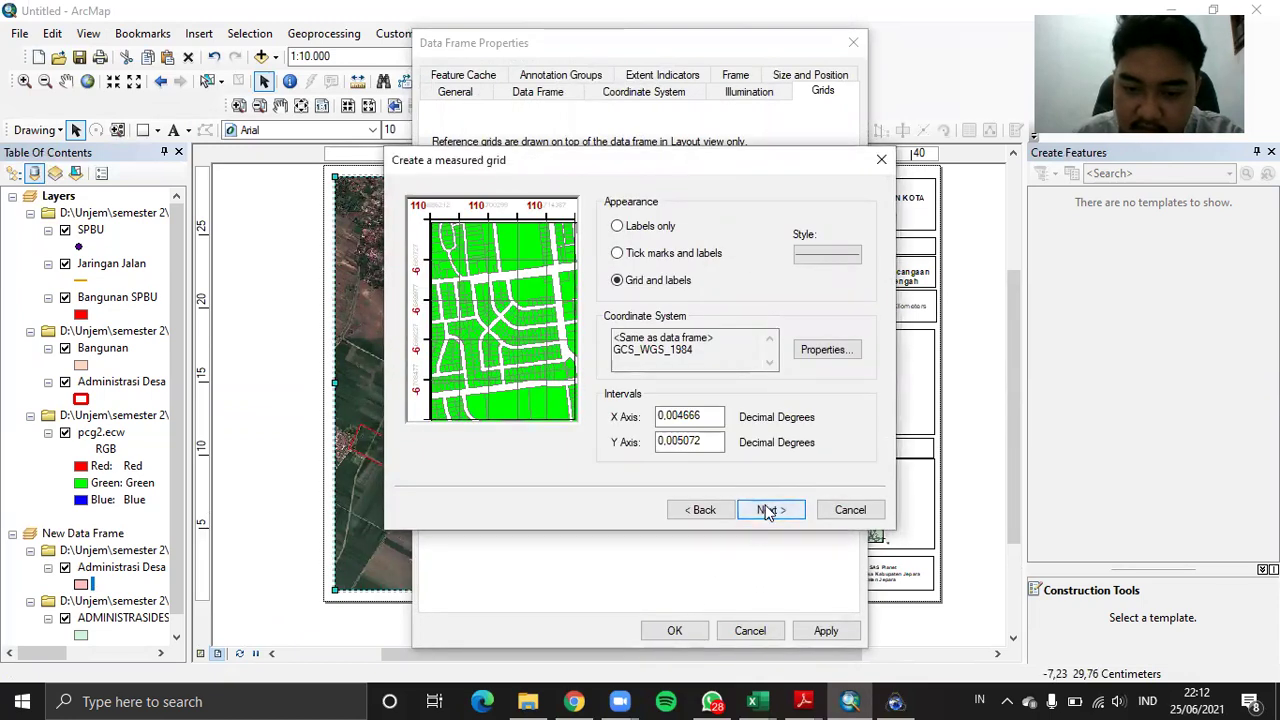
{"action": "left_click", "coordinate": [768, 510]}
{"action": "left_click", "coordinate": [766, 510]}
{"action": "left_click", "coordinate": [766, 510]}
{"action": "left_click", "coordinate": [676, 630]}
Examine the whole page layout, including the grid and labels around the main map
{"action": "scroll", "coordinate": [537, 477], "scroll_direction": "up", "scroll_amount": 1}
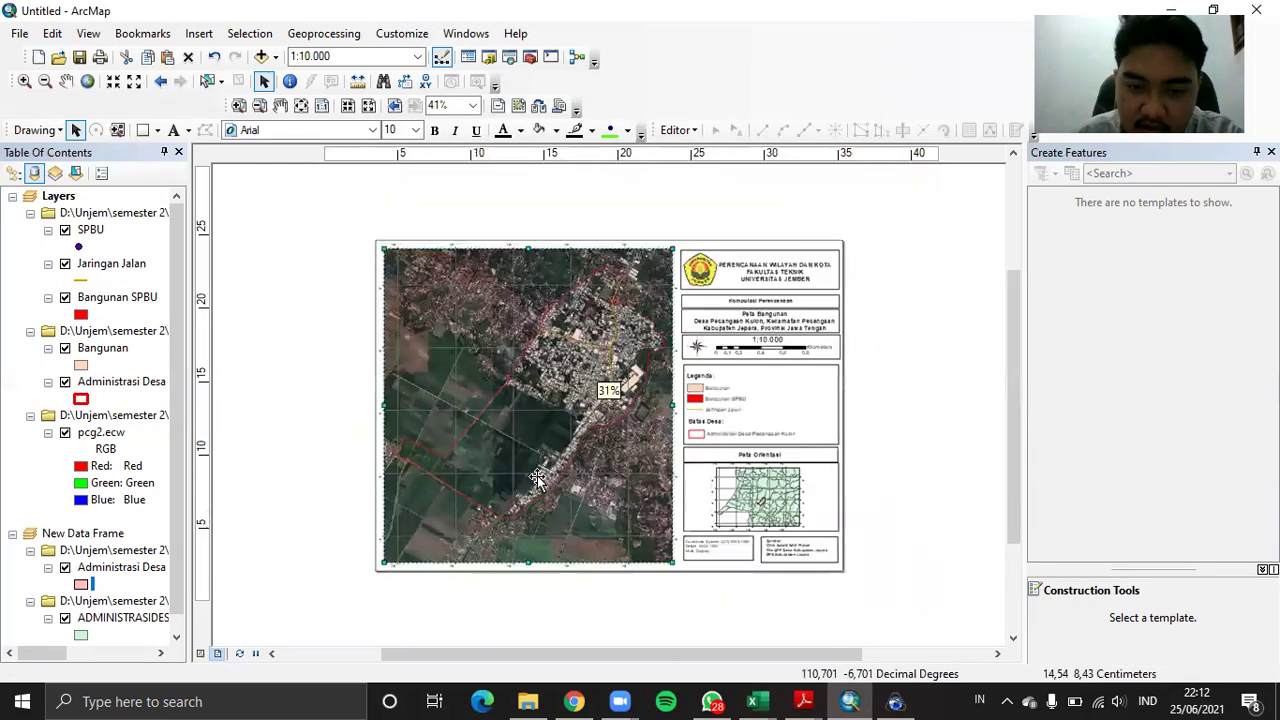
{"action": "scroll", "coordinate": [537, 477], "scroll_direction": "up", "scroll_amount": 1}
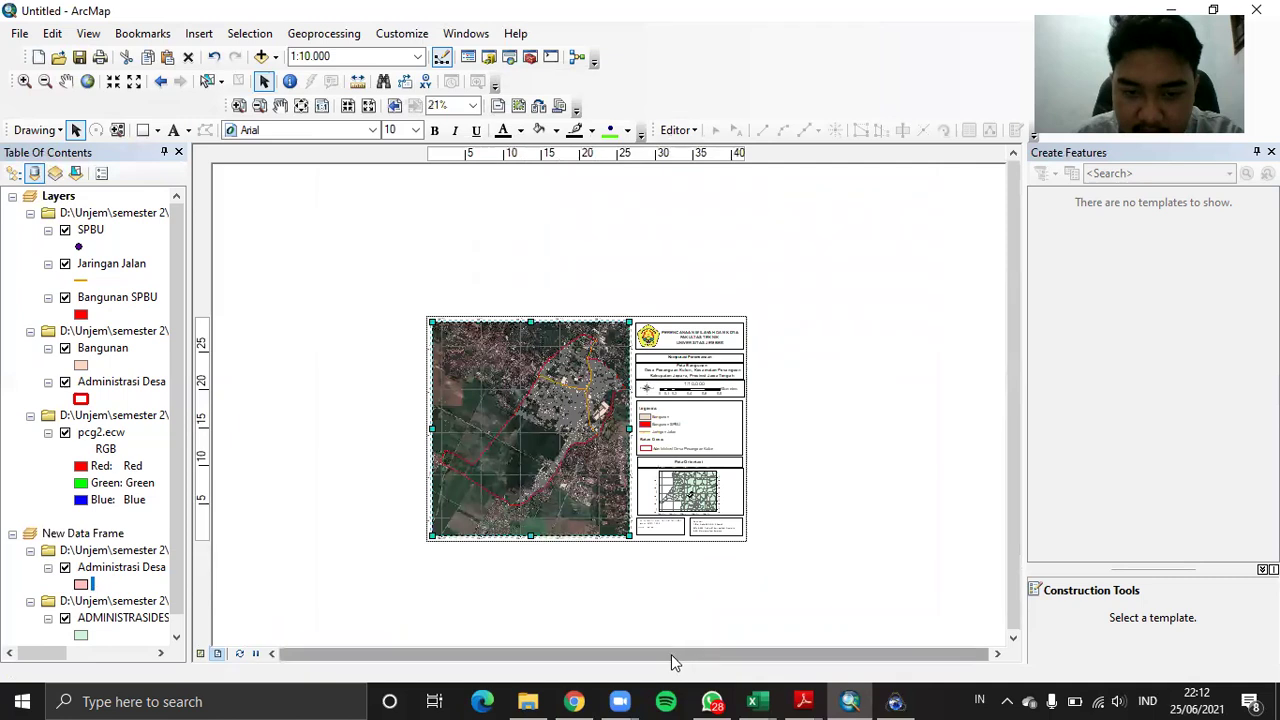
{"action": "scroll", "coordinate": [703, 487], "scroll_direction": "down", "scroll_amount": 1}
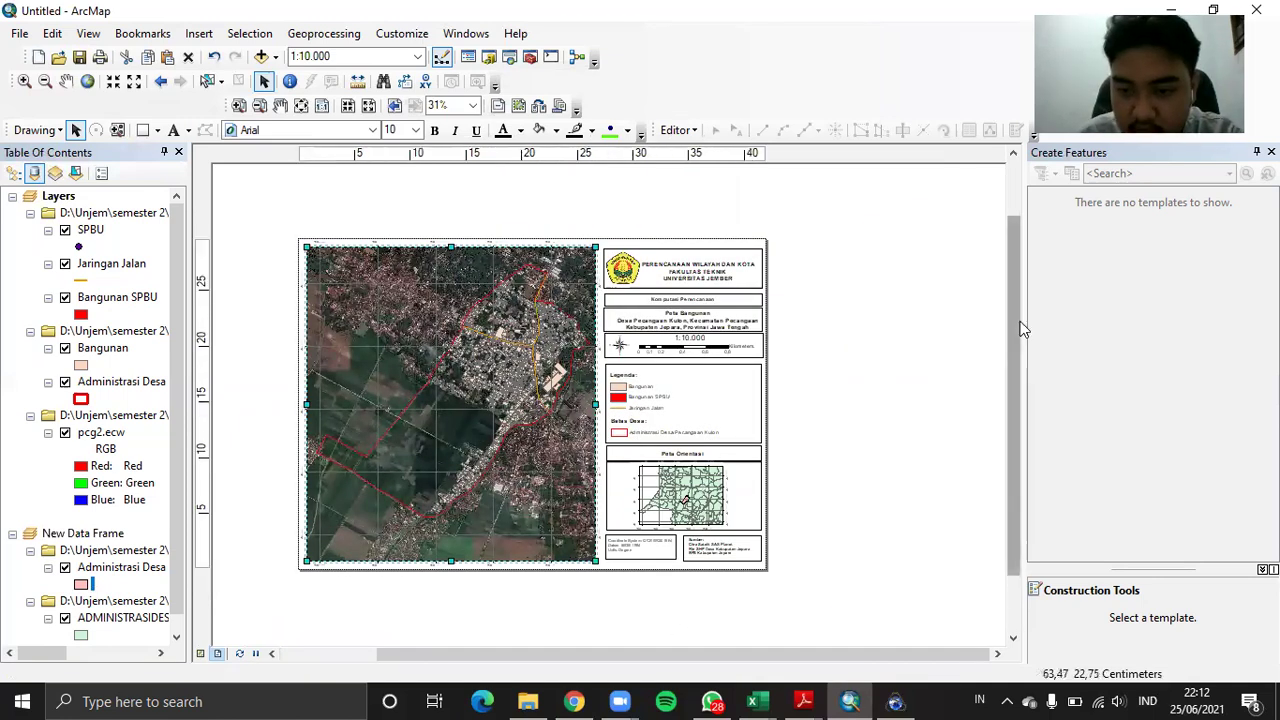
{"action": "left_click_drag", "start_coordinate": [1016, 323], "coordinate": [1016, 345]}
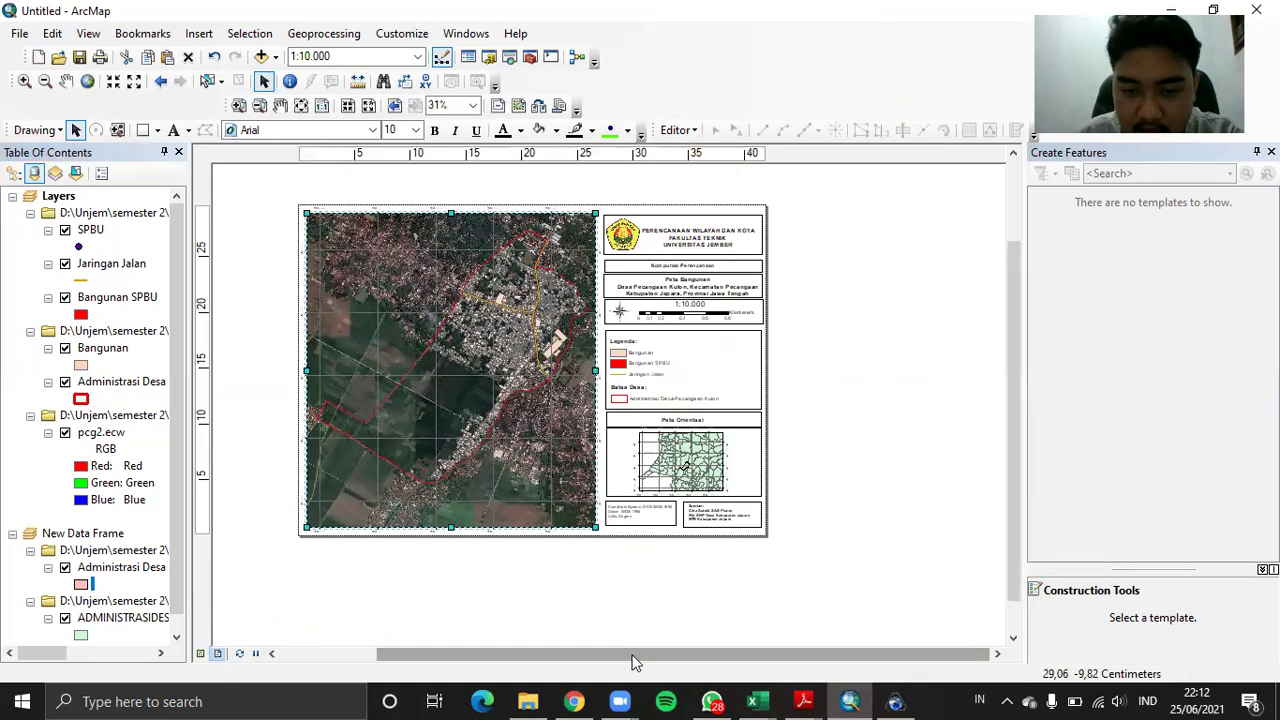
{"action": "left_click_drag", "start_coordinate": [680, 657], "coordinate": [640, 660]}
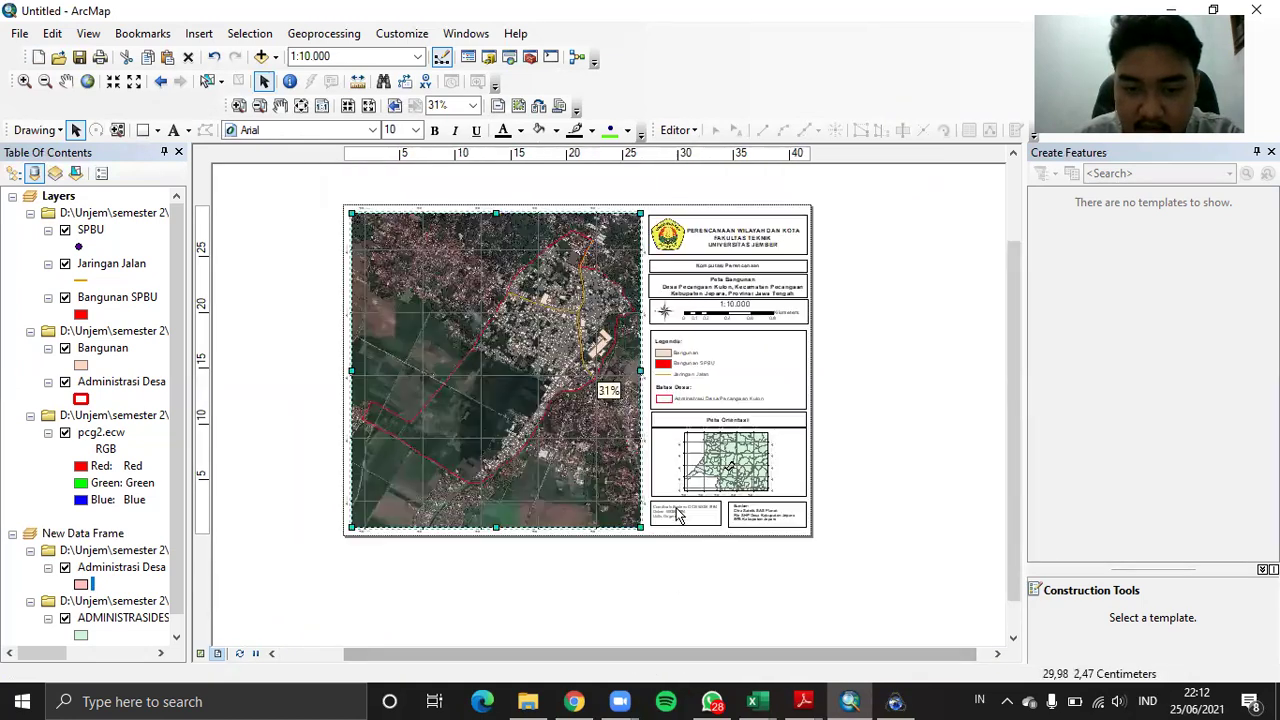
{"action": "scroll", "coordinate": [606, 383], "scroll_direction": "down", "scroll_amount": 1}
{"action": "left_click_drag", "start_coordinate": [1006, 443], "coordinate": [1008, 407]}
{"action": "left_click_drag", "start_coordinate": [667, 653], "coordinate": [615, 653]}
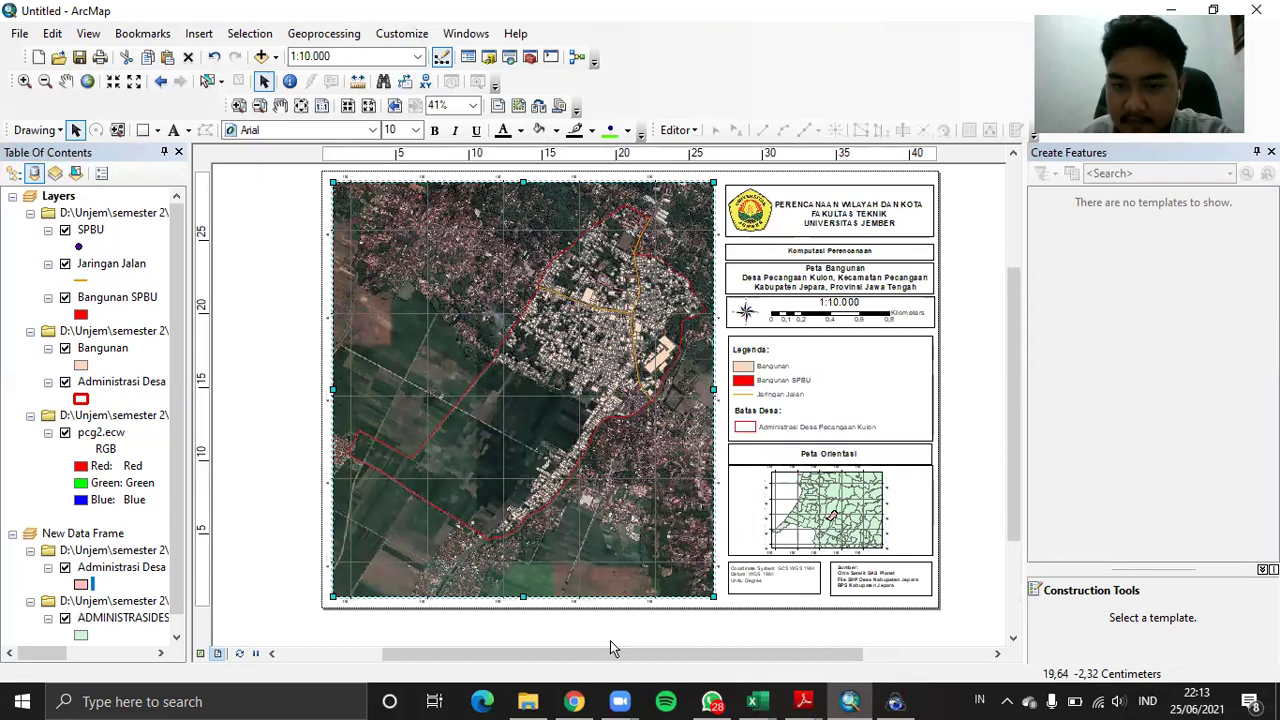
Switch to Adobe Reader to review the reference layout in Peta Desa Pecangaan Kulon.pdf, and return to the ArcMap layout
{"action": "mouse_move", "coordinate": [801, 688]}
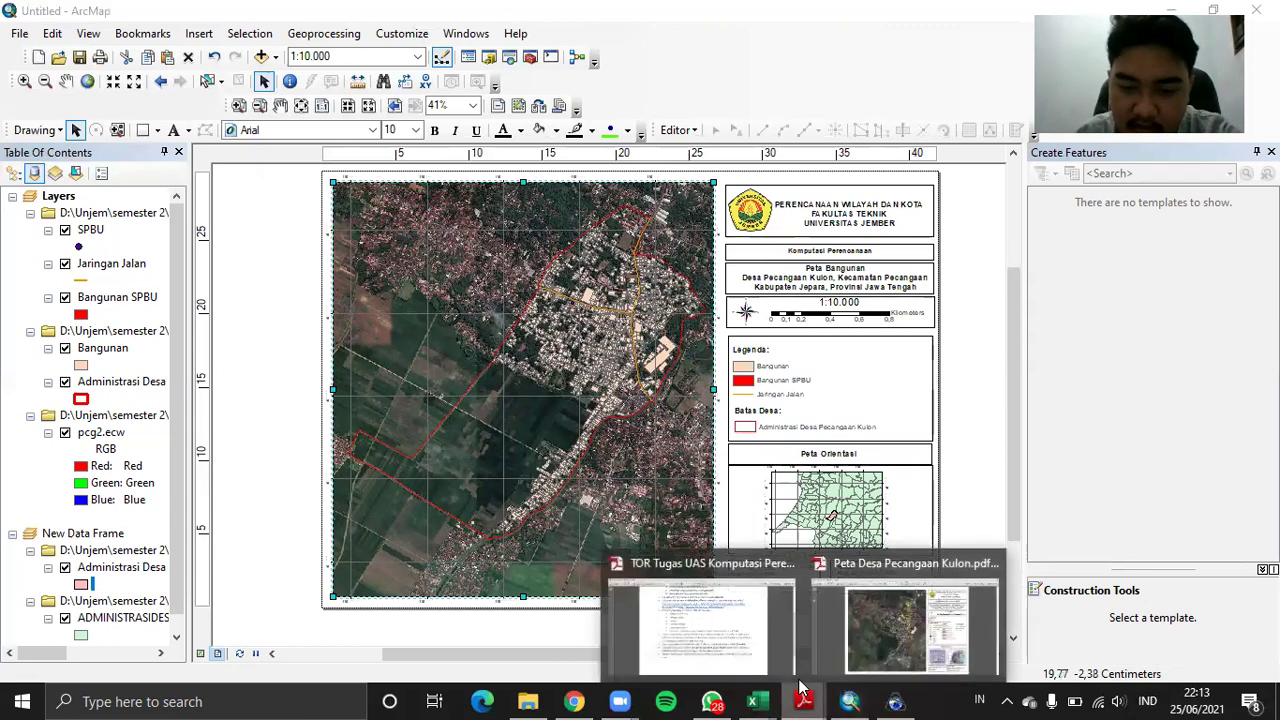
{"action": "left_click", "coordinate": [905, 625]}
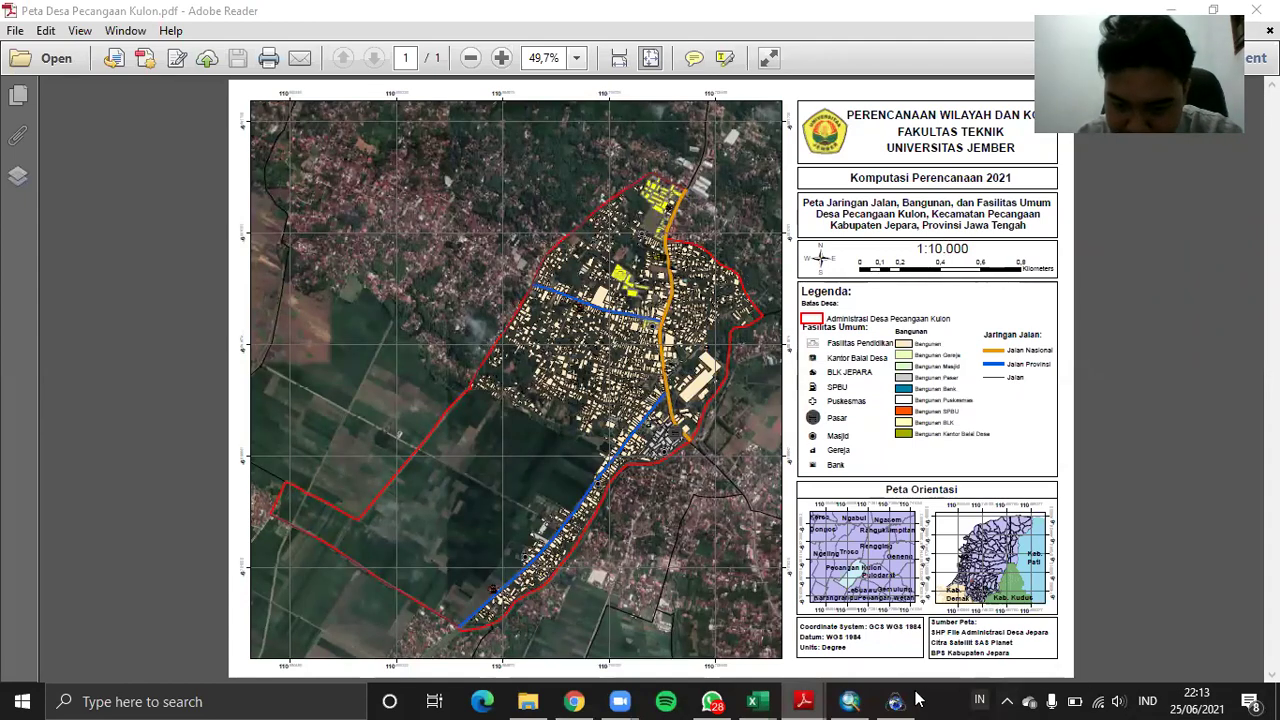
{"action": "left_click", "coordinate": [852, 701]}
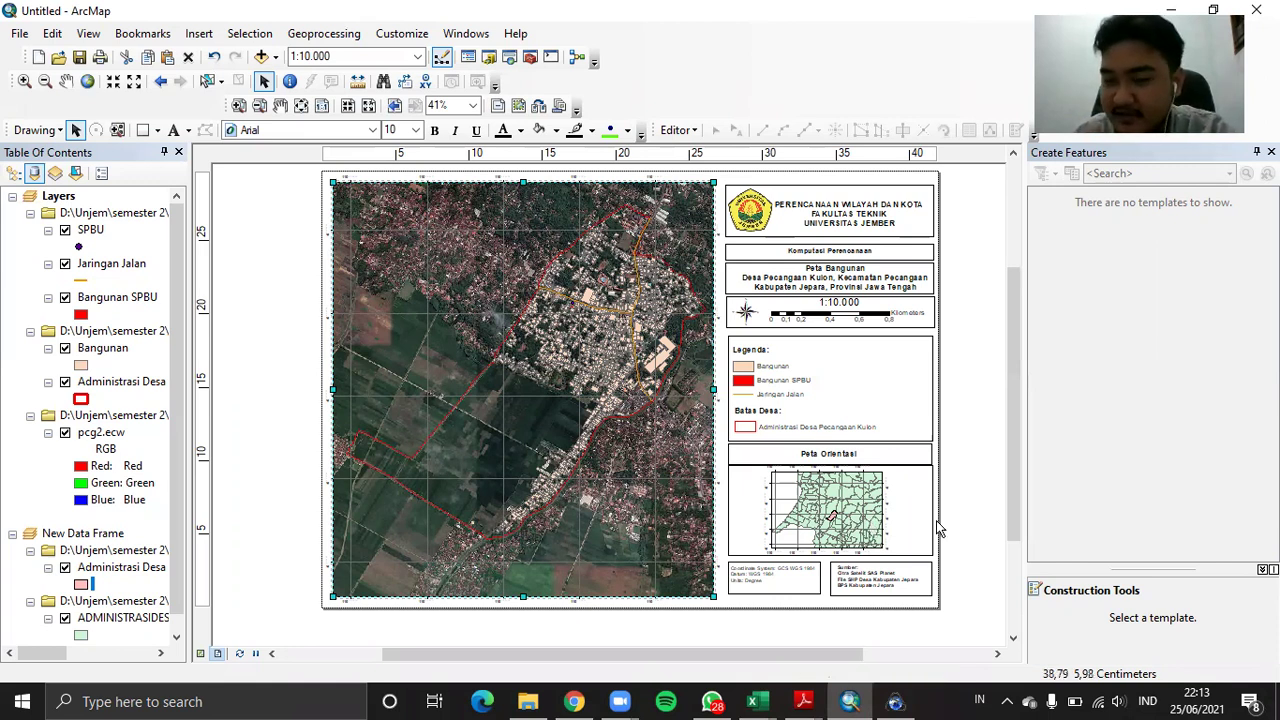
{"action": "left_click", "coordinate": [1087, 156]}
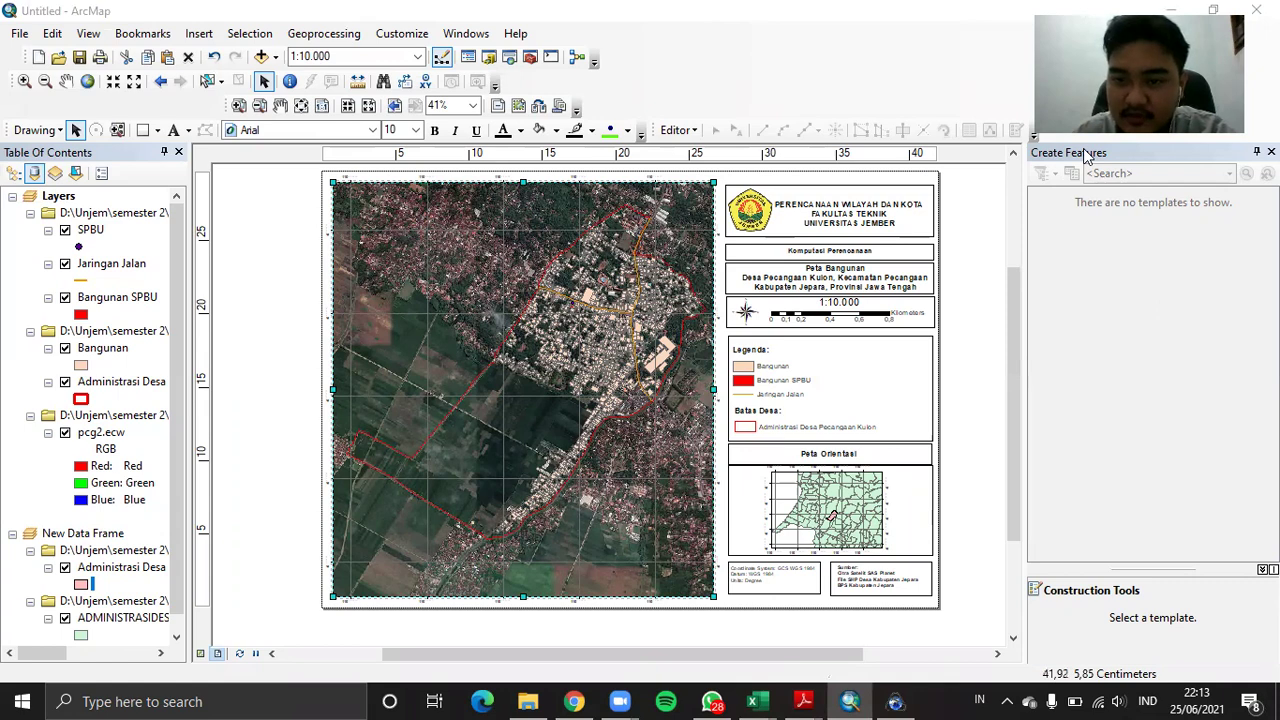